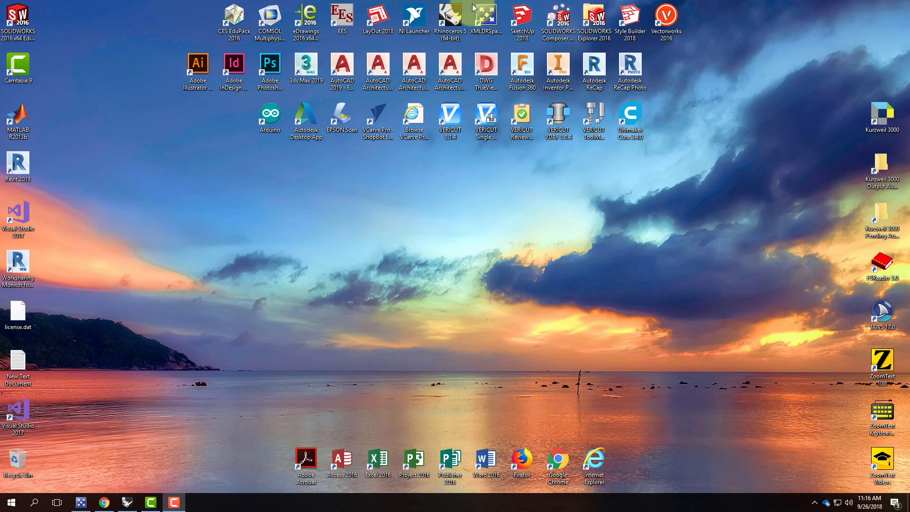
Launch Rhinoceros 5 to get a new empty model in inches.
click(447, 21)
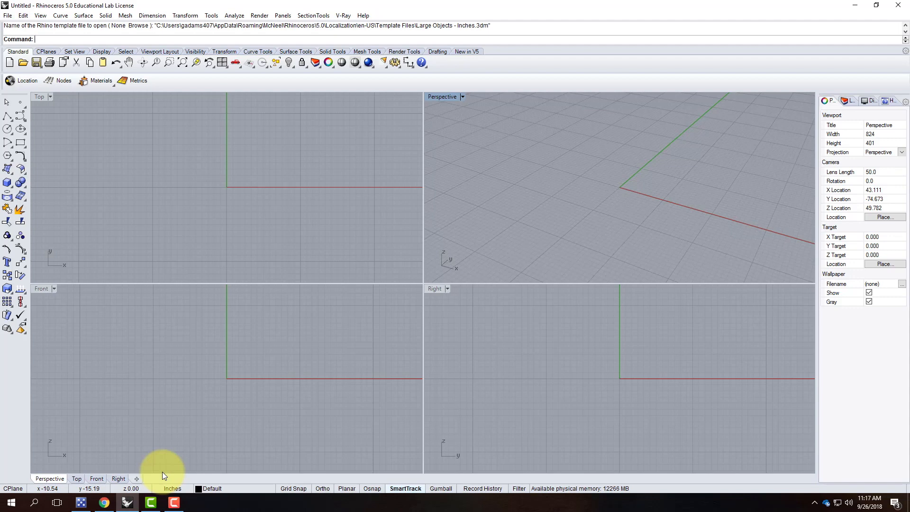
click(8, 184)
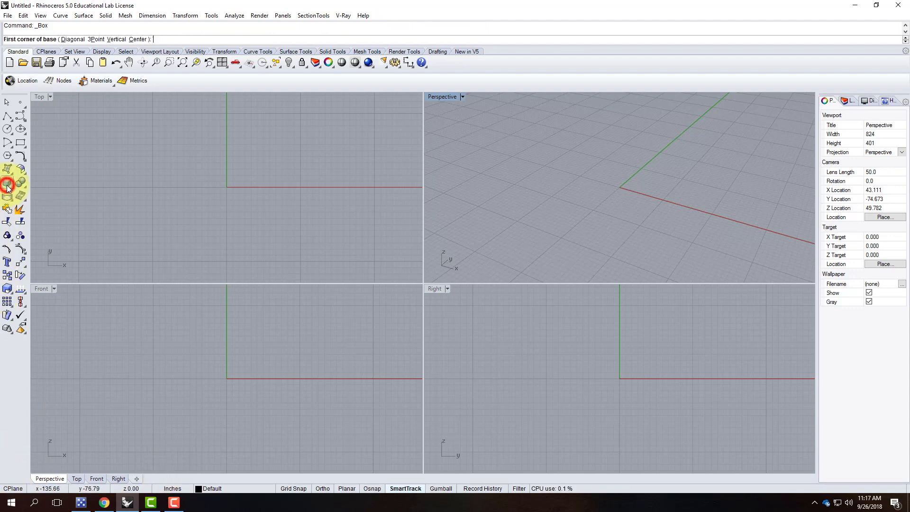
click(621, 187)
click(761, 175)
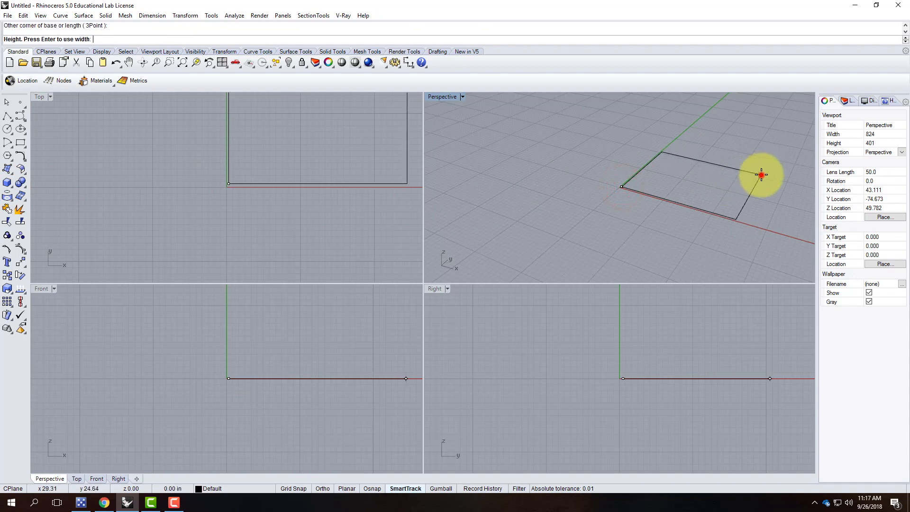
click(758, 145)
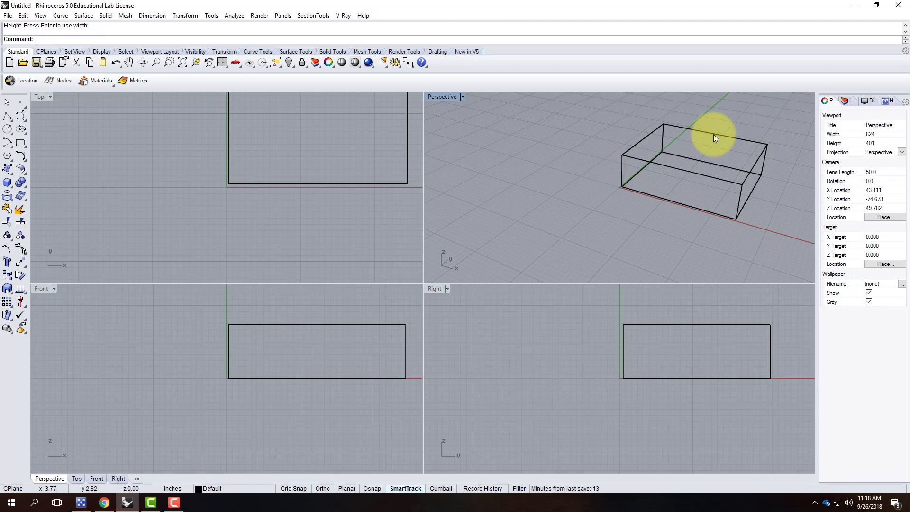
drag(772, 199, 689, 227)
key(Delete)
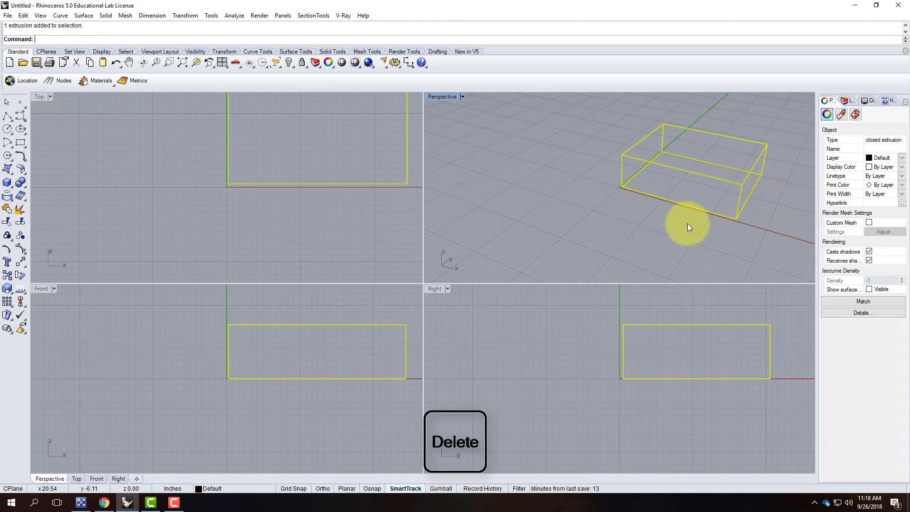
In the maximized Perspective view, draw a 2' by 18" rectangle from corner 0,0.
double_click(447, 96)
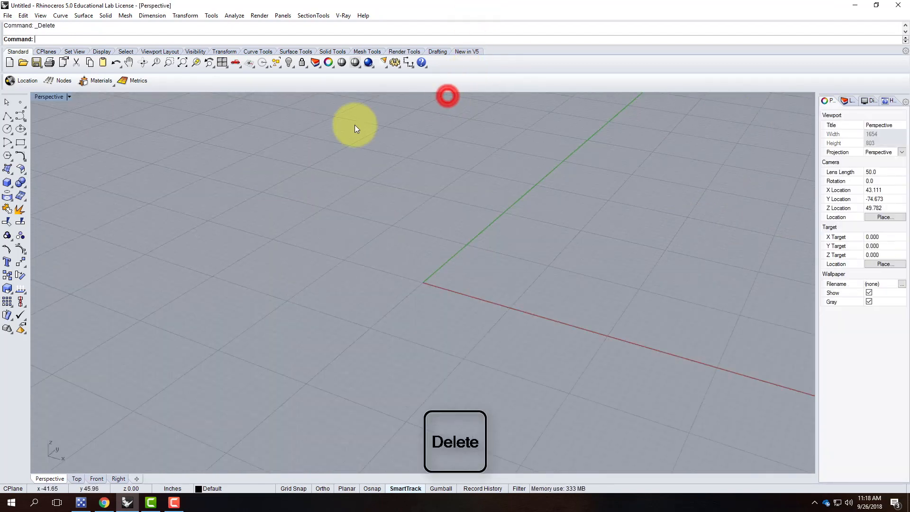
right_drag(78, 220, 191, 278)
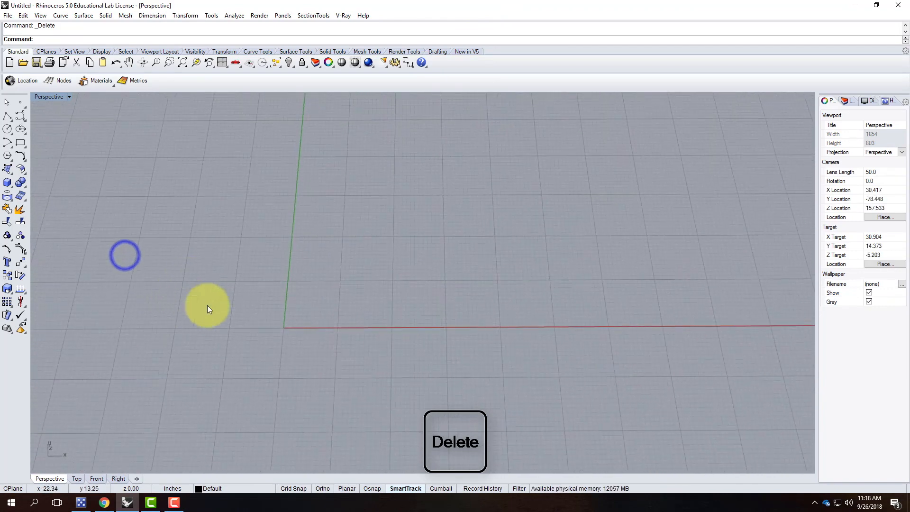
click(20, 143)
text(0,0)
key(Return)
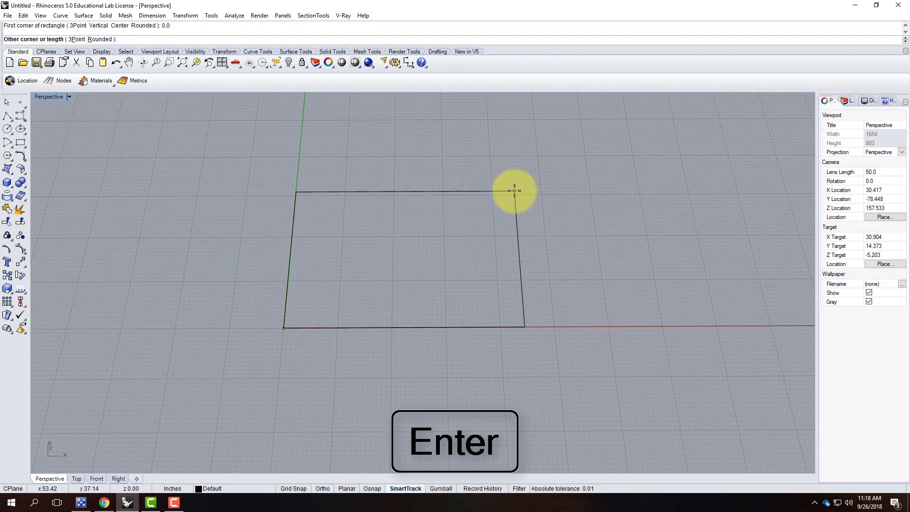
text(@)
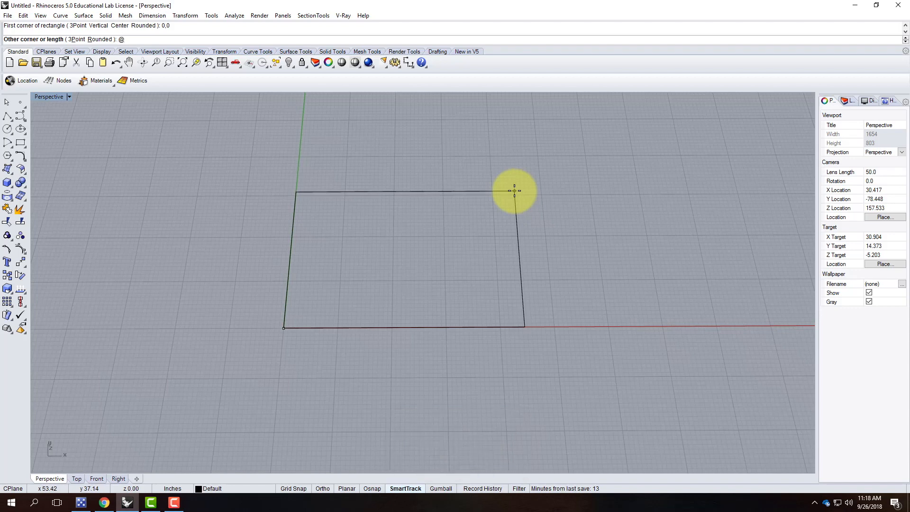
text(2',18")
key(Return)
right_drag(279, 297, 379, 300)
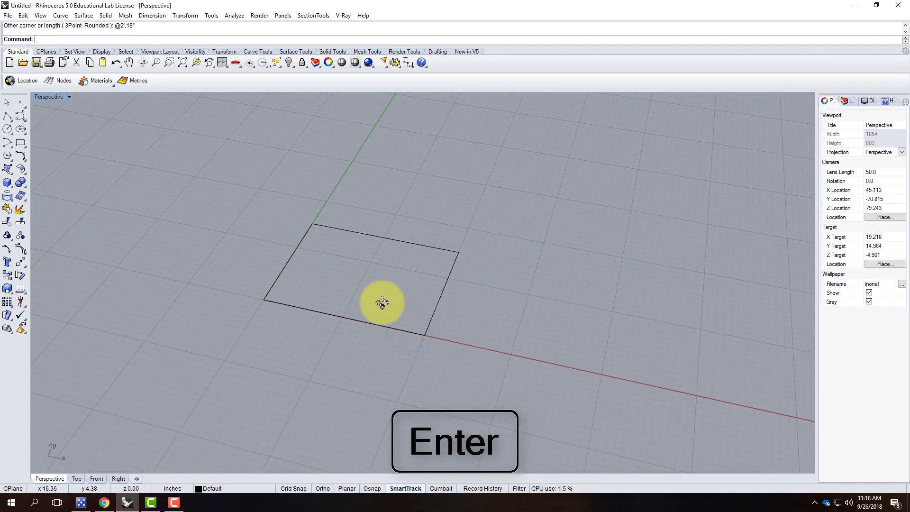
Explode the rectangle into its four edge curves.
click(438, 301)
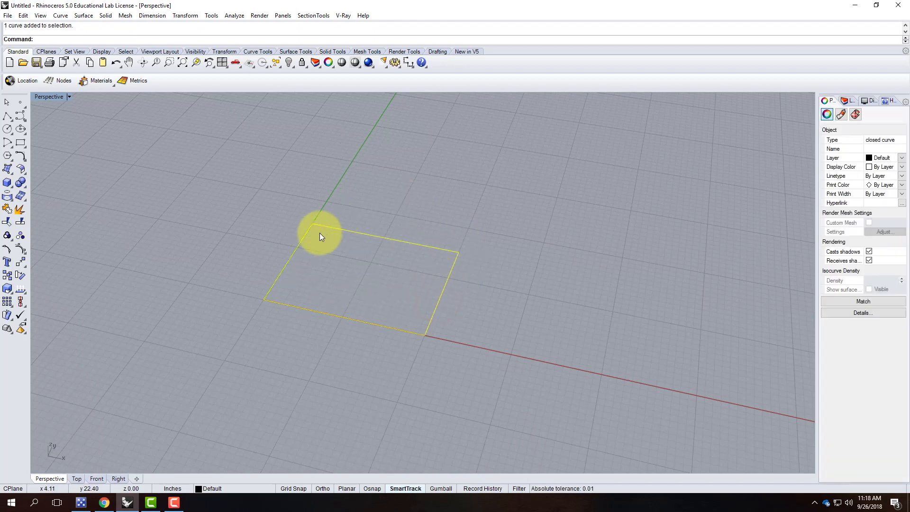
text(explode)
key(Return)
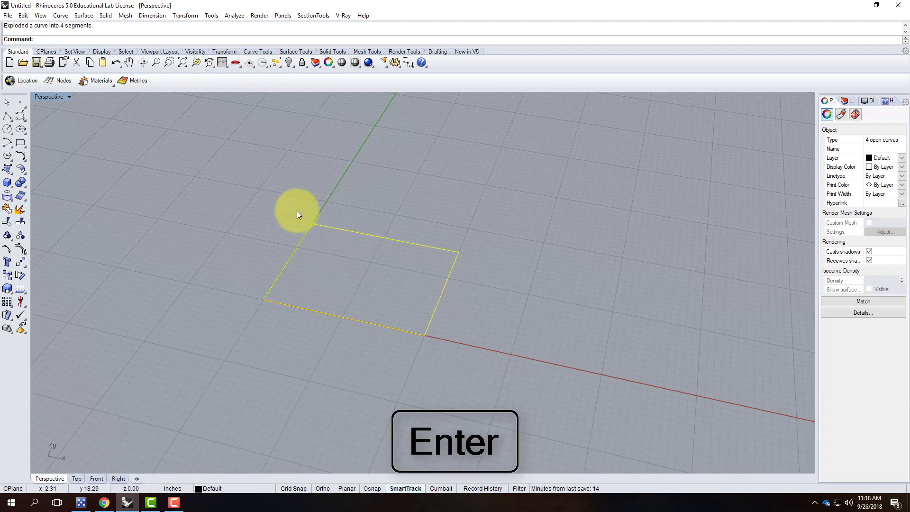
click(22, 16)
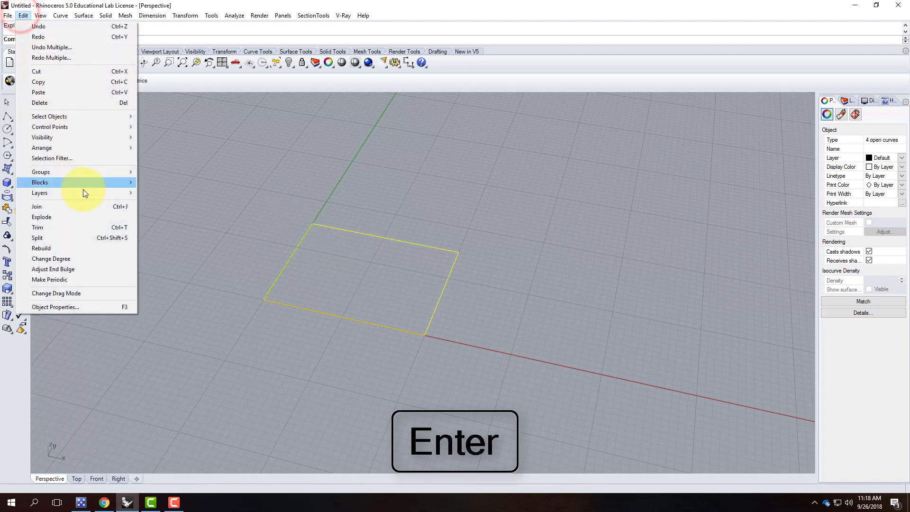
click(260, 218)
Check that the top, bottom, right and left edges are separate, then select the top edge.
click(402, 240)
click(364, 319)
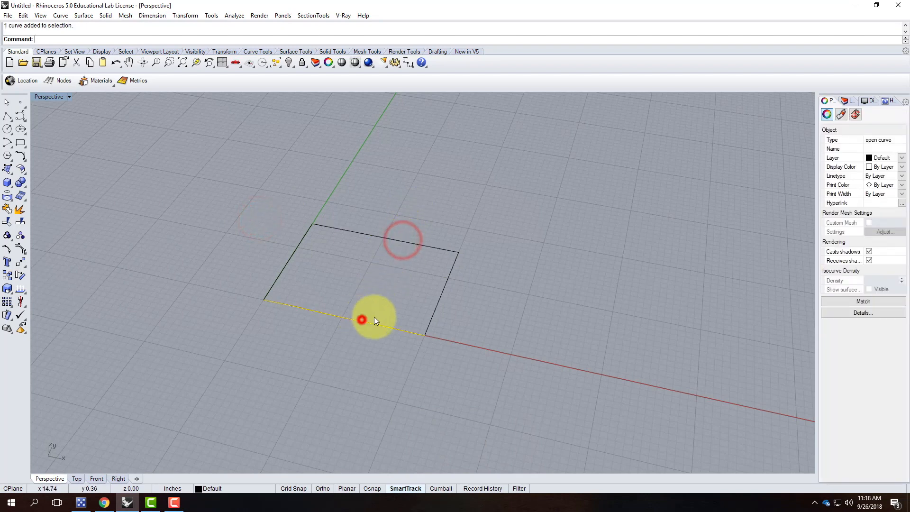
click(437, 311)
click(291, 261)
right_drag(345, 283, 382, 278)
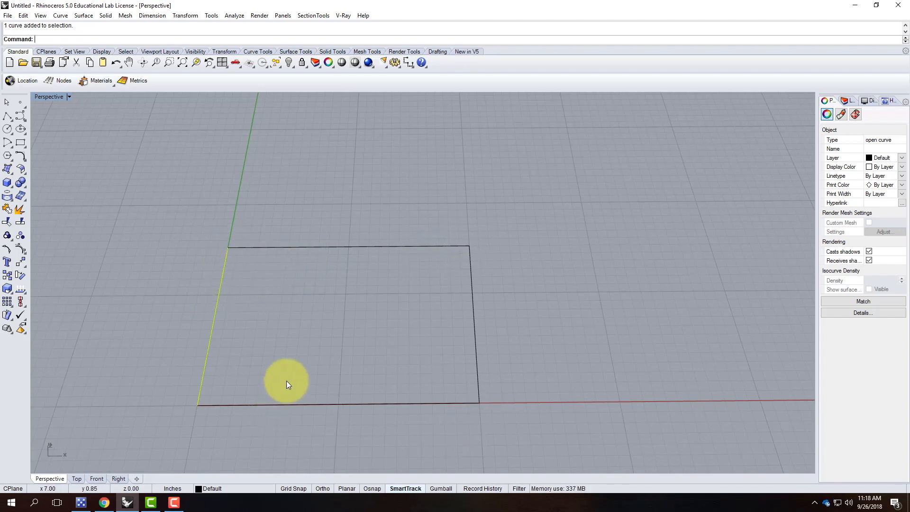
click(302, 248)
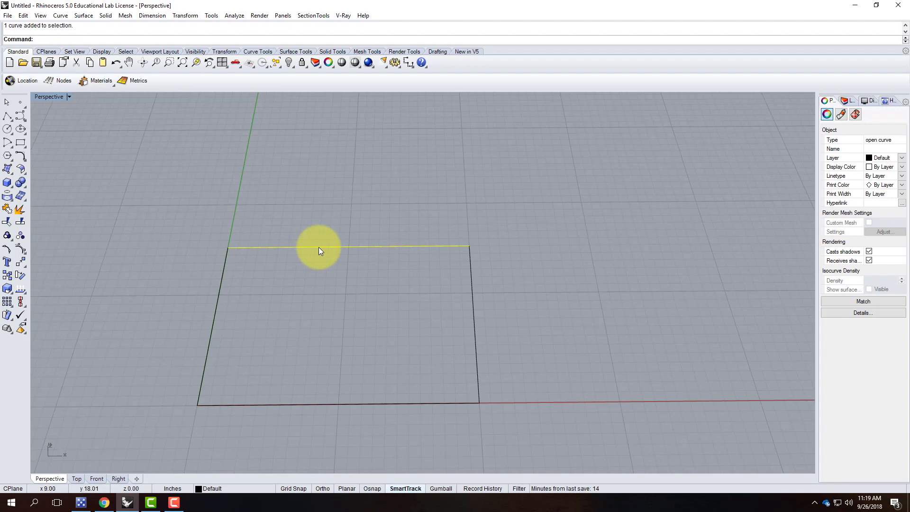
Turn on control points and confirm the top edge has only its two end points.
click(22, 250)
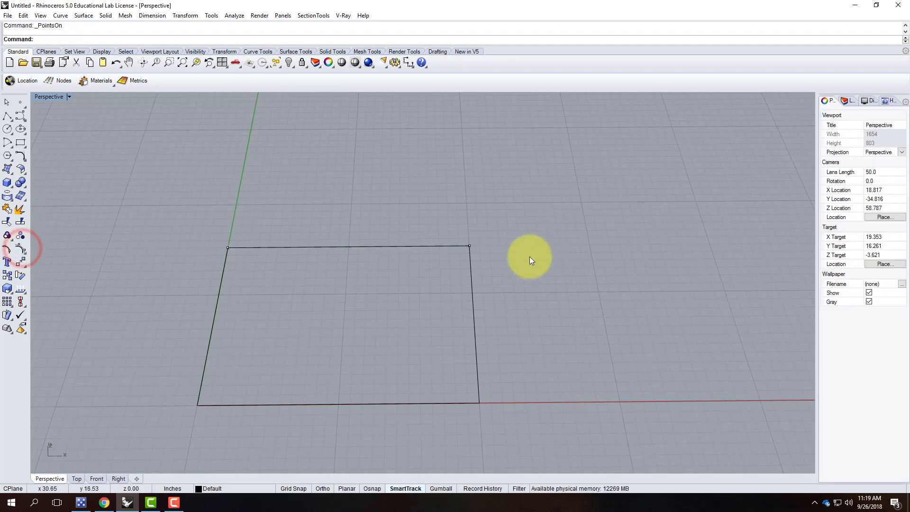
click(470, 246)
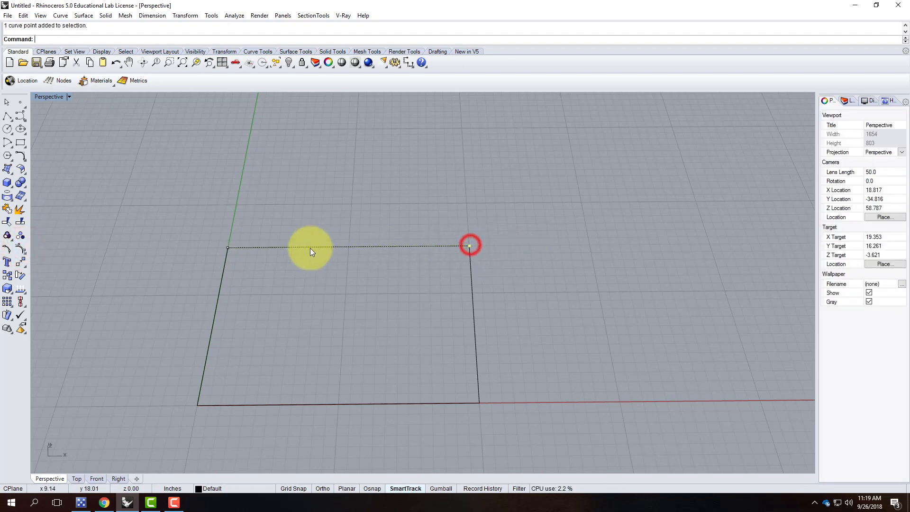
shift+click(228, 247)
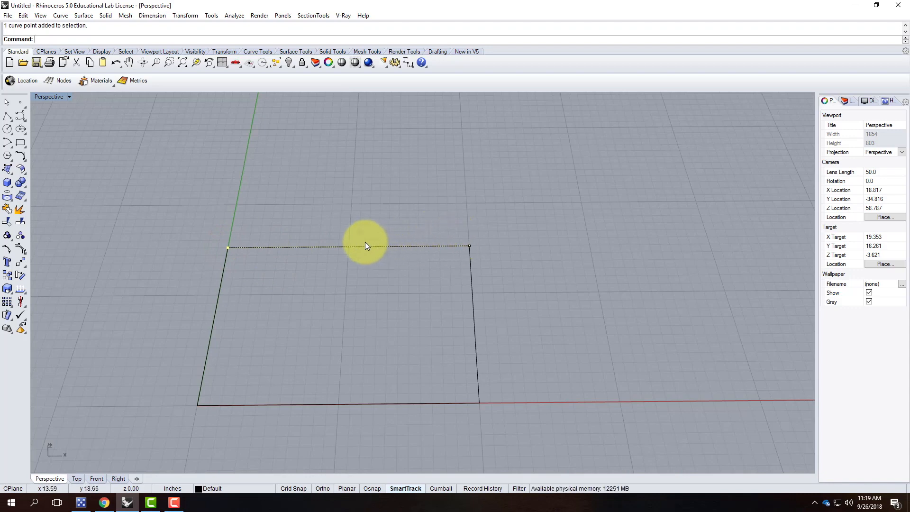
key(Escape)
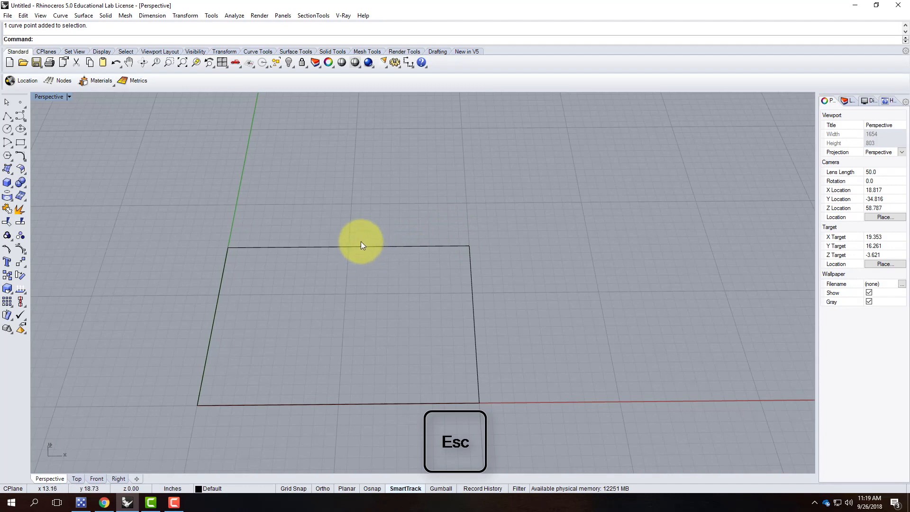
Reselect the top edge and bring up the Edit menu commands.
click(360, 245)
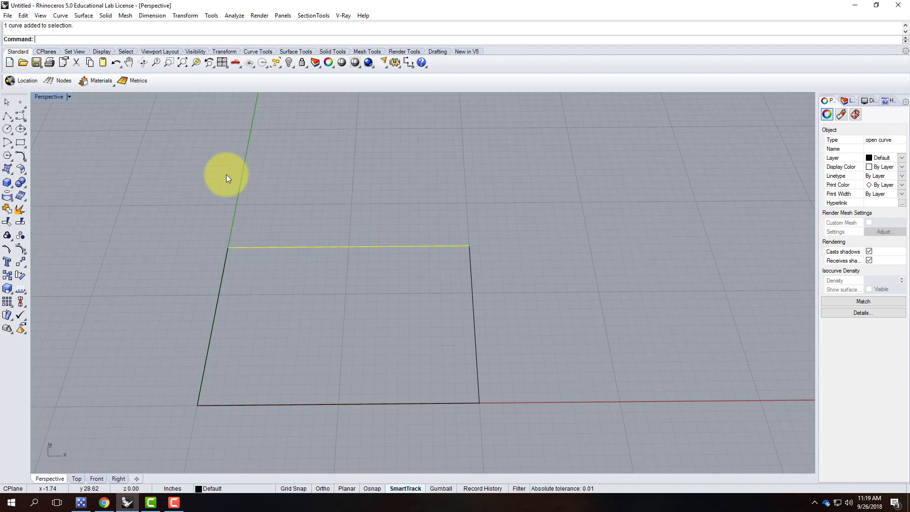
click(61, 16)
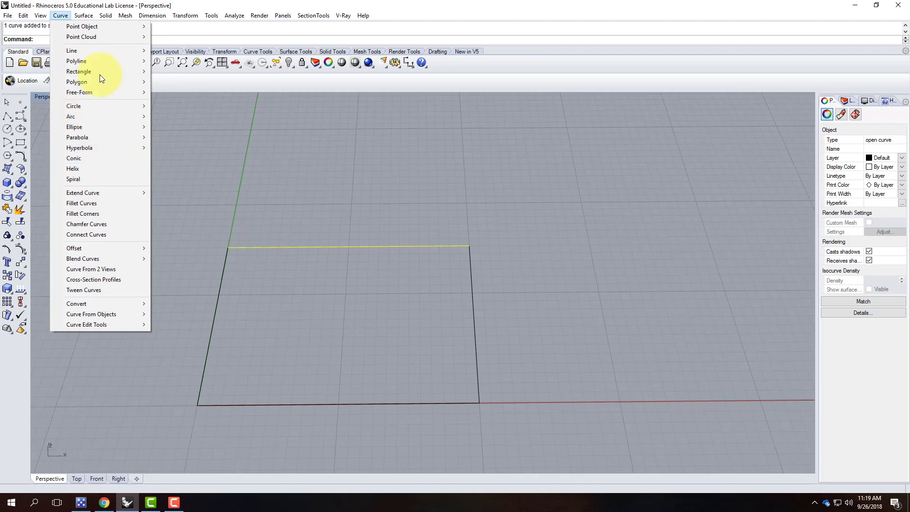
mouse_move(106, 30)
mouse_move(29, 19)
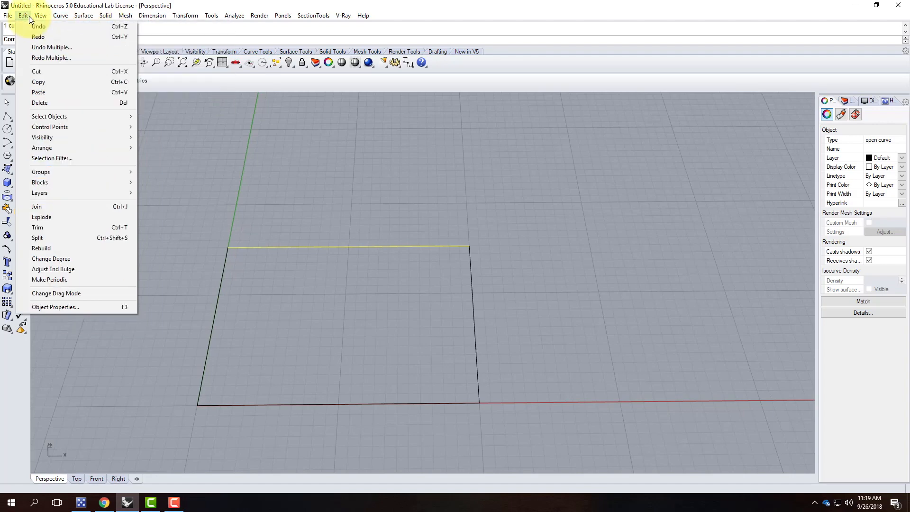
Rebuild the top edge with point count 3 and degree 3.
click(58, 252)
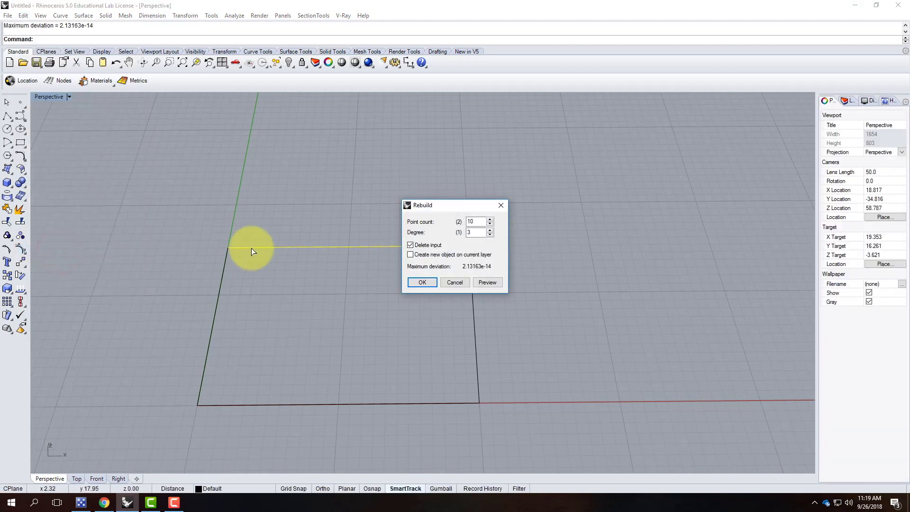
drag(442, 204, 543, 140)
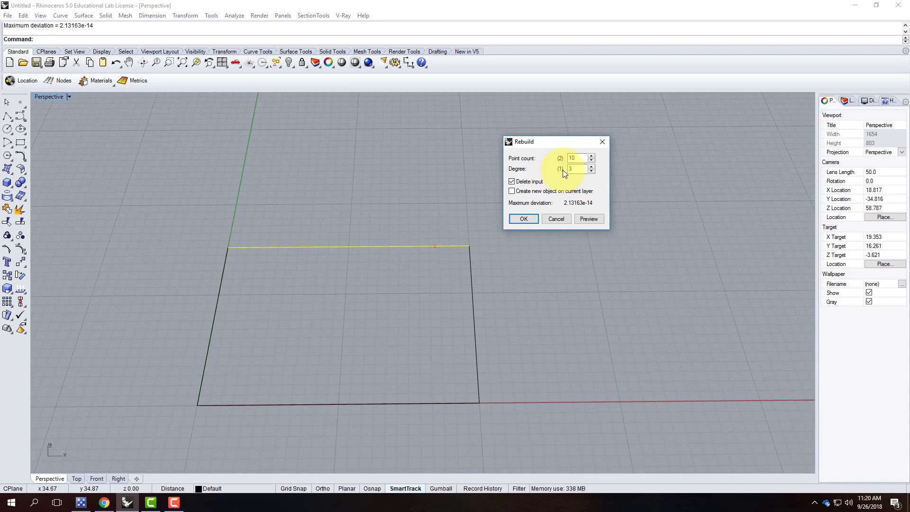
double_click(574, 158)
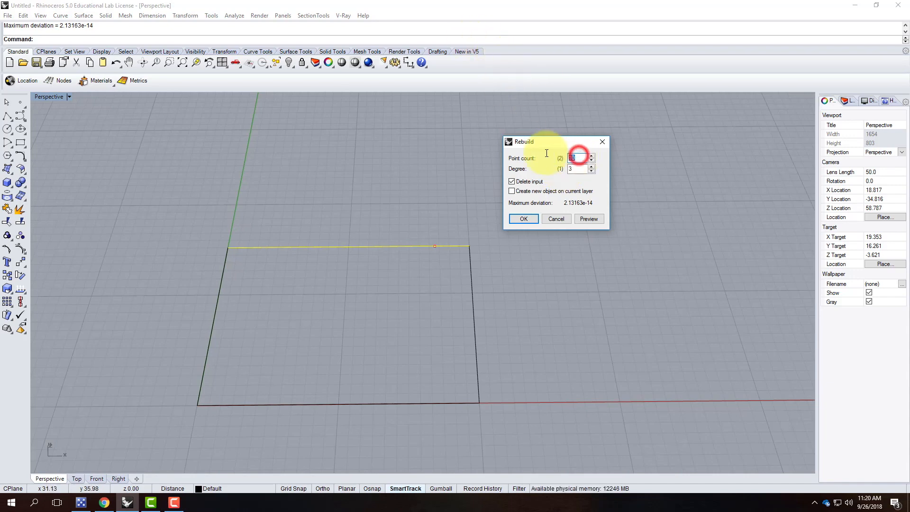
text(3)
click(574, 169)
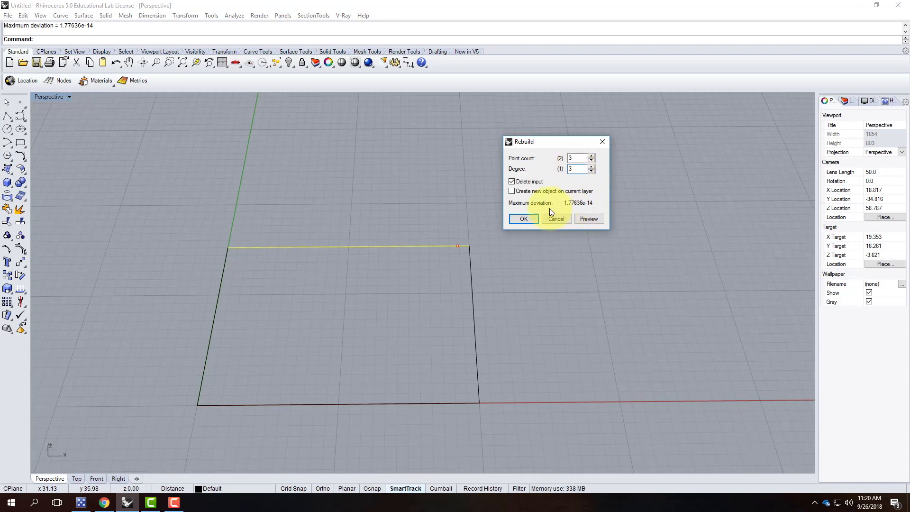
click(523, 219)
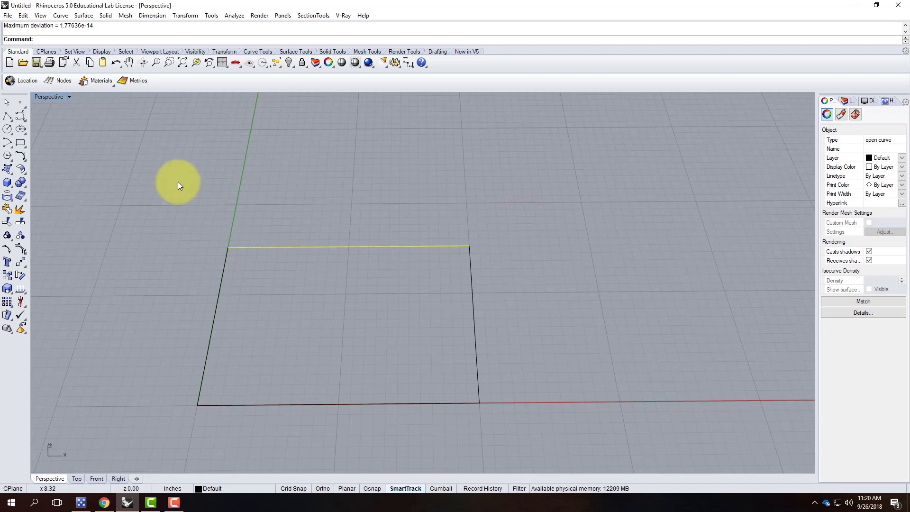
Show and inspect the three control points of the rebuilt top edge.
click(23, 250)
click(229, 247)
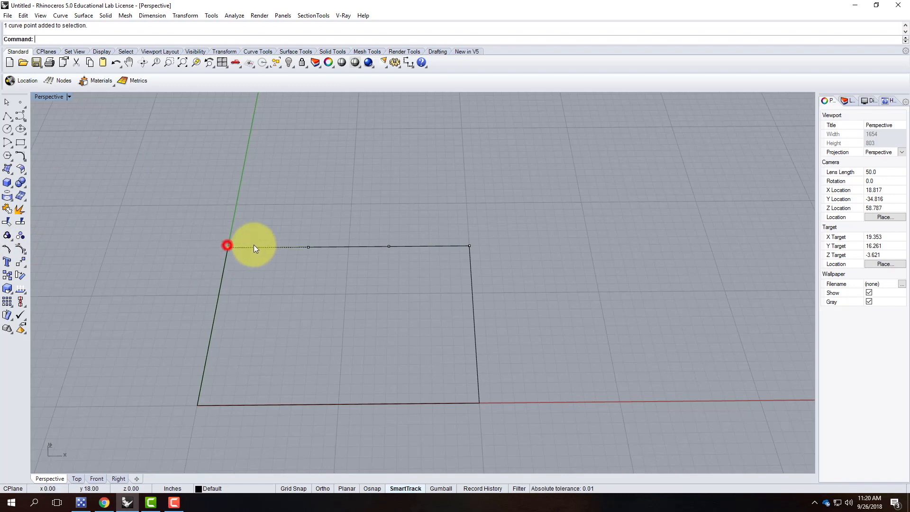
click(309, 246)
click(389, 247)
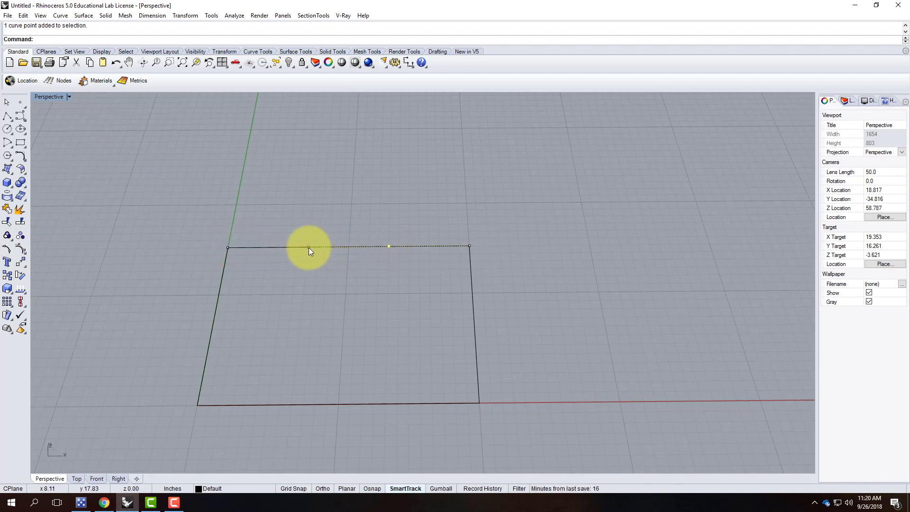
click(389, 273)
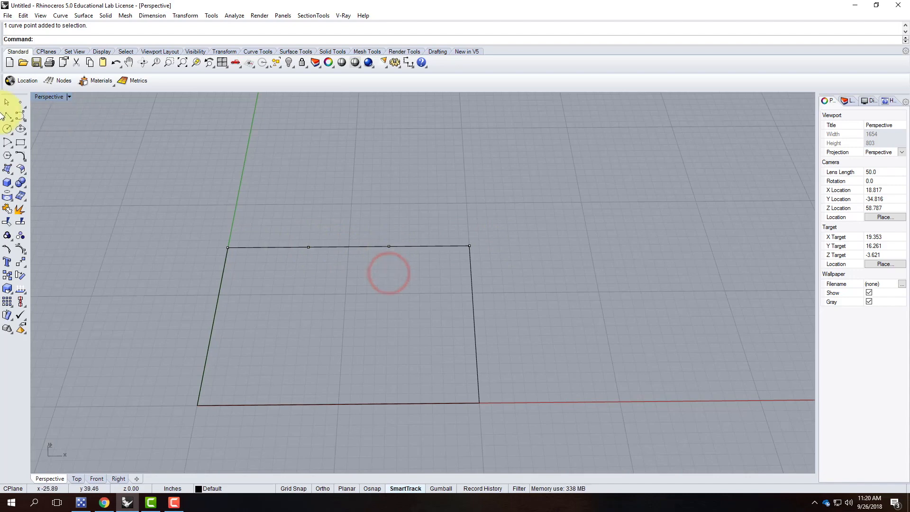
key(Escape)
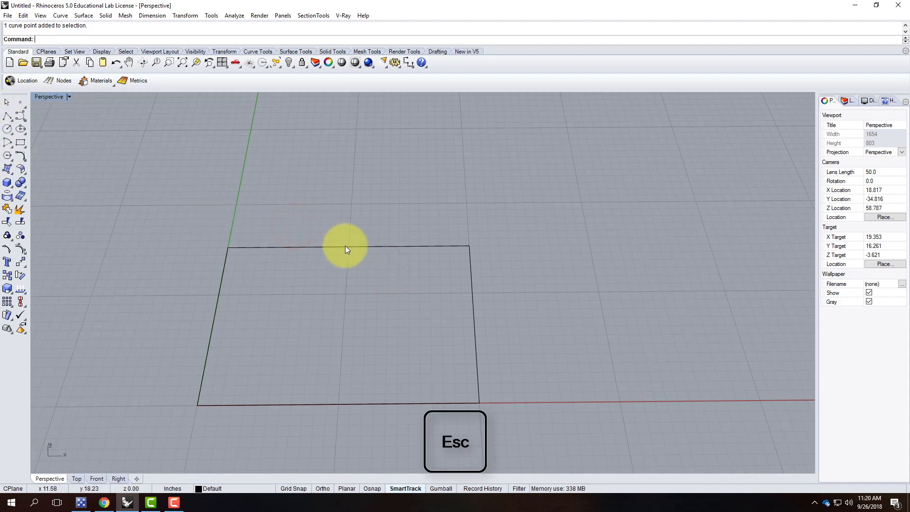
Rebuild the top edge with a point count of 5.
click(345, 246)
text(Rebuild)
key(Return)
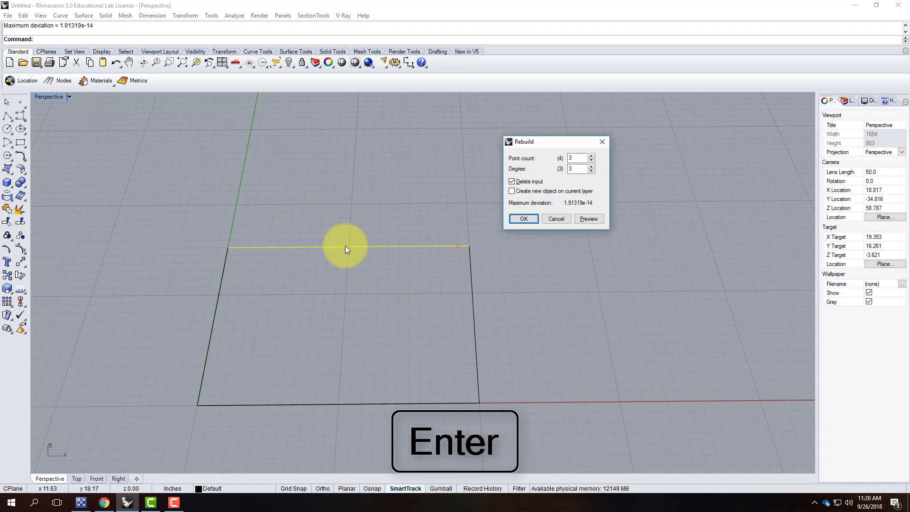
double_click(578, 159)
text(5)
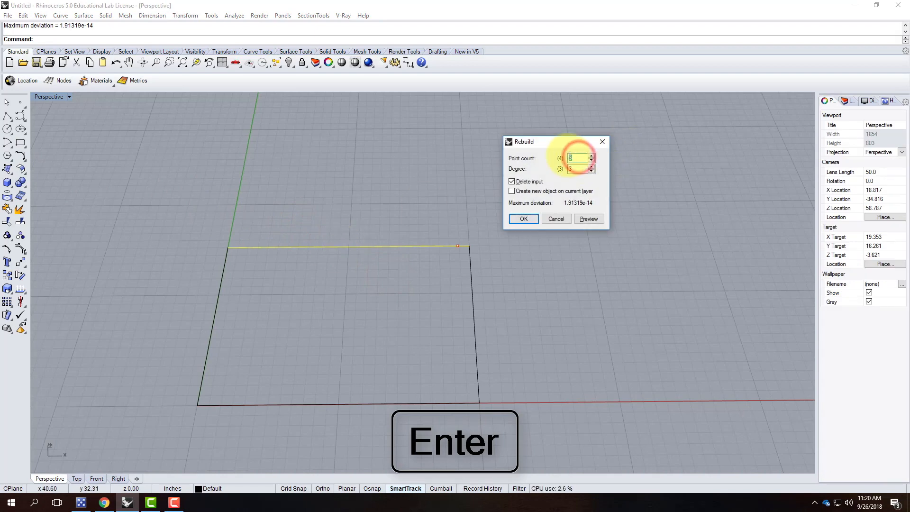
click(526, 219)
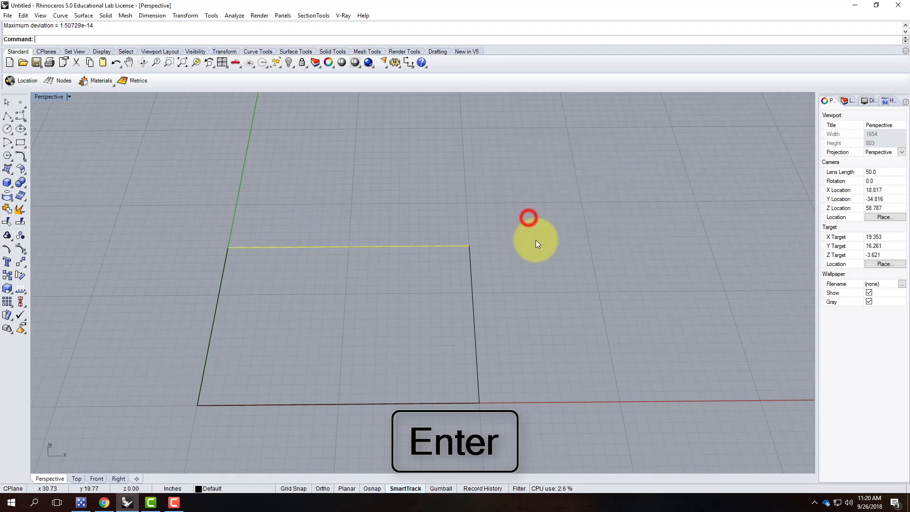
Show and inspect the five control points along the top edge.
click(22, 249)
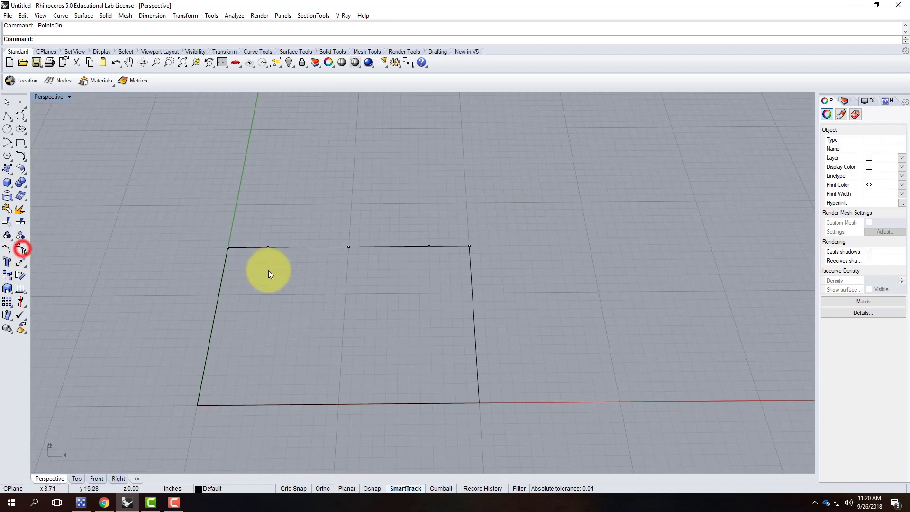
click(228, 247)
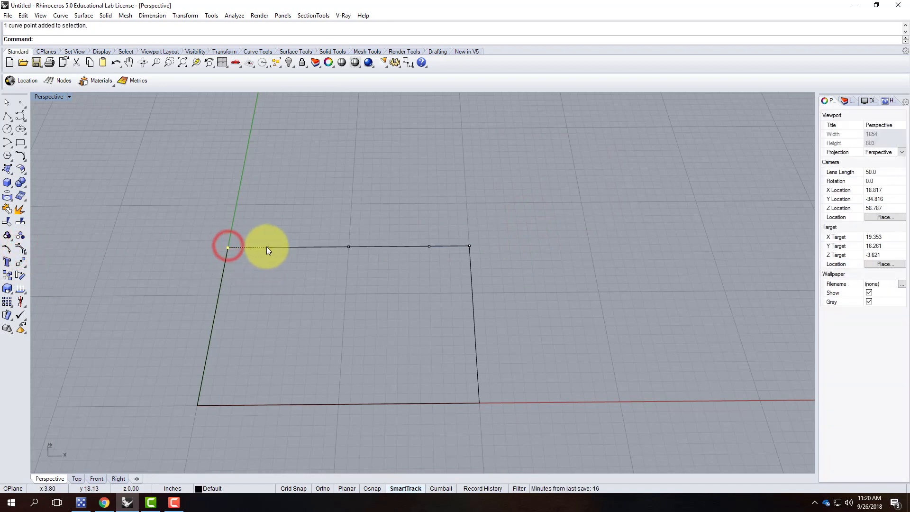
click(267, 246)
click(348, 246)
click(429, 246)
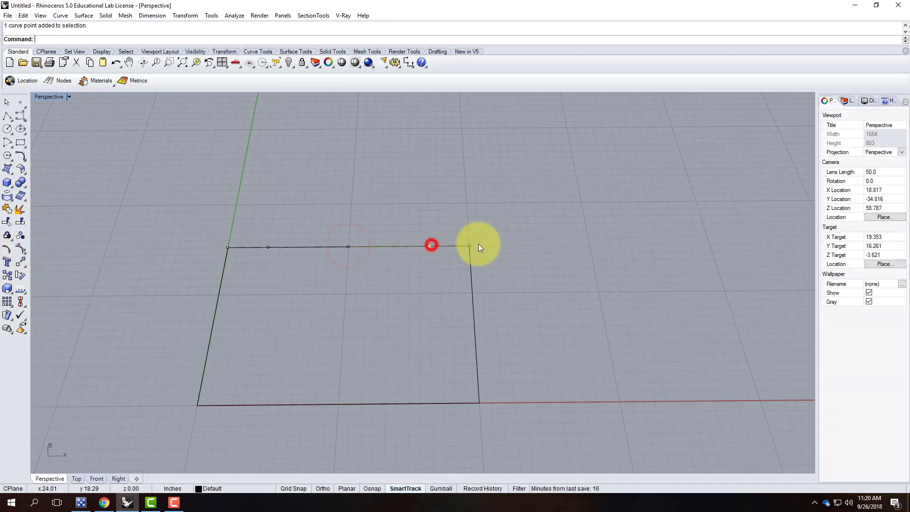
click(469, 246)
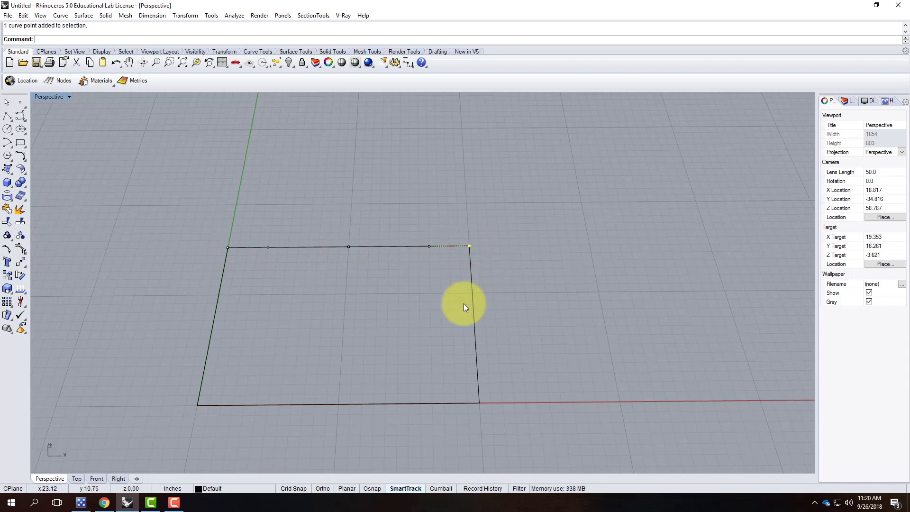
key(Escape)
Rebuild the top edge with 7 points and display its control points.
click(365, 245)
text(Rebuild)
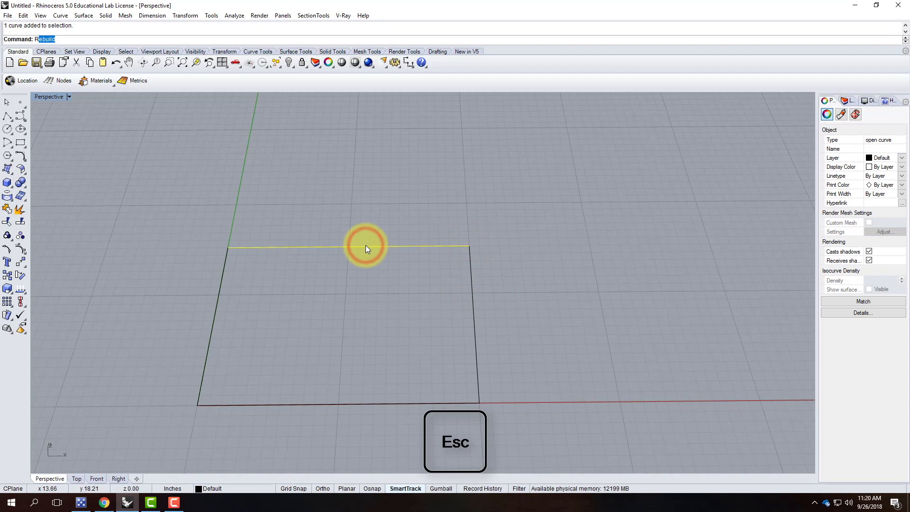
key(Return)
double_click(575, 158)
text(7)
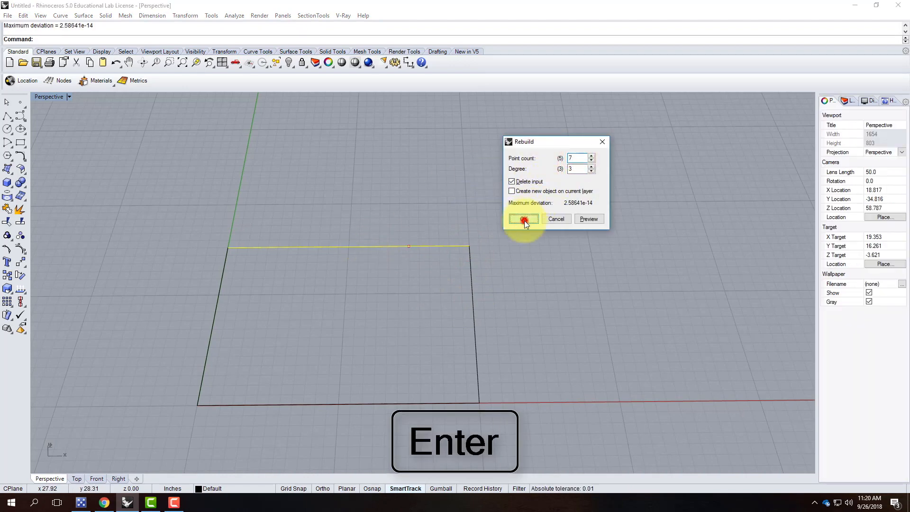
click(524, 218)
click(20, 235)
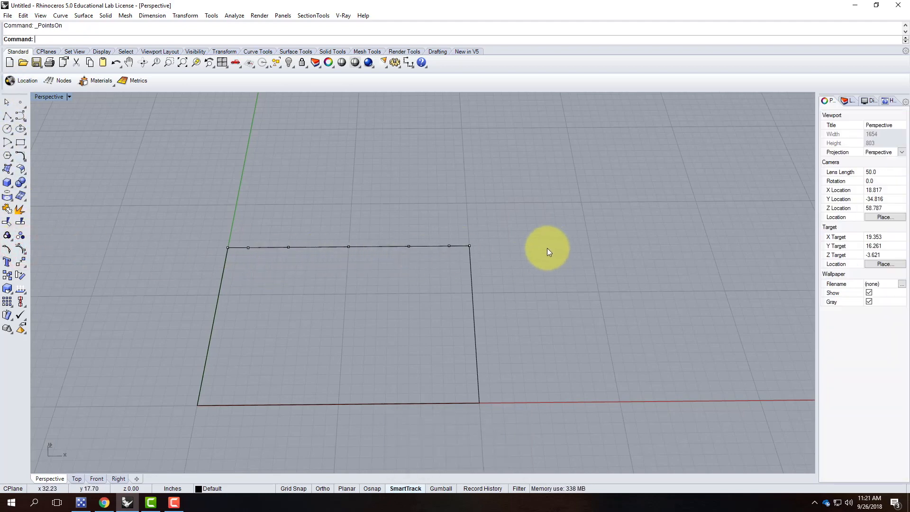
Rebuild the left, bottom and right edges with 7 points.
click(220, 274)
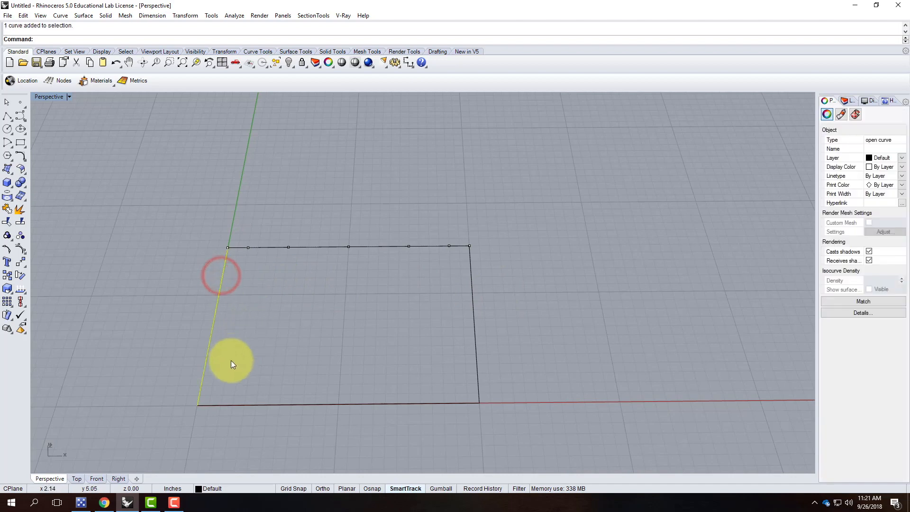
shift+click(246, 406)
shift+click(476, 310)
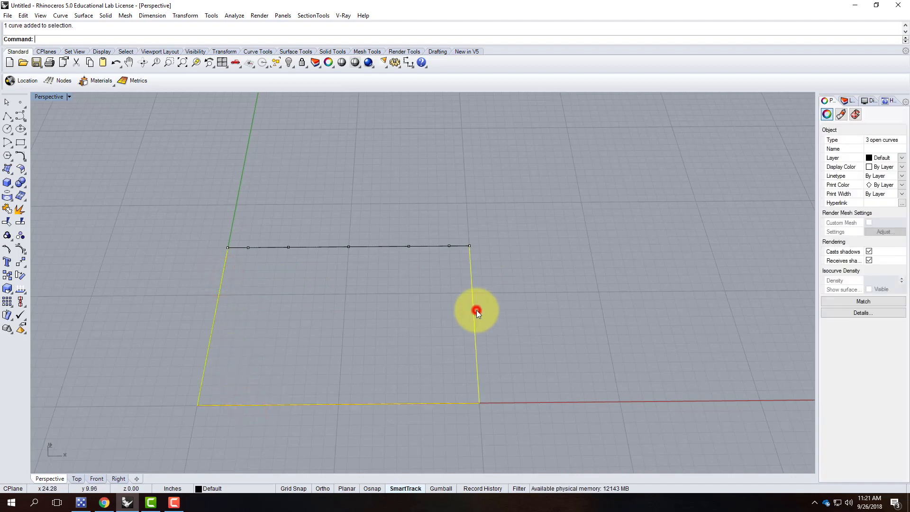
text(Re)
key(BackSpace)
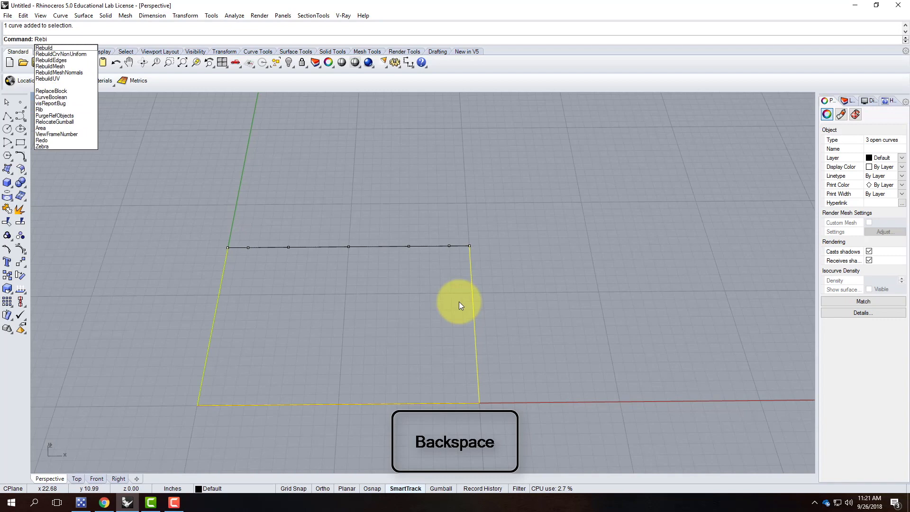
key(Return)
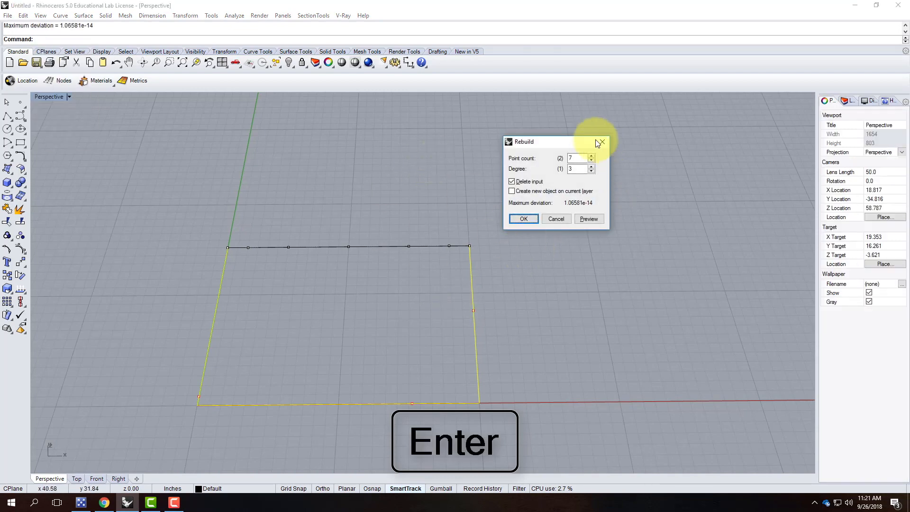
click(519, 219)
Display control points on all four edge curves and view the rectangle.
click(527, 302)
drag(544, 430, 145, 202)
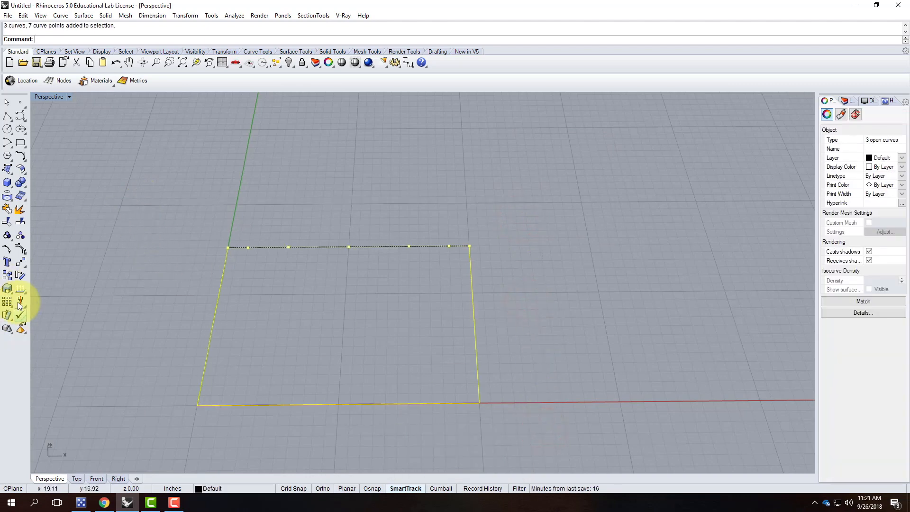
click(21, 250)
click(520, 280)
right_drag(564, 339, 518, 309)
scroll(214, 253, up, 3)
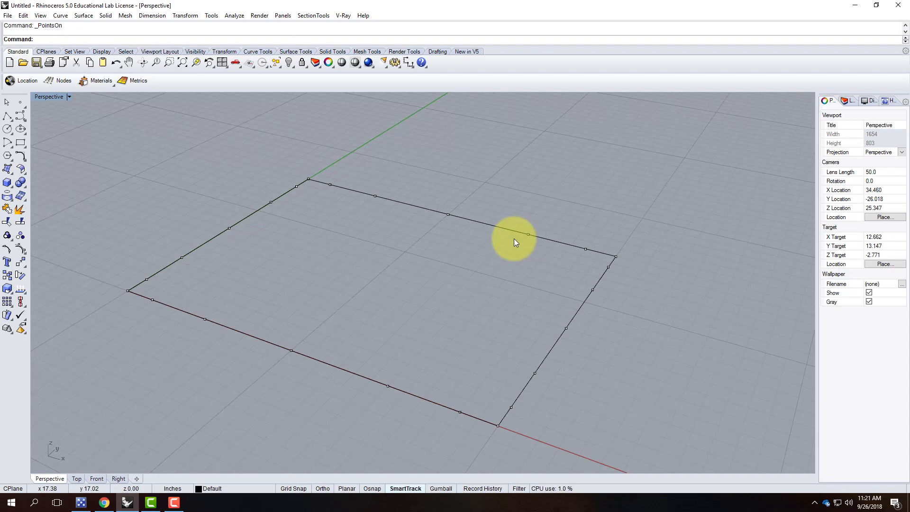
Maximize the Top viewport and round the right corner by pulling its control points inward.
scroll(616, 257, up, 4)
click(614, 261)
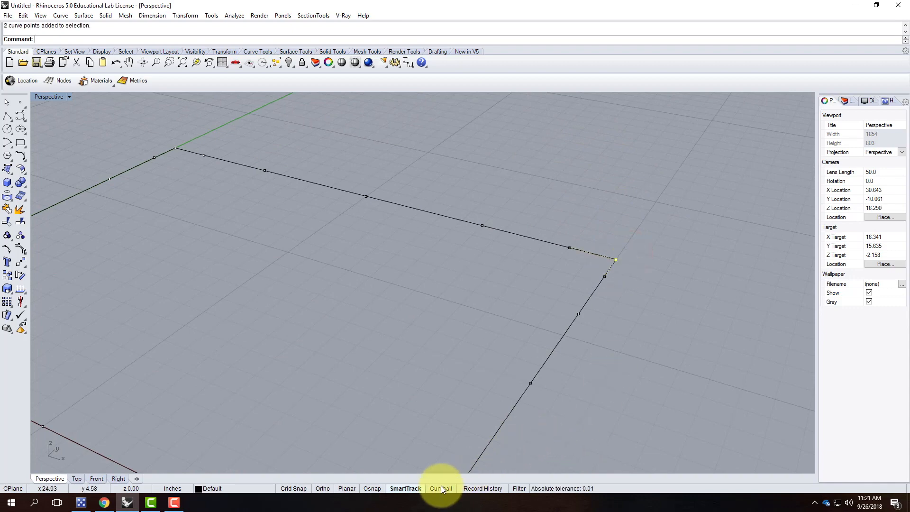
double_click(52, 96)
double_click(39, 96)
scroll(216, 278, down, 10)
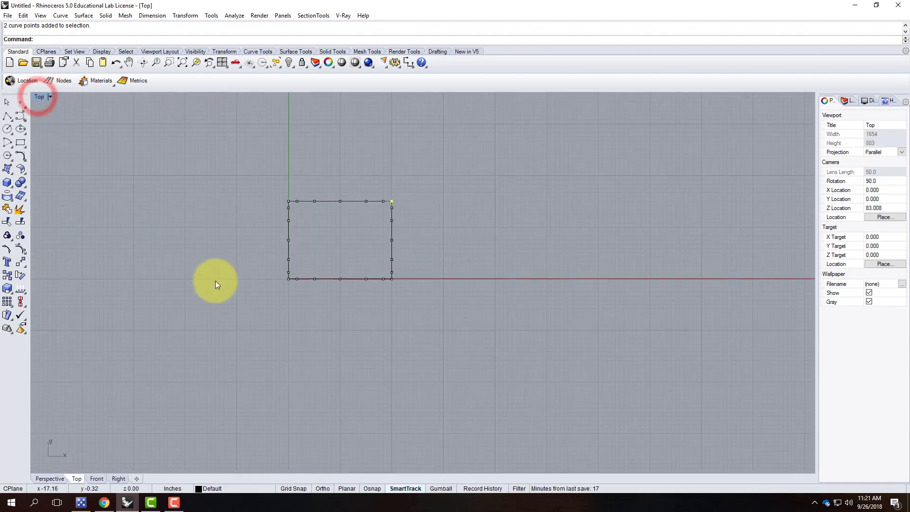
scroll(399, 182, up, 10)
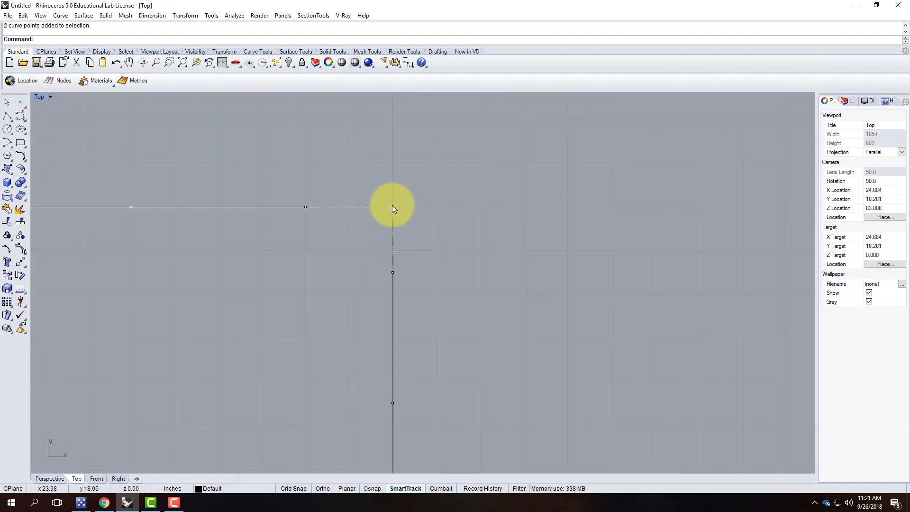
drag(393, 207, 357, 240)
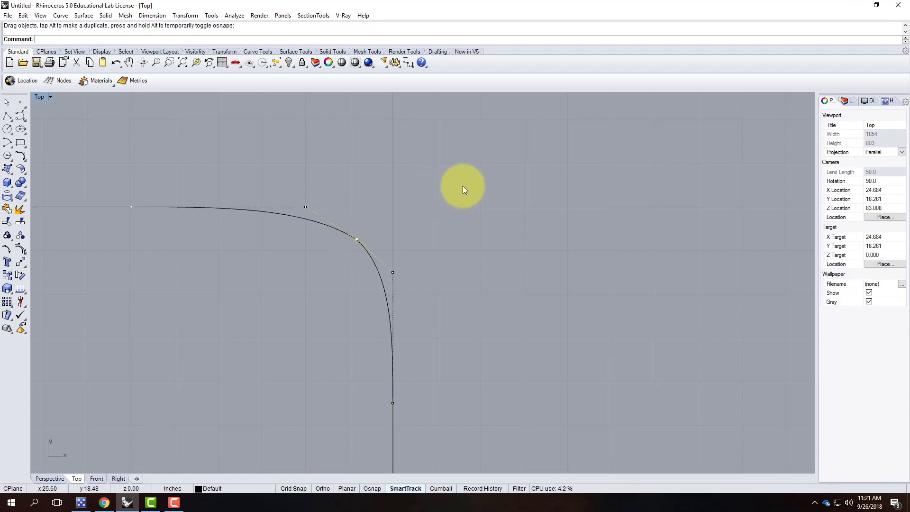
scroll(474, 179, down, 8)
scroll(305, 189, up, 3)
Round the top-left corner by moving its corner control points inward.
drag(262, 154, 291, 179)
scroll(284, 120, down, 5)
scroll(279, 234, up, 4)
drag(288, 286, 290, 255)
scroll(284, 291, down, 4)
scroll(465, 283, up, 4)
Try rounding the bottom-right corner, undo it, and pick its overlapping corner points.
drag(463, 262, 485, 281)
drag(476, 270, 463, 258)
scroll(498, 234, up, 8)
scroll(388, 344, down, 12)
scroll(400, 158, up, 6)
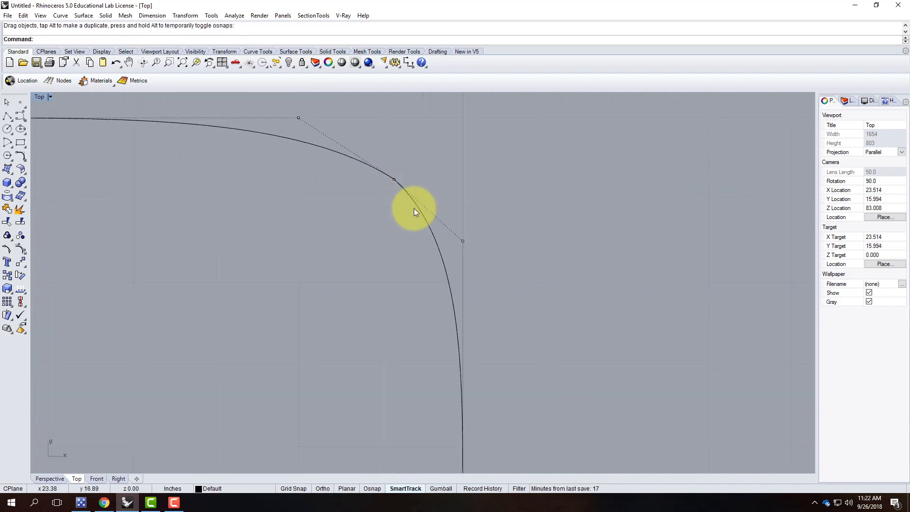
scroll(459, 170, down, 8)
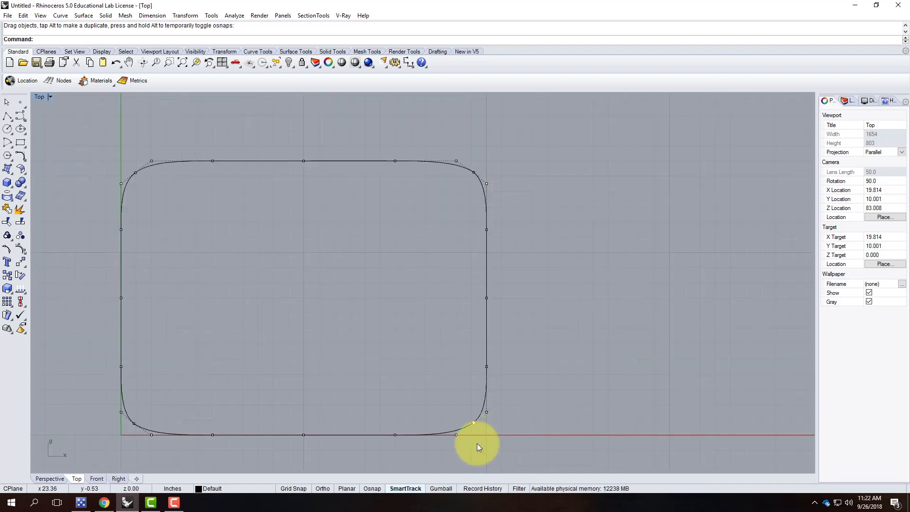
key(ctrl+z)
click(518, 404)
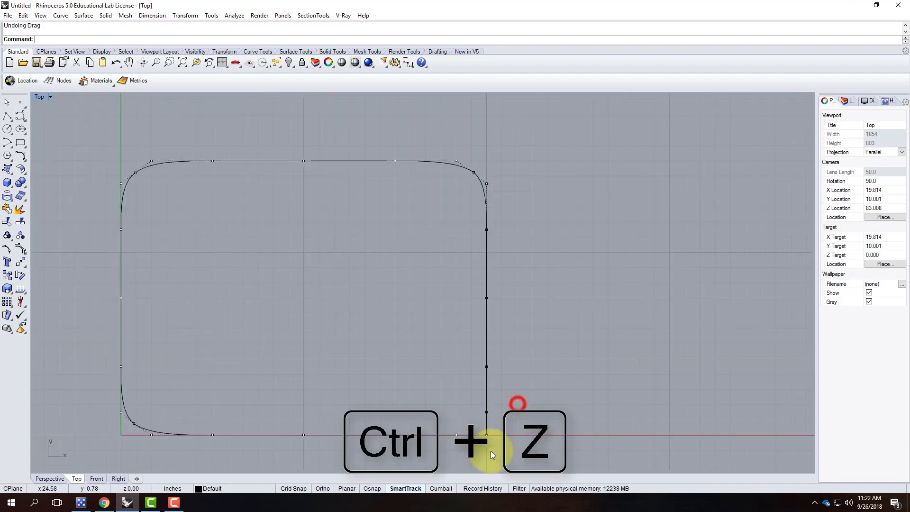
click(486, 435)
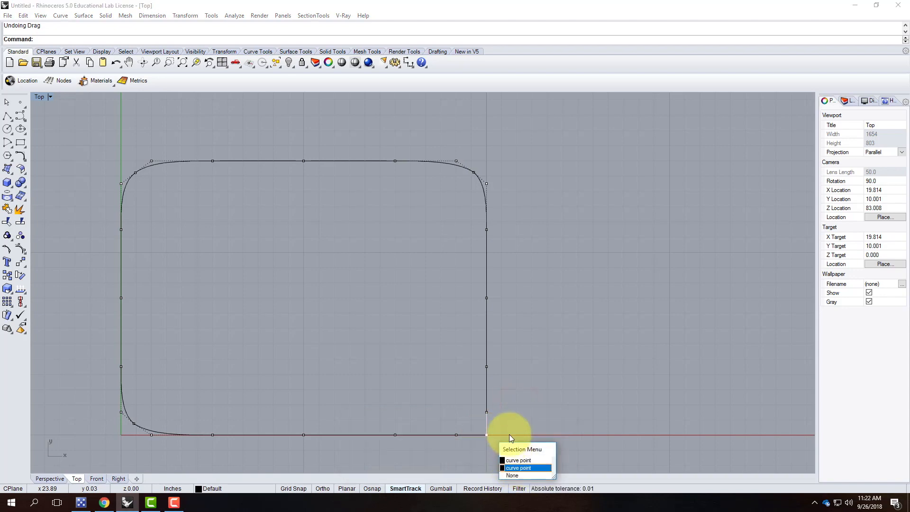
click(496, 425)
Round the bottom-right corner and bulge the top edge's middle point upward.
drag(495, 439, 472, 421)
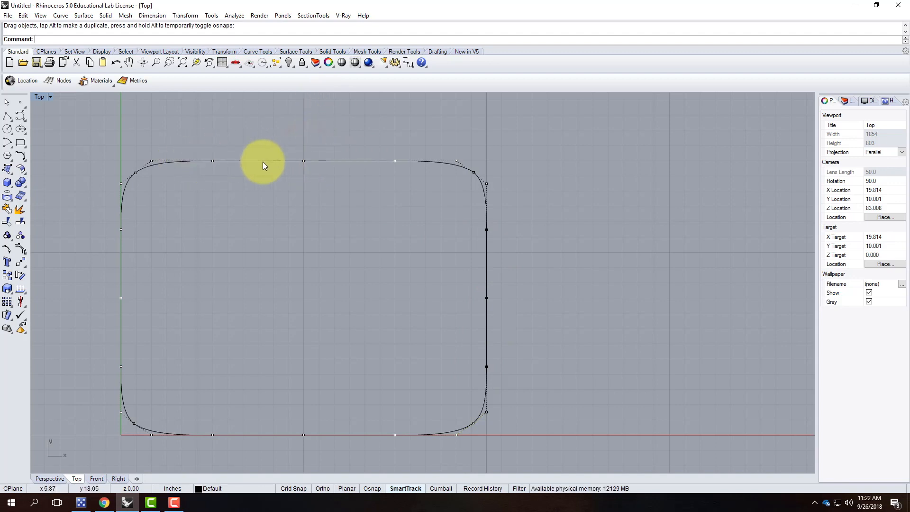
click(304, 162)
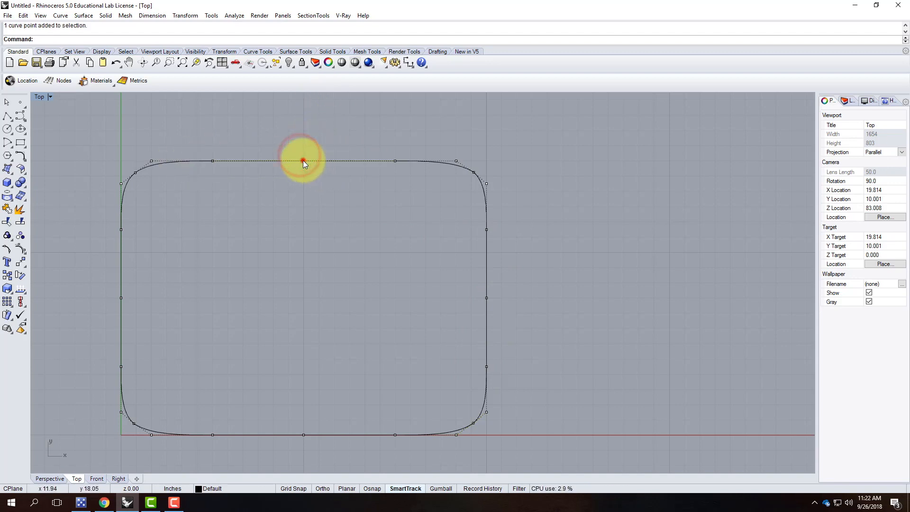
drag(304, 162, 305, 153)
click(480, 295)
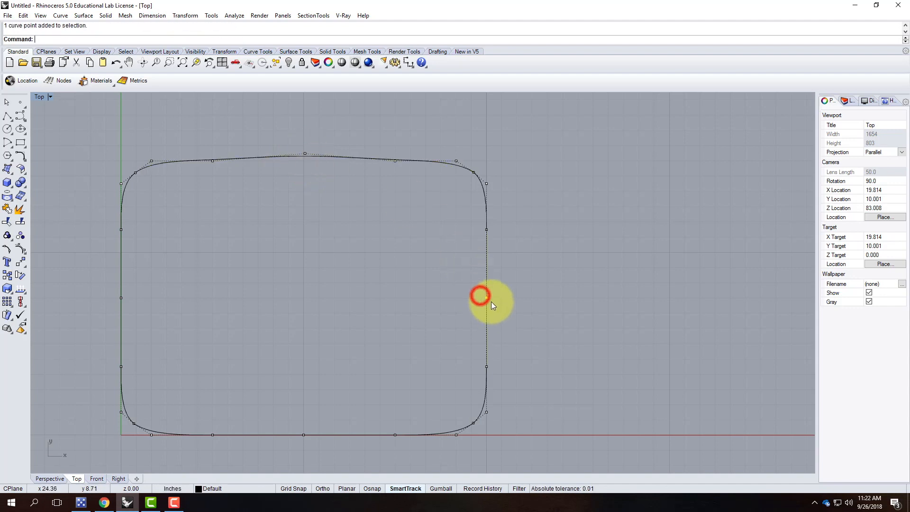
Move control points on the right, bottom and left edges to make the sides bow.
drag(479, 296, 479, 298)
drag(284, 422, 303, 439)
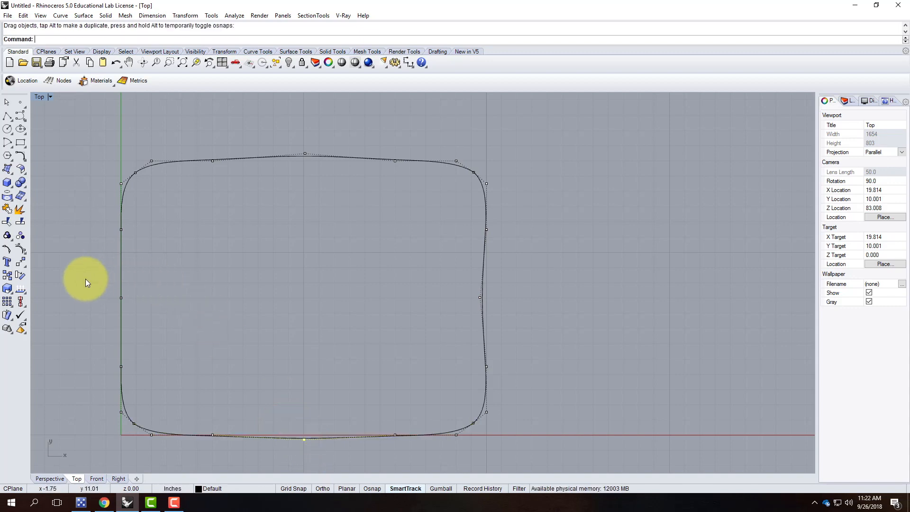
click(99, 288)
drag(121, 297, 113, 226)
click(132, 238)
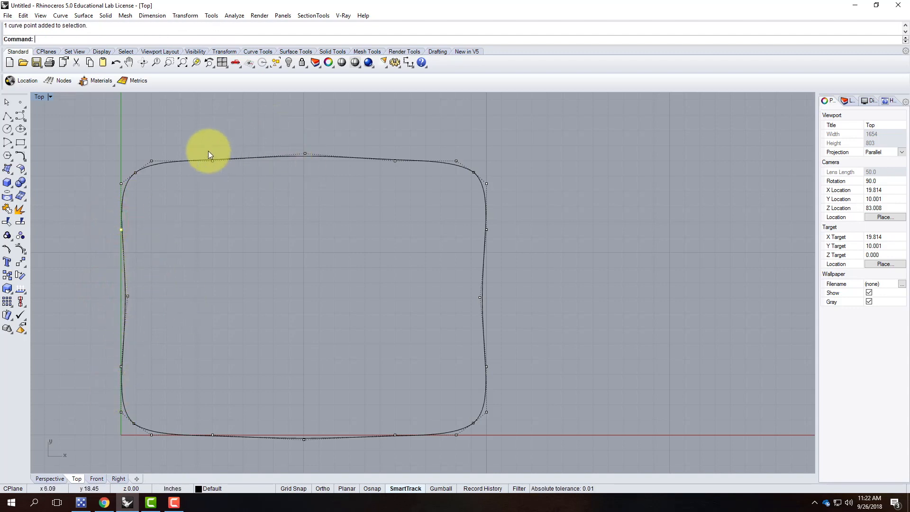
drag(217, 172, 212, 164)
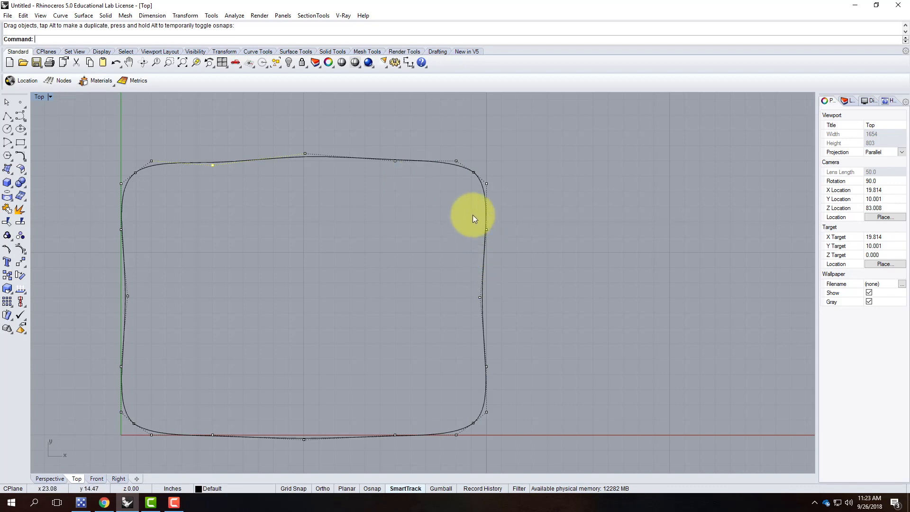
mouse_move(478, 225)
mouse_down()
mouse_move(500, 244)
mouse_move(483, 231)
mouse_up()
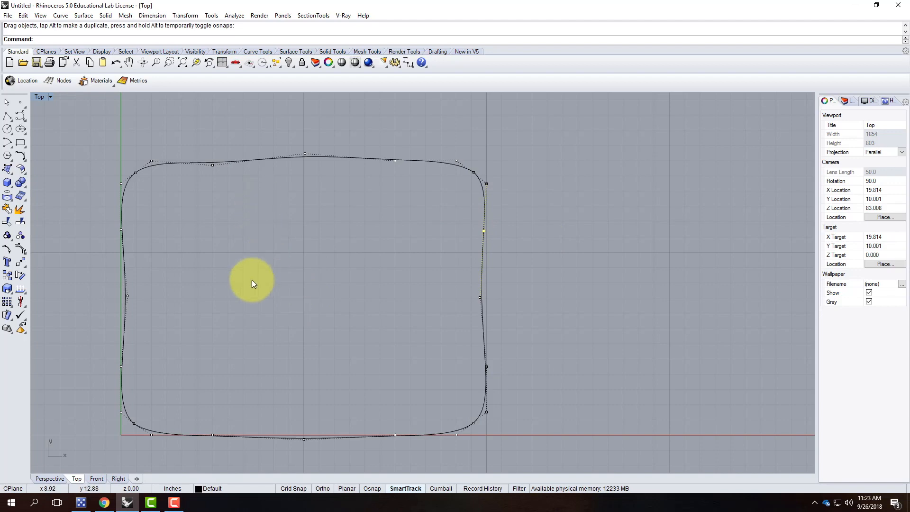
Maximize Perspective, orbit around the wavy curve, and hide its control points.
double_click(36, 97)
double_click(450, 97)
scroll(647, 251, down, 4)
scroll(647, 251, up, 2)
scroll(569, 336, up, 2)
right_drag(620, 360, 495, 276)
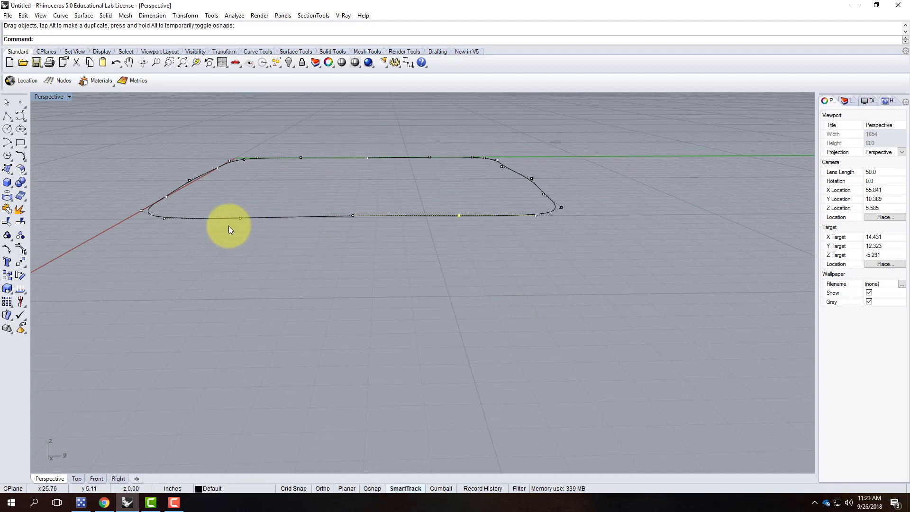
right_drag(229, 230, 153, 187)
scroll(153, 184, up, 3)
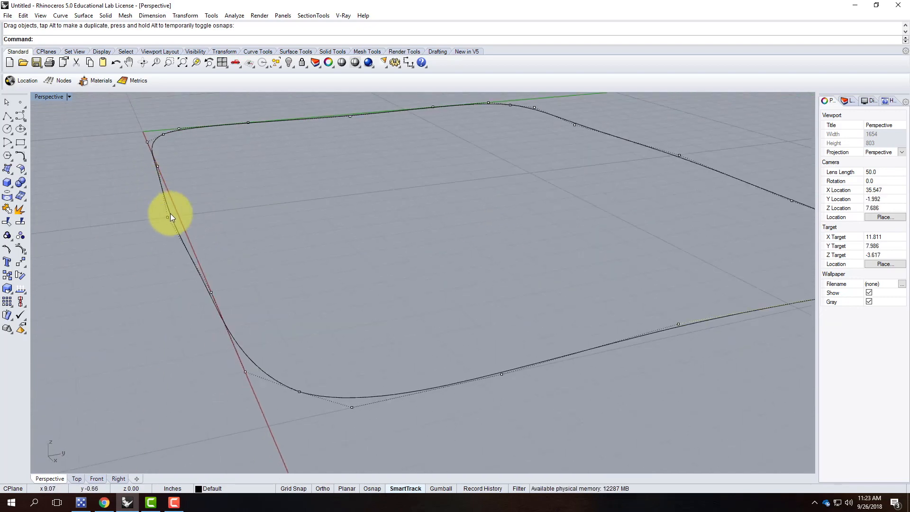
drag(133, 161, 225, 300)
scroll(192, 225, down, 3)
click(362, 230)
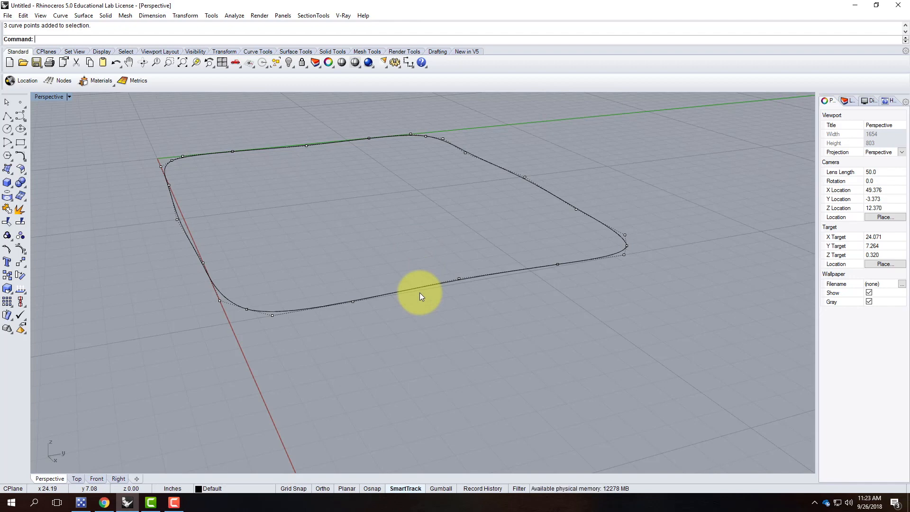
key(Escape)
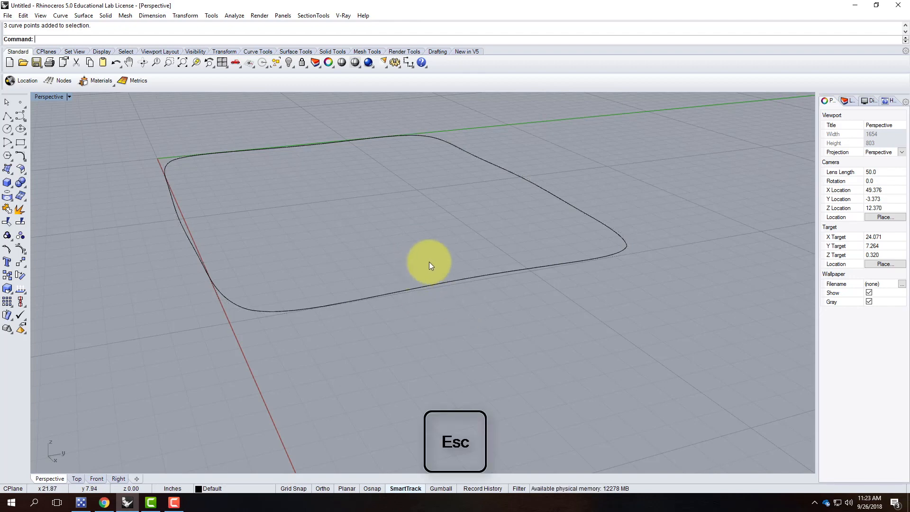
Select all four curve segments and start Transform > Copy on them.
click(491, 164)
click(195, 155)
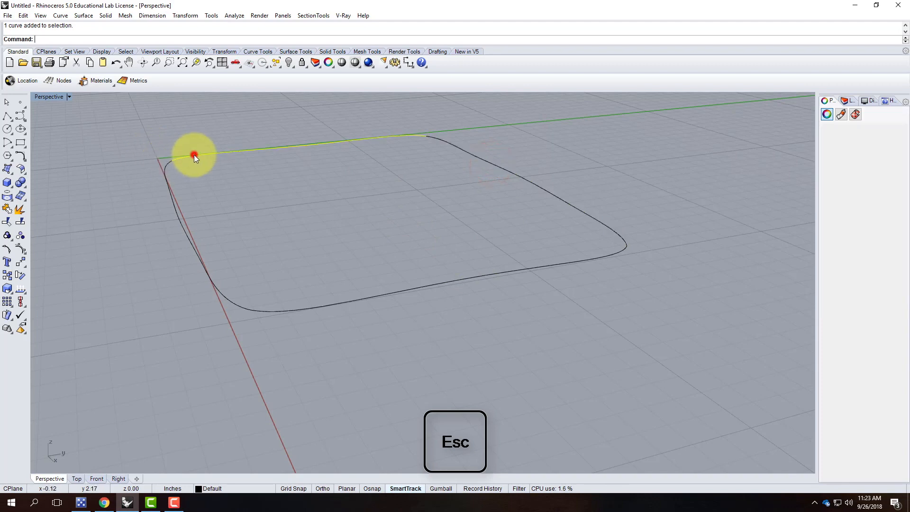
click(167, 186)
click(355, 297)
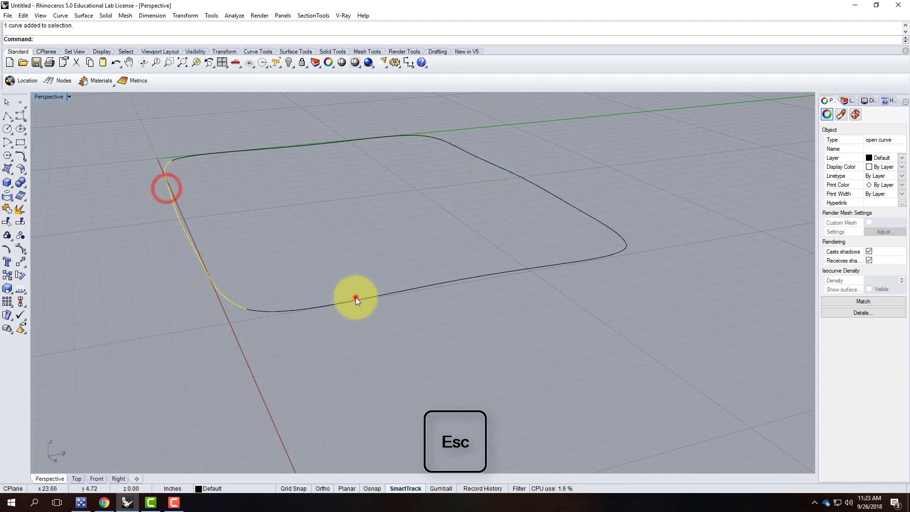
click(715, 309)
drag(688, 372, 149, 138)
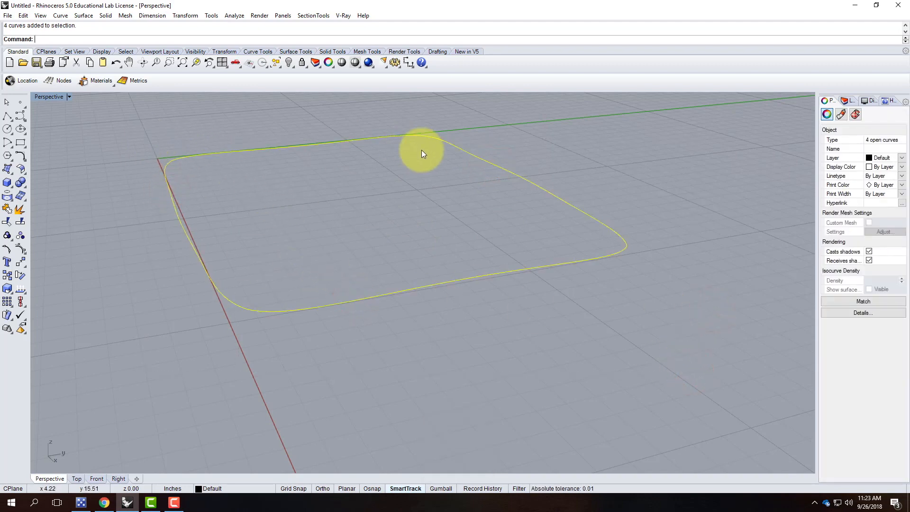
click(194, 15)
click(192, 38)
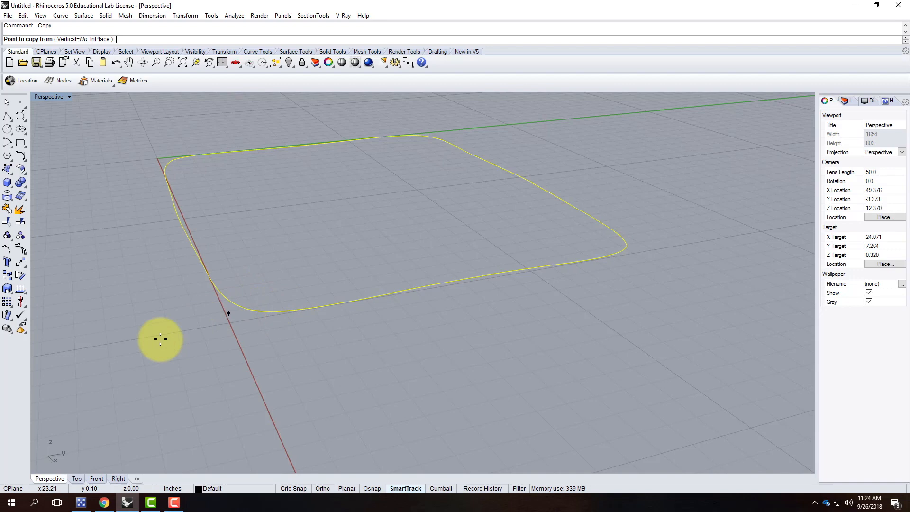
Copy the wavy outline 4 inches straight up, using Osnap End and Vertical=Yes.
click(379, 488)
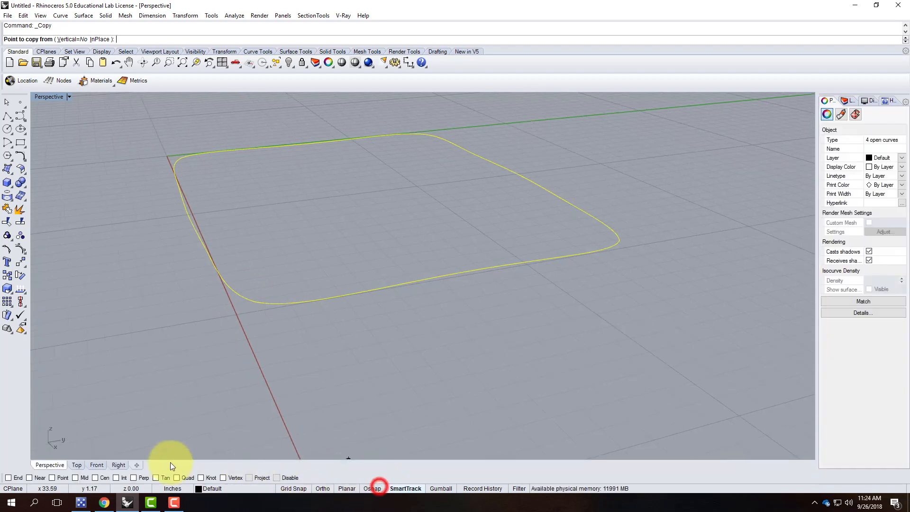
click(8, 477)
click(254, 302)
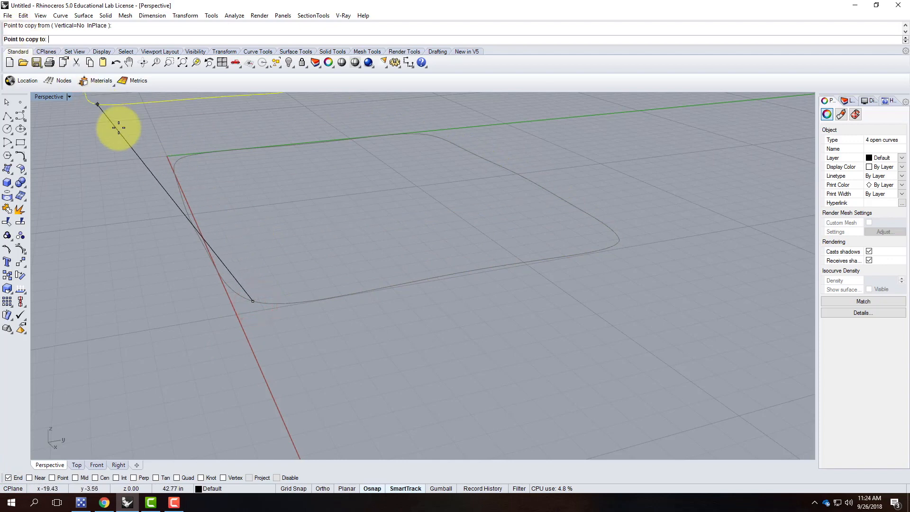
key(Escape)
right_click(240, 225)
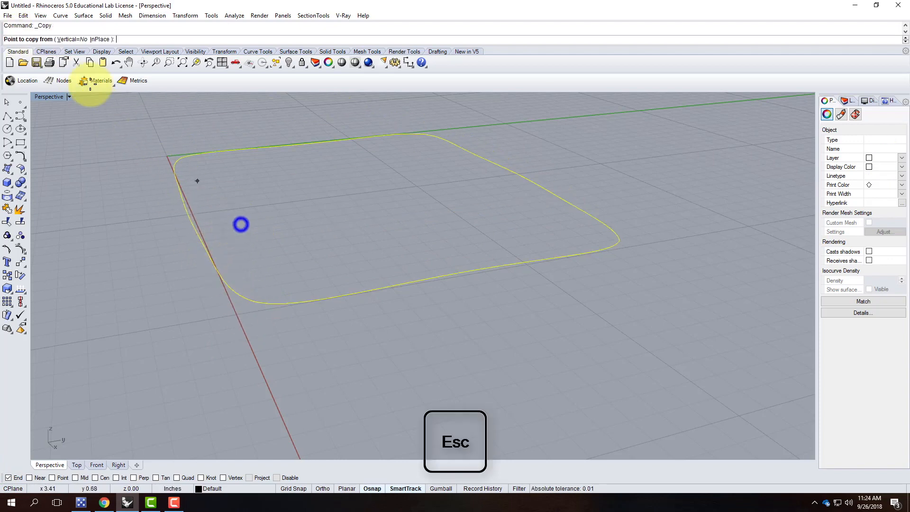
click(70, 39)
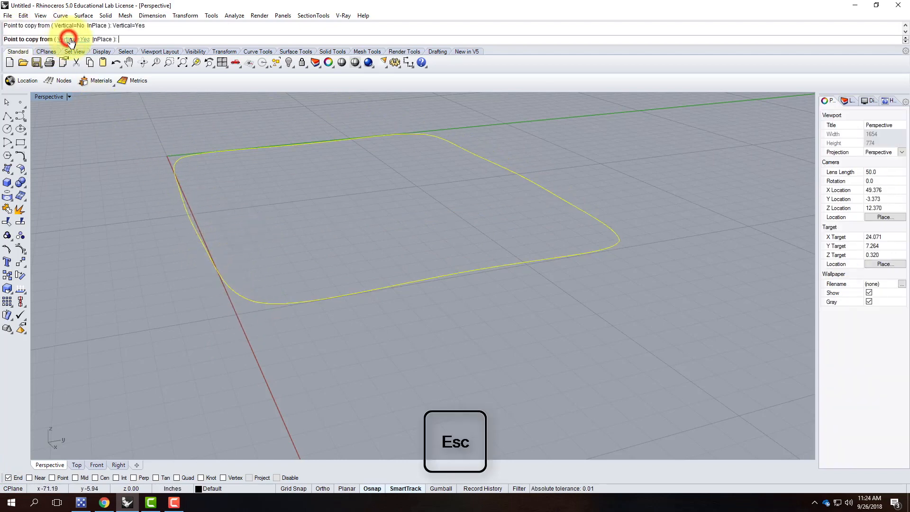
click(250, 299)
text(4)
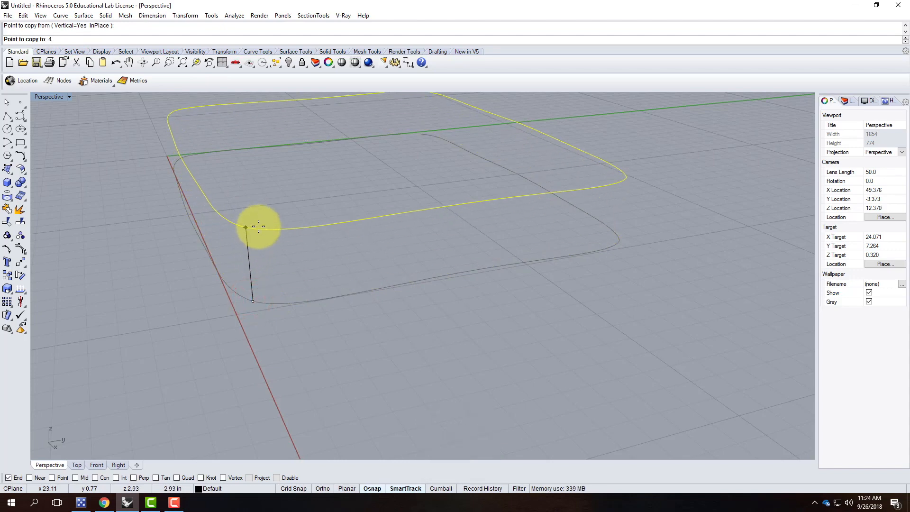
key(Return)
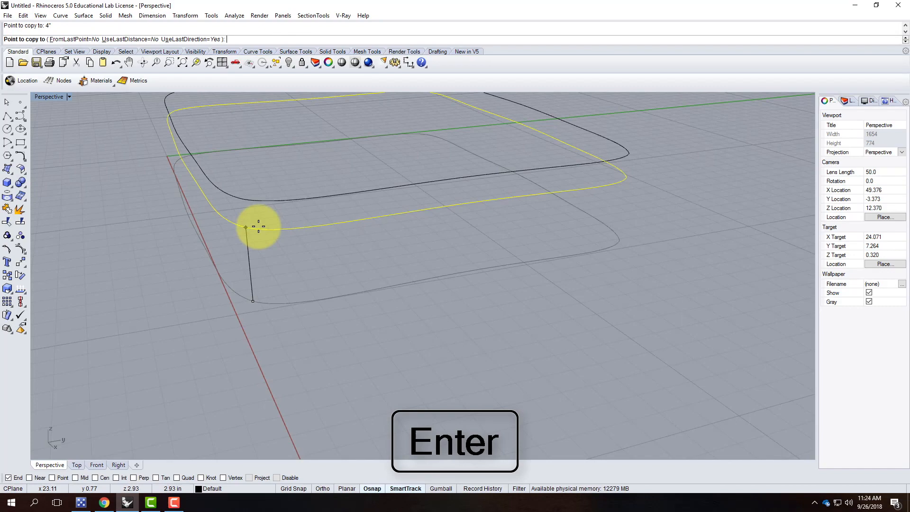
key(Return)
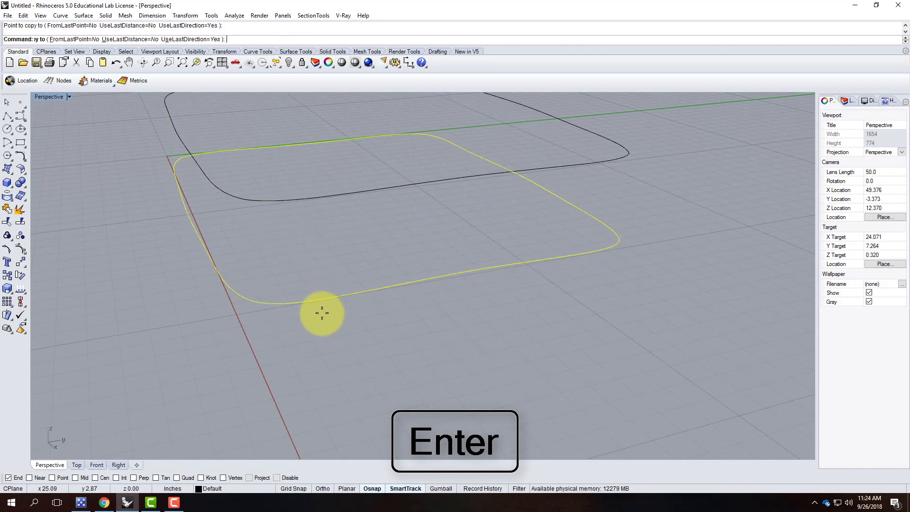
Select the four curves of the upper copy and turn on their control points.
right_drag(277, 348, 433, 314)
click(433, 312)
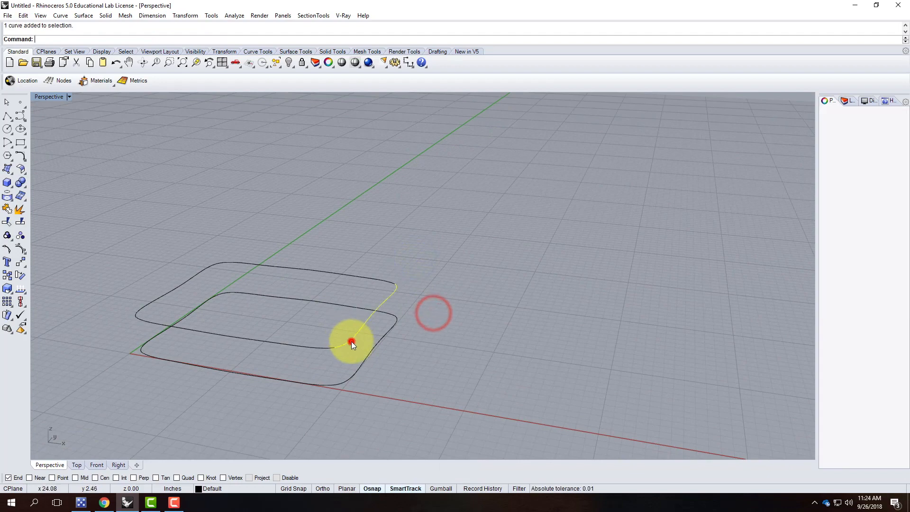
click(351, 341)
click(306, 347)
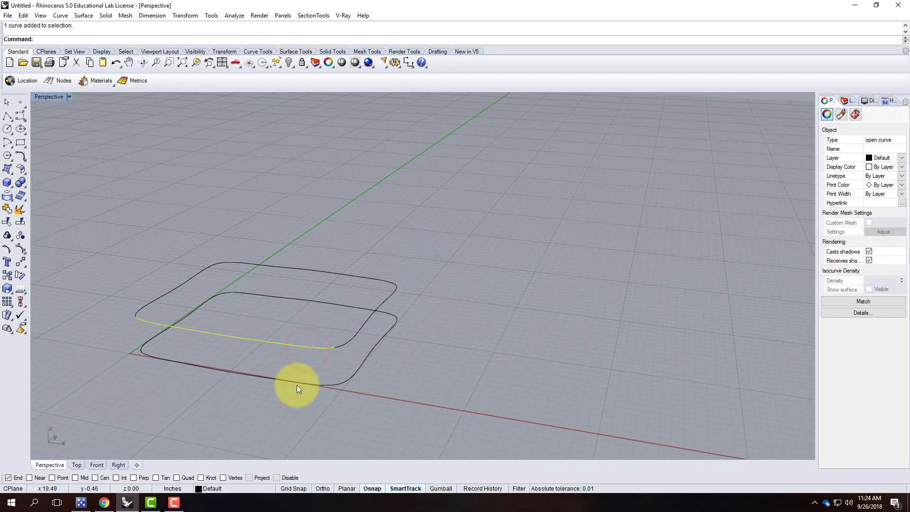
right_drag(322, 347, 351, 293)
drag(83, 251, 428, 300)
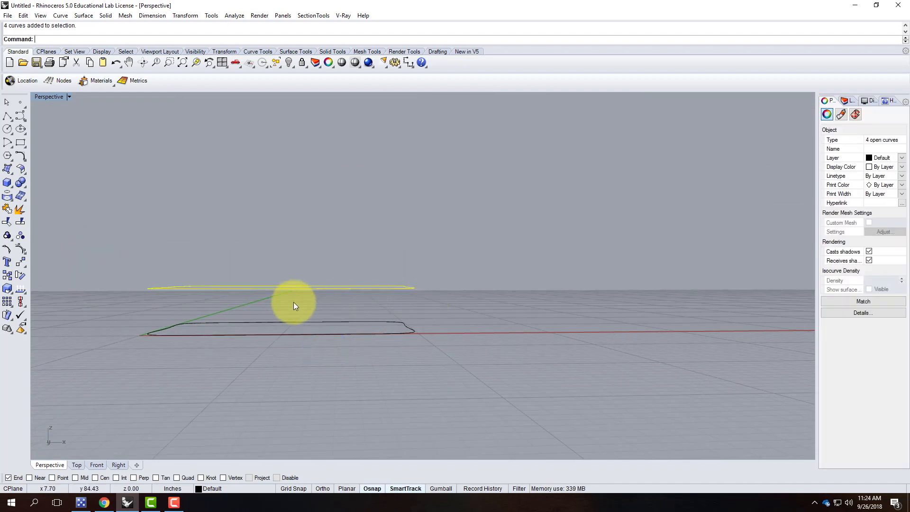
click(20, 245)
right_drag(224, 235, 229, 284)
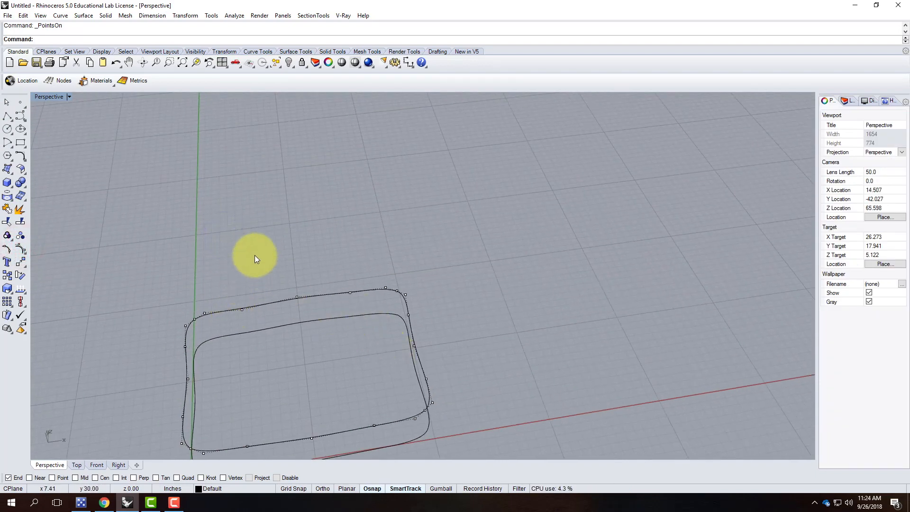
In four viewports, nudge an overlapping control point and shift the top-edge point about 0.47 in.
double_click(50, 95)
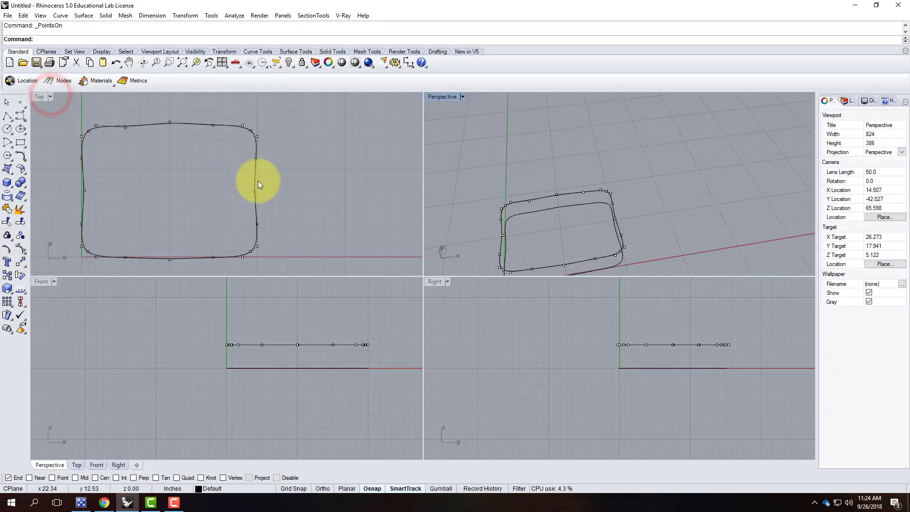
click(251, 193)
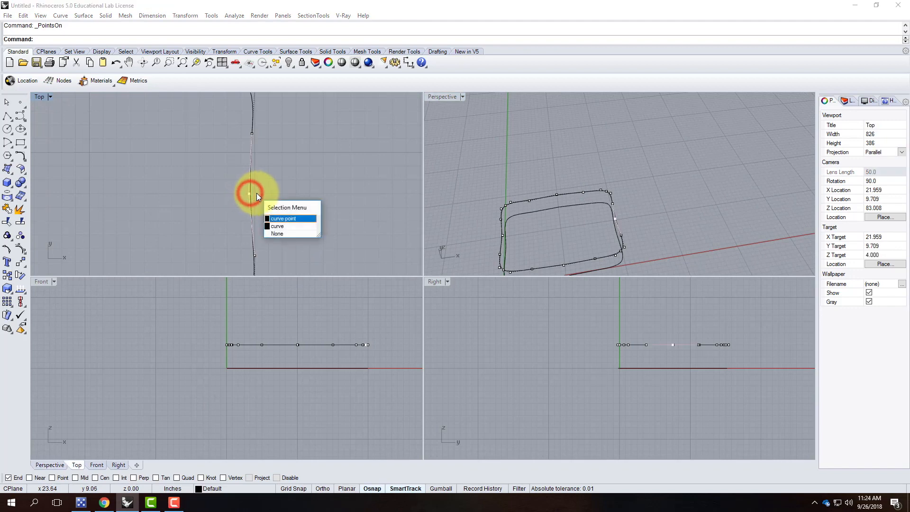
click(280, 219)
click(249, 194)
drag(255, 193, 253, 193)
scroll(312, 204, down, 8)
scroll(227, 140, up, 5)
click(227, 129)
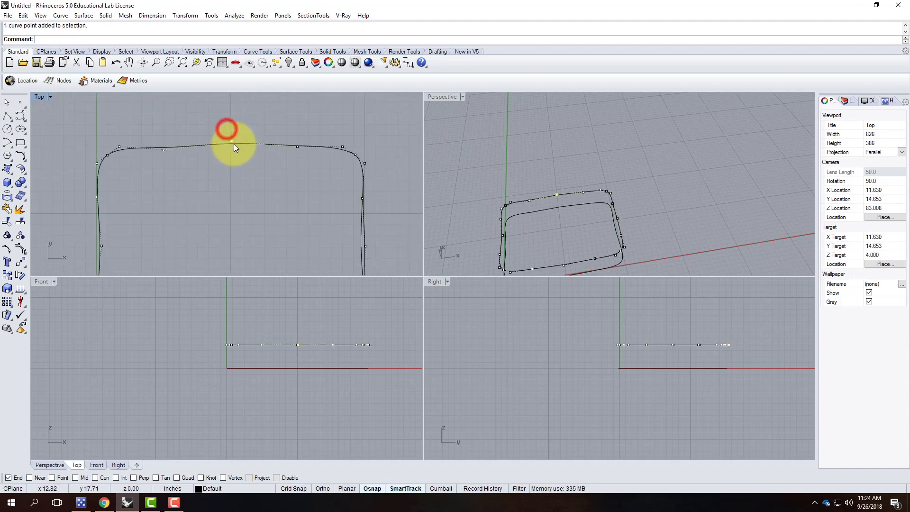
drag(231, 141, 233, 143)
scroll(174, 223, down, 5)
scroll(151, 207, up, 6)
Drag the upper copy's left-middle and bottom control points, then maximize the Perspective view.
mouse_move(135, 181)
mouse_down()
mouse_move(159, 198)
mouse_move(141, 187)
mouse_move(148, 177)
mouse_up()
scroll(172, 146, down, 5)
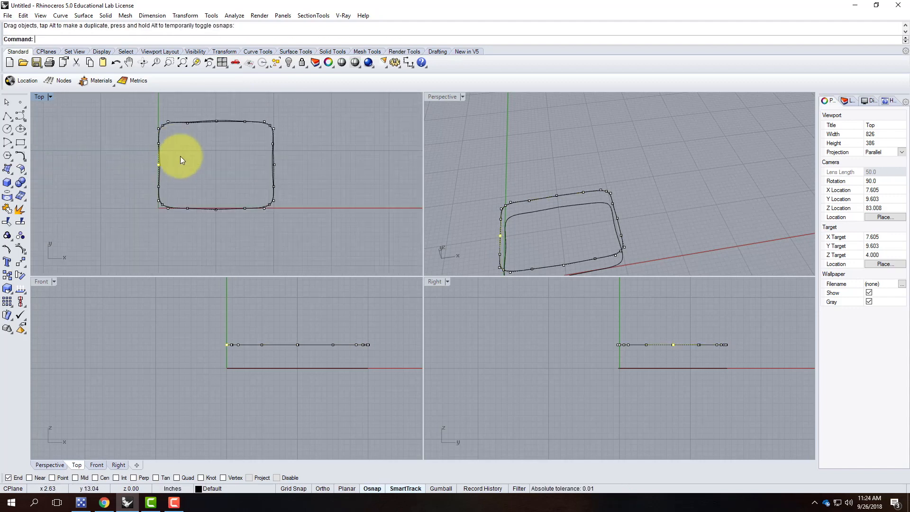
scroll(185, 213, up, 5)
click(242, 207)
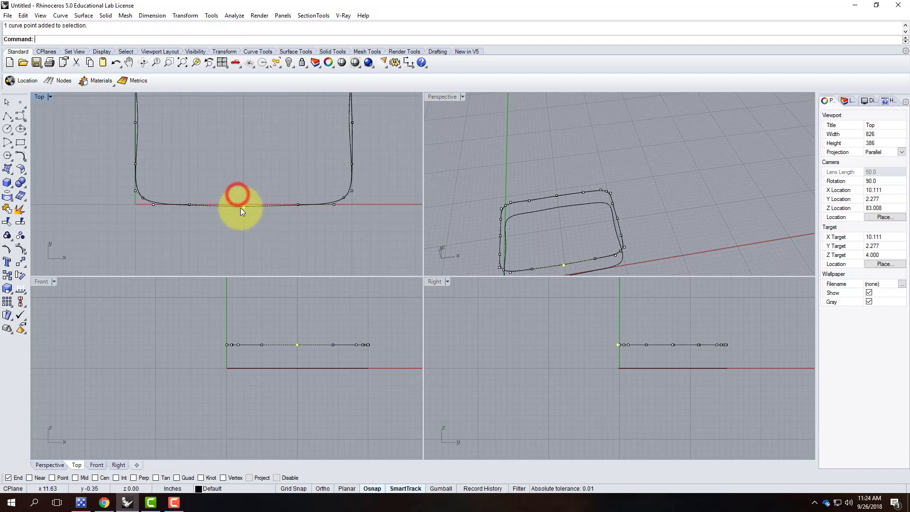
drag(243, 206, 187, 207)
click(189, 205)
drag(337, 147, 357, 163)
scroll(267, 192, down, 5)
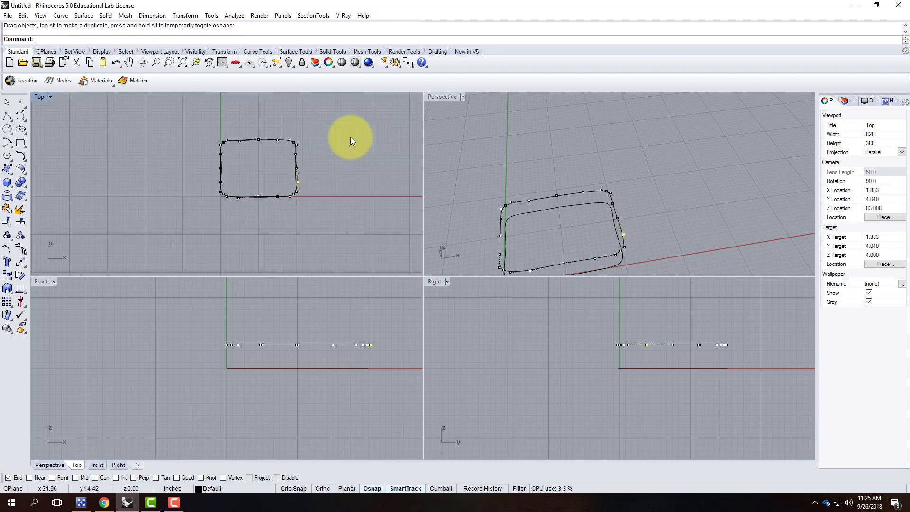
double_click(450, 96)
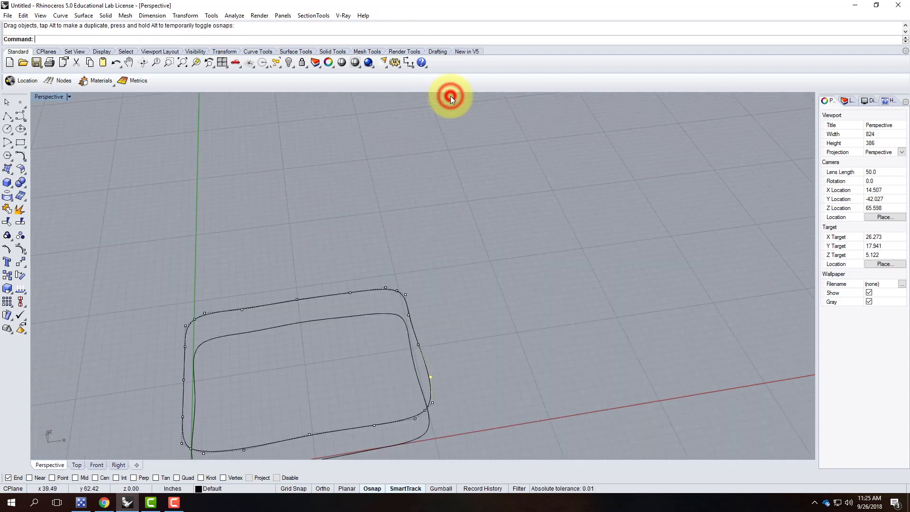
Move two control points on the upper outline to a new height with a vertical-only Move.
right_drag(461, 328, 259, 293)
scroll(259, 293, up, 2)
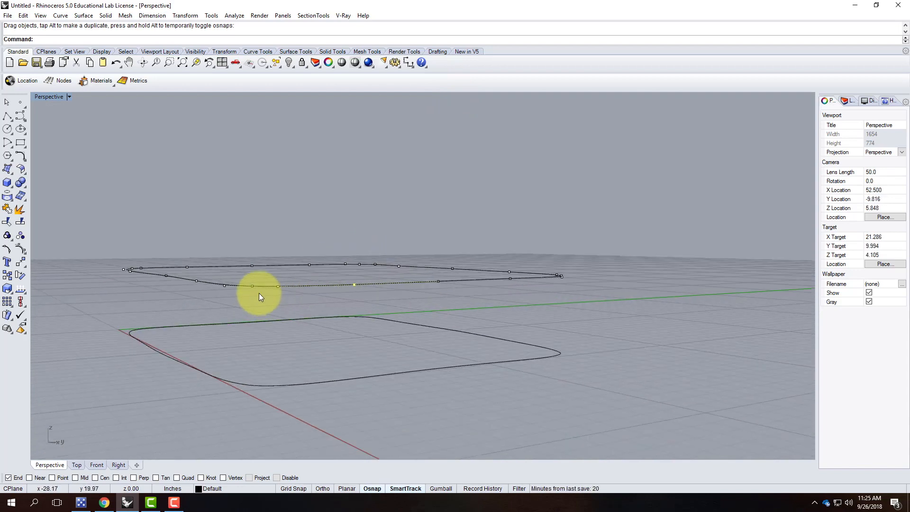
right_drag(425, 269, 438, 240)
click(419, 205)
shift+click(210, 207)
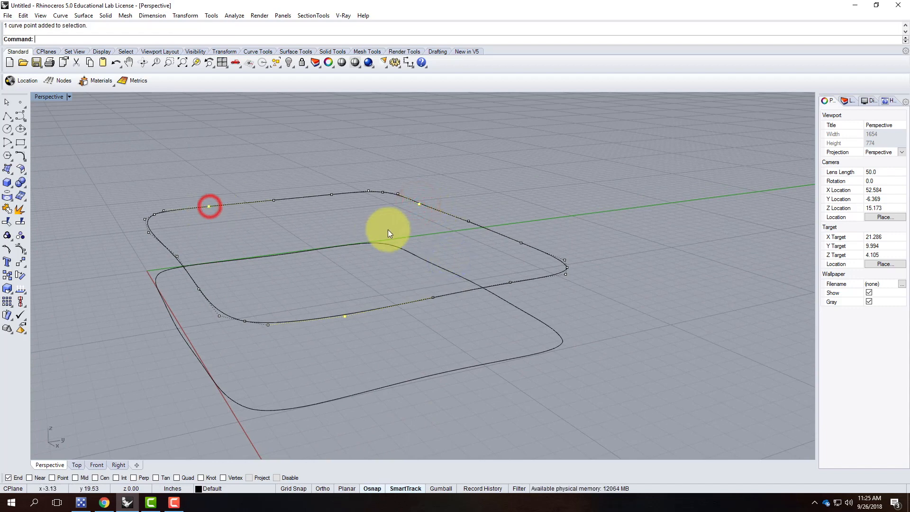
text(move)
key(Return)
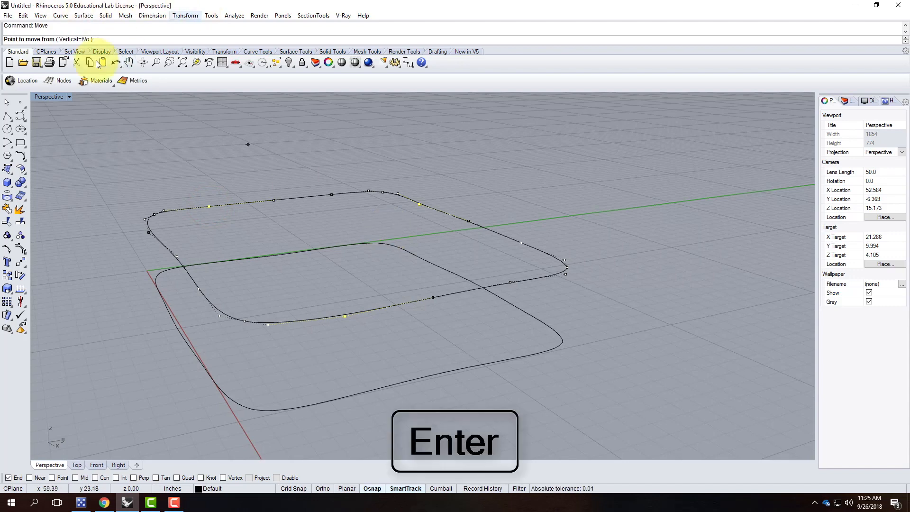
click(71, 39)
click(303, 290)
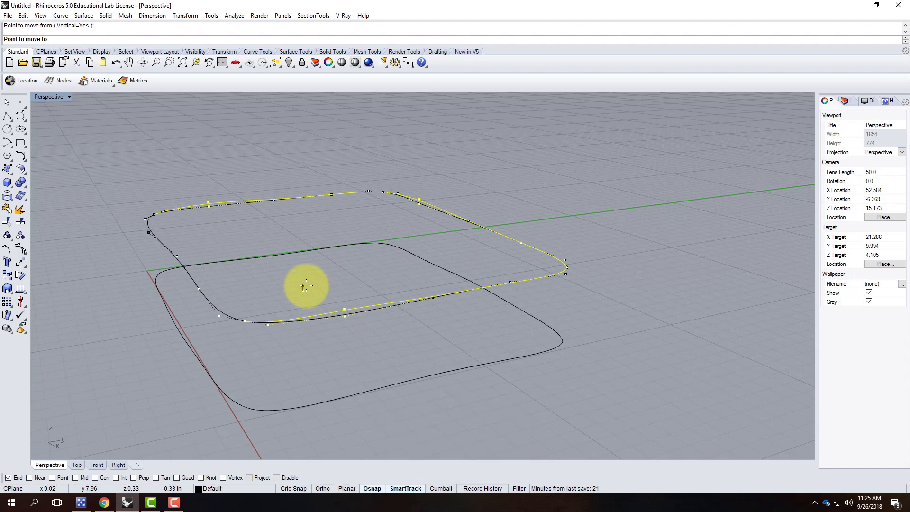
click(306, 286)
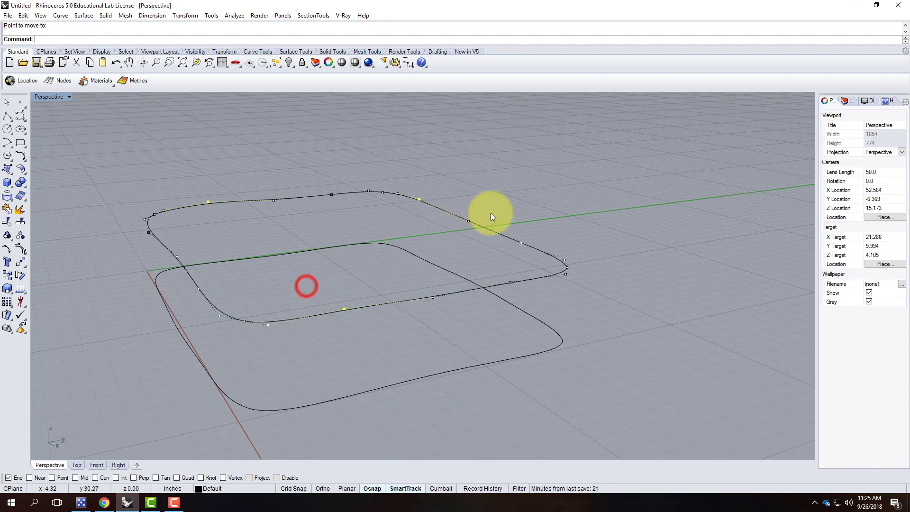
shift+click(514, 227)
click(510, 287)
key(Escape)
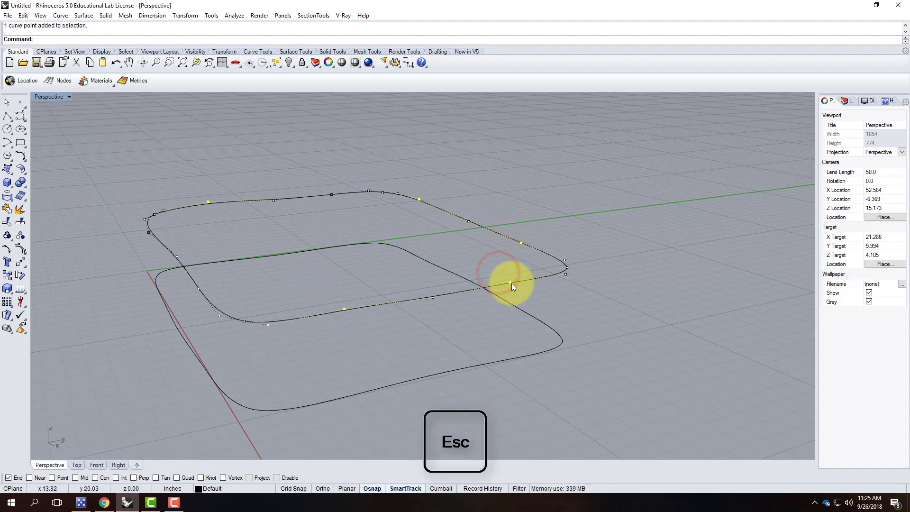
Show the upper outline's control points and vertically move several right- and left-side points.
right_drag(587, 313, 542, 282)
drag(174, 218, 632, 307)
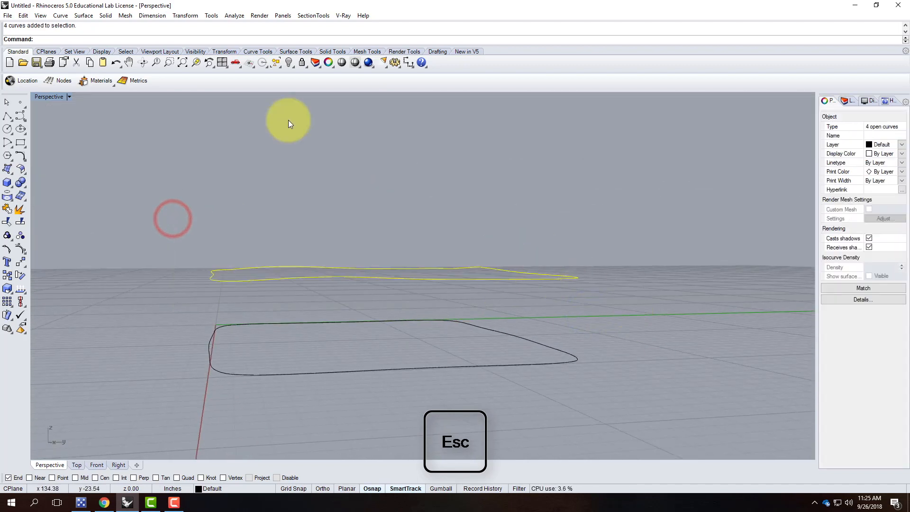
click(21, 249)
right_drag(275, 213, 381, 259)
drag(476, 209, 477, 210)
shift+drag(487, 251, 513, 281)
shift+drag(122, 290, 144, 322)
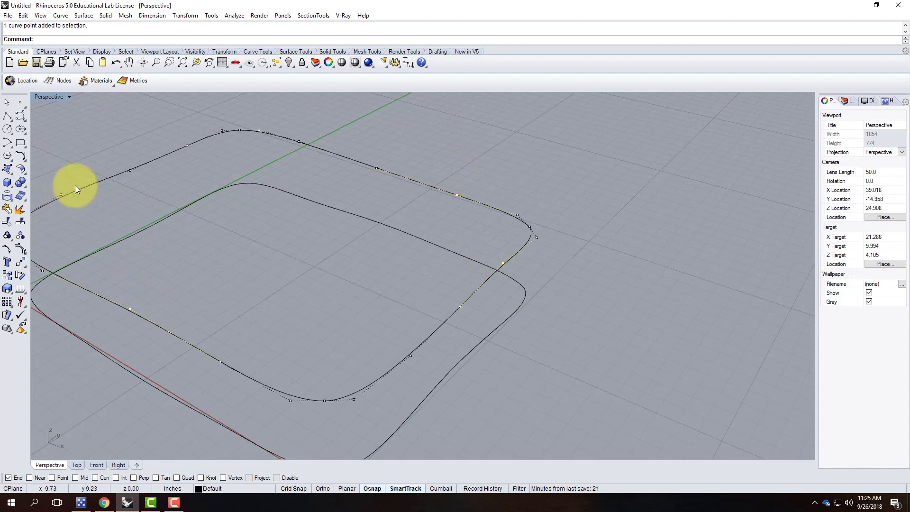
shift+drag(121, 160, 138, 183)
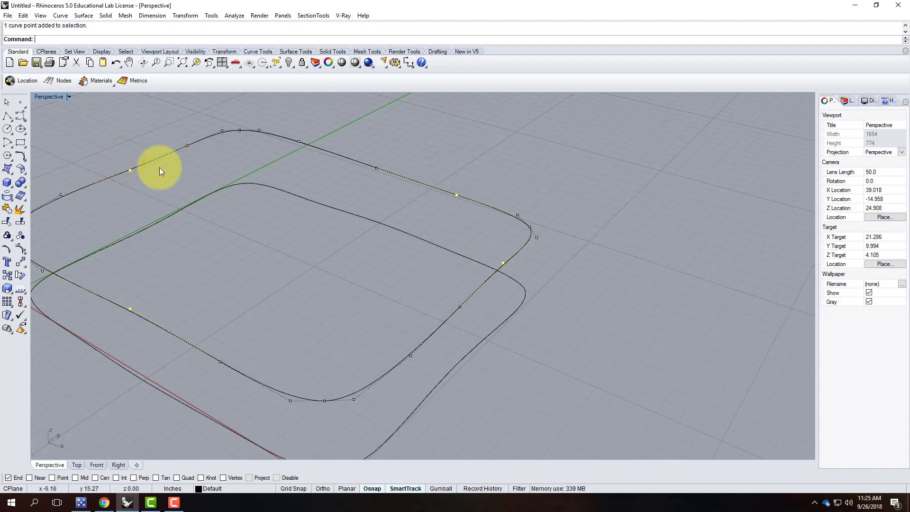
text(move)
key(Return)
text(v)
key(Return)
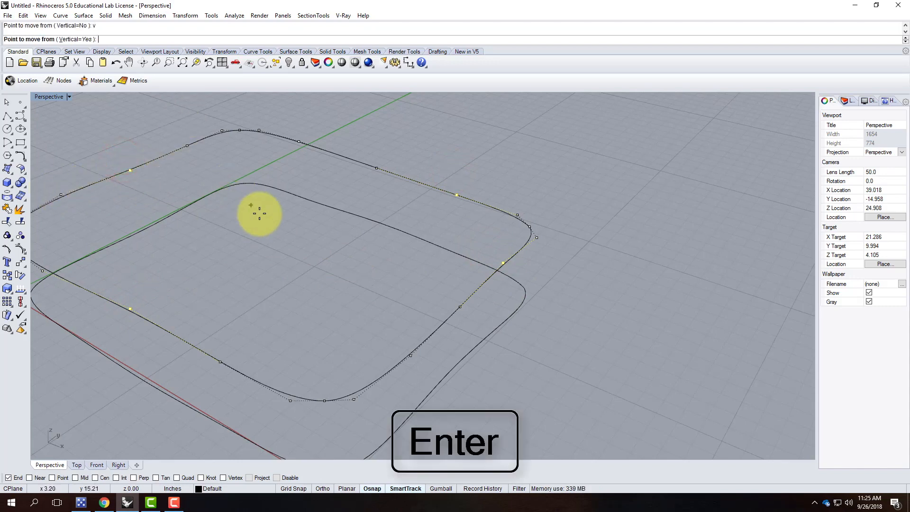
click(266, 234)
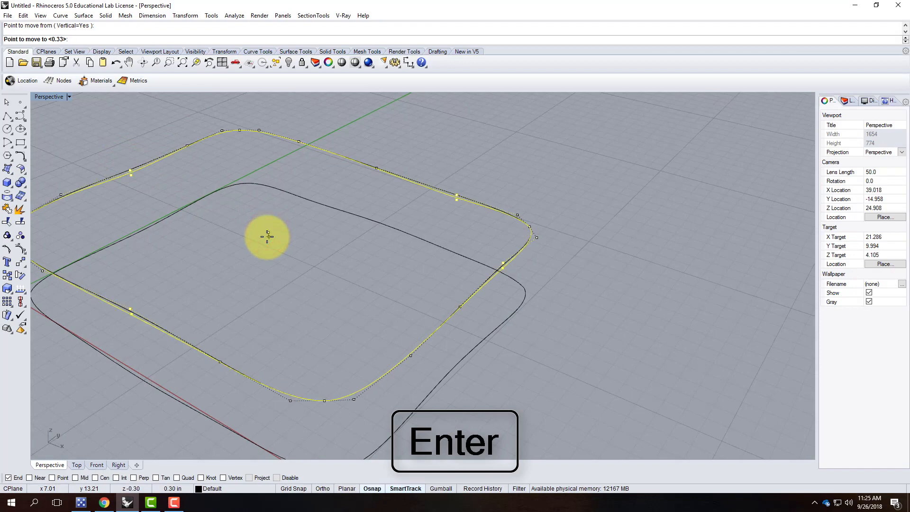
click(265, 235)
right_drag(498, 254, 450, 227)
right_drag(574, 231, 420, 291)
Vertically move the control points at the upper curve's right tip to a new height.
scroll(506, 293, up, 4)
right_drag(484, 294, 507, 297)
drag(532, 263, 553, 305)
key(Return)
text(v)
key(Return)
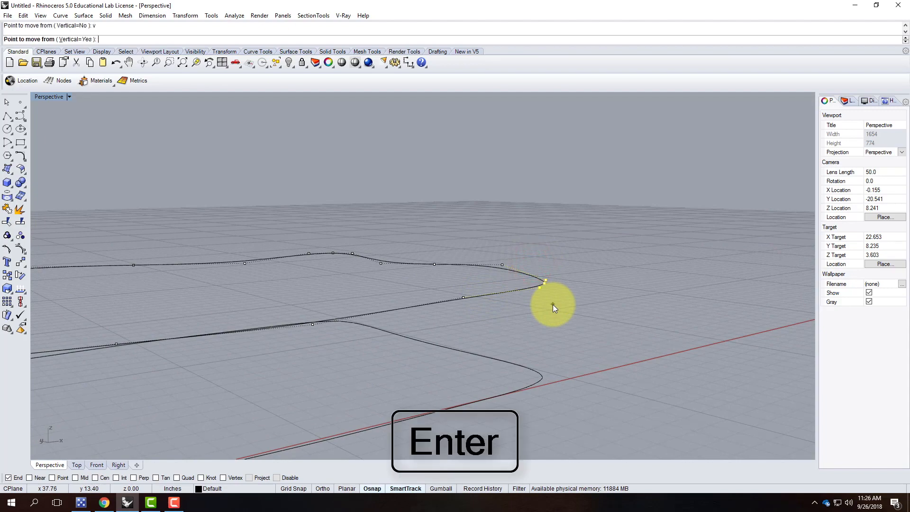
click(559, 337)
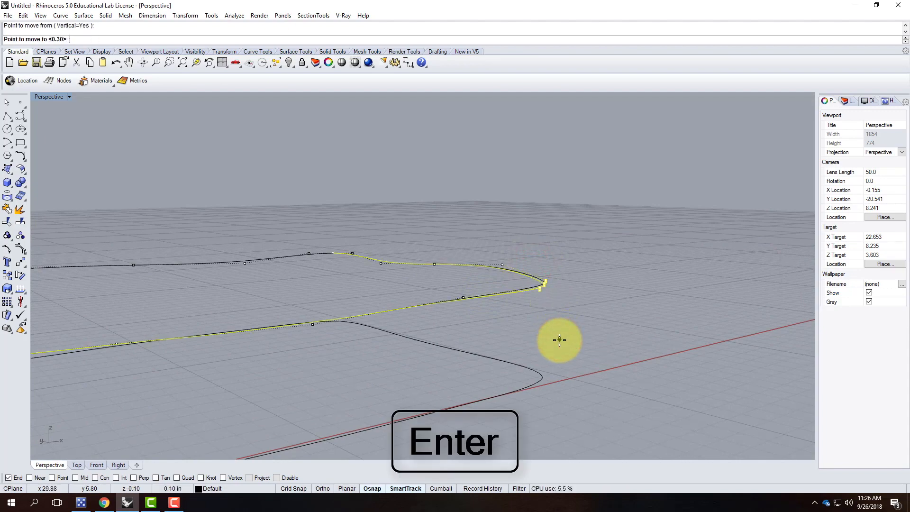
click(558, 339)
key(Escape)
Select the upper outline's back and left edge curves.
right_drag(600, 326, 435, 329)
click(436, 326)
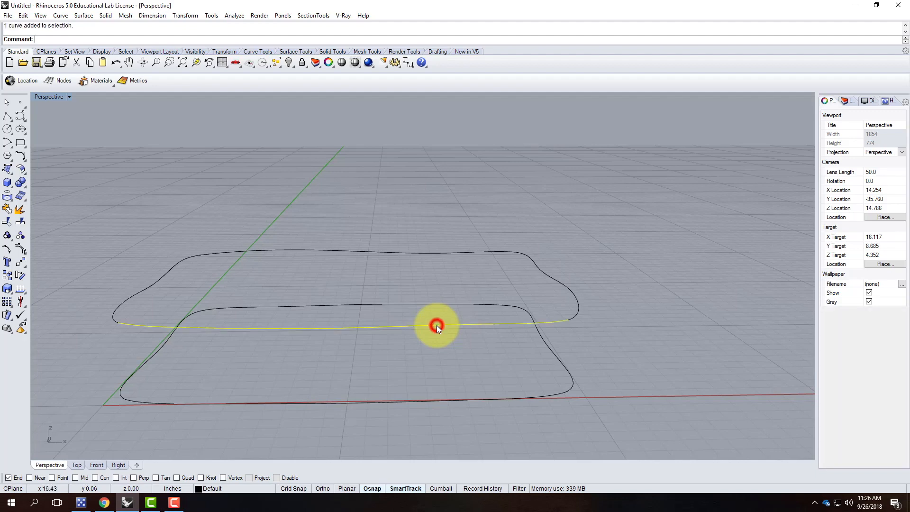
click(548, 275)
click(454, 252)
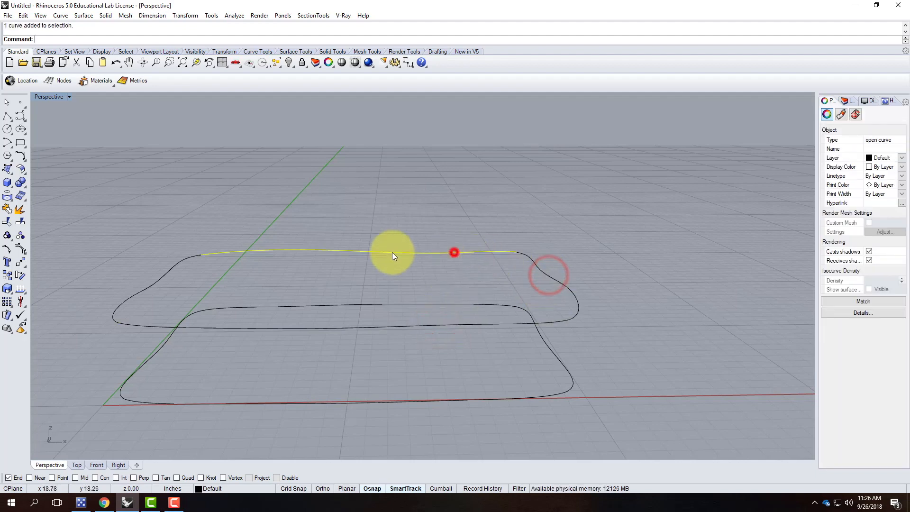
click(178, 261)
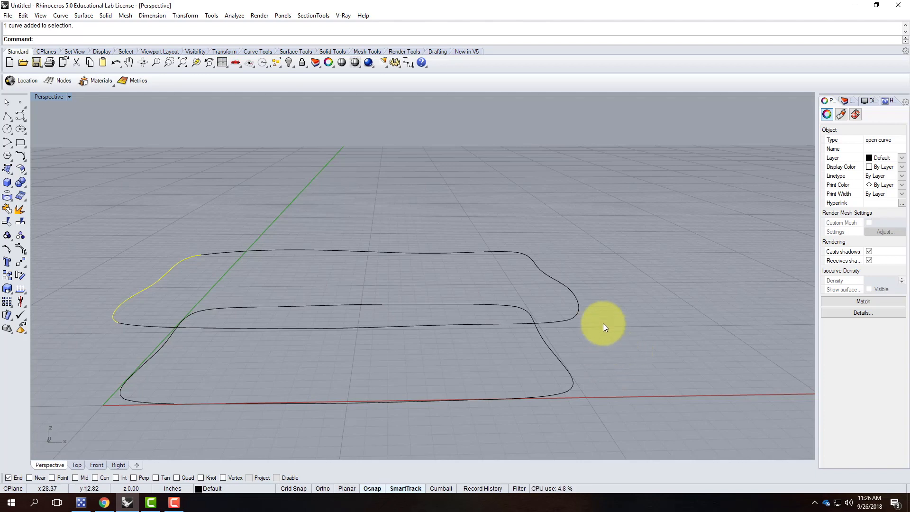
right_drag(658, 272, 630, 286)
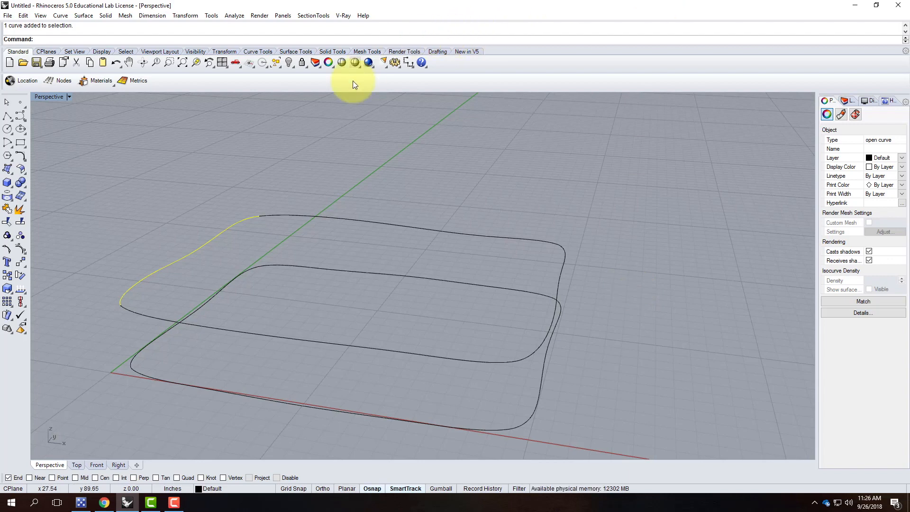
click(242, 179)
click(61, 16)
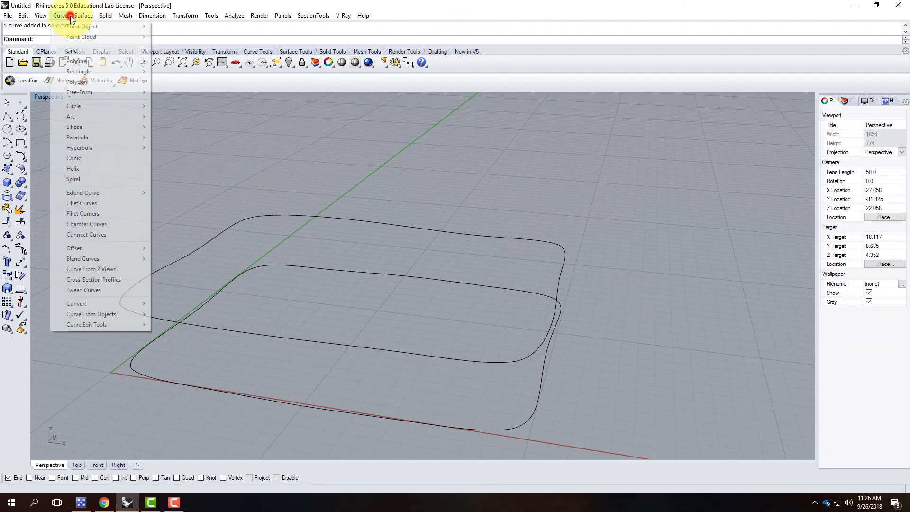
click(81, 15)
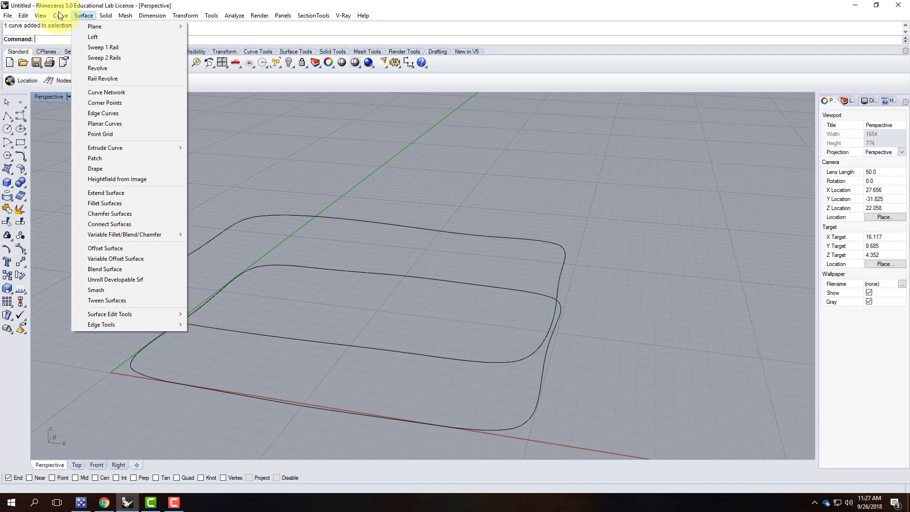
click(80, 15)
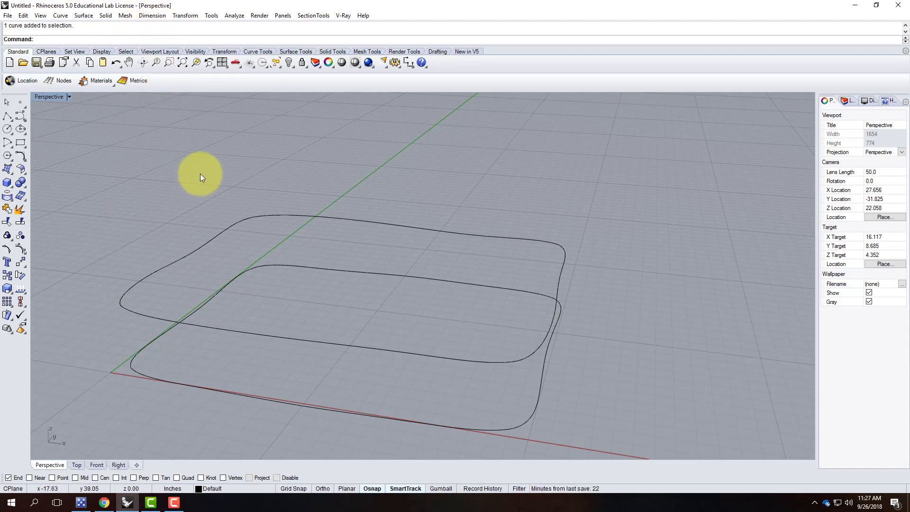
scroll(152, 205, down, 5)
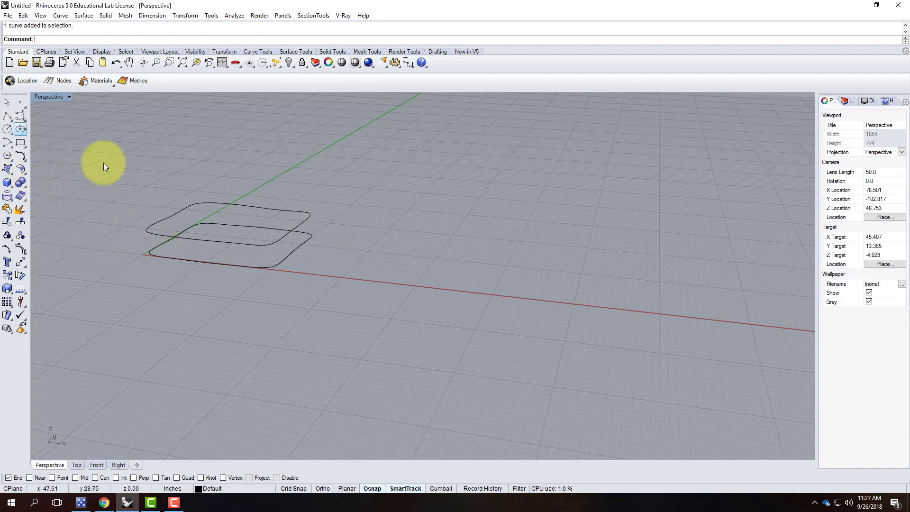
Draw a rectangle beside the outlines, quartered by two midpoint-to-midpoint lines.
click(20, 142)
click(436, 248)
click(644, 372)
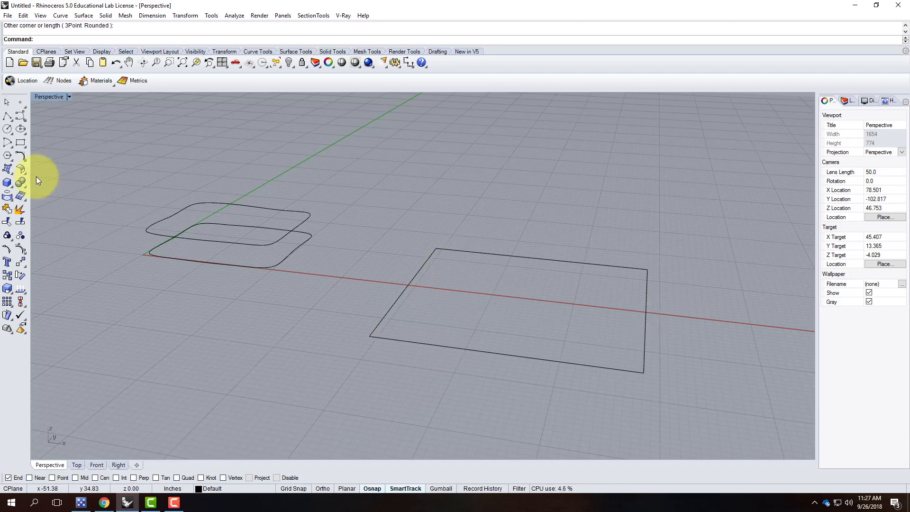
click(8, 116)
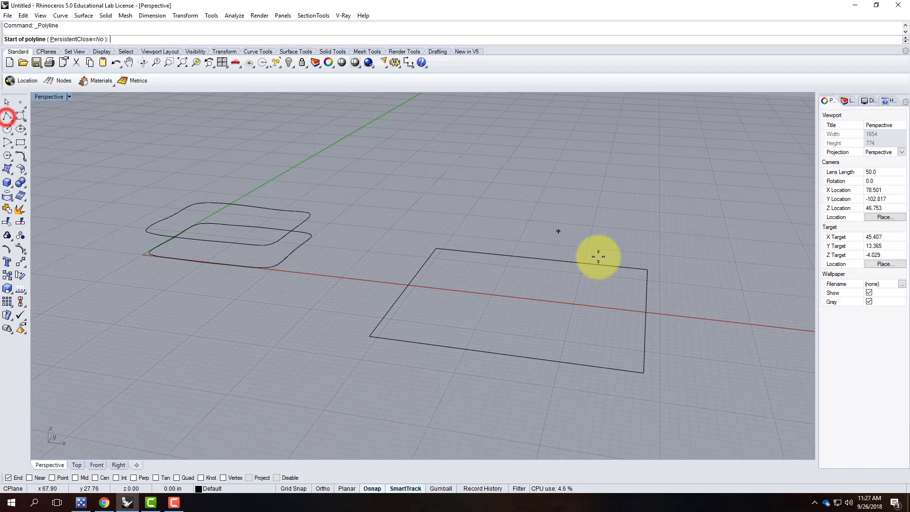
click(73, 477)
click(535, 261)
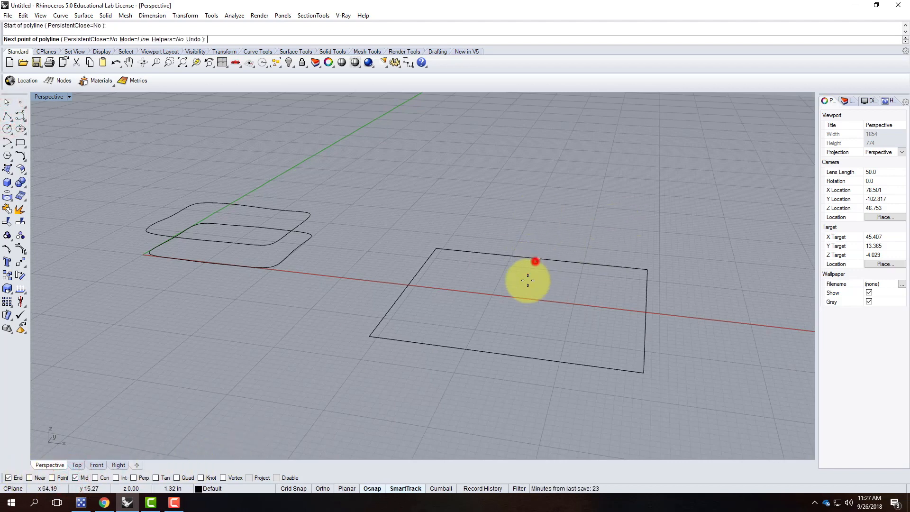
click(503, 354)
key(Return)
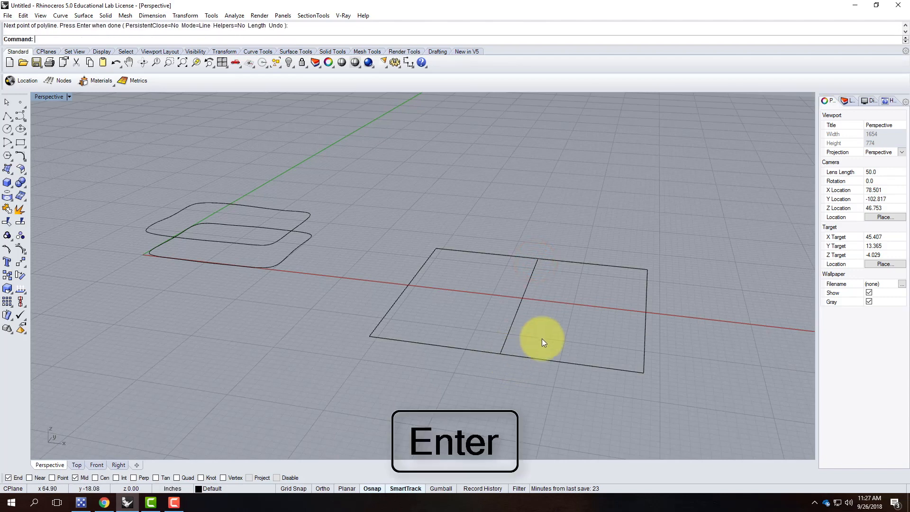
right_click(590, 305)
click(646, 315)
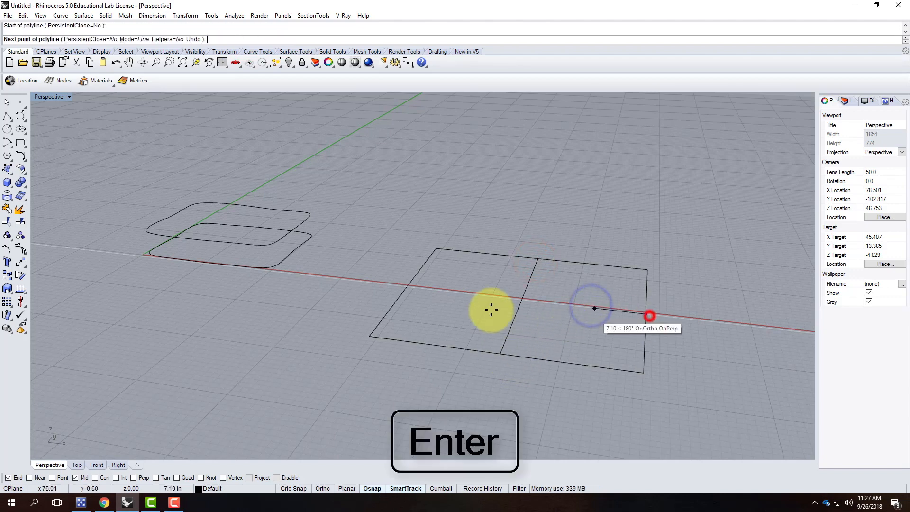
click(409, 285)
key(Return)
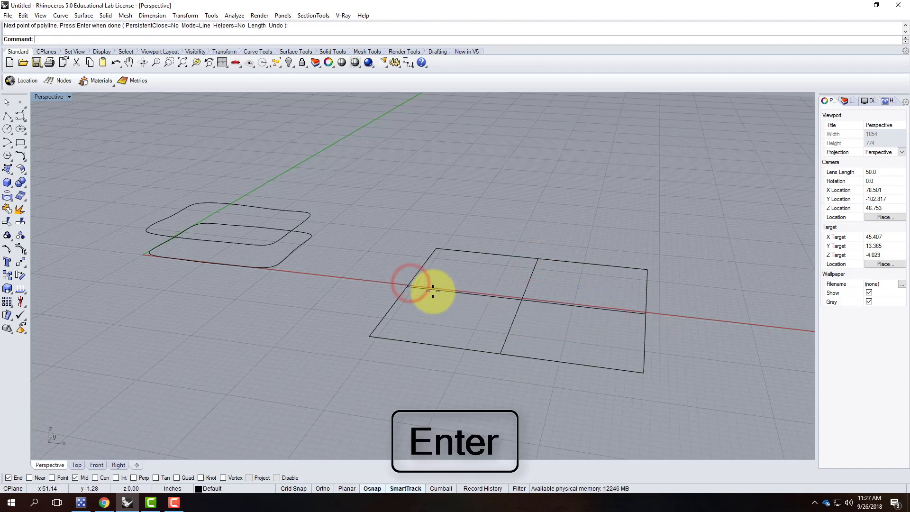
Explode the rectangle into four edges and select its bottom edge, middle line and top edge.
click(429, 345)
text(explode)
key(Return)
click(563, 401)
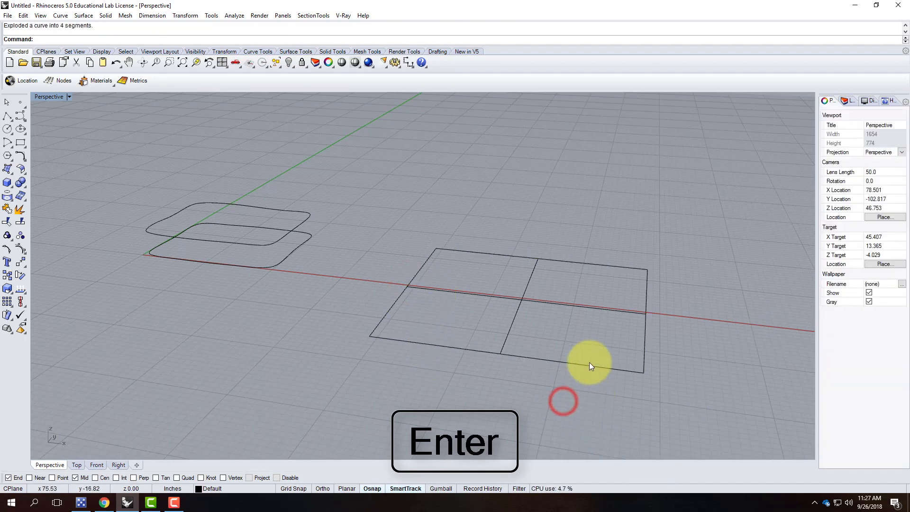
click(590, 365)
shift+click(593, 307)
shift+click(600, 265)
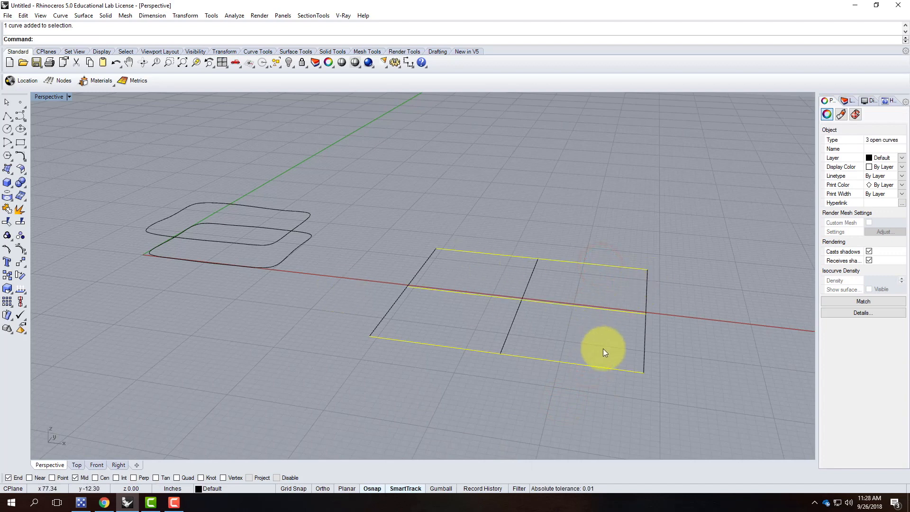
Rotate all six rectangle curves about the rectangle's corner.
click(417, 322)
click(391, 306)
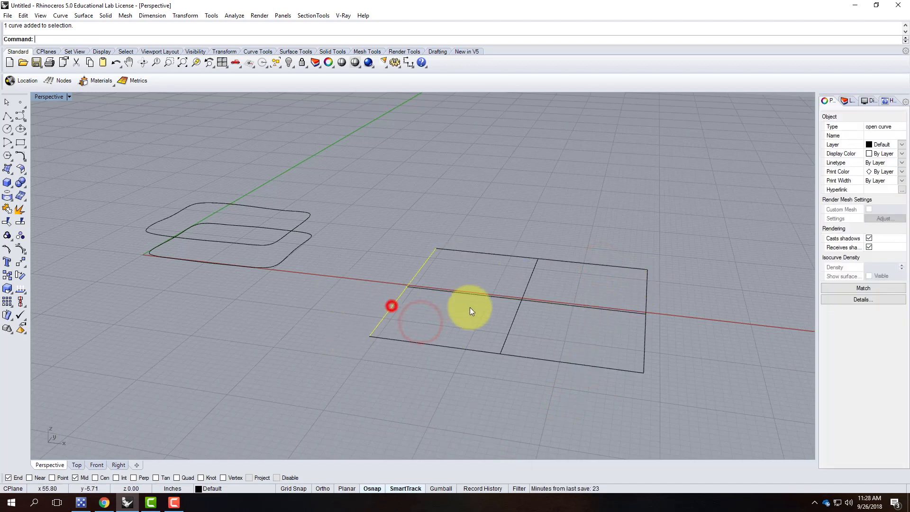
click(510, 329)
click(644, 334)
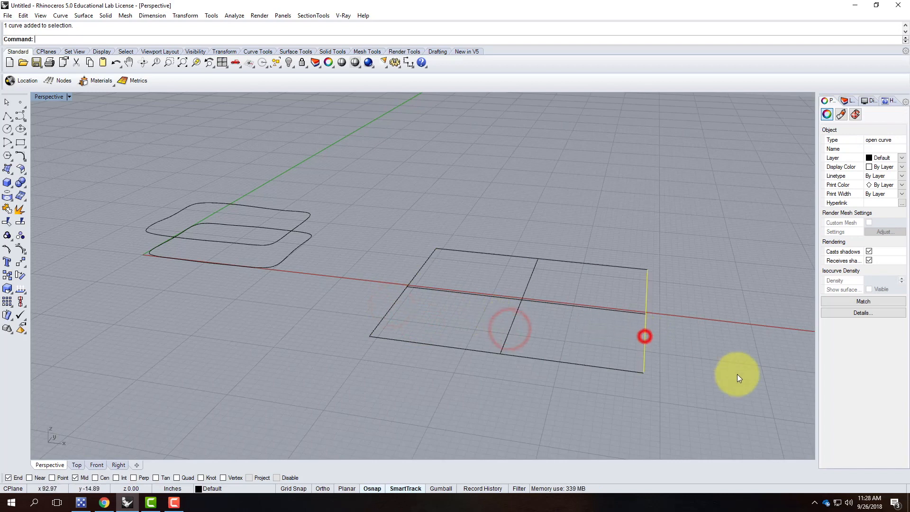
drag(357, 207, 714, 412)
text(Rotate)
key(Return)
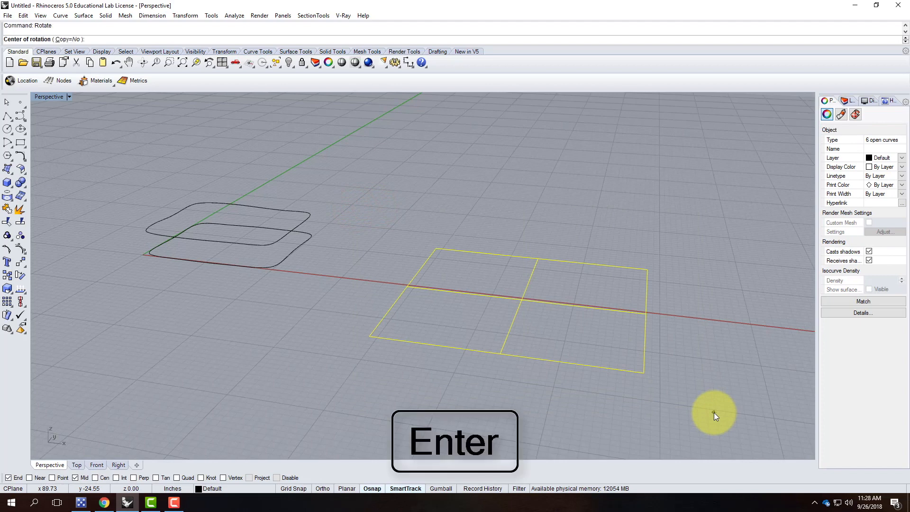
click(370, 336)
click(721, 372)
click(709, 277)
key(Escape)
key(Return)
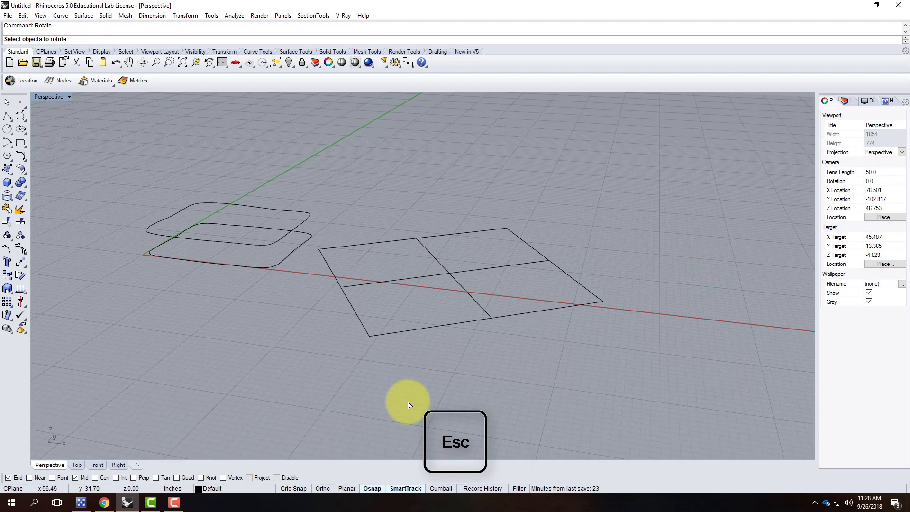
key(Escape)
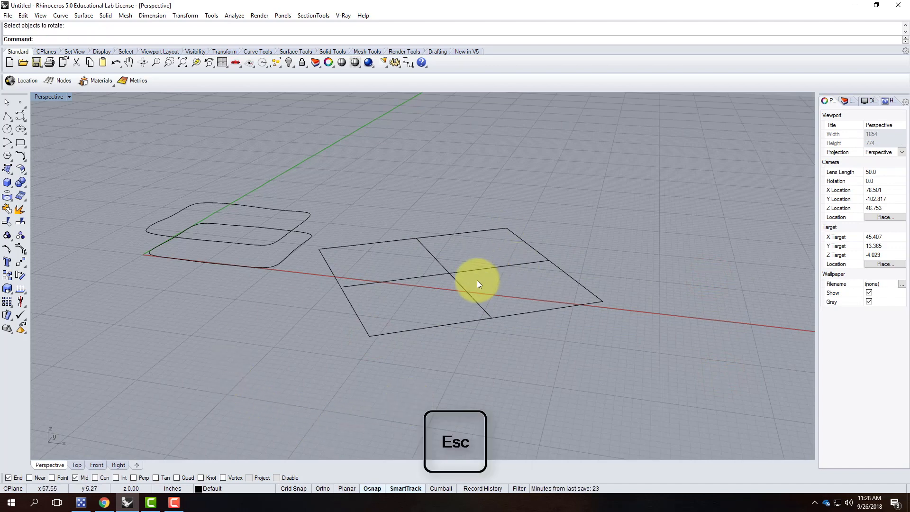
Delete one dividing line and draw a diagonal polyline from corner to corner.
click(463, 288)
key(Delete)
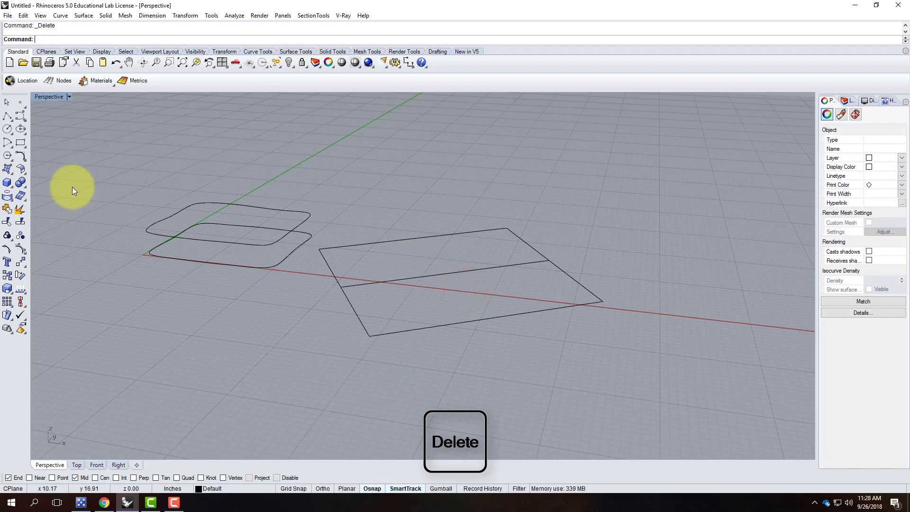
click(7, 116)
click(599, 303)
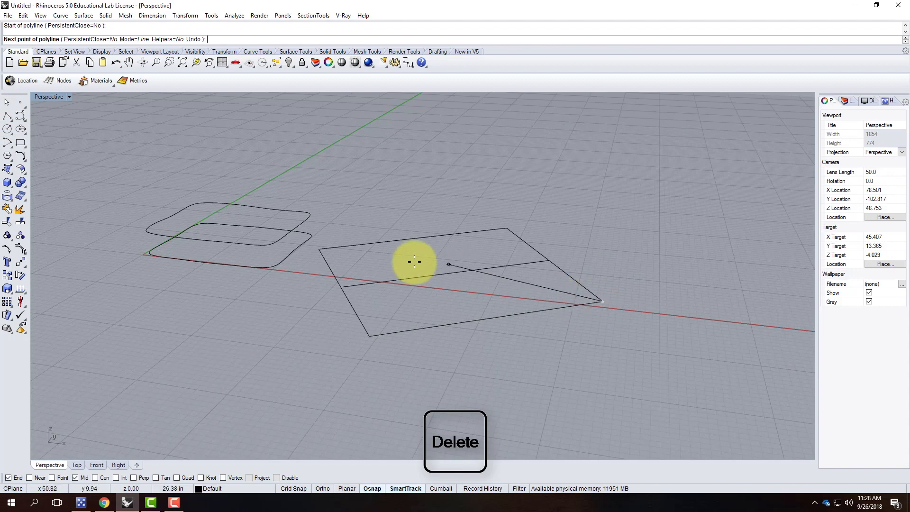
click(336, 247)
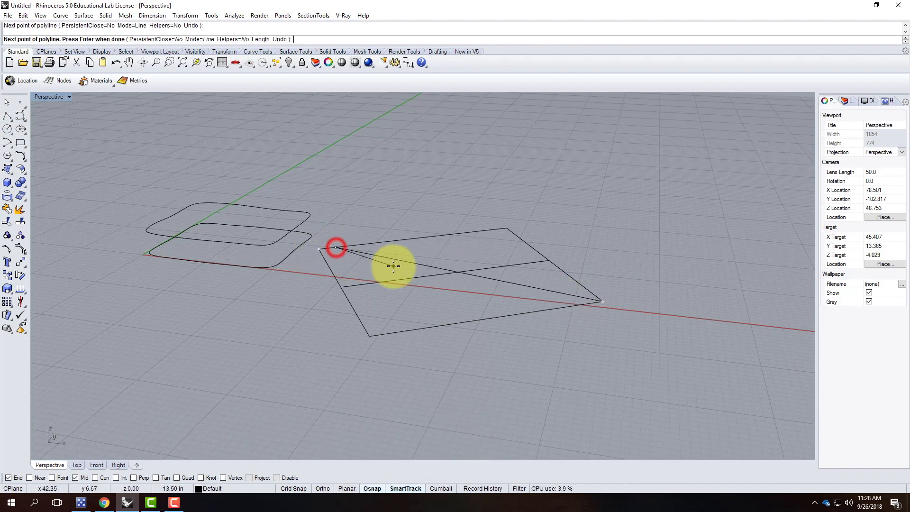
key(Return)
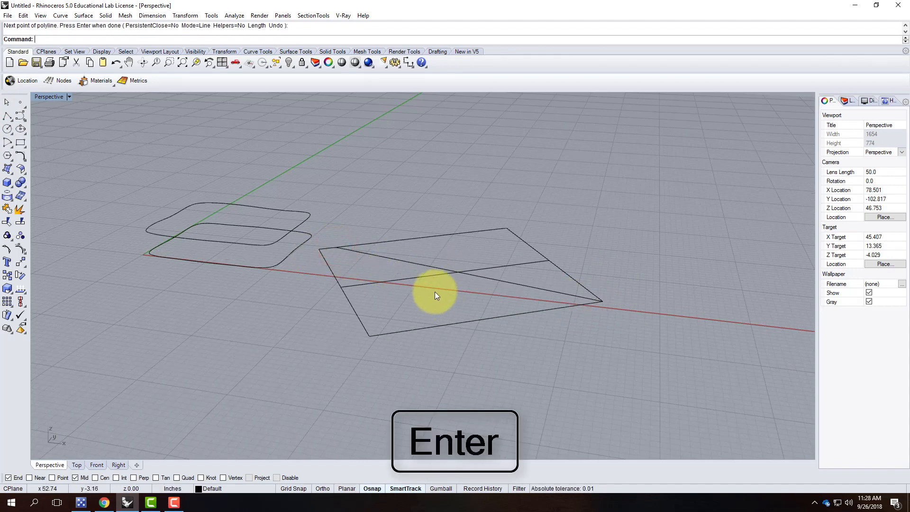
click(410, 260)
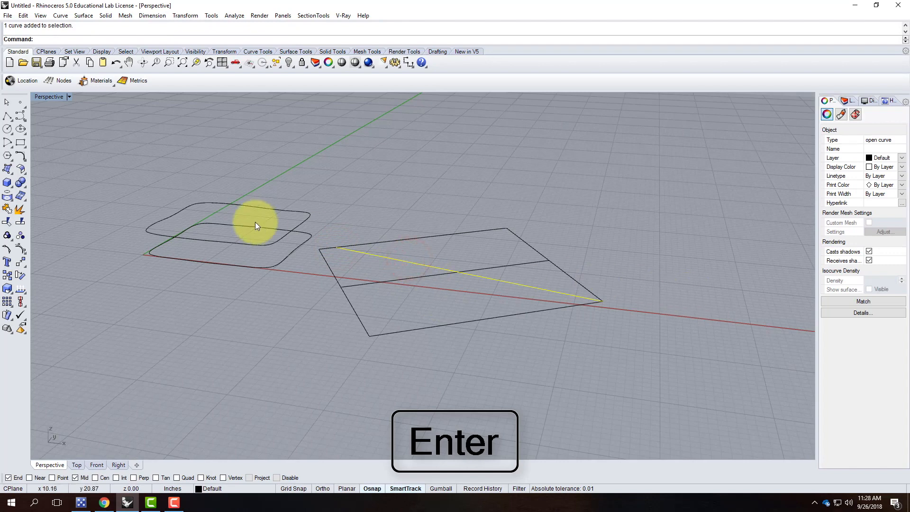
click(354, 312)
click(486, 278)
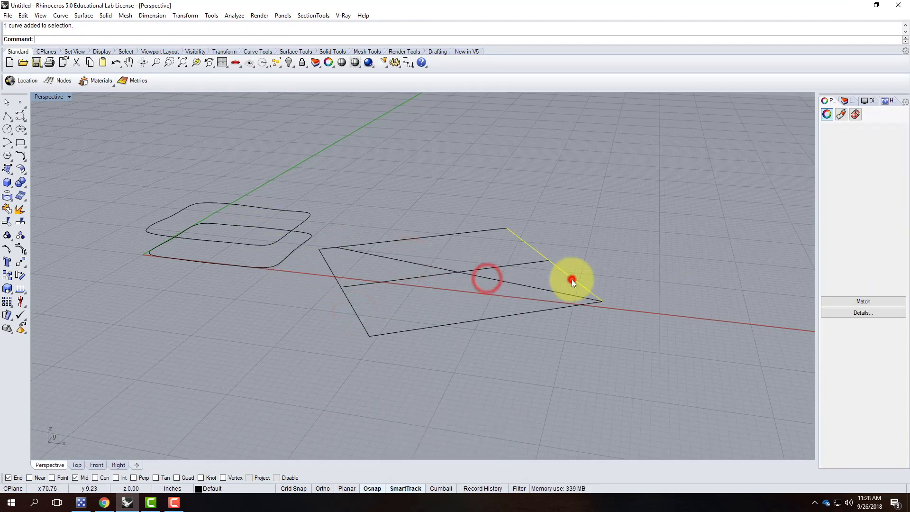
key(Escape)
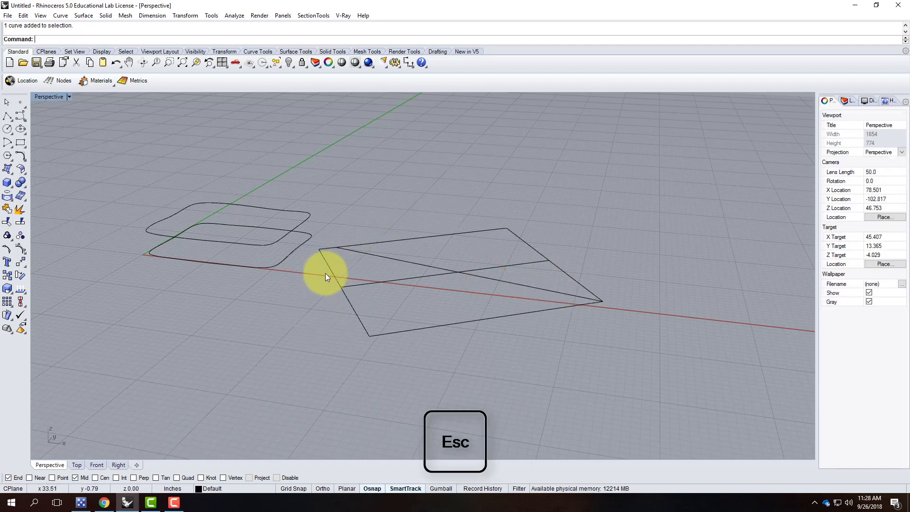
Drag the rectangle's top edge upward and join its left and bottom edges.
drag(329, 250, 375, 238)
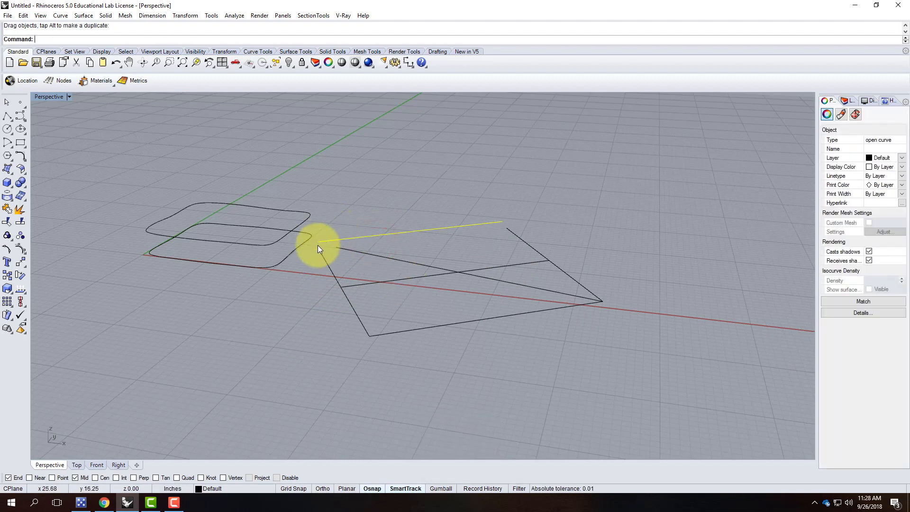
key(Escape)
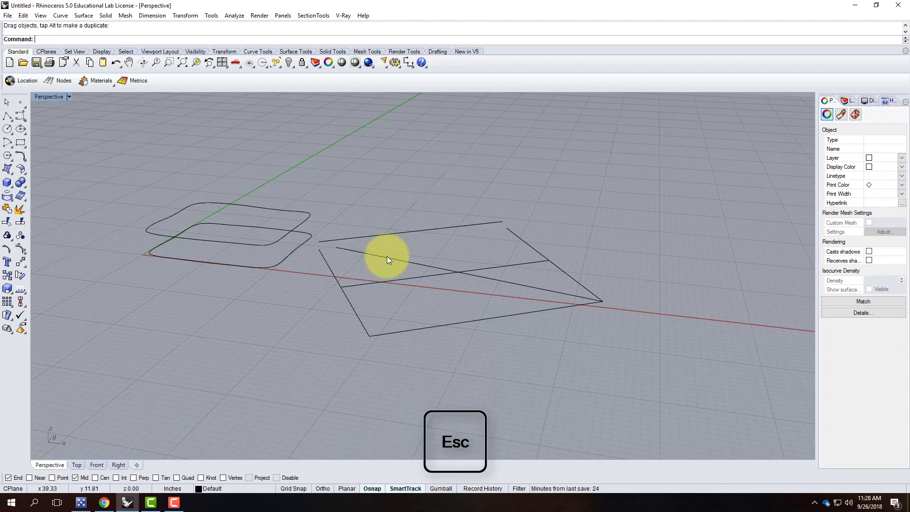
click(389, 258)
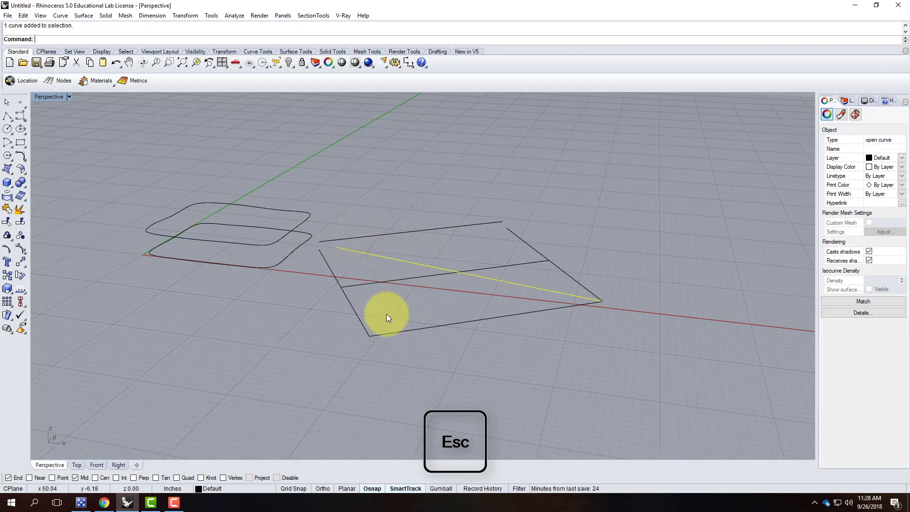
click(356, 312)
shift+click(391, 333)
text(j)
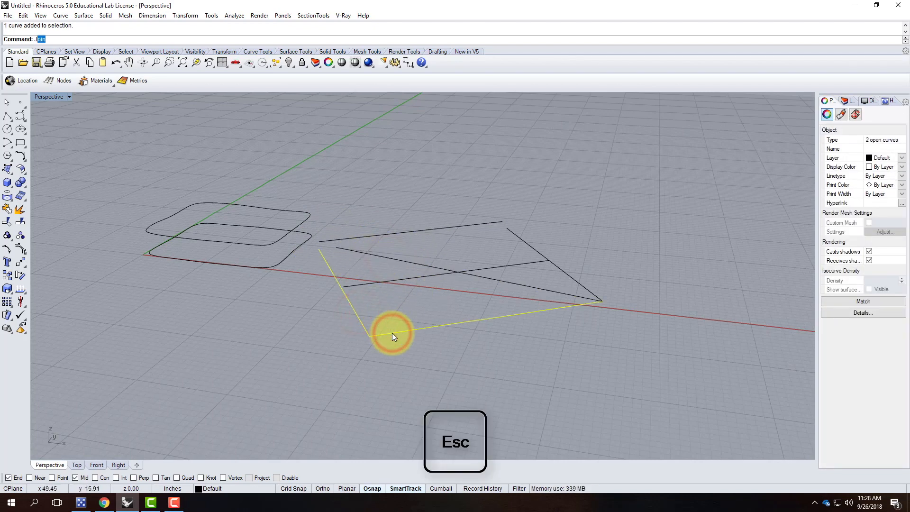
key(Return)
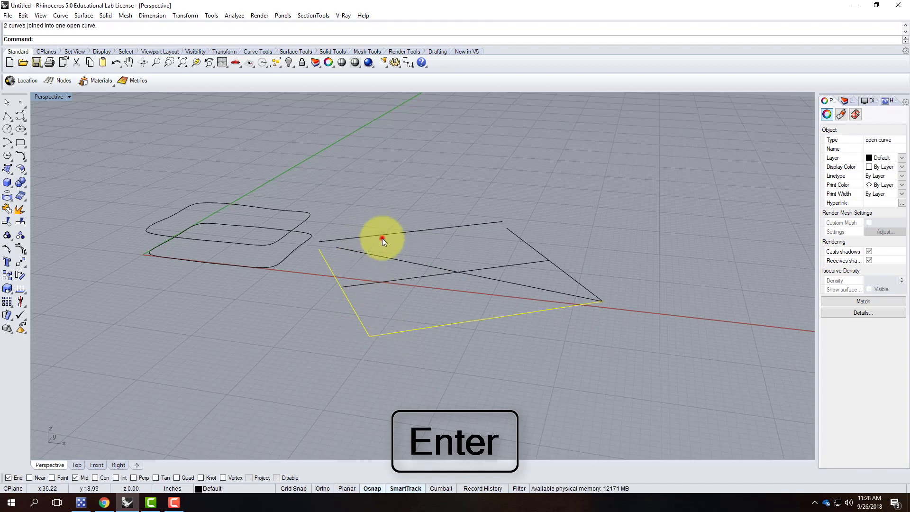
click(383, 239)
click(349, 305)
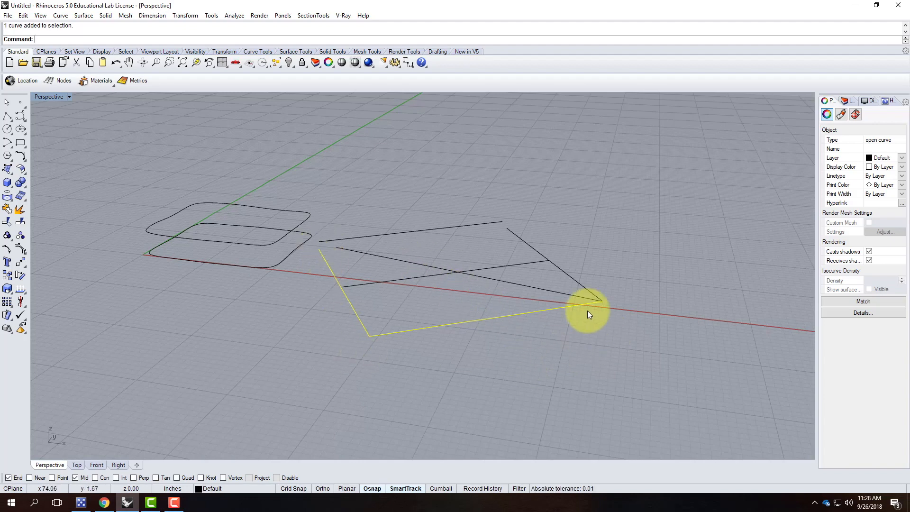
key(Escape)
Select the five leftover practice curves and delete them.
right_click(613, 373)
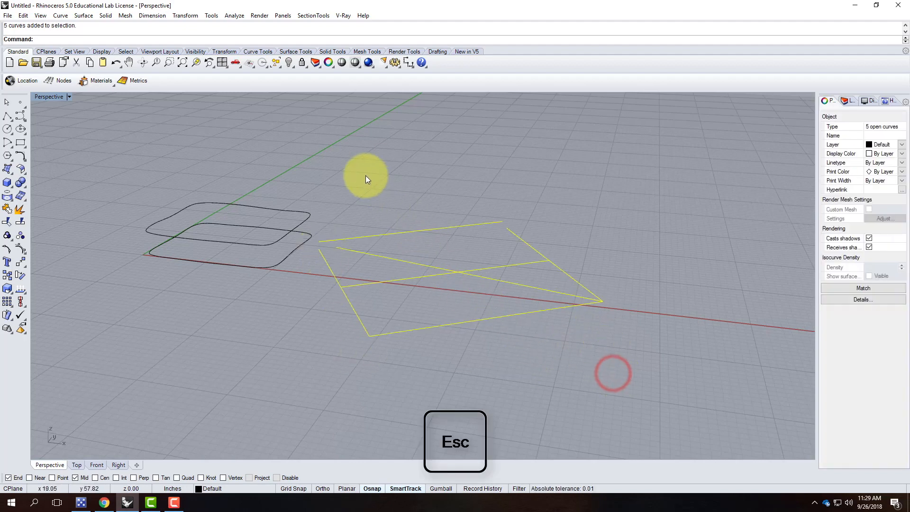
key(Delete)
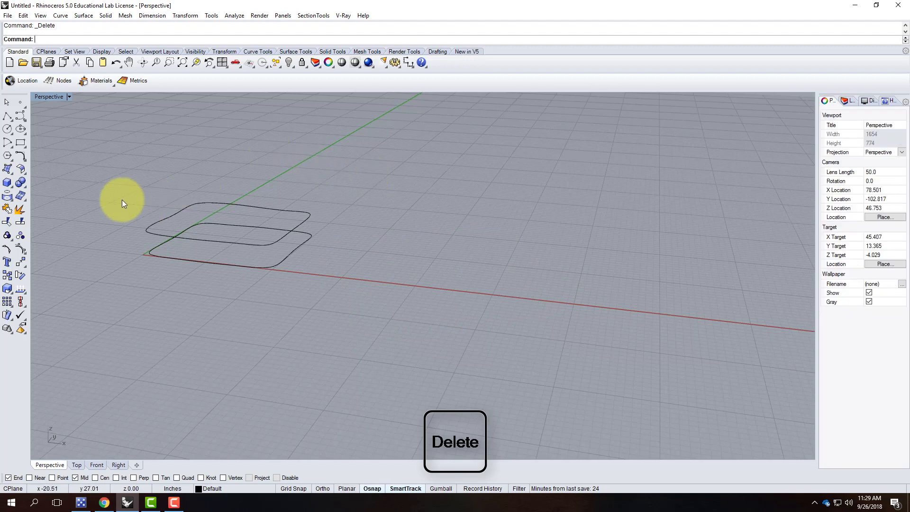
key(Return)
Zoom Selected onto the two wavy outline curves.
drag(121, 200, 399, 400)
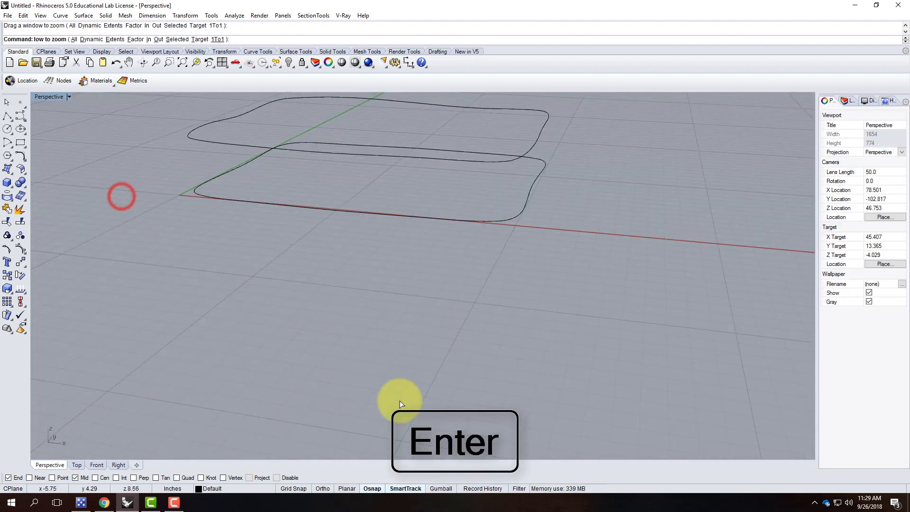
scroll(403, 398, down, 3)
drag(263, 205, 573, 378)
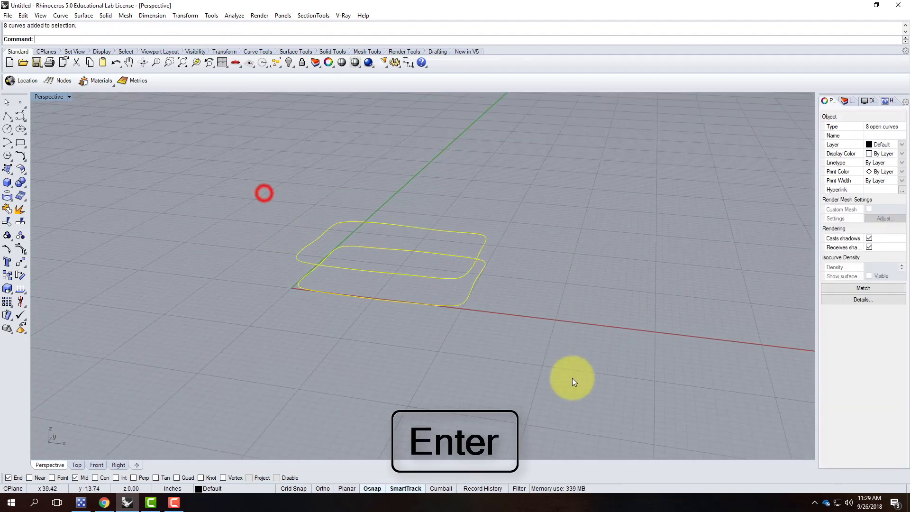
key(Return)
text(s)
key(Return)
Check that the upper outline's back, front, right and left segments are separate curves, then open the Surface menu.
click(587, 163)
click(525, 192)
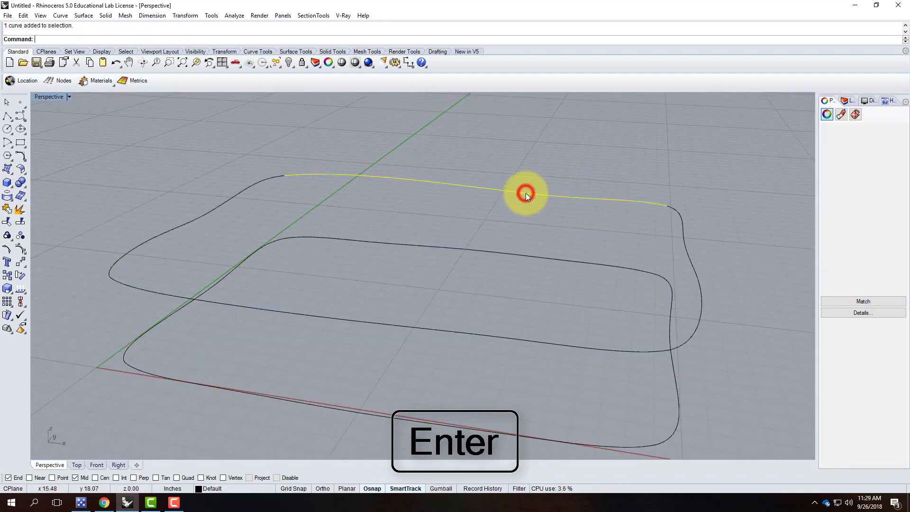
click(441, 331)
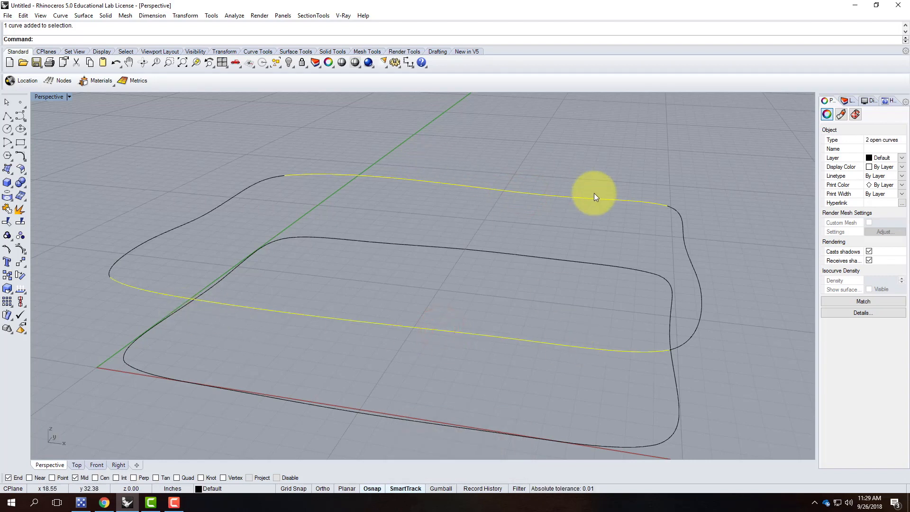
click(695, 275)
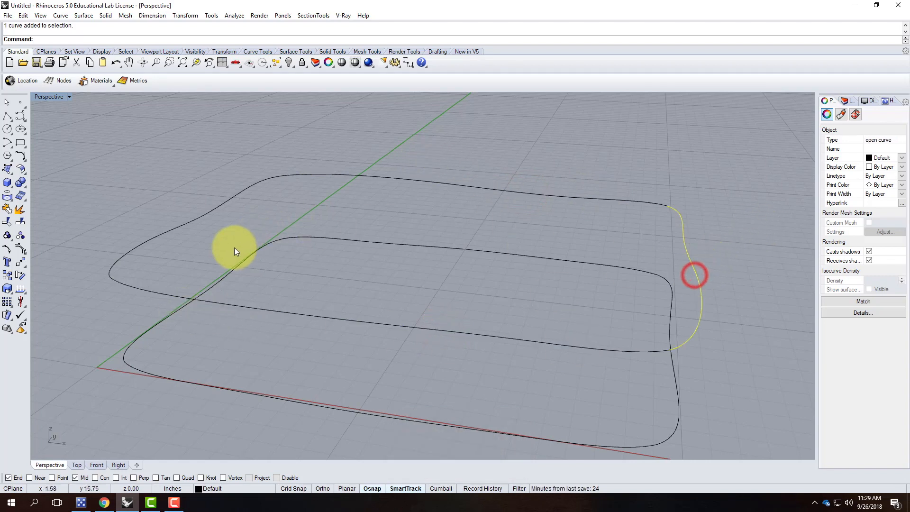
click(197, 219)
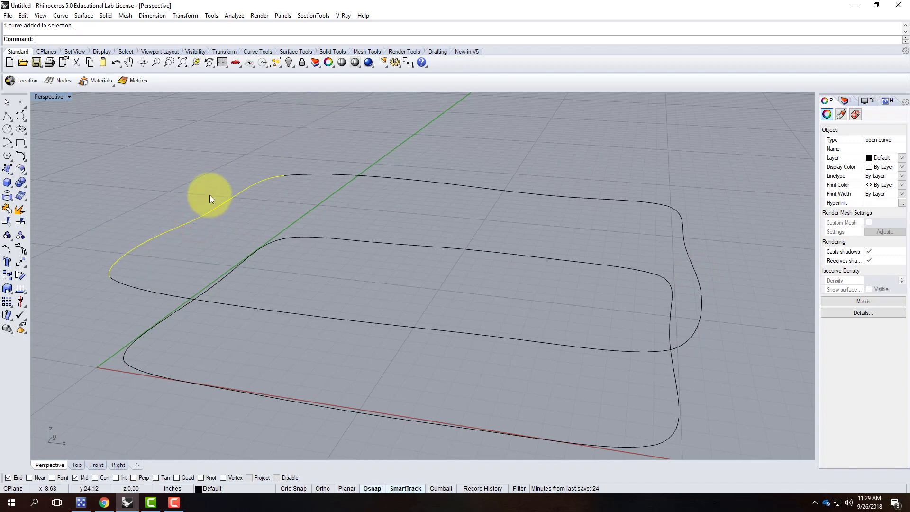
key(Escape)
click(84, 16)
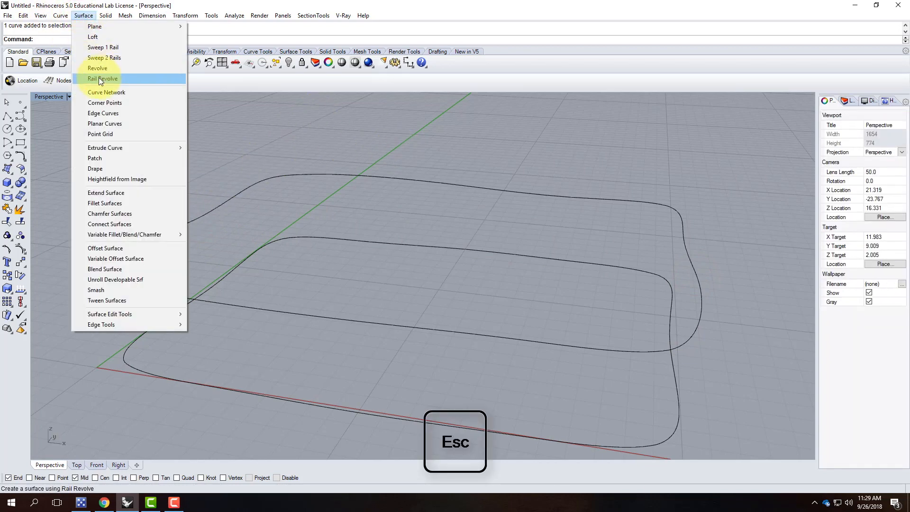
Build a Curve Network surface from the upper loop's left, right, back and front curves at 0.01 edge tolerance.
click(99, 93)
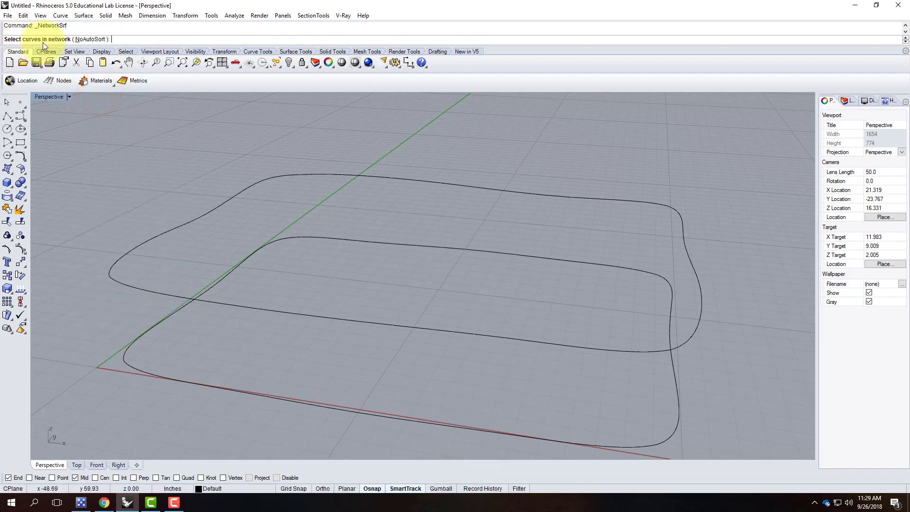
click(156, 235)
click(692, 256)
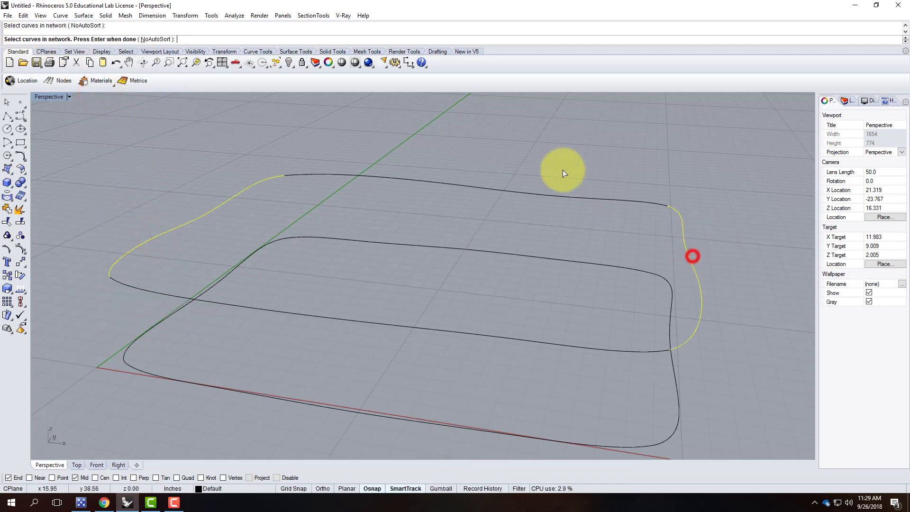
click(550, 193)
click(496, 334)
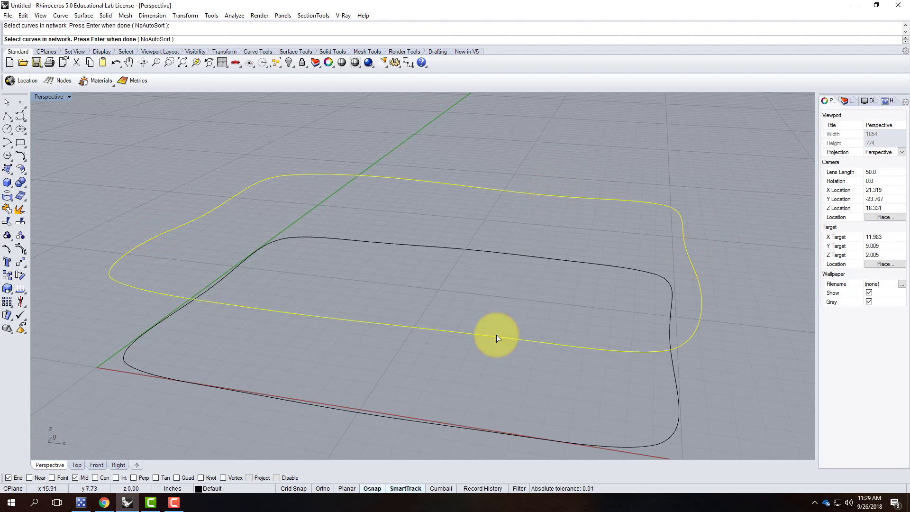
key(Return)
drag(451, 177, 643, 120)
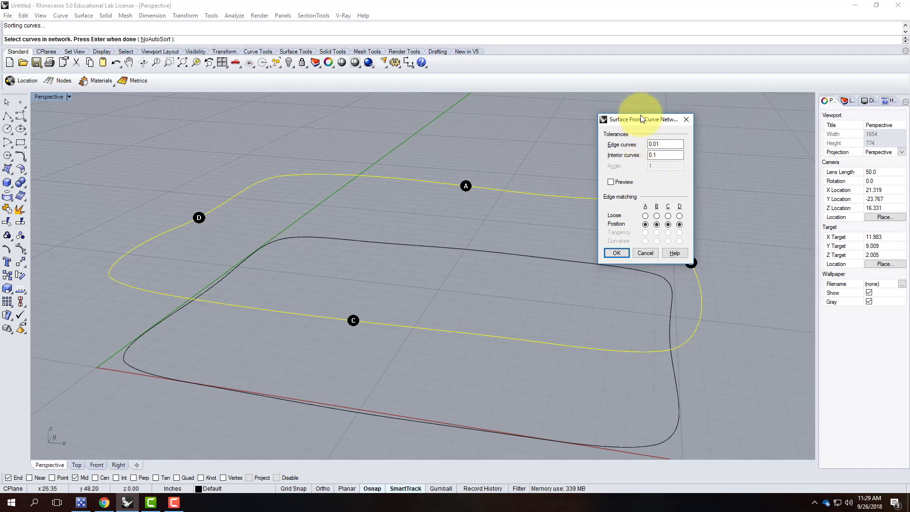
drag(640, 118, 757, 101)
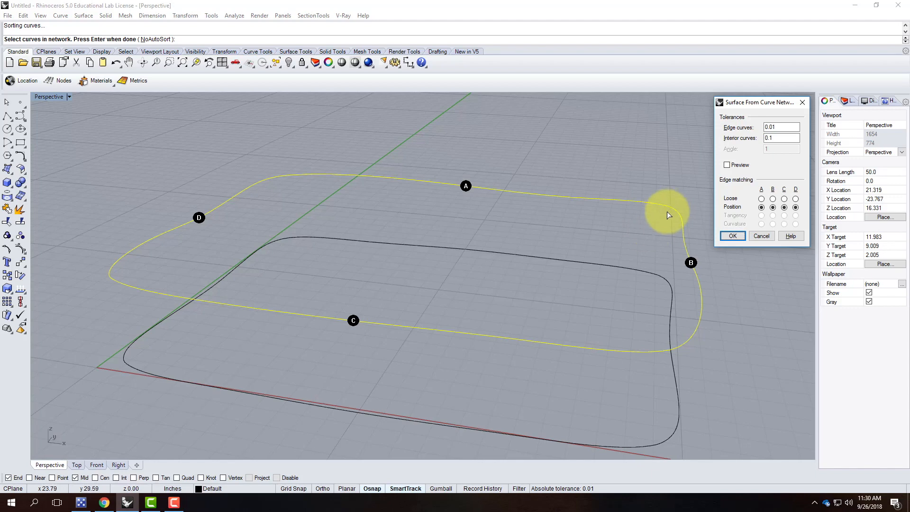
click(733, 236)
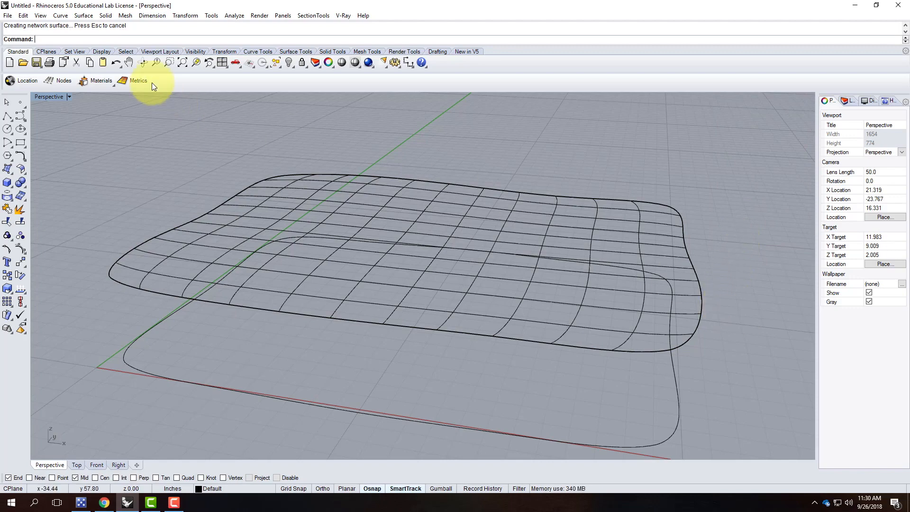
Switch the Perspective viewport to Shaded and orbit around the network surface.
click(70, 96)
click(66, 130)
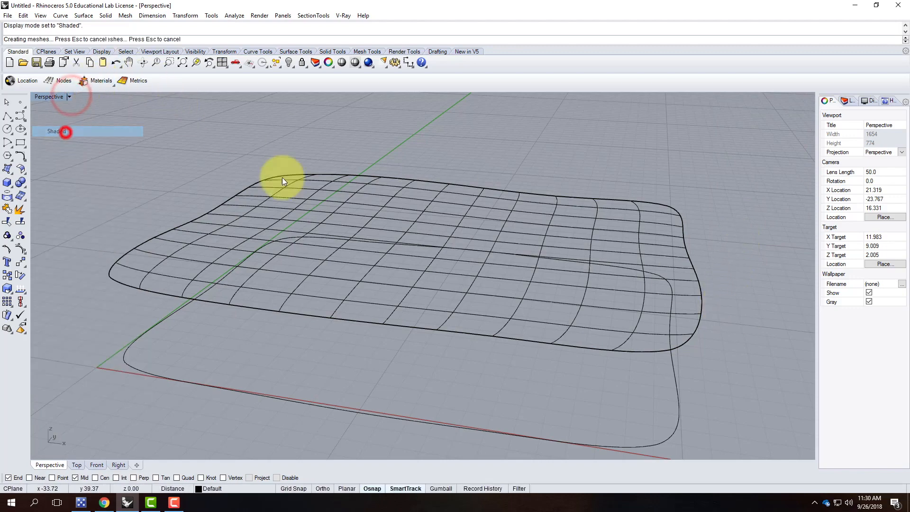
right_drag(751, 277, 397, 288)
click(397, 288)
right_drag(670, 290, 514, 246)
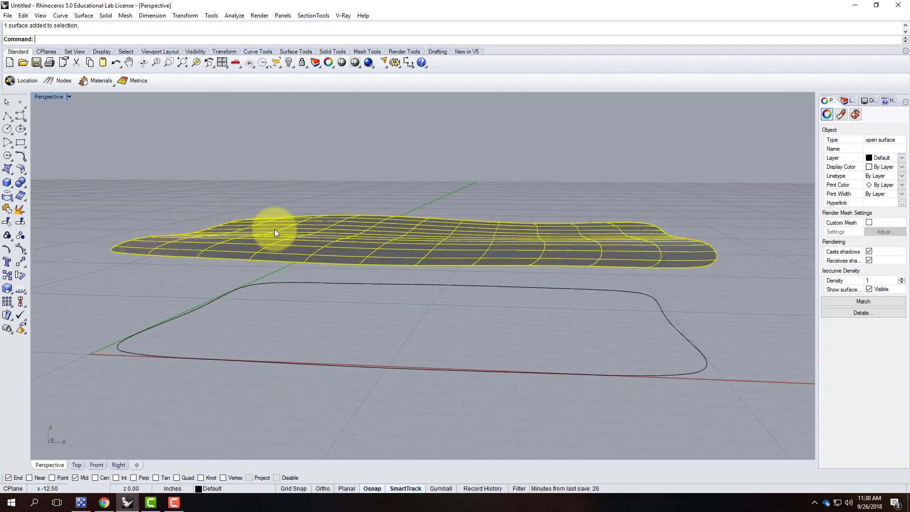
Select the network surface and delete it.
right_drag(280, 248, 301, 179)
click(305, 177)
right_drag(305, 321, 256, 317)
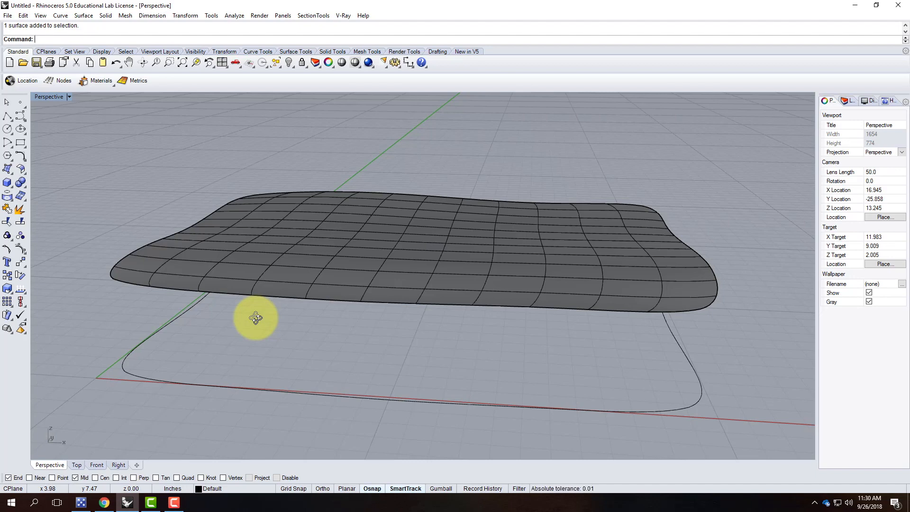
click(330, 255)
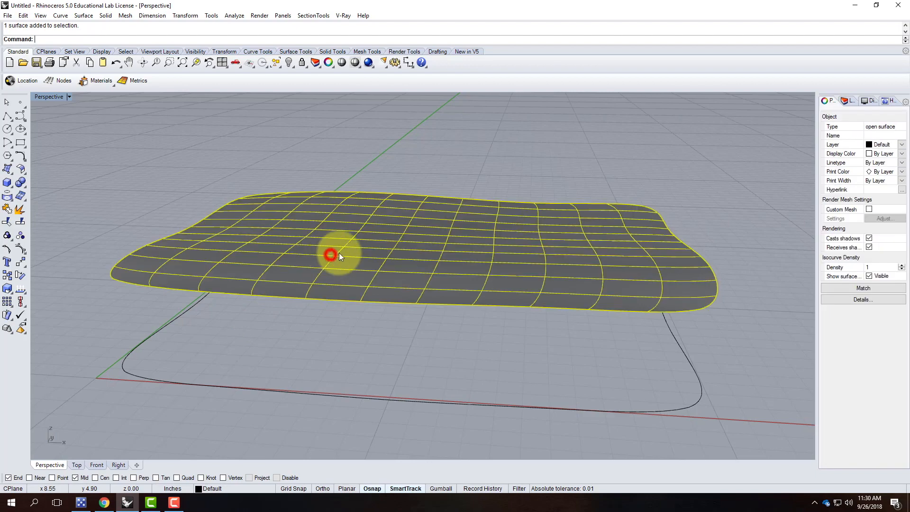
key(Delete)
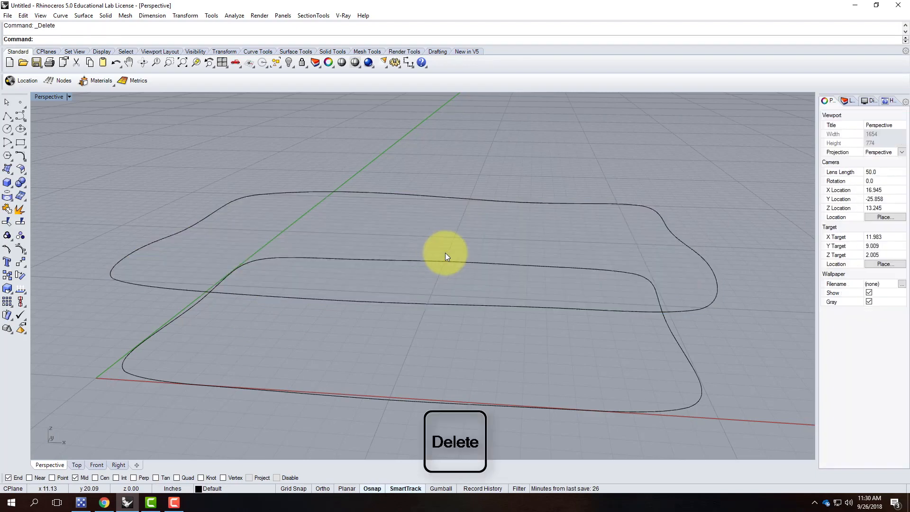
Draw a straight polyline between the midpoints of the upper loop's long sides.
mouse_move(457, 255)
right_down()
mouse_move(298, 251)
mouse_move(455, 258)
right_up()
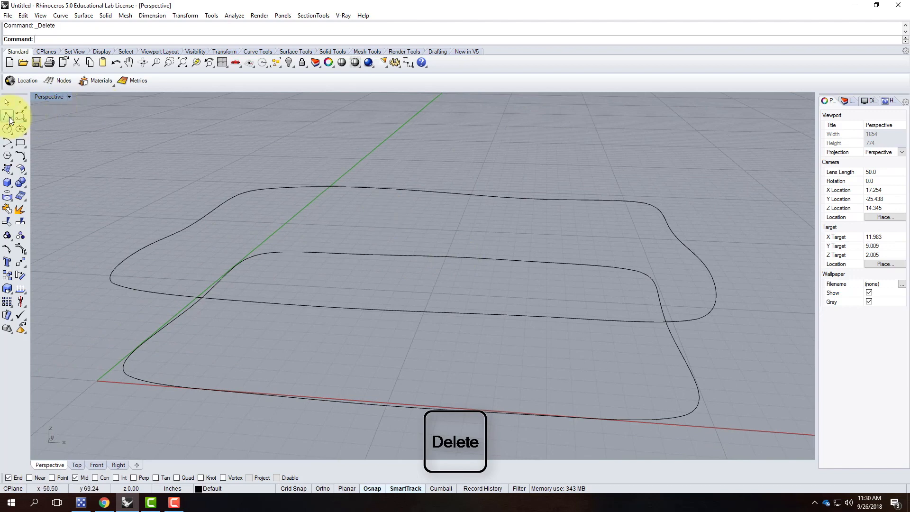
click(8, 116)
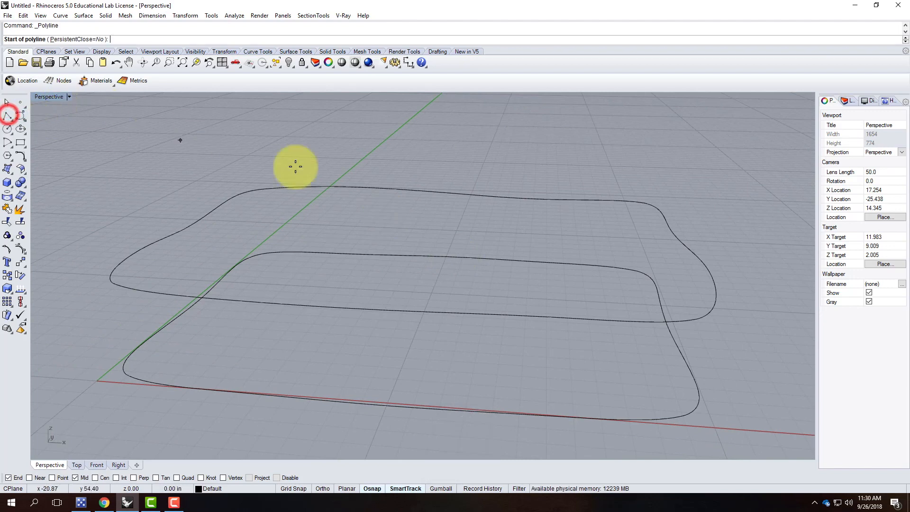
click(385, 309)
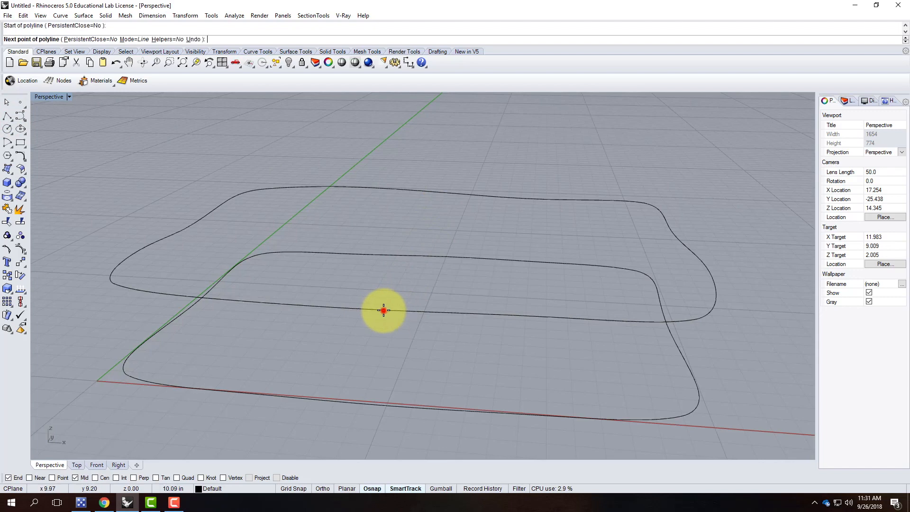
click(446, 194)
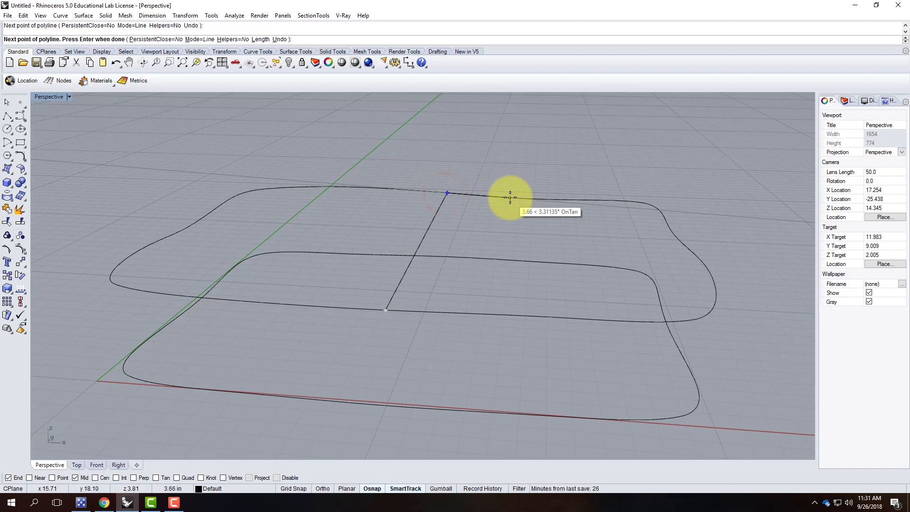
key(Return)
Select the cross line and run Rebuild, showing 7 points and degree 3.
right_drag(528, 240, 357, 264)
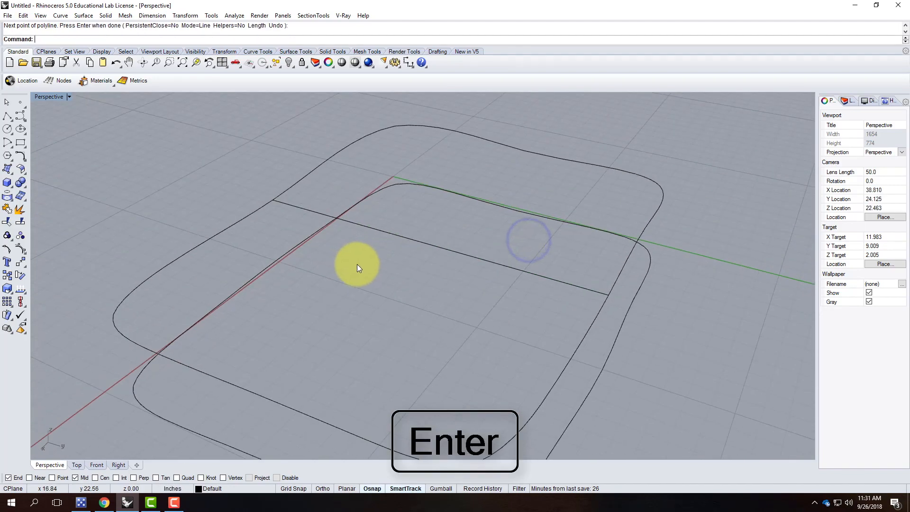
click(433, 249)
right_drag(444, 301, 485, 256)
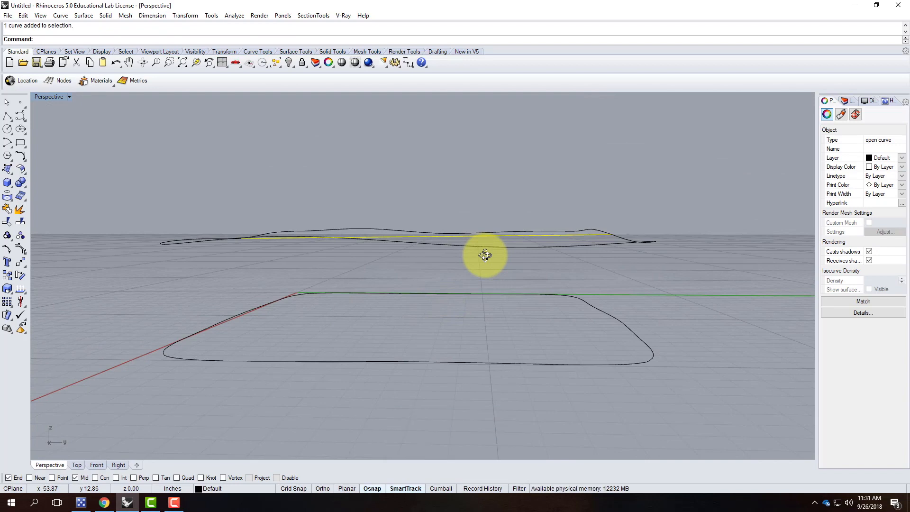
right_drag(496, 236, 478, 239)
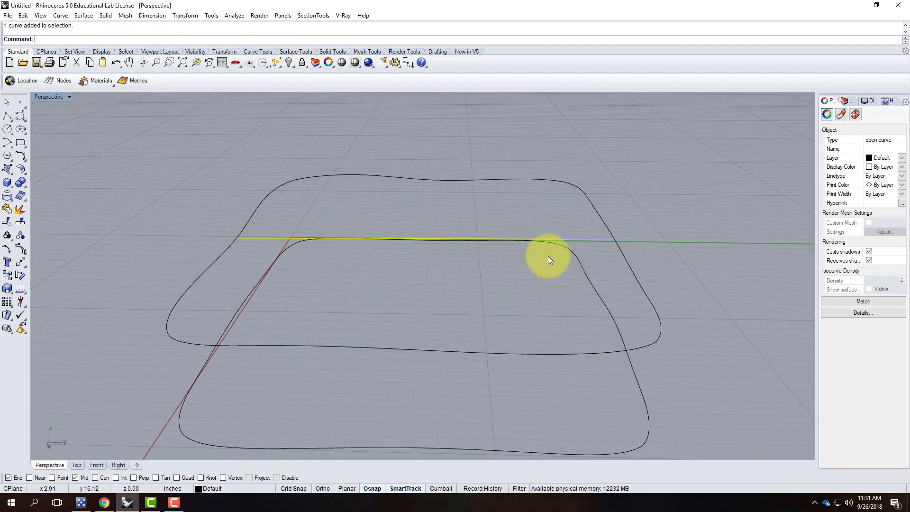
text(rebuild)
key(Return)
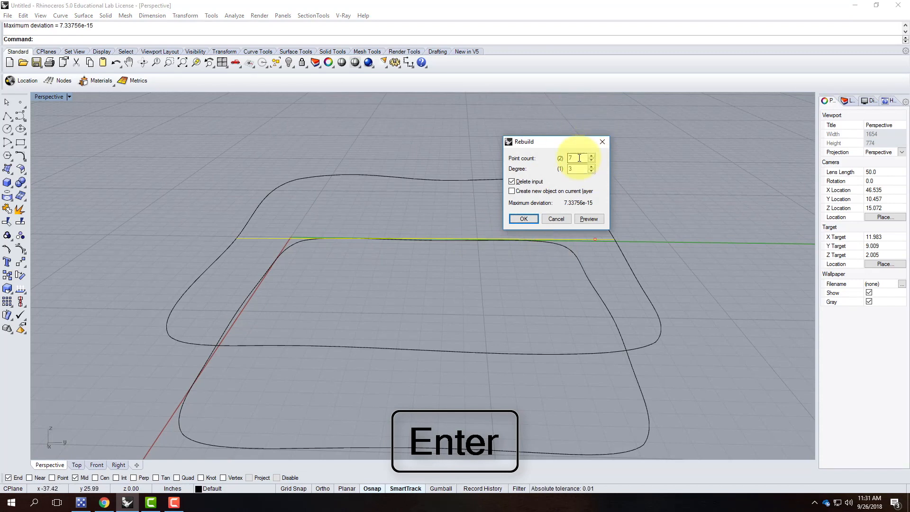
Rebuild the line with 7 points and move two of its middle control points down vertically.
click(532, 219)
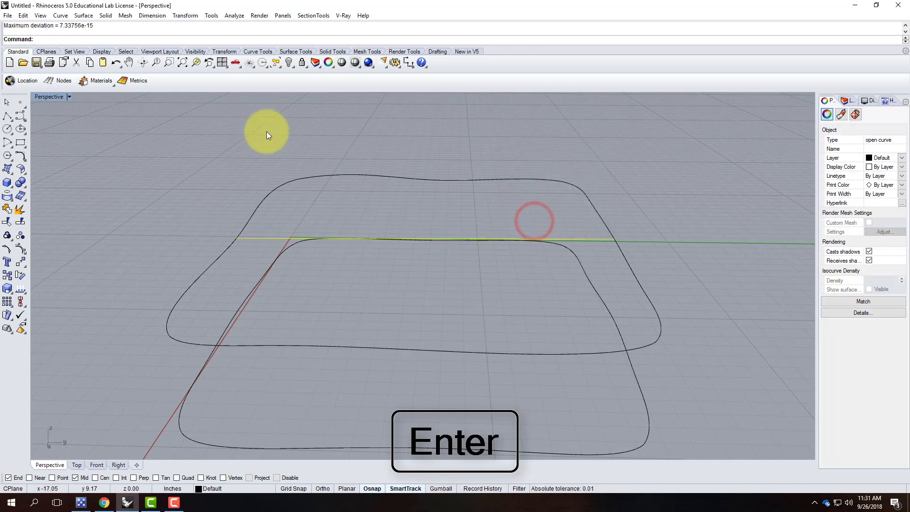
click(21, 247)
right_drag(439, 278, 331, 300)
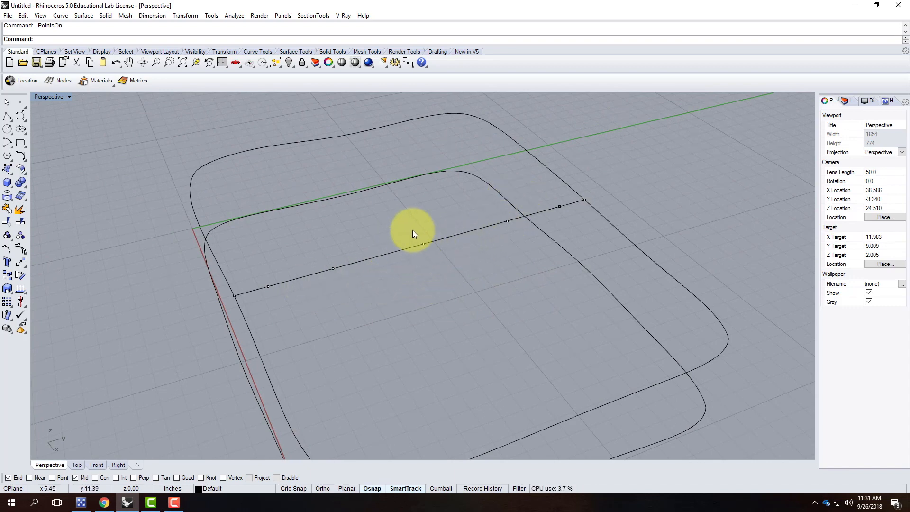
drag(417, 220, 437, 275)
drag(486, 206, 511, 234)
key(Return)
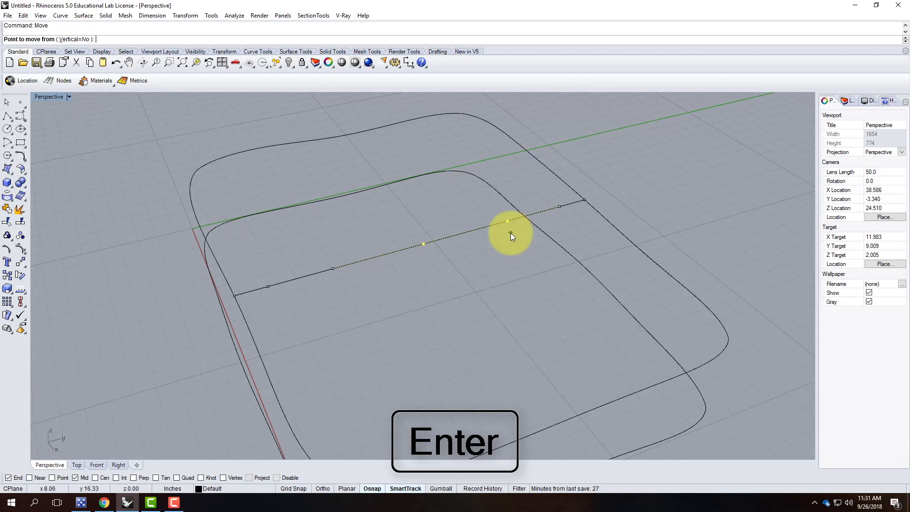
text(v)
key(Return)
click(513, 239)
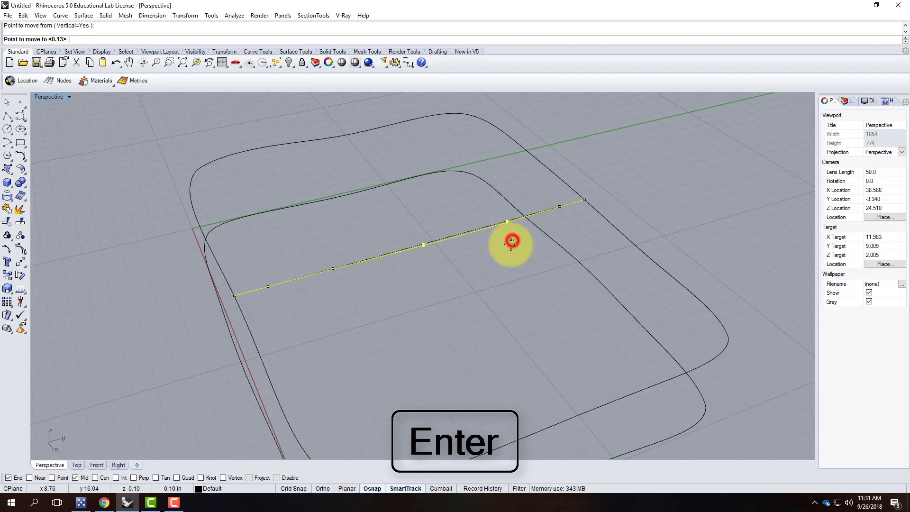
click(510, 250)
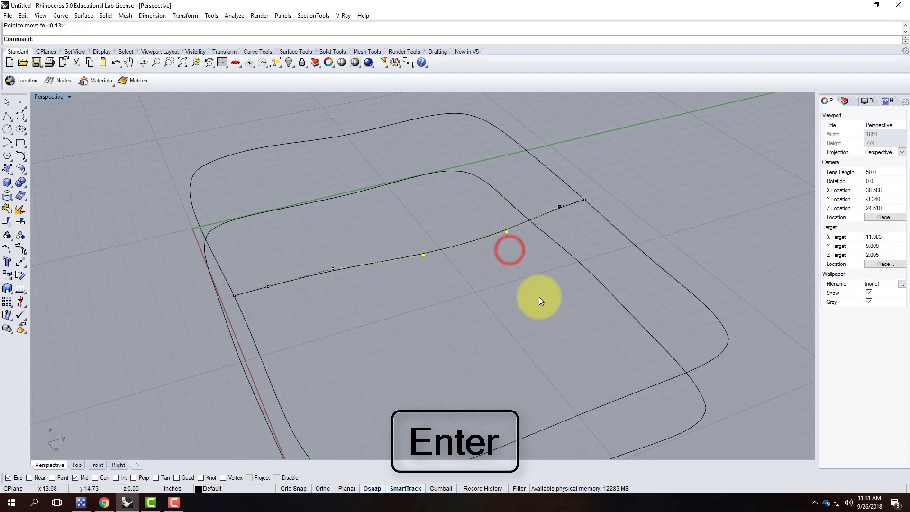
Raise two control points near the left end vertically so the cross curve becomes wavy.
mouse_move(539, 297)
right_down()
mouse_move(510, 272)
mouse_move(334, 257)
right_up()
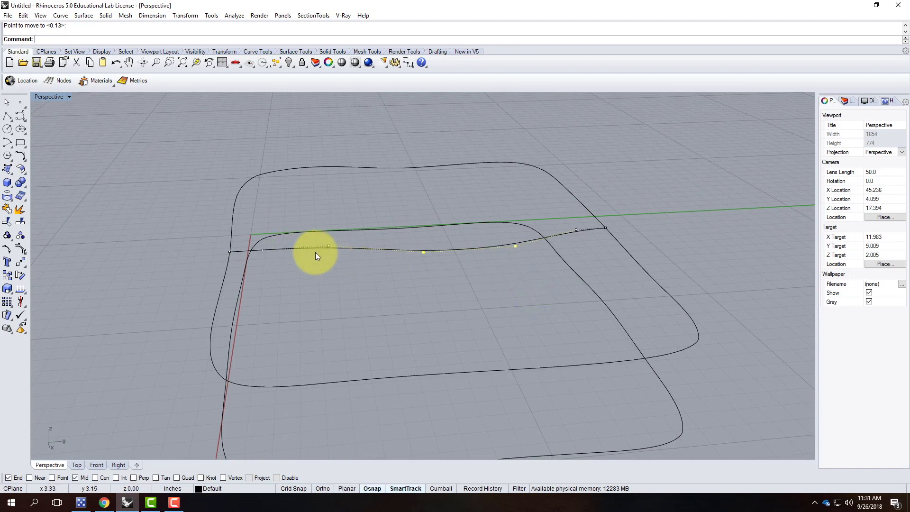
drag(256, 217, 332, 260)
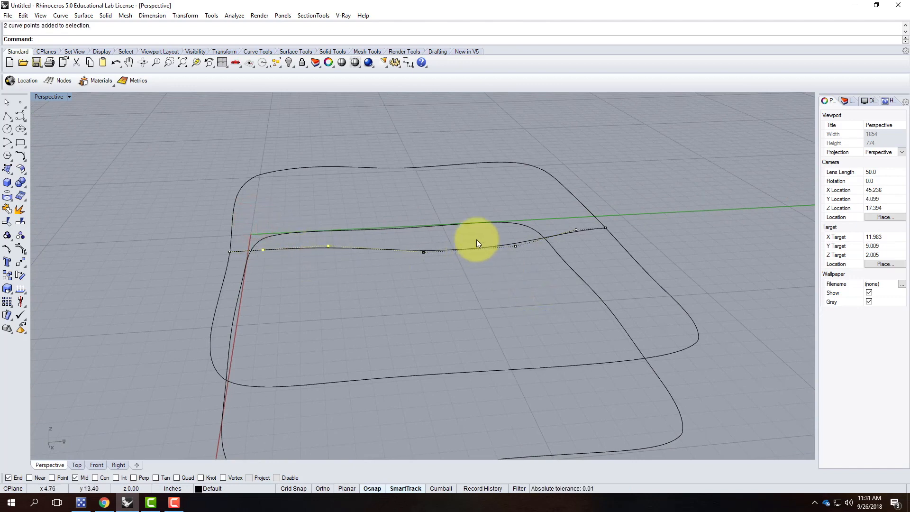
text(move)
key(Return)
text(v)
key(Return)
click(324, 275)
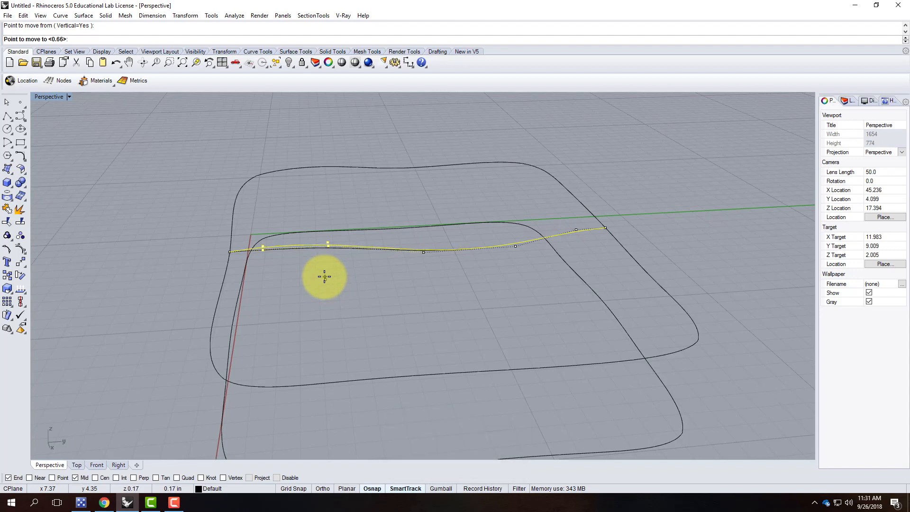
click(324, 276)
key(Escape)
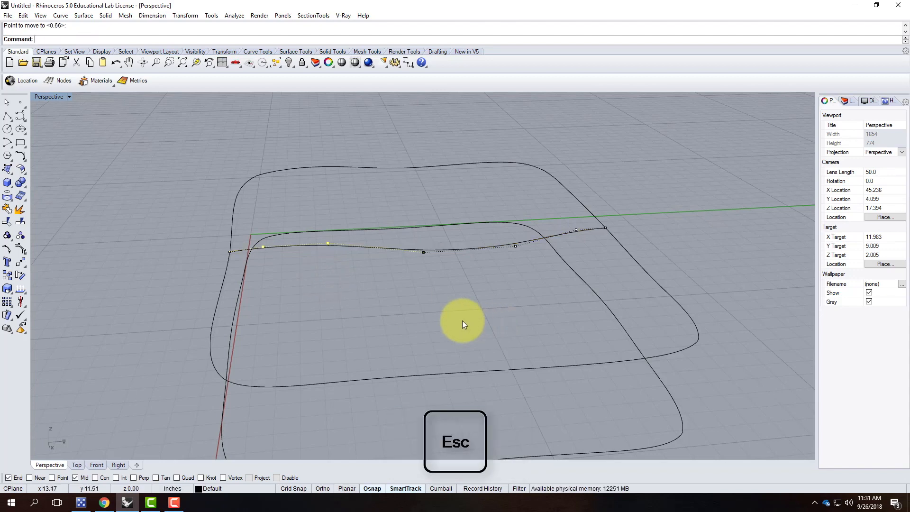
mouse_move(373, 314)
right_down()
mouse_move(518, 296)
mouse_move(649, 210)
right_up()
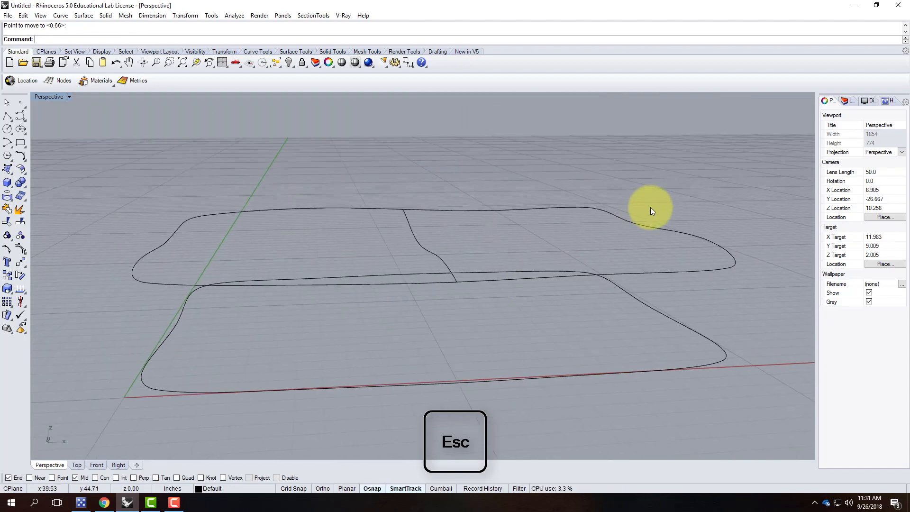
click(665, 229)
Build a Curve Network surface from the upper loop's four curves and the wavy cross curve.
shift+click(414, 239)
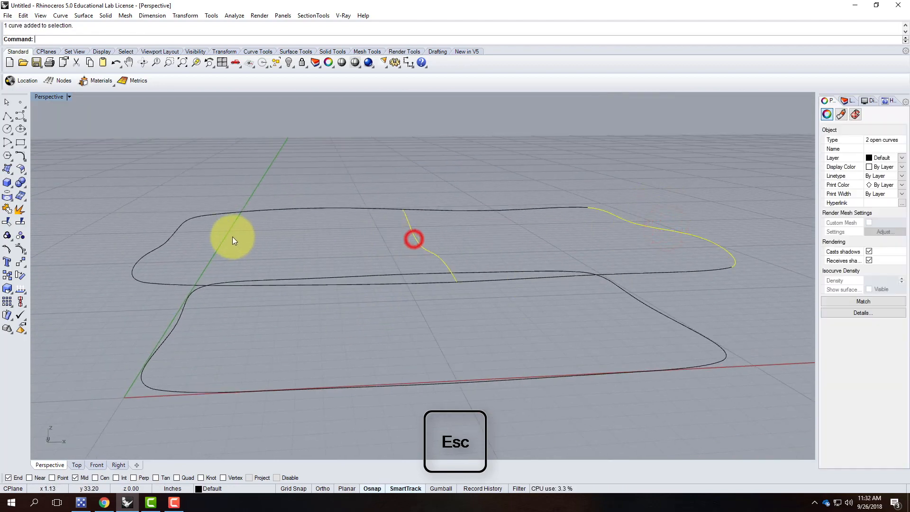
shift+click(172, 237)
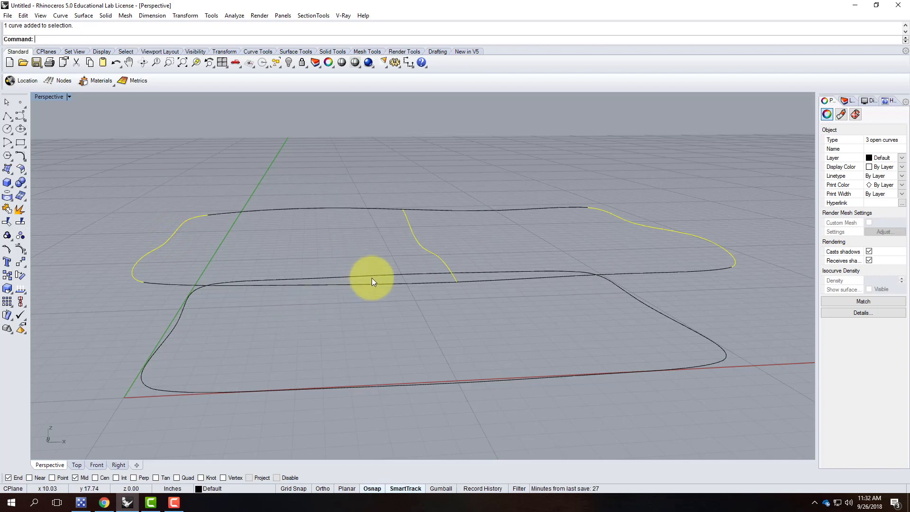
shift+click(499, 280)
shift+click(465, 208)
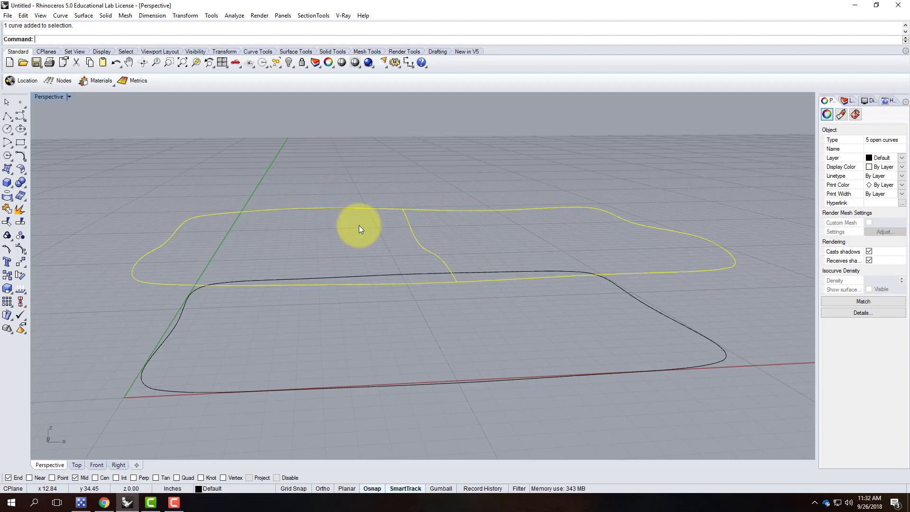
click(86, 18)
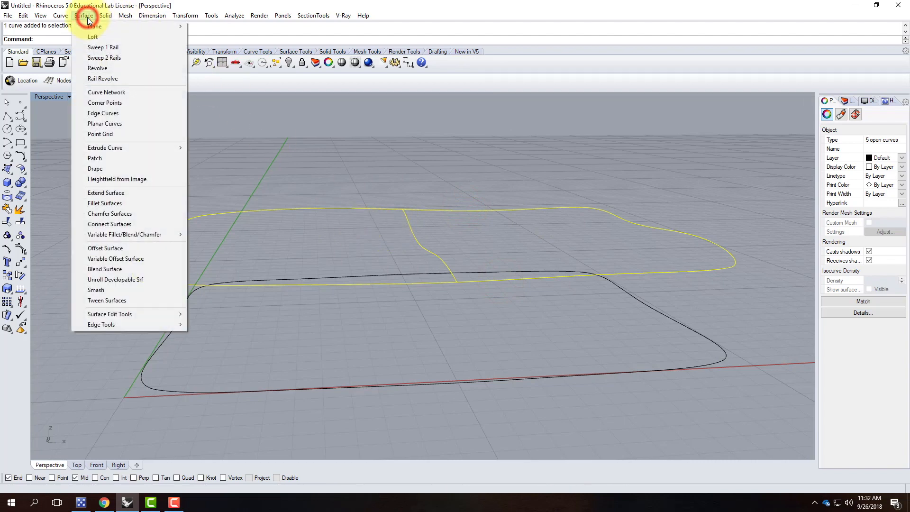
click(105, 91)
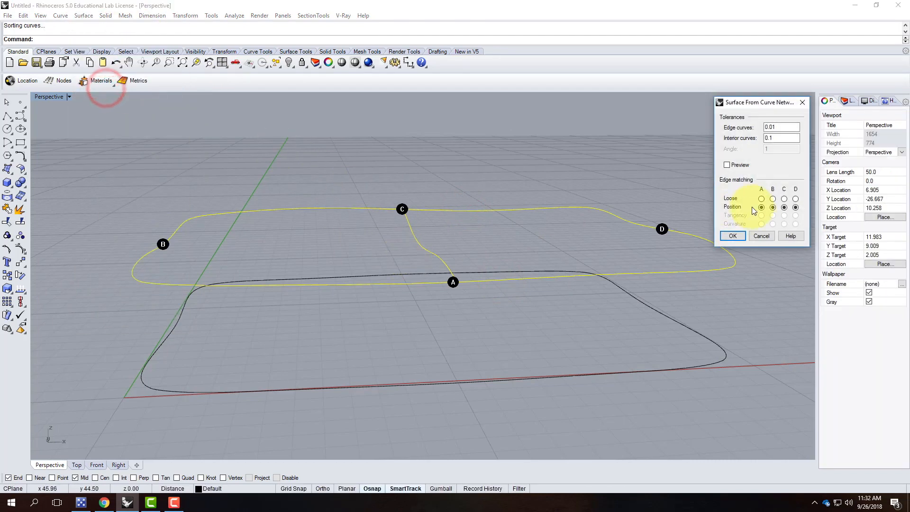
click(733, 236)
Inspect the new network surface from several angles, then select it and delete it.
right_drag(695, 247, 271, 231)
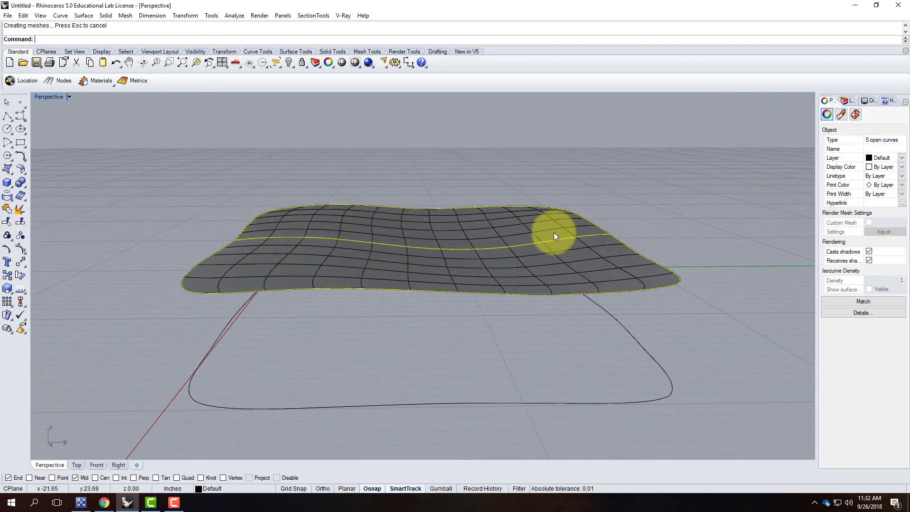
right_drag(545, 267, 436, 301)
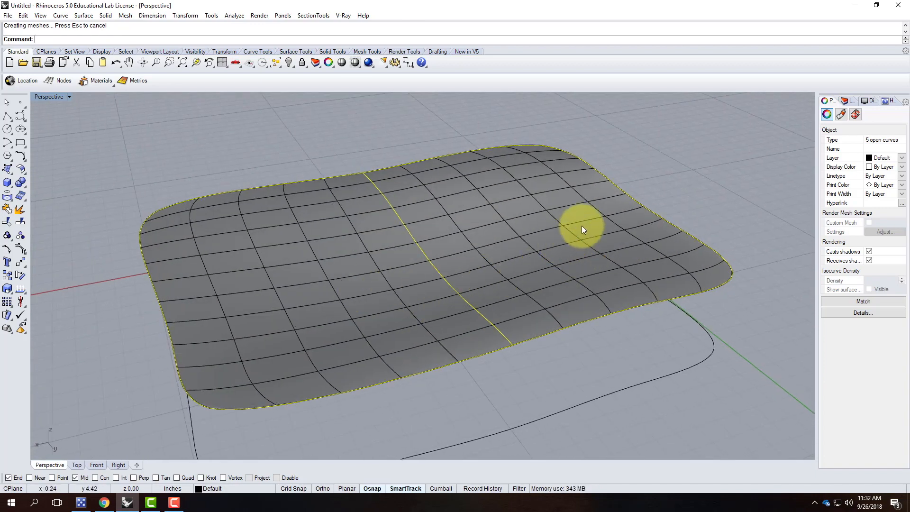
right_drag(329, 308, 459, 286)
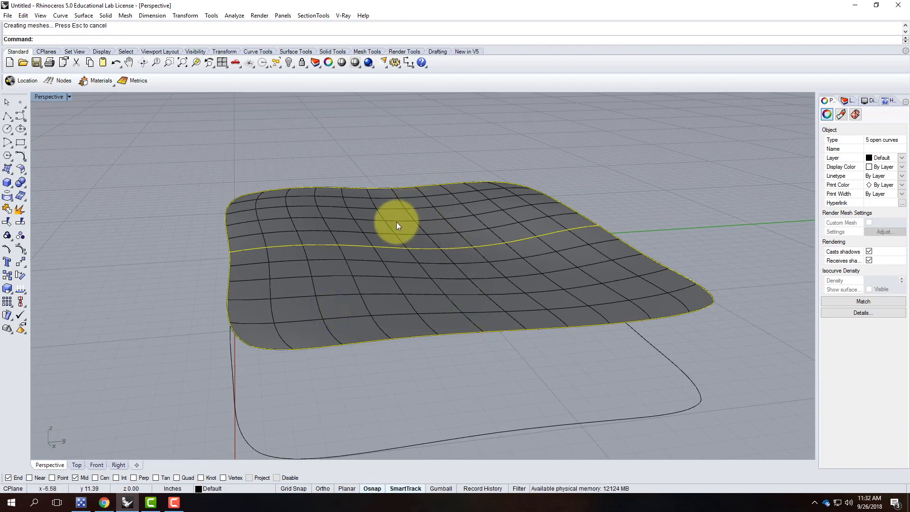
mouse_move(396, 226)
right_down()
mouse_move(492, 268)
mouse_move(398, 229)
right_up()
key(Escape)
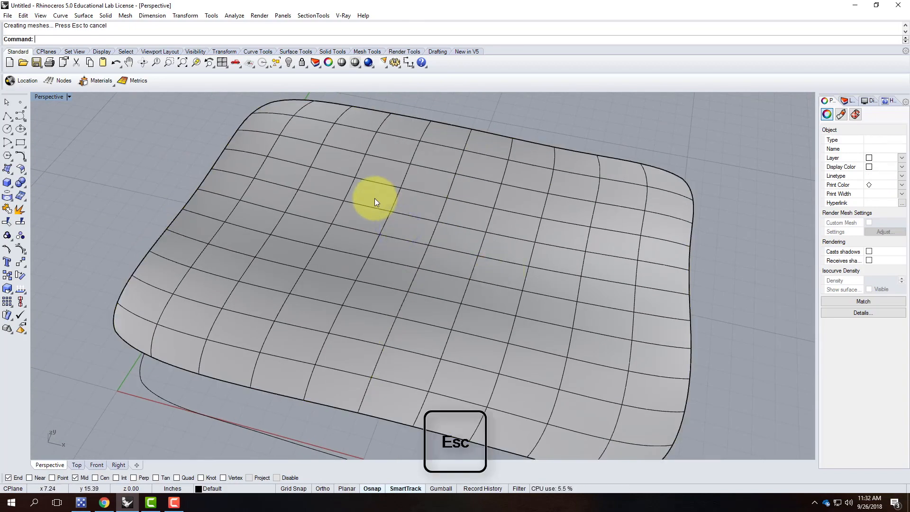
click(358, 193)
key(Delete)
Turn on the Near osnap, draw a trial polyline across the top outline, then undo it.
right_drag(318, 200, 415, 149)
click(8, 117)
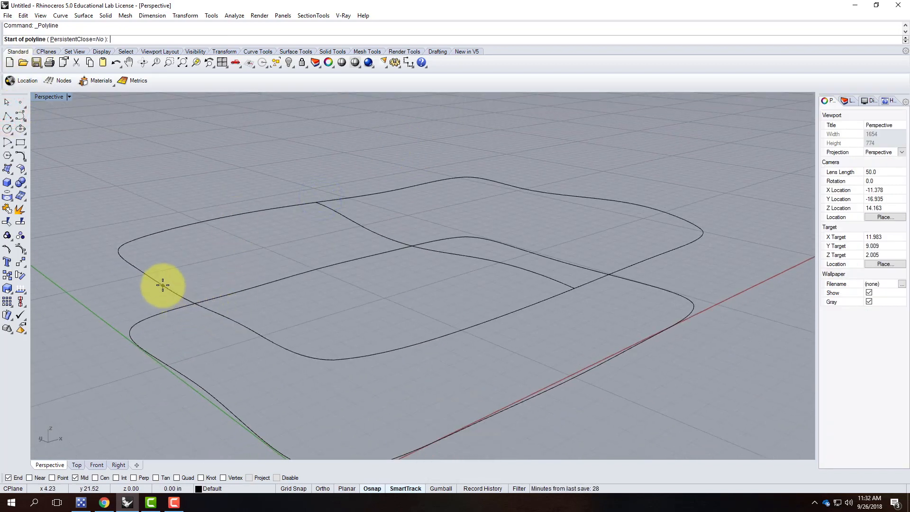
right_drag(223, 321, 243, 356)
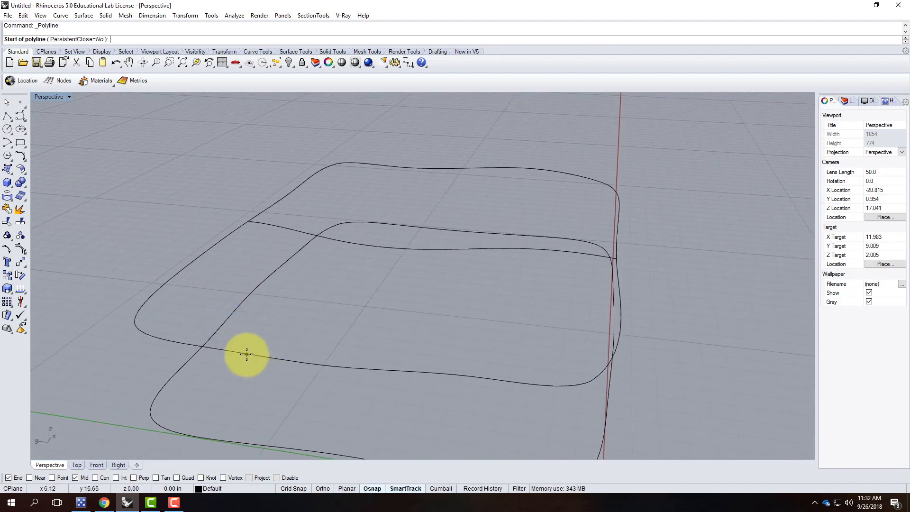
click(29, 477)
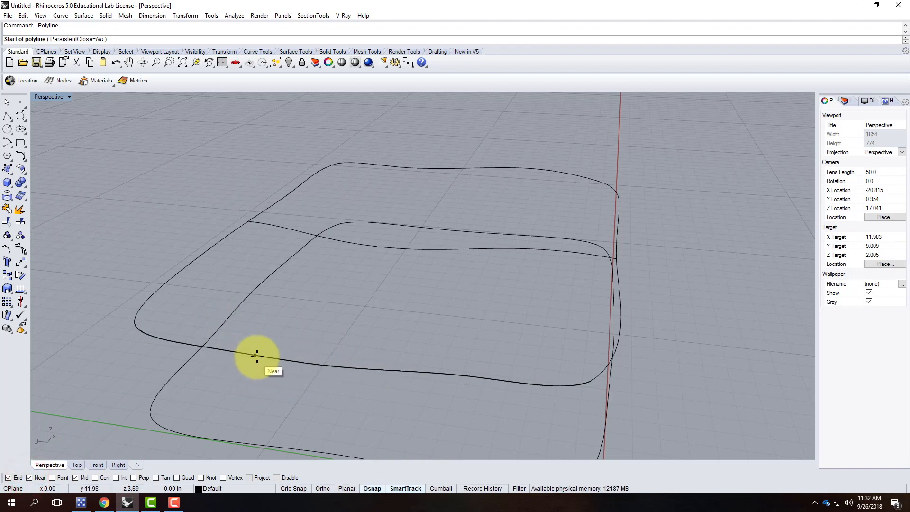
right_drag(265, 359, 384, 354)
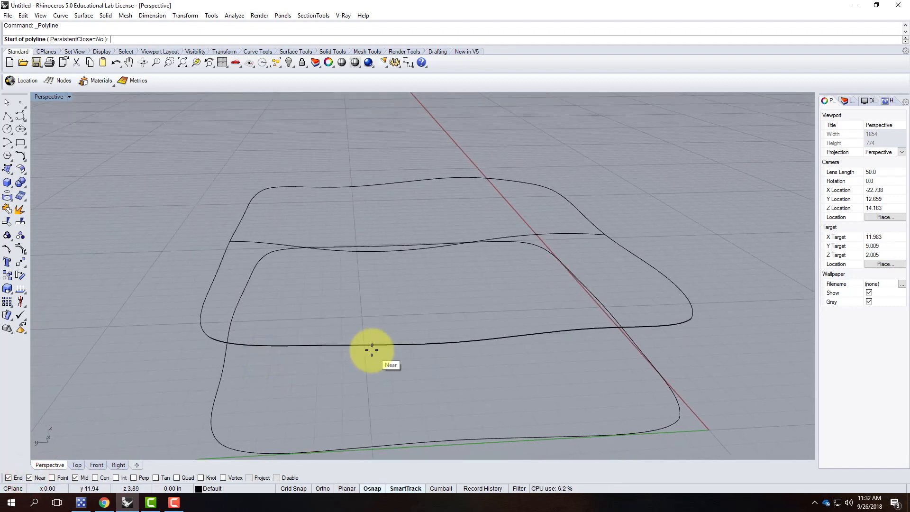
click(374, 343)
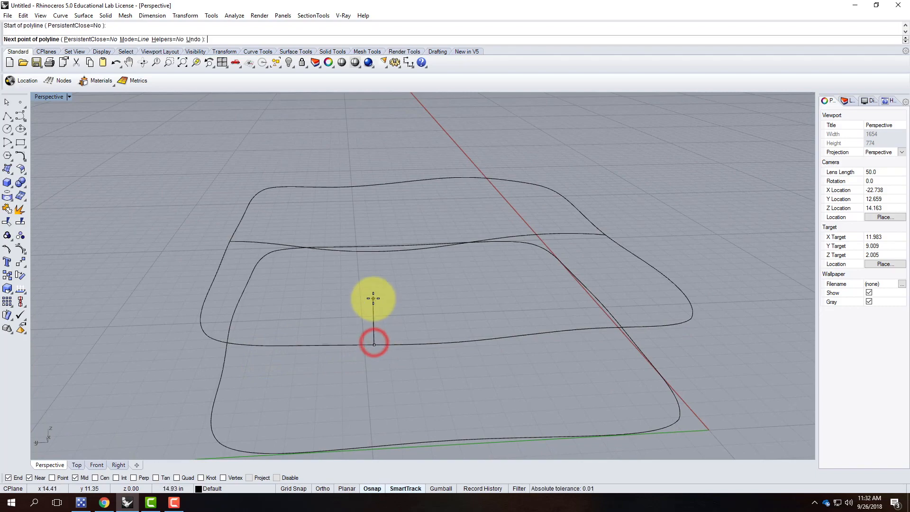
right_drag(396, 258, 371, 248)
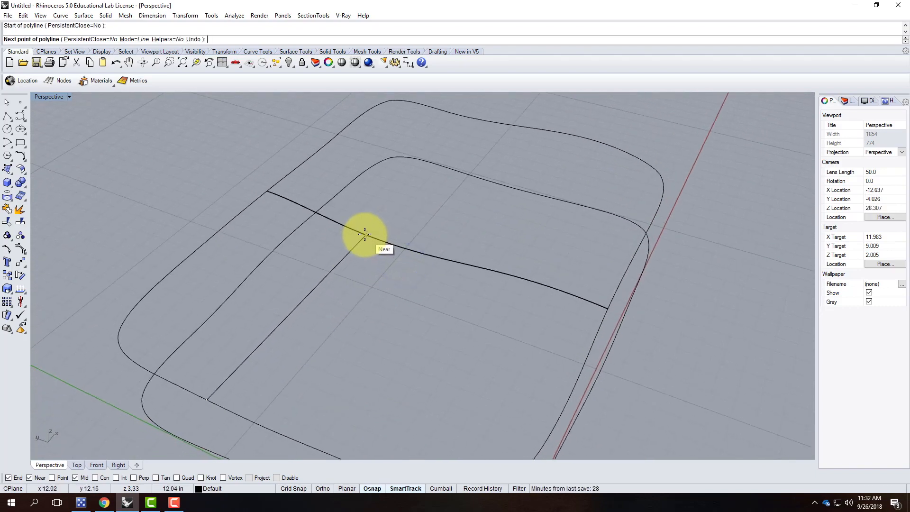
click(365, 234)
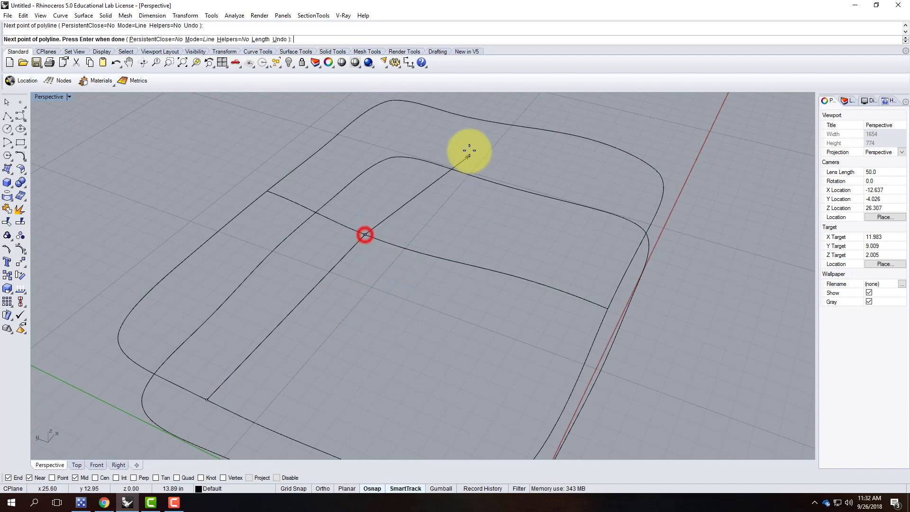
click(460, 116)
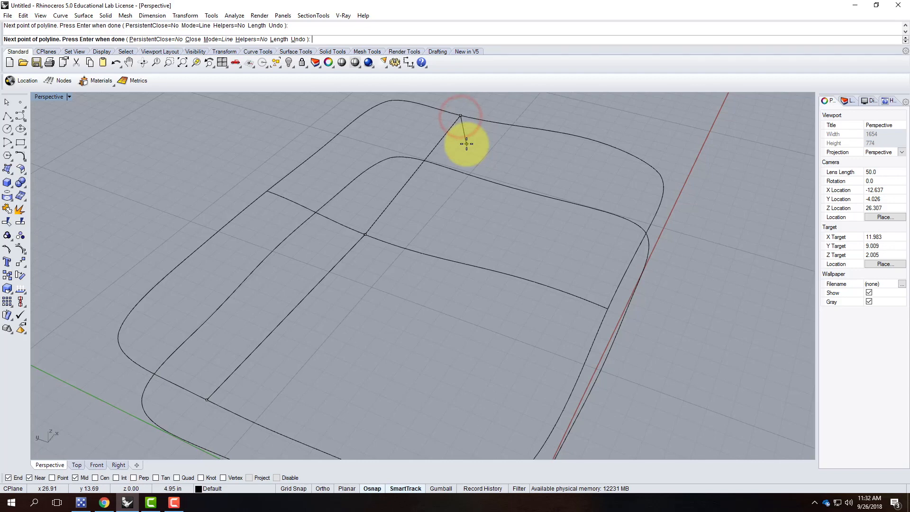
key(Return)
right_drag(415, 284, 265, 232)
click(176, 235)
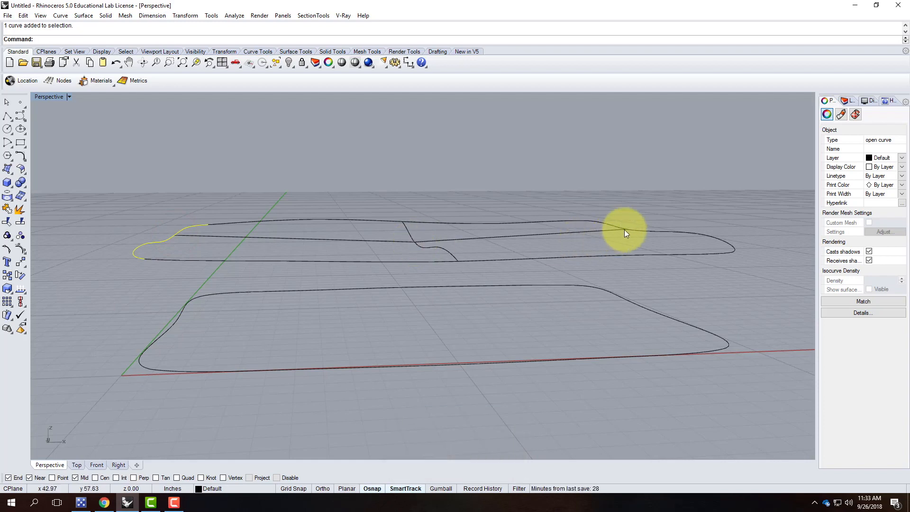
key(ctrl+z)
Draw a straight polyline from the lower-left edge curve to the far upper edge curve.
right_drag(241, 191, 304, 237)
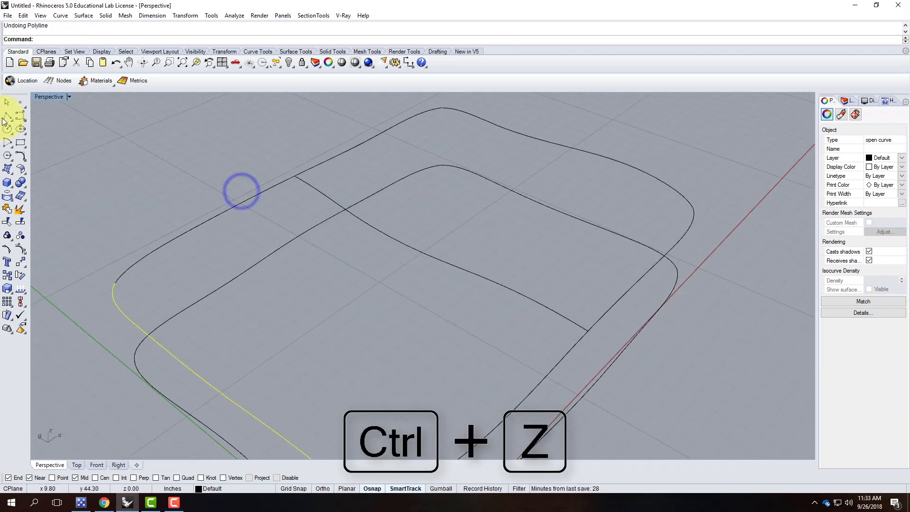
click(7, 118)
click(159, 343)
click(505, 128)
key(Escape)
click(7, 118)
click(160, 346)
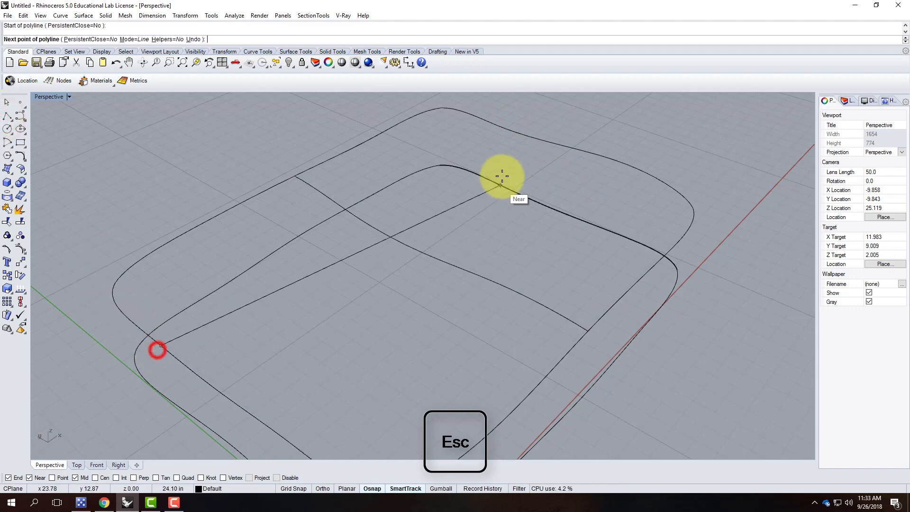
click(501, 129)
key(Return)
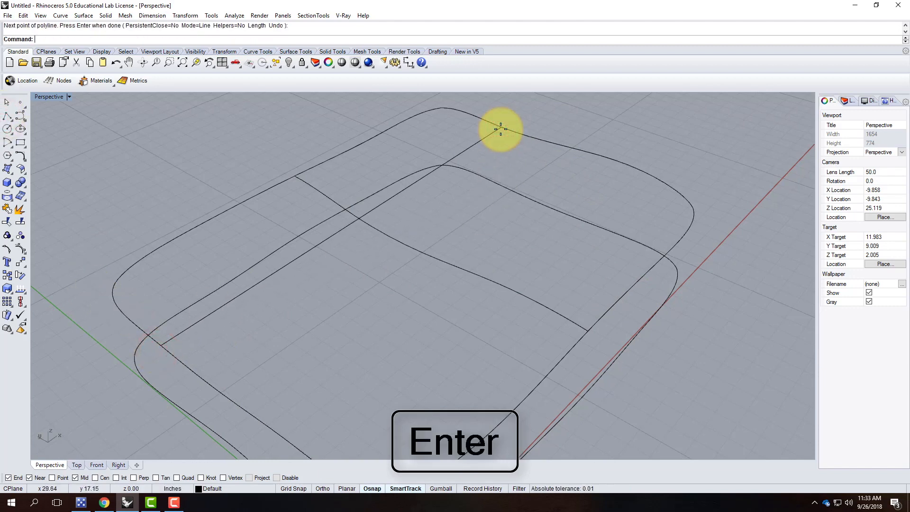
Window-select all six top curves, including the wavy and straight cross curves.
scroll(492, 142, down, 5)
right_drag(484, 152, 478, 205)
scroll(472, 195, up, 3)
drag(527, 217, 501, 193)
right_drag(576, 210, 536, 230)
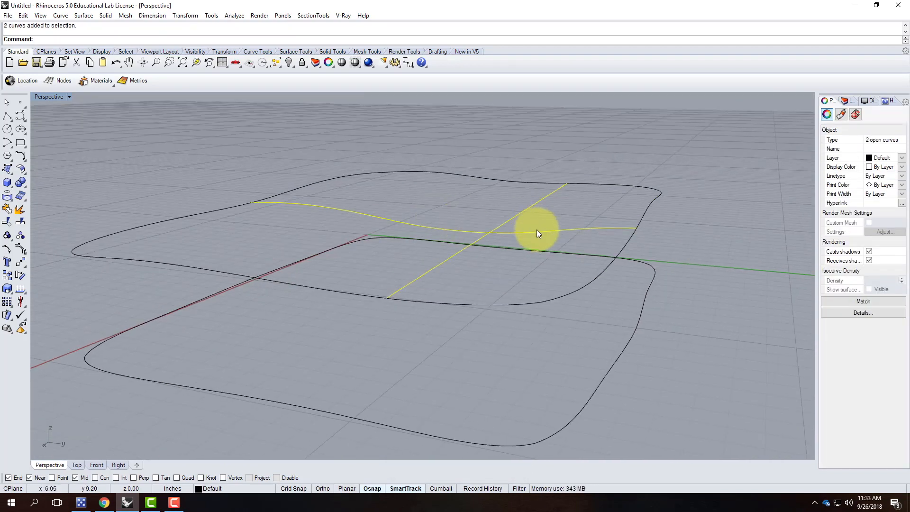
right_drag(453, 239, 494, 243)
drag(266, 158, 695, 223)
click(65, 17)
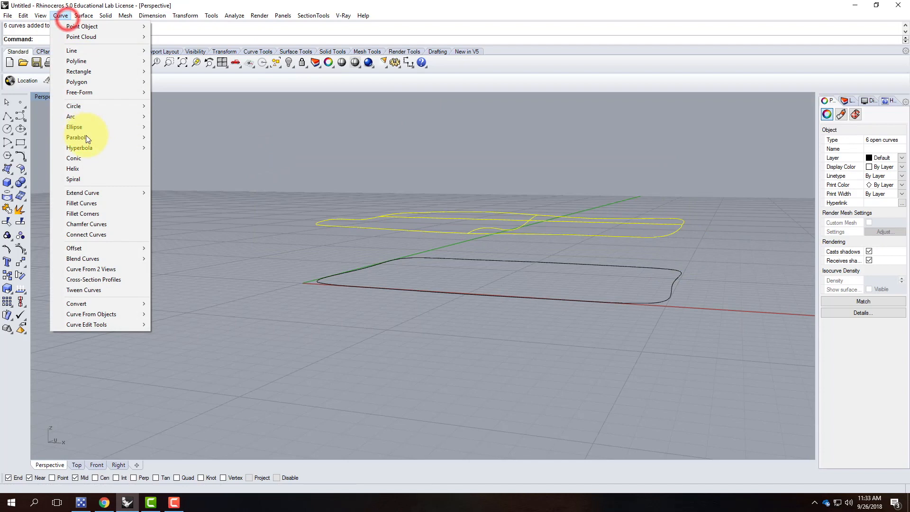
mouse_move(83, 15)
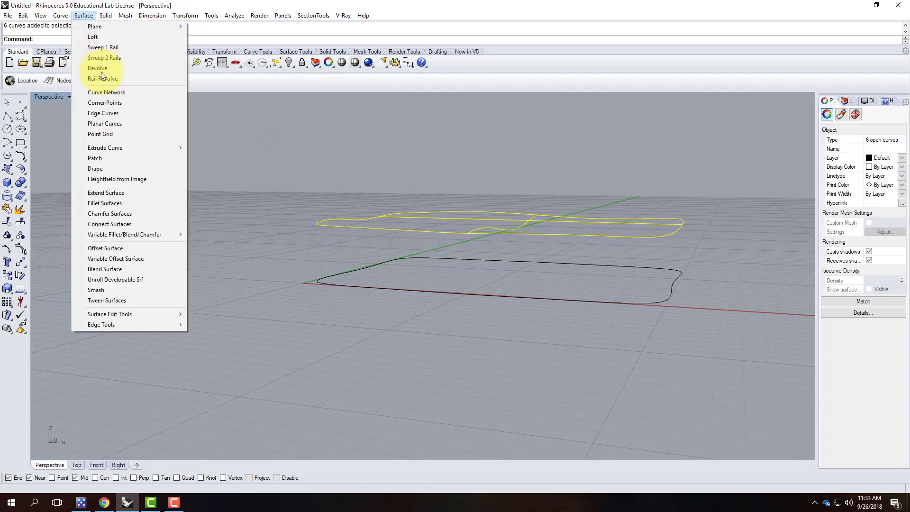
click(104, 93)
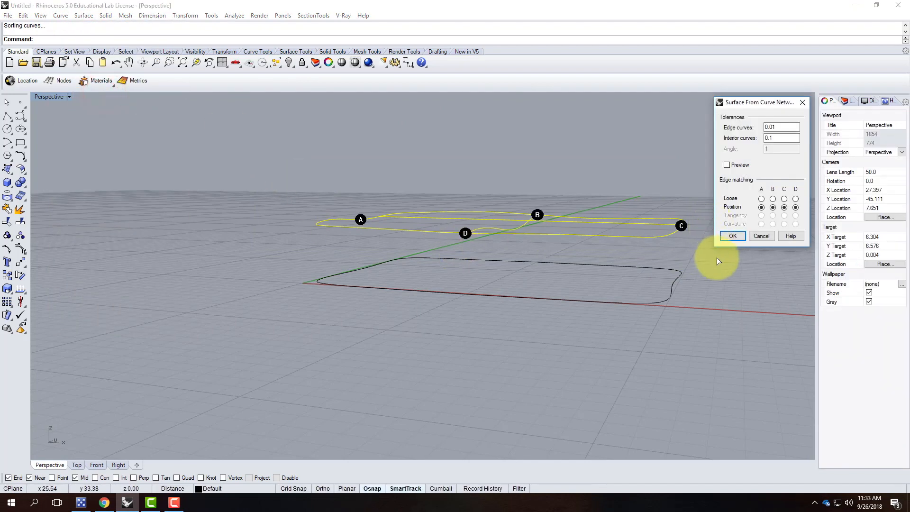
click(733, 235)
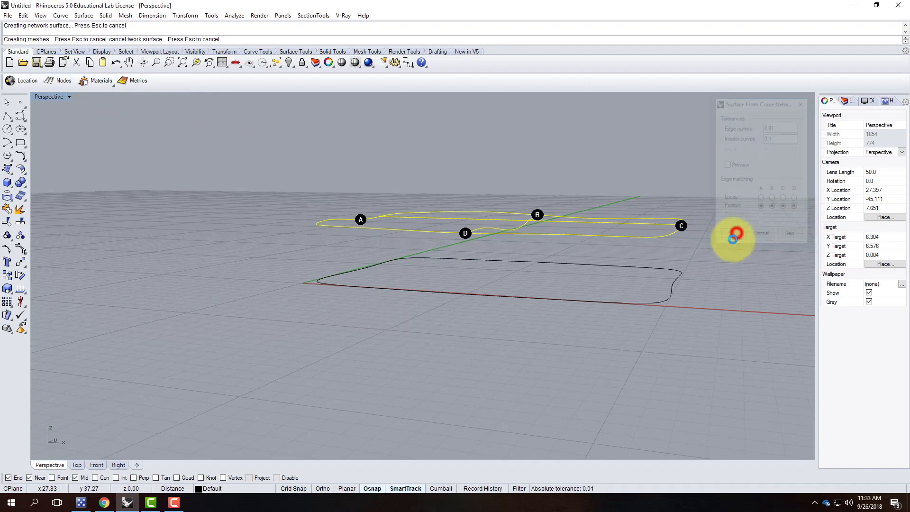
right_drag(715, 252, 488, 267)
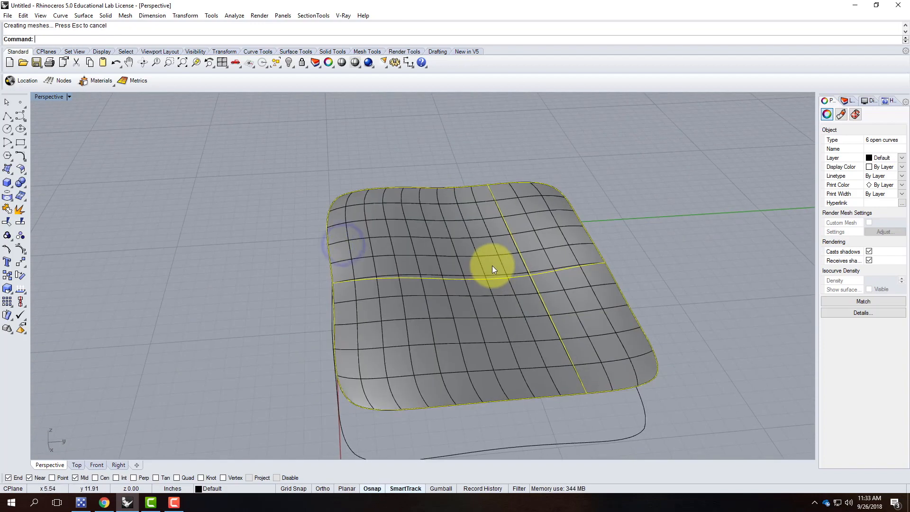
key(ctrl+z)
click(551, 314)
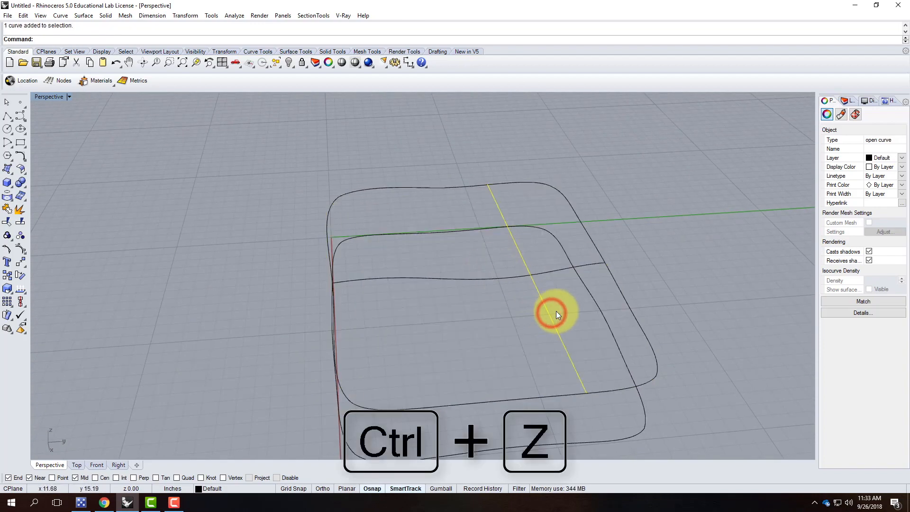
Replace the straight cross line with a polyline from the top edge through the wavy curve to the opposite edge.
key(Delete)
click(6, 117)
click(490, 185)
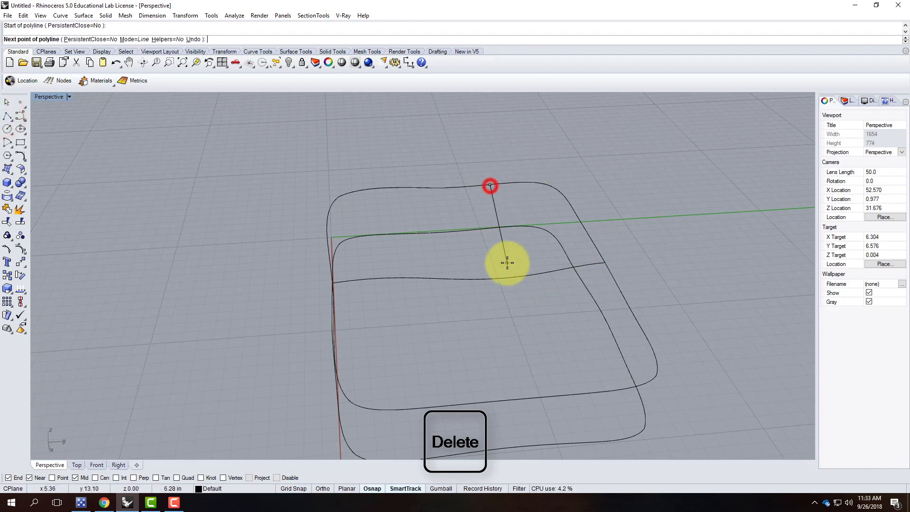
click(521, 276)
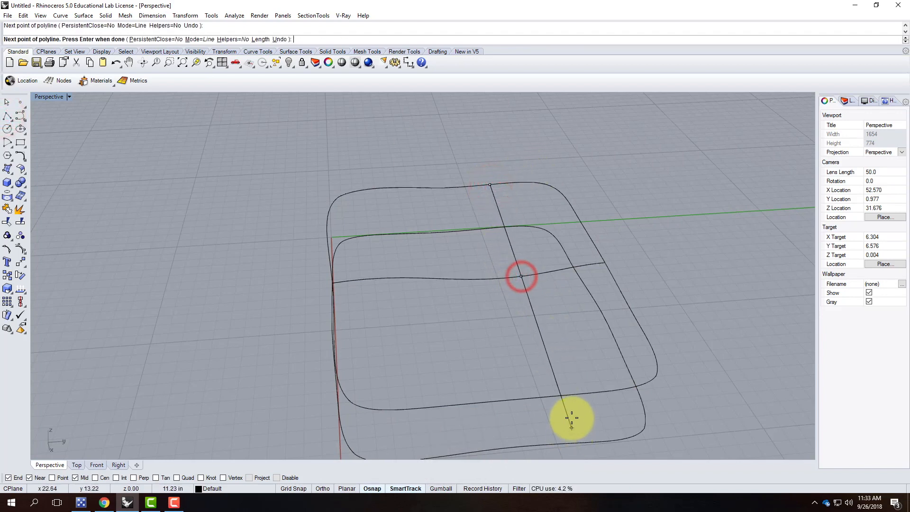
click(572, 397)
right_drag(717, 337, 631, 316)
key(Return)
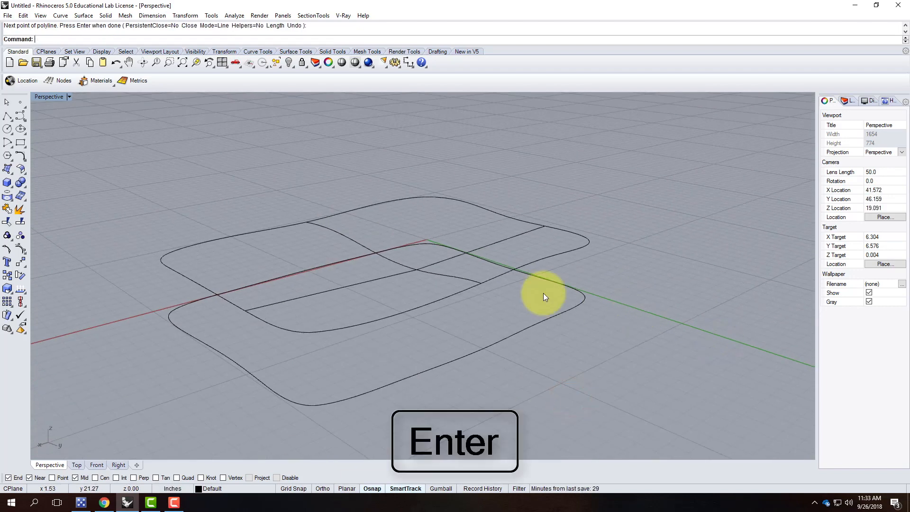
click(367, 281)
Rebuild the middle curve with 7 points at degree 3 and show its control points.
text(R)
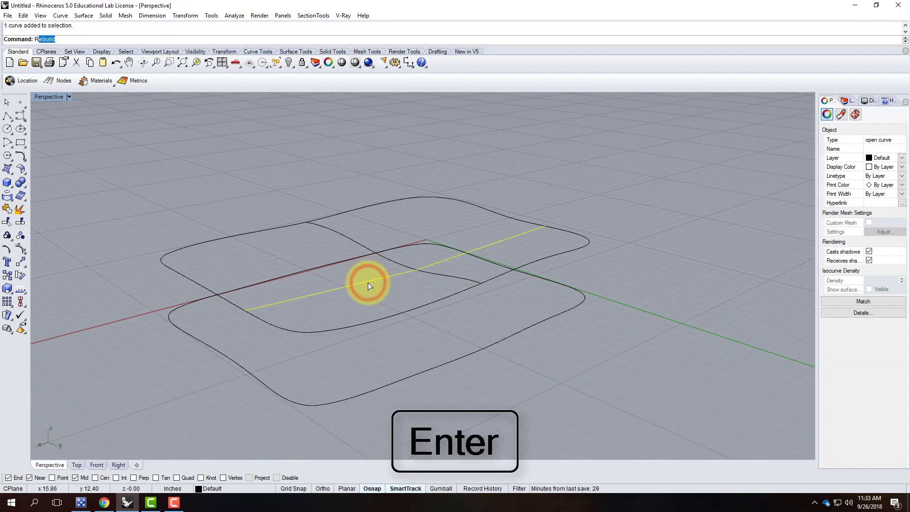
text(e)
key(BackSpace)
text(buil)
key(Return)
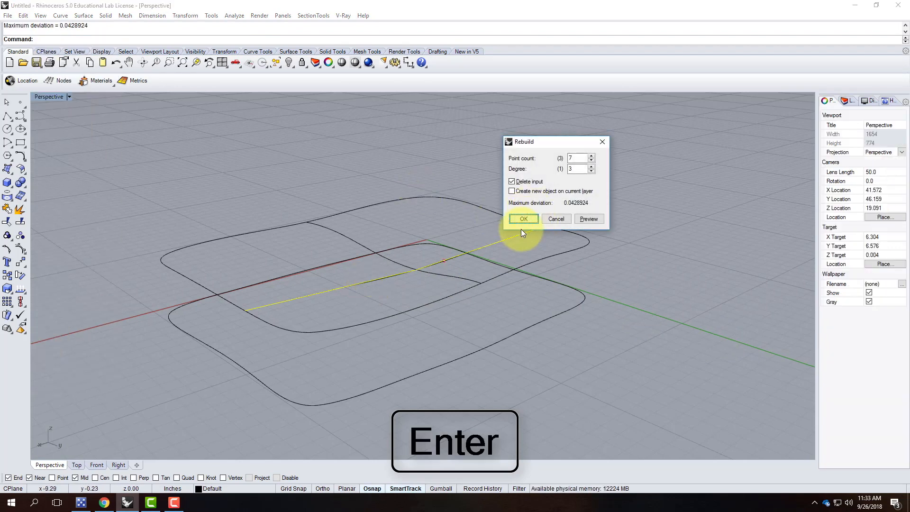
click(519, 221)
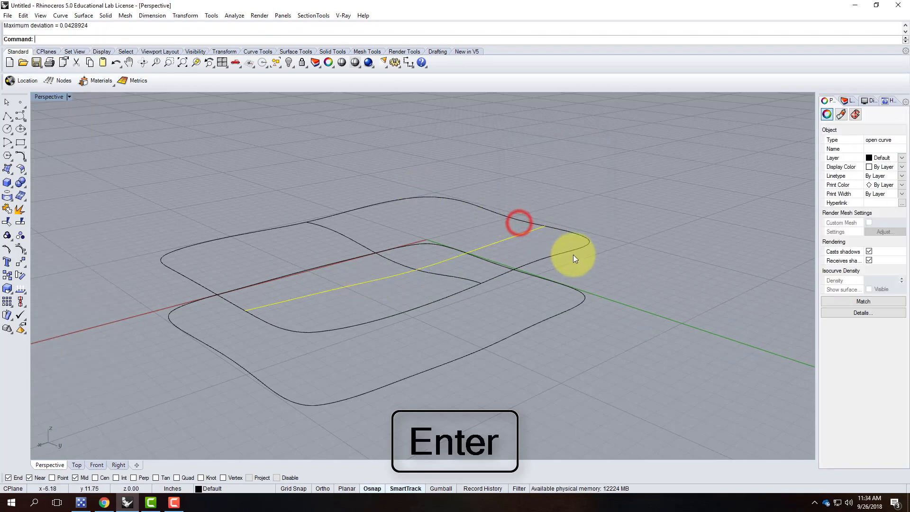
click(21, 249)
Move one control point of the rebuilt curve vertically with Move, Vertical=Yes.
right_drag(493, 277, 454, 252)
scroll(452, 258, up, 6)
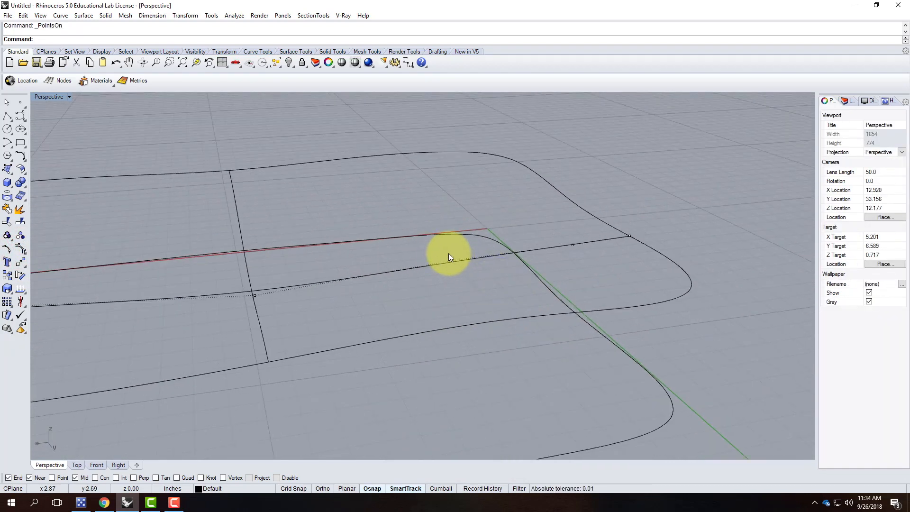
click(442, 250)
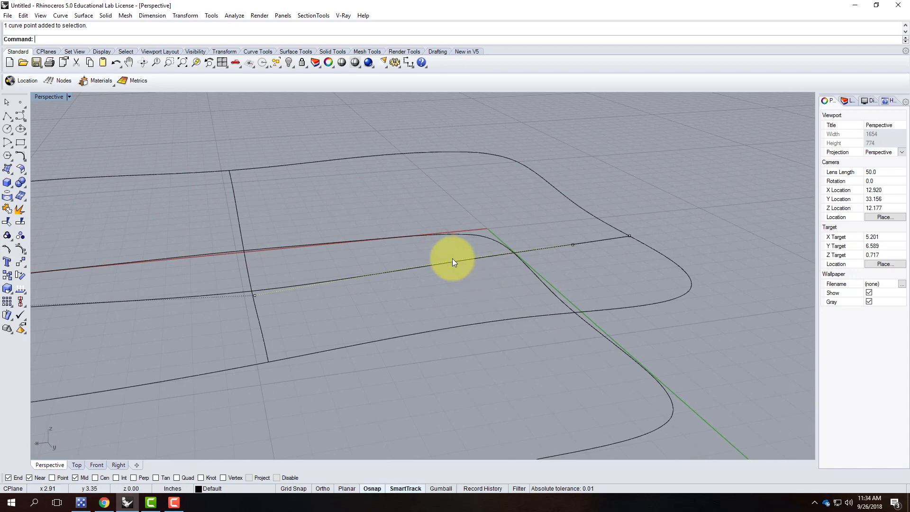
text(Movev)
key(Return)
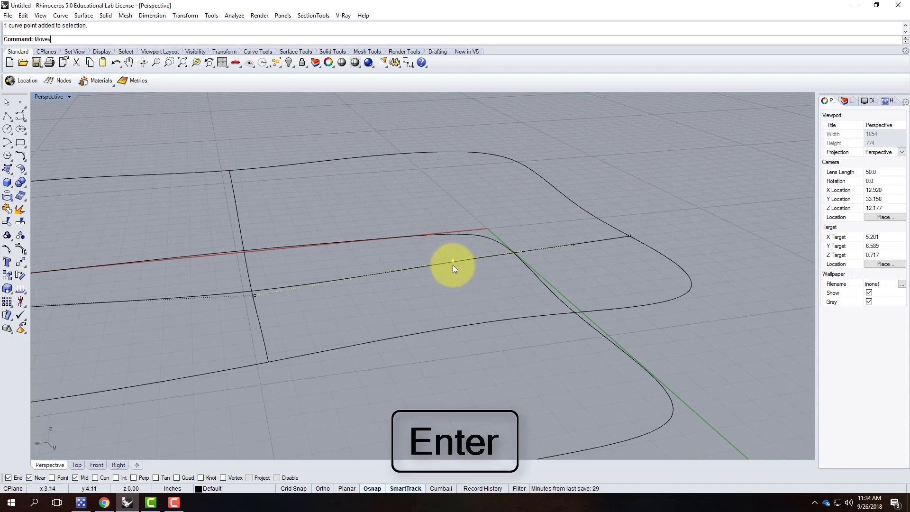
text(Move)
key(Return)
text(v)
key(Return)
click(453, 265)
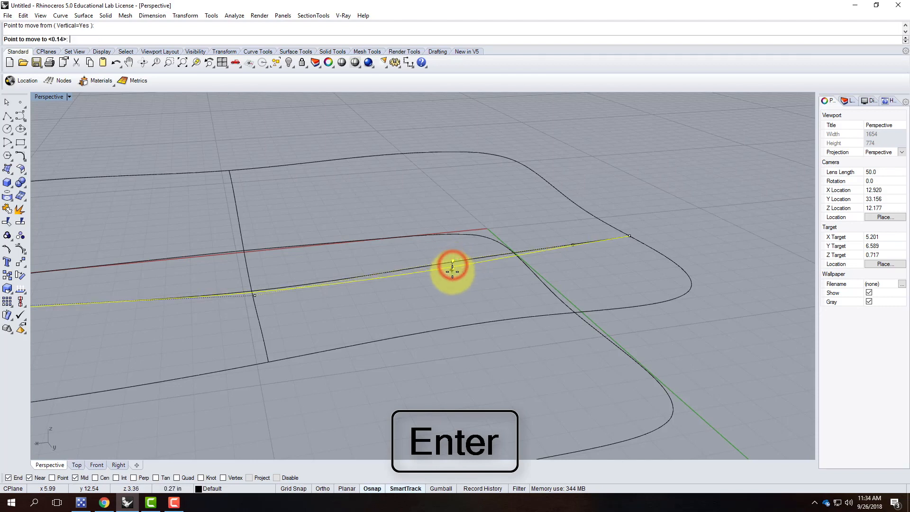
click(451, 272)
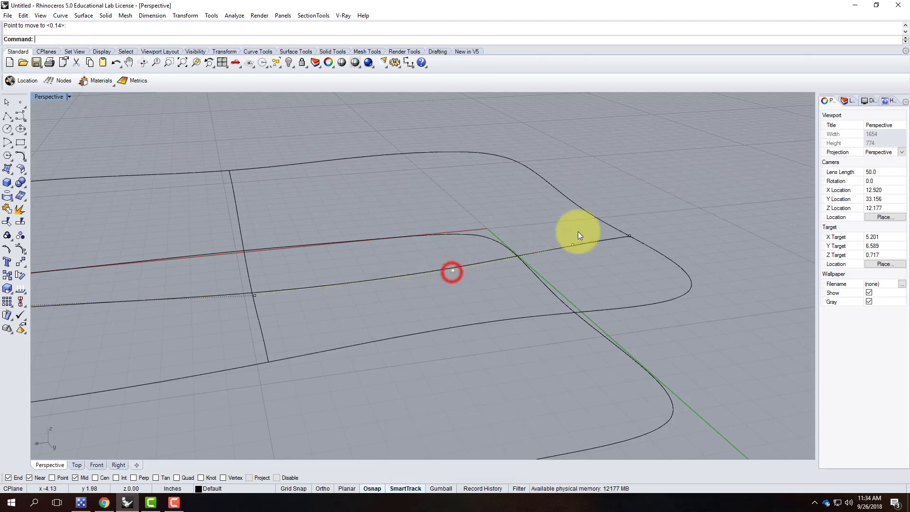
Raise the curve's middle control point and lower a control point on its left part.
drag(561, 227, 606, 262)
key(Return)
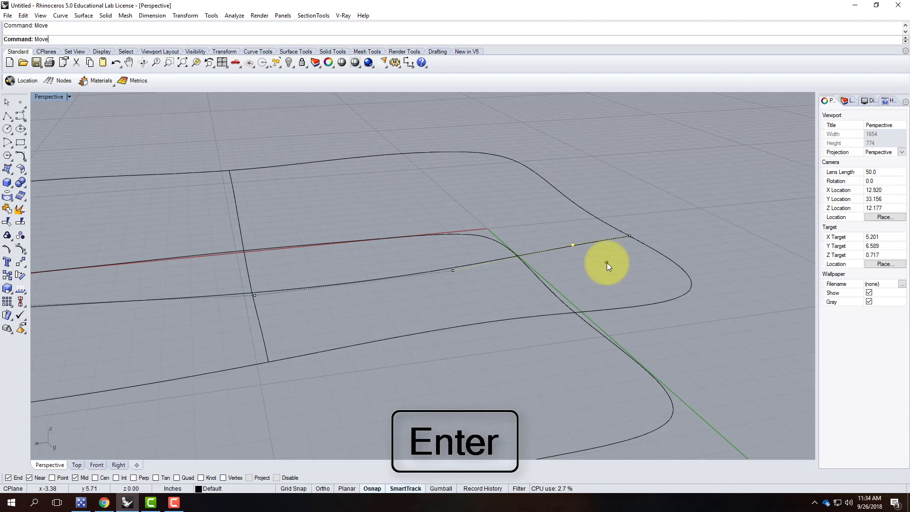
click(606, 263)
click(604, 253)
scroll(336, 260, down, 4)
scroll(260, 285, up, 4)
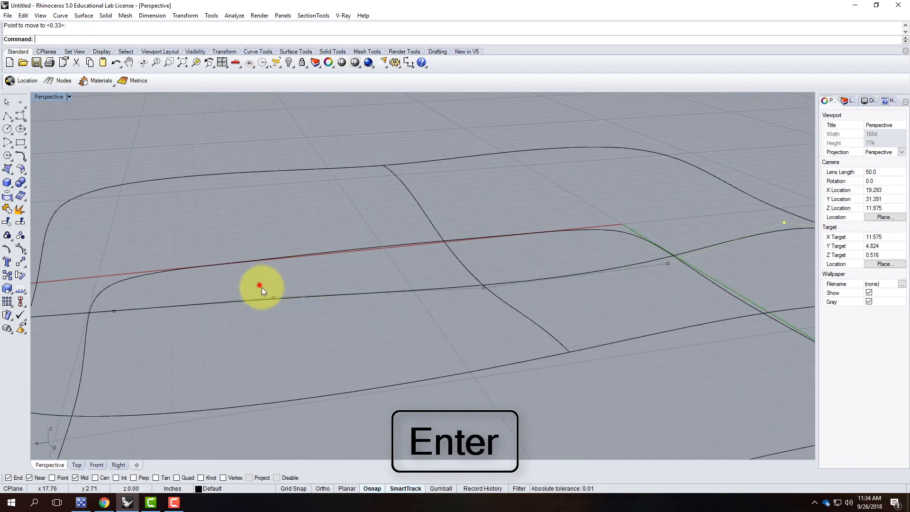
click(259, 285)
key(Return)
click(315, 318)
click(315, 327)
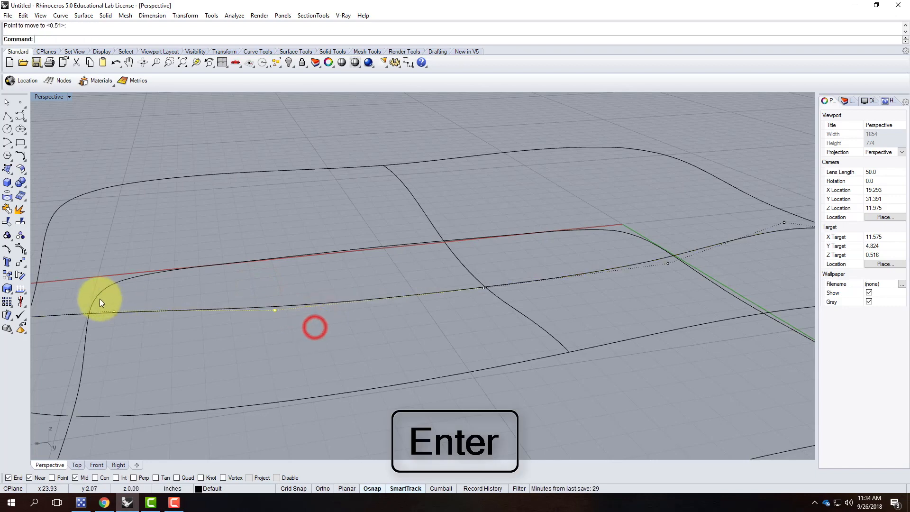
Shift a control point near the left end vertically, then select all six network curves.
click(121, 320)
text(Mov)
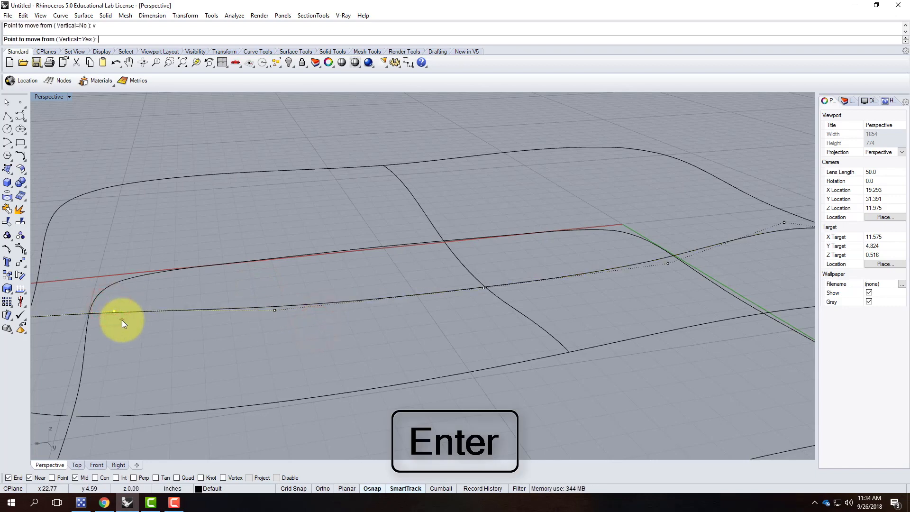
click(128, 333)
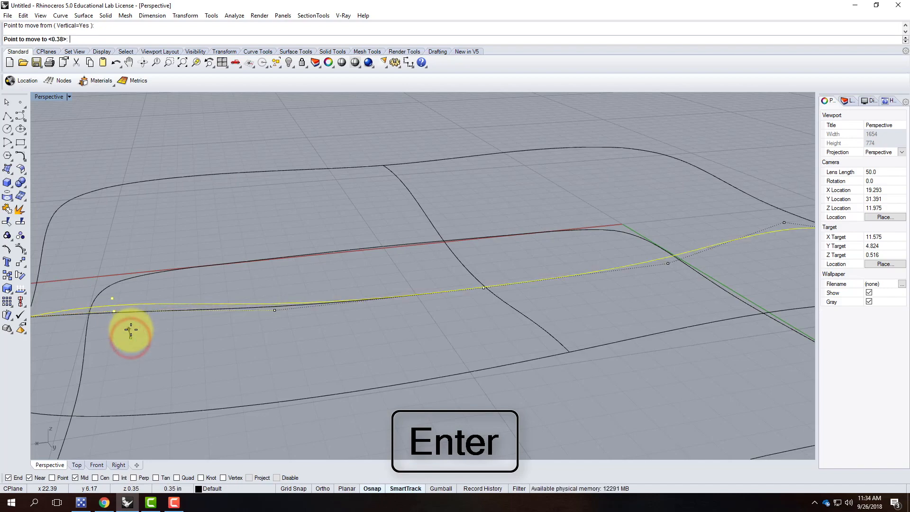
click(131, 331)
scroll(385, 326, down, 5)
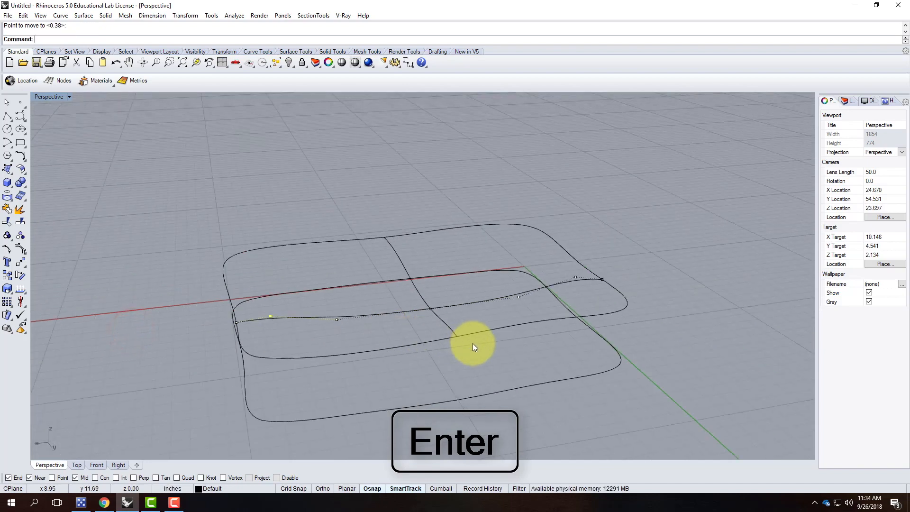
key(Escape)
right_drag(509, 371, 353, 350)
drag(209, 217, 400, 298)
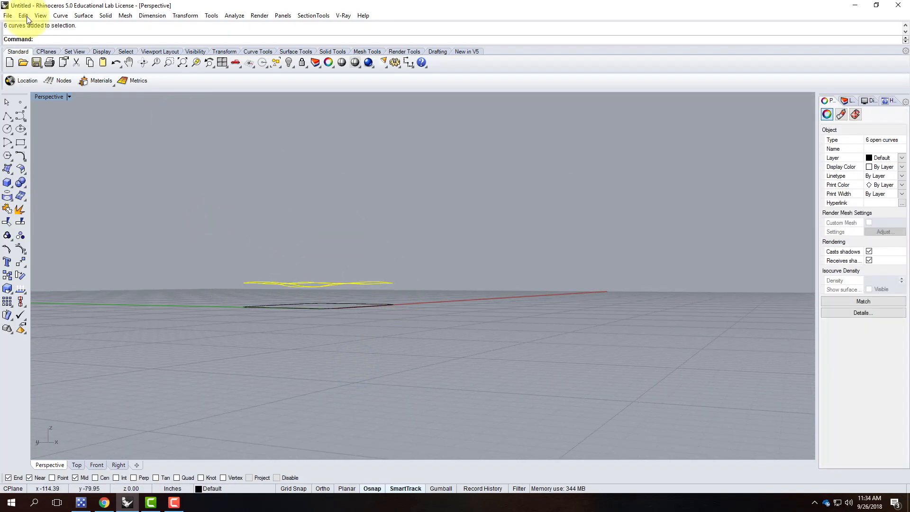
Create a Surface > Curve Network surface from the six selected curves for the wavy top.
click(24, 15)
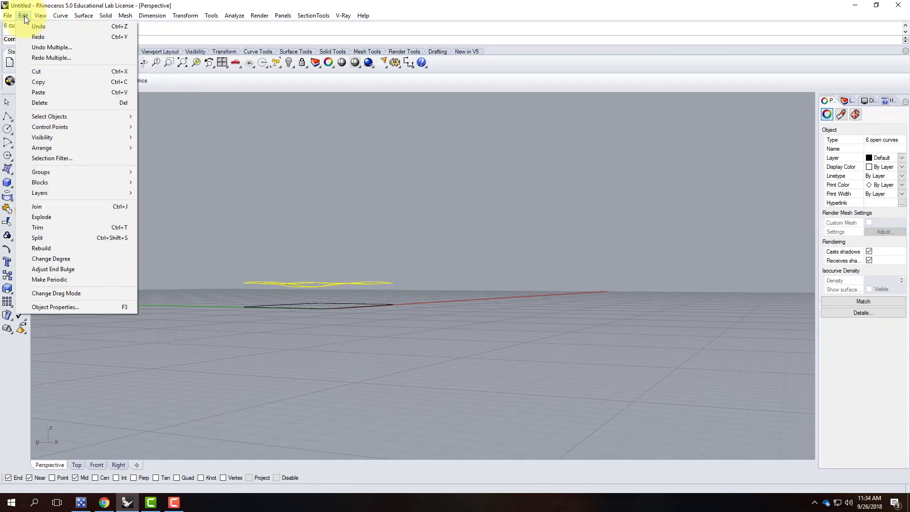
mouse_move(81, 14)
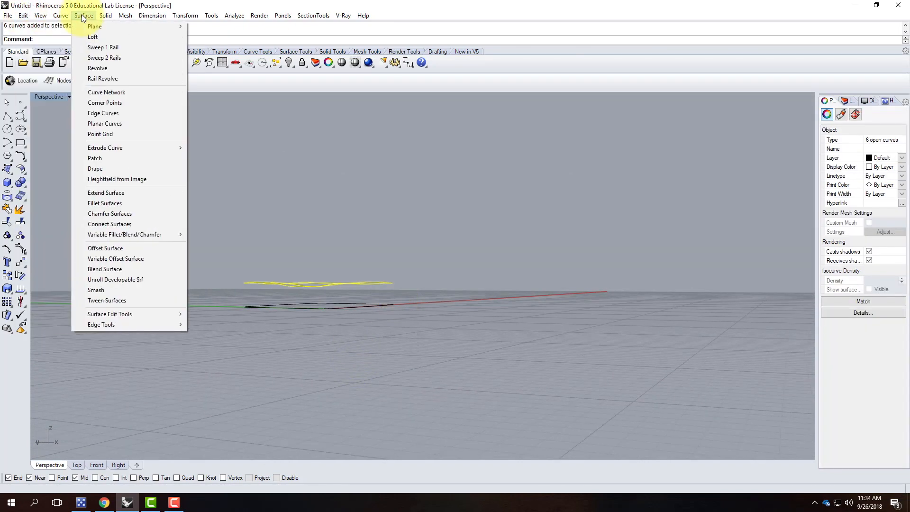
click(111, 92)
click(733, 236)
right_drag(507, 218, 497, 365)
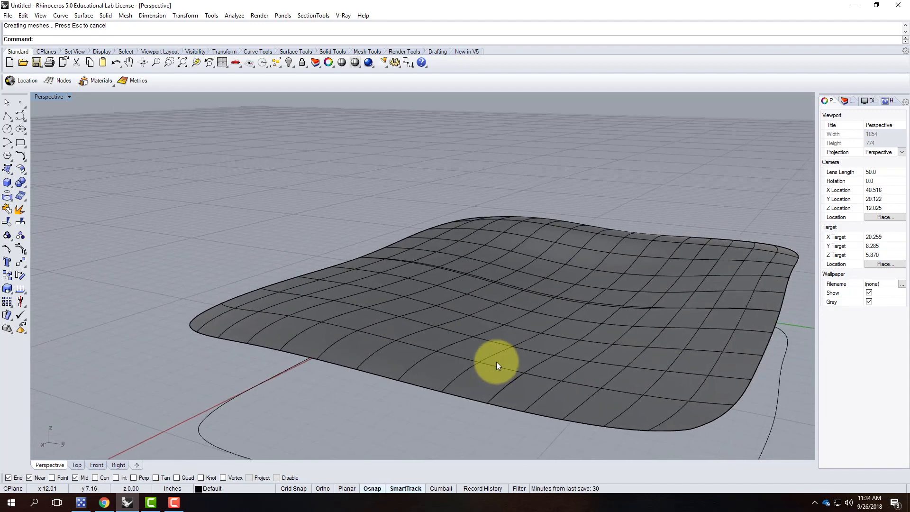
right_drag(402, 307, 519, 319)
Draw two vertical polylines from the bottom outline's ends up to the surface edge.
click(508, 314)
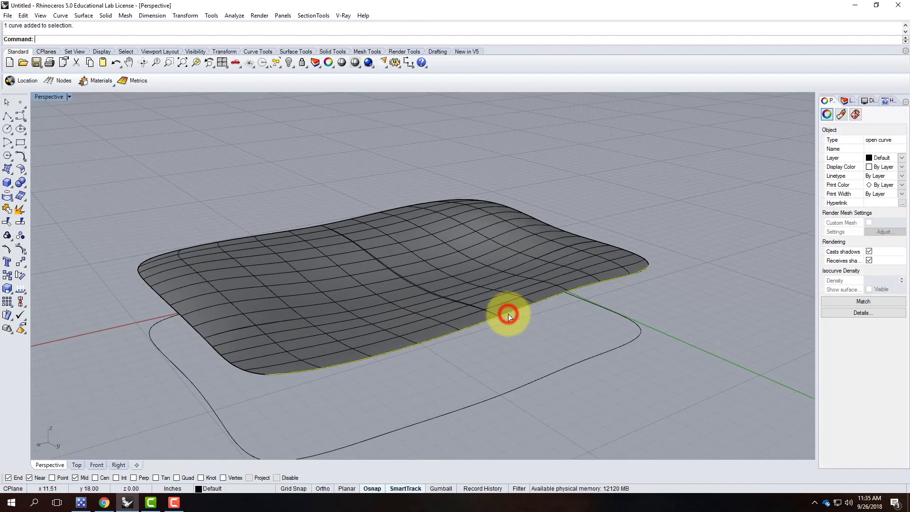
shift+click(517, 388)
right_drag(701, 356, 701, 337)
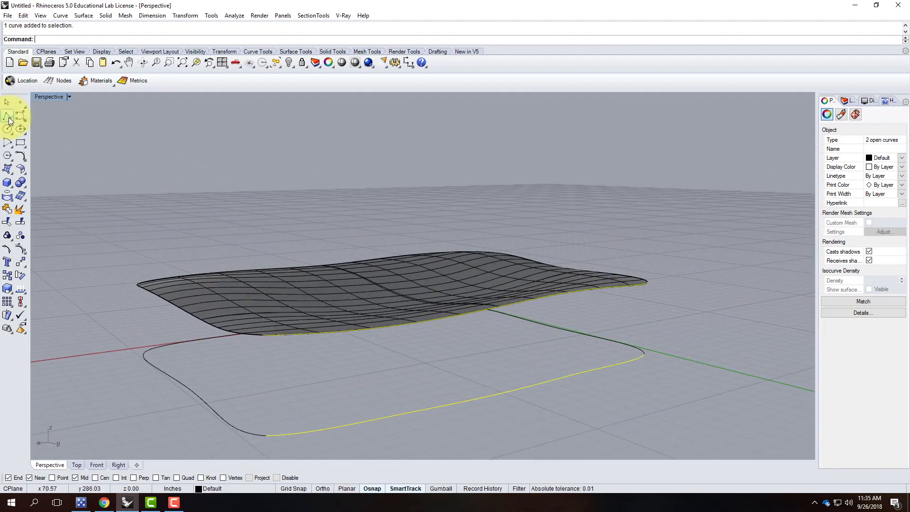
click(8, 118)
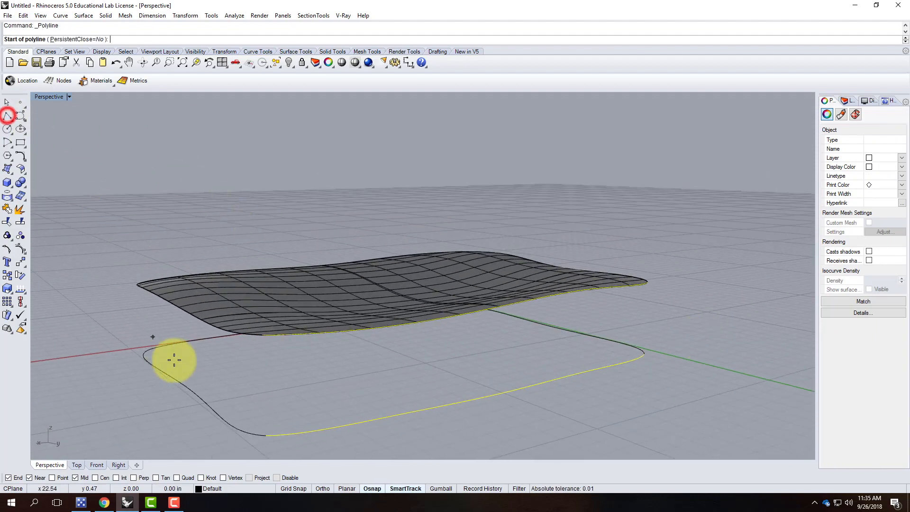
click(265, 434)
click(263, 334)
key(Return)
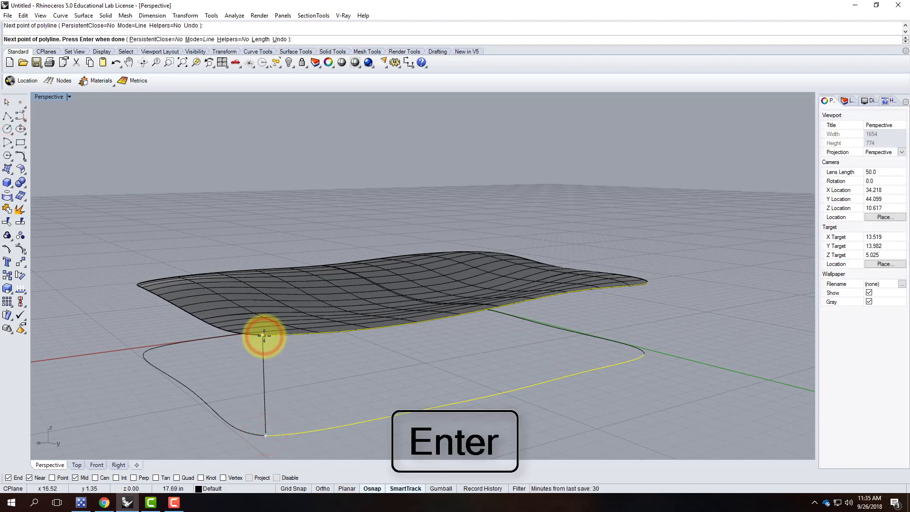
right_drag(397, 367, 294, 366)
scroll(294, 366, down, 6)
scroll(387, 388, up, 6)
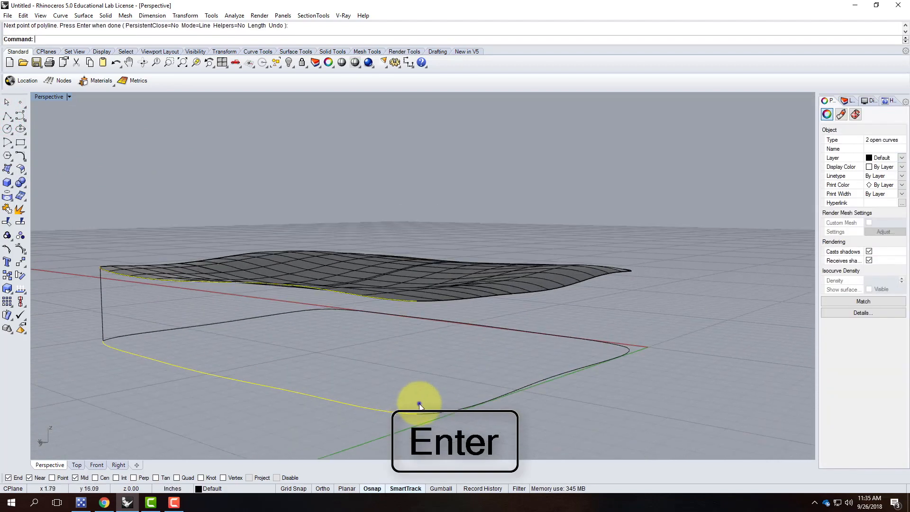
right_click(419, 404)
click(417, 412)
click(417, 304)
key(Return)
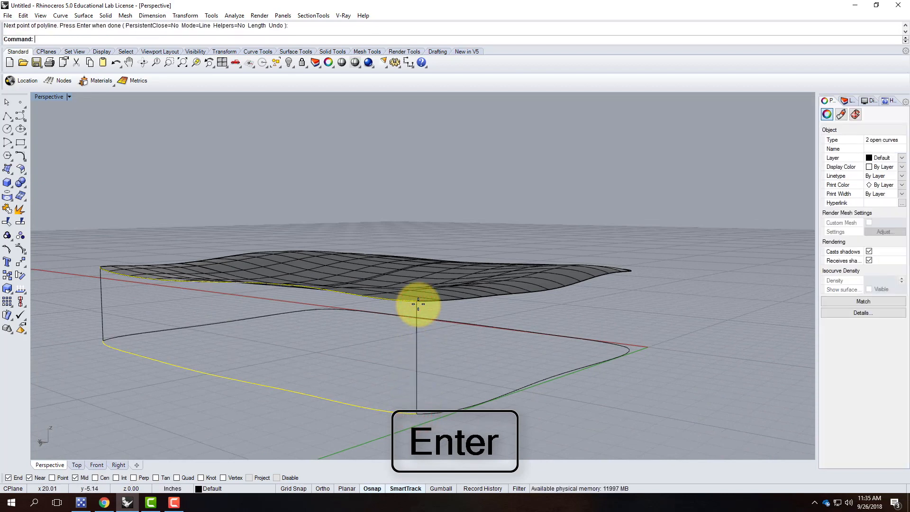
Draw a middle vertical line from the surface edge's midpoint to the bottom curve's midpoint.
click(417, 349)
click(100, 303)
right_drag(132, 344, 283, 353)
scroll(288, 314, down, 6)
right_drag(311, 322, 276, 348)
scroll(336, 323, up, 2)
scroll(336, 323, up, 3)
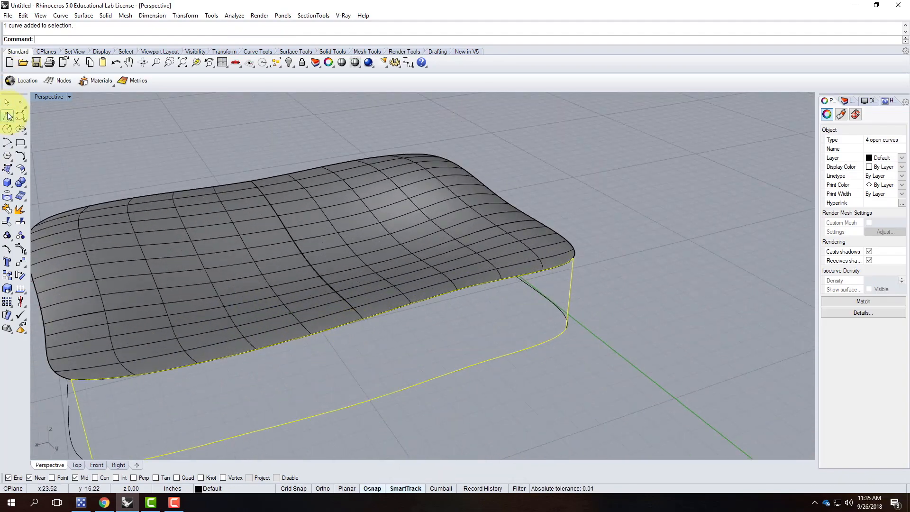
click(363, 318)
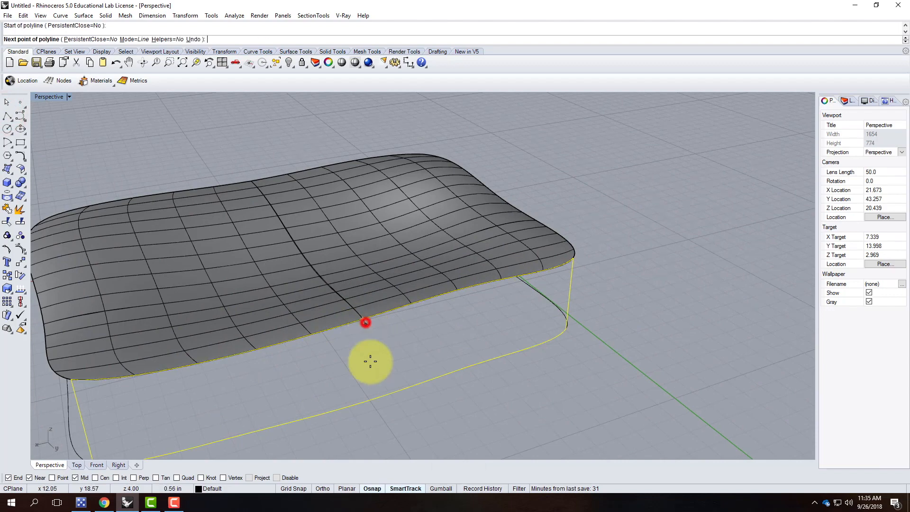
click(371, 402)
key(Return)
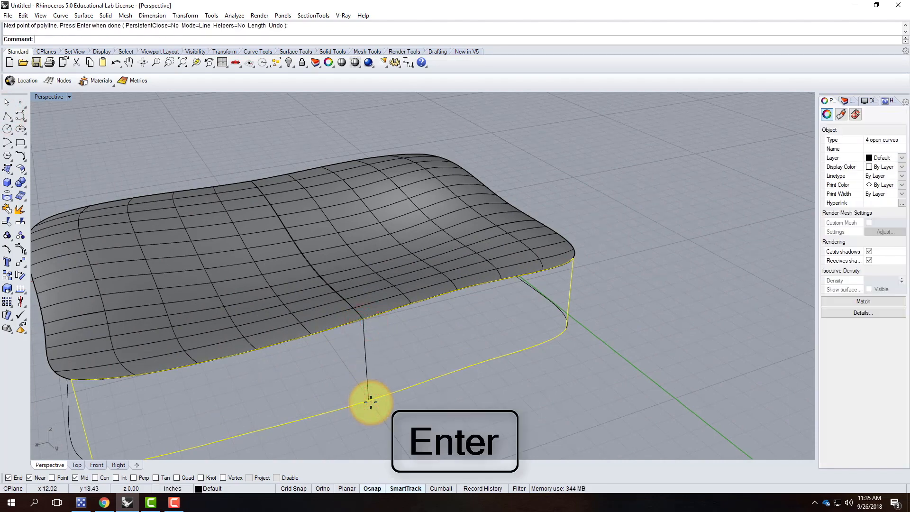
Select the three vertical side lines.
scroll(379, 332, down, 5)
click(434, 383)
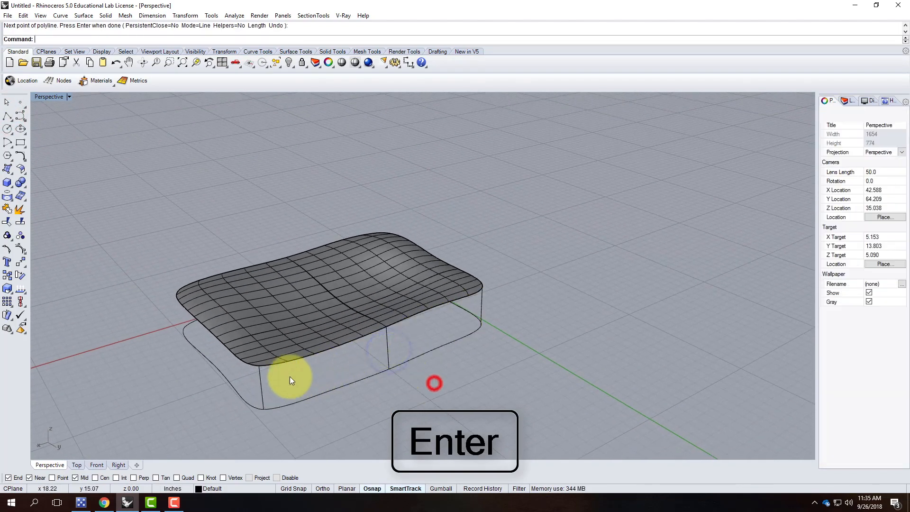
click(262, 384)
shift+click(386, 350)
shift+click(482, 303)
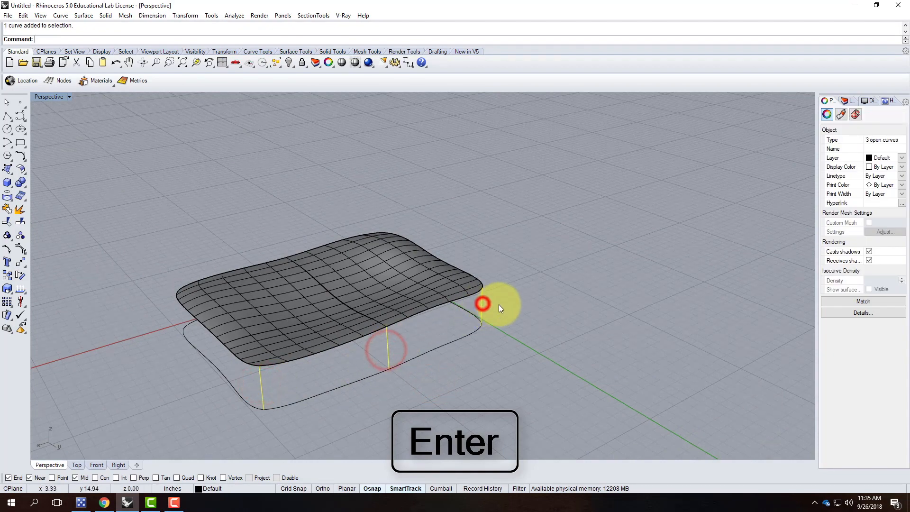
Rebuild the three vertical lines with point count 3 and degree 3.
click(24, 15)
click(37, 246)
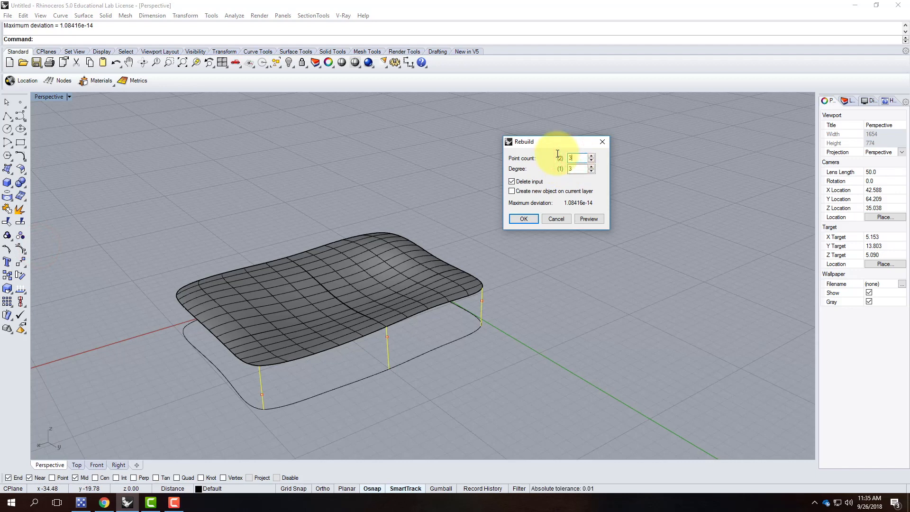
click(528, 219)
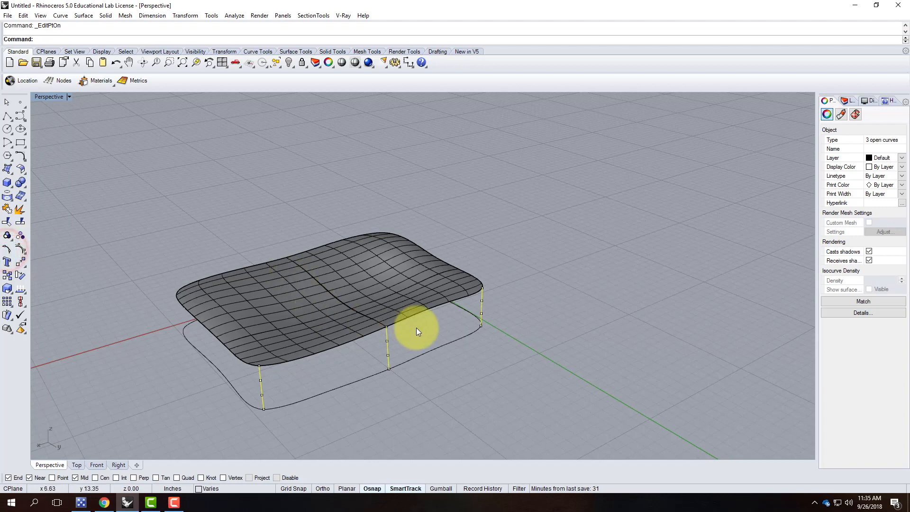
right_drag(485, 374, 479, 311)
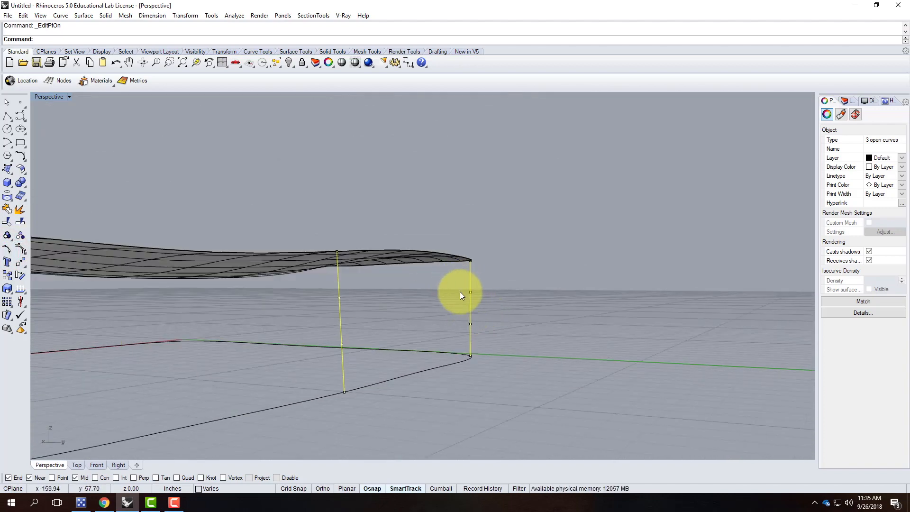
Undo a trial bend of the right side curve and switch to the four-viewport layout.
drag(446, 279, 491, 332)
right_drag(517, 239, 498, 297)
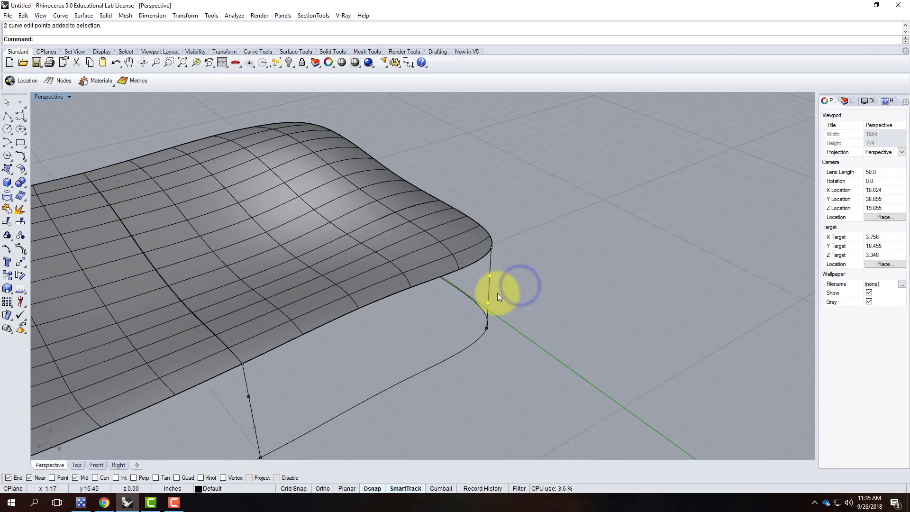
mouse_move(489, 278)
mouse_down()
mouse_move(494, 267)
mouse_move(499, 274)
mouse_up()
key(ctrl+z)
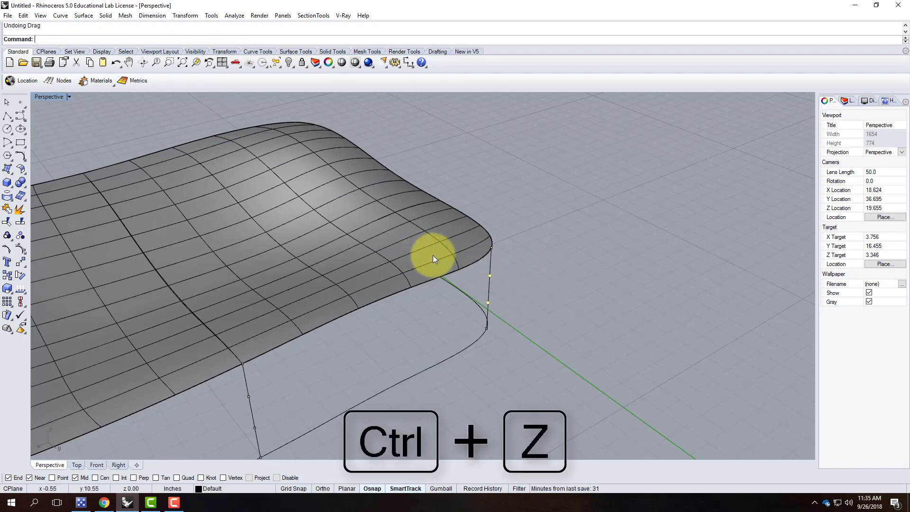
double_click(44, 98)
scroll(235, 125, up, 4)
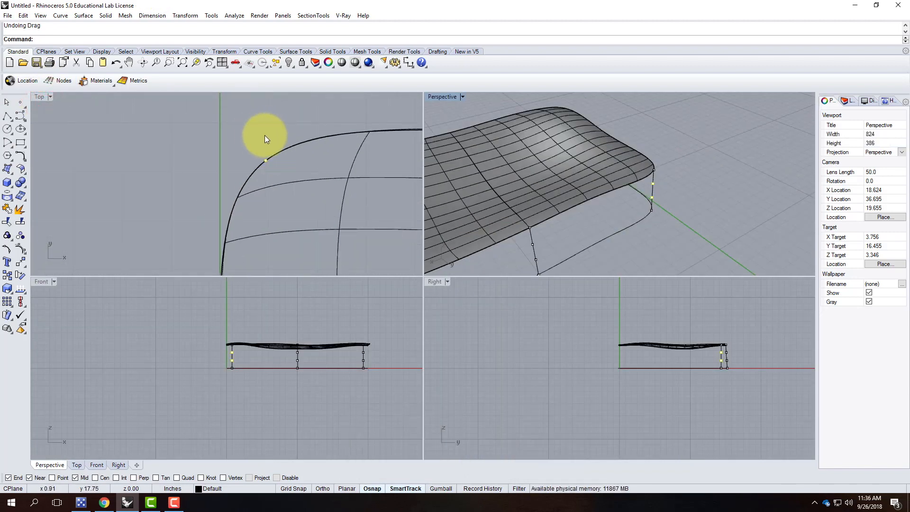
Push the first side curve's middle edit points outward in the Top view.
key(Return)
click(264, 135)
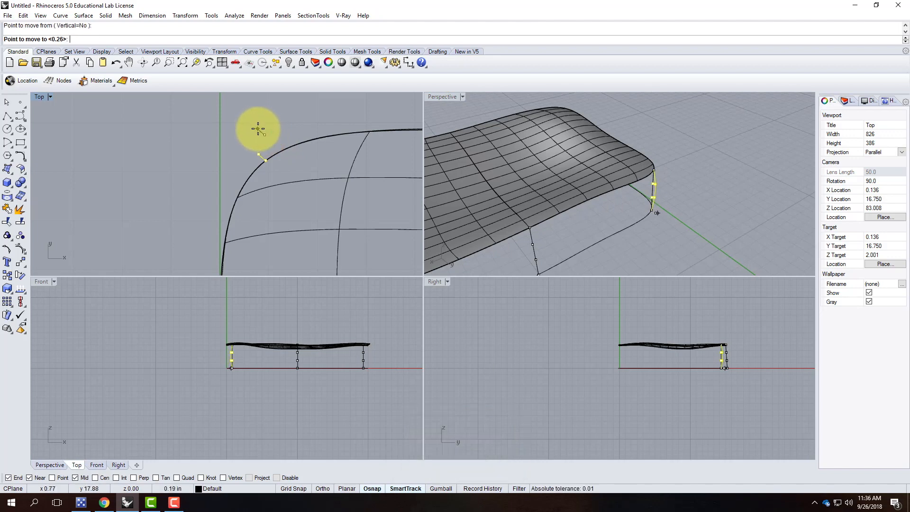
click(258, 127)
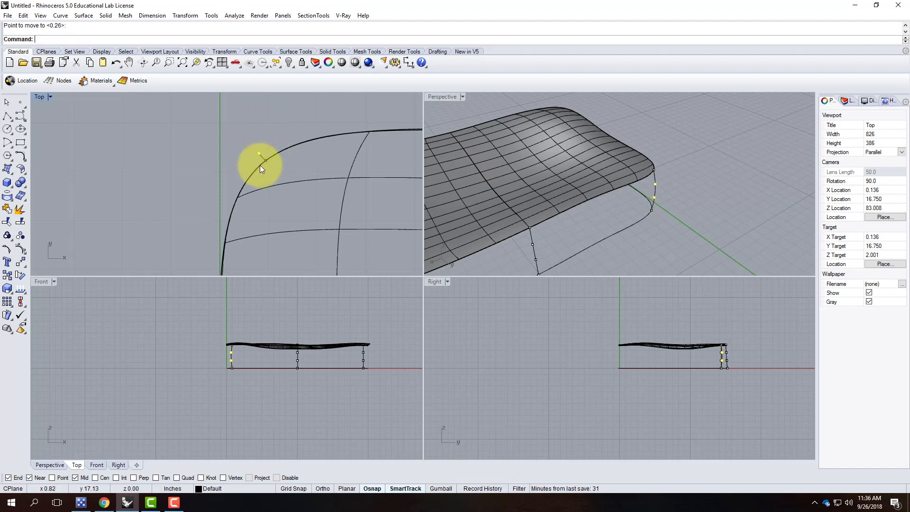
right_drag(696, 174, 551, 179)
scroll(545, 179, up, 2)
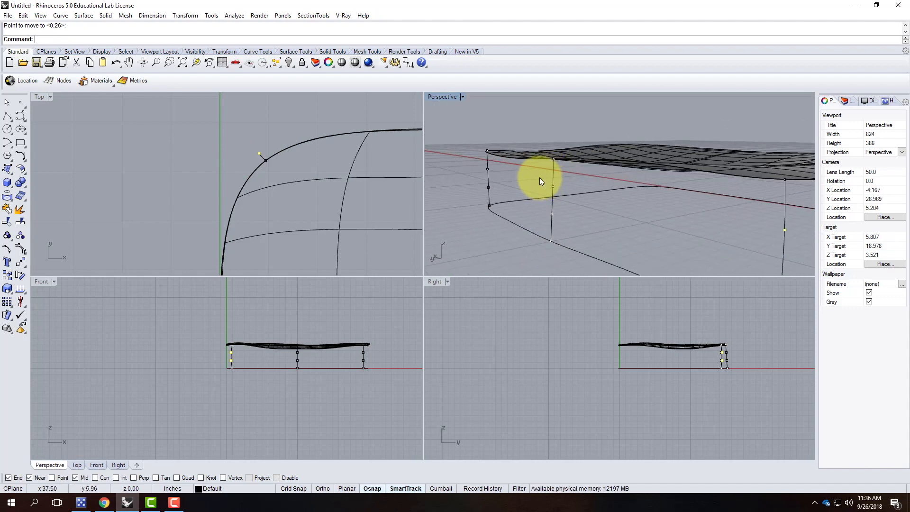
Select another side curve's two middle points and move them outward to bulge it.
drag(568, 217, 568, 218)
scroll(258, 161, down, 5)
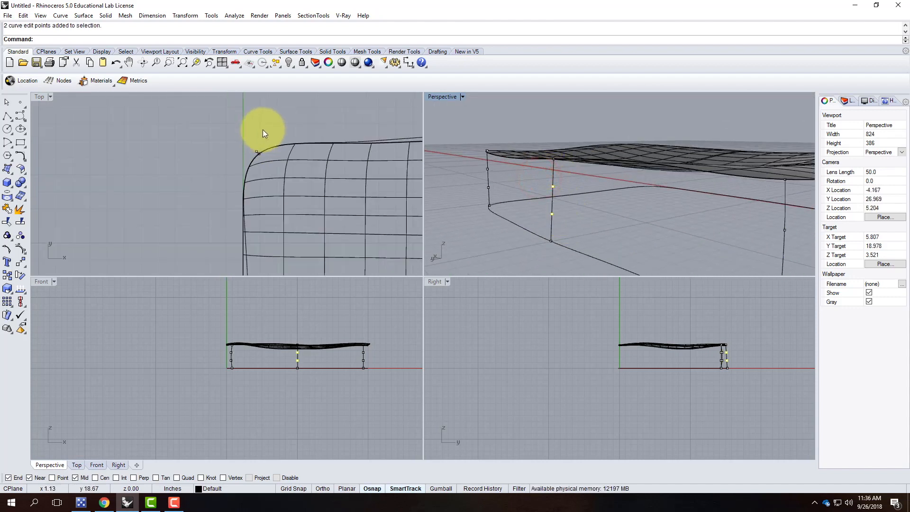
scroll(321, 128, up, 6)
scroll(407, 195, down, 4)
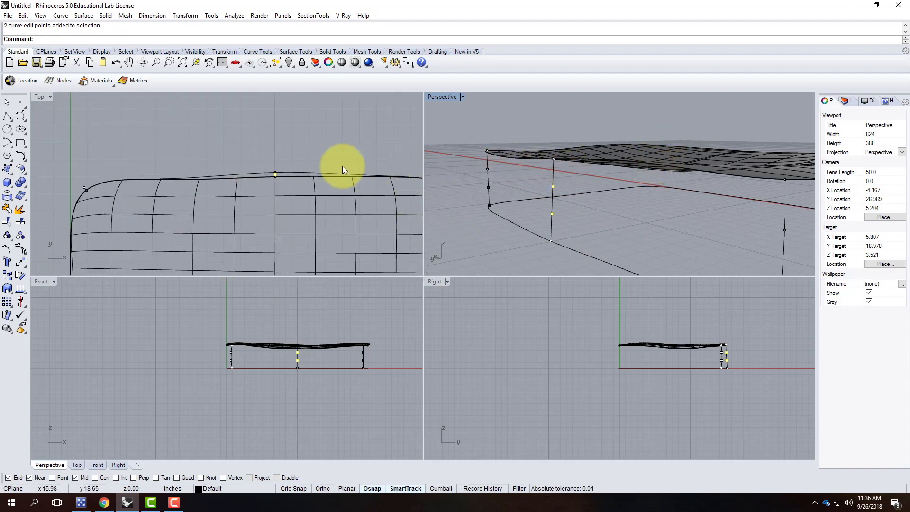
key(Return)
click(347, 153)
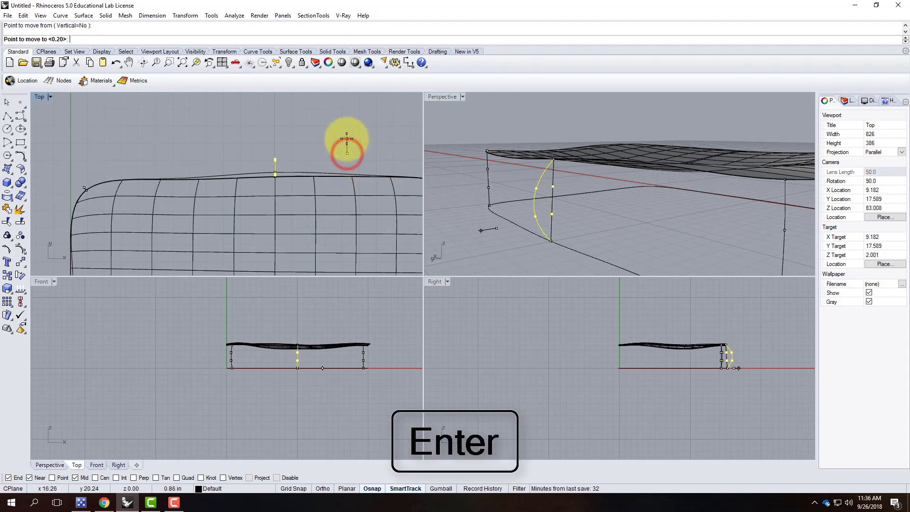
click(348, 143)
scroll(298, 167, down, 3)
scroll(334, 157, up, 3)
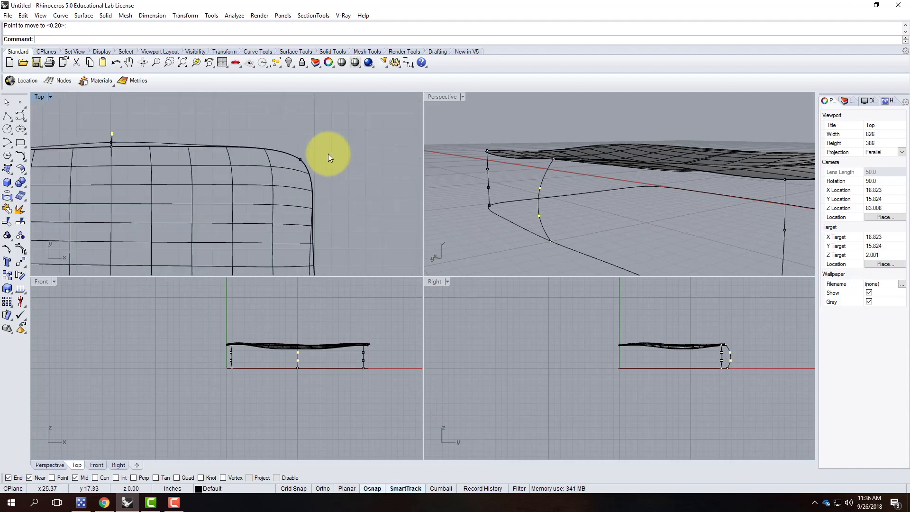
Bow the corner side curve outward by moving its two middle edit points.
drag(306, 151, 326, 172)
key(Return)
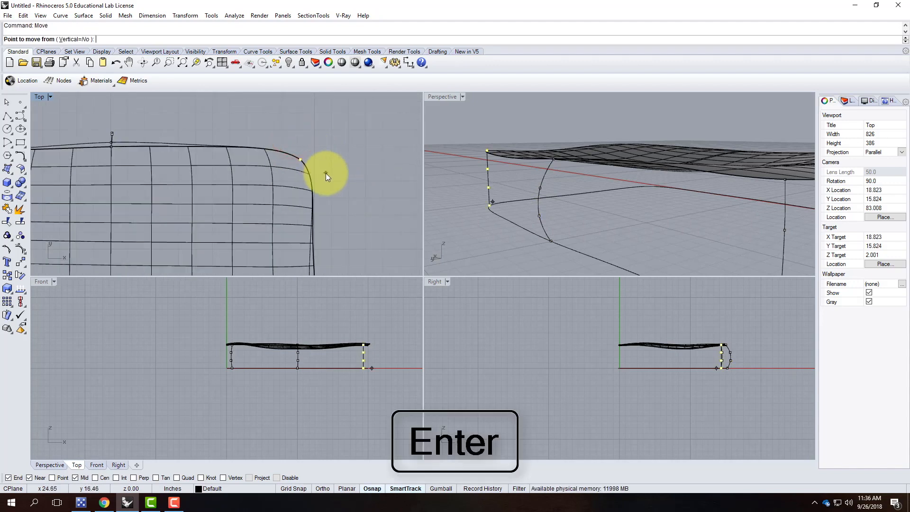
click(330, 163)
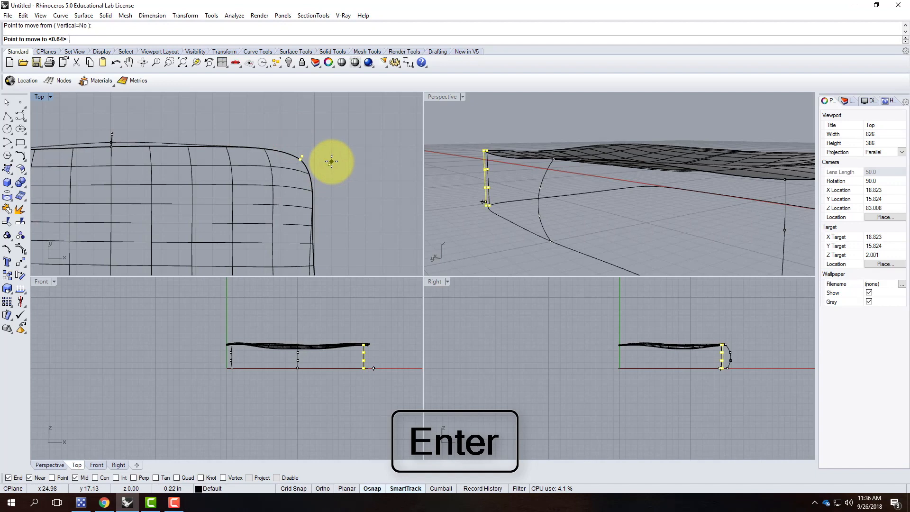
key(Escape)
drag(471, 156, 500, 197)
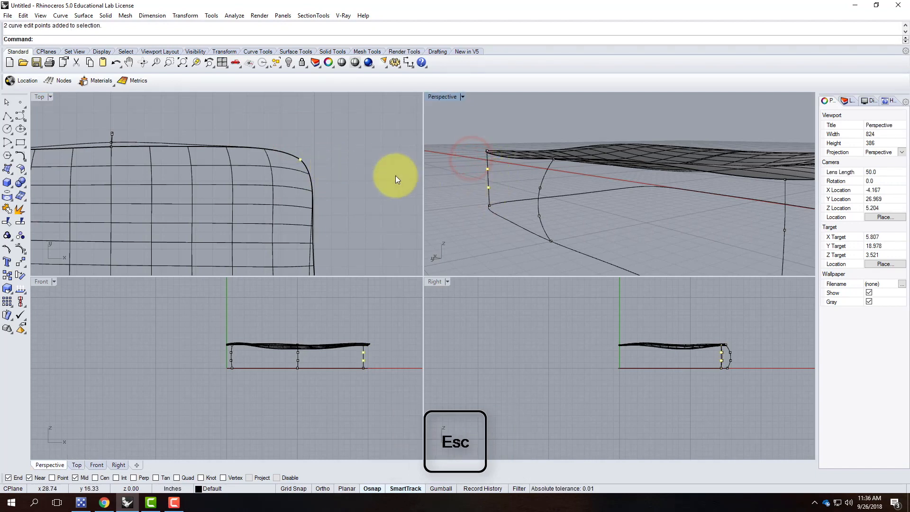
key(Return)
click(373, 162)
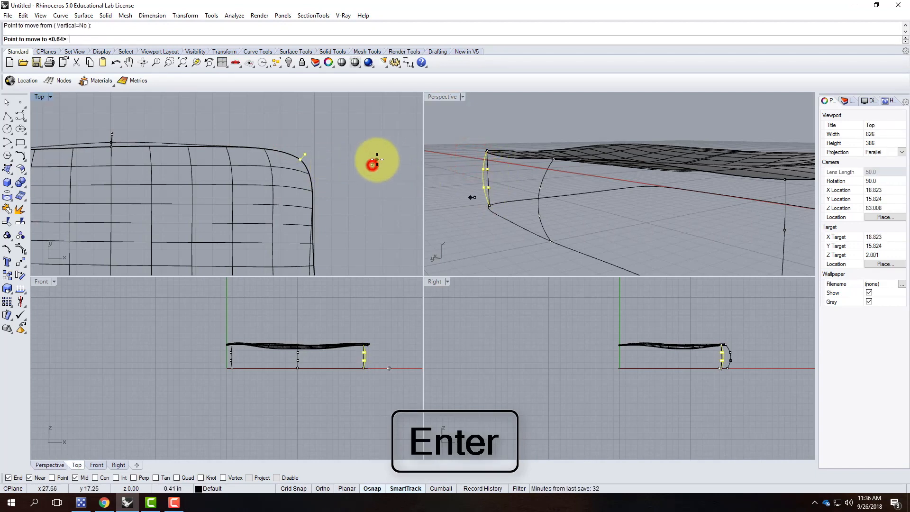
click(374, 161)
key(Escape)
right_drag(440, 145, 514, 167)
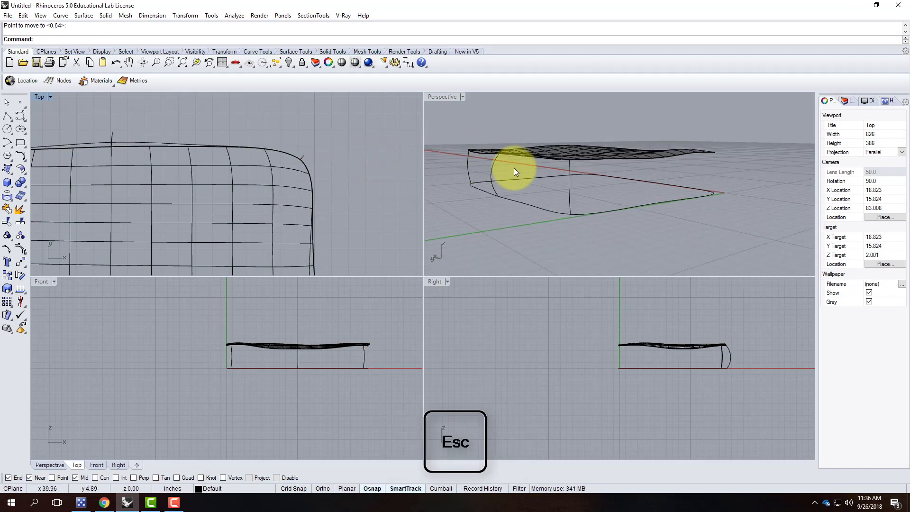
click(7, 116)
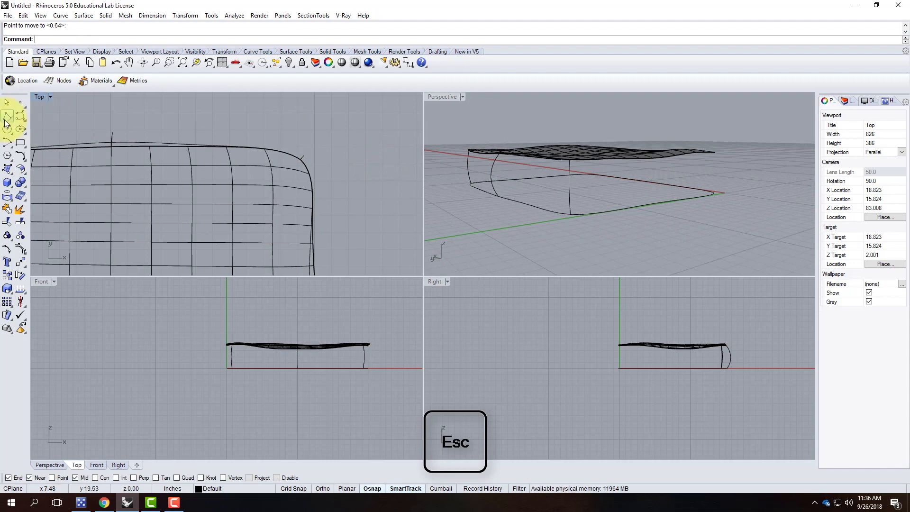
Draw two vertical lines from the top surface's open corners down to the bottom outline corners.
right_drag(630, 168, 482, 186)
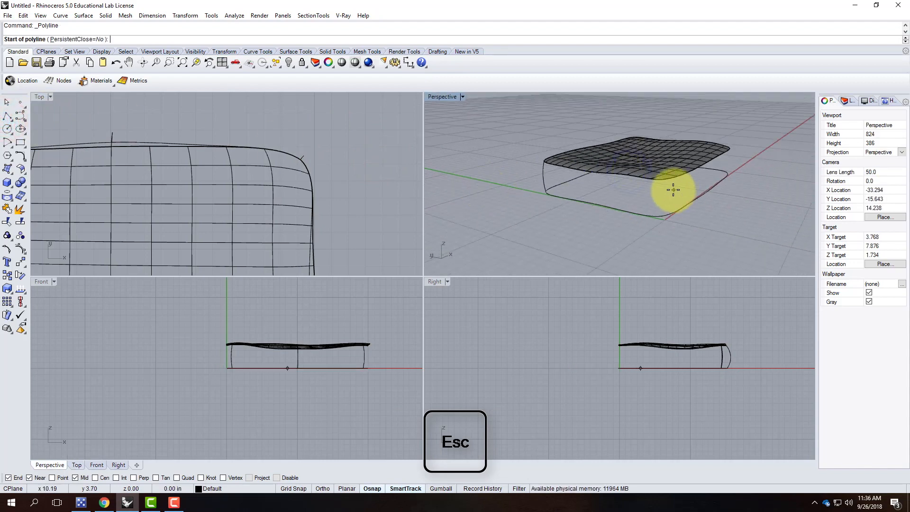
click(662, 181)
click(661, 216)
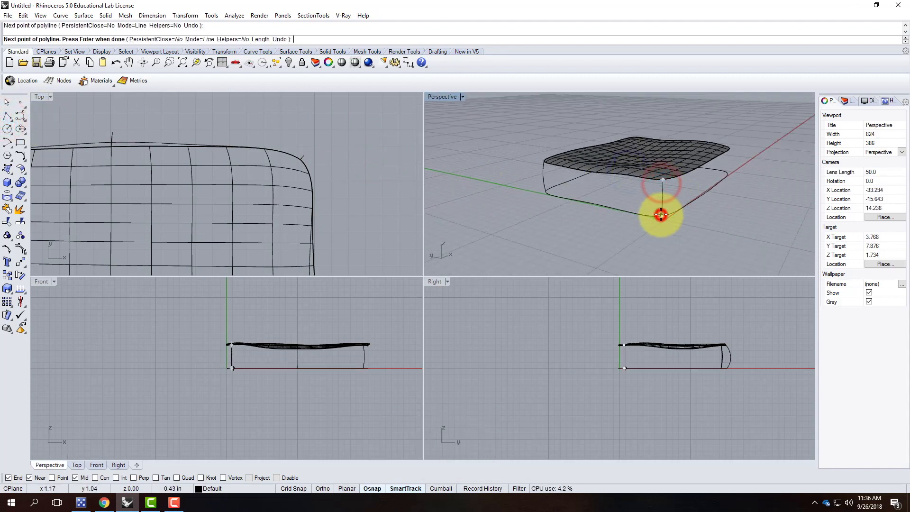
key(Return)
right_drag(743, 148, 729, 149)
key(Return)
click(732, 149)
click(733, 174)
key(Return)
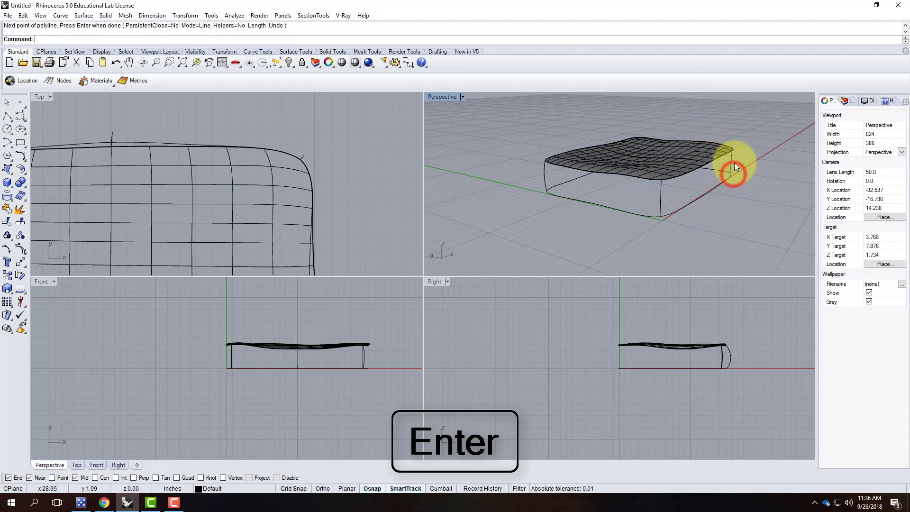
Select both new corner lines and run Rebuild on them.
click(732, 164)
shift+click(658, 198)
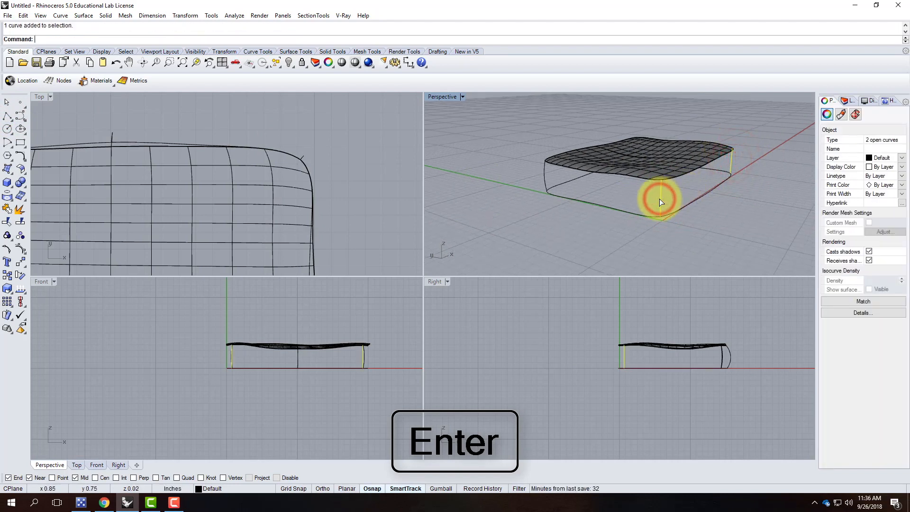
text(Re)
key(Return)
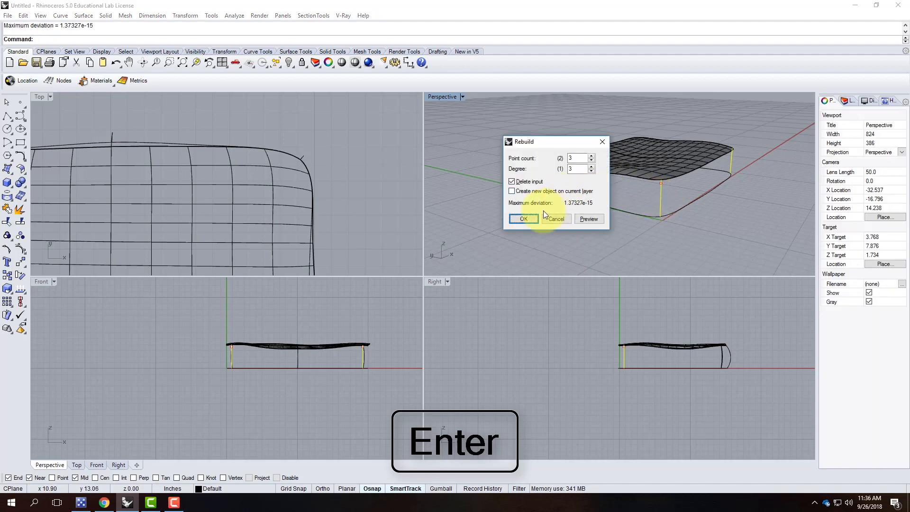
Rebuild both corner lines at 3 points, degree 3, and push one curve's middle points outward.
click(527, 219)
click(8, 247)
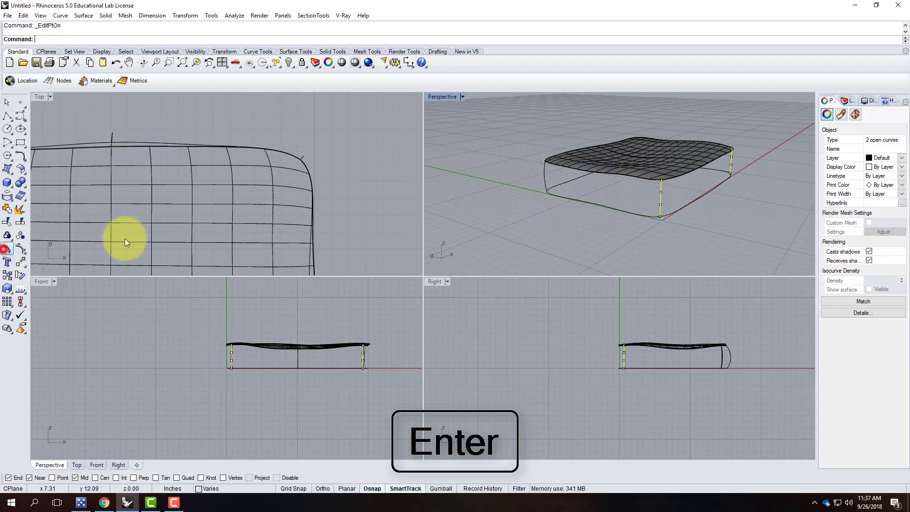
click(653, 190)
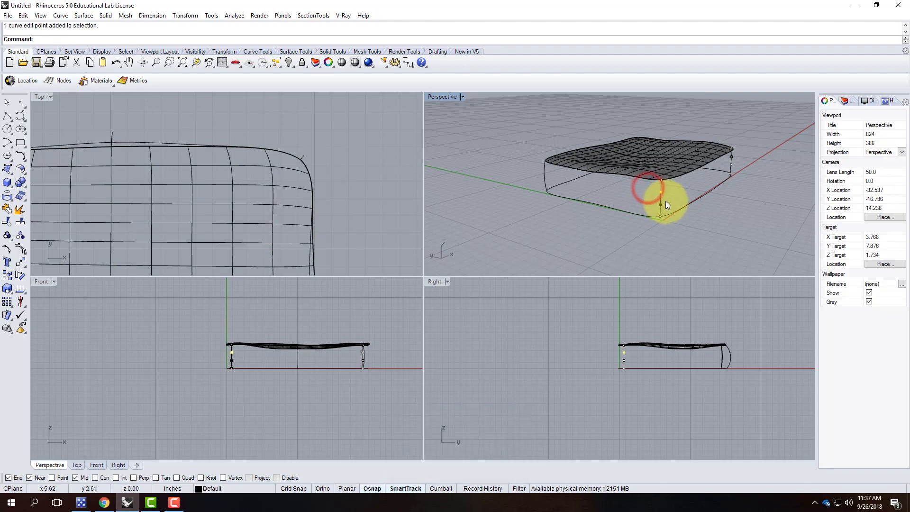
shift+click(663, 207)
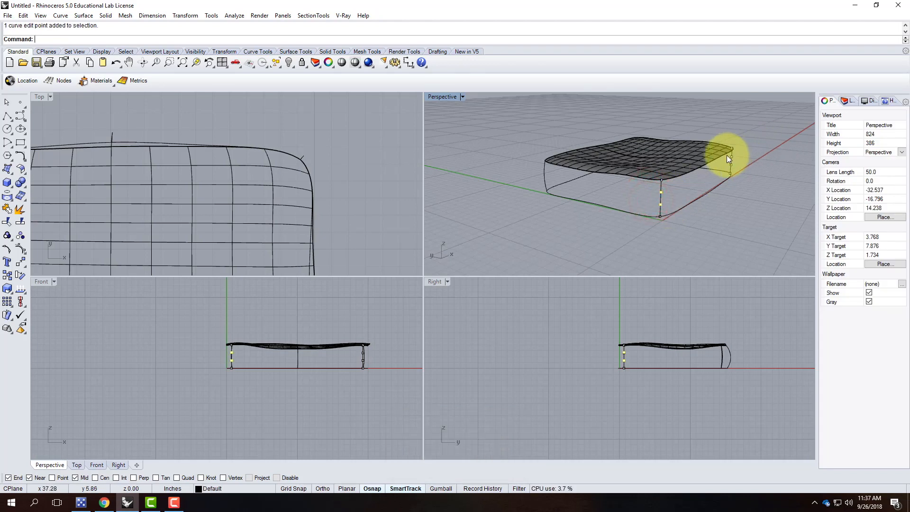
scroll(738, 163, up, 5)
shift+drag(739, 151, 715, 175)
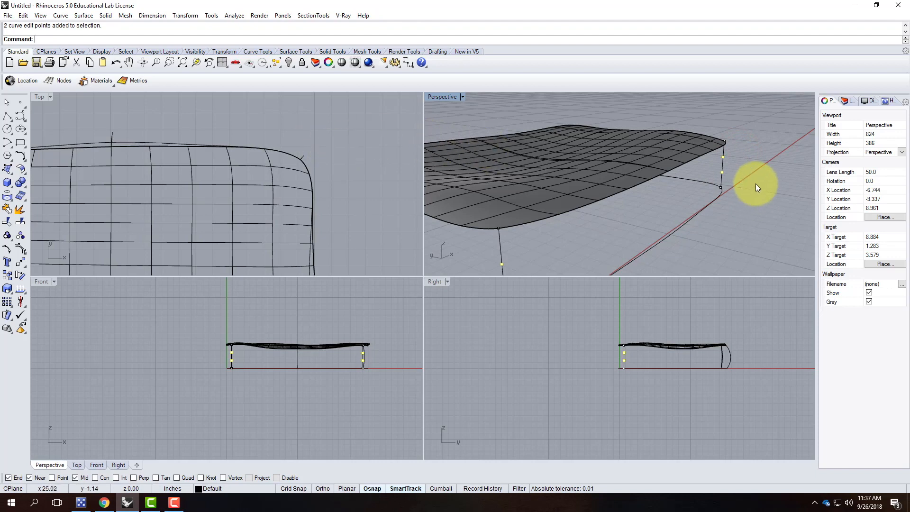
drag(715, 156, 742, 175)
scroll(365, 143, down, 4)
scroll(327, 185, up, 7)
scroll(327, 207, up, 2)
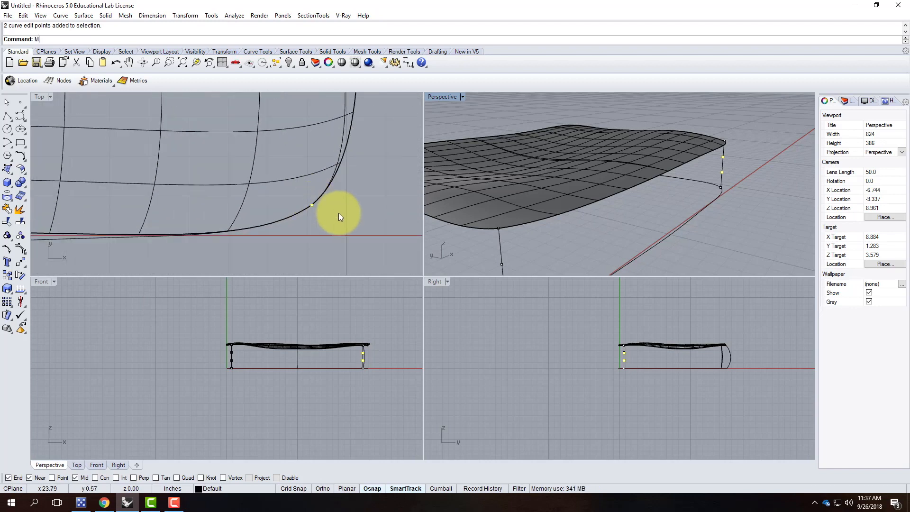
key(Return)
click(341, 216)
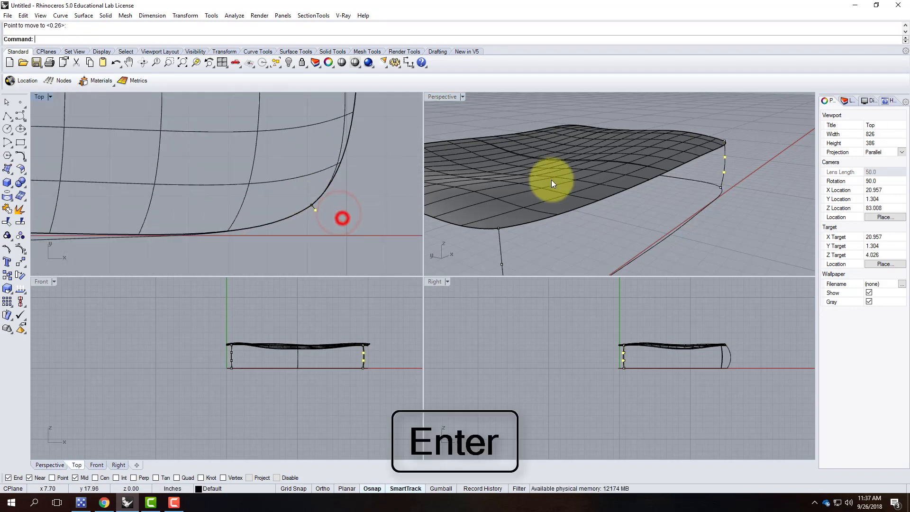
Select two edit points on the other corner curve and start moving them outward.
right_drag(741, 149, 627, 173)
drag(612, 154, 680, 221)
scroll(364, 185, down, 5)
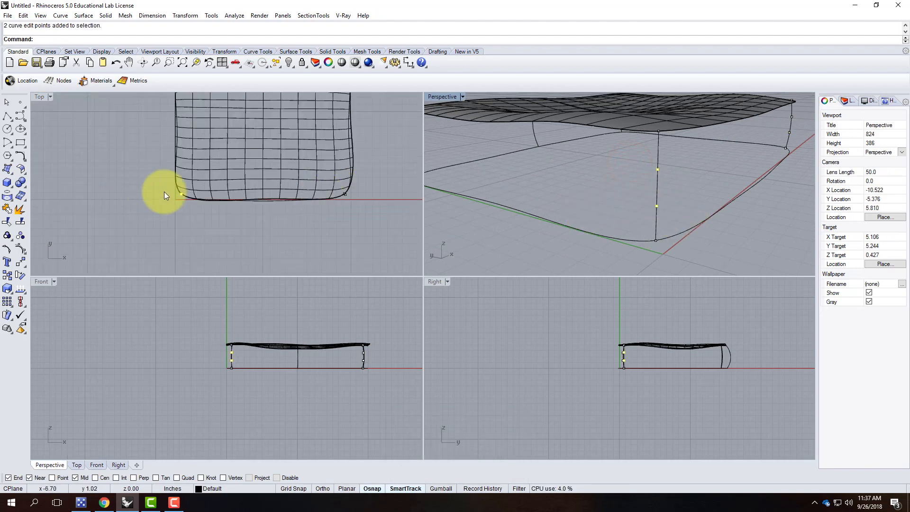
scroll(166, 192, up, 5)
key(Return)
click(161, 211)
key(Escape)
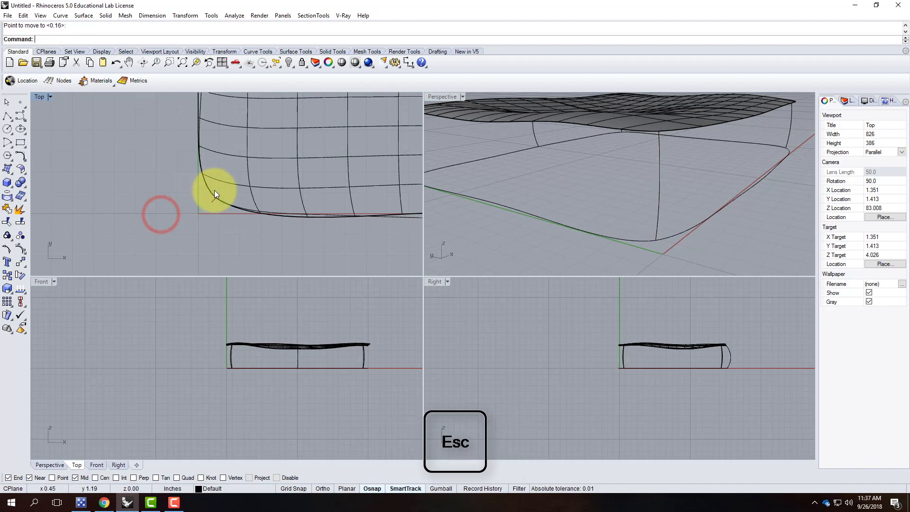
Maximize the Perspective view and select the three vertical side curves of one cushion side.
double_click(439, 99)
scroll(307, 284, down, 9)
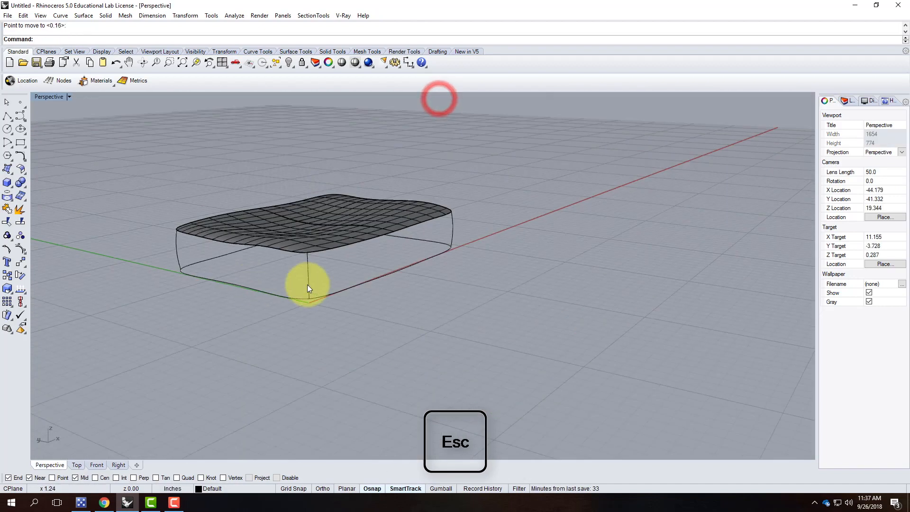
right_drag(427, 283, 313, 293)
right_drag(548, 233, 311, 271)
scroll(545, 327, up, 5)
scroll(332, 297, down, 3)
scroll(311, 309, up, 4)
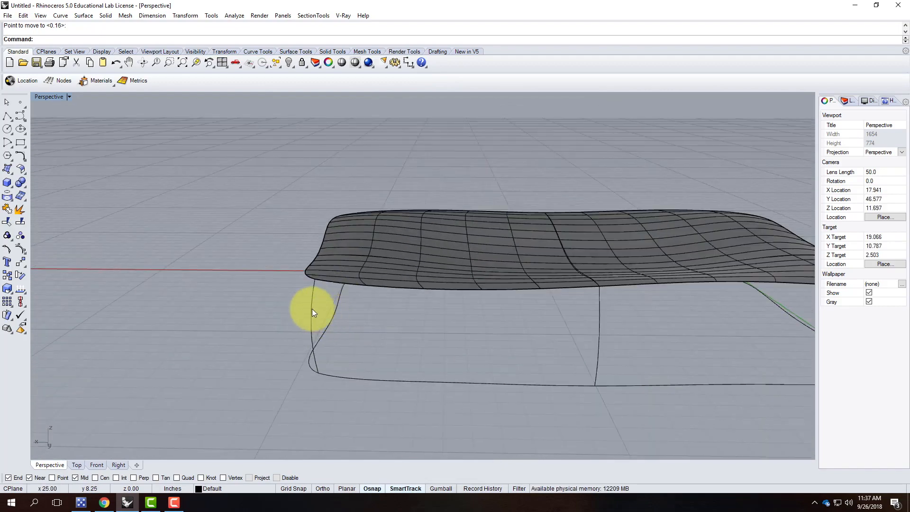
click(312, 308)
shift+click(599, 334)
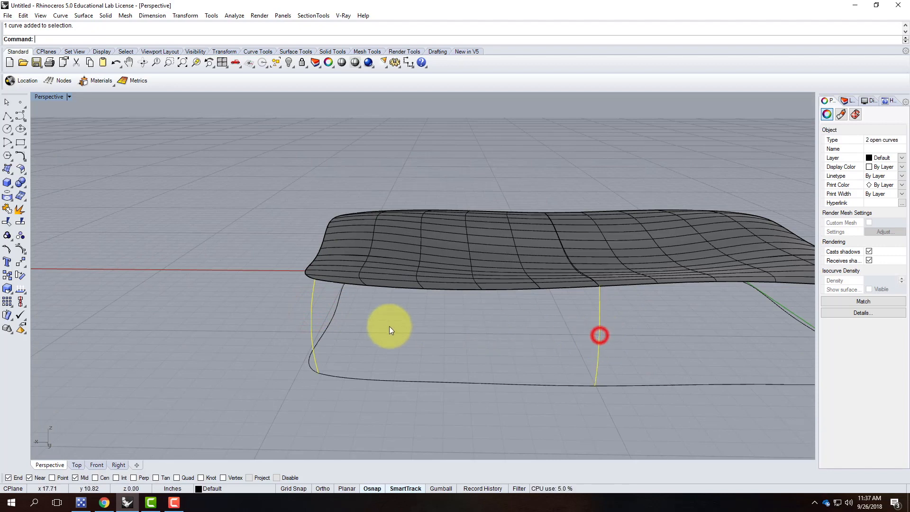
scroll(579, 334, down, 3)
scroll(562, 313, up, 2)
shift+click(561, 309)
Add the bottom curve and the top surface's lower edge curve to the selection.
scroll(525, 365, down, 3)
scroll(524, 365, up, 3)
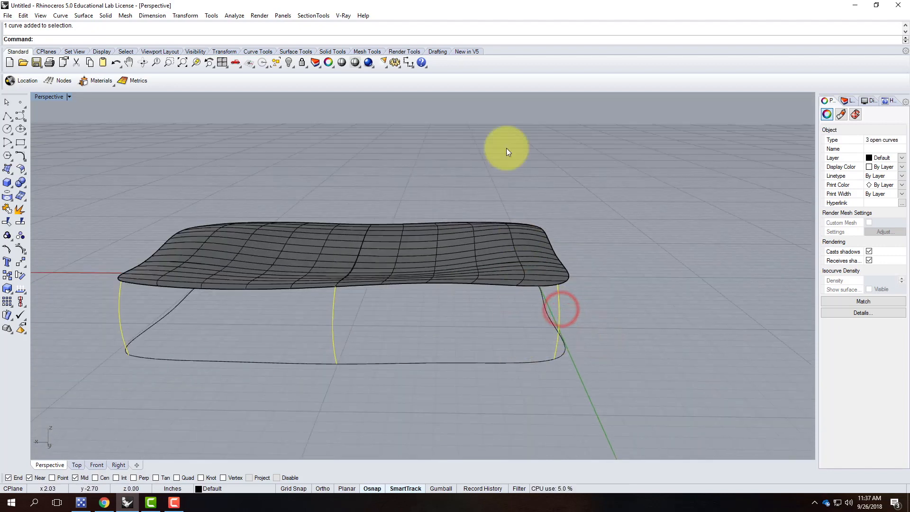
shift+click(422, 362)
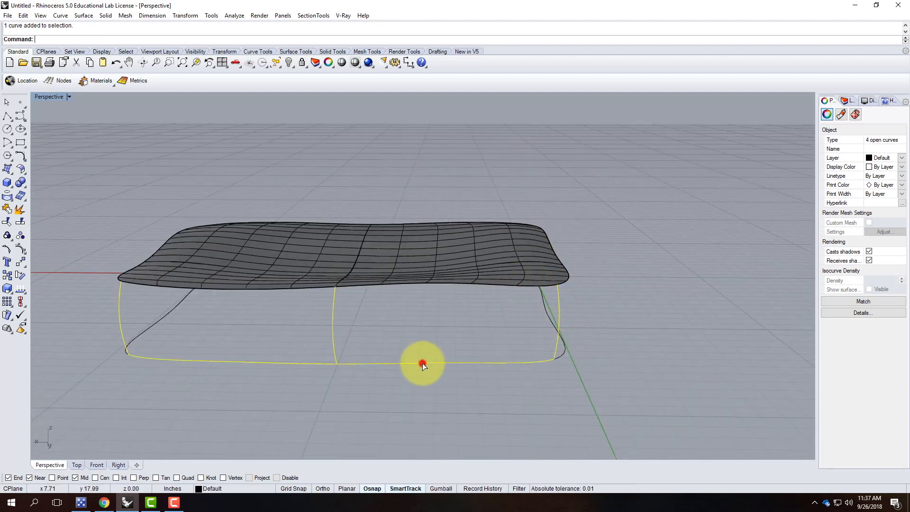
shift+click(419, 282)
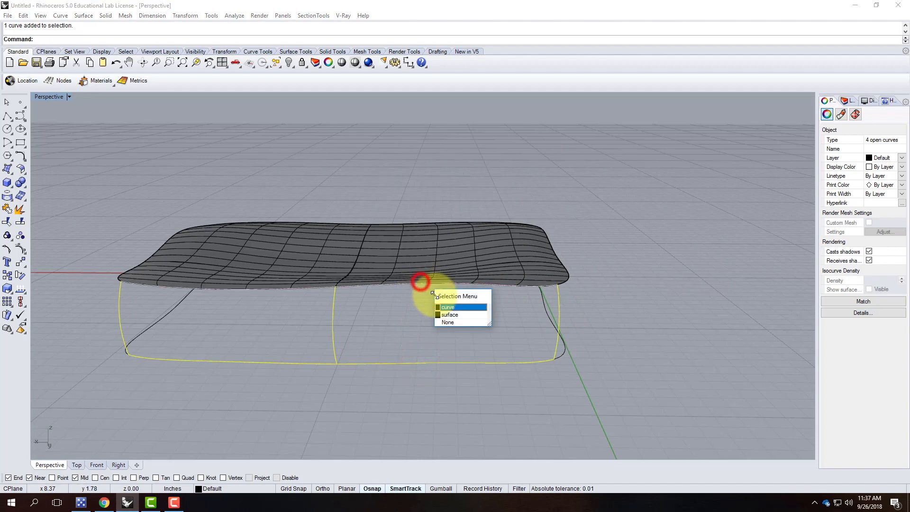
click(463, 307)
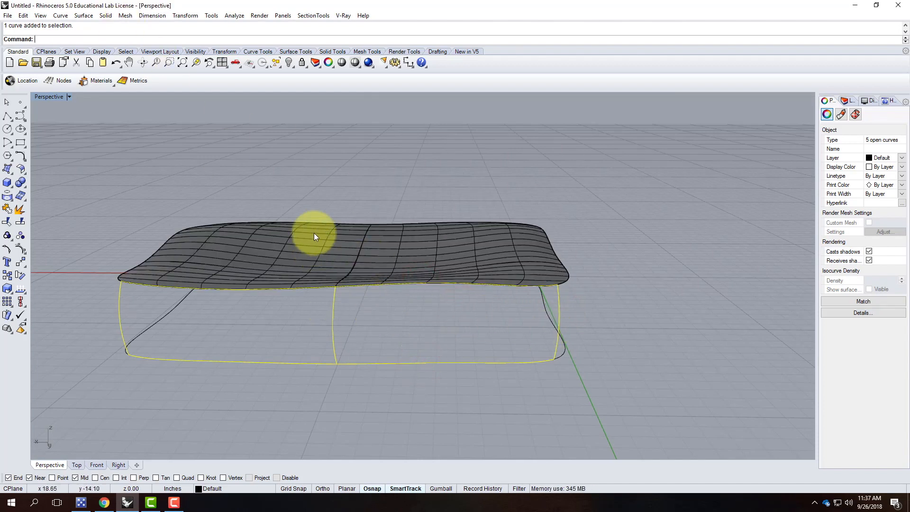
Create a Curve Network surface from the selected curves to form the first side wall.
click(60, 15)
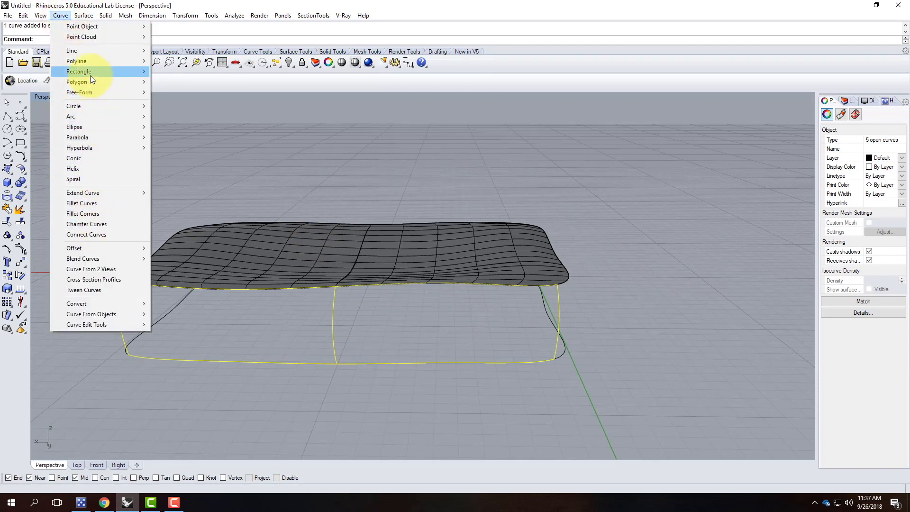
click(83, 15)
click(96, 92)
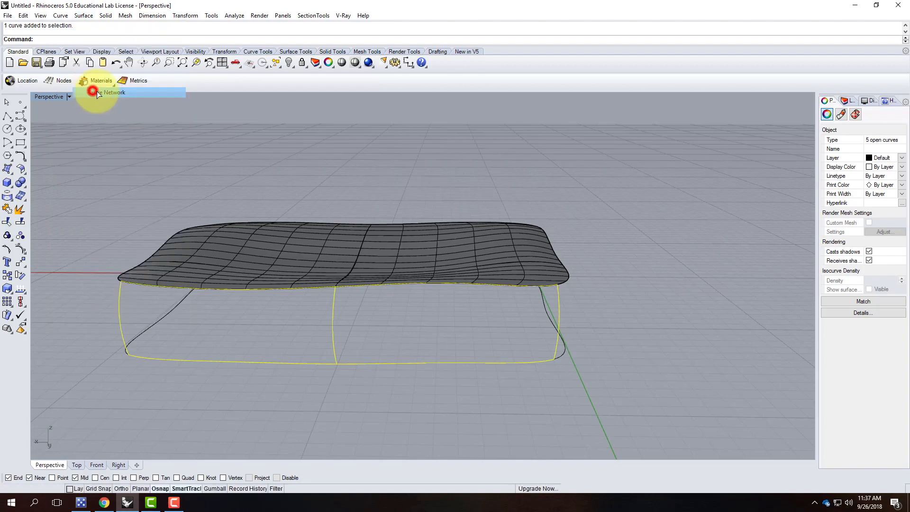
click(730, 232)
mouse_move(665, 318)
right_down()
mouse_move(553, 317)
mouse_move(564, 311)
right_up()
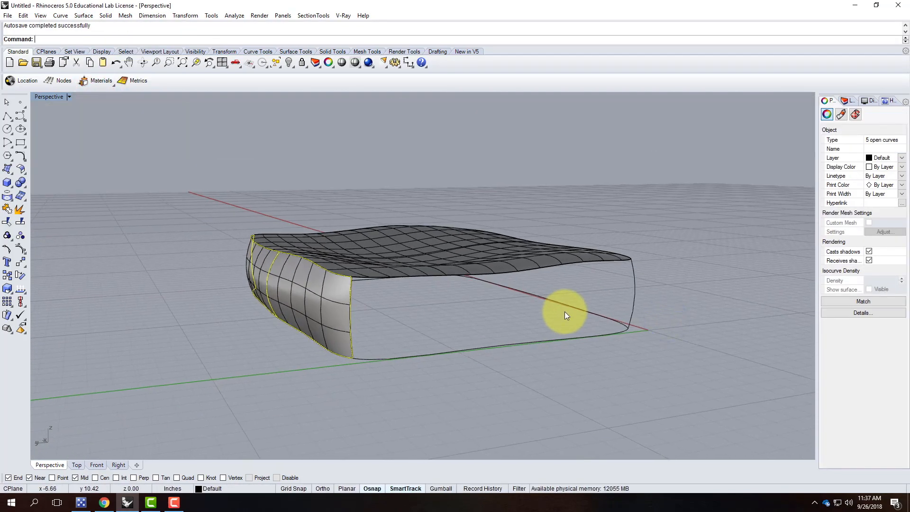
Build a network wall from the existing wall's edge, top surface edge, bottom and right vertical curves.
click(517, 356)
click(350, 309)
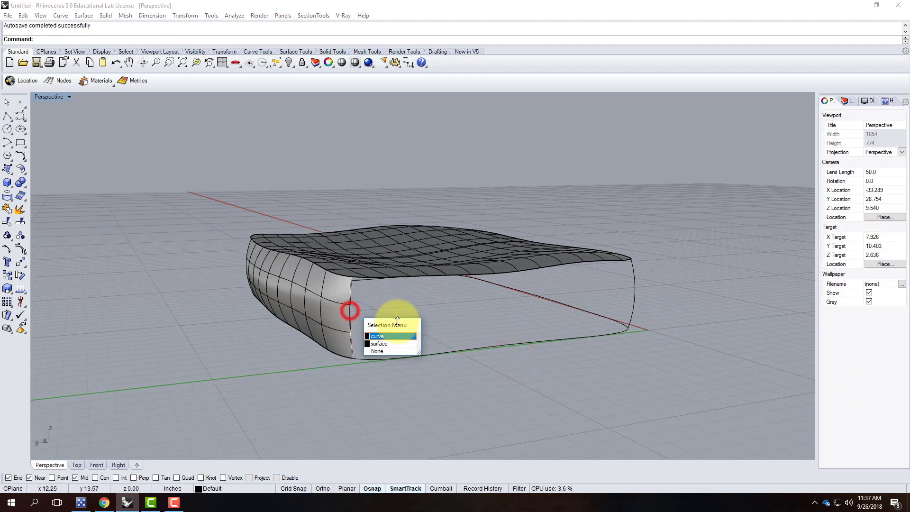
click(403, 337)
click(427, 274)
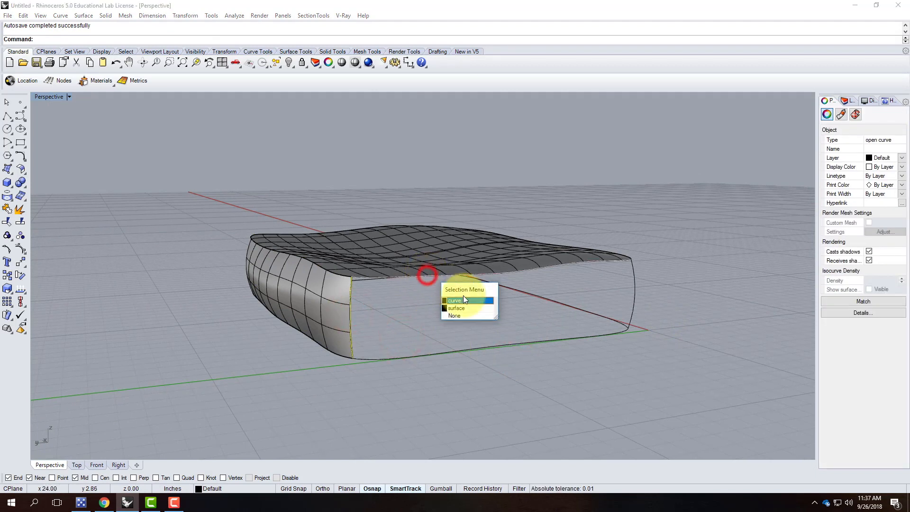
click(464, 301)
click(464, 346)
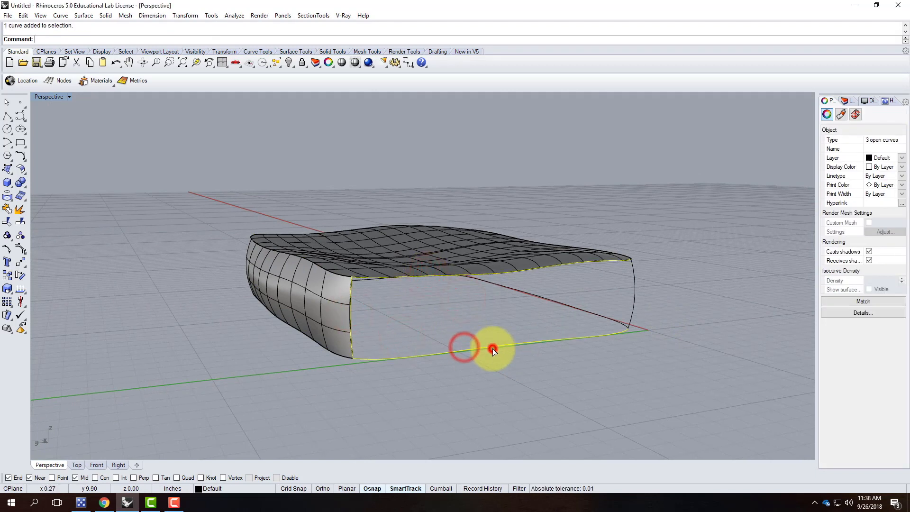
click(493, 348)
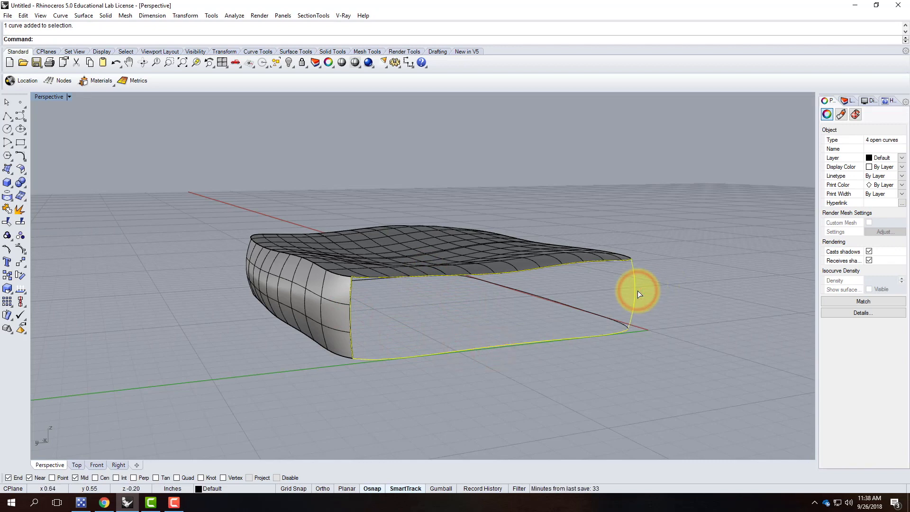
key(Return)
click(741, 236)
Build another network wall from the adjacent wall edge, top surface edge and bottom curve.
right_drag(725, 262, 414, 380)
click(414, 380)
click(360, 365)
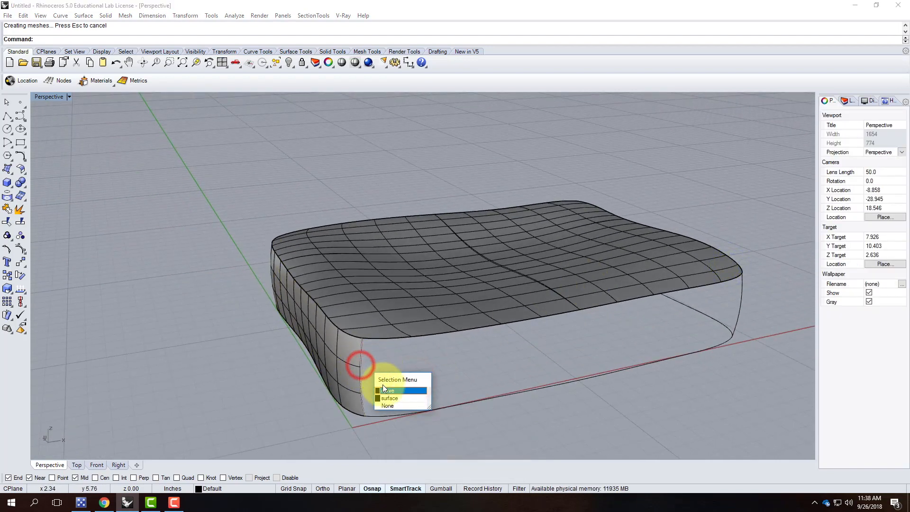
click(385, 390)
shift+click(386, 340)
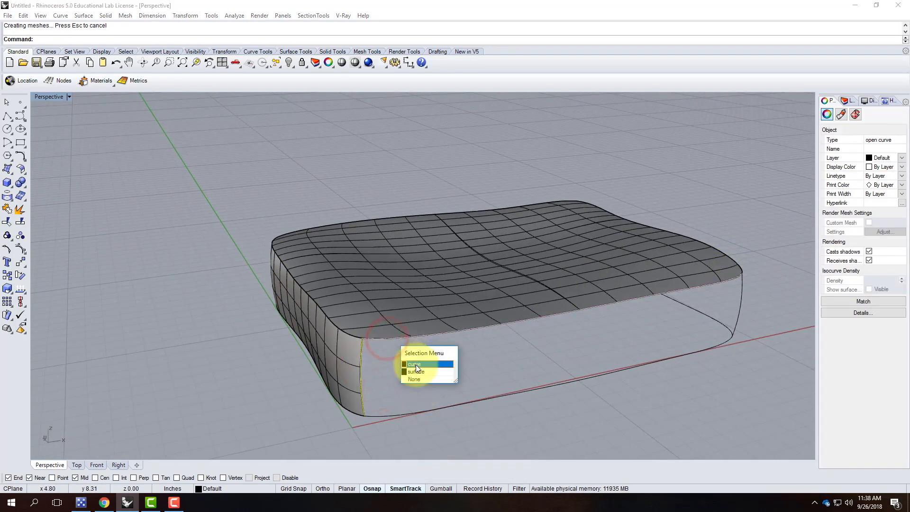
click(416, 364)
shift+click(412, 411)
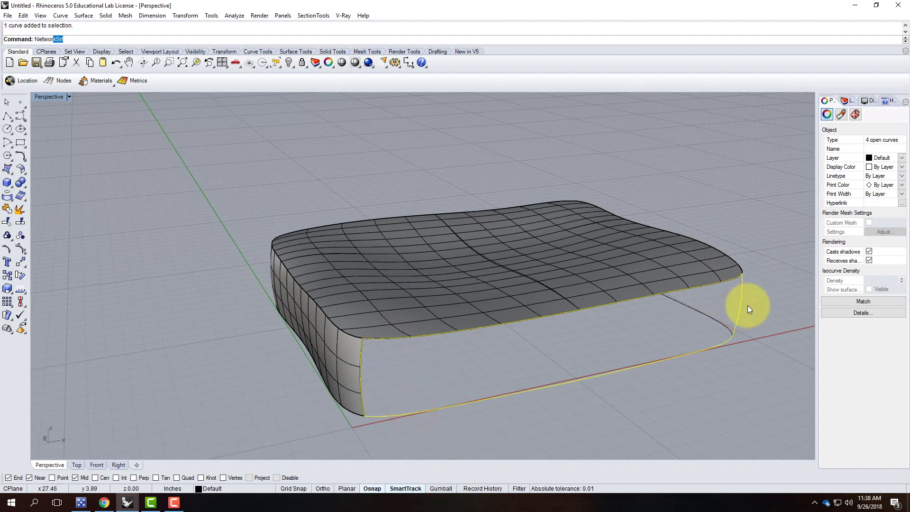
key(Return)
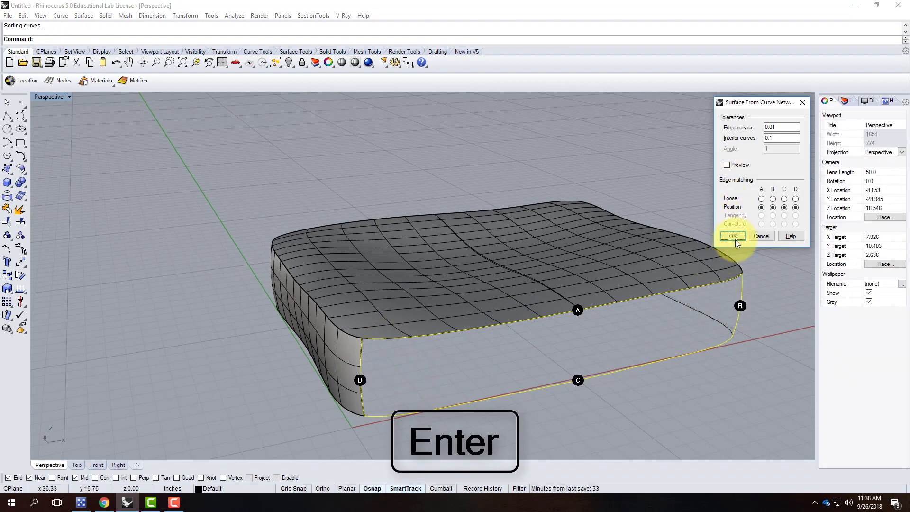
click(734, 237)
right_drag(758, 311, 352, 345)
Fill the last open side with NetworkSrf using both neighbouring wall edges, top edge and bottom curve.
click(326, 337)
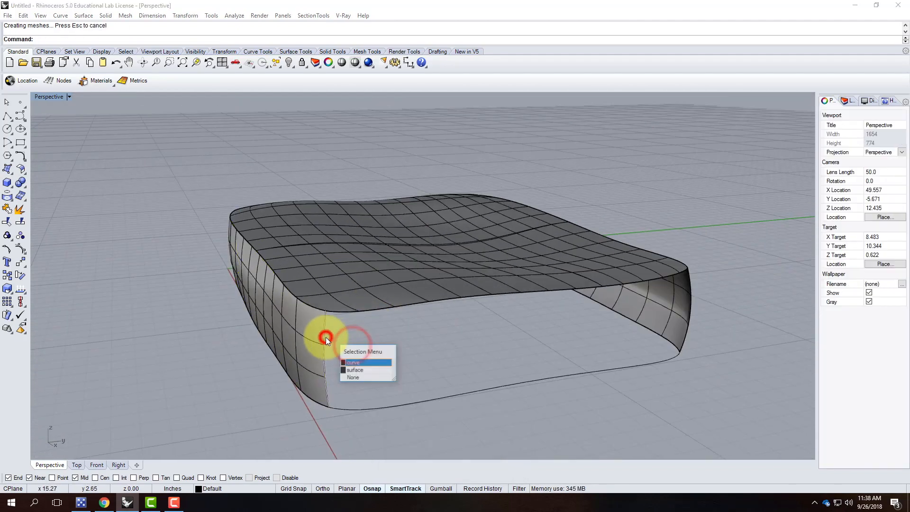
click(354, 362)
shift+click(353, 314)
shift+click(690, 307)
shift+click(650, 365)
text(NetworkSrf)
key(Return)
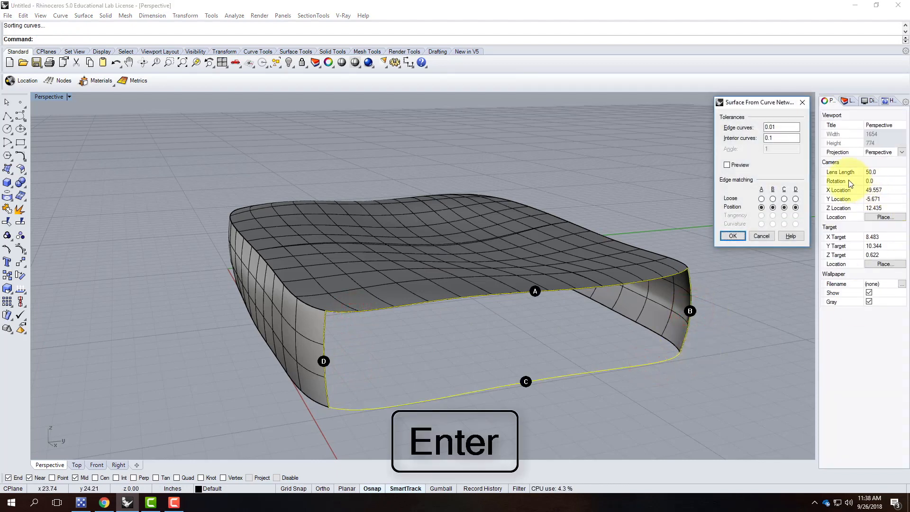
click(735, 236)
click(601, 381)
right_drag(600, 381, 606, 351)
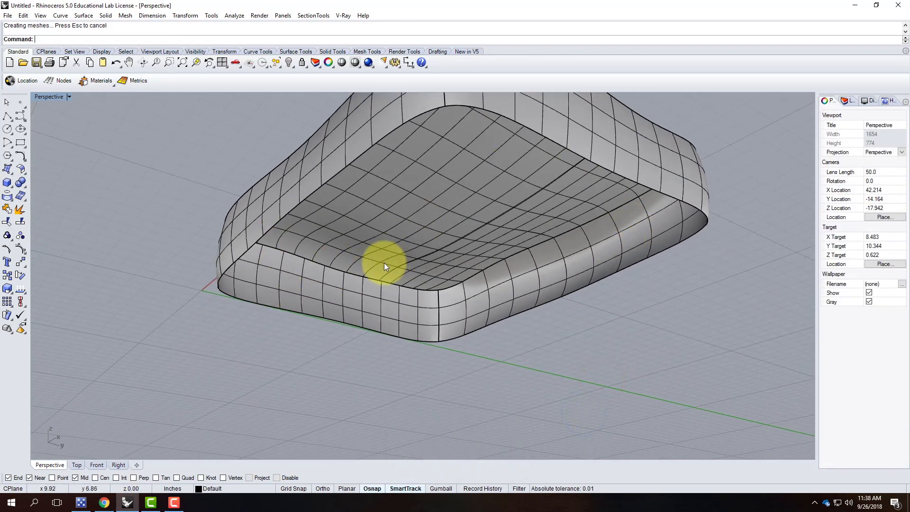
Select the four bottom edge curves around the cushion's open underside.
click(305, 198)
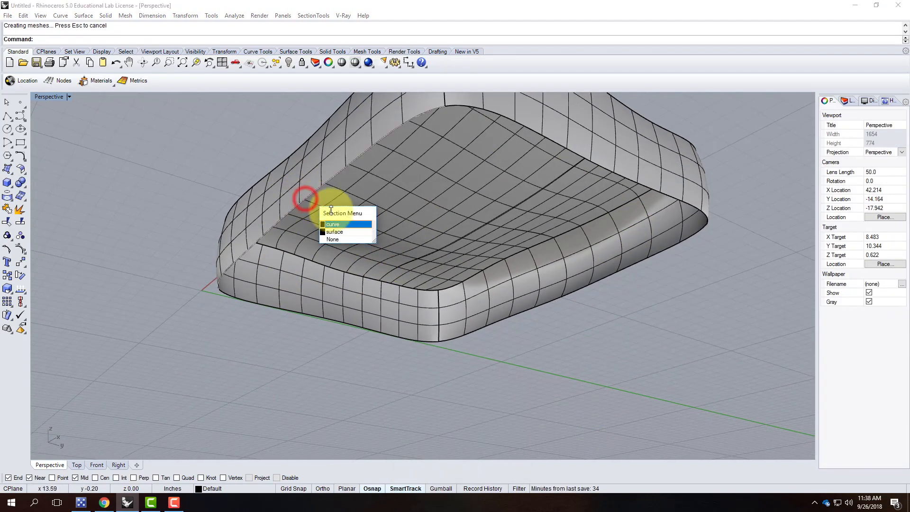
click(333, 229)
click(341, 189)
click(331, 178)
click(355, 203)
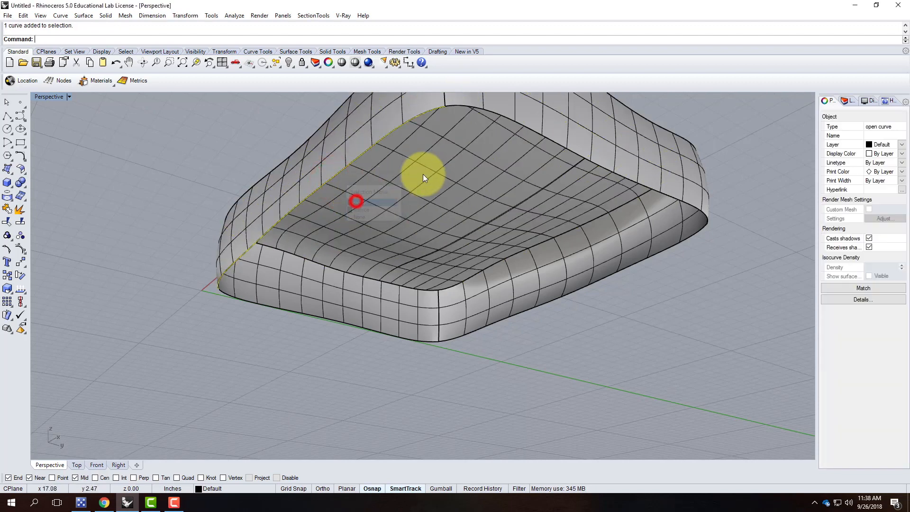
click(462, 107)
click(489, 131)
click(614, 274)
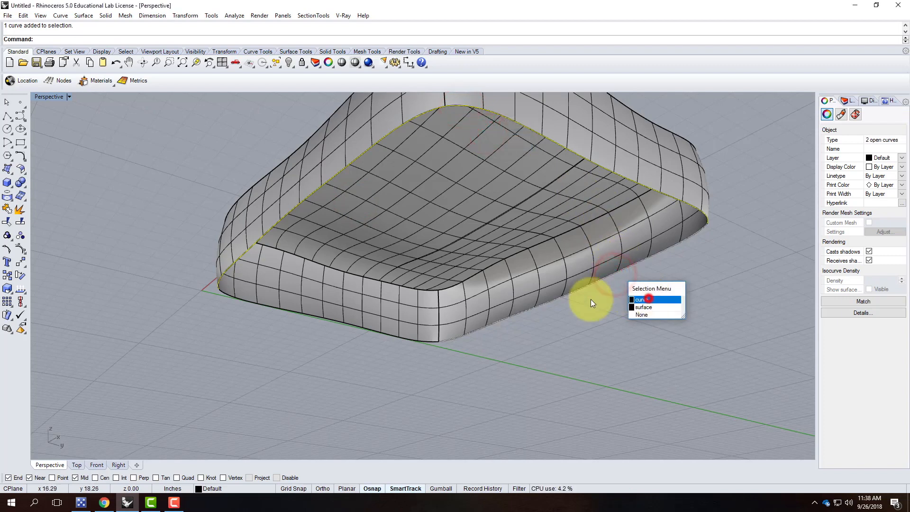
click(646, 297)
click(349, 325)
click(388, 349)
Create the bottom network surface from those edges and orbit back toward the top.
key(Return)
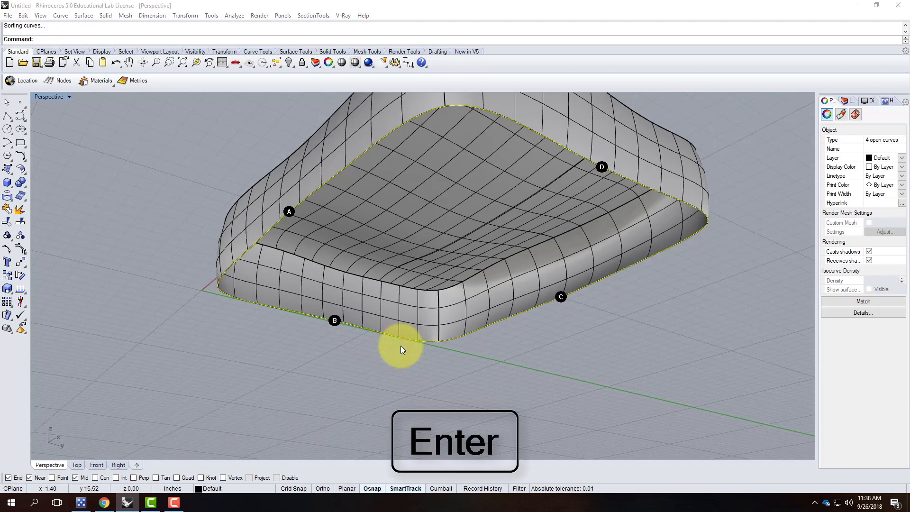
click(744, 235)
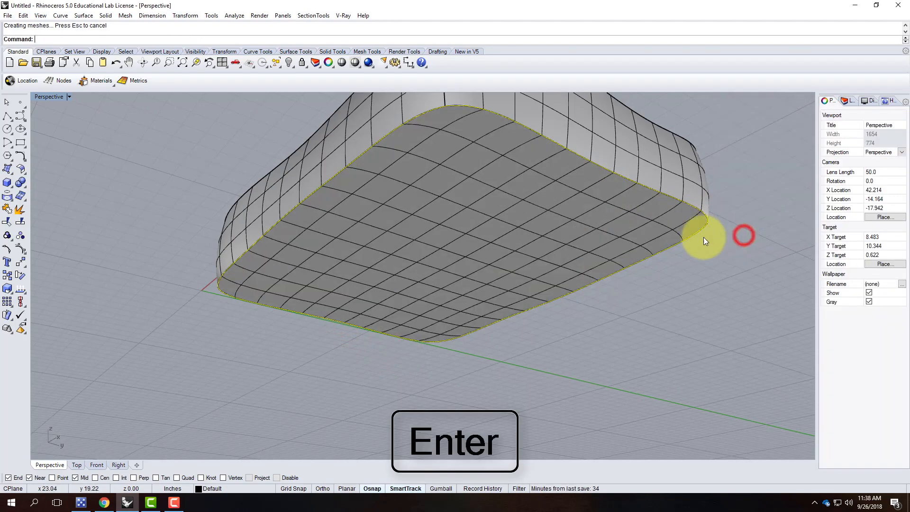
right_drag(402, 232, 413, 299)
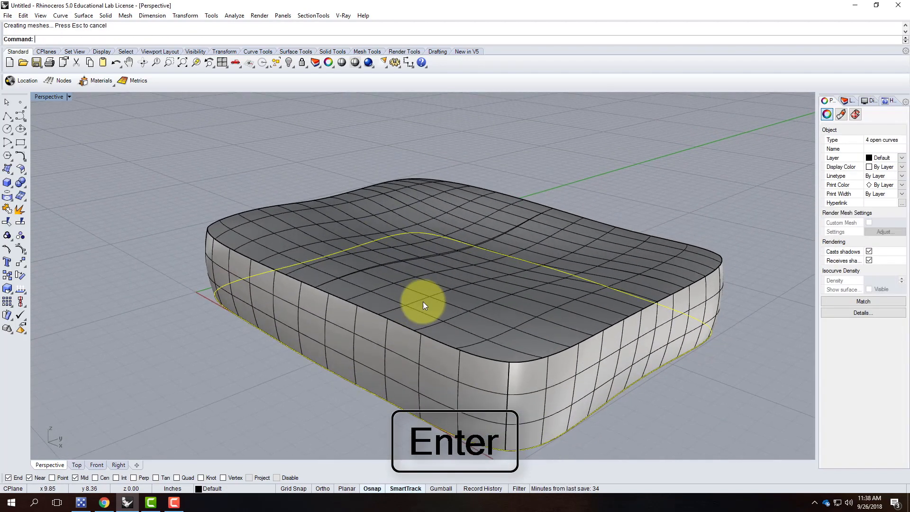
click(683, 353)
click(118, 207)
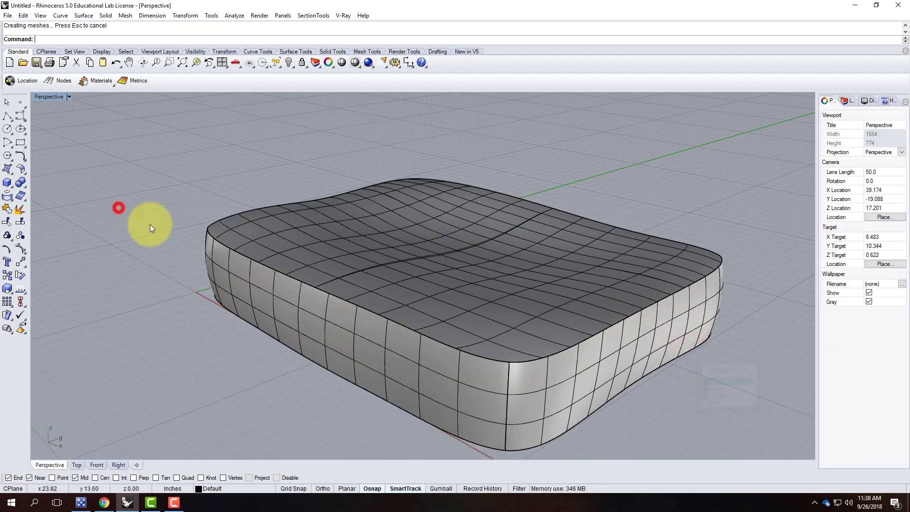
scroll(205, 275, down, 8)
right_drag(209, 280, 248, 291)
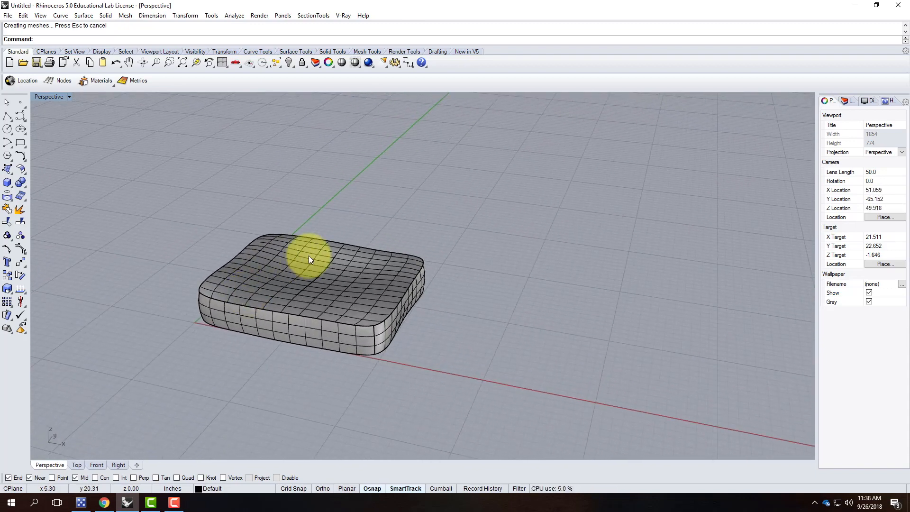
scroll(309, 255, up, 3)
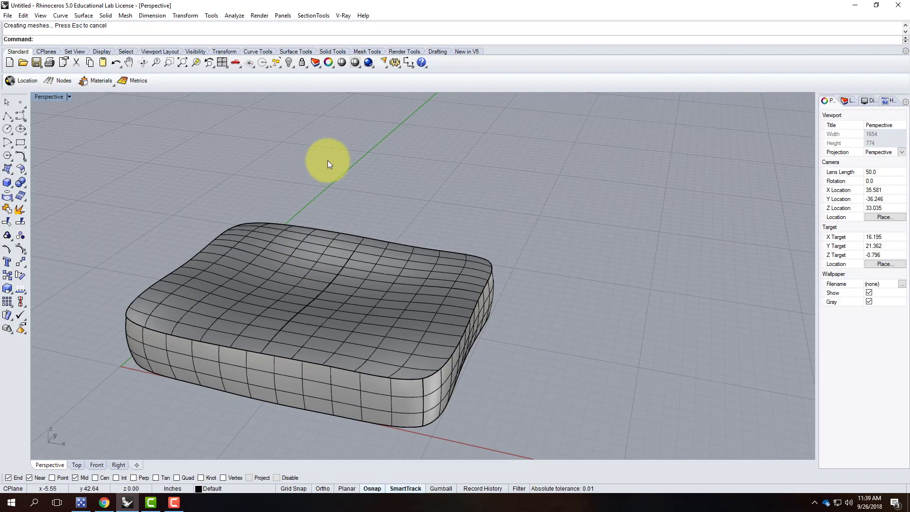
scroll(459, 213, down, 2)
right_drag(447, 238, 258, 207)
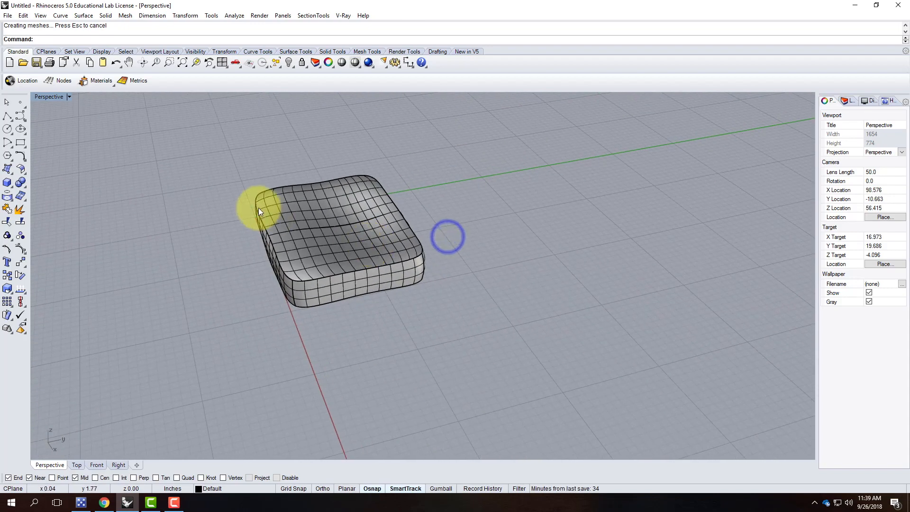
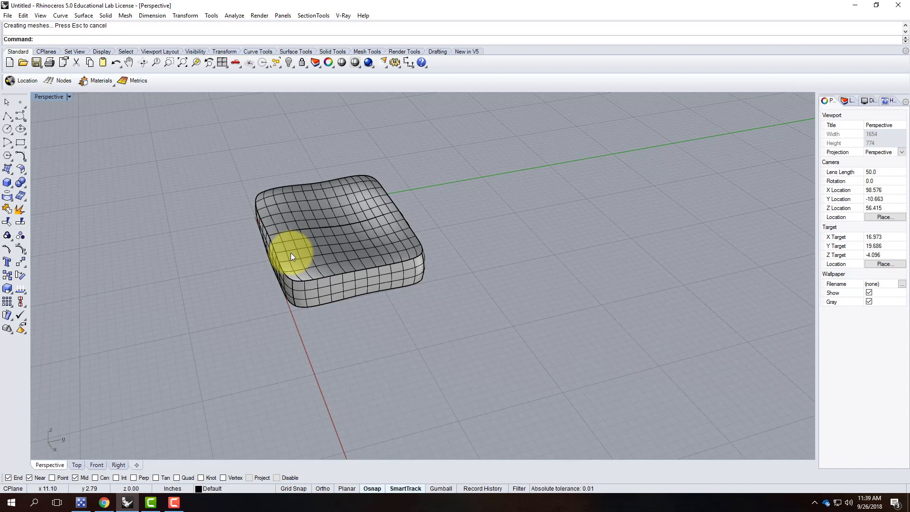
Orbit around the cushion and open the V-Ray Material Editor from the V-Ray menu.
right_drag(269, 243, 342, 250)
scroll(329, 263, up, 3)
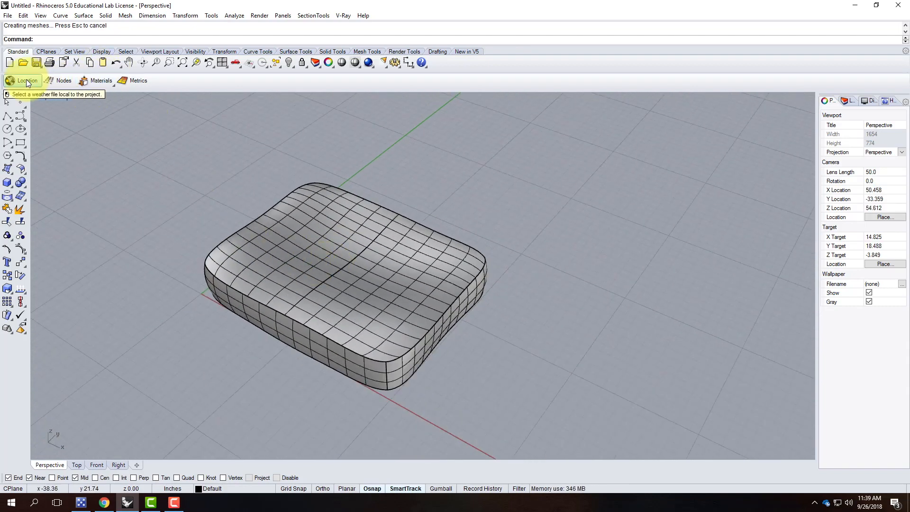
click(339, 17)
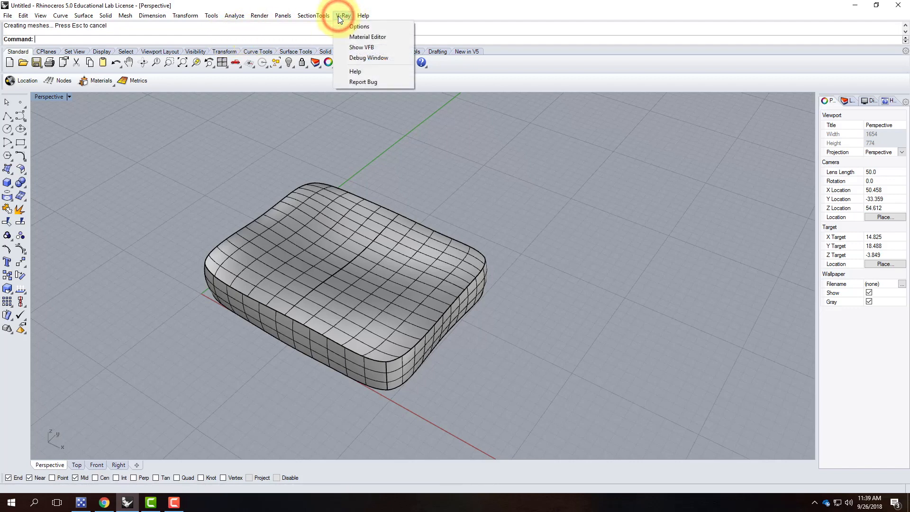
click(363, 36)
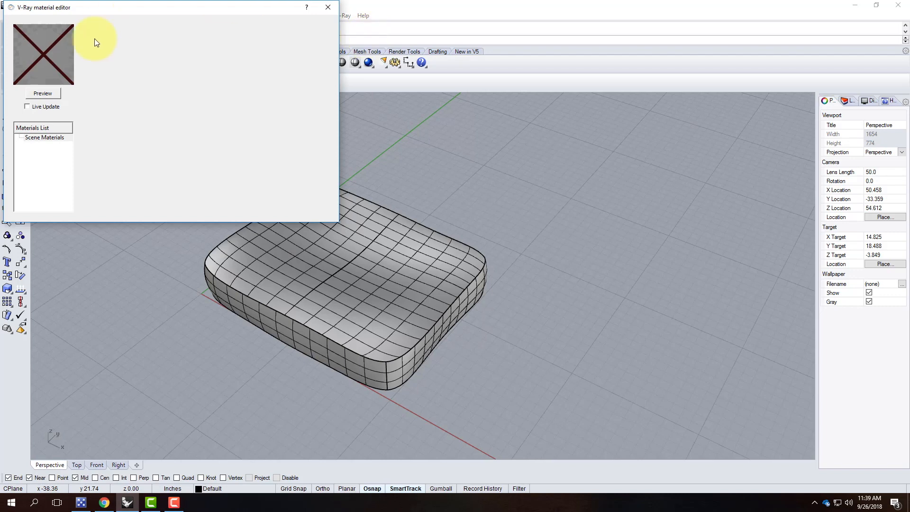
Start importing a material into Scene Materials and browse to Resources > V-Ray > V-Ray Materials.
right_click(52, 140)
click(95, 154)
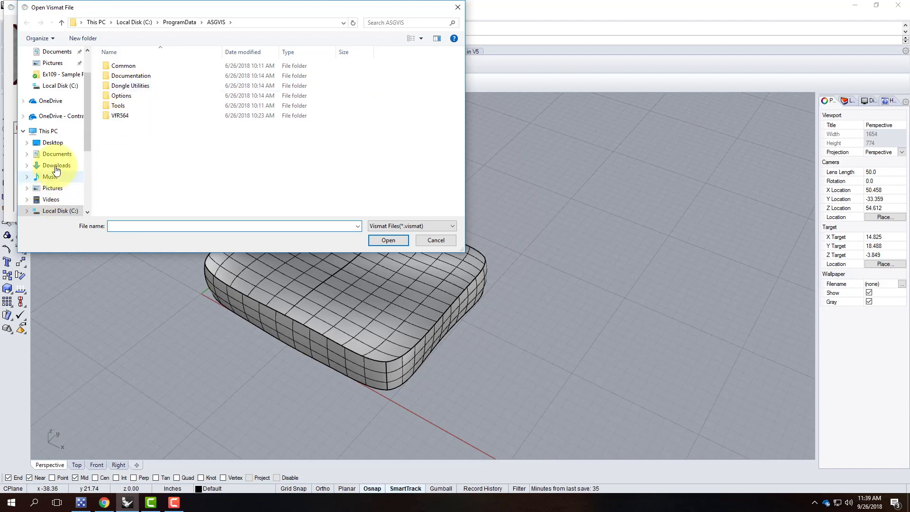
scroll(55, 177, down, 4)
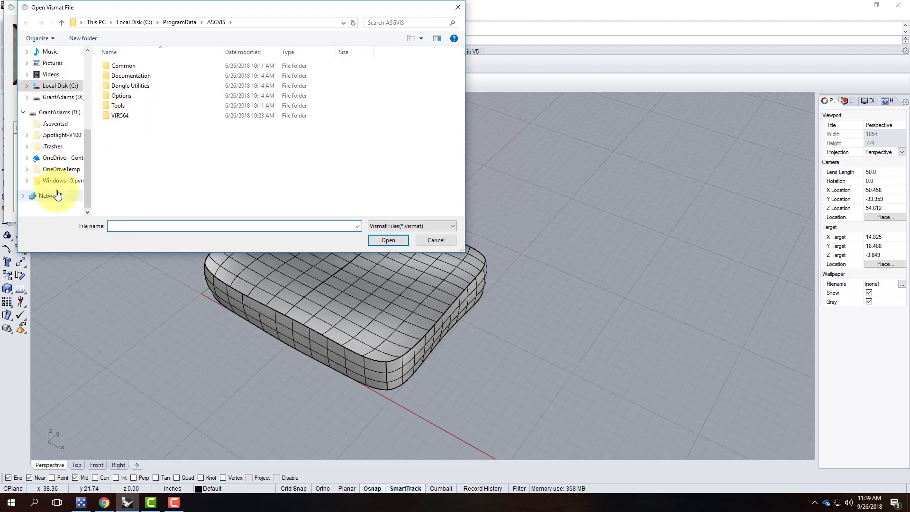
click(48, 157)
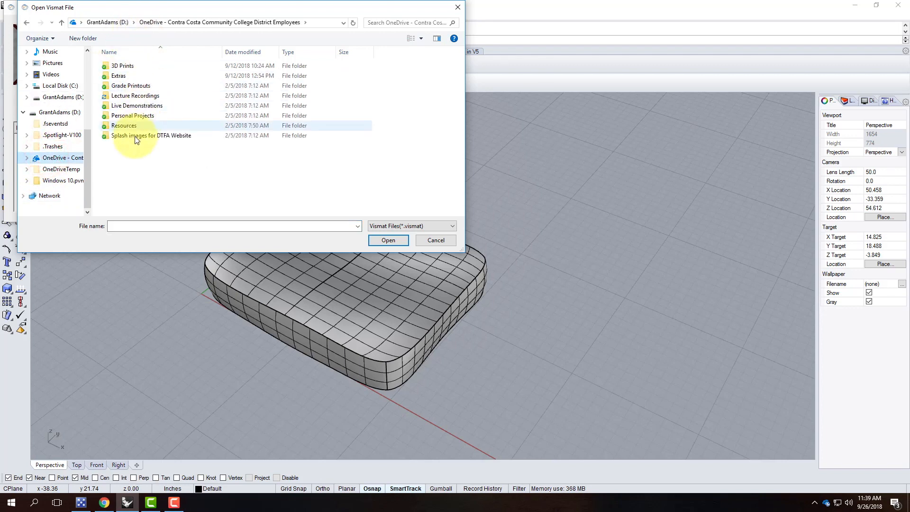
double_click(126, 126)
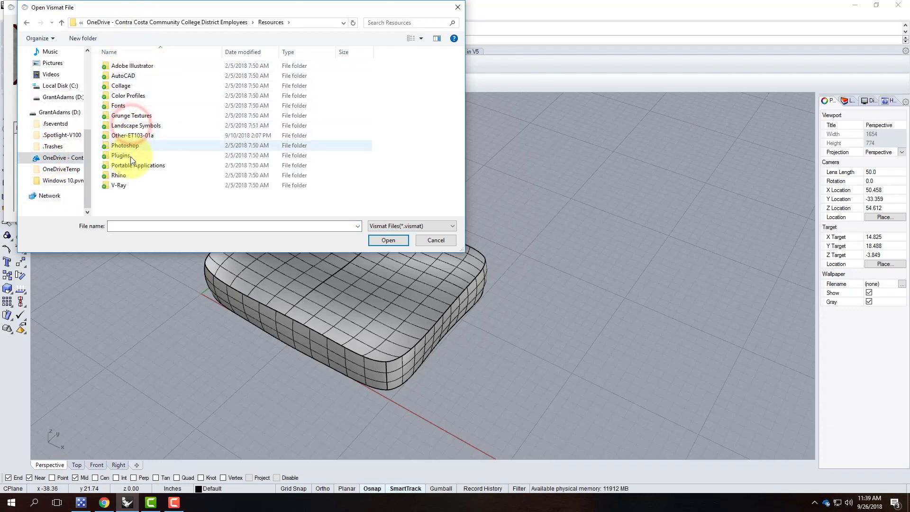
double_click(127, 185)
click(130, 86)
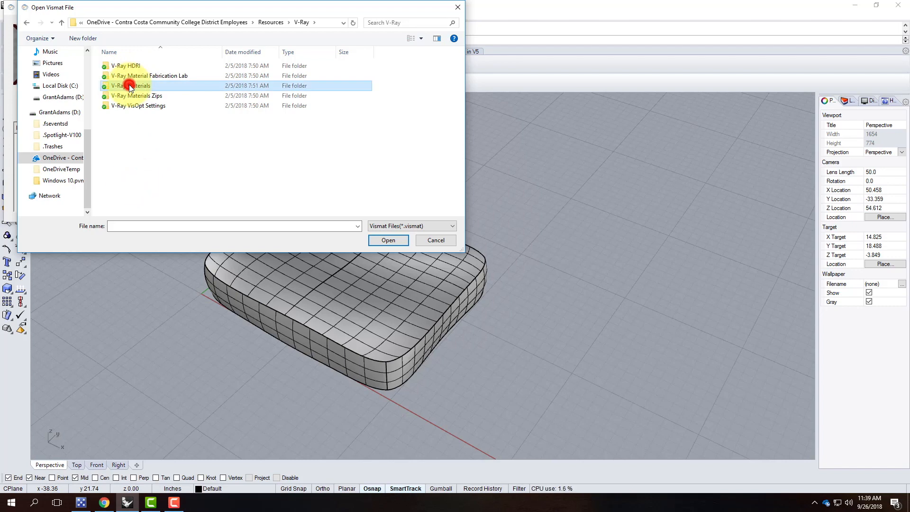
double_click(130, 85)
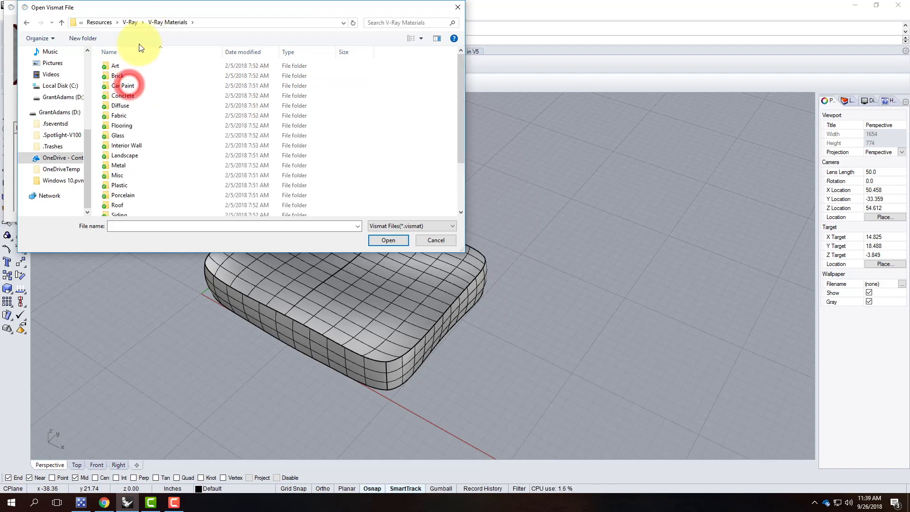
Load the Fabric - Blue Flower .vismat from the Fabric folder and show its settings.
double_click(135, 116)
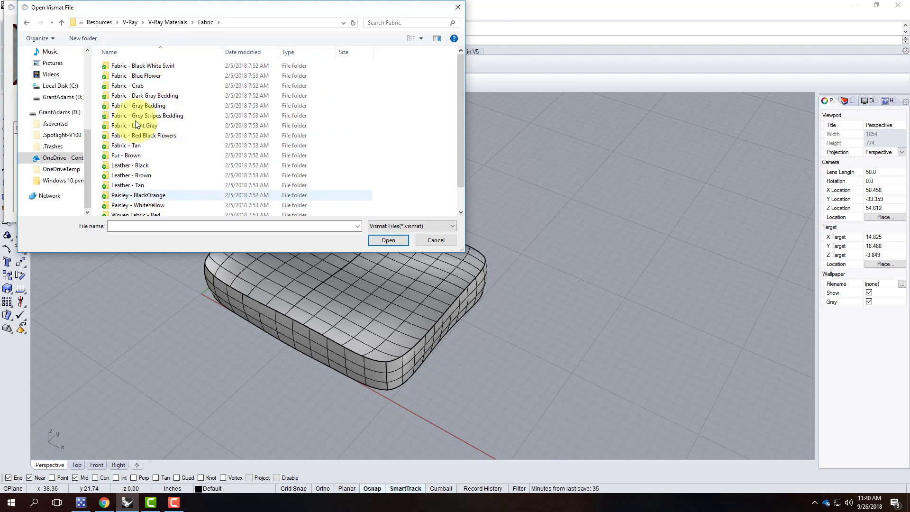
click(129, 107)
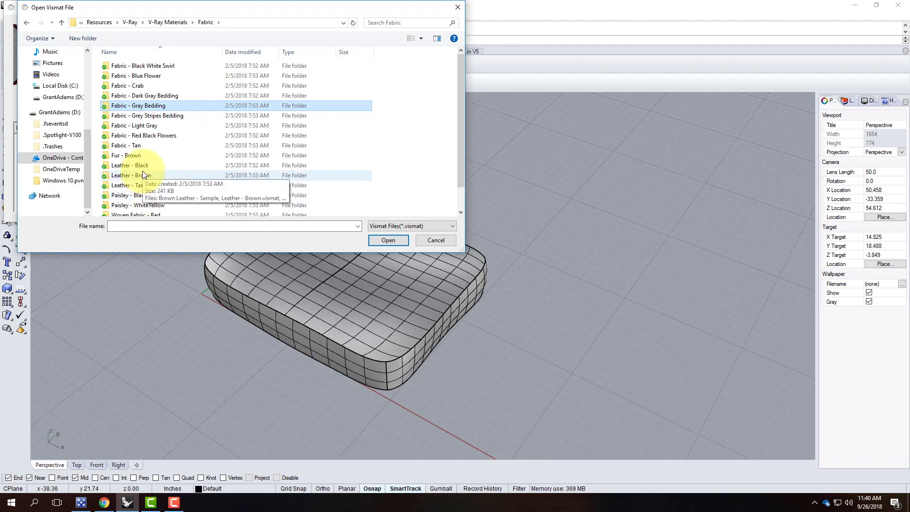
click(148, 73)
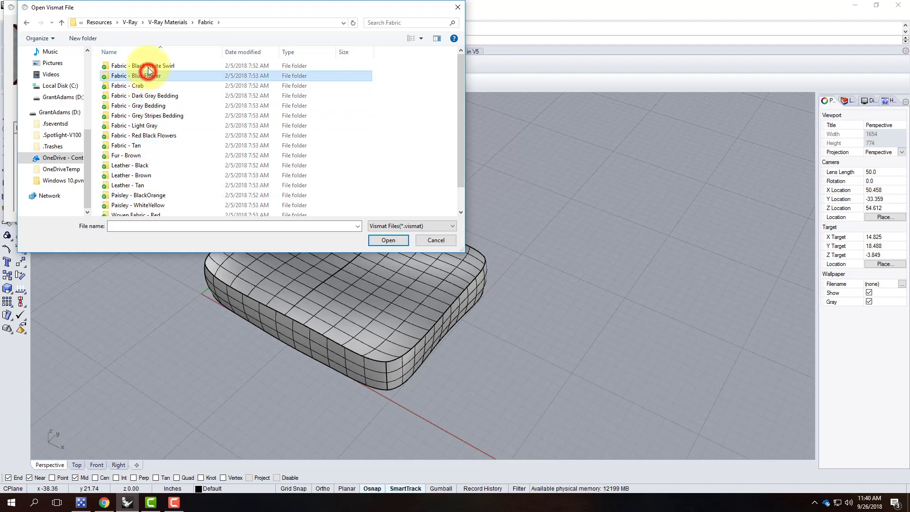
click(148, 66)
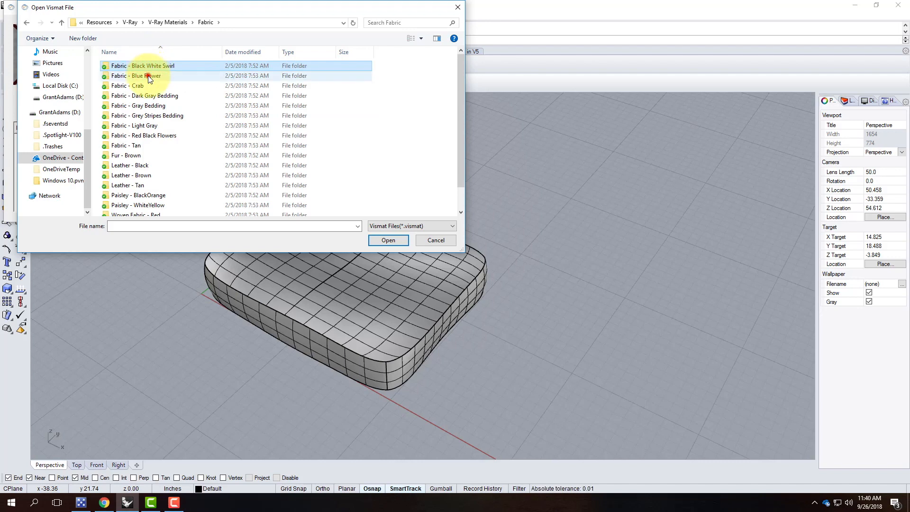
click(148, 76)
double_click(148, 76)
double_click(119, 66)
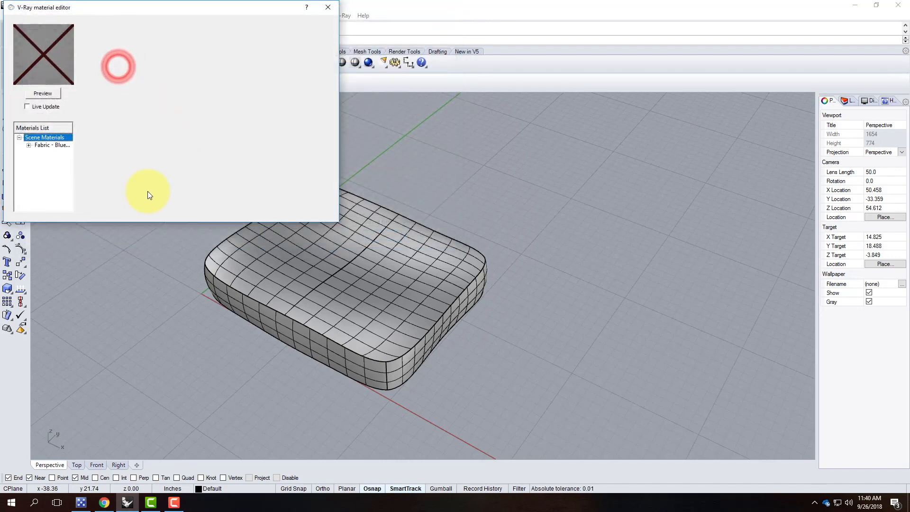
click(51, 145)
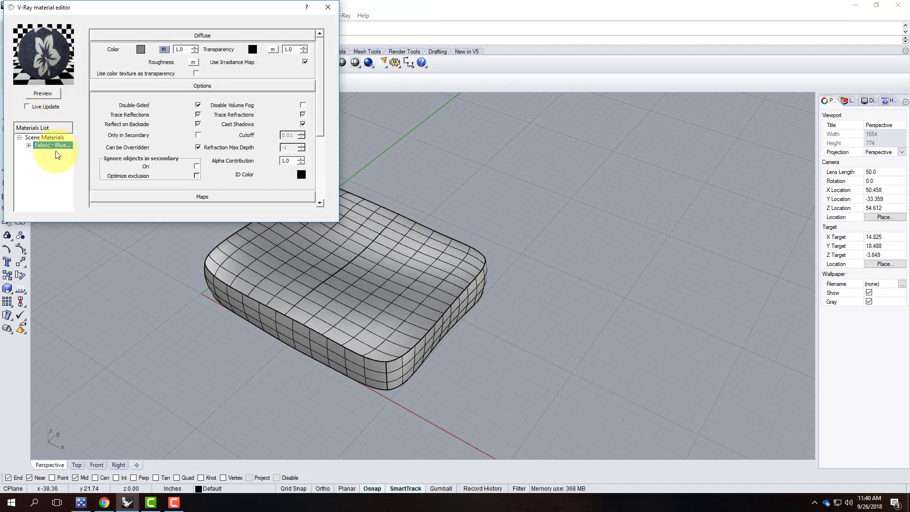
Rename the Default layer to Couch in the Layers panel.
click(717, 157)
click(846, 101)
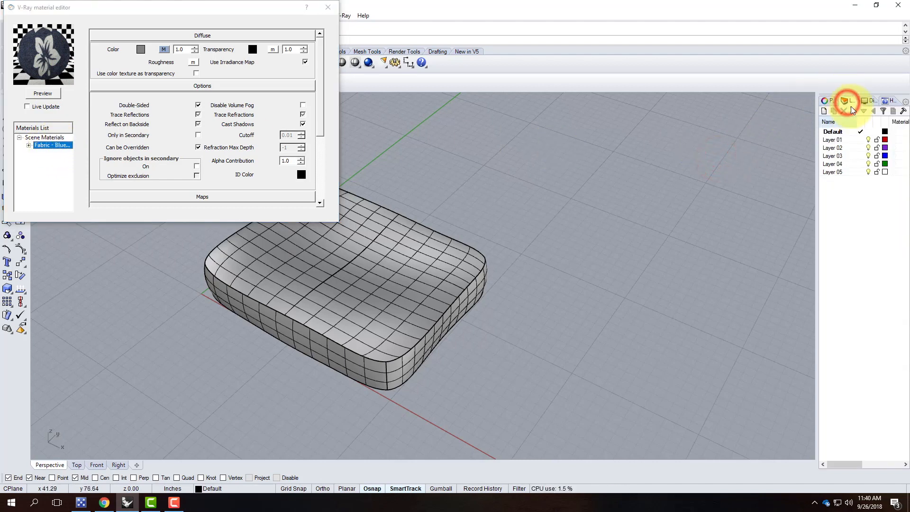
click(835, 133)
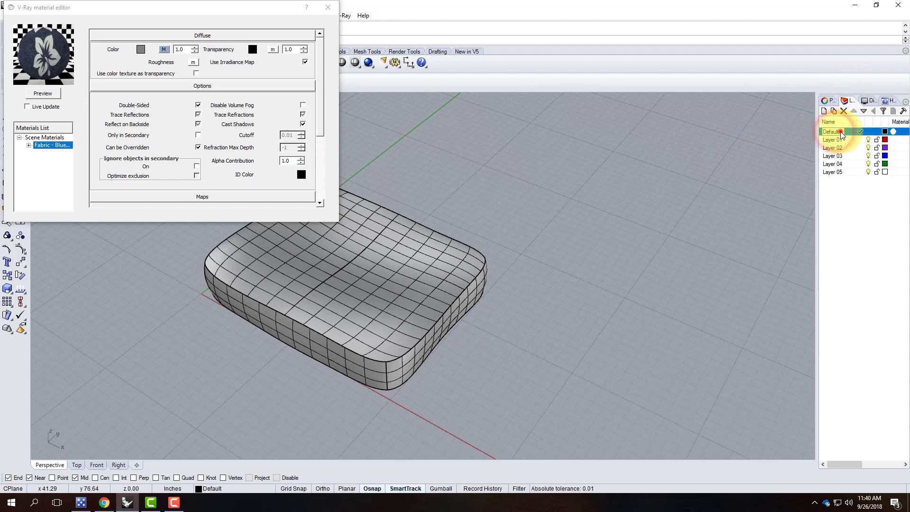
drag(841, 131, 810, 131)
text(Courch)
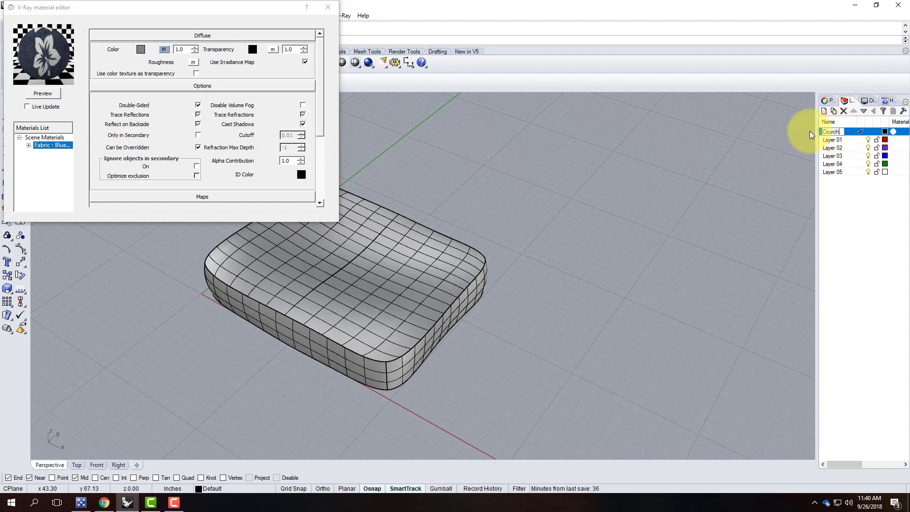
key(BackSpace)
key(BackSpace)
text(uch)
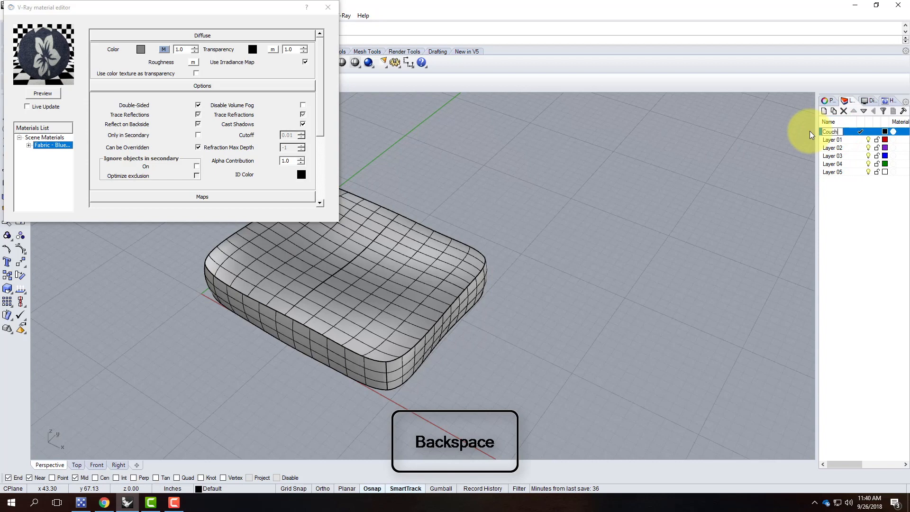
key(Return)
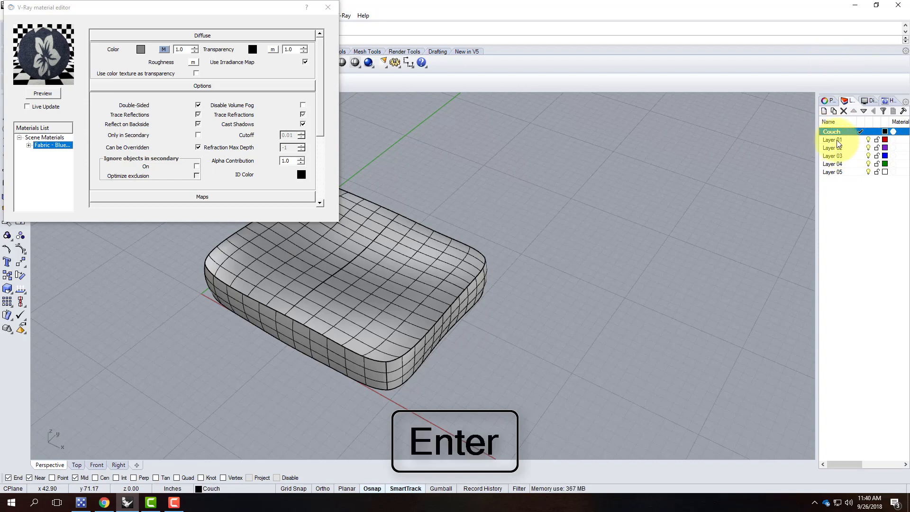
Delete Layers 01 through 05 and select the Couch layer.
click(833, 140)
shift+click(834, 173)
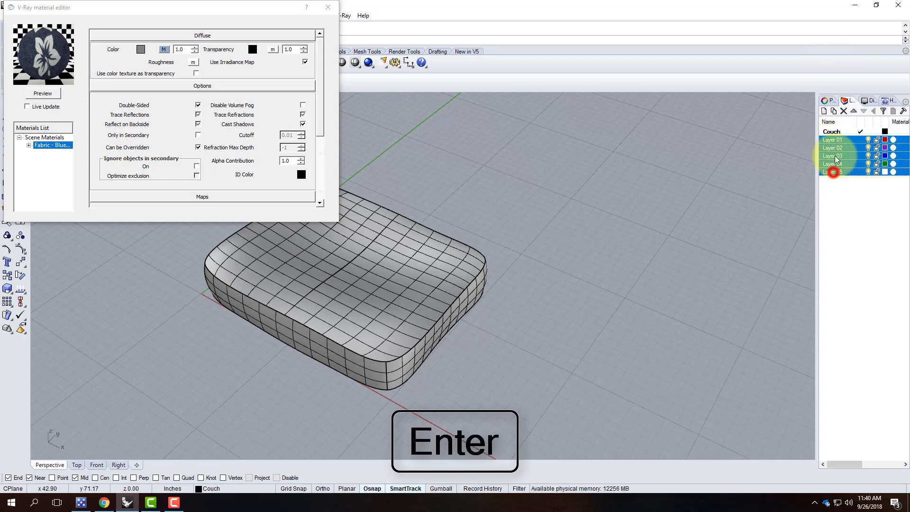
click(843, 111)
click(857, 148)
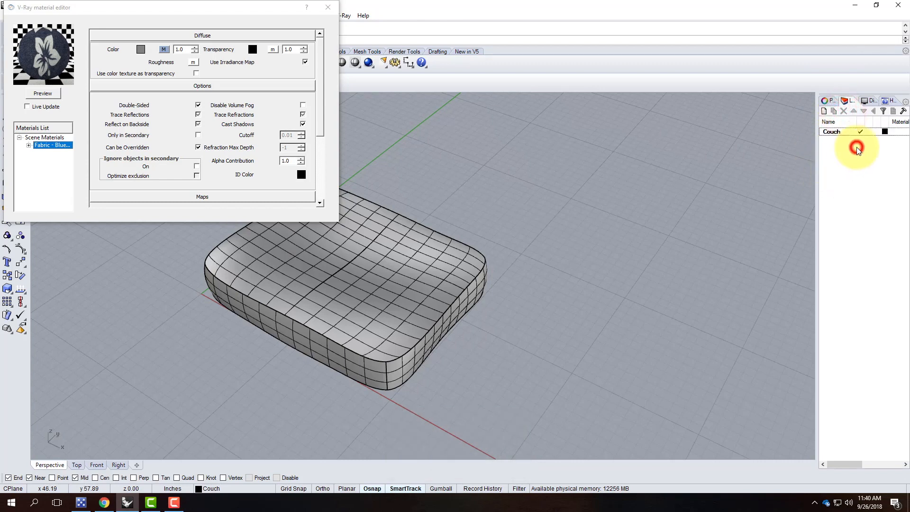
click(835, 132)
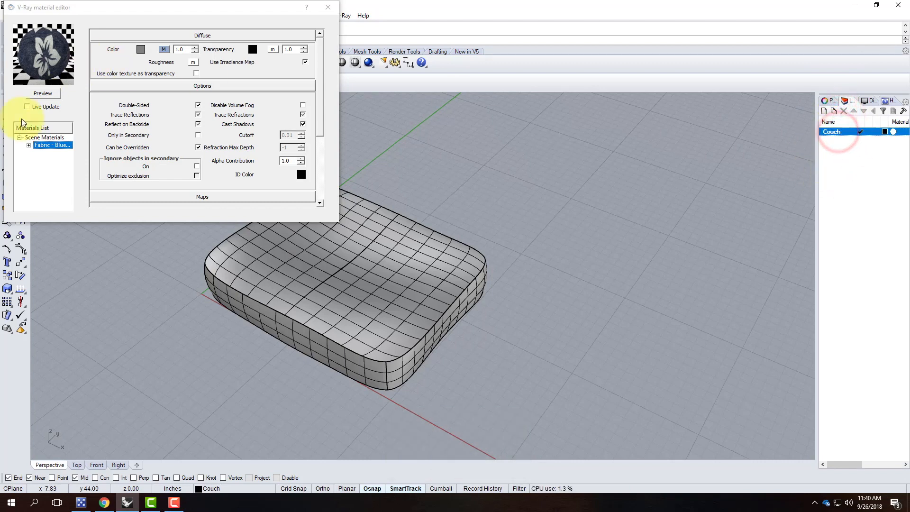
Apply the Fabric - Blue Flower material to the Couch layer and close the V-Ray editor.
right_click(44, 147)
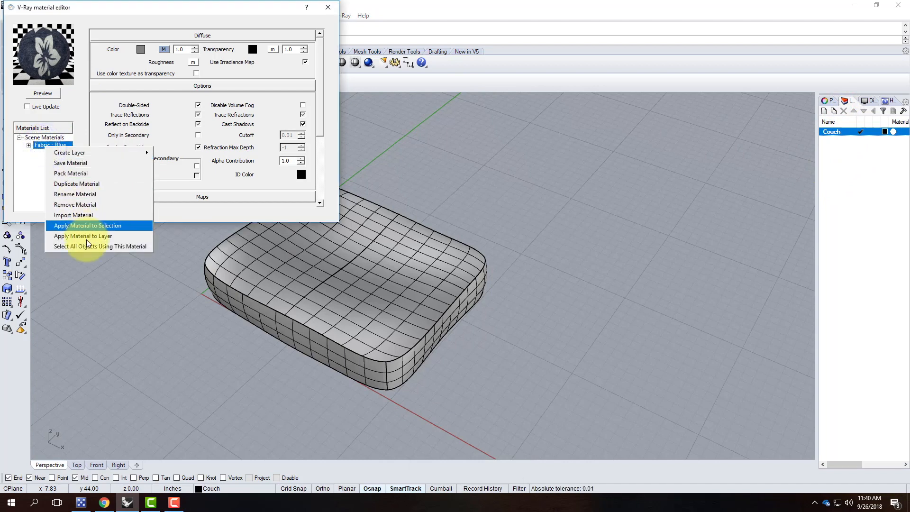
click(86, 236)
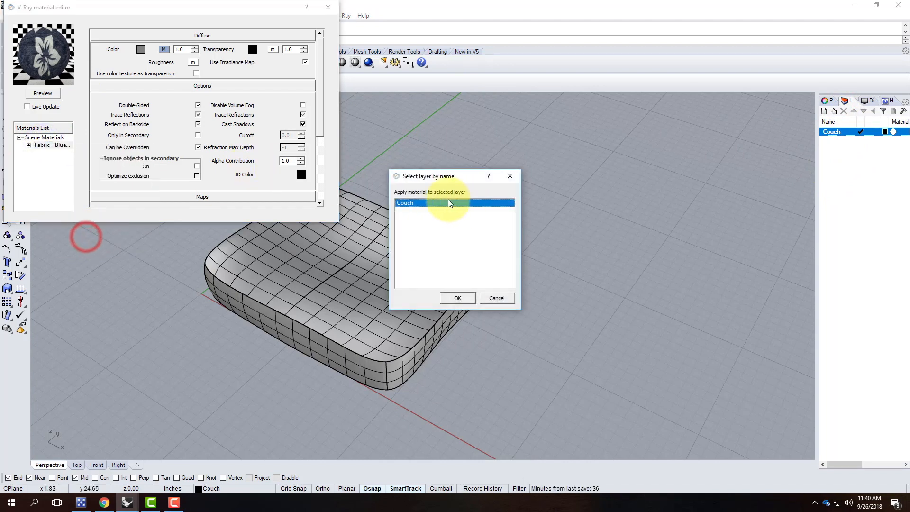
click(459, 300)
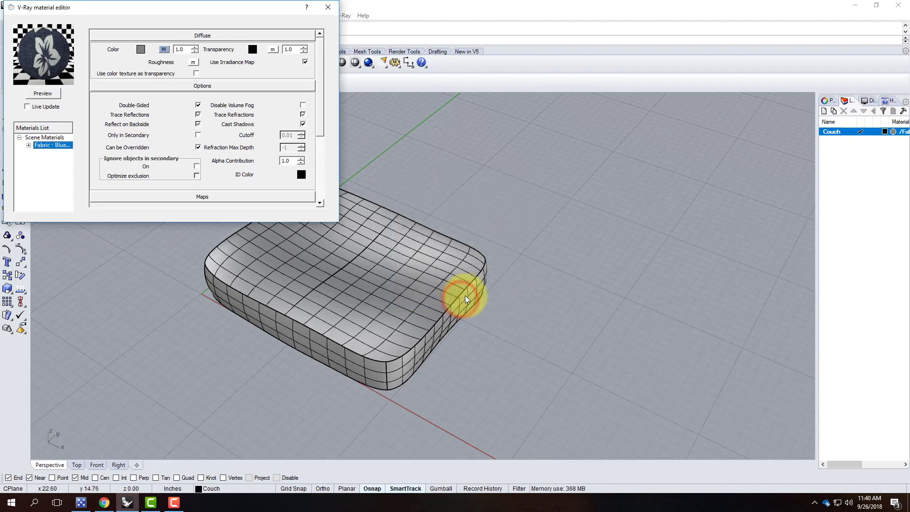
click(328, 8)
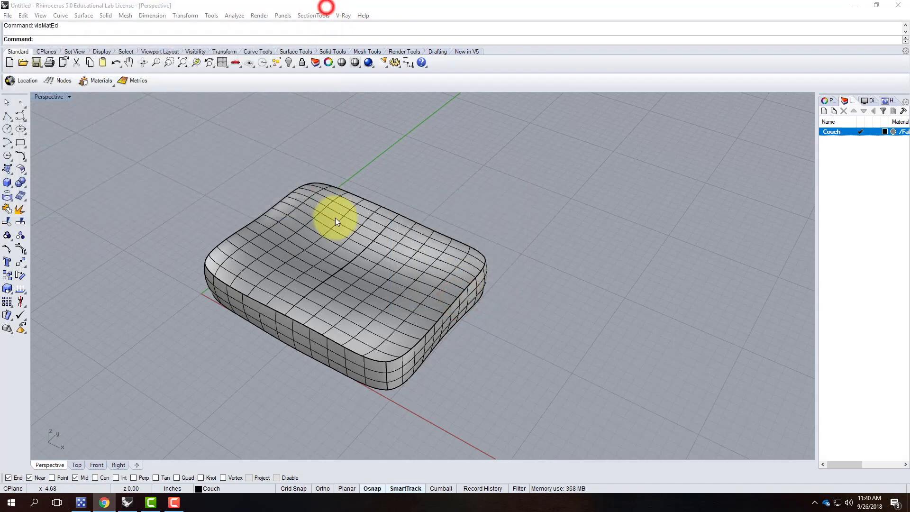
Switch the Perspective viewport to Rendered display and orbit to a low side angle.
click(69, 97)
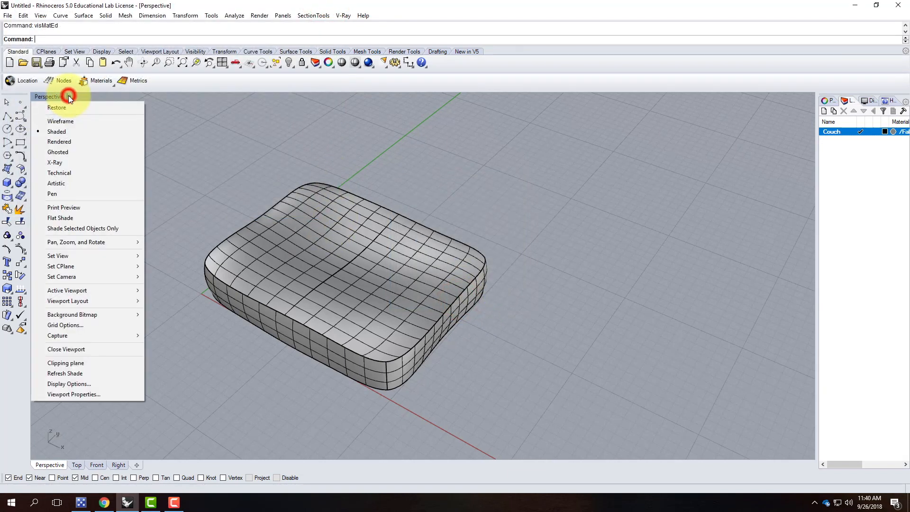
click(65, 143)
right_drag(182, 201, 371, 269)
mouse_move(404, 309)
right_down()
mouse_move(258, 274)
mouse_move(257, 285)
mouse_move(412, 304)
mouse_move(487, 295)
mouse_move(450, 345)
mouse_move(438, 338)
right_up()
scroll(357, 260, up, 3)
scroll(364, 171, down, 7)
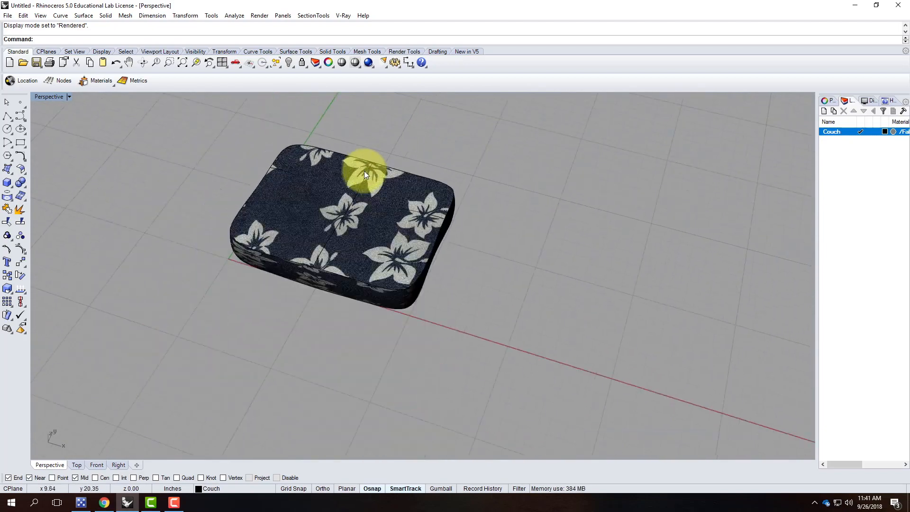
scroll(358, 251, up, 4)
right_drag(320, 272, 346, 229)
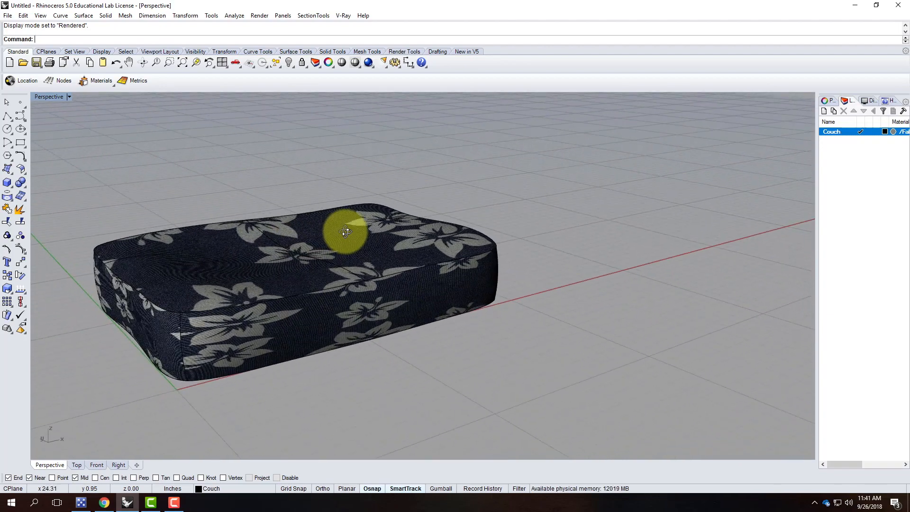
Select the cushion's front, top and remaining faces together, orbiting to check.
ctrl+shift+click(310, 315)
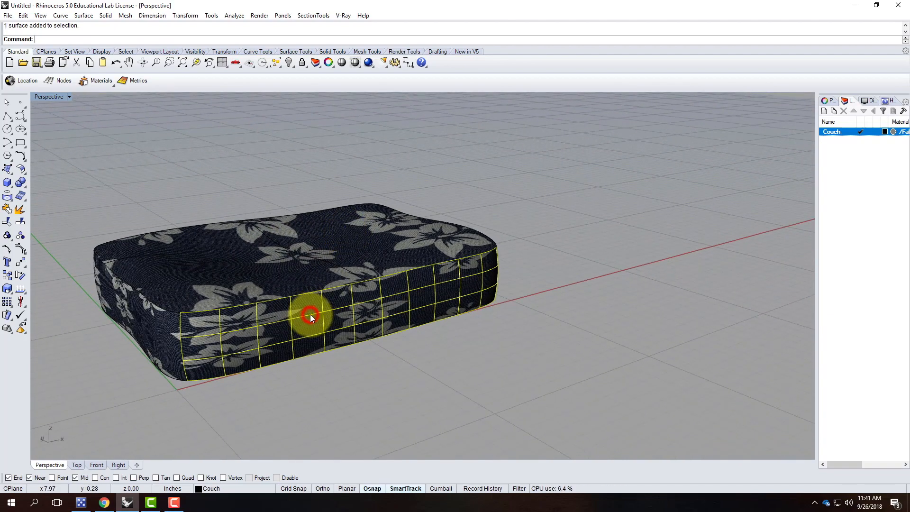
ctrl+shift+click(306, 261)
ctrl+shift+click(154, 326)
right_drag(499, 287, 422, 290)
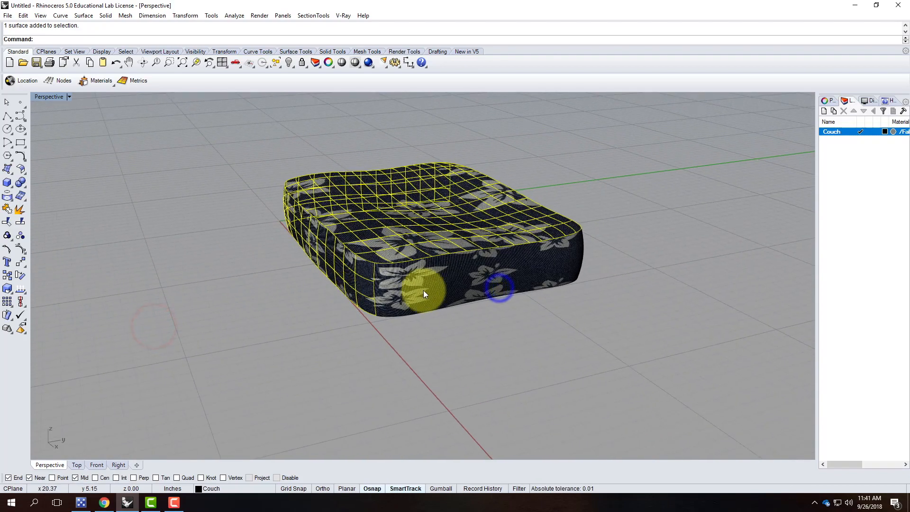
right_drag(595, 261, 620, 349)
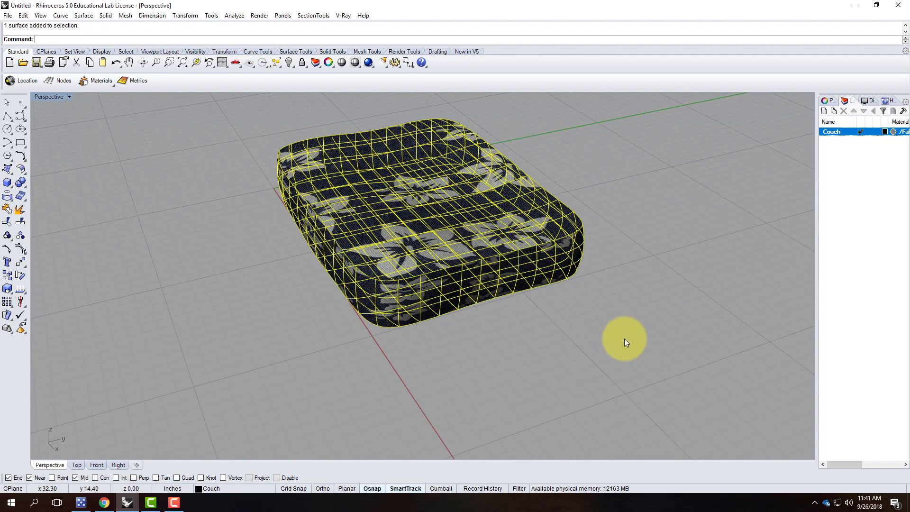
scroll(707, 451, up, 2)
right_drag(570, 285, 477, 186)
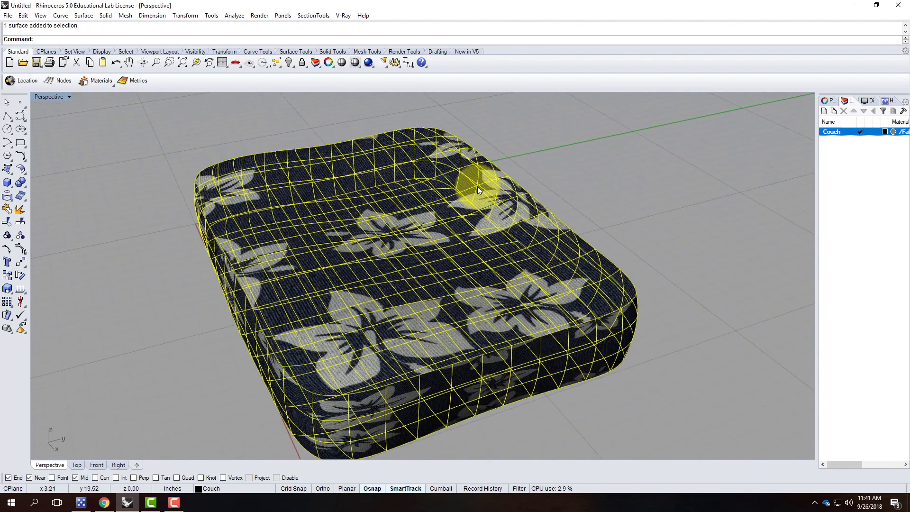
Apply box texture mapping (BoundingBox, World, Capped) with equal x=y=z size of 16.002.
click(824, 100)
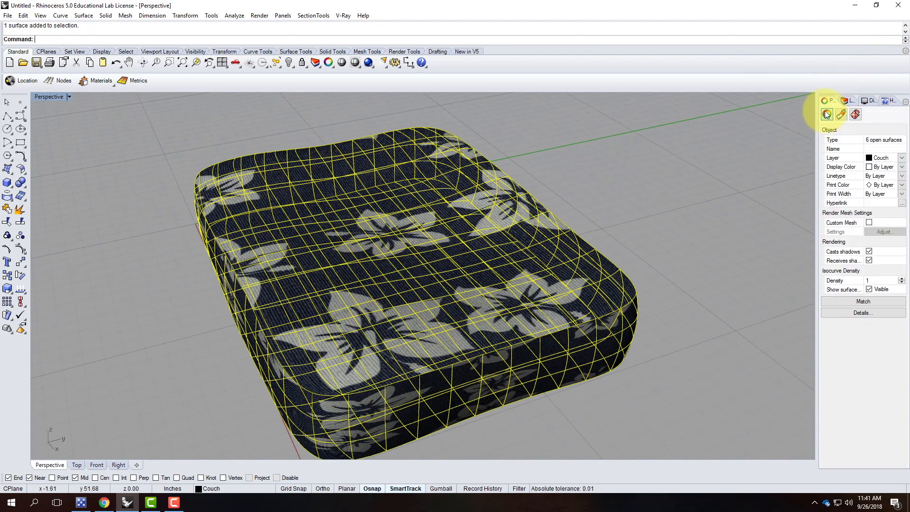
click(856, 114)
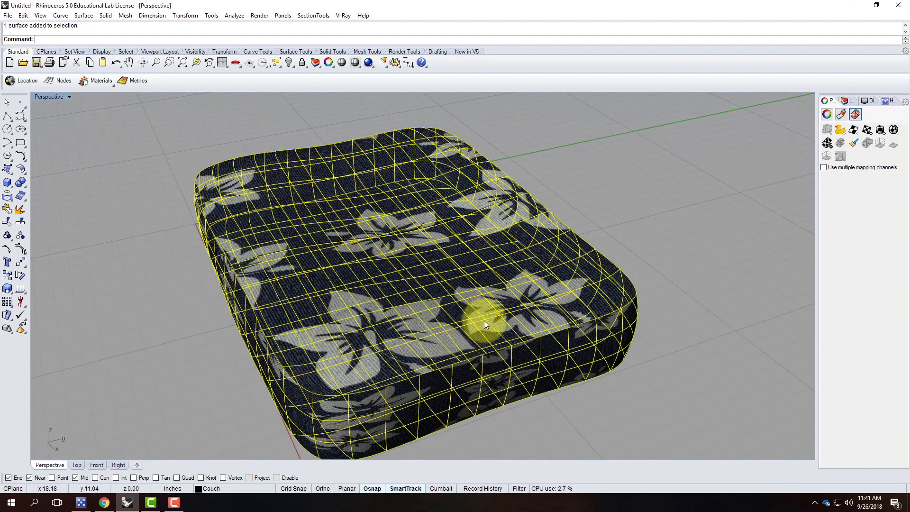
click(880, 131)
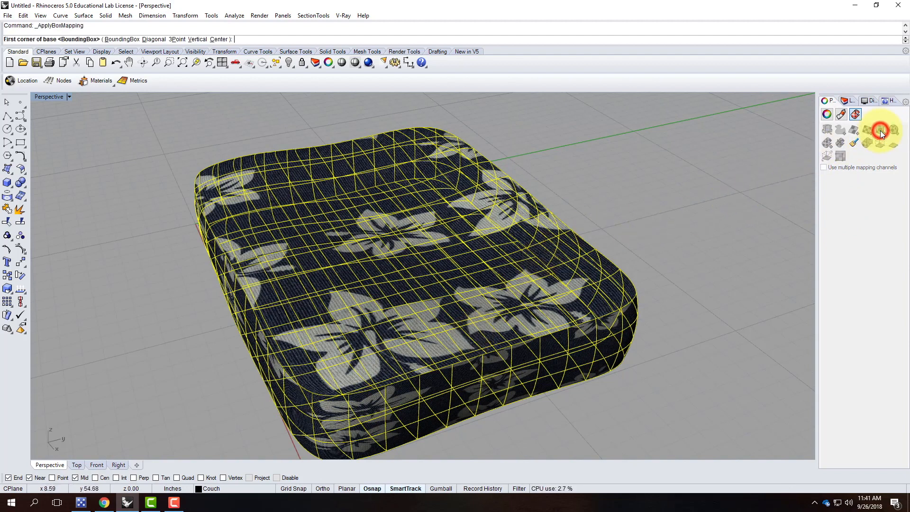
click(123, 39)
click(115, 39)
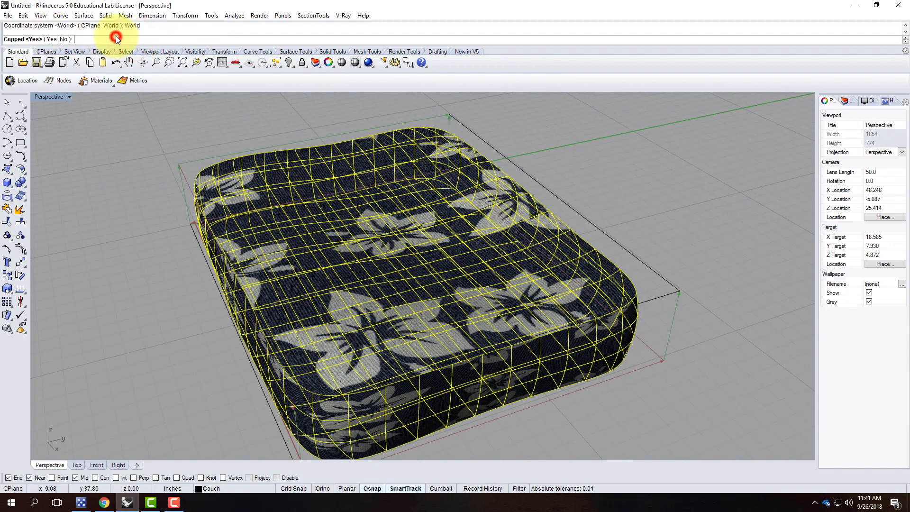
click(51, 39)
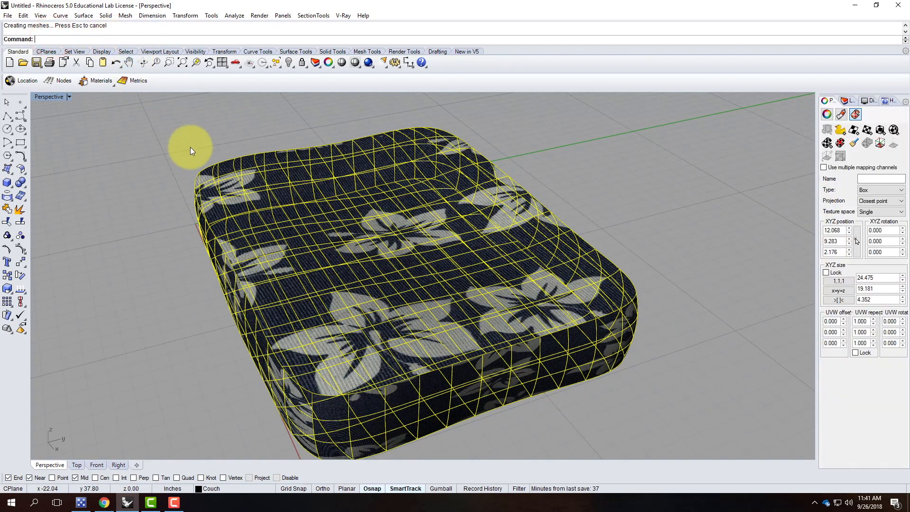
click(838, 290)
Lock the UVW repeats and set them to 1.5, then deselect to view the textured cushion.
right_drag(675, 317, 573, 291)
right_drag(447, 300, 492, 254)
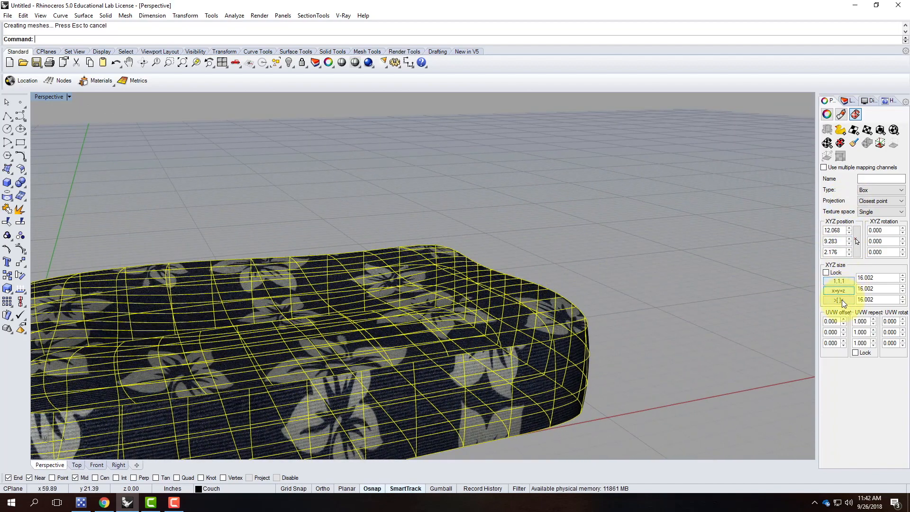
click(855, 352)
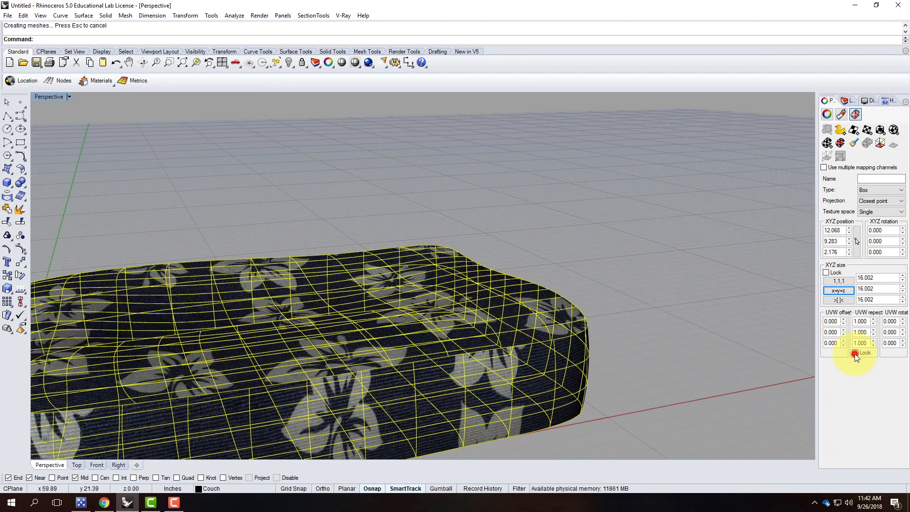
double_click(870, 321)
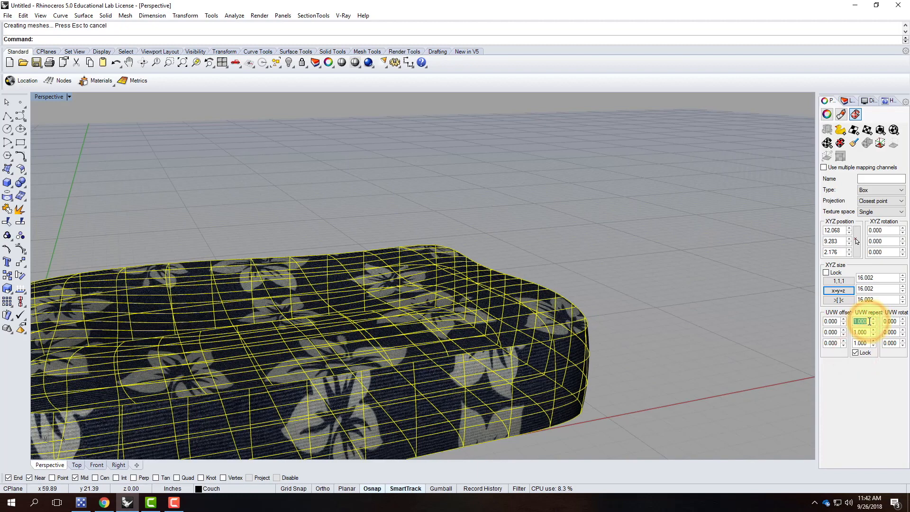
text(10)
key(Tab)
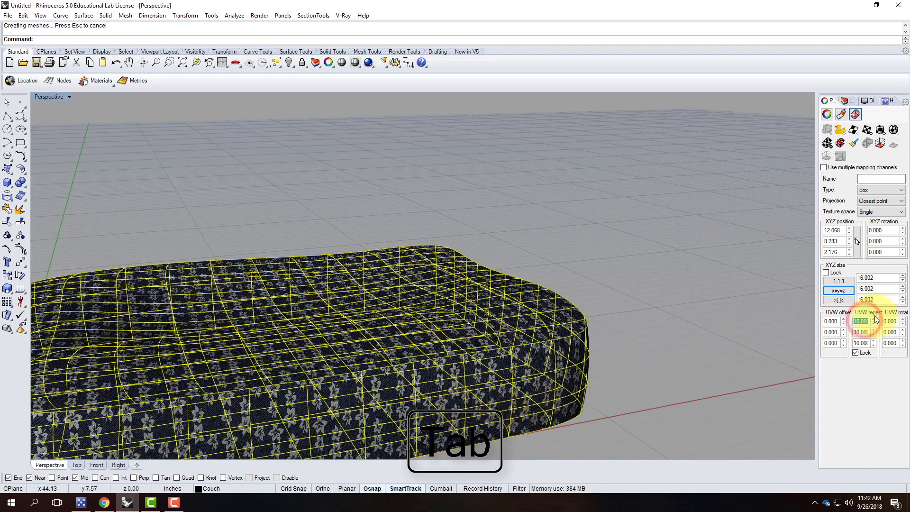
text(.5)
key(Tab)
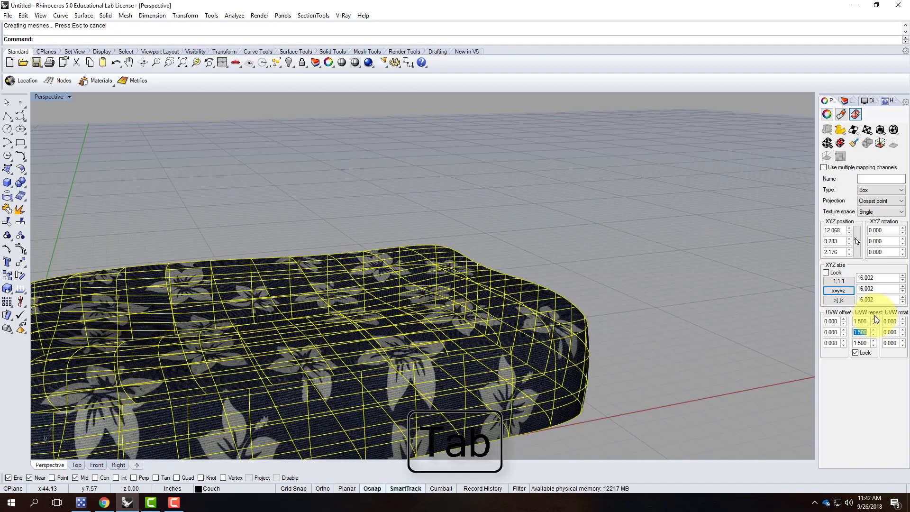
scroll(539, 243, down, 9)
scroll(570, 257, up, 6)
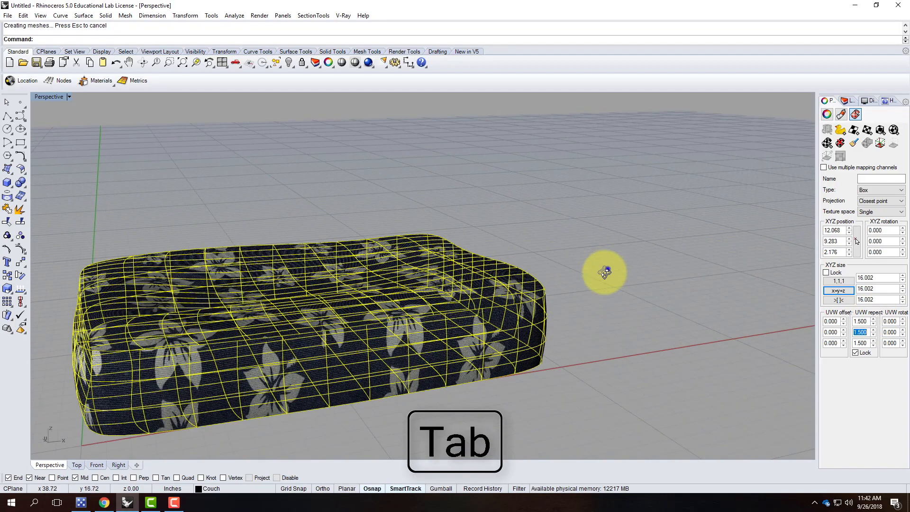
right_drag(607, 269, 548, 298)
click(591, 304)
right_drag(488, 325, 417, 322)
scroll(342, 345, up, 8)
right_drag(517, 317, 494, 338)
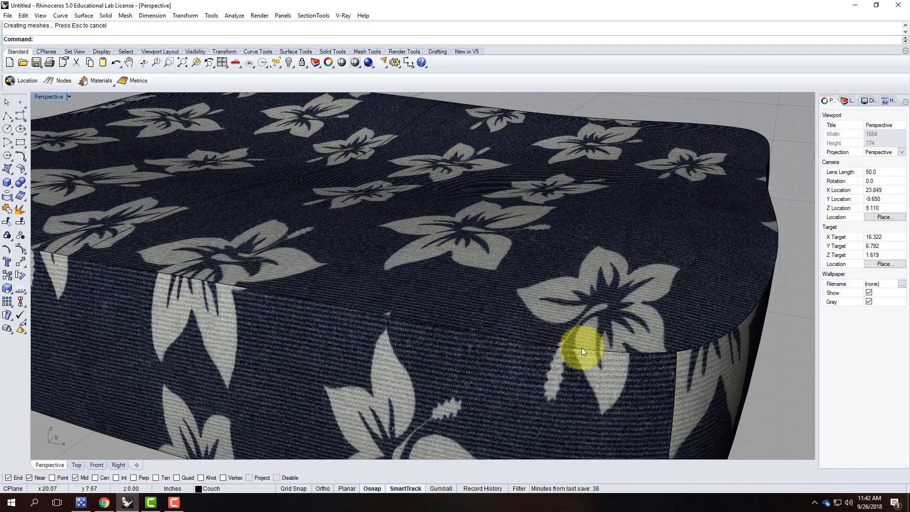
right_drag(185, 294, 276, 319)
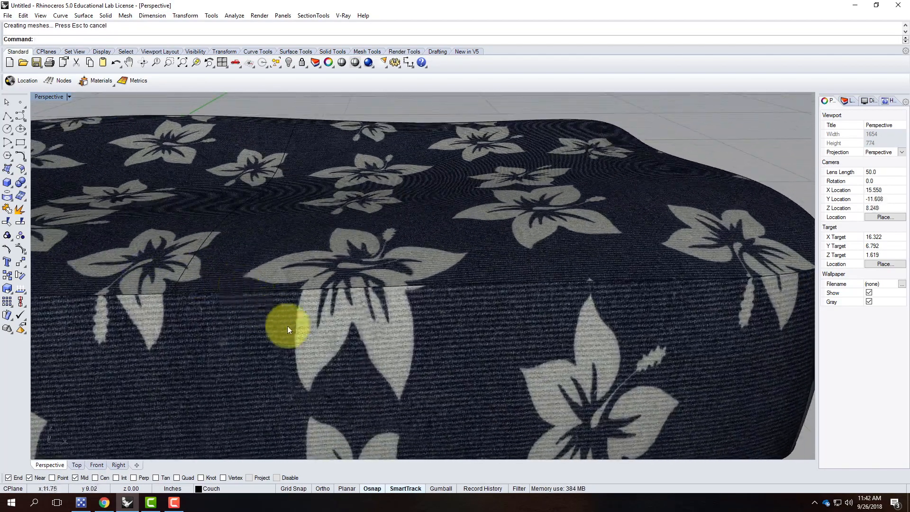
right_drag(336, 311, 334, 387)
scroll(340, 305, down, 6)
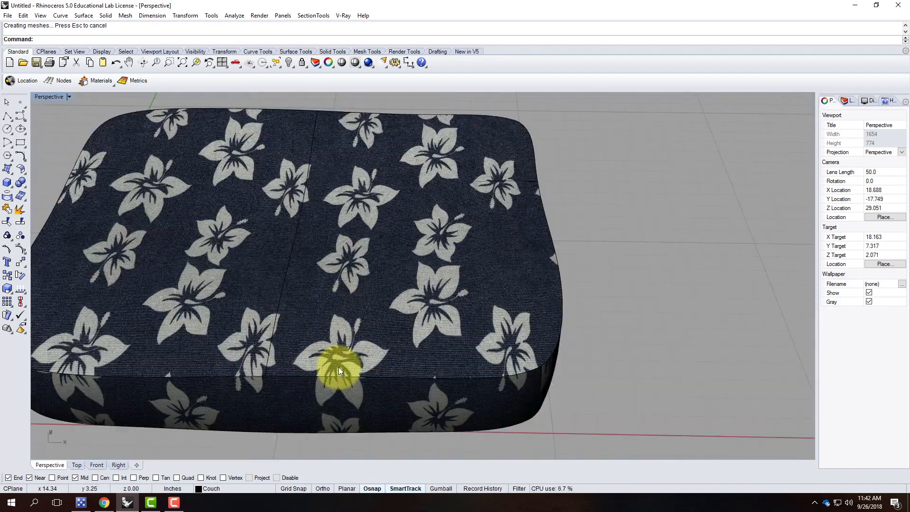
scroll(336, 356, up, 4)
scroll(334, 356, down, 4)
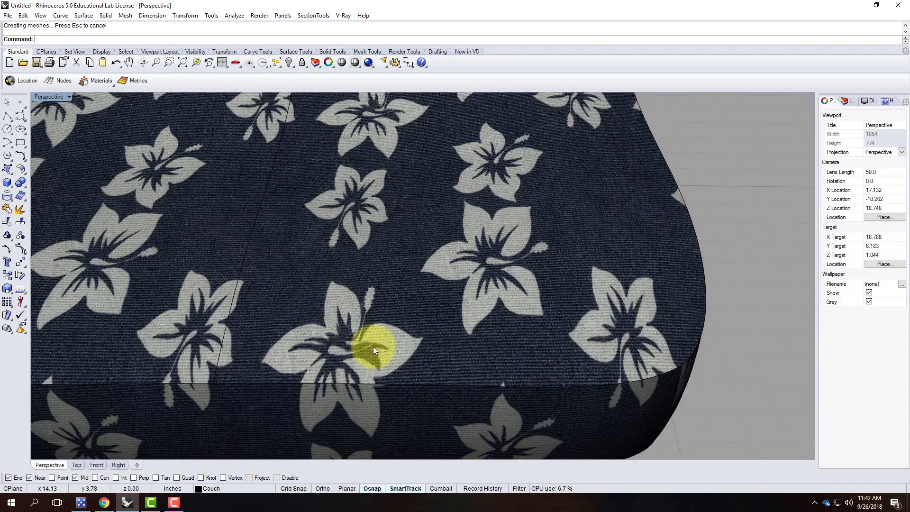
right_drag(454, 347, 421, 337)
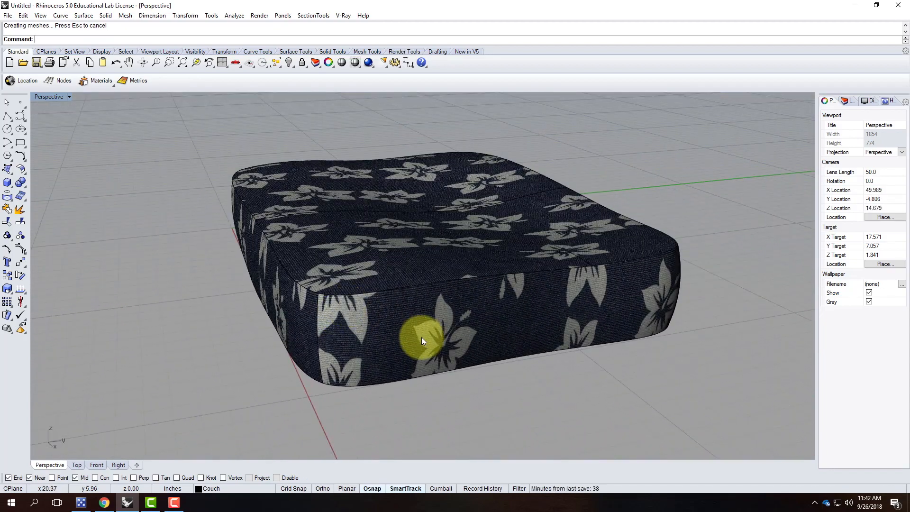
right_drag(417, 377, 431, 287)
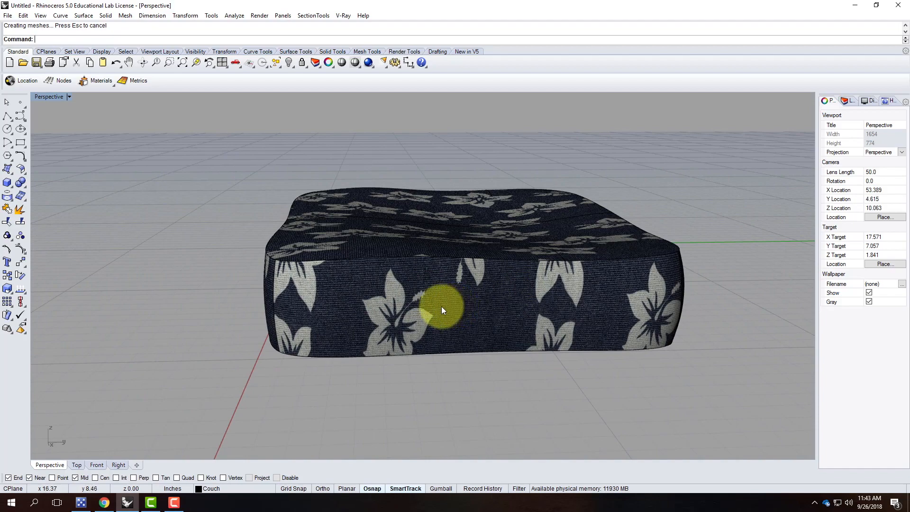
right_drag(272, 257, 413, 337)
scroll(413, 338, up, 5)
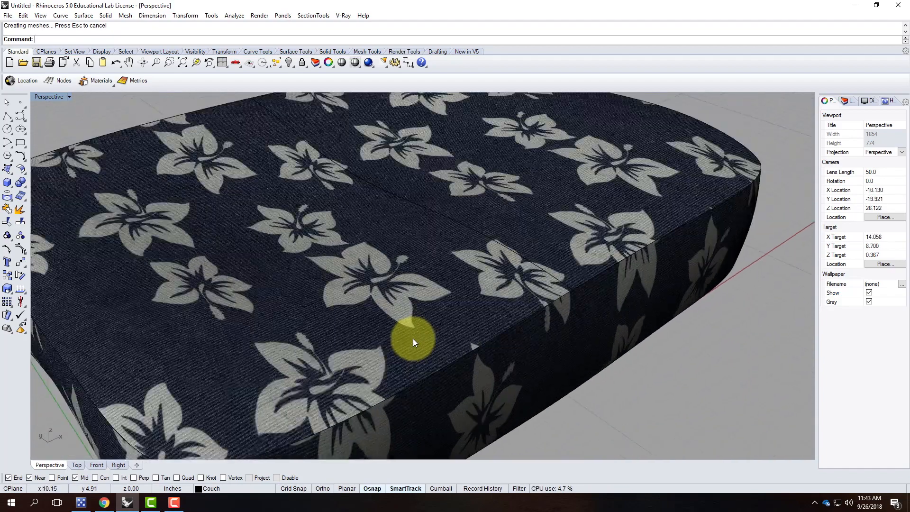
scroll(425, 236, down, 5)
scroll(298, 367, up, 8)
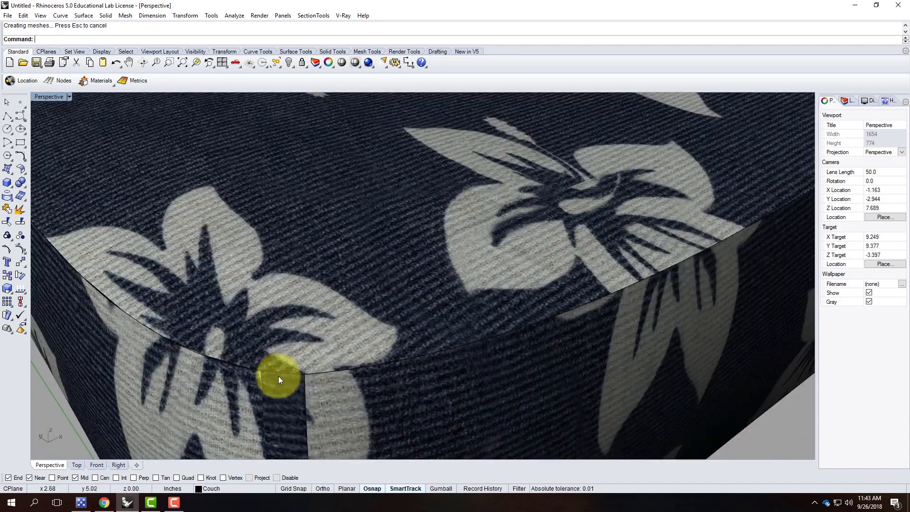
scroll(275, 313, down, 8)
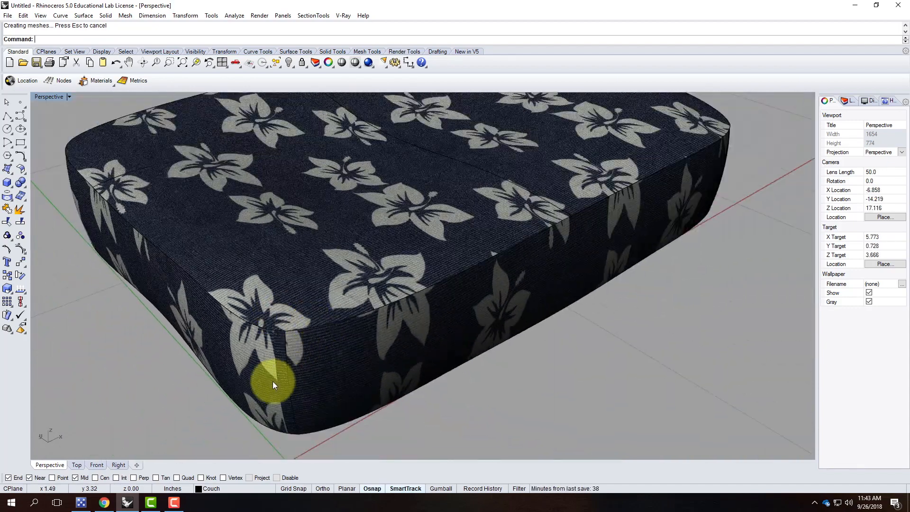
right_drag(302, 370, 254, 320)
click(250, 321)
click(277, 354)
right_drag(282, 327, 237, 319)
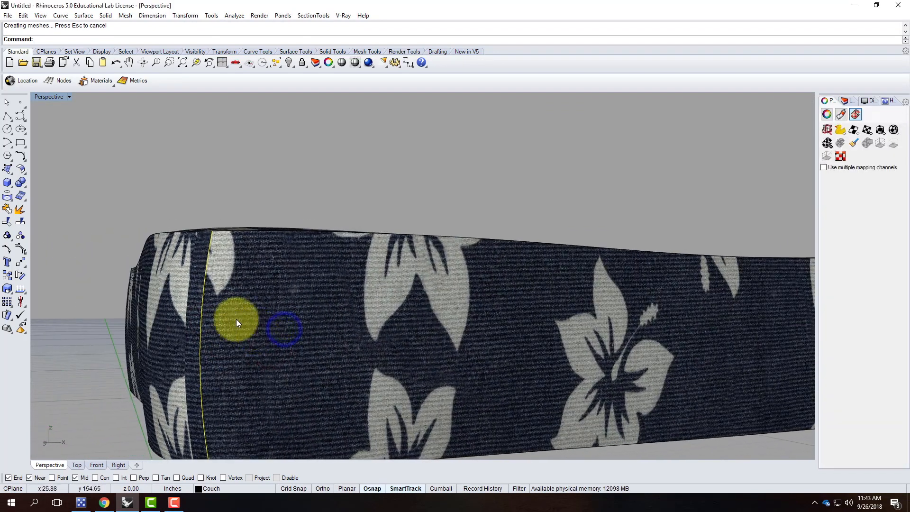
click(175, 314)
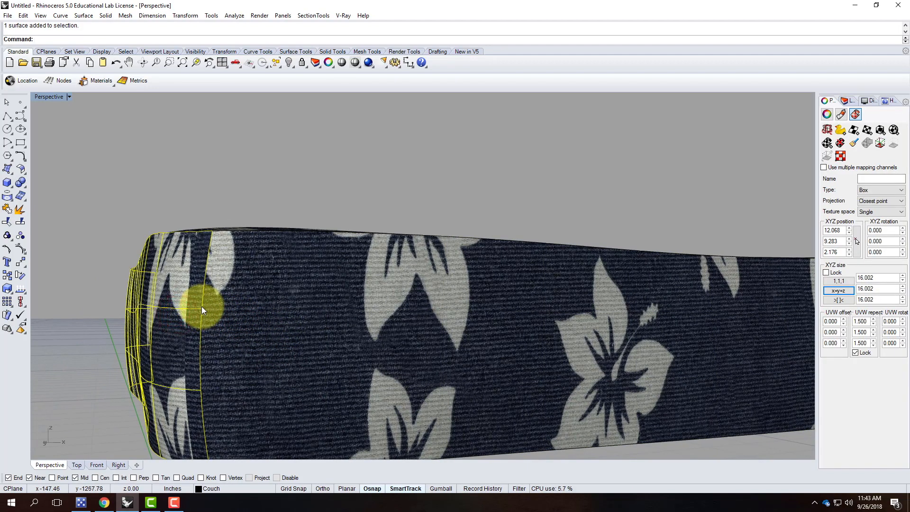
click(241, 308)
right_drag(195, 302, 195, 326)
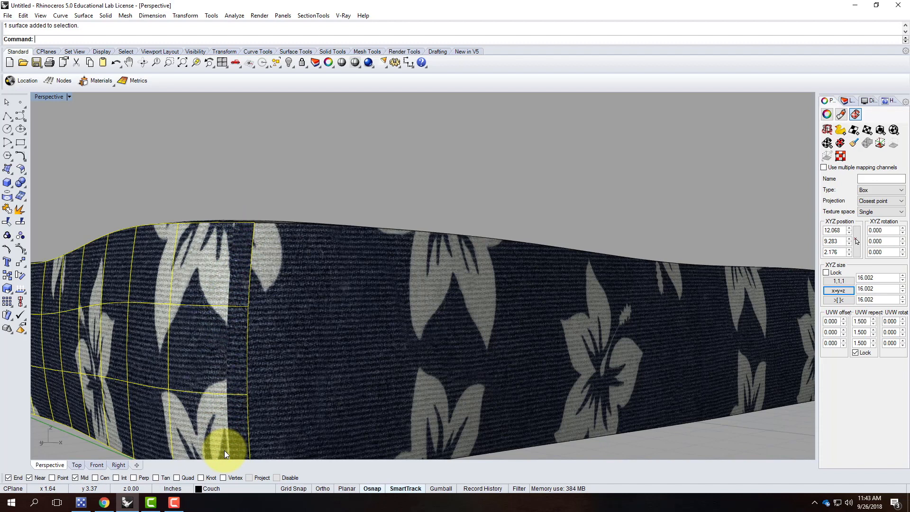
click(265, 167)
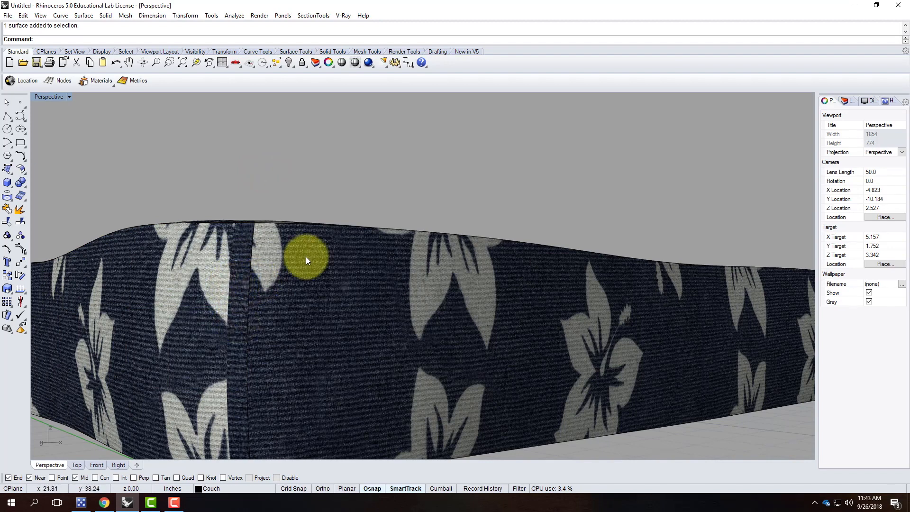
scroll(305, 257, down, 4)
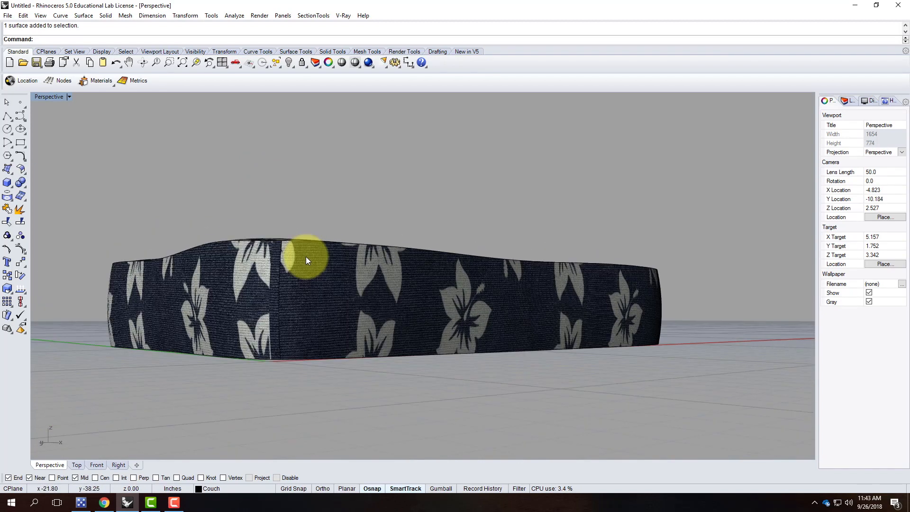
click(325, 299)
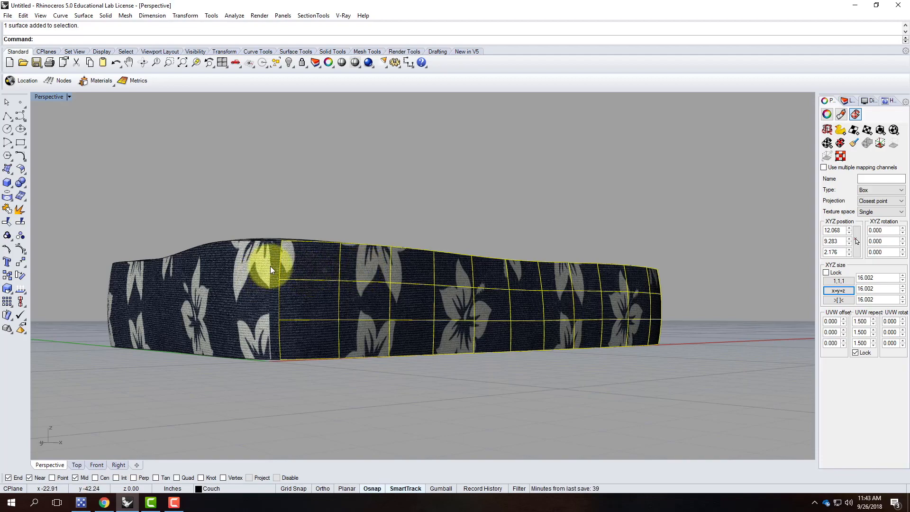
right_drag(284, 264, 418, 299)
scroll(288, 254, down, 2)
scroll(482, 349, down, 4)
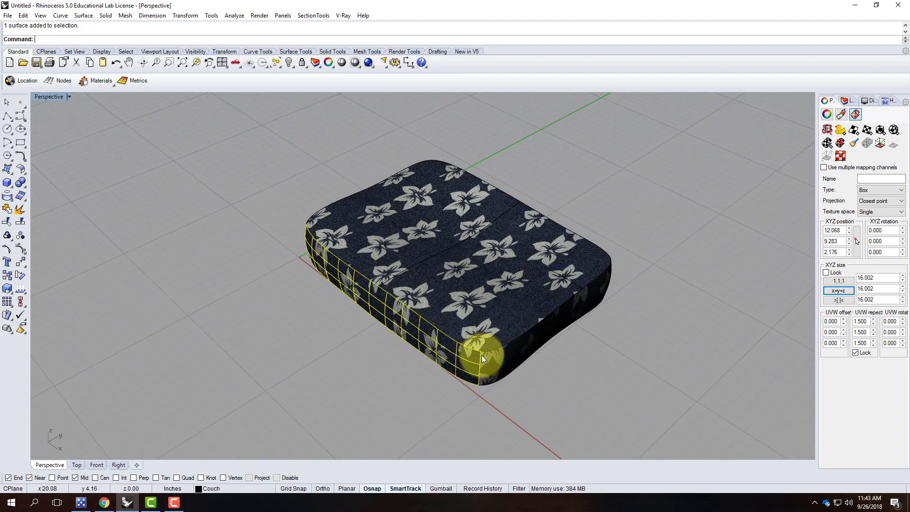
scroll(491, 364, up, 8)
click(609, 398)
click(479, 353)
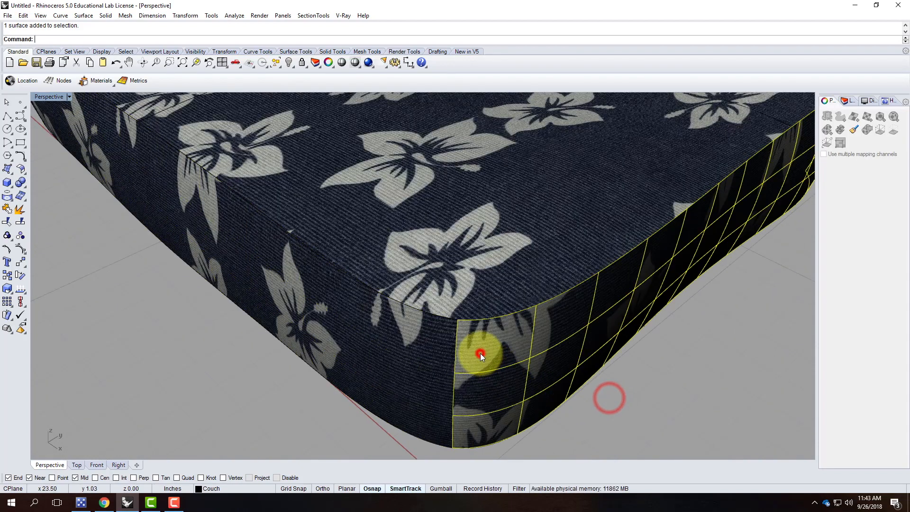
click(446, 357)
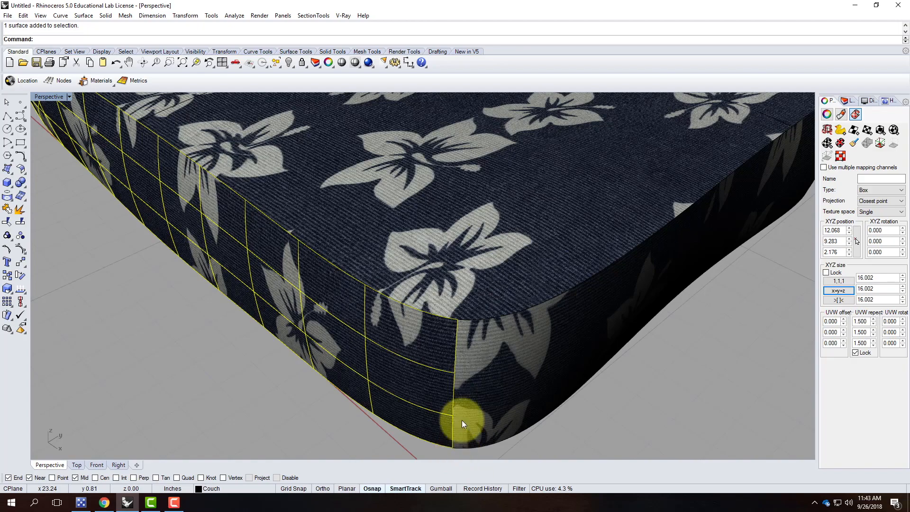
scroll(471, 363, down, 5)
right_drag(572, 369, 652, 328)
click(655, 327)
right_drag(483, 229, 343, 189)
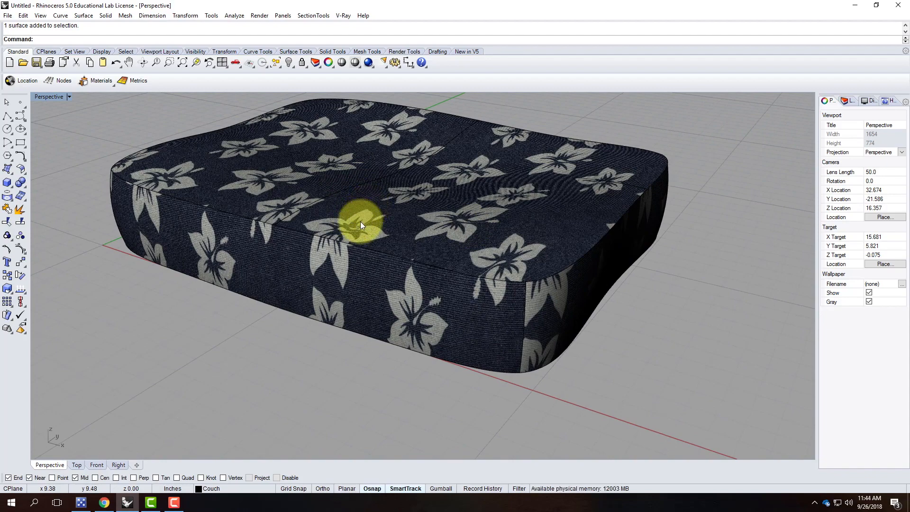
right_drag(119, 209, 294, 227)
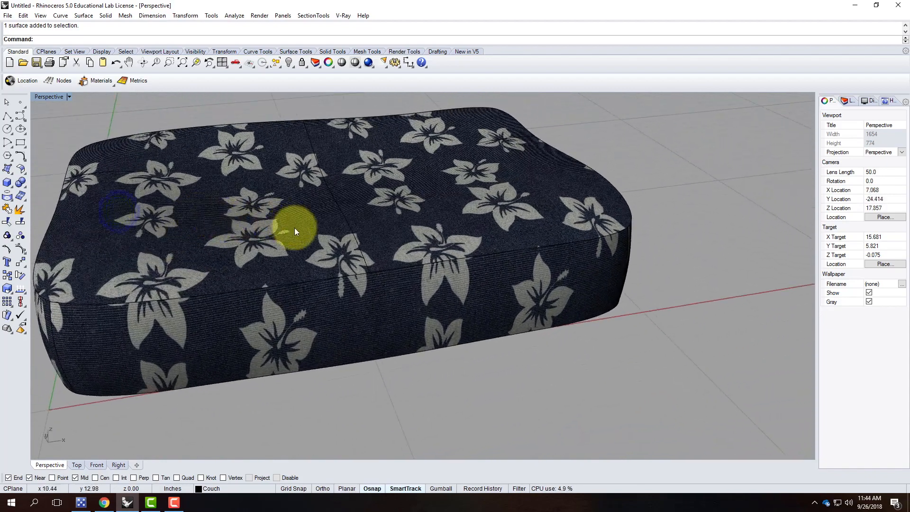
scroll(72, 317, up, 4)
right_drag(66, 297, 112, 335)
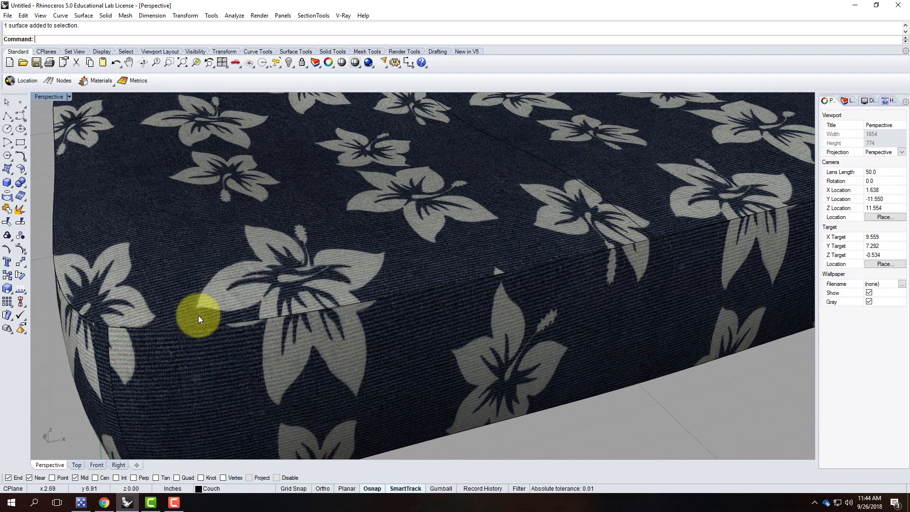
right_drag(325, 291, 293, 313)
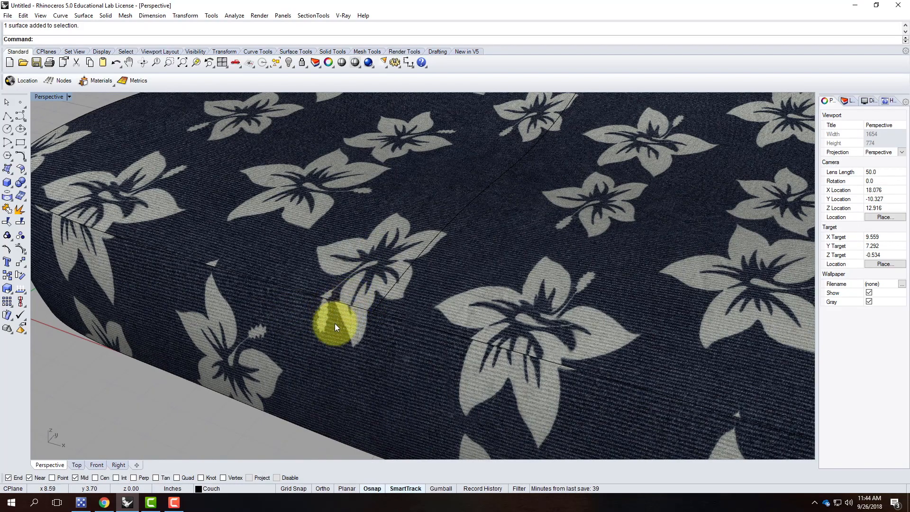
right_drag(136, 214, 219, 159)
scroll(214, 118, down, 5)
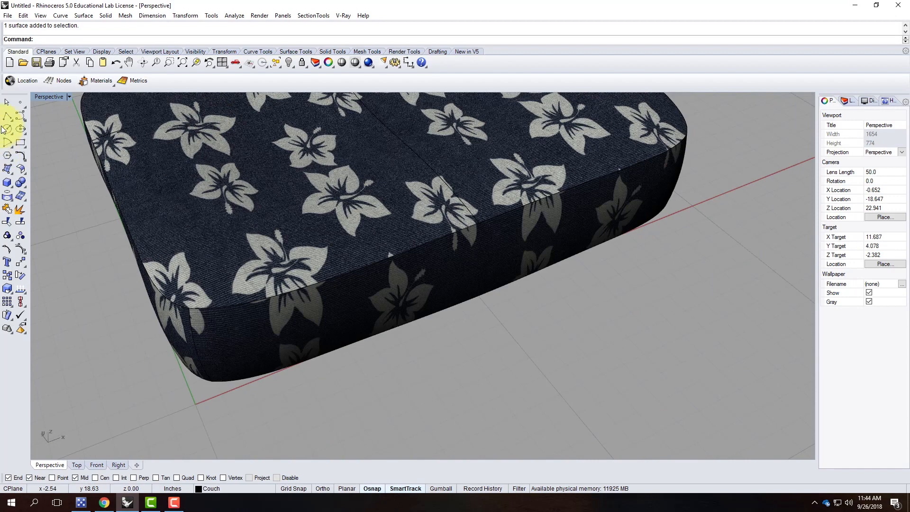
click(9, 130)
Draw a 3/16-diameter circle centred on the cushion's top corner edge.
scroll(190, 319, up, 5)
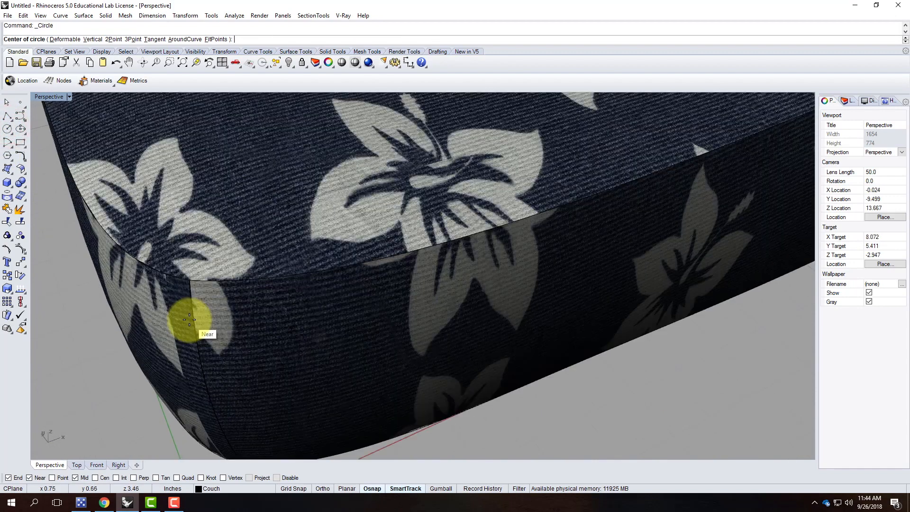
click(189, 252)
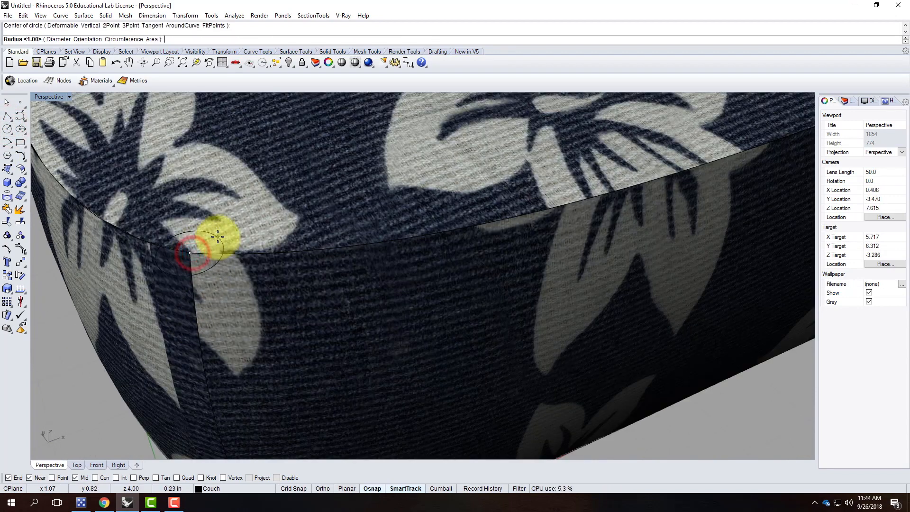
text(d)
key(Return)
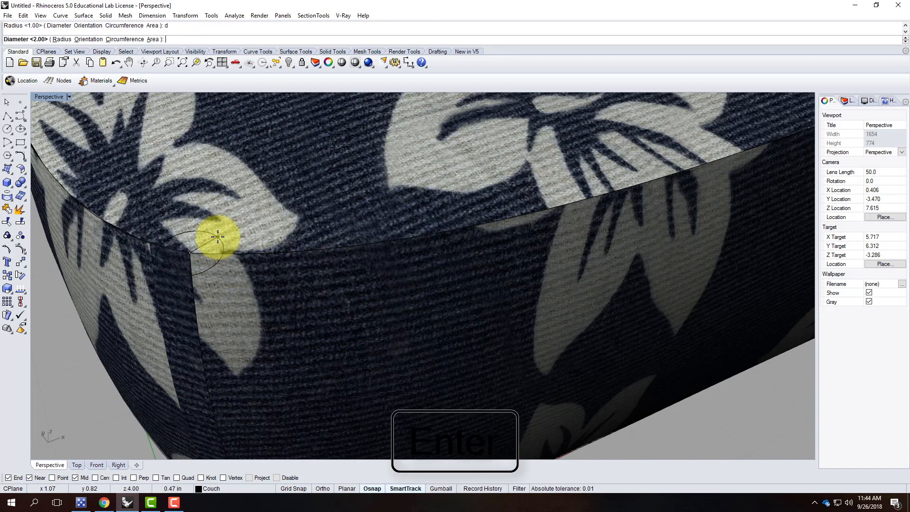
key(Return)
Select the new circle and start Rotate3D on it.
click(195, 260)
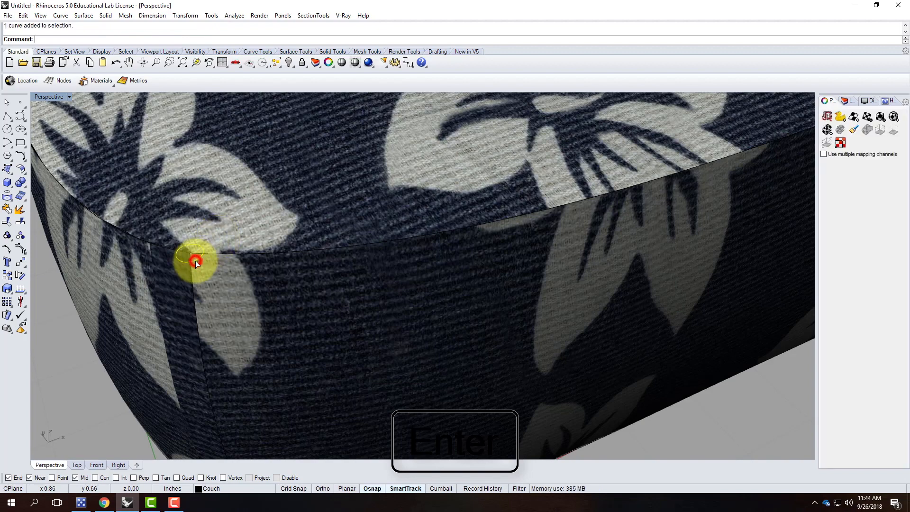
right_drag(257, 255, 251, 258)
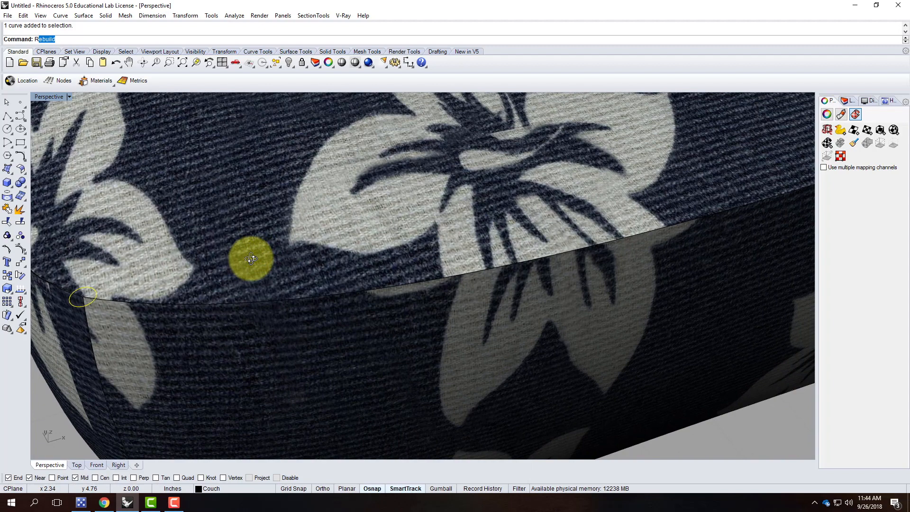
text(otate3d)
key(Return)
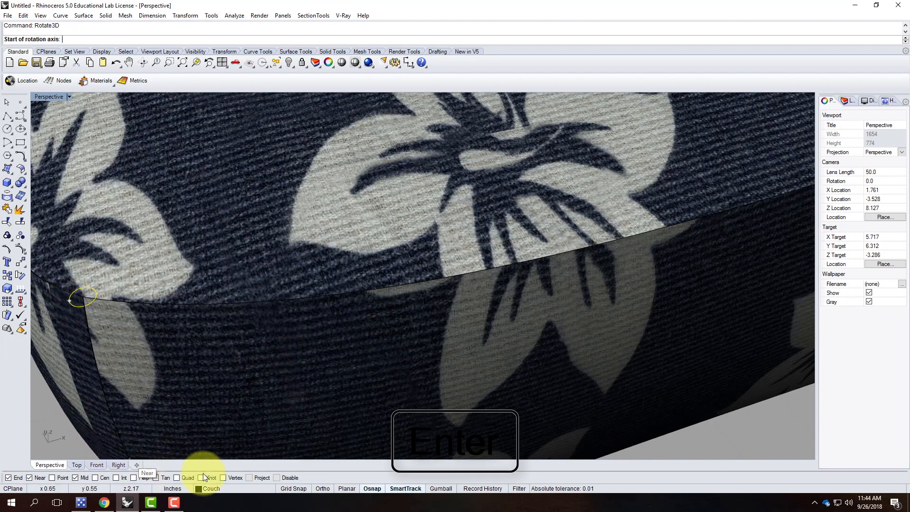
With Quad osnap on, rotate the circle in 3D to stand upright on the corner edge.
click(177, 477)
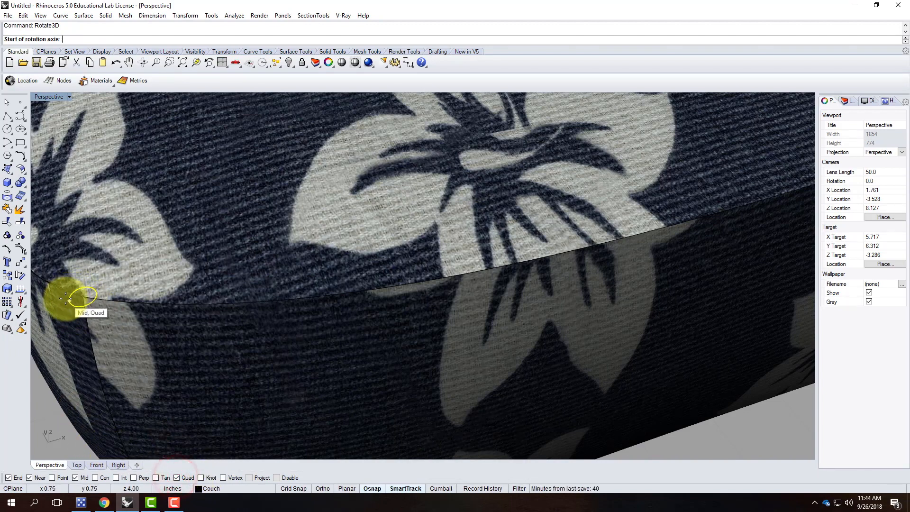
click(68, 300)
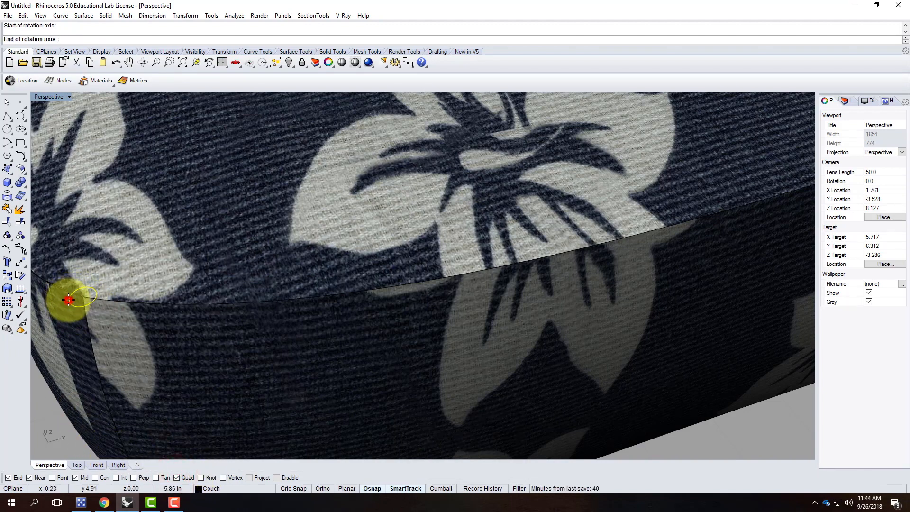
click(96, 295)
right_drag(101, 295, 122, 297)
scroll(122, 297, down, 7)
scroll(404, 291, up, 6)
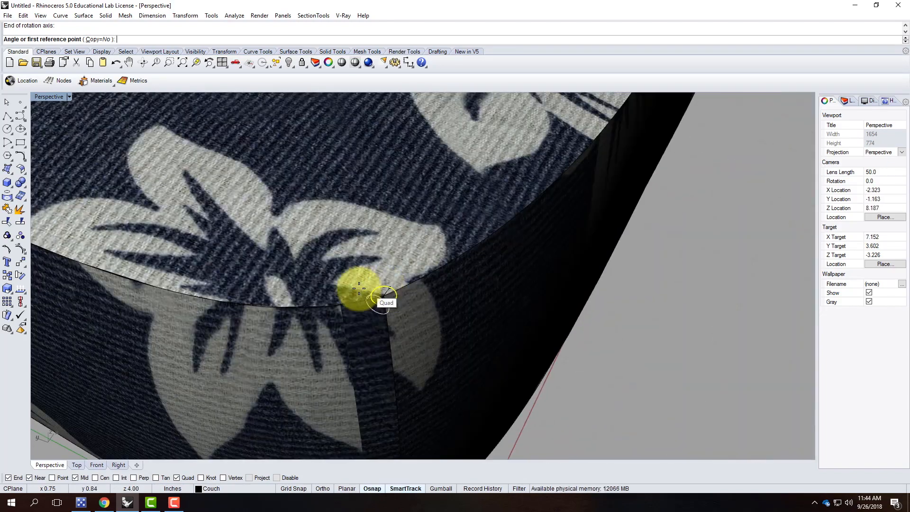
scroll(345, 290, up, 6)
scroll(347, 291, up, 4)
scroll(345, 294, down, 7)
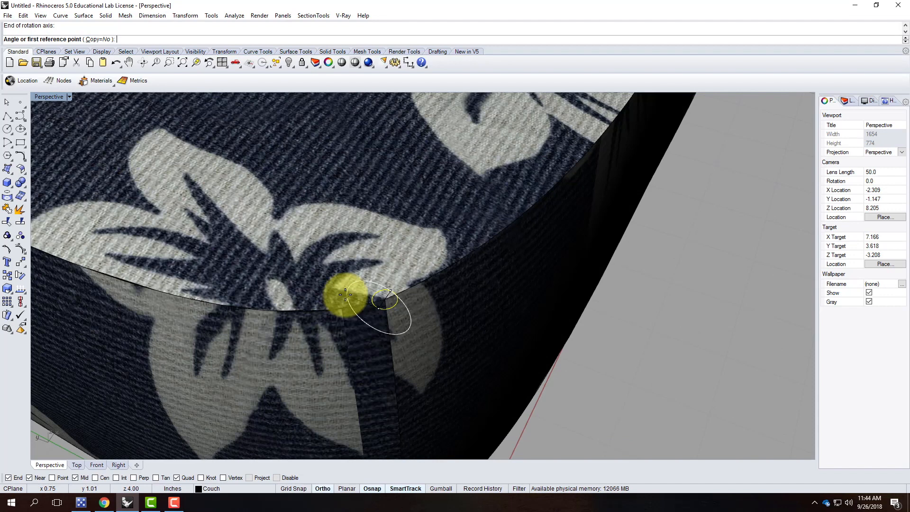
click(344, 294)
click(382, 270)
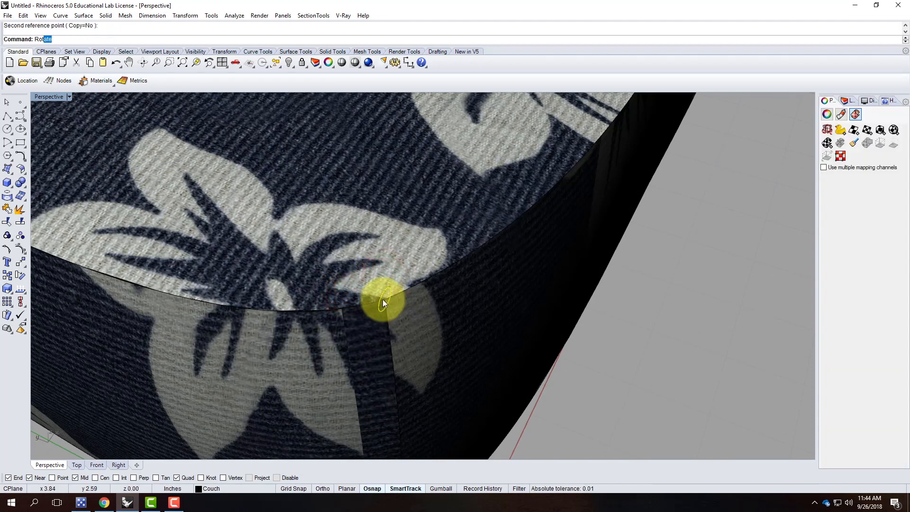
Rotate the circle 45° in plan about the corner, using four viewports and Ortho.
key(Return)
click(382, 299)
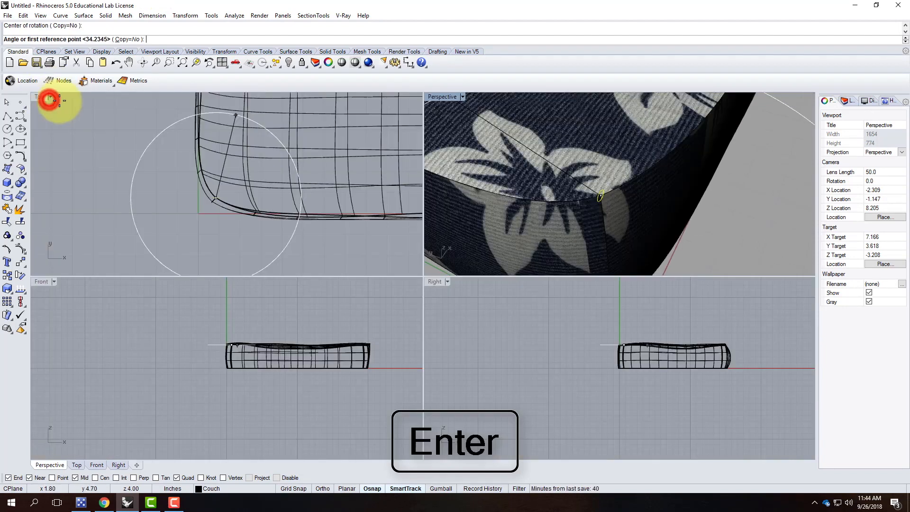
double_click(50, 98)
scroll(215, 223, up, 6)
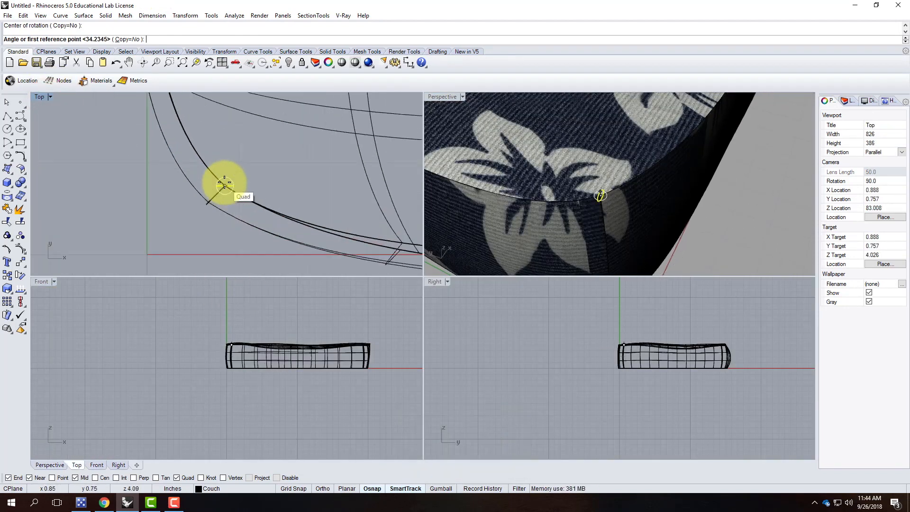
scroll(296, 197, up, 3)
key(F8)
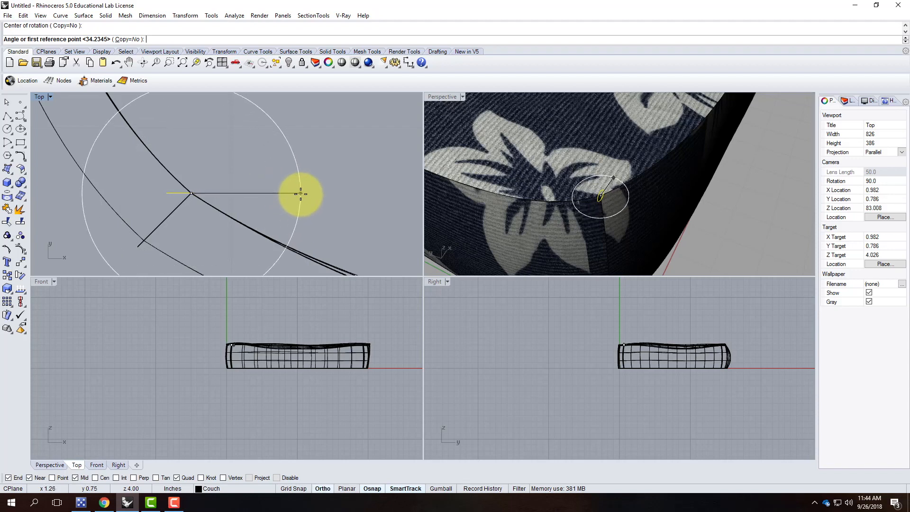
click(297, 195)
key(F8)
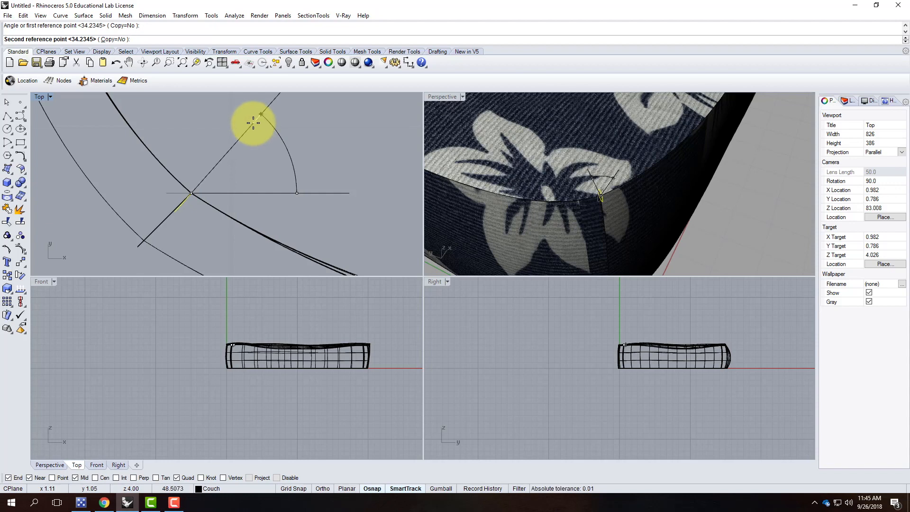
key(Return)
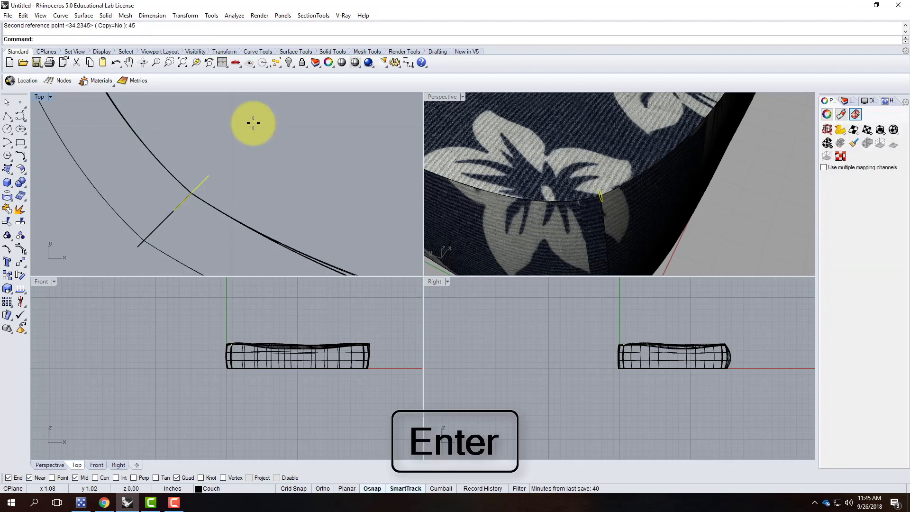
Maximize the Perspective view around the corner, cancelling a first Sweep1 attempt.
double_click(427, 96)
scroll(494, 218, down, 5)
right_drag(476, 258, 497, 240)
click(577, 207)
scroll(554, 133, up, 7)
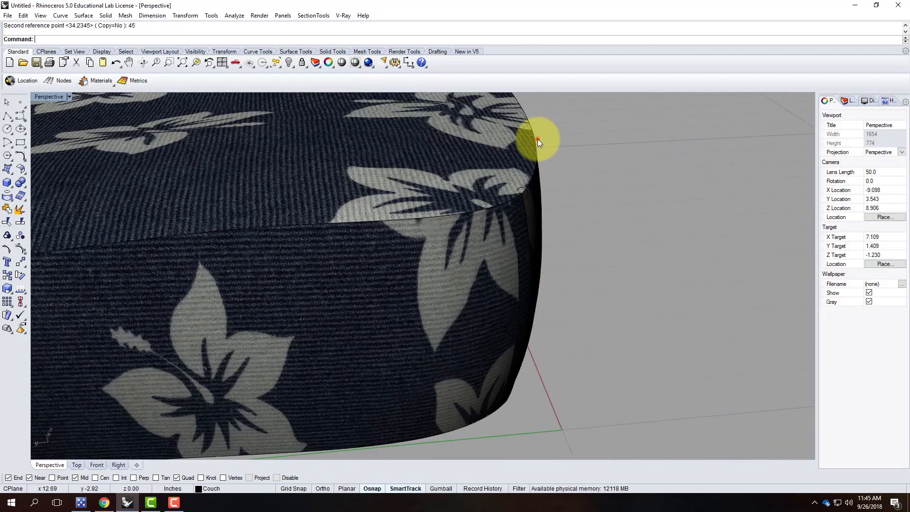
click(537, 139)
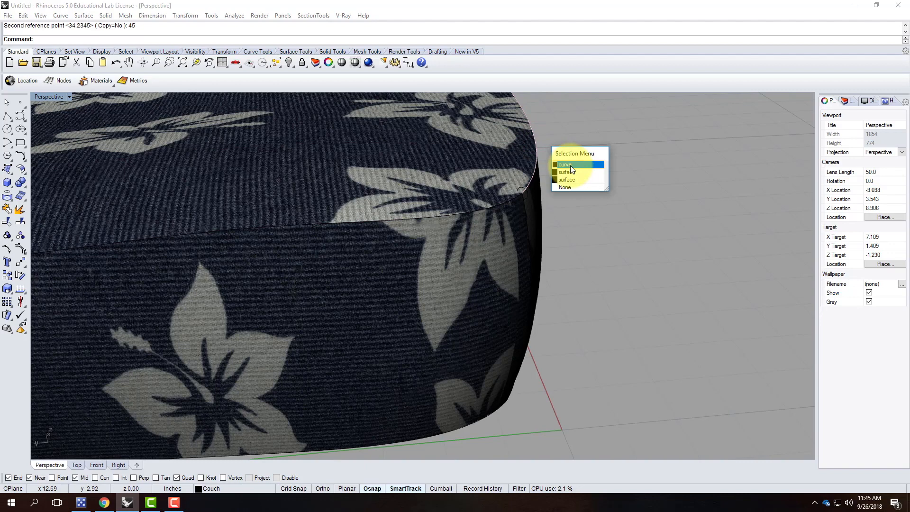
key(Escape)
right_drag(624, 184, 614, 219)
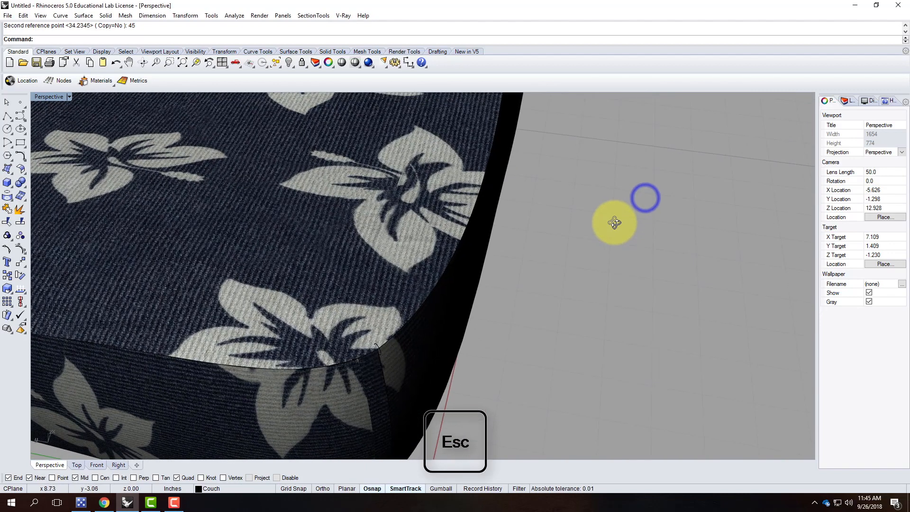
text(Swe)
key(Return)
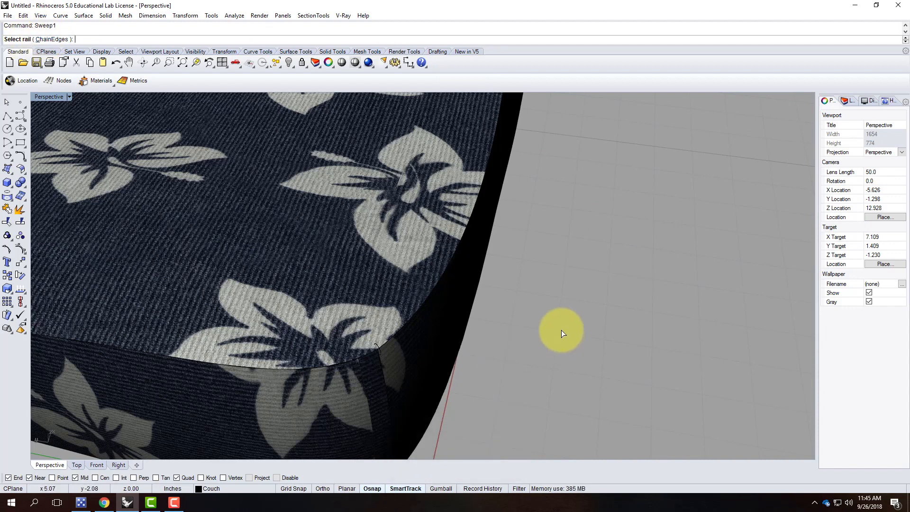
key(Escape)
click(431, 292)
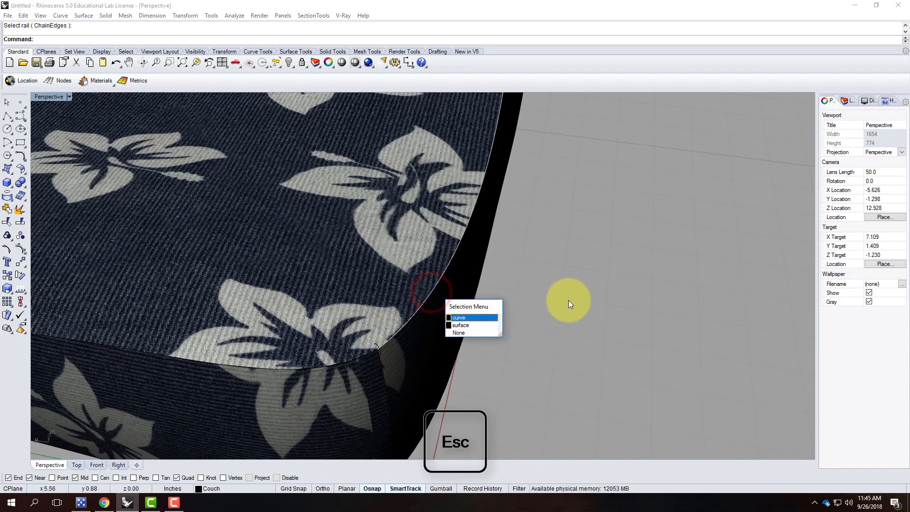
click(591, 286)
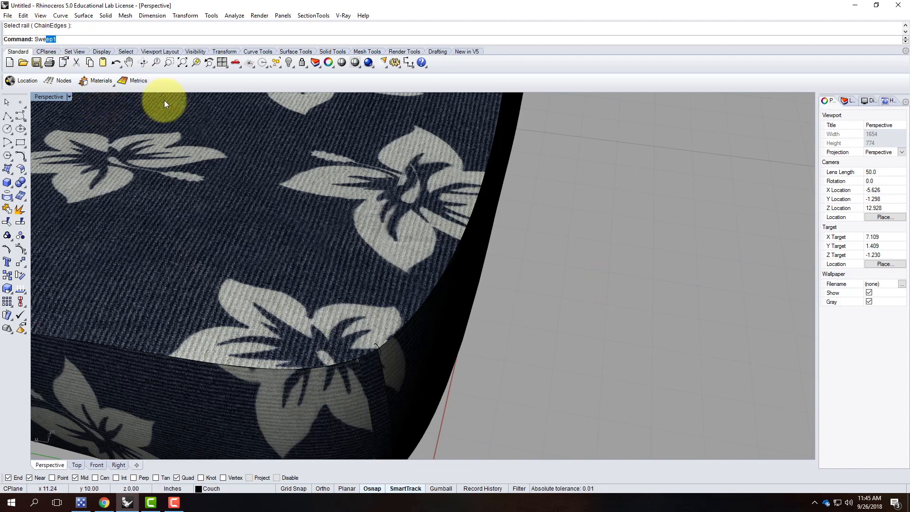
Run Sweep1 with ChainEdges, picking the cushion's top edge segments as the rail.
key(Return)
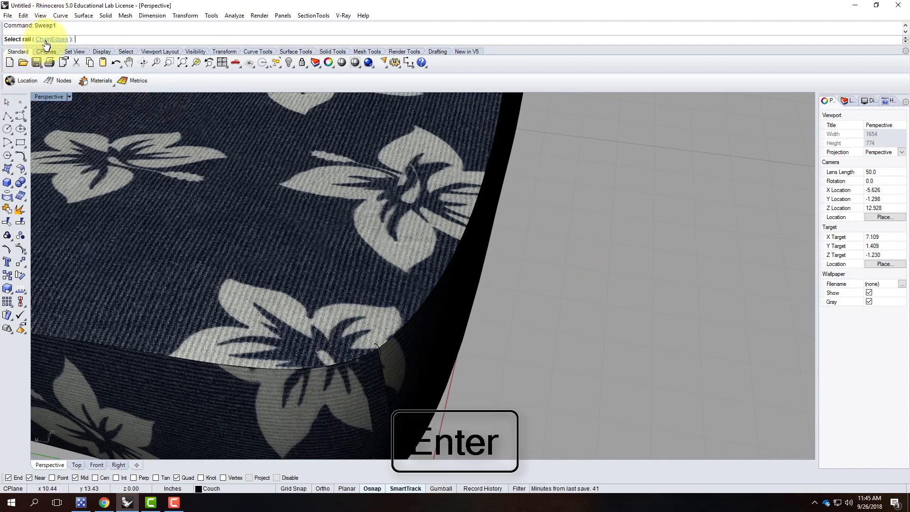
click(54, 40)
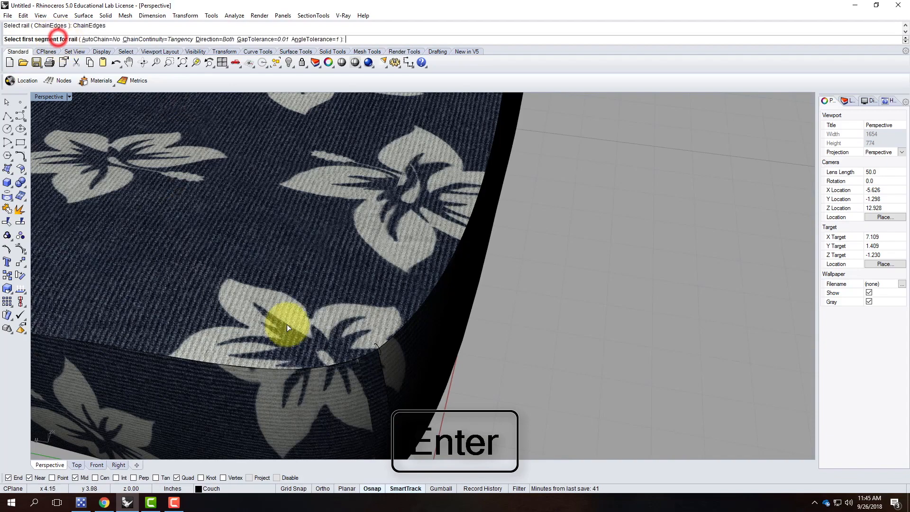
click(293, 368)
click(351, 394)
scroll(284, 394, down, 5)
scroll(130, 324, up, 6)
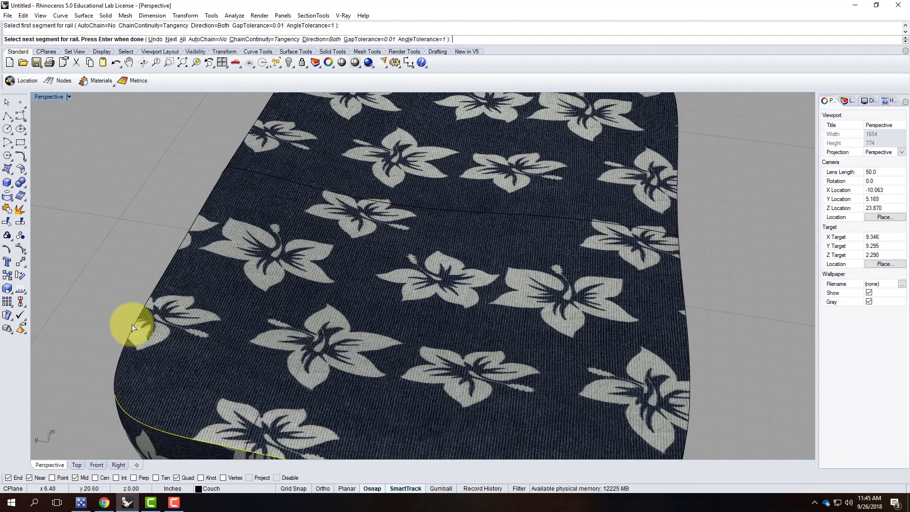
click(132, 326)
scroll(215, 252, down, 5)
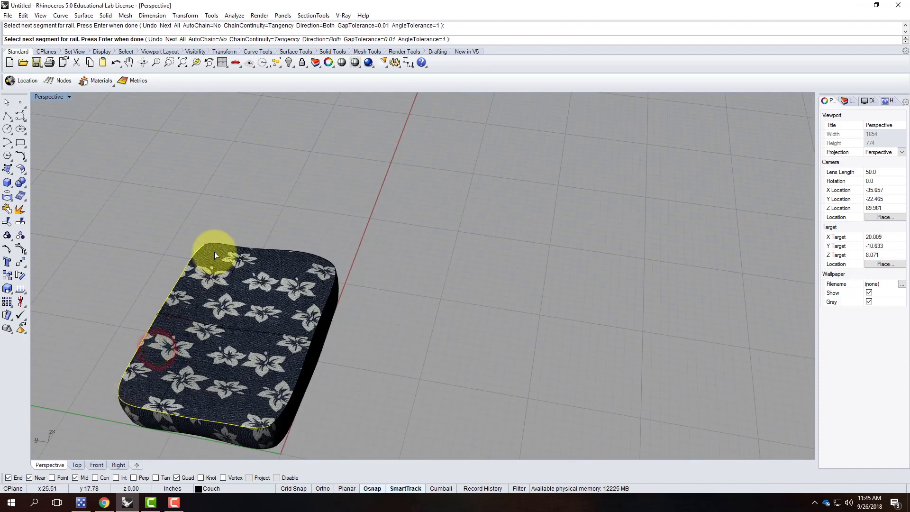
scroll(218, 240, up, 4)
click(218, 240)
click(252, 268)
scroll(426, 293, up, 2)
click(434, 295)
click(464, 321)
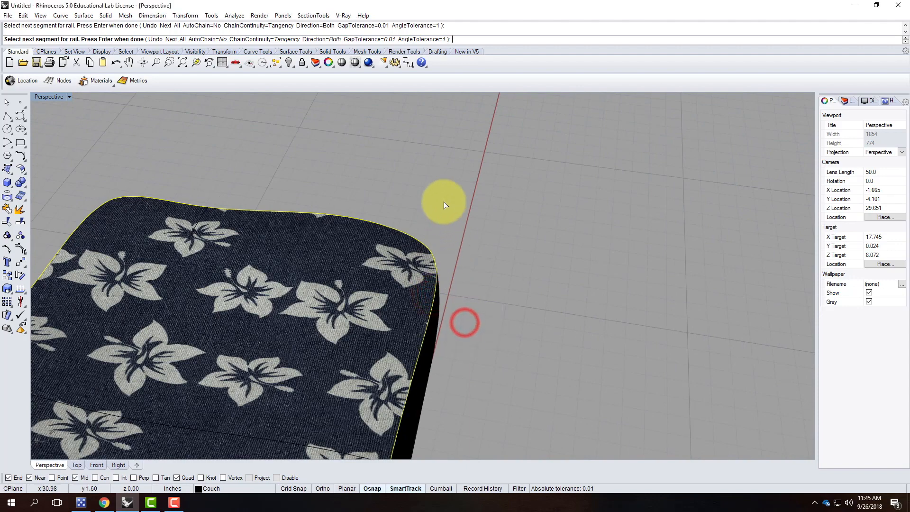
scroll(443, 201, down, 4)
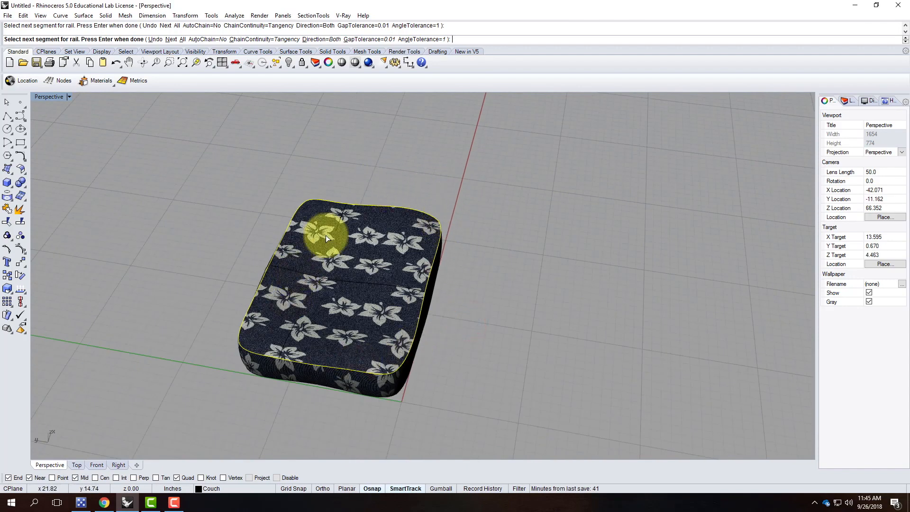
key(Return)
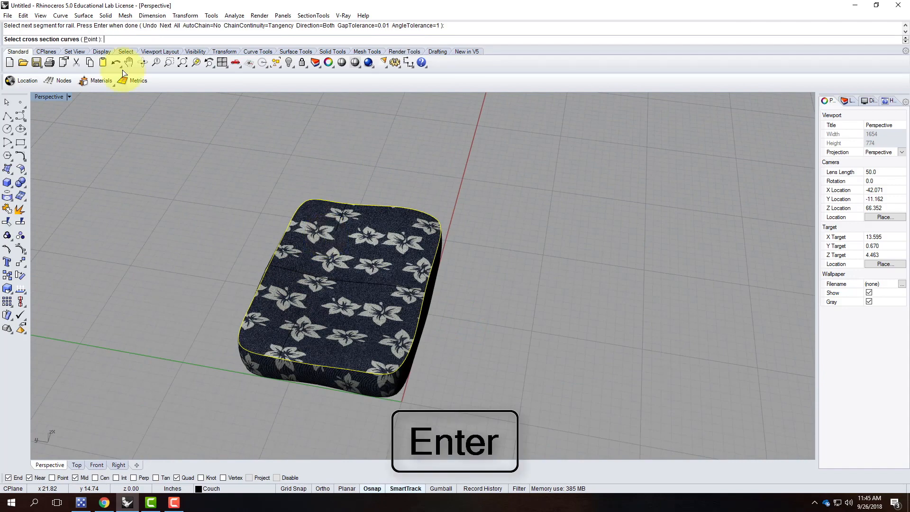
Use the small corner ellipse as cross section to create the piping tube.
scroll(380, 379, up, 1)
scroll(380, 379, up, 6)
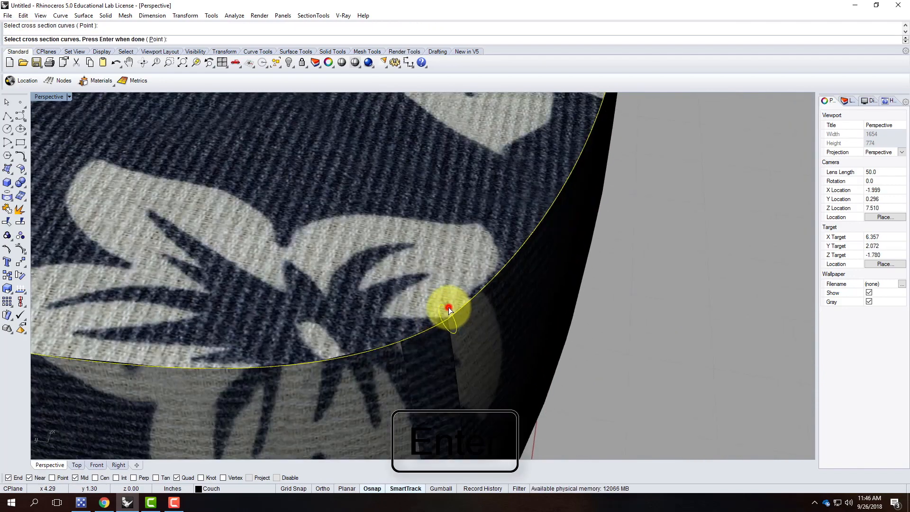
click(448, 309)
key(Return)
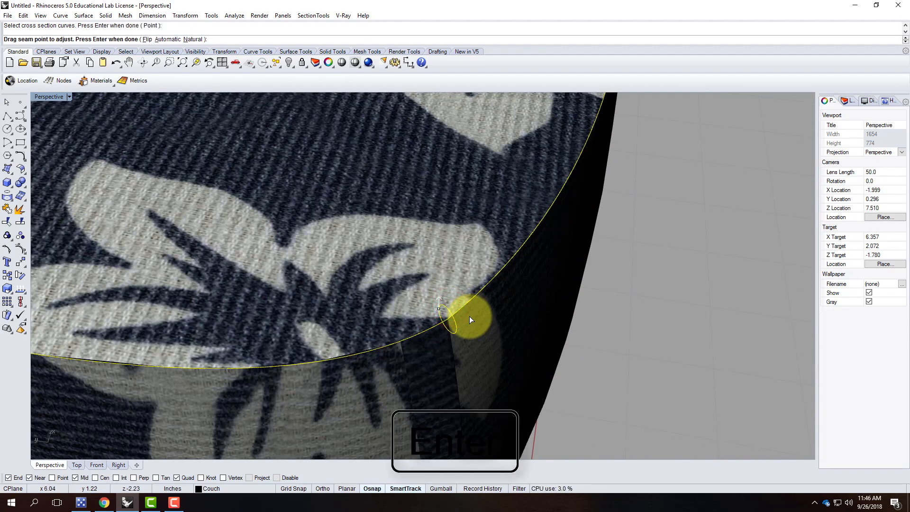
key(Return)
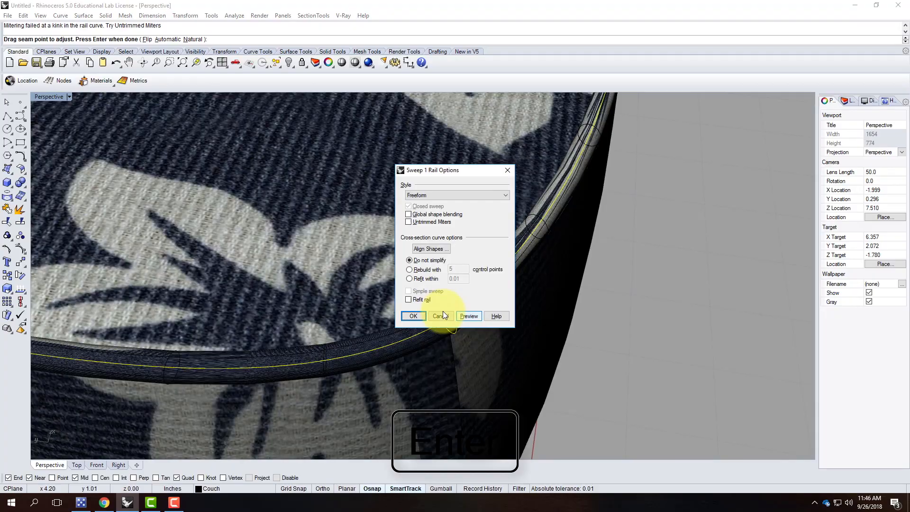
click(420, 316)
scroll(548, 325, down, 5)
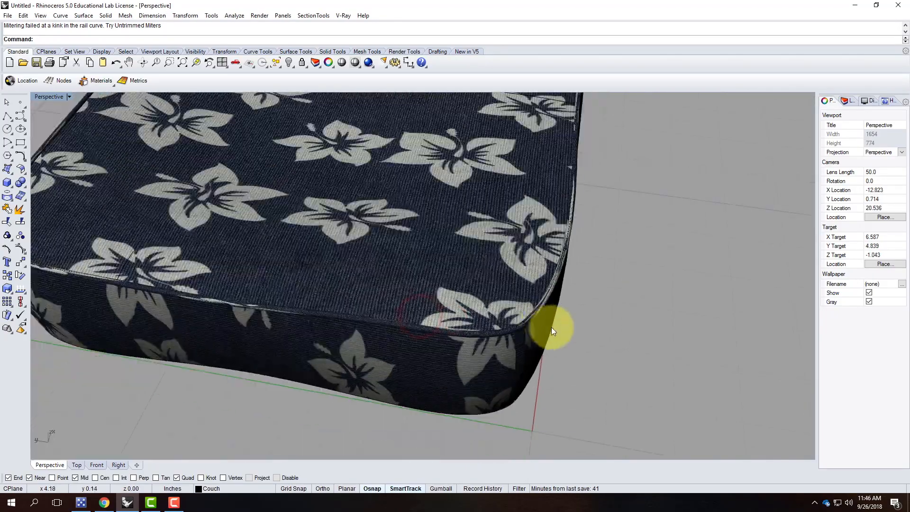
Orbit and zoom around the cushion, then select the new piping tube along its top edge.
right_drag(611, 333, 439, 288)
scroll(491, 275, up, 8)
right_drag(510, 282, 459, 272)
scroll(338, 237, down, 6)
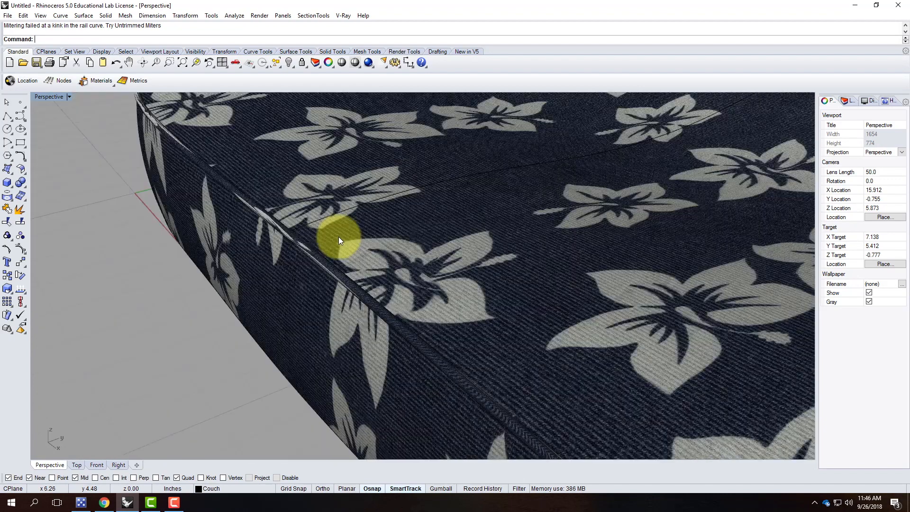
click(354, 282)
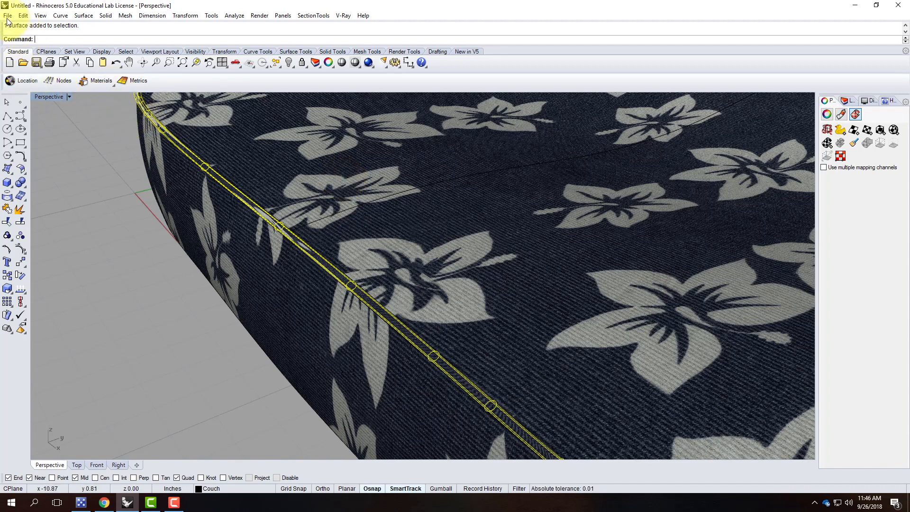
Load the Woven Fabric - White material from the Fabric library into the V-Ray scene materials.
click(341, 15)
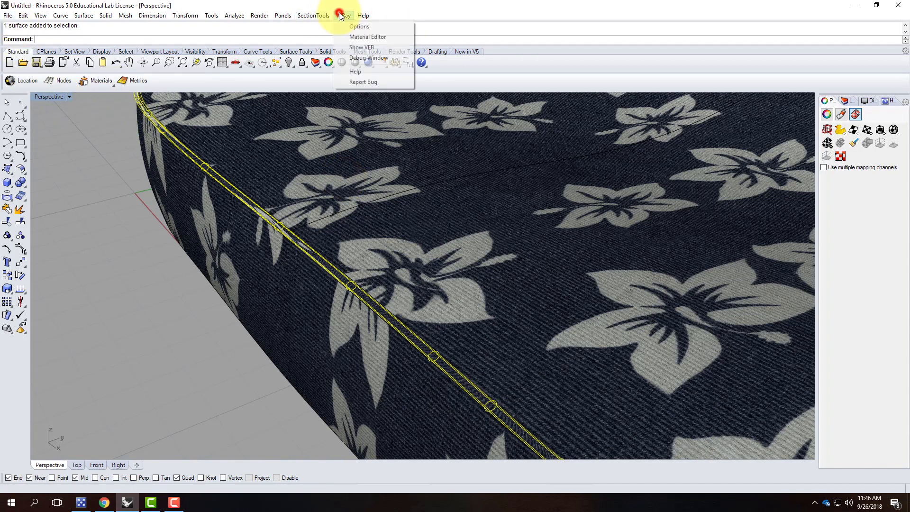
click(360, 37)
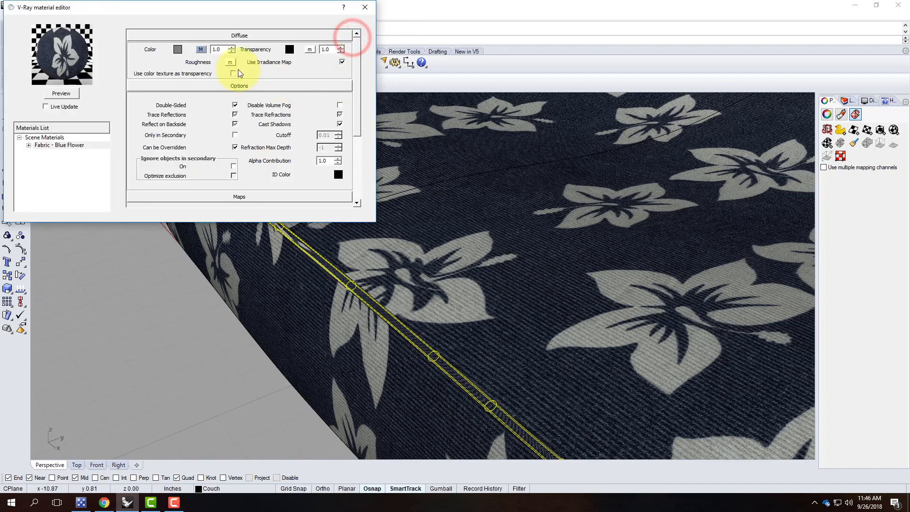
right_click(54, 138)
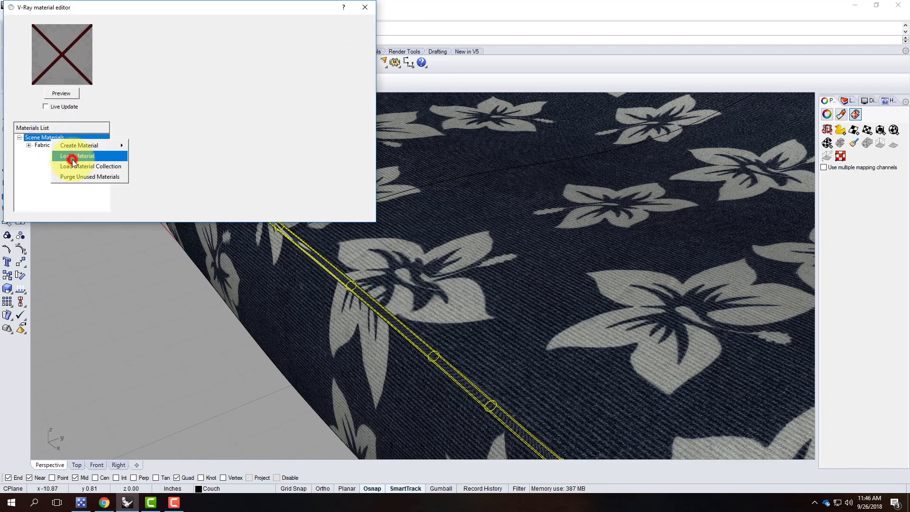
click(72, 159)
click(205, 22)
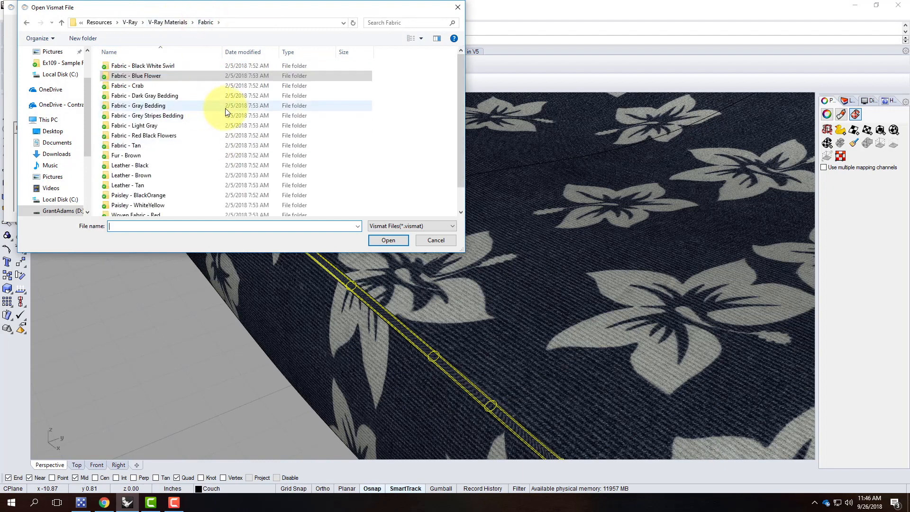
scroll(188, 110, down, 1)
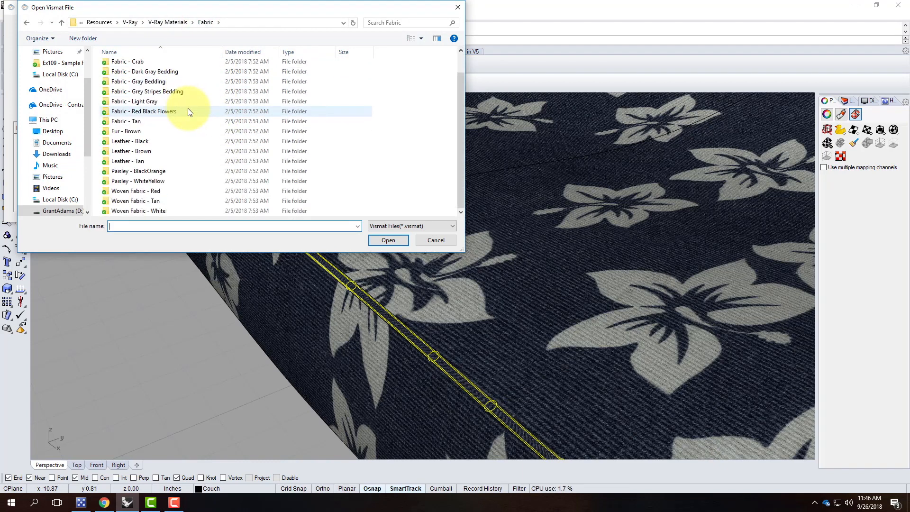
click(181, 211)
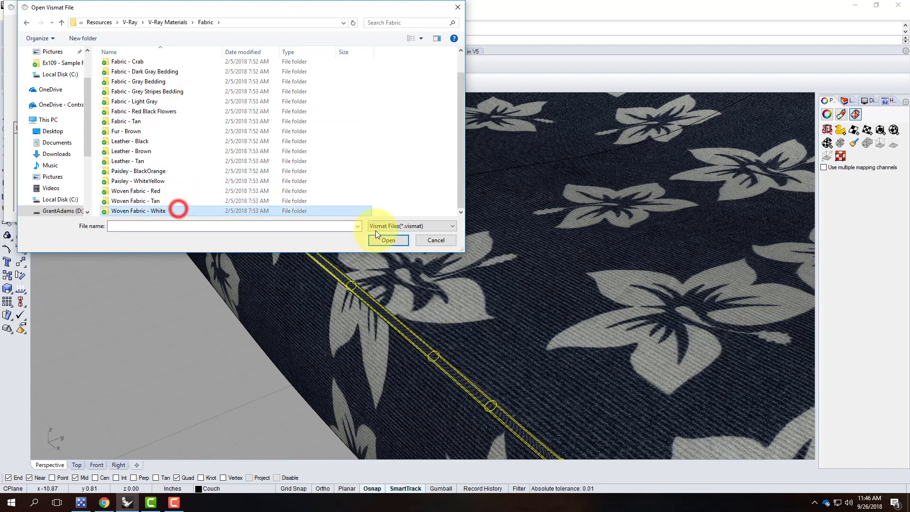
double_click(152, 212)
double_click(141, 66)
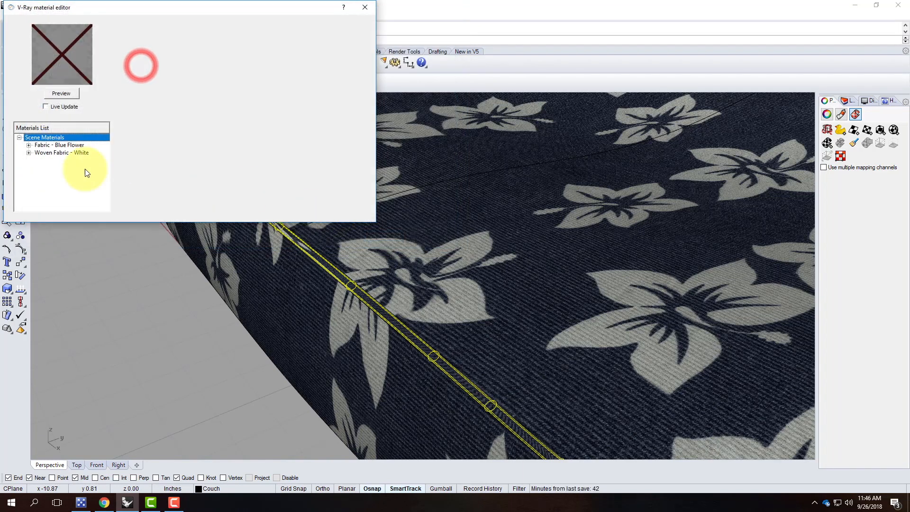
Preview Woven Fabric - White, apply it to the selected piping, then deselect and orbit lower.
click(53, 153)
click(65, 94)
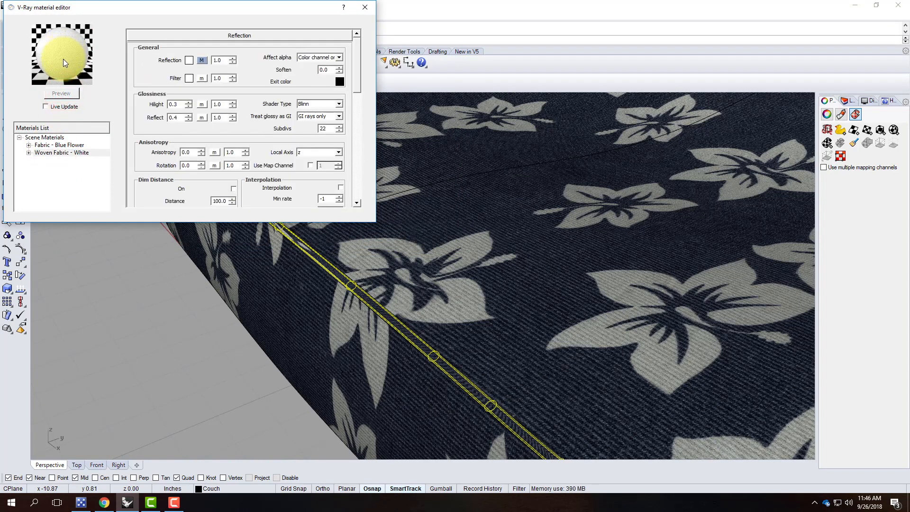
right_click(70, 155)
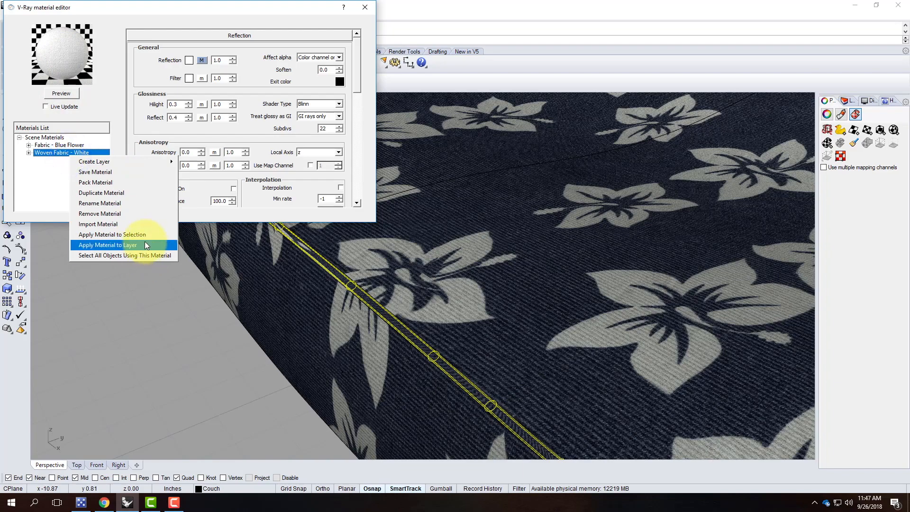
click(145, 240)
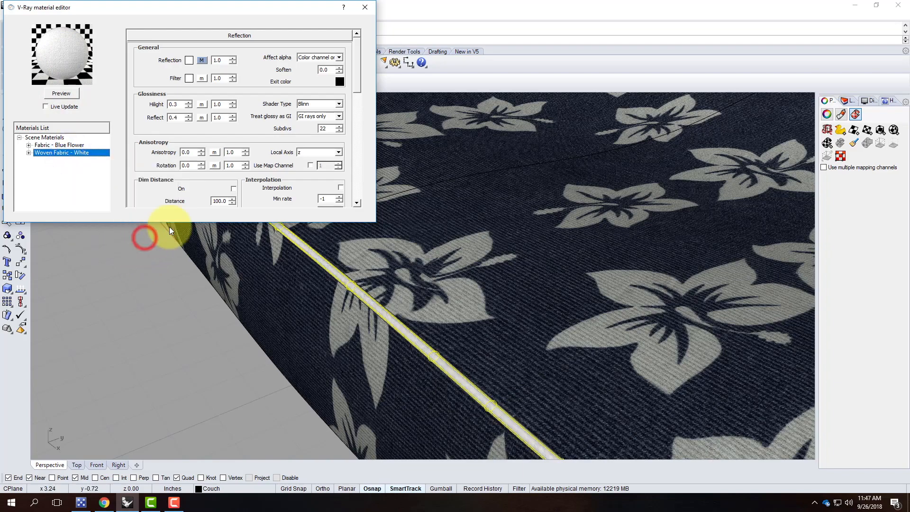
click(370, 7)
click(161, 335)
scroll(161, 335, down, 10)
right_drag(251, 359, 332, 337)
scroll(382, 353, up, 10)
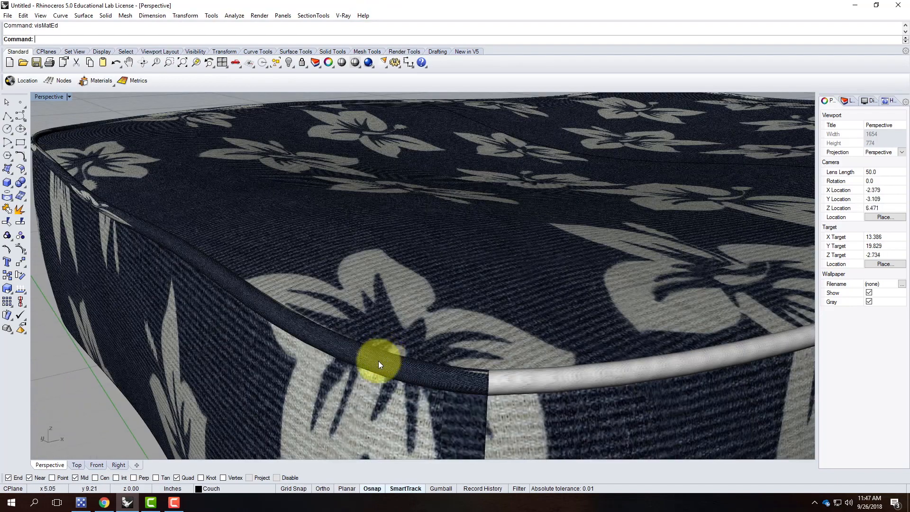
Select three piping sections along the cushion's top edge and far corner.
click(377, 363)
scroll(356, 371, down, 10)
scroll(248, 286, up, 10)
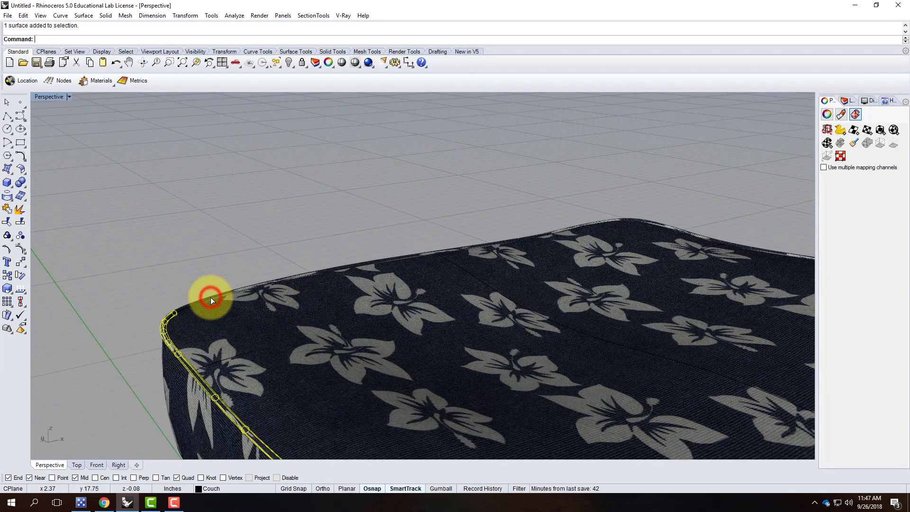
shift+click(229, 293)
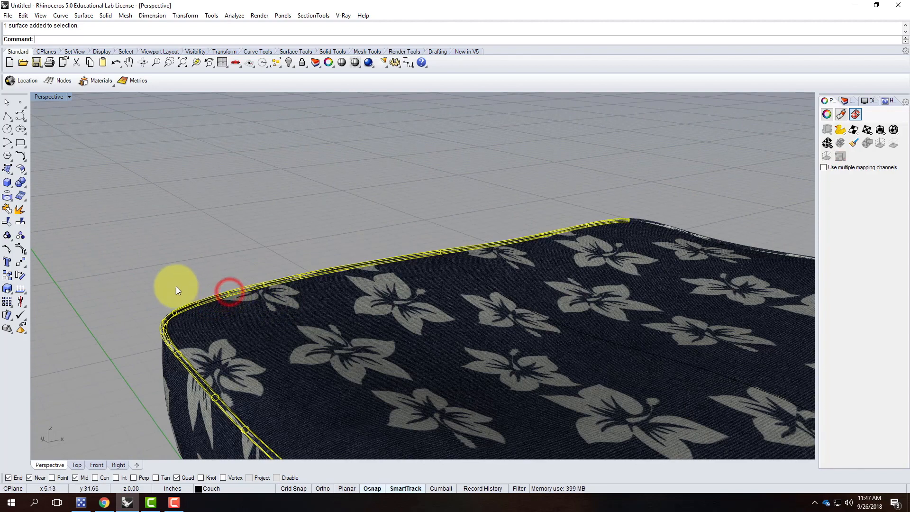
scroll(177, 290, down, 10)
scroll(460, 274, up, 10)
shift+click(425, 240)
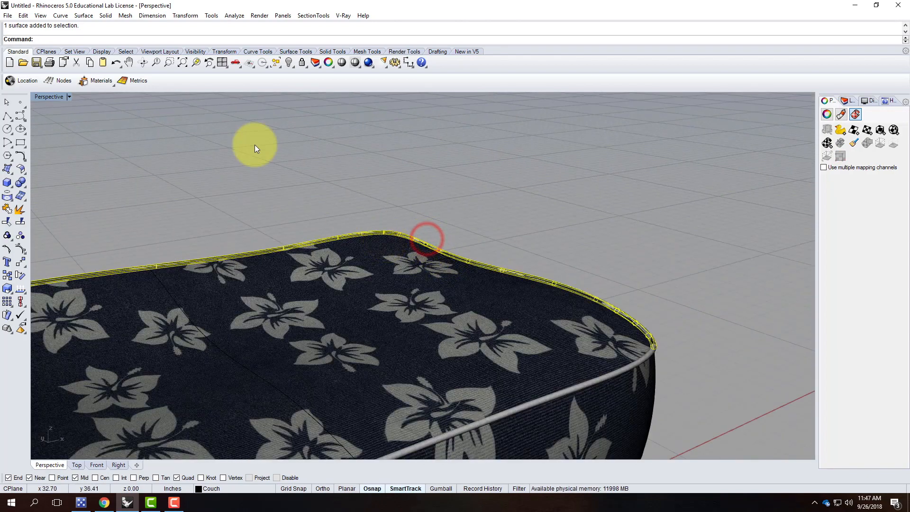
Apply the Woven Fabric - White material to the selected piping sections.
click(343, 16)
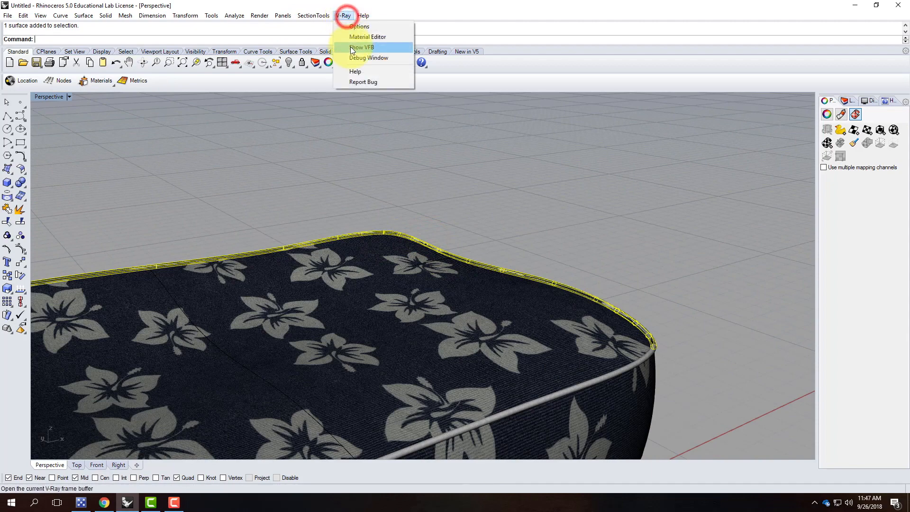
click(357, 37)
click(82, 153)
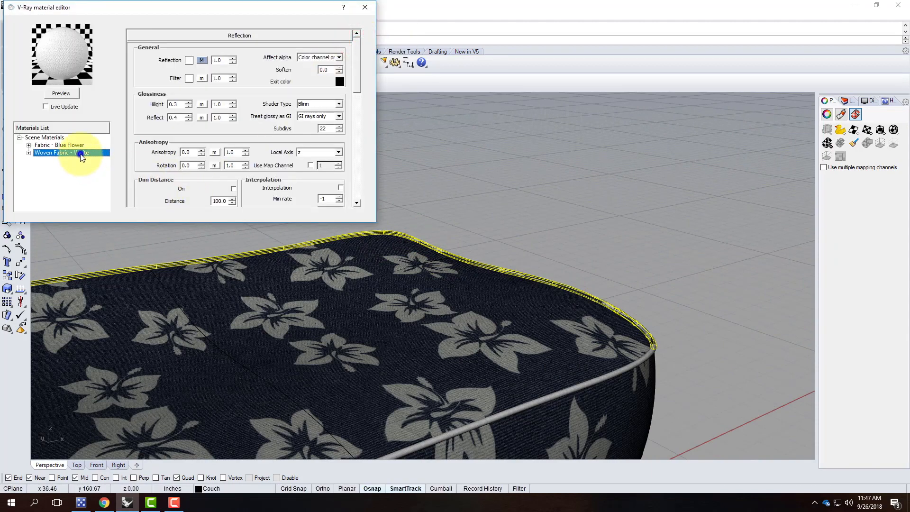
right_click(82, 154)
click(133, 236)
Orbit to a low side view and pick the piping piece at the corner seam.
click(669, 245)
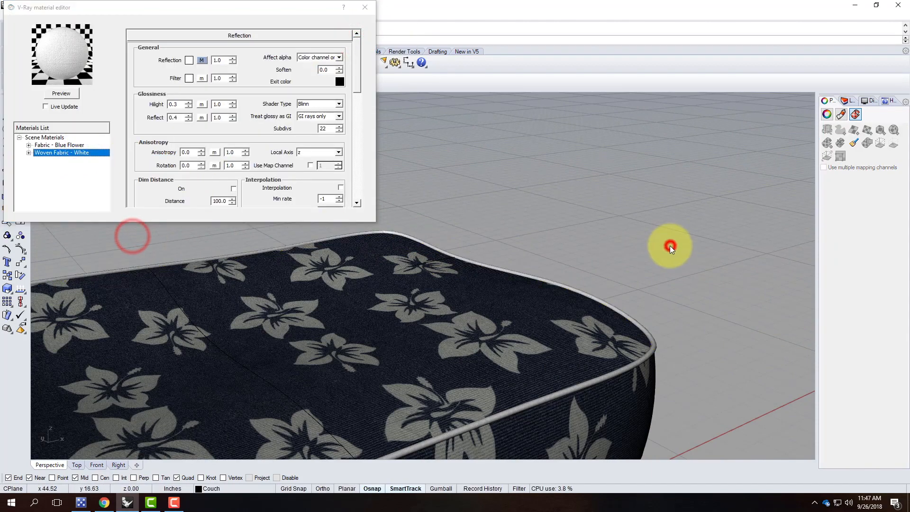
scroll(670, 245, down, 8)
right_drag(694, 287, 579, 292)
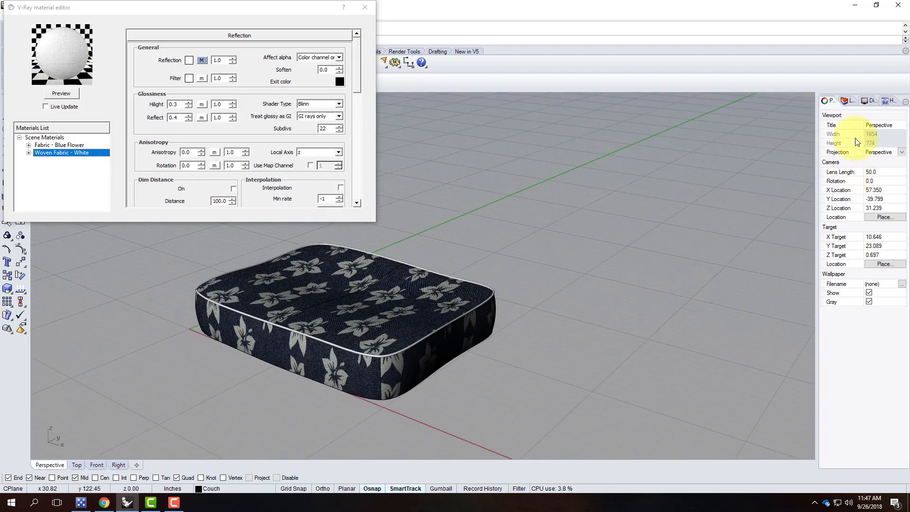
scroll(538, 328, up, 5)
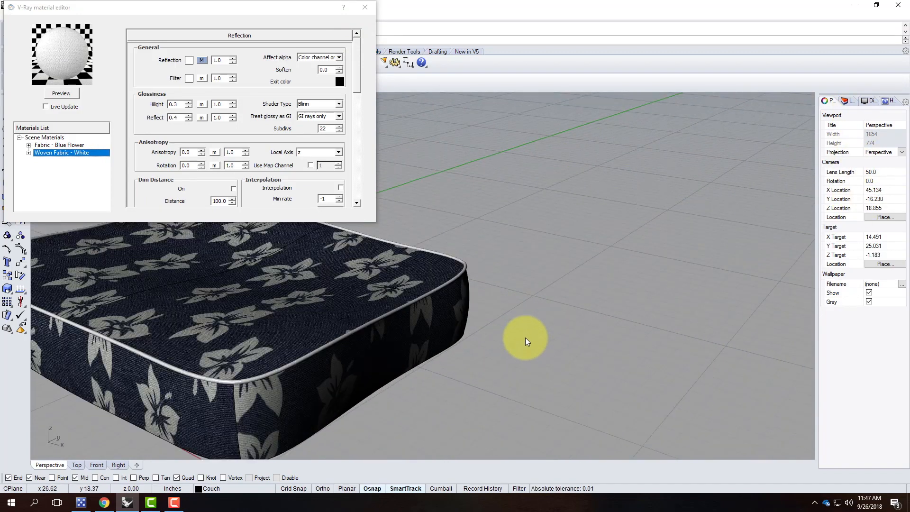
scroll(436, 315, down, 3)
scroll(336, 360, up, 6)
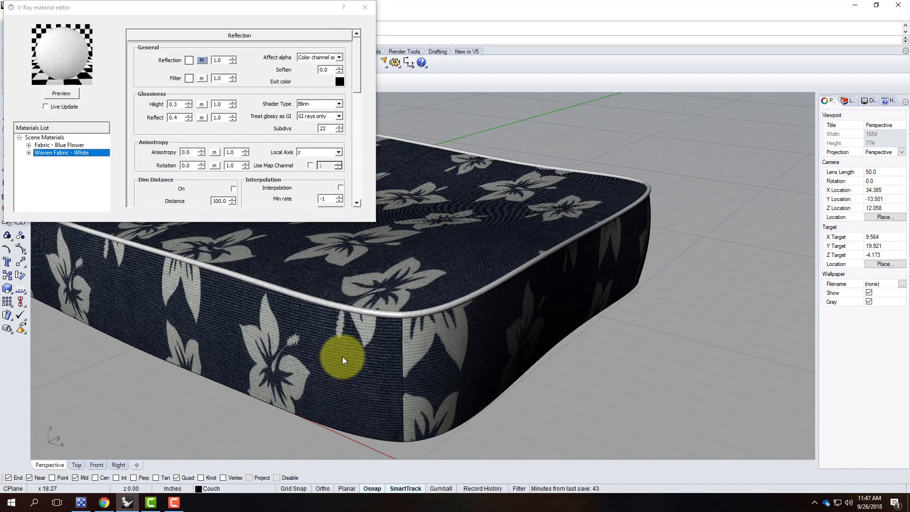
right_drag(685, 268, 781, 273)
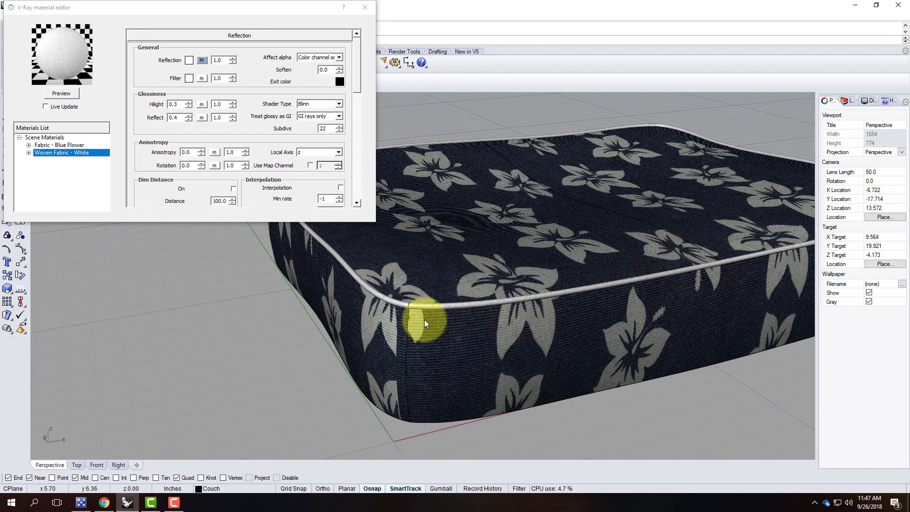
click(406, 305)
click(434, 331)
scroll(413, 310, up, 4)
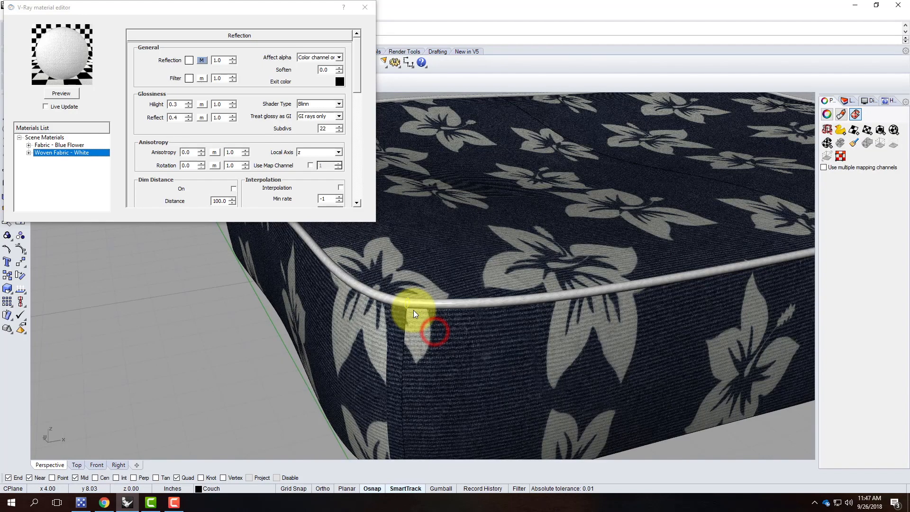
scroll(414, 310, up, 5)
Repeat the previous command with points at the piping seam and bottom corner, then cancel it.
key(Return)
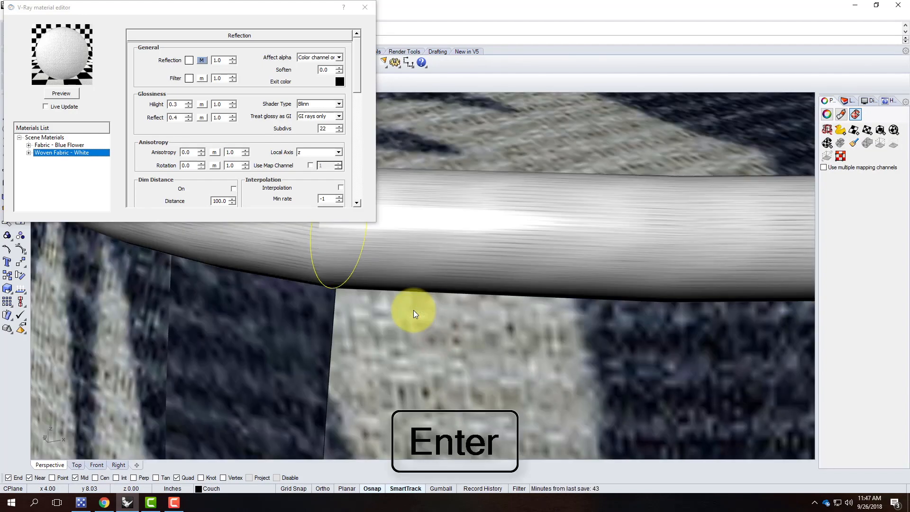
click(338, 230)
scroll(458, 272, down, 3)
scroll(418, 268, down, 5)
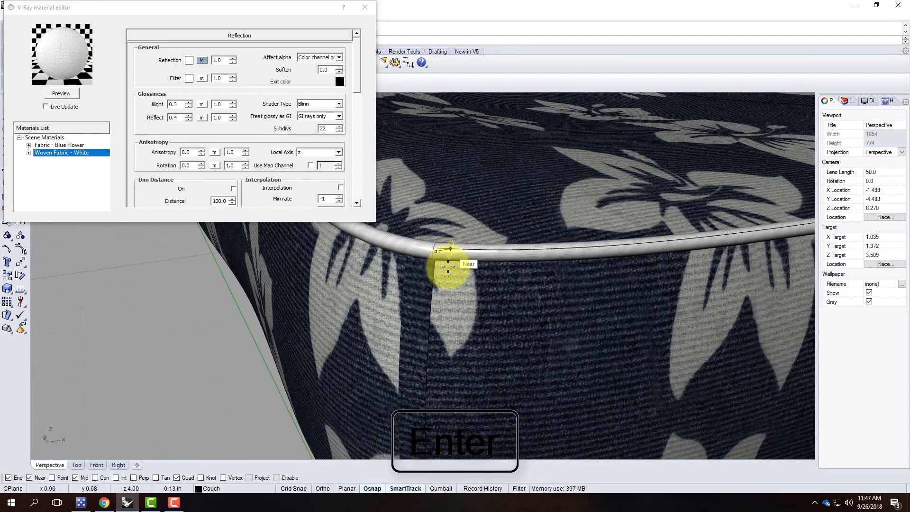
scroll(400, 407, up, 2)
scroll(422, 450, up, 2)
scroll(386, 291, up, 2)
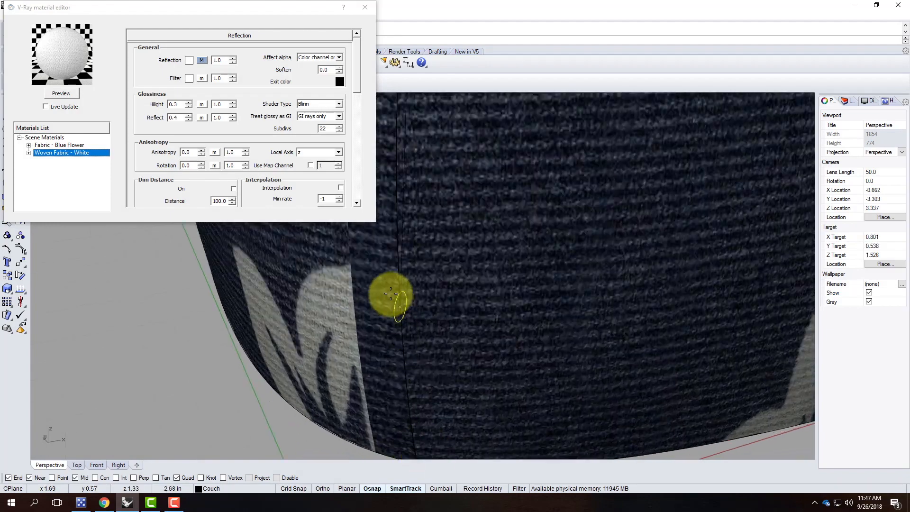
scroll(398, 398, down, 2)
scroll(417, 380, up, 2)
click(414, 381)
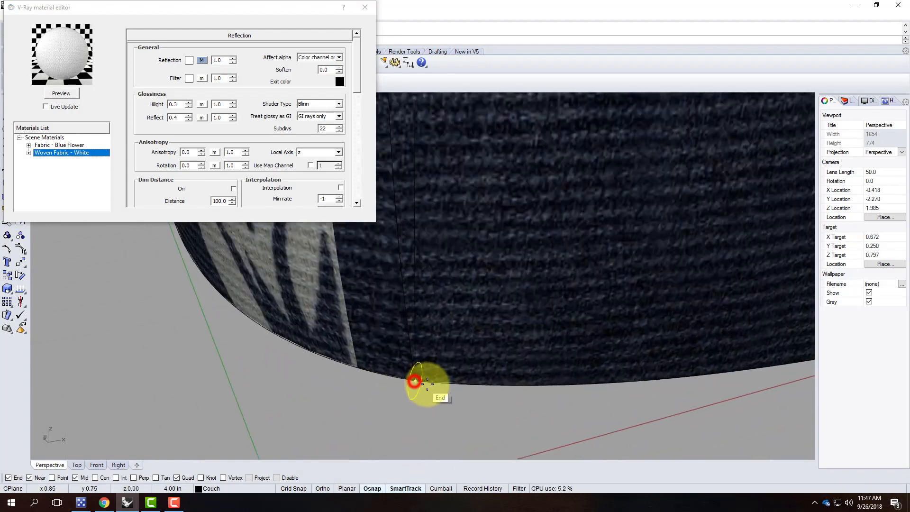
key(Escape)
Restart the one-rail sweep and close the V-Ray material editor.
scroll(397, 397, down, 3)
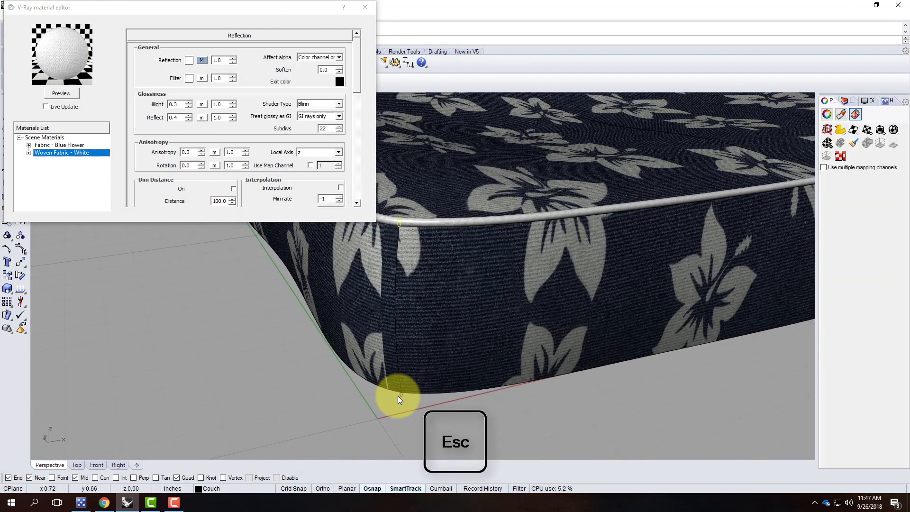
key(Return)
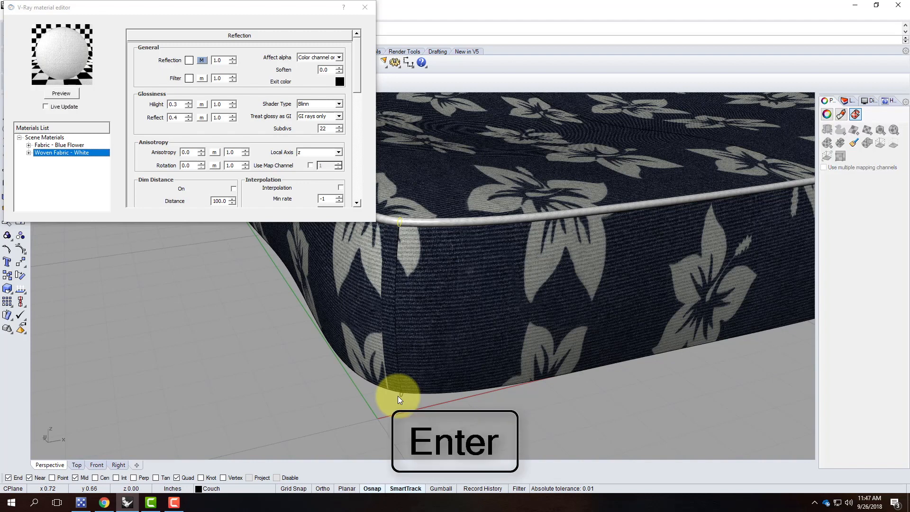
click(365, 7)
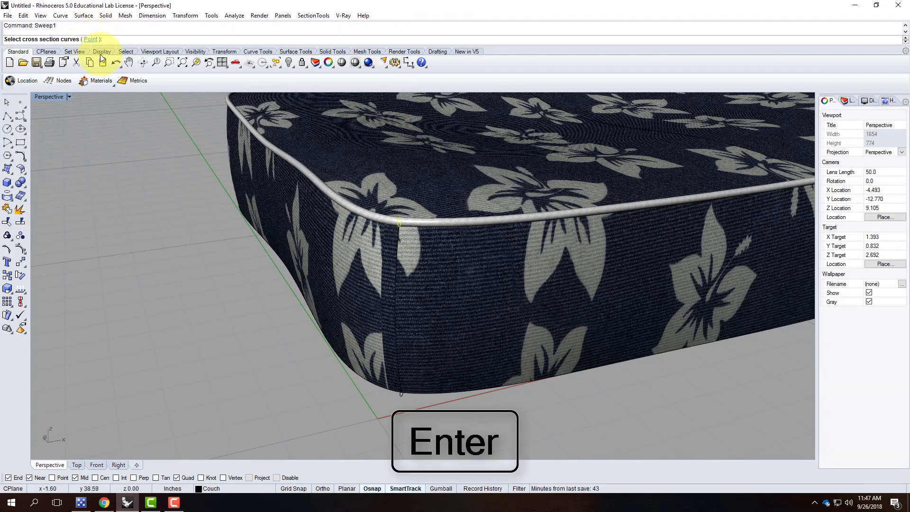
Restart Sweep1 and switch rail selection to ChainEdges.
key(Escape)
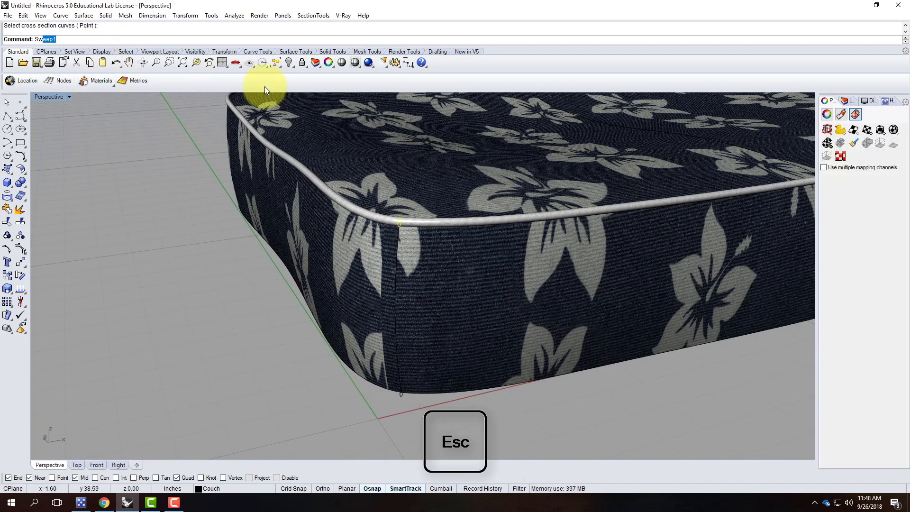
text(Swee)
key(Return)
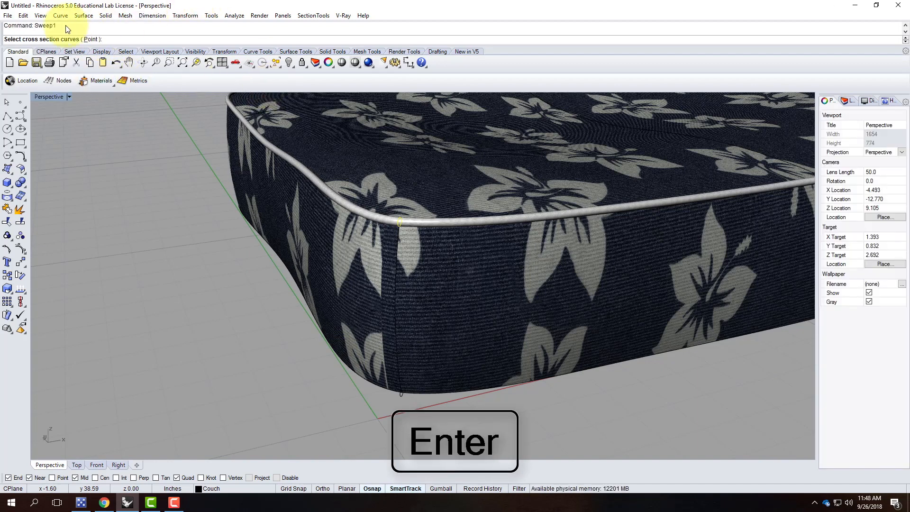
key(Escape)
text(Swe)
key(Return)
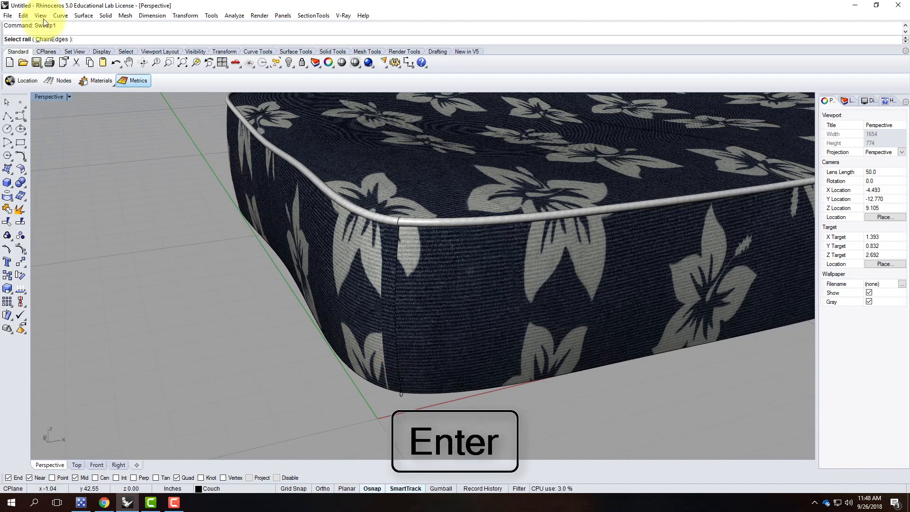
click(50, 39)
Chain the four bottom-edge segments around the cushion as the sweep rail.
click(332, 352)
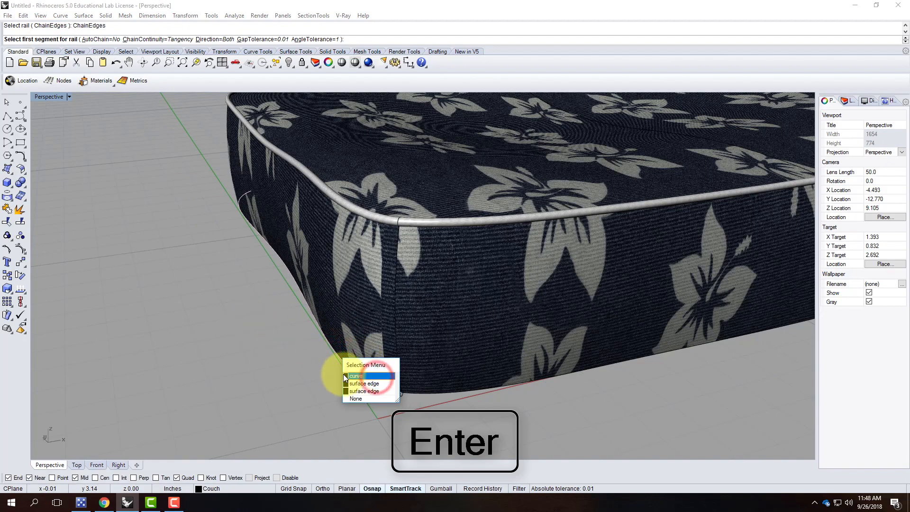
click(368, 378)
right_drag(183, 240, 578, 183)
scroll(578, 184, down, 10)
scroll(385, 281, up, 5)
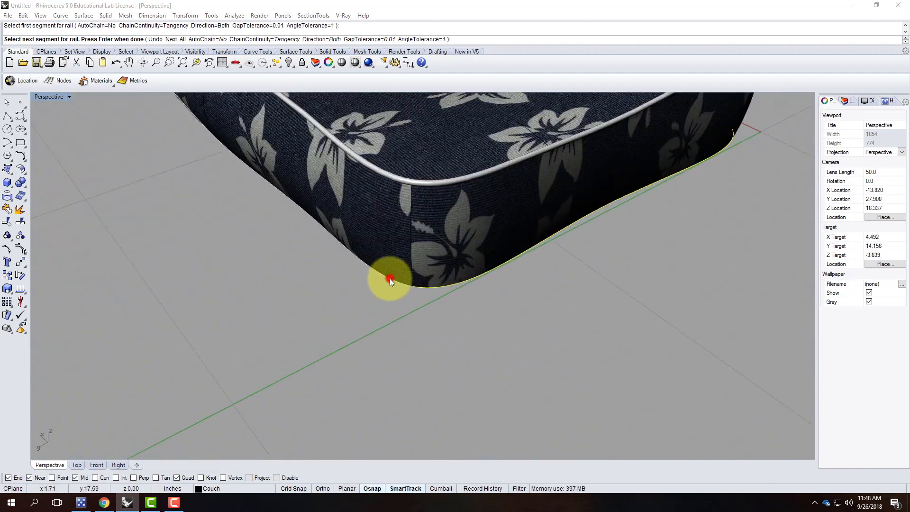
click(390, 278)
click(419, 305)
scroll(389, 225, down, 5)
right_drag(512, 242, 363, 266)
scroll(362, 262, up, 5)
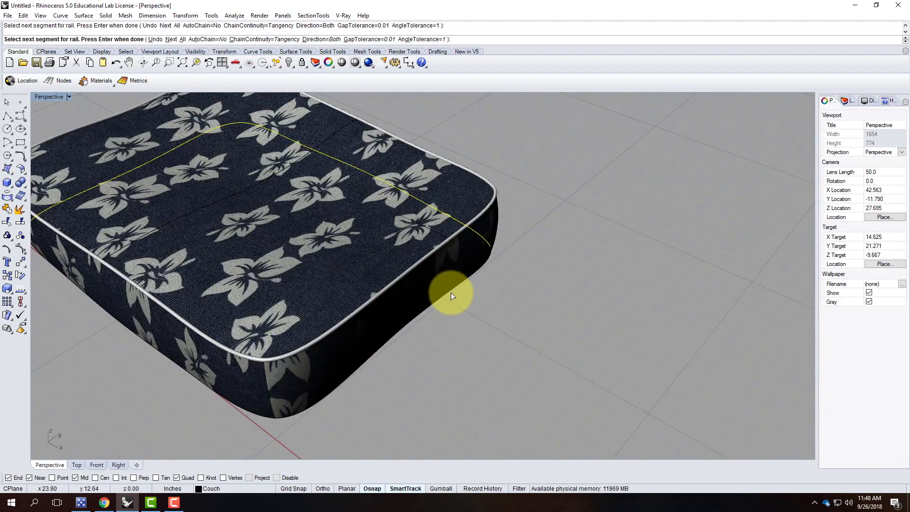
click(451, 292)
click(490, 317)
scroll(399, 289, down, 5)
right_drag(343, 319, 380, 303)
scroll(354, 312, up, 5)
click(376, 288)
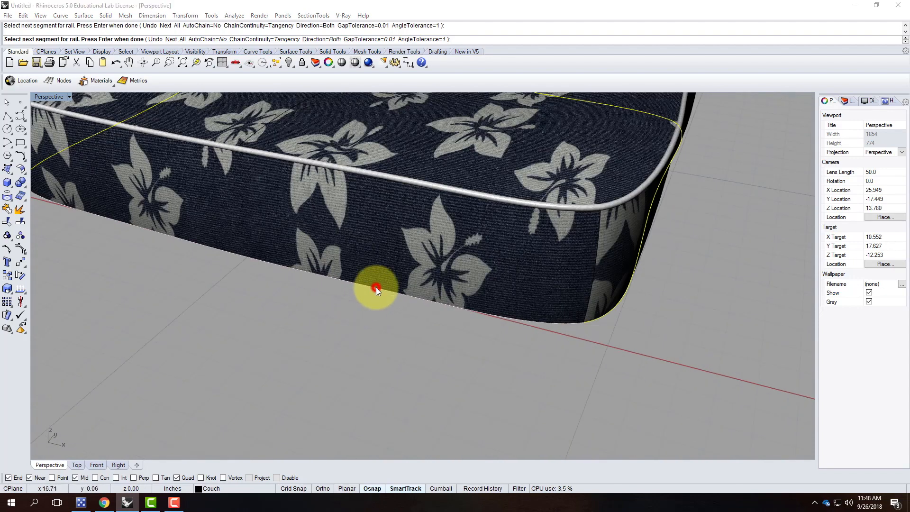
click(421, 313)
key(Return)
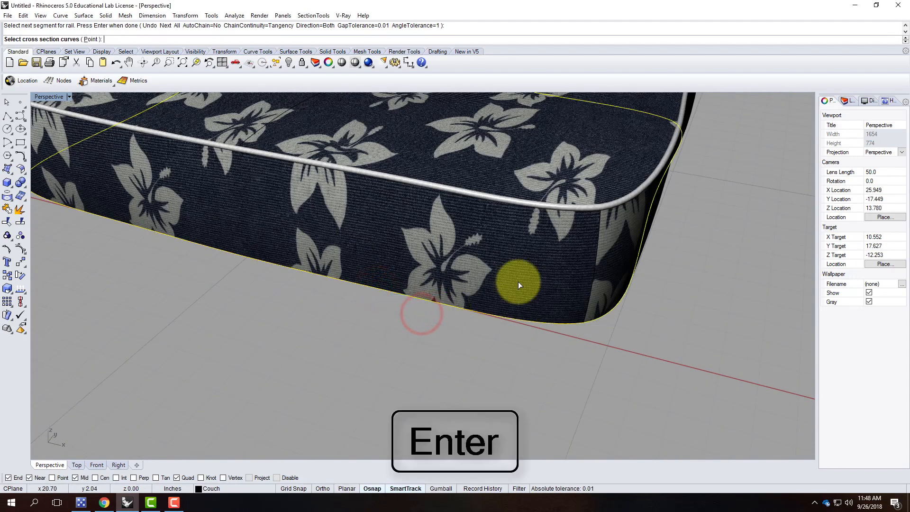
Use the small circle as the cross-section and accept the sweep settings.
scroll(303, 270, down, 5)
scroll(274, 255, up, 10)
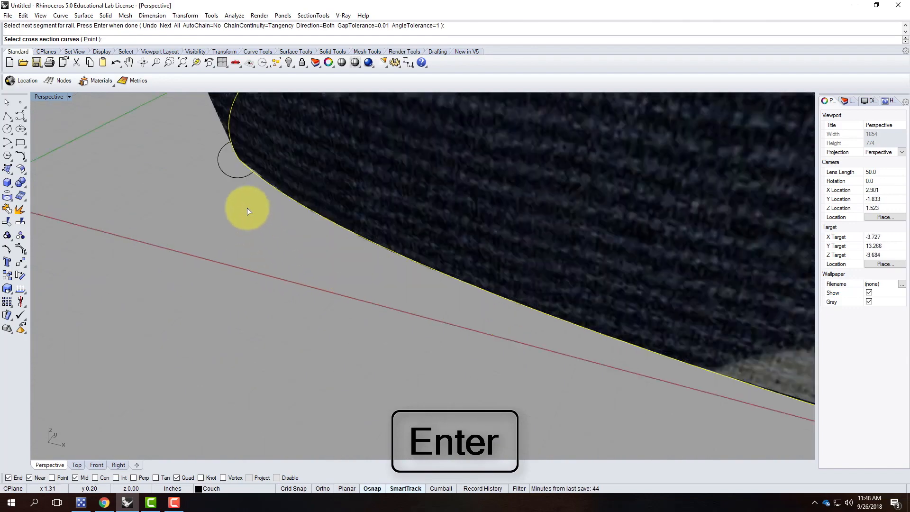
click(225, 173)
key(Return)
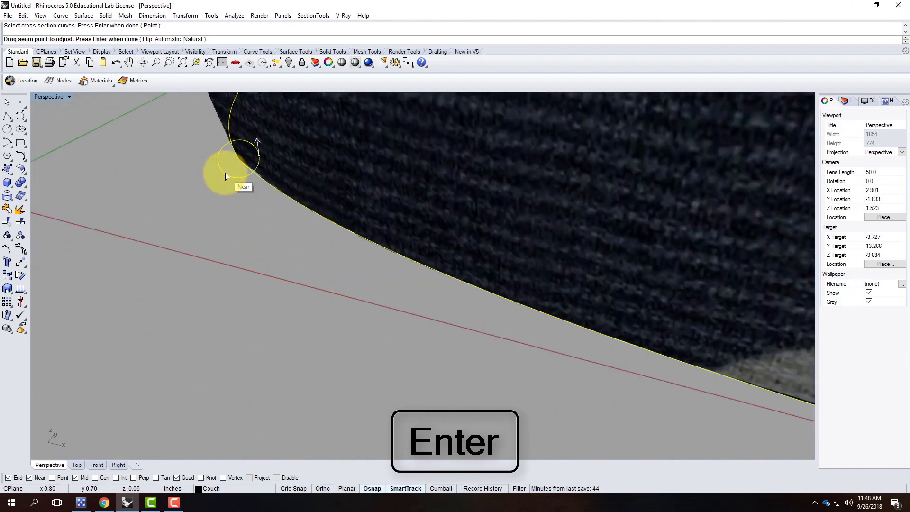
key(Return)
key(Return)
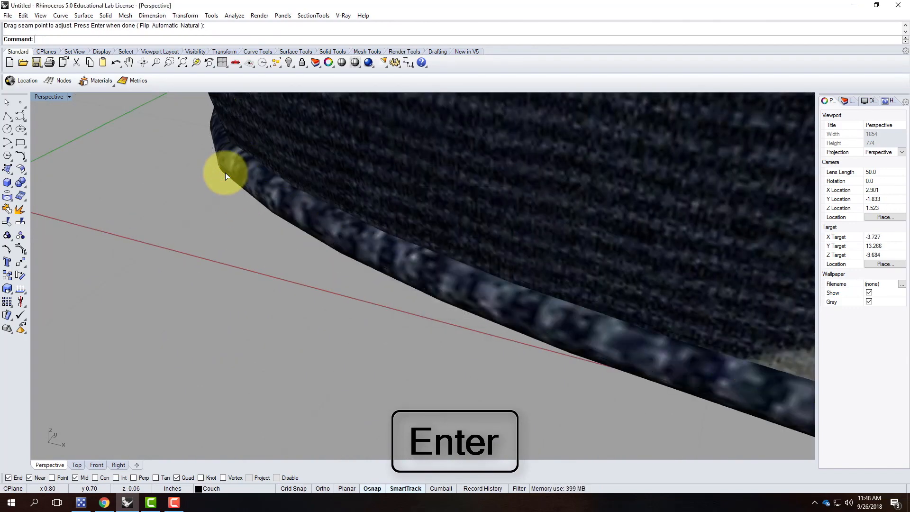
Apply Woven Fabric - White to the new bottom piping in the V-Ray material editor.
scroll(170, 213, down, 8)
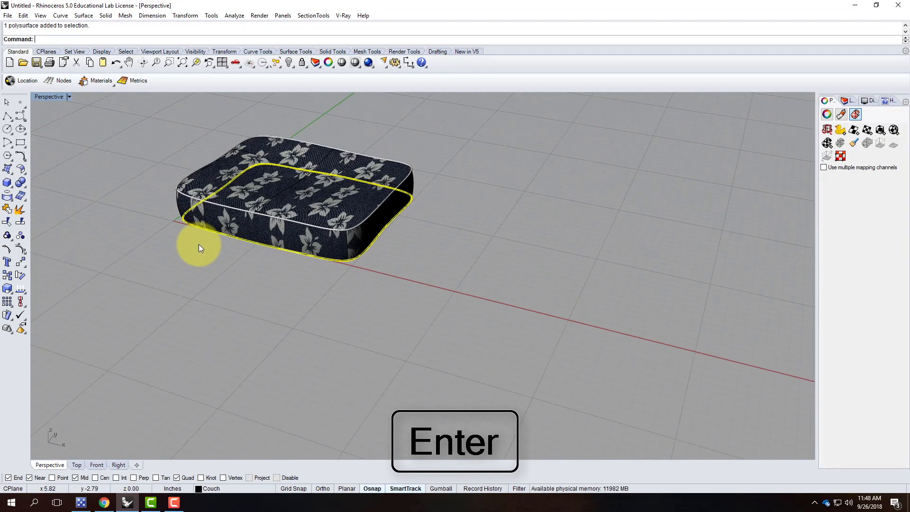
click(345, 15)
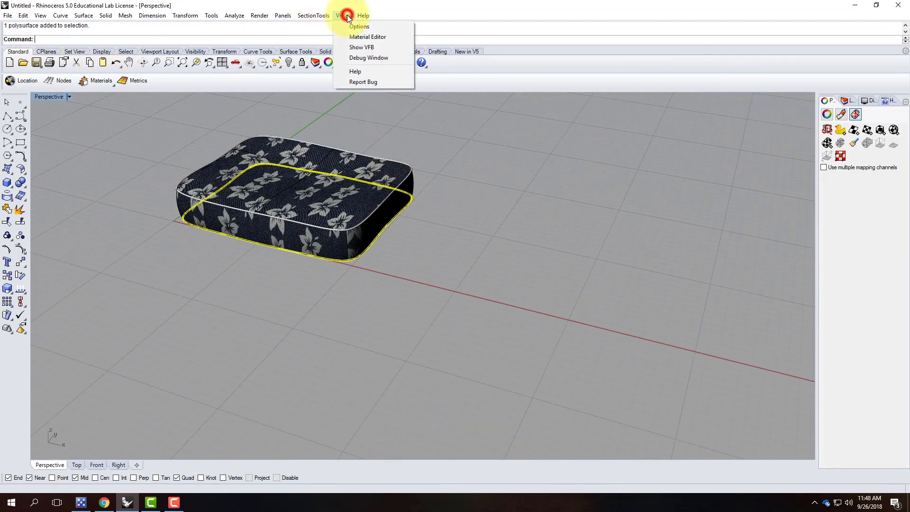
click(354, 38)
right_click(63, 152)
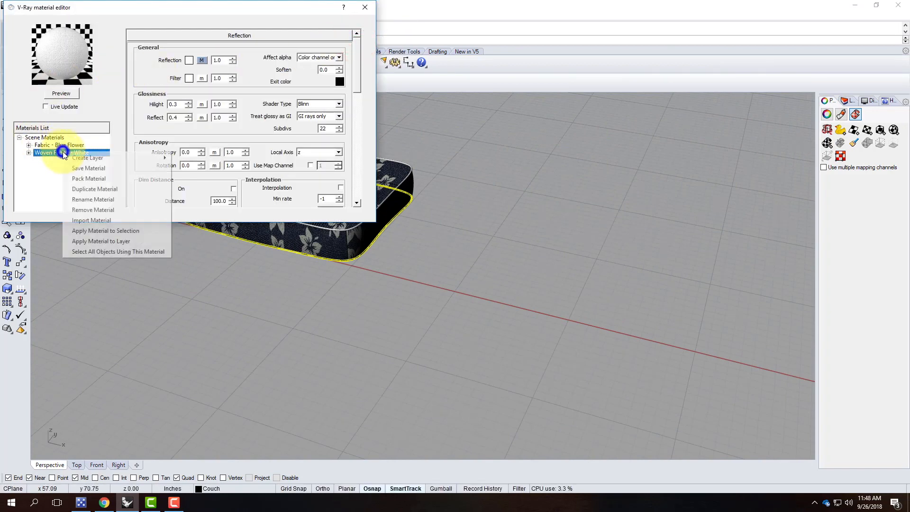
click(116, 231)
click(367, 9)
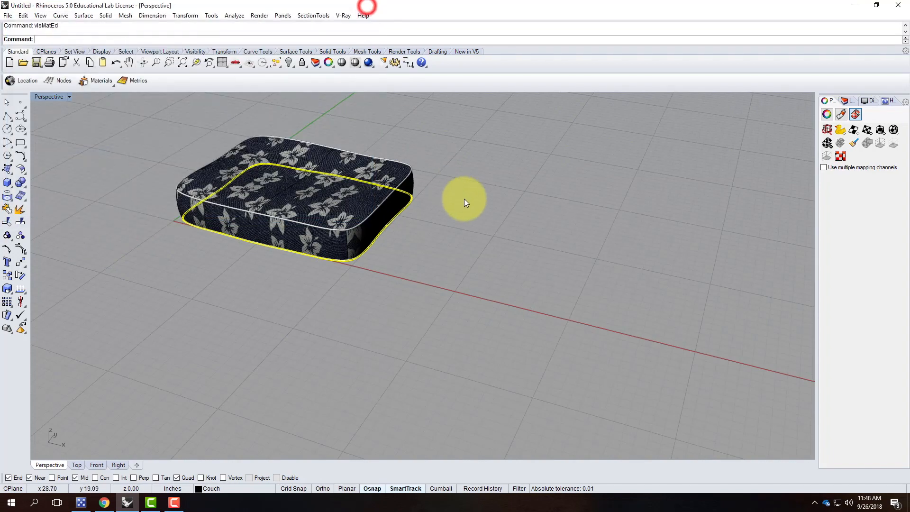
Deselect and orbit to a corner view showing white piping on both edges.
click(462, 198)
scroll(325, 251, up, 5)
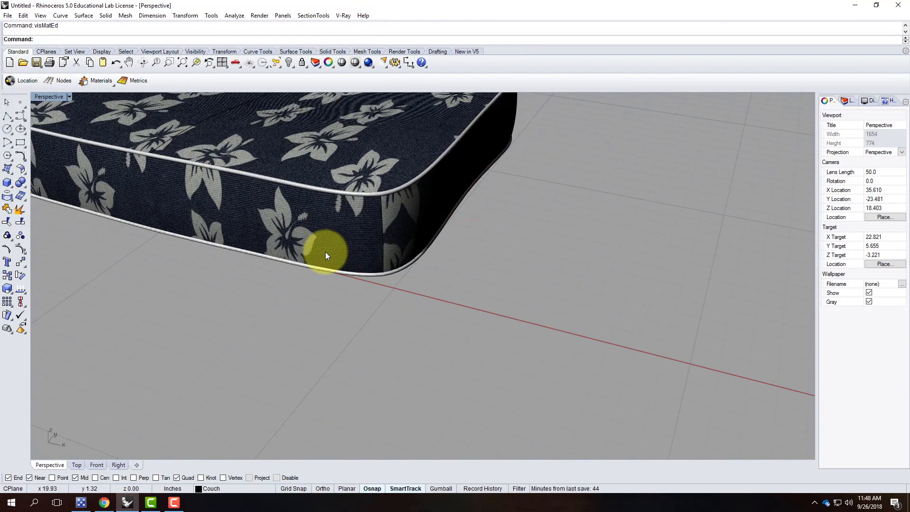
scroll(414, 288, down, 4)
scroll(299, 188, up, 3)
right_drag(258, 183, 393, 228)
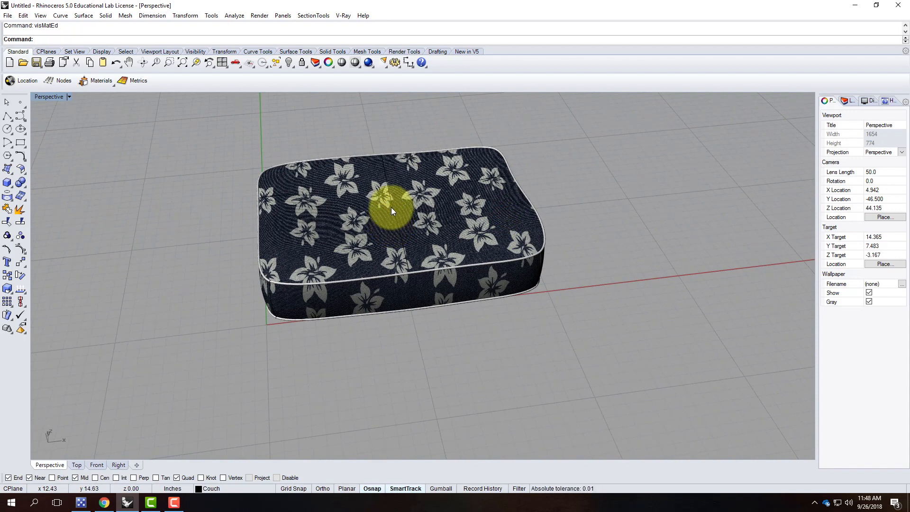
right_drag(508, 227, 441, 200)
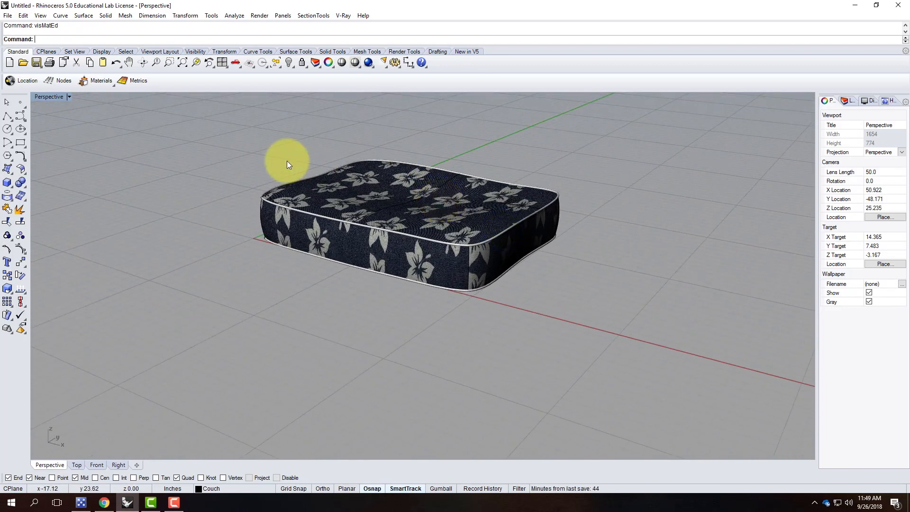
Save the model as Couch Pillow.3dm in OneDrive's A136 Exercises > Ex209 - Organic Shapes folder.
click(9, 15)
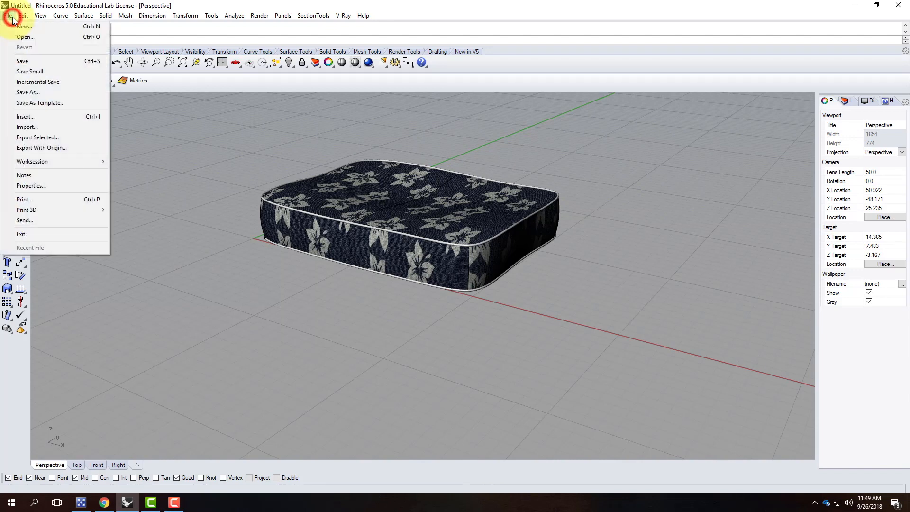
click(28, 92)
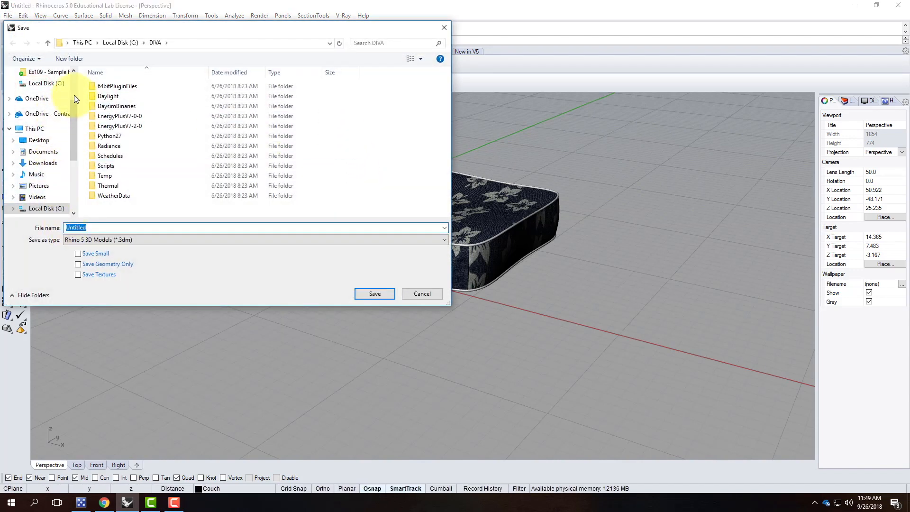
click(57, 114)
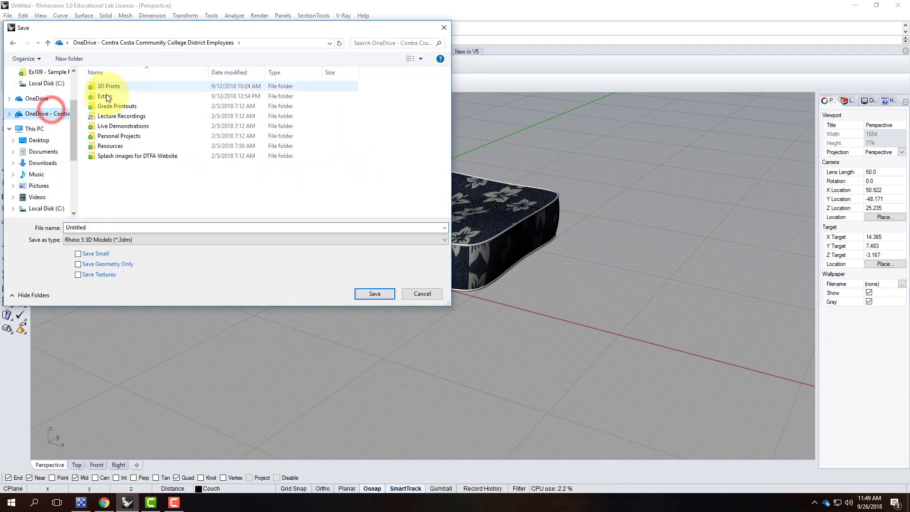
double_click(107, 126)
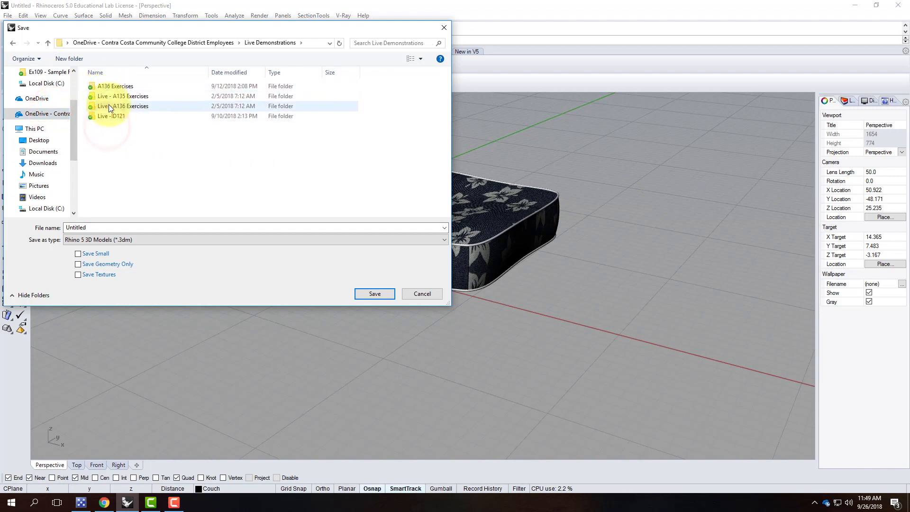
click(109, 105)
click(12, 43)
click(109, 87)
double_click(109, 88)
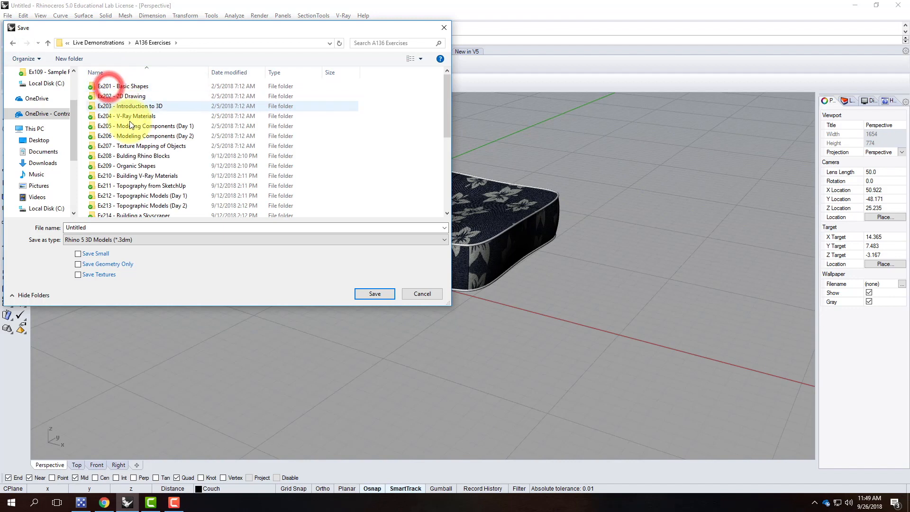
double_click(131, 167)
double_click(92, 228)
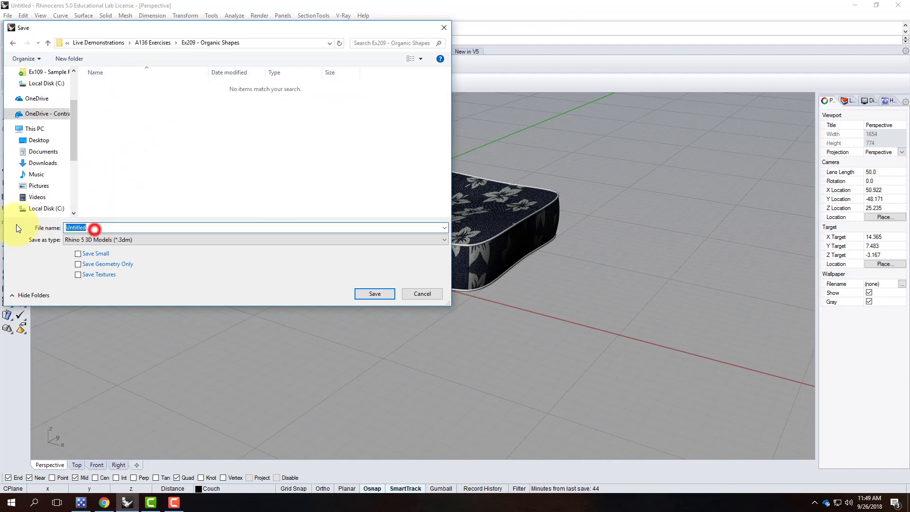
text(Couch )
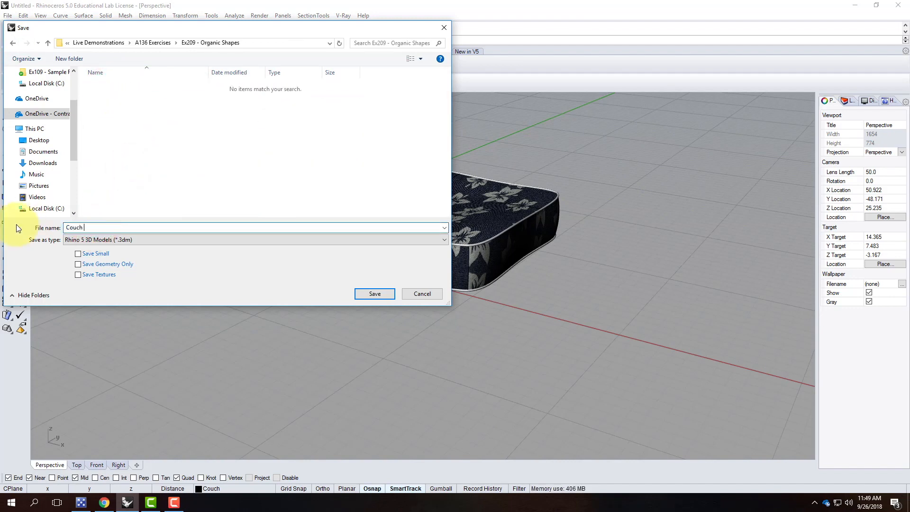
text(Pillow)
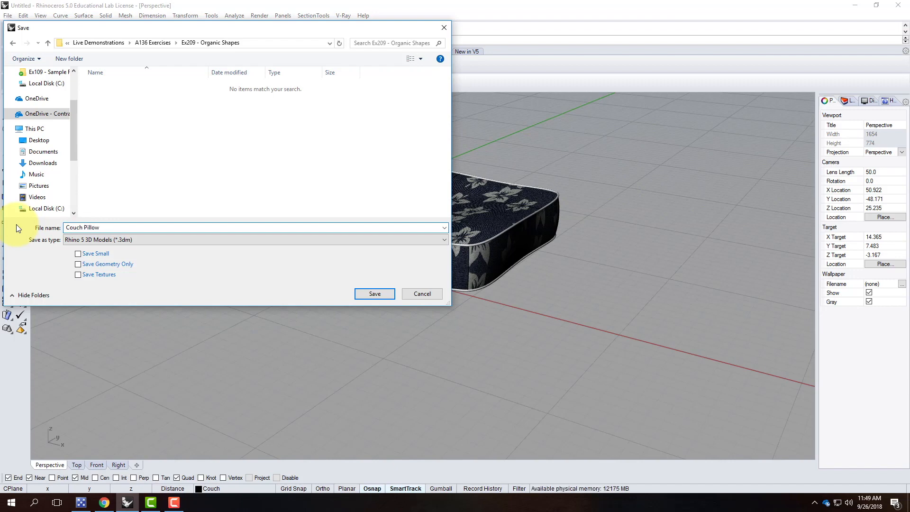
key(Return)
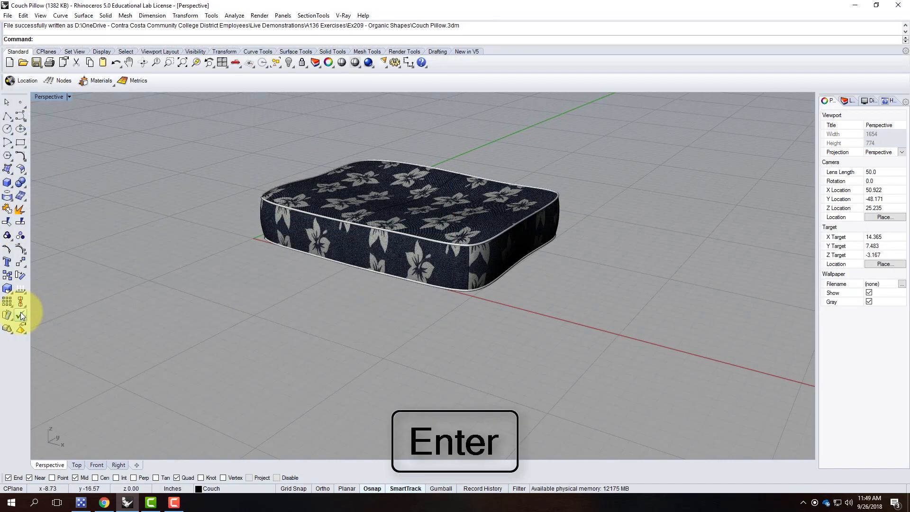
click(105, 502)
Open Exercise 209 from Exercises > Archi 136 > Fall 2018 and scroll through its instructions.
mouse_move(507, 124)
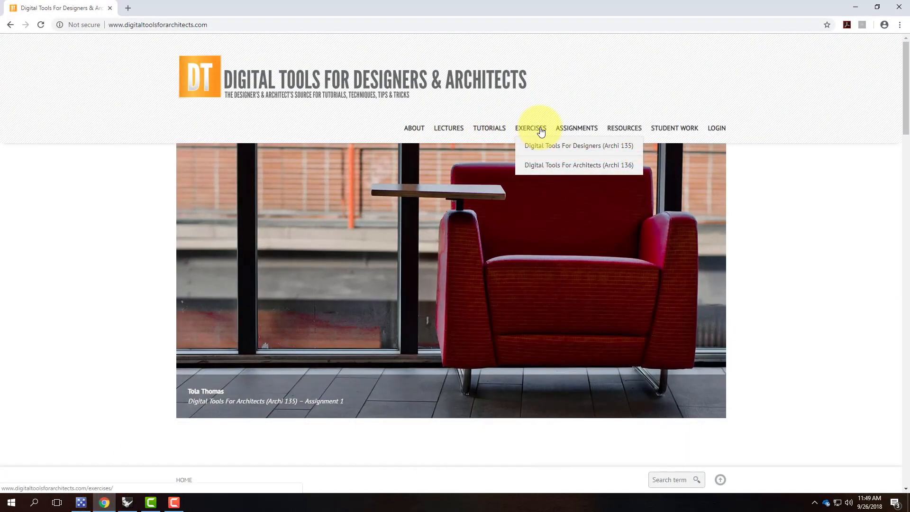
mouse_move(543, 167)
click(470, 166)
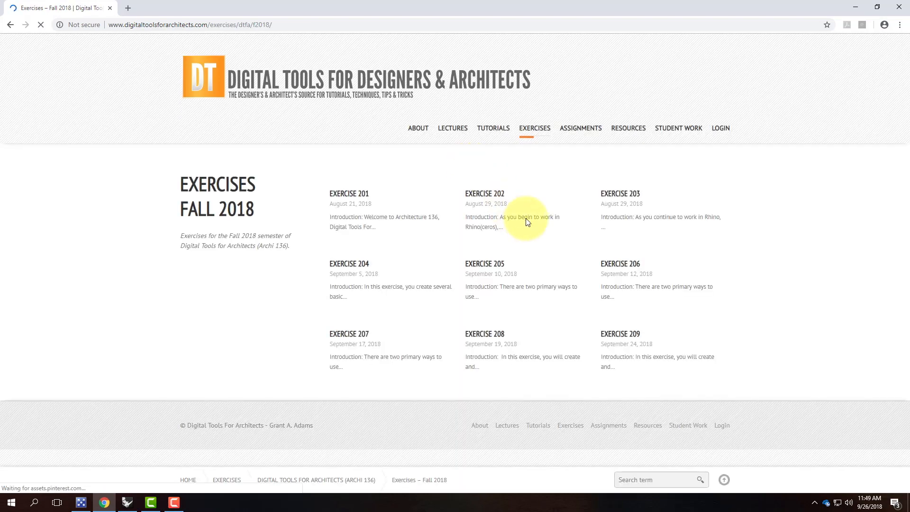
scroll(575, 351, down, 4)
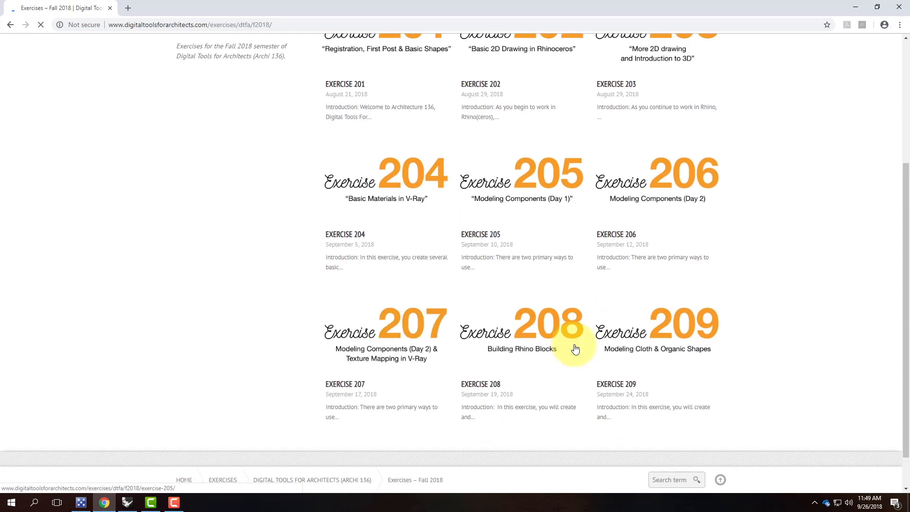
click(667, 322)
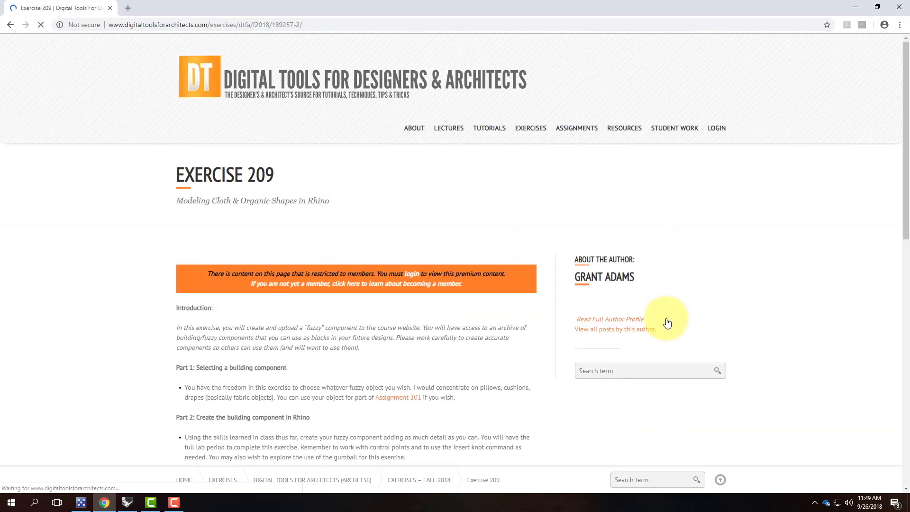
scroll(424, 257, down, 10)
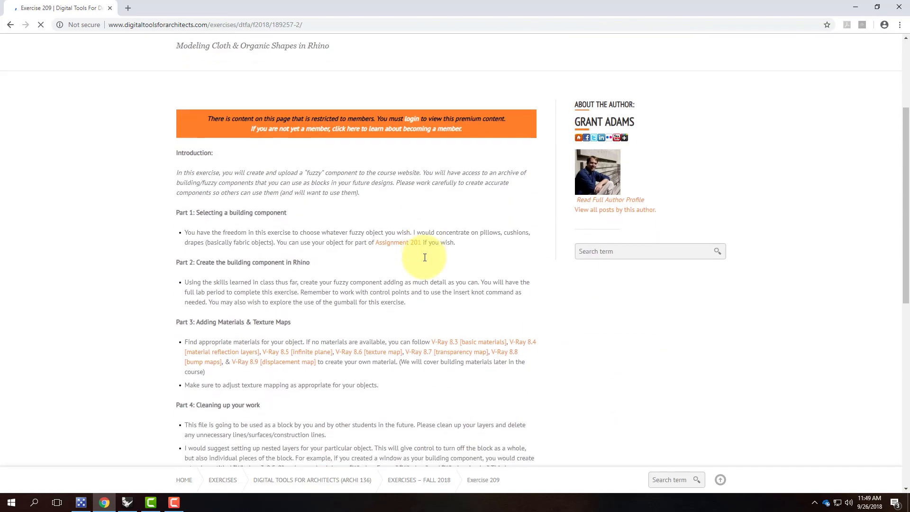
scroll(424, 260, down, 3)
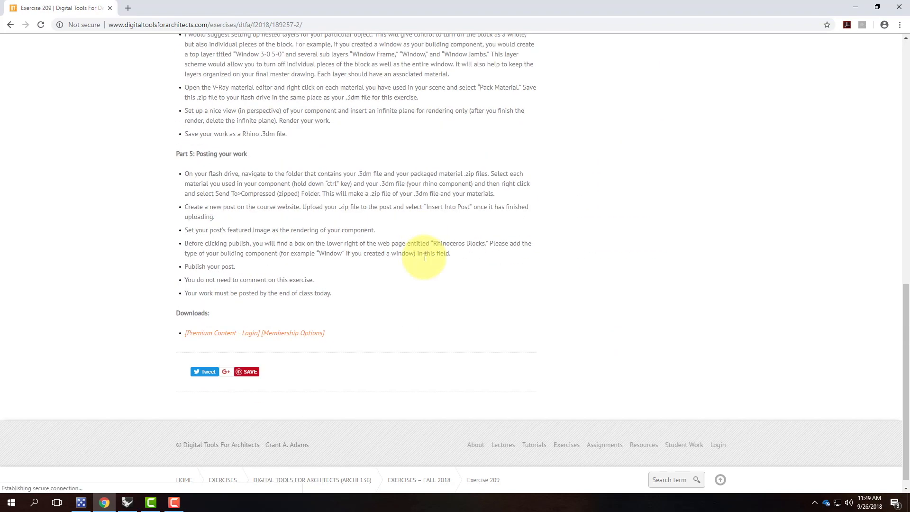
scroll(425, 257, up, 13)
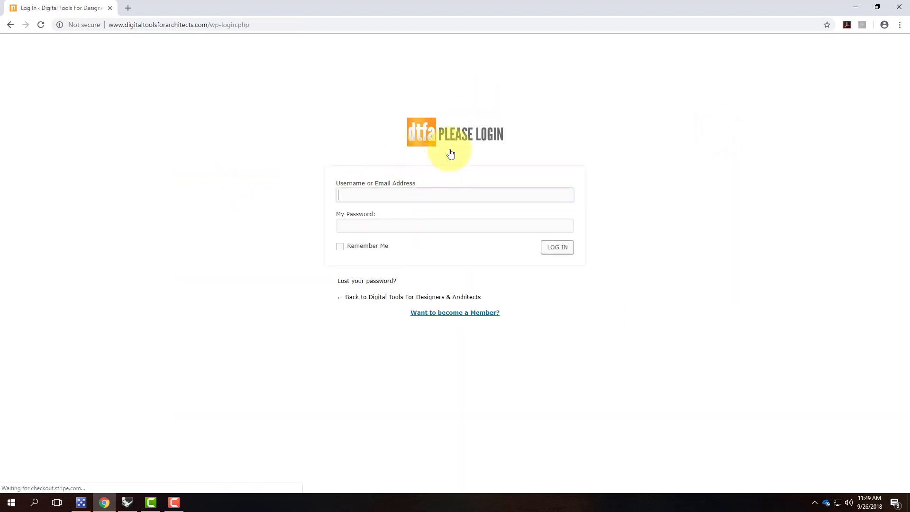
Log in with the instructor's username and password, re-entering the password after the first attempt fails.
right_click(347, 195)
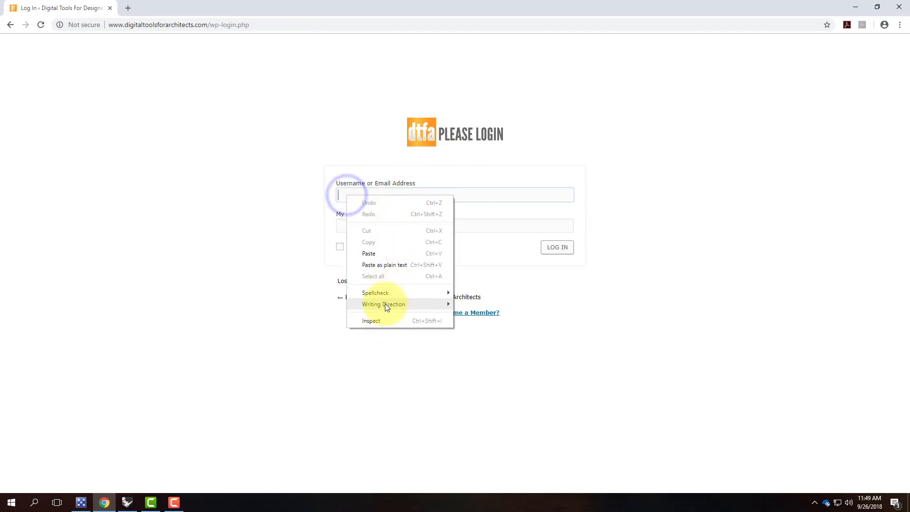
click(354, 160)
click(361, 197)
key(Tab)
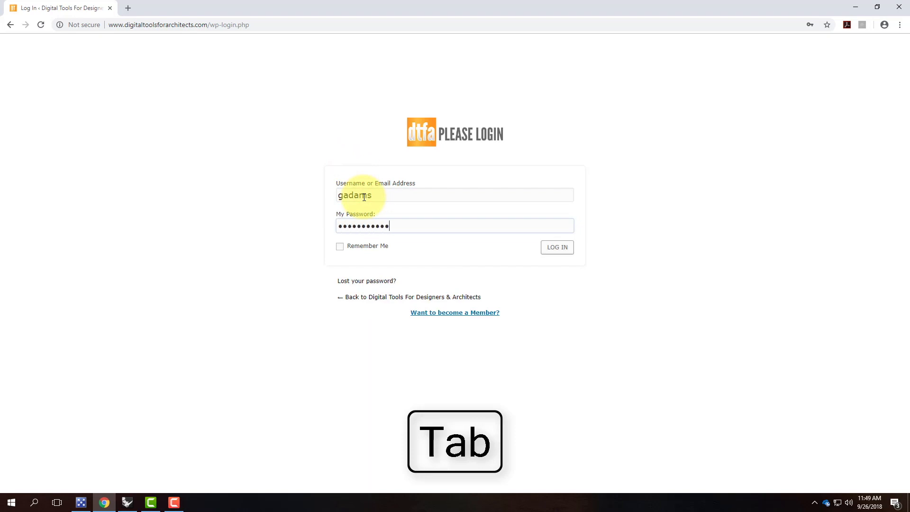
text(••)
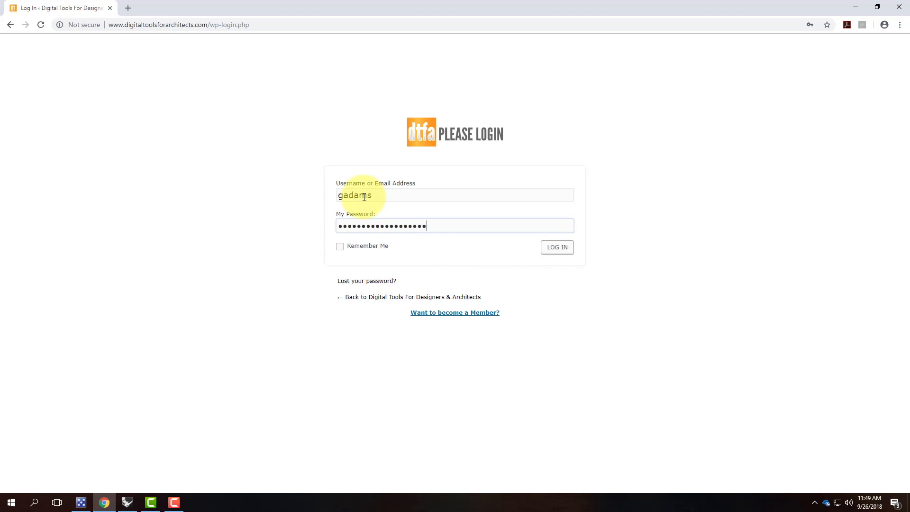
key(Return)
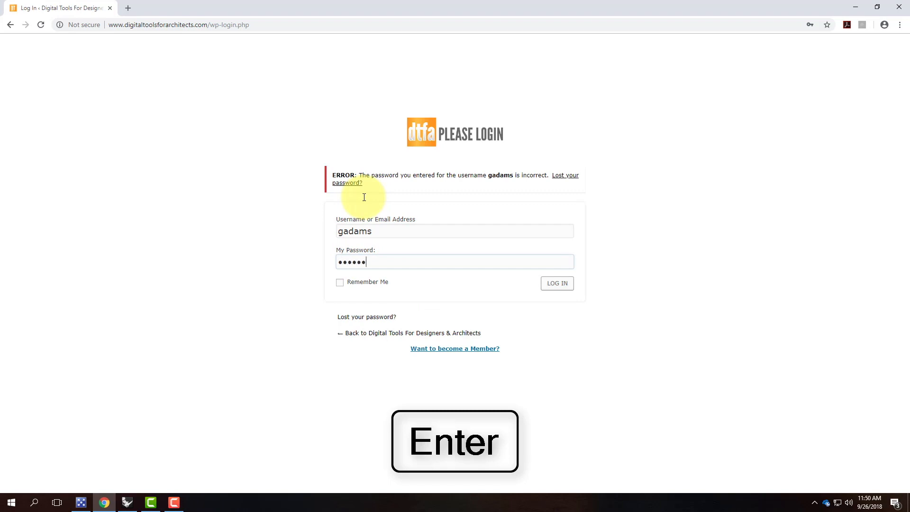
text(••)
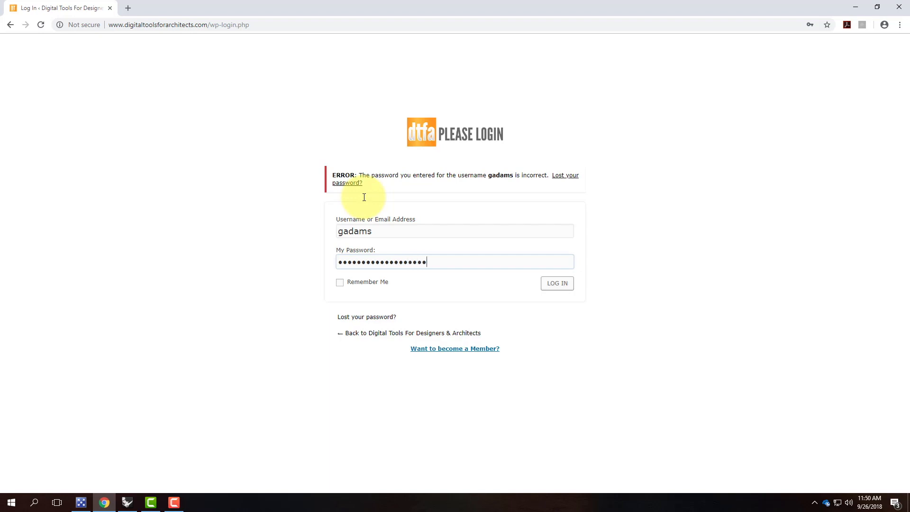
key(Return)
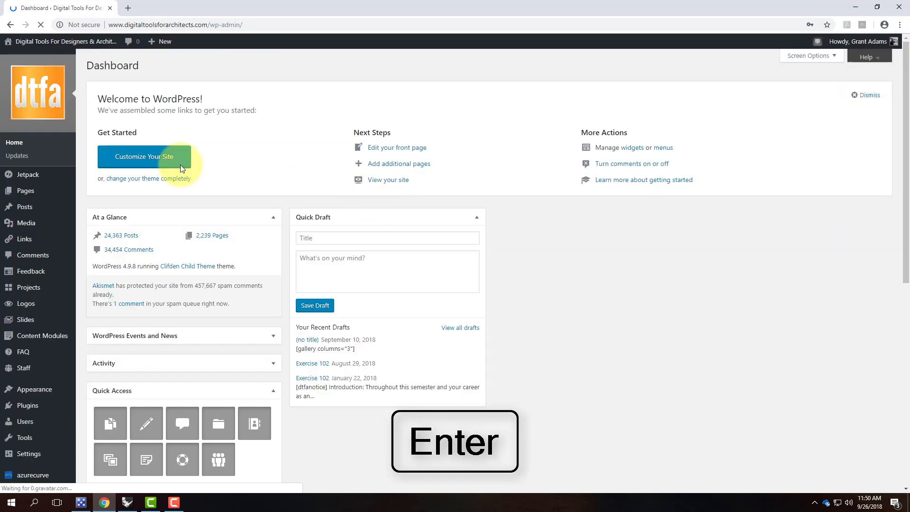
Return to the course website and browse the Fall 2018 exercises to the Exercise 209 page.
mouse_move(39, 44)
click(17, 59)
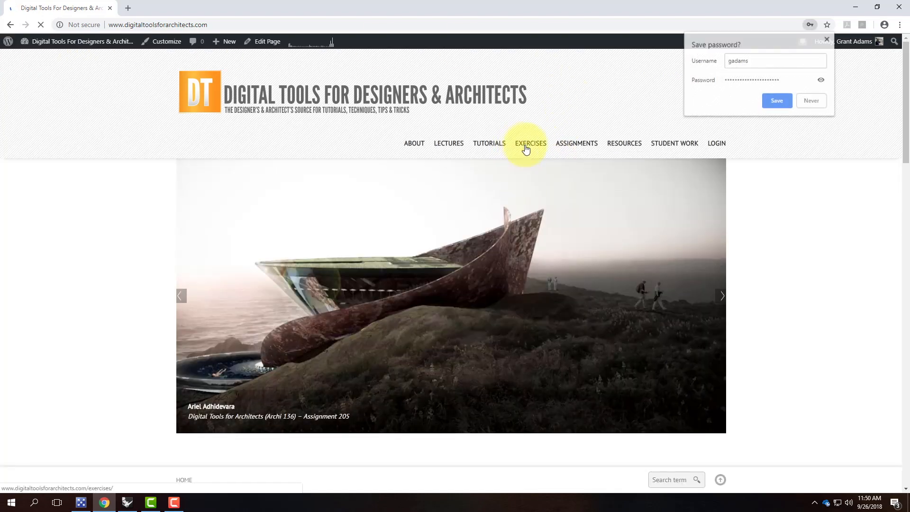
mouse_move(527, 178)
click(439, 182)
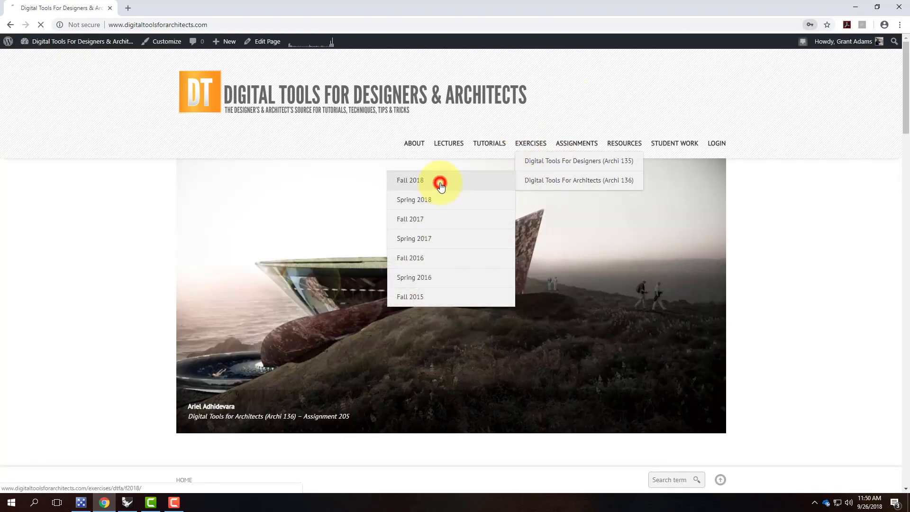
scroll(439, 185, down, 5)
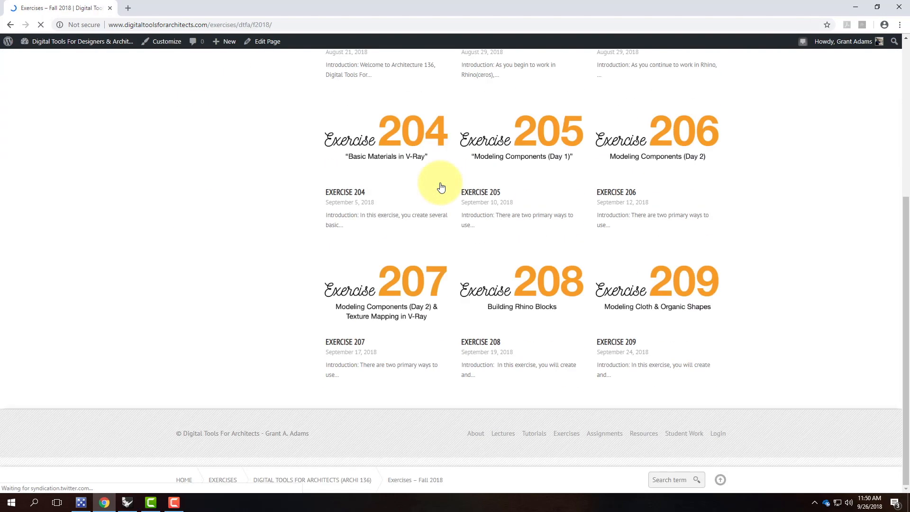
click(701, 297)
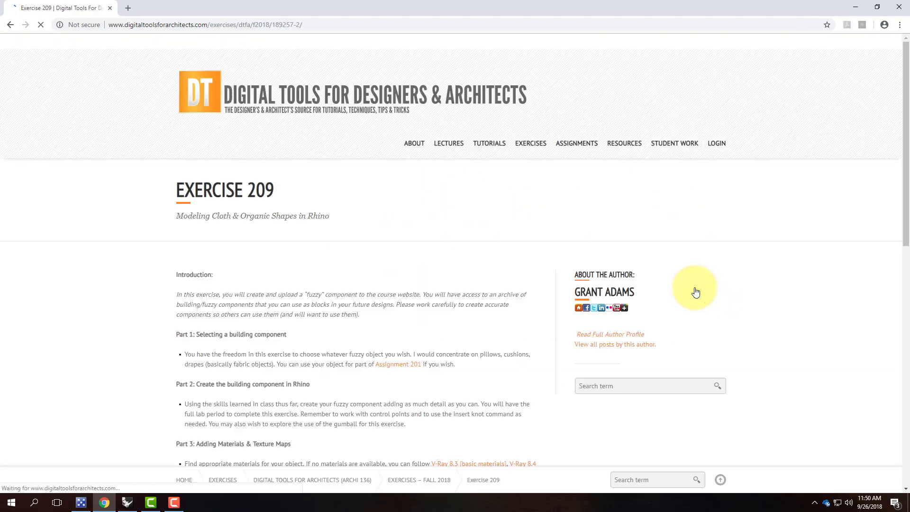
scroll(597, 233, down, 10)
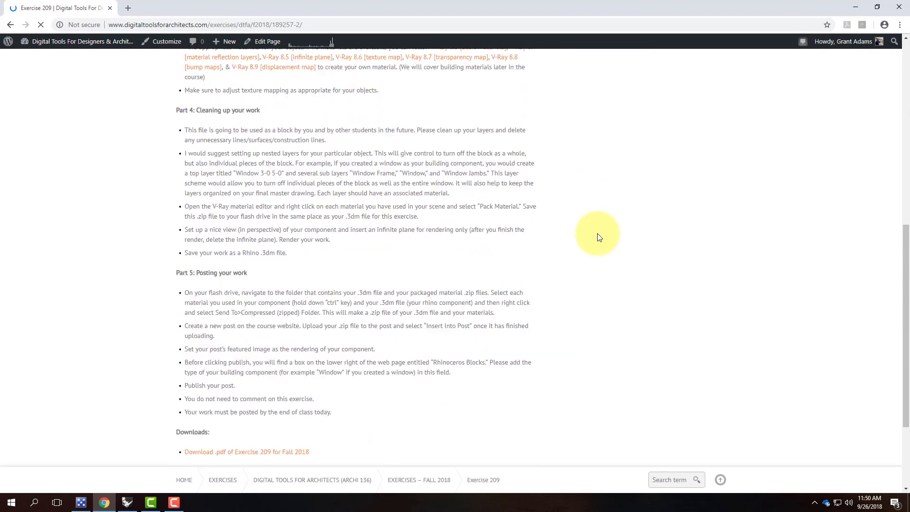
scroll(597, 237, down, 1)
scroll(598, 237, up, 15)
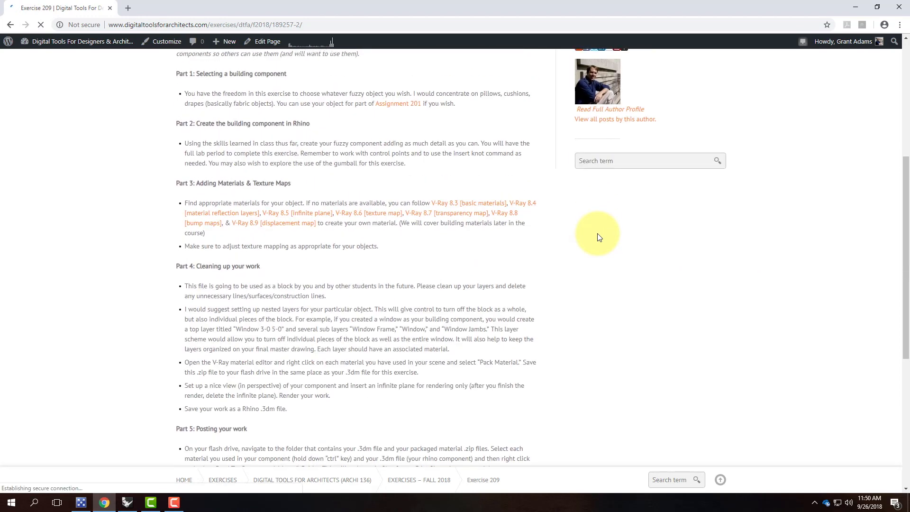
Go to the Exercise 208 page, then download and open Ex208_BaseFileForTestRendering.
mouse_move(532, 148)
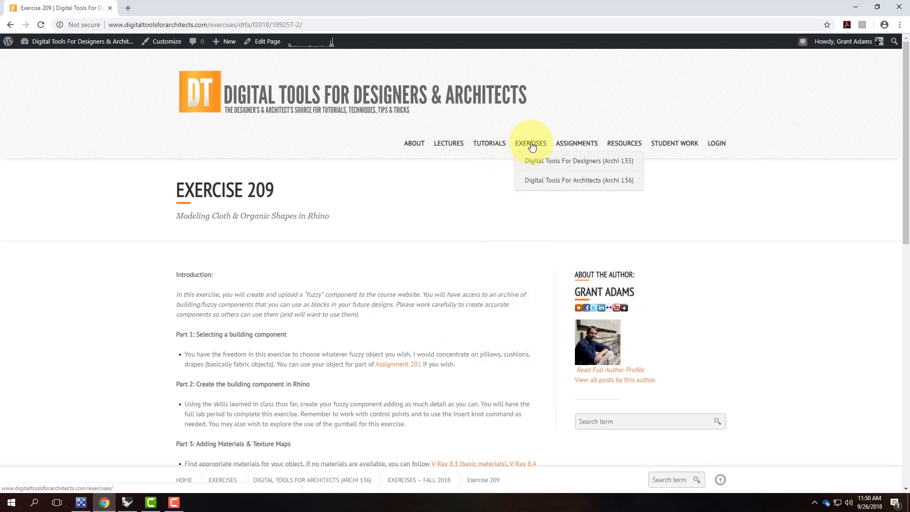
mouse_move(518, 182)
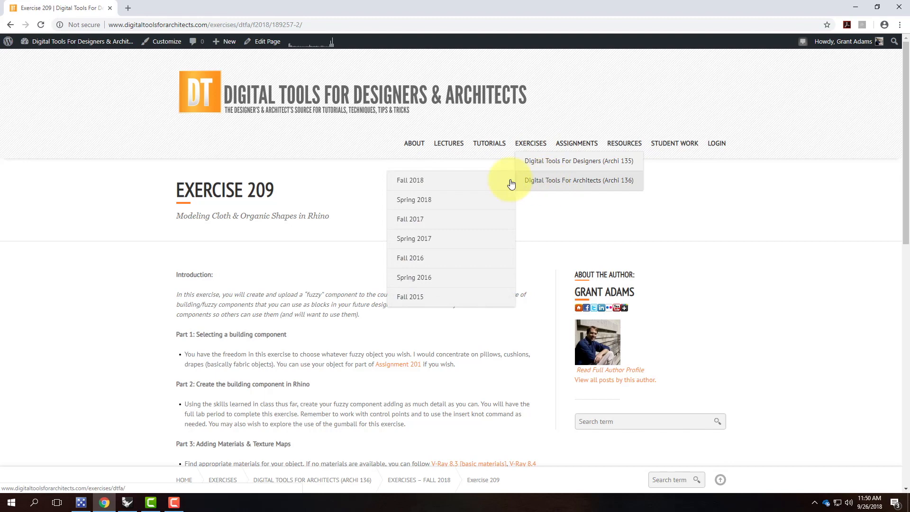
click(479, 180)
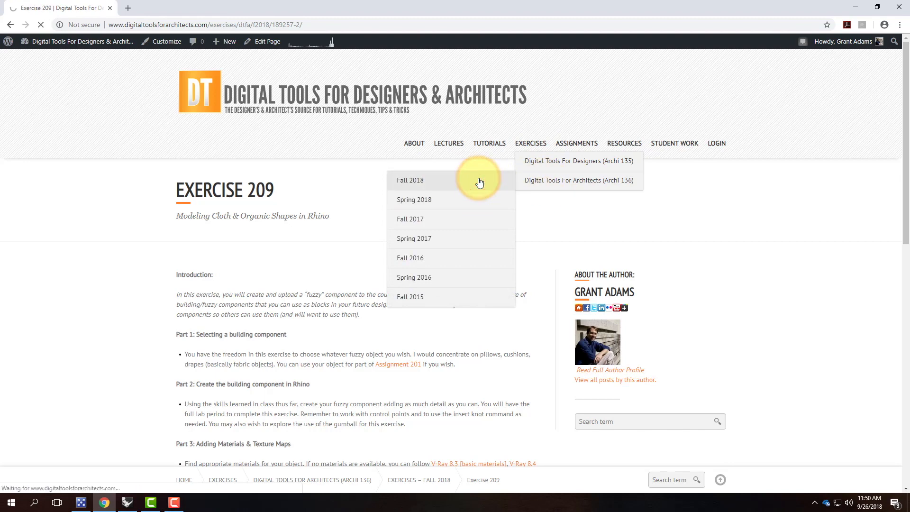
scroll(629, 321, down, 5)
click(534, 283)
scroll(535, 282, down, 10)
scroll(534, 282, down, 1)
click(251, 196)
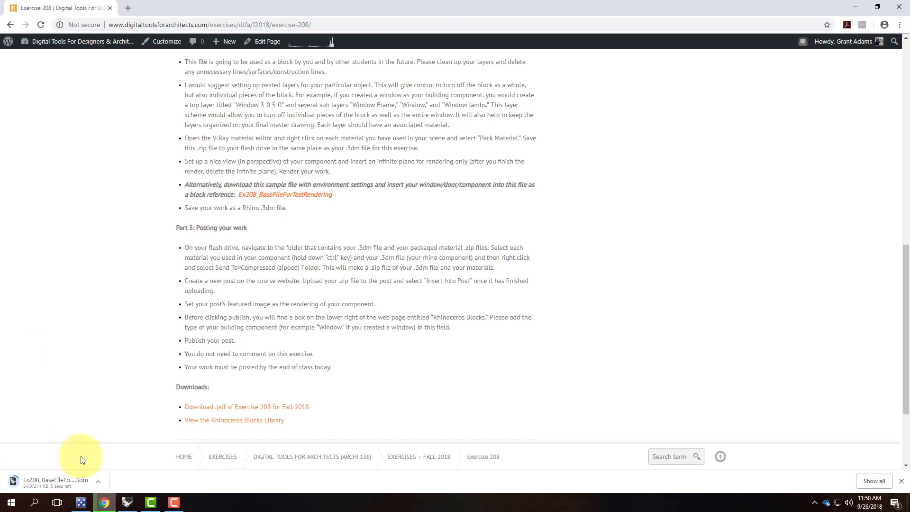
click(71, 485)
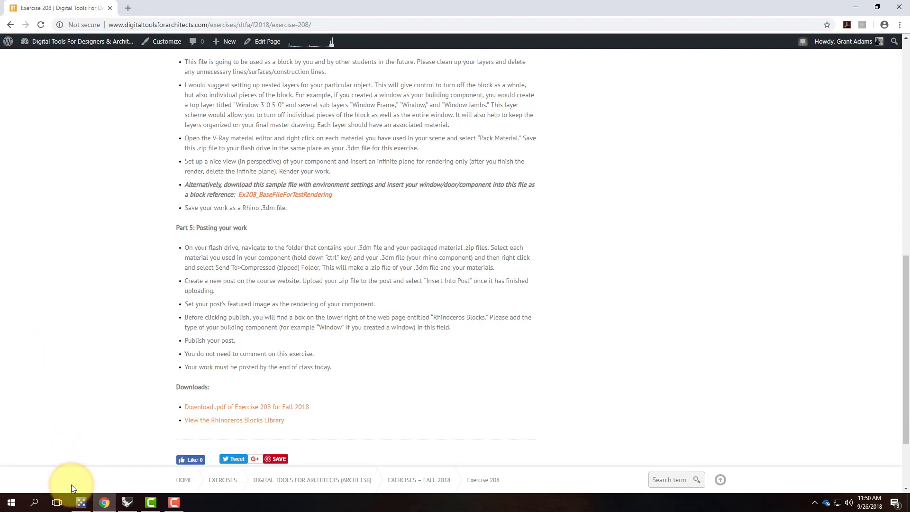
Open Ex208_BaseFileForTestRendering in Rhinoceros 5, choose 'No to All' on the V-Ray warning, and maximize the window.
click(419, 179)
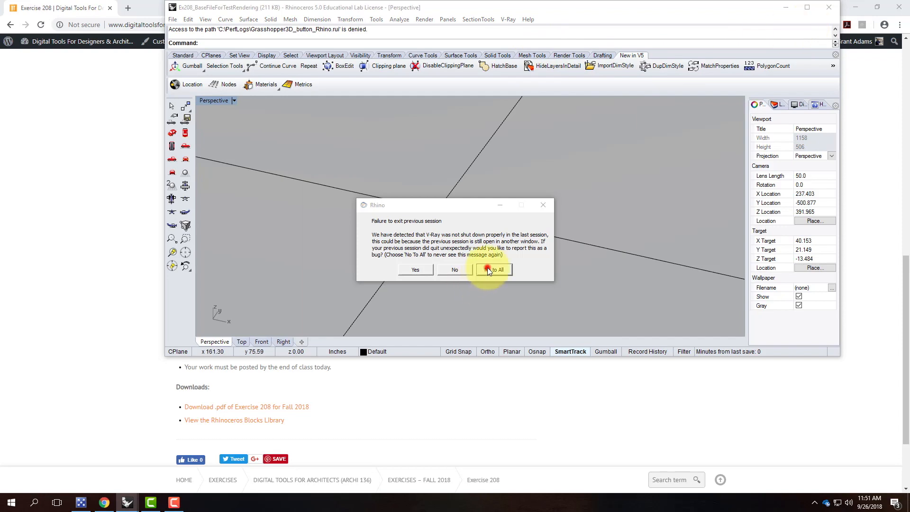
click(483, 277)
click(491, 272)
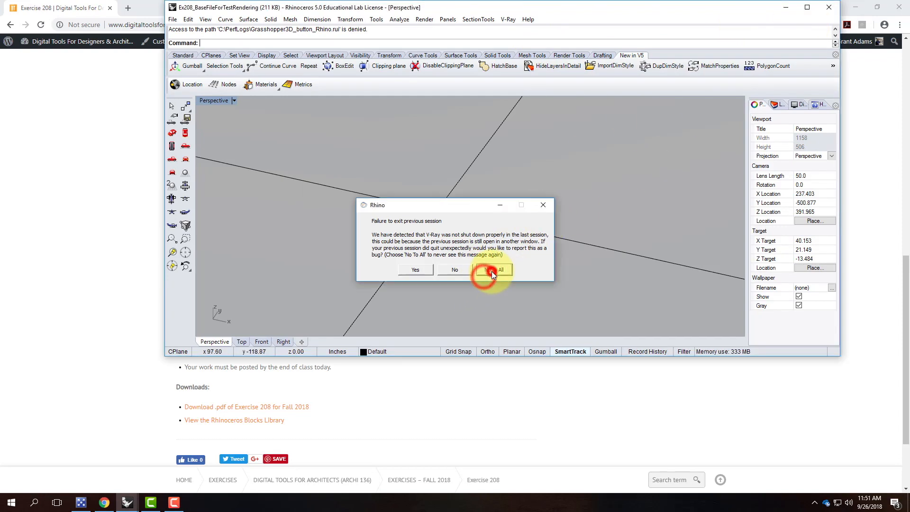
click(807, 7)
click(7, 15)
mouse_move(24, 15)
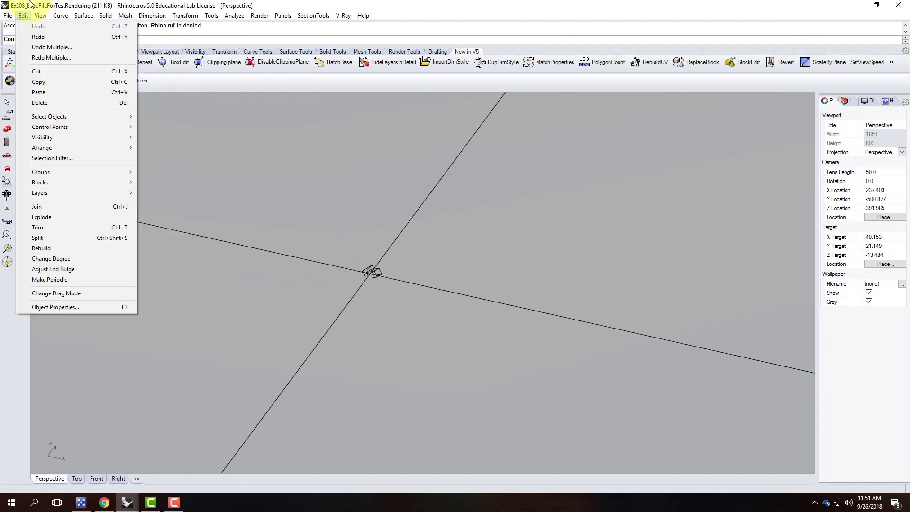
Start Insert Block Instance and browse OneDrive to the A136 Exercises subfolder containing Couch Pillow.
mouse_move(50, 186)
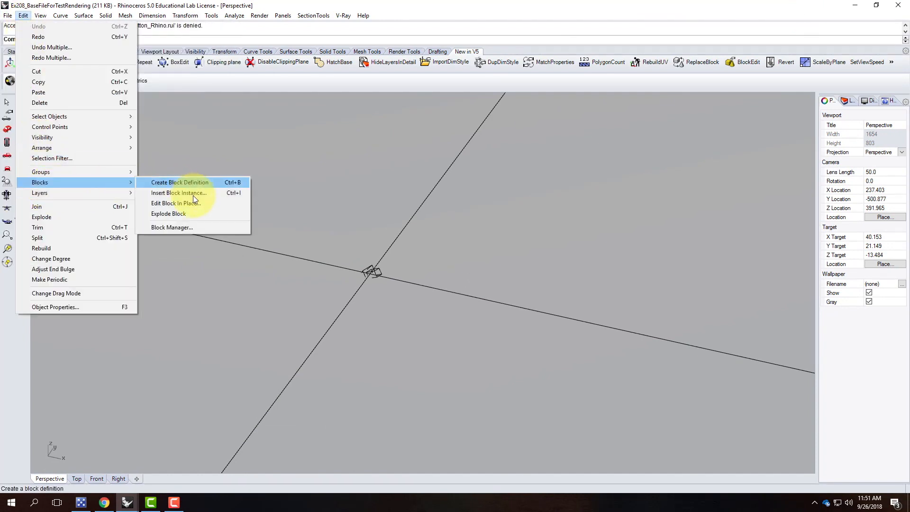
click(199, 192)
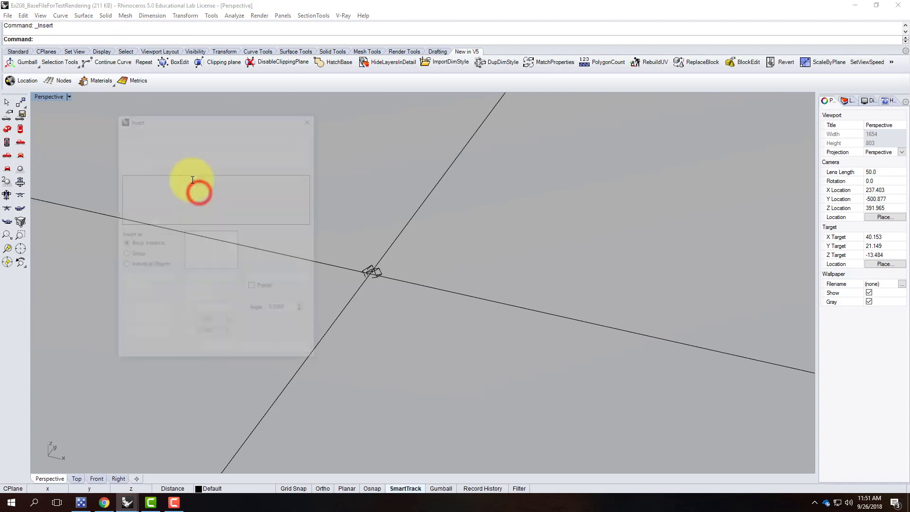
click(308, 137)
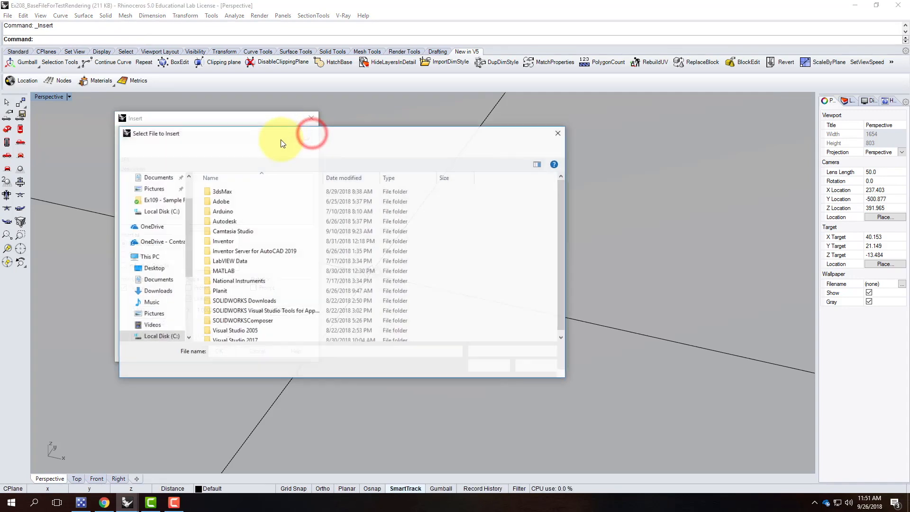
click(148, 244)
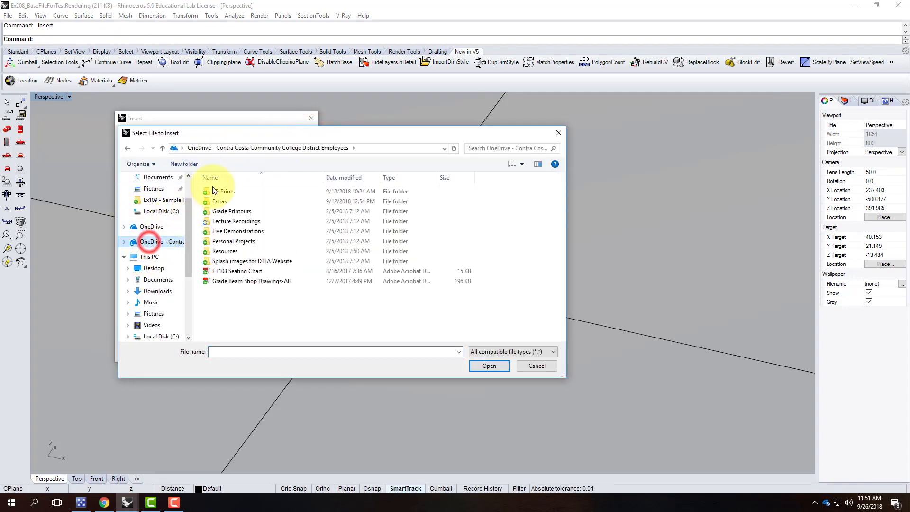
double_click(232, 231)
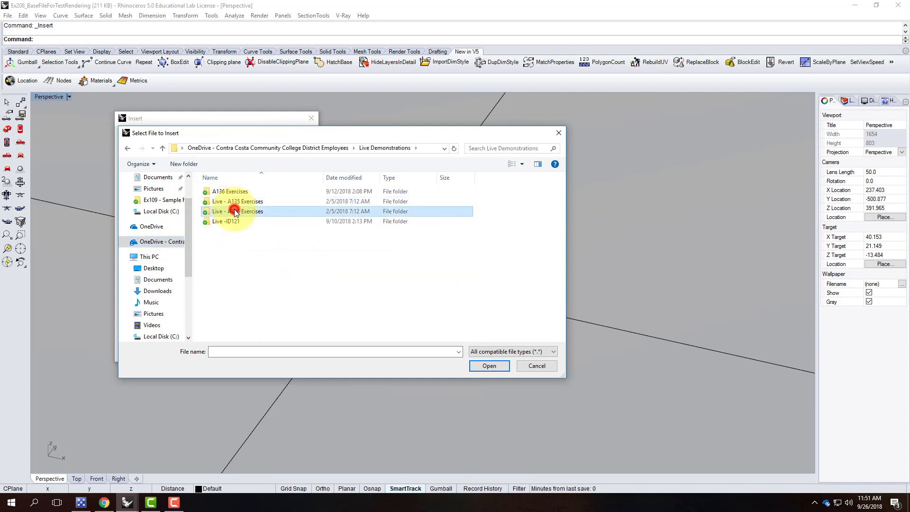
double_click(234, 211)
click(126, 150)
double_click(211, 195)
double_click(237, 273)
Insert Couch Pillow.3dm as a block with default options, placed near the origin.
click(235, 192)
click(487, 366)
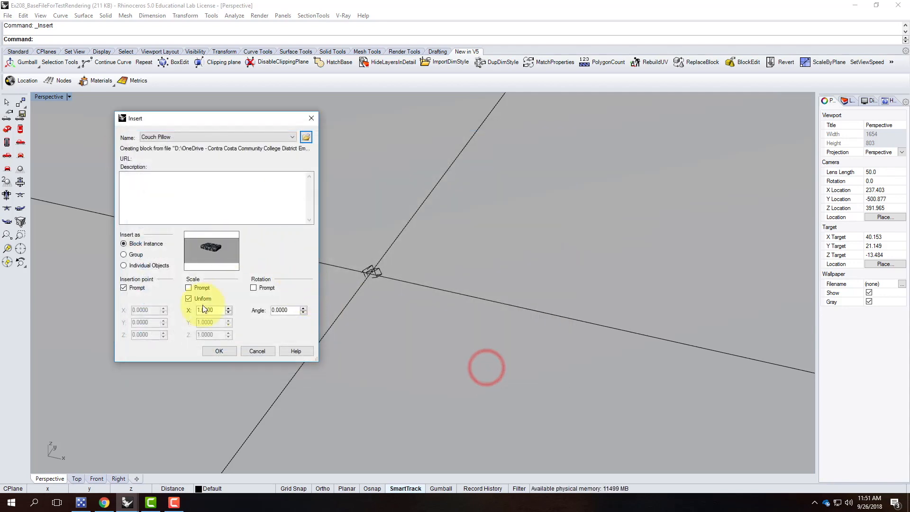
click(218, 351)
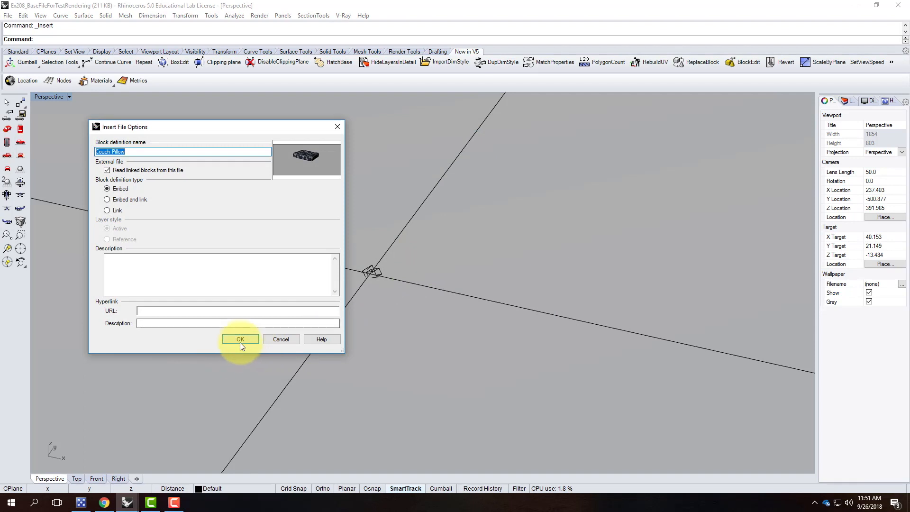
click(240, 337)
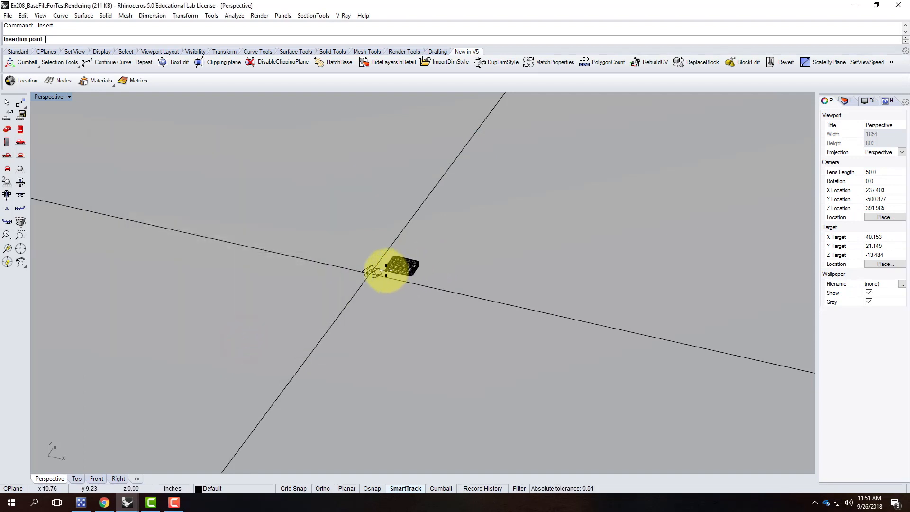
click(386, 270)
scroll(411, 263, up, 3)
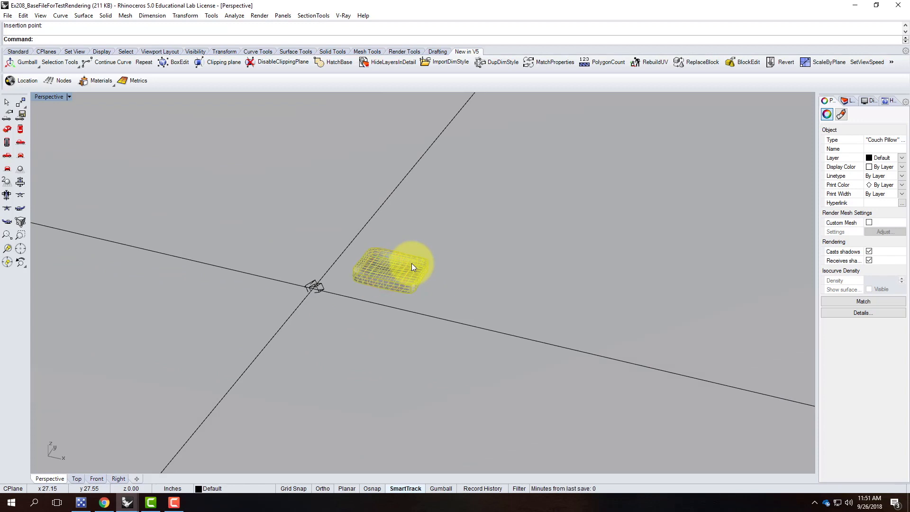
Zoom to the pillow block with Zoom Selected and launch a V-Ray render from the Standard toolbar.
key(Return)
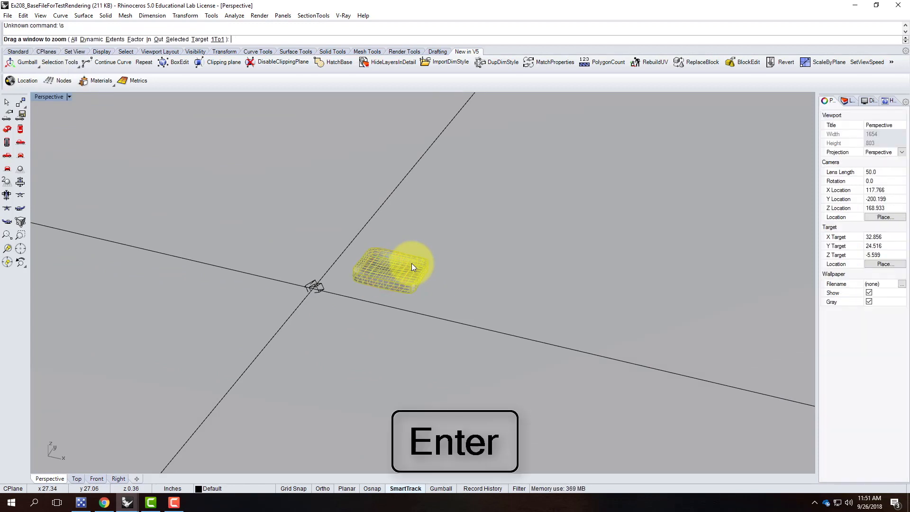
text(s)
key(Return)
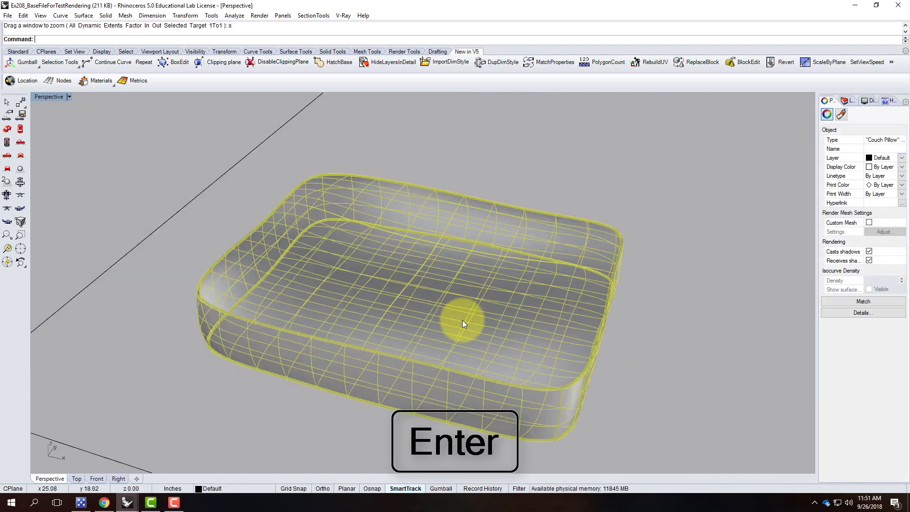
click(462, 320)
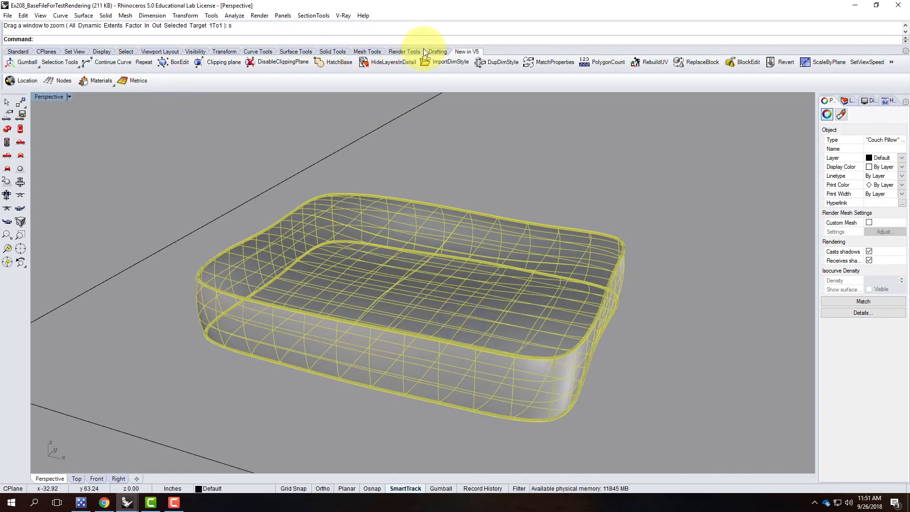
click(19, 51)
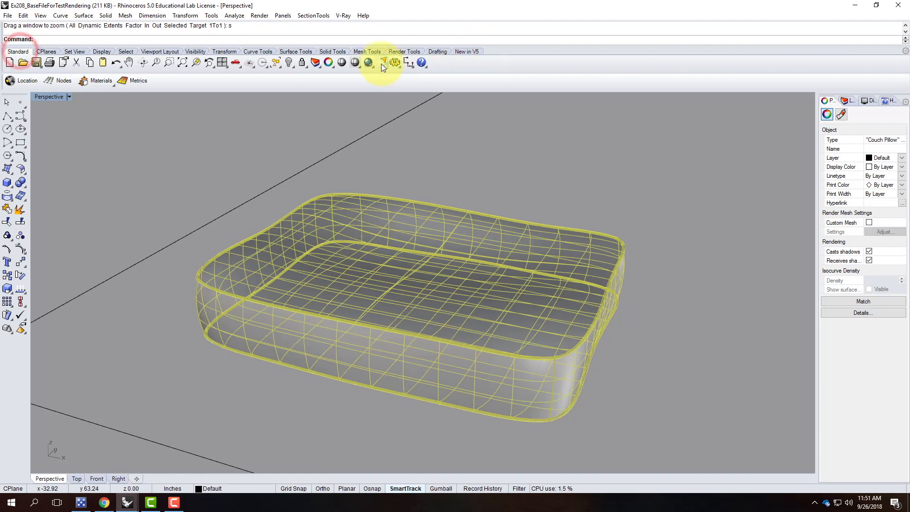
click(367, 62)
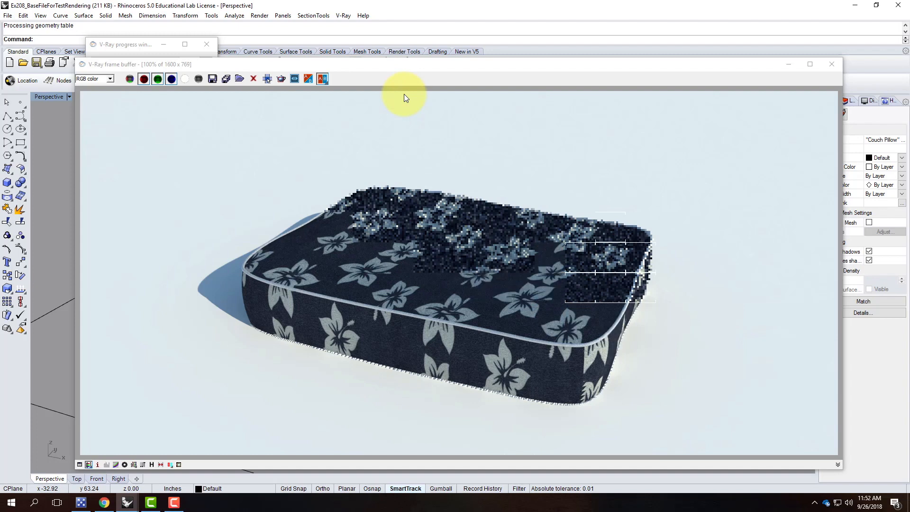
Minimize the render window, deselect the pillow, and orbit to look down on it.
click(791, 67)
click(564, 164)
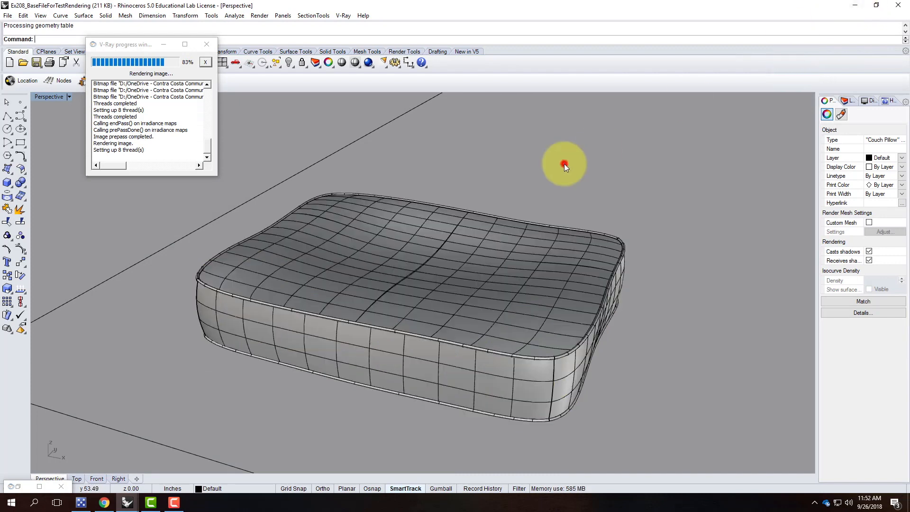
scroll(406, 215, down, 5)
scroll(314, 236, up, 5)
right_drag(314, 236, 330, 268)
scroll(297, 271, down, 7)
scroll(324, 226, up, 7)
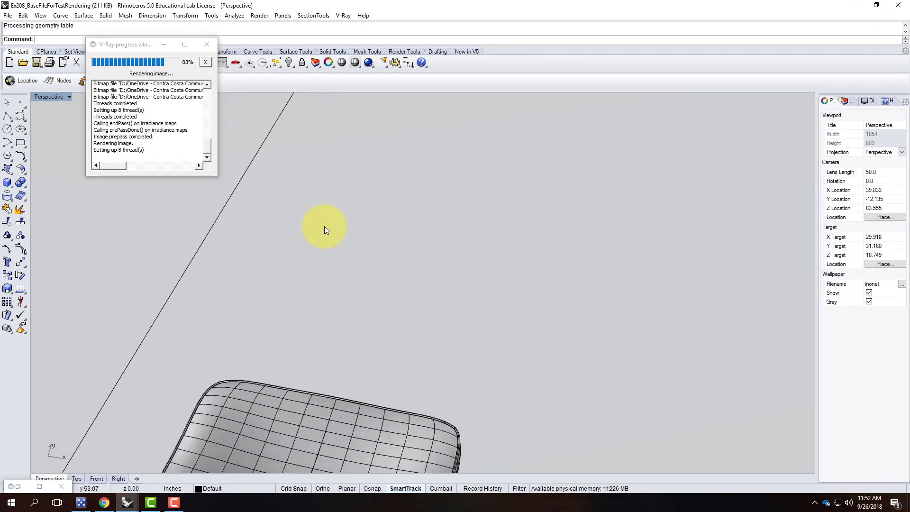
Cancel a new-file attempt and minimize the base file, browser and Couch Pillow windows.
click(8, 15)
click(14, 26)
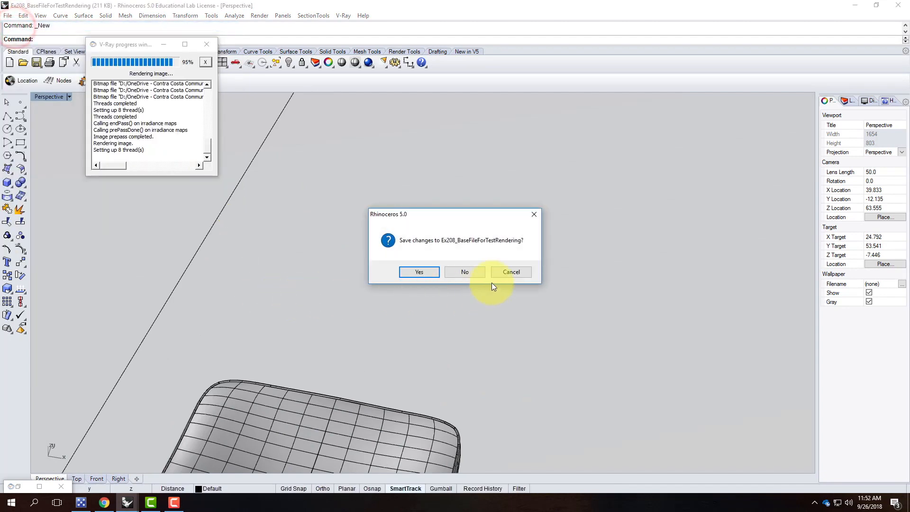
click(526, 271)
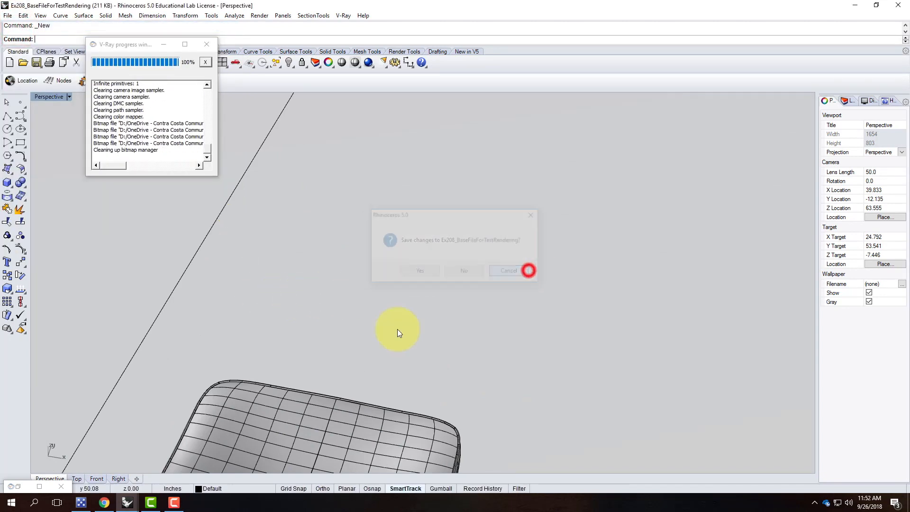
click(127, 502)
click(178, 462)
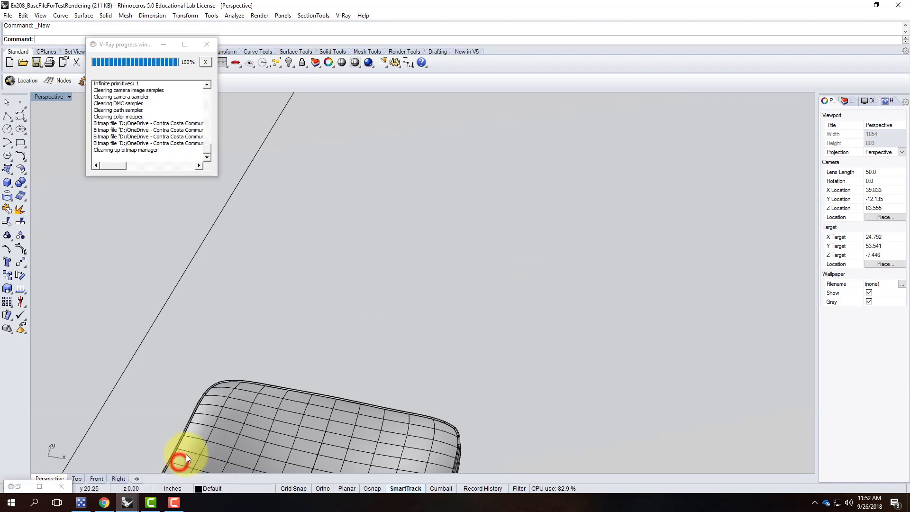
click(864, 7)
click(866, 7)
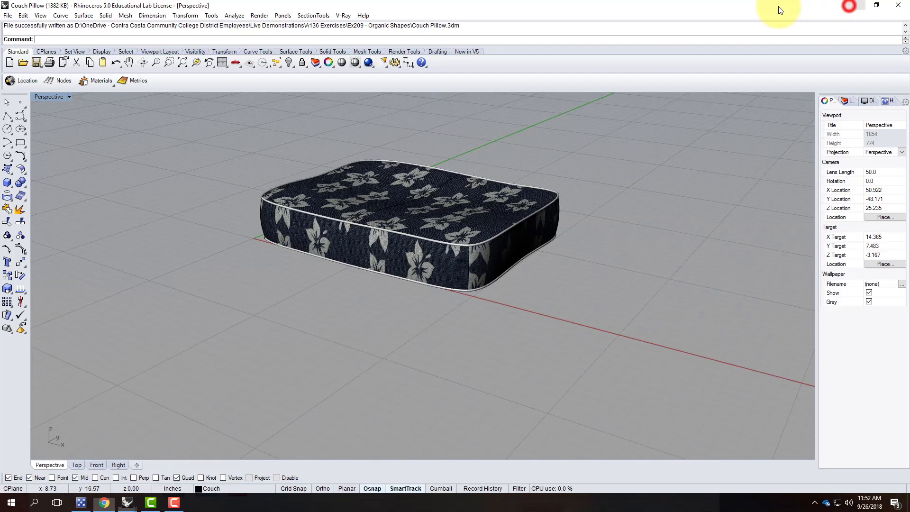
click(861, 6)
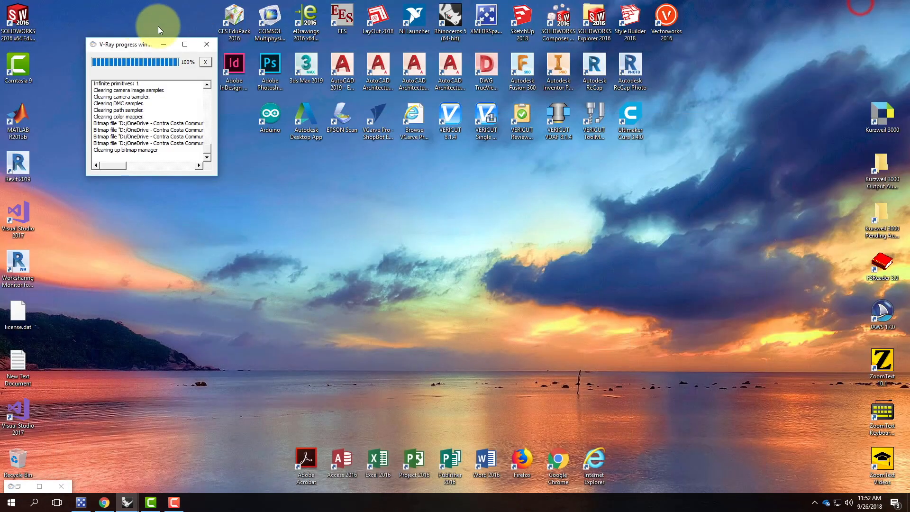
Launch a new Rhino session from the Large Objects - Inches template and maximize it.
double_click(459, 18)
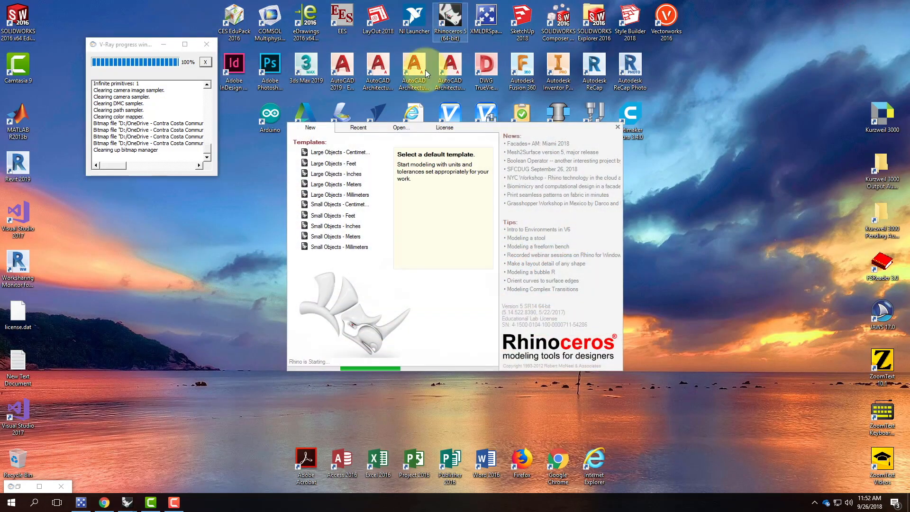
click(332, 175)
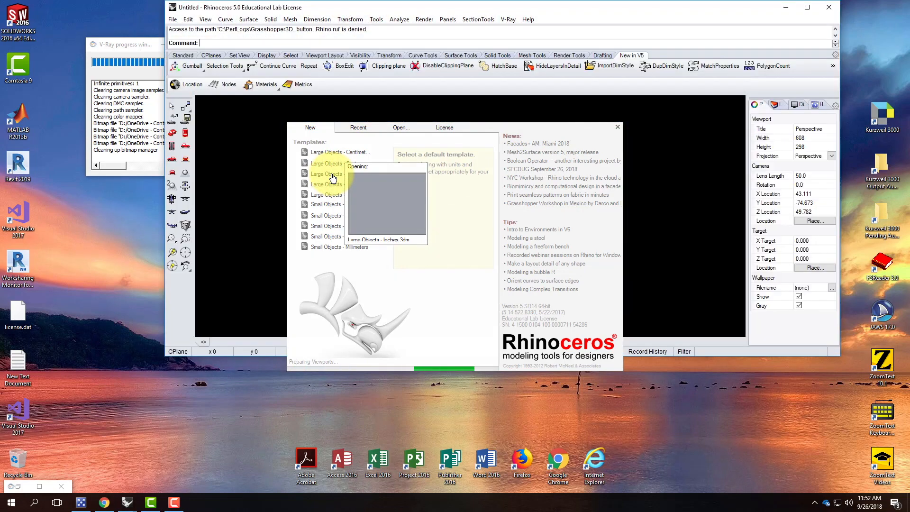
click(332, 178)
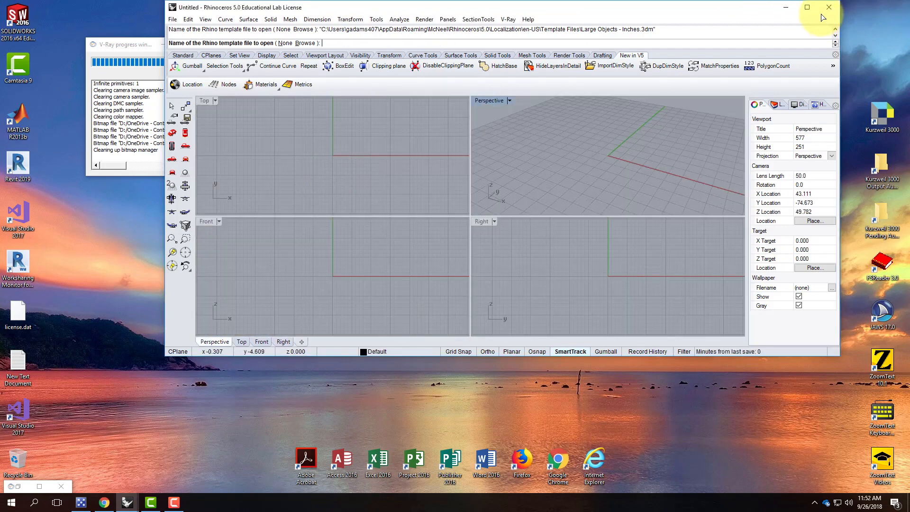
click(807, 7)
click(7, 16)
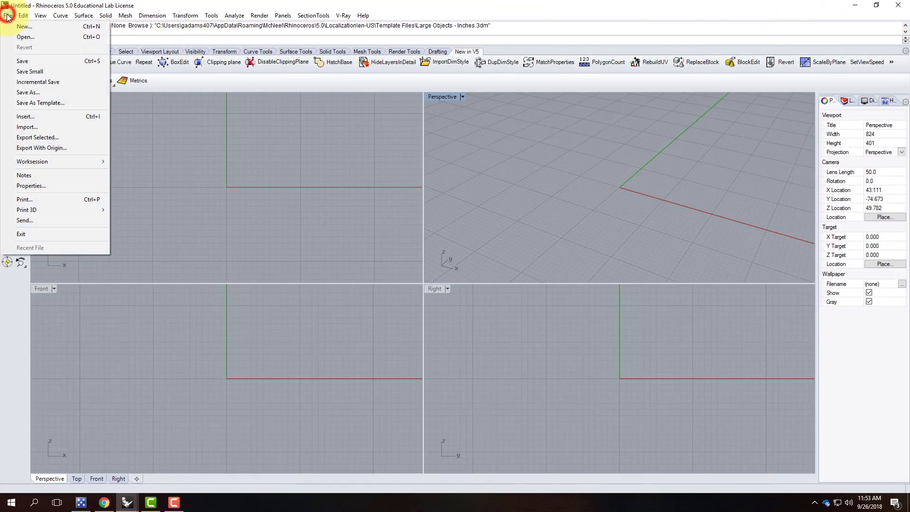
Maximize the Perspective viewport and orbit it to a new angle.
click(7, 15)
click(15, 52)
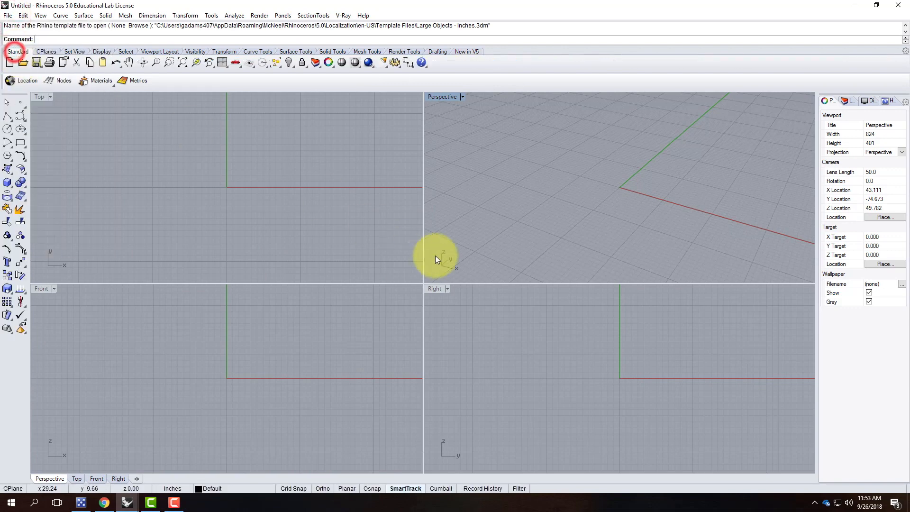
double_click(452, 97)
right_drag(260, 348, 413, 346)
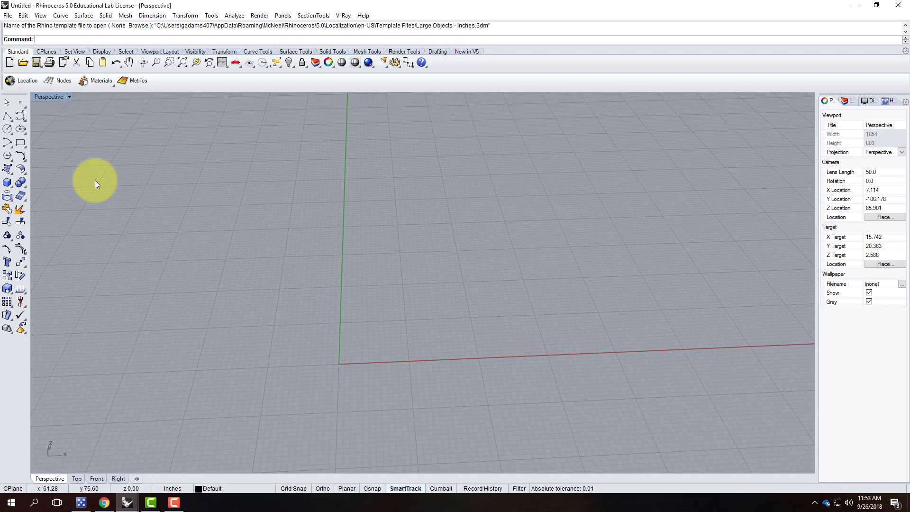
Draw a 14 by 14 inch rectangle from the origin (0,0).
click(21, 144)
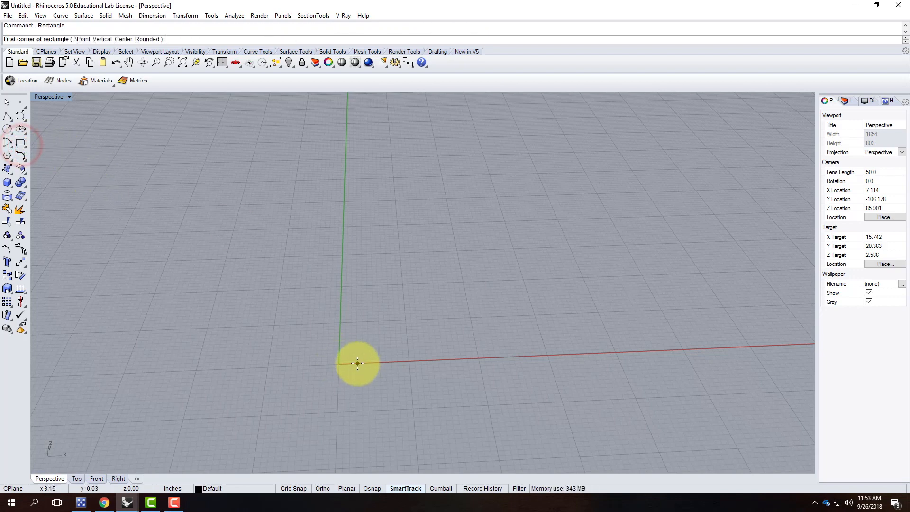
text(0,0)
key(Return)
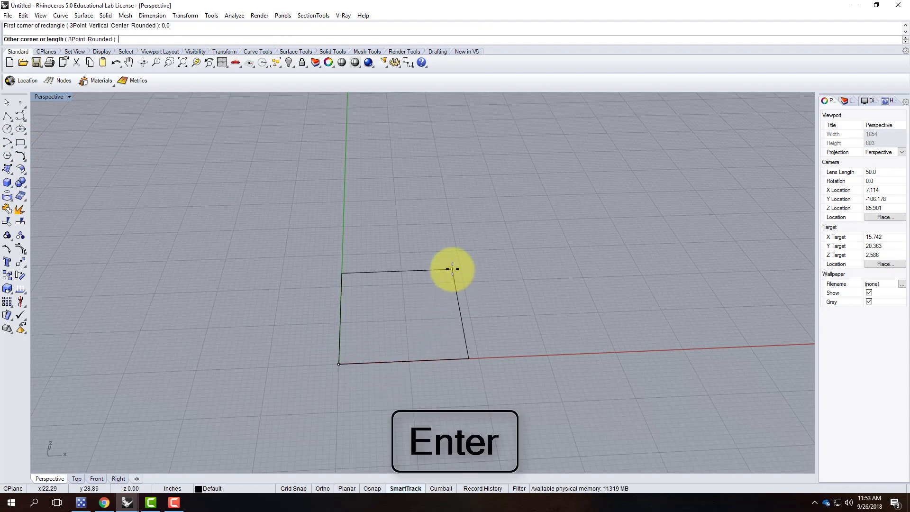
text(@14',14")
key(Return)
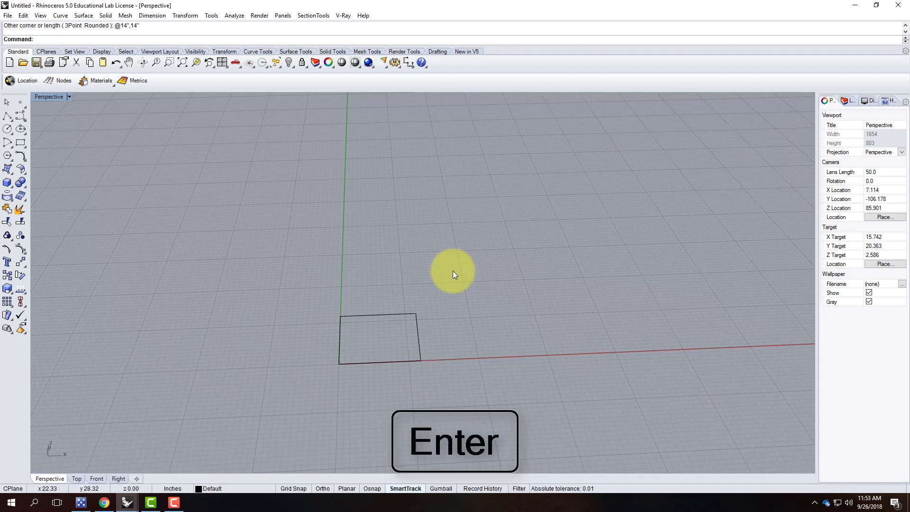
Explode the square into four edge curves and start Rebuild on them.
click(419, 337)
right_drag(441, 327, 377, 325)
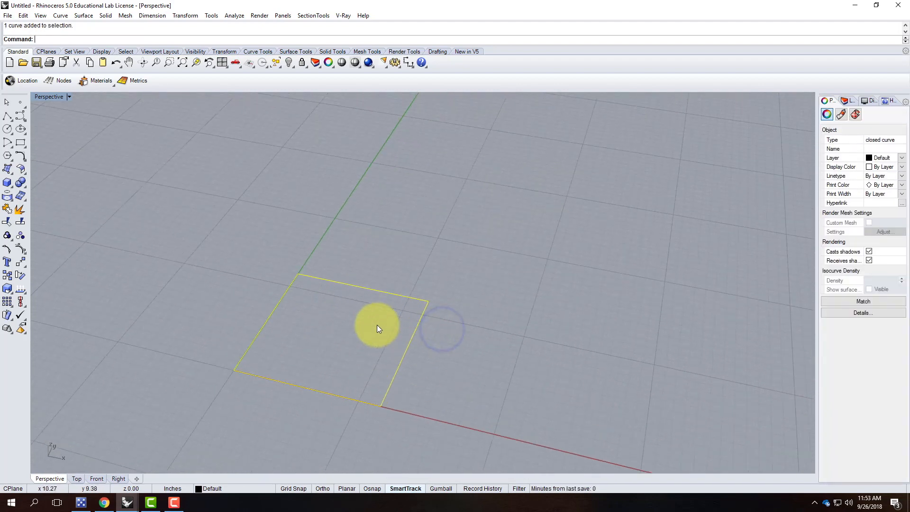
text(plode)
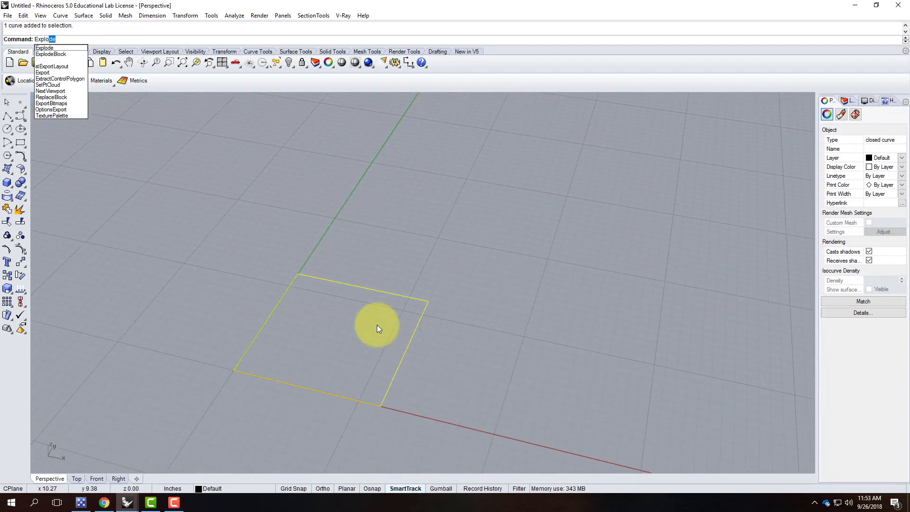
key(Return)
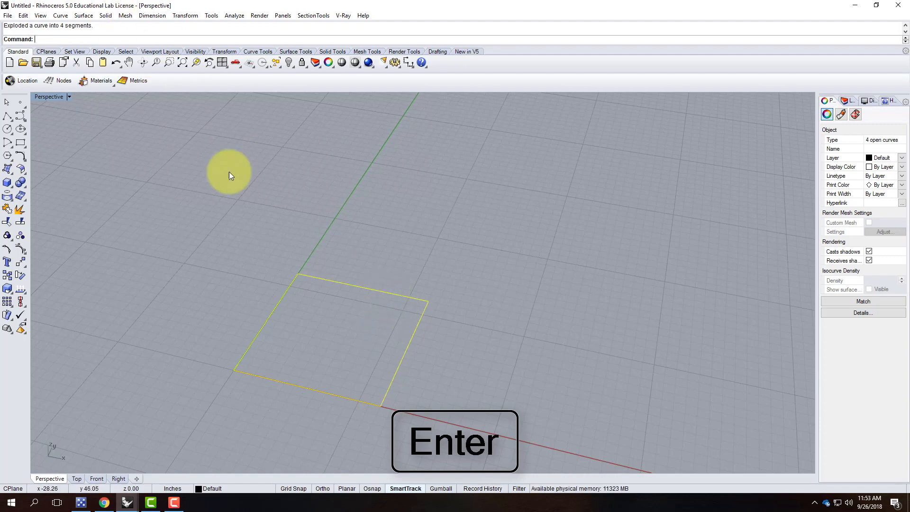
text(Rebuild)
key(Return)
Rebuild the four edge curves with point count 7 at degree 3.
double_click(577, 162)
text(7)
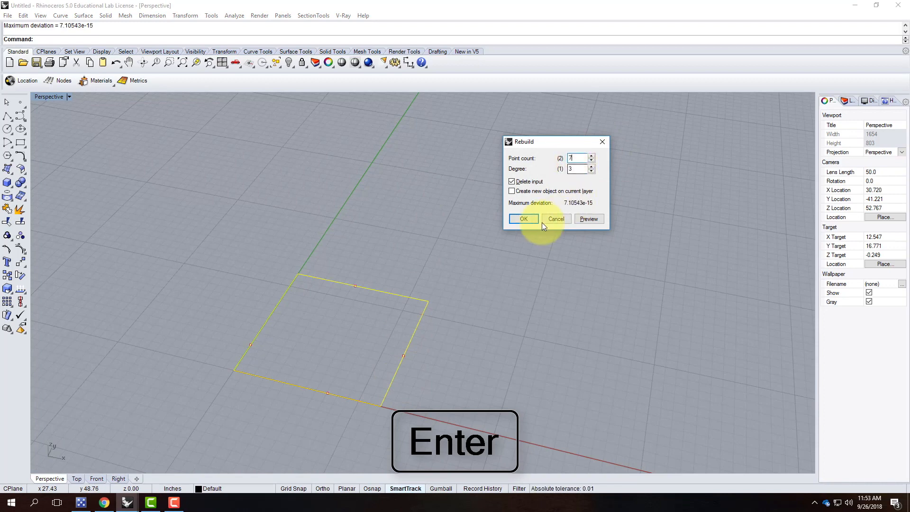
click(530, 220)
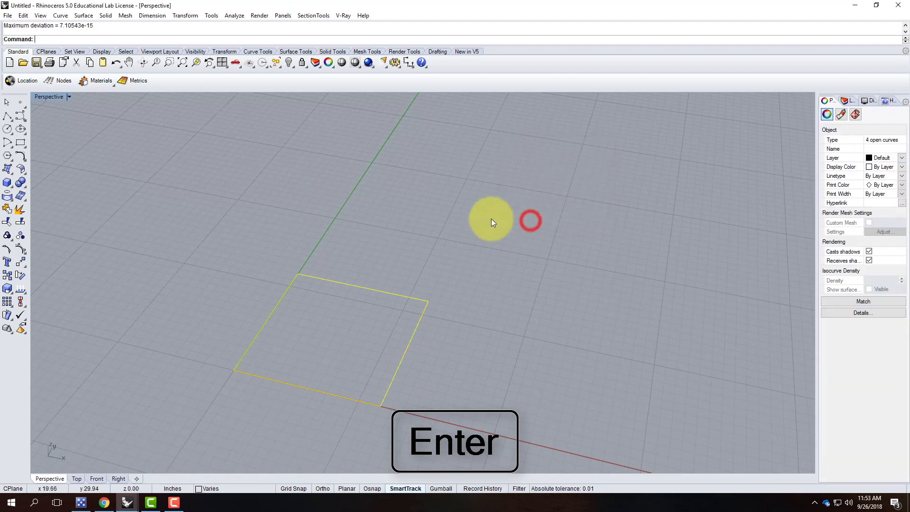
Turn on edit points and maximize the Top viewport for corner editing.
click(7, 252)
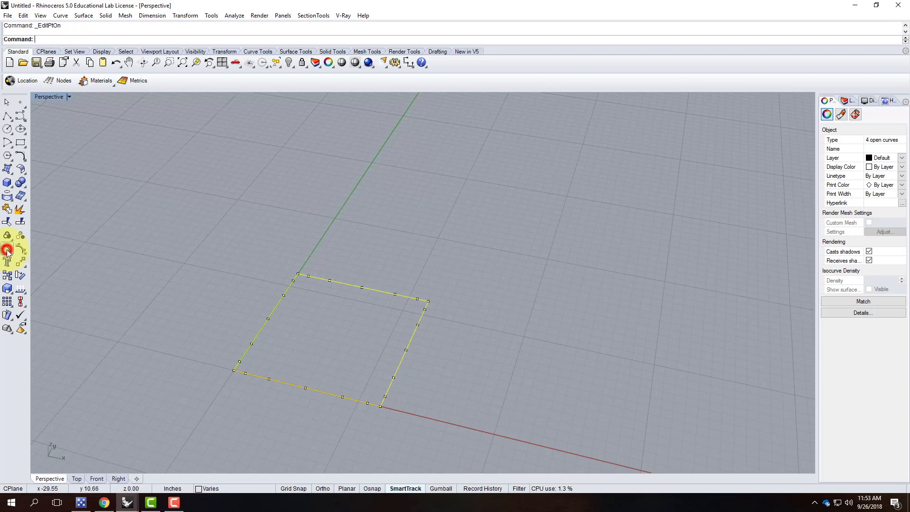
scroll(426, 303, up, 5)
scroll(426, 302, up, 2)
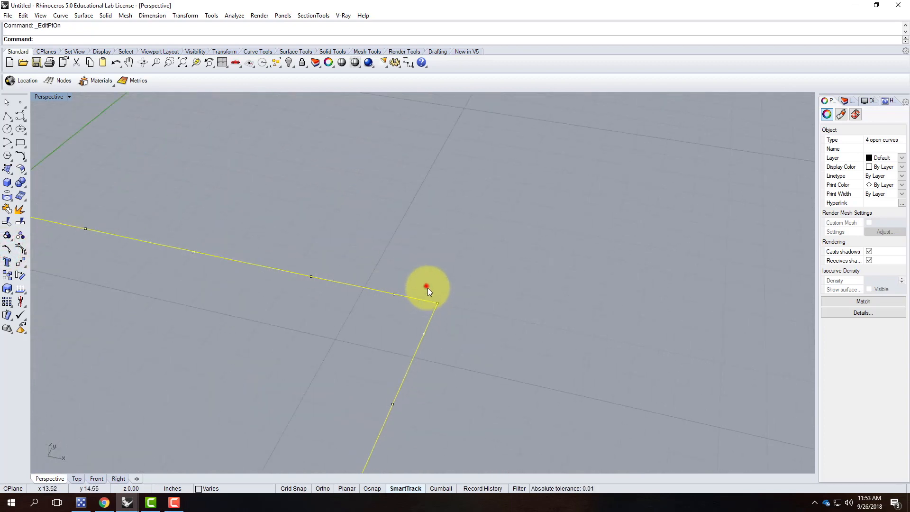
click(436, 302)
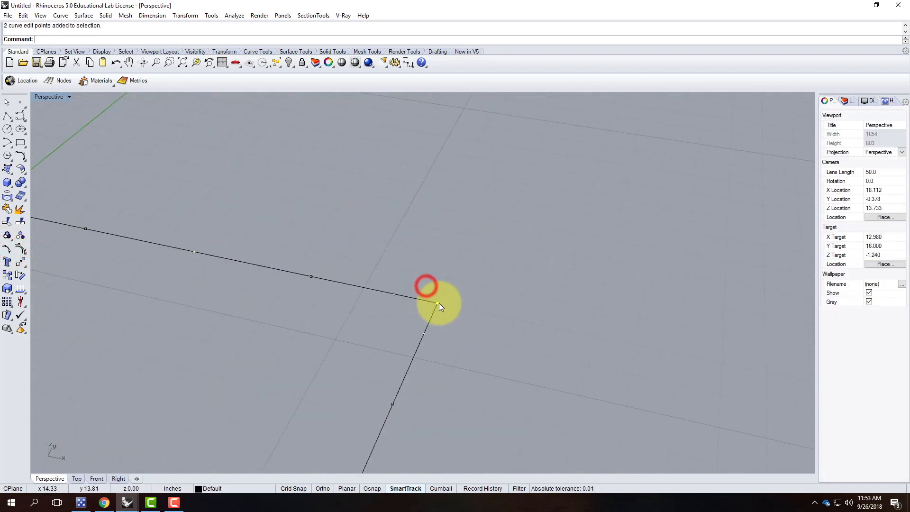
double_click(46, 97)
double_click(39, 97)
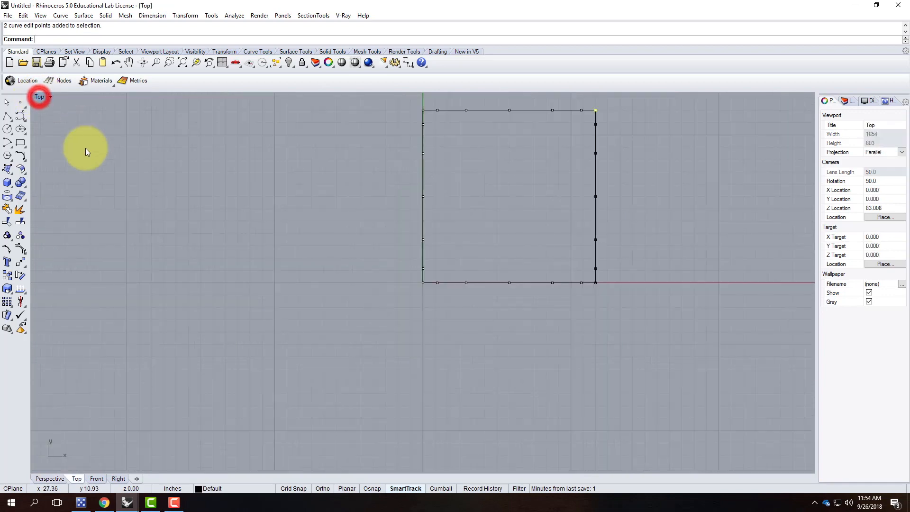
scroll(599, 104, up, 2)
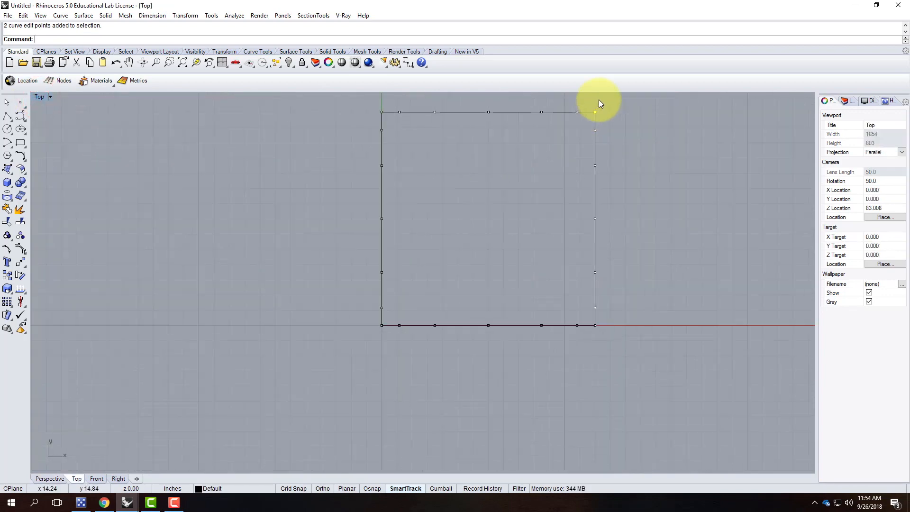
scroll(596, 114, up, 4)
Drag the top-right, top-left, bottom-left and bottom-right corner points inward to round the corners.
drag(586, 127, 568, 141)
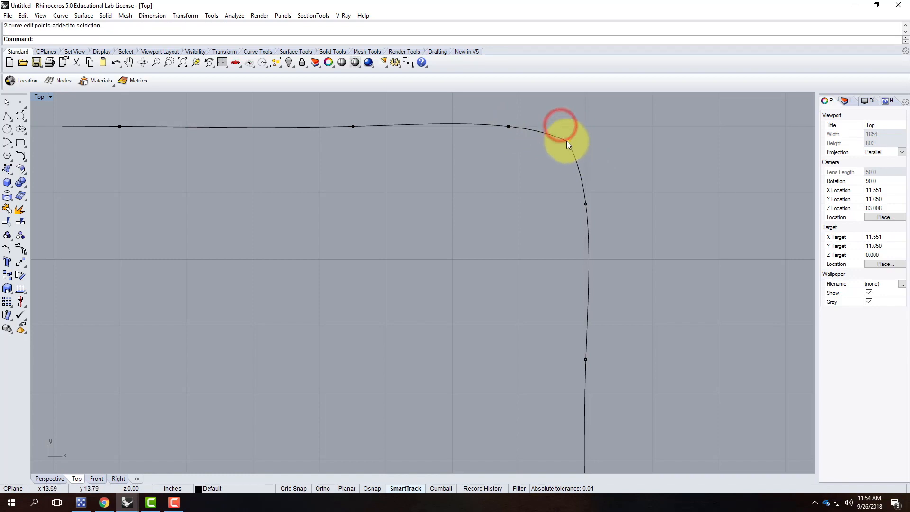
drag(568, 141, 576, 137)
scroll(593, 134, down, 5)
click(172, 118)
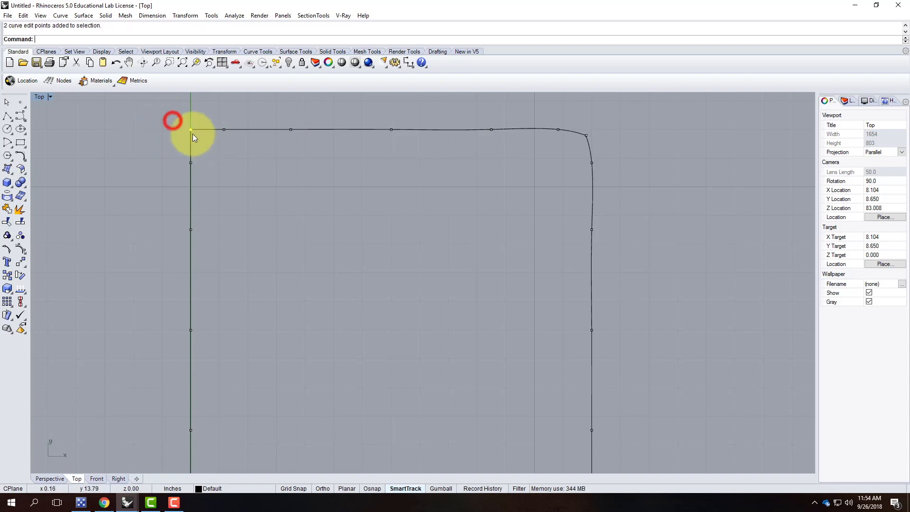
drag(191, 130, 198, 136)
scroll(218, 133, down, 5)
scroll(335, 260, up, 5)
click(330, 260)
drag(330, 259, 324, 254)
scroll(398, 225, down, 4)
scroll(227, 236, up, 4)
click(243, 252)
drag(243, 252, 248, 247)
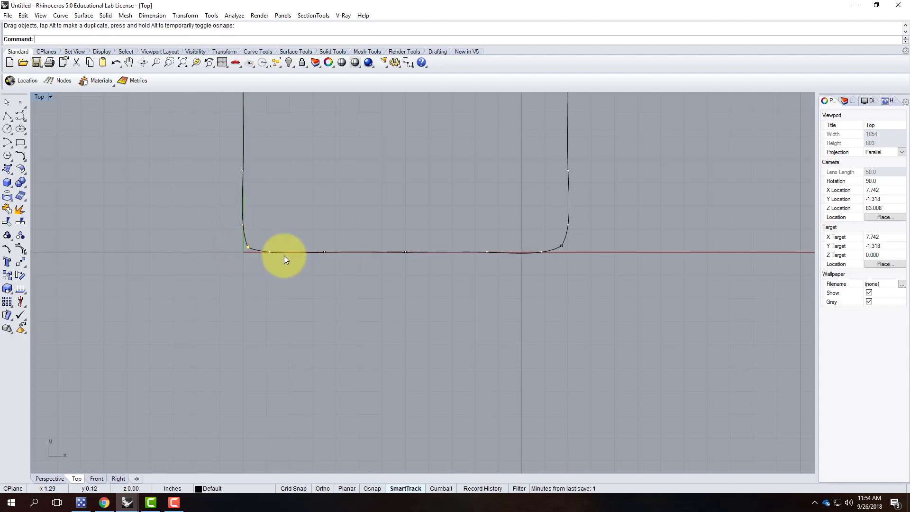
Window-select the three bottom-edge edit points, then the three on the right side.
drag(316, 230, 403, 257)
scroll(371, 354, down, 8)
scroll(442, 238, up, 4)
drag(436, 186, 466, 317)
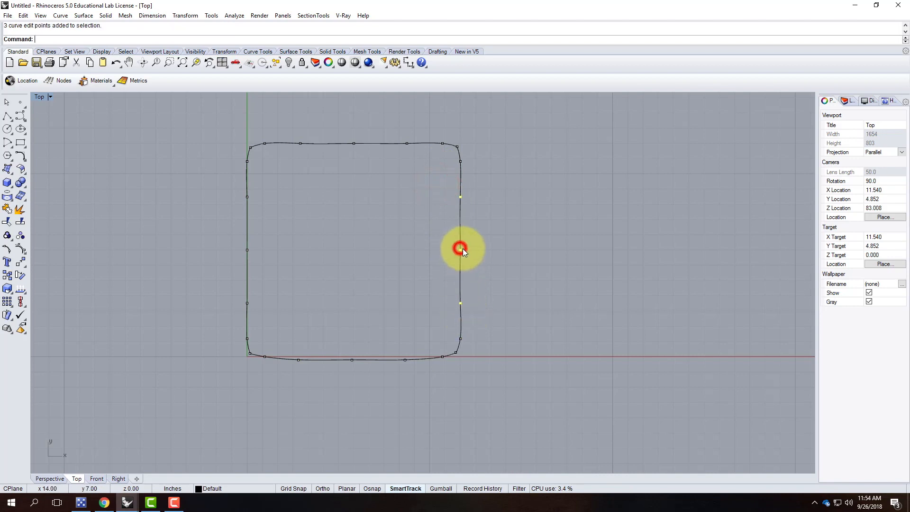
Bulge the right and left sides slightly outward and pull the top edge's middle down into a dip.
drag(463, 248, 464, 248)
drag(245, 199, 270, 310)
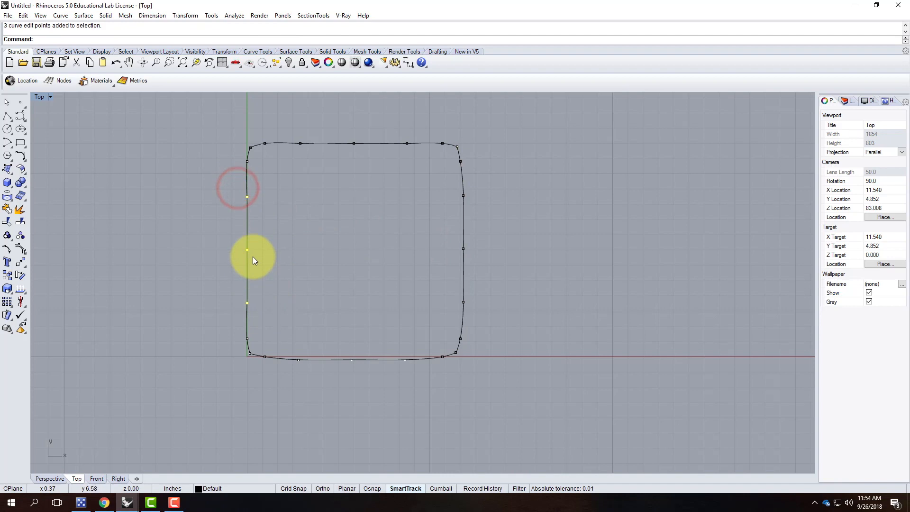
drag(247, 249, 246, 249)
click(343, 130)
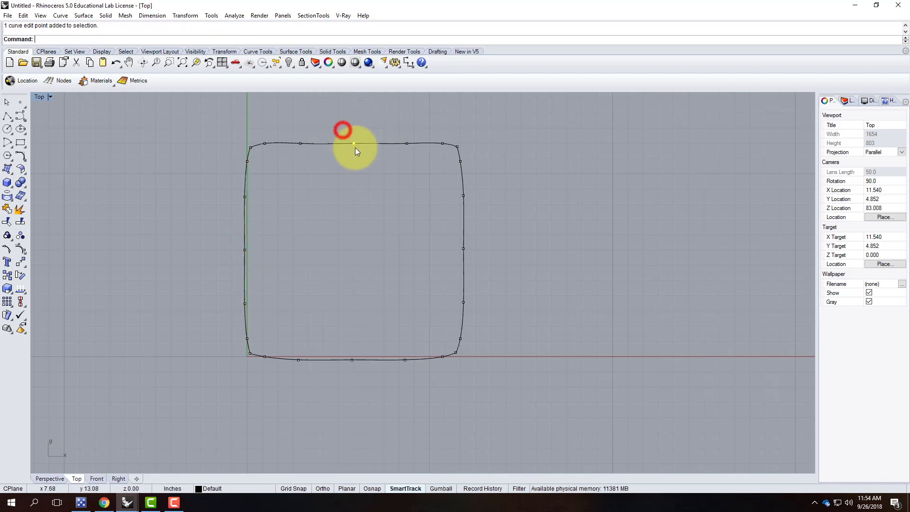
drag(354, 144, 353, 154)
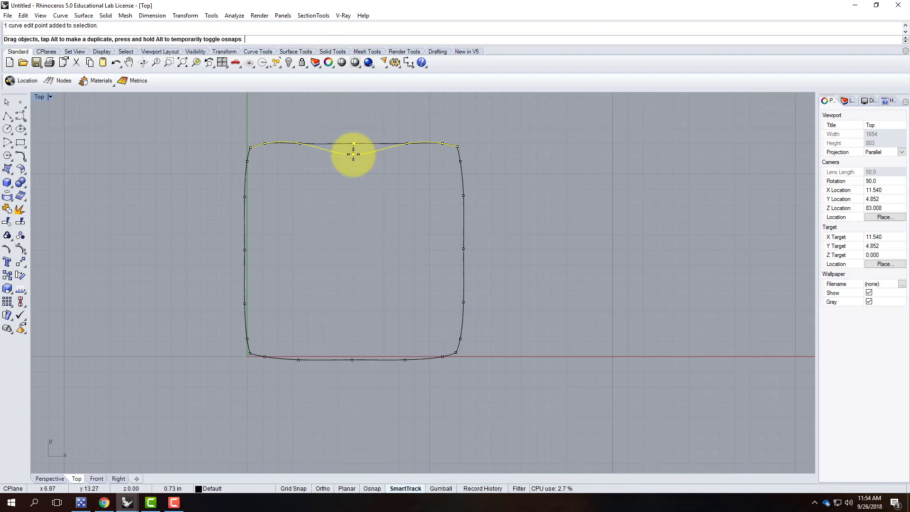
drag(353, 154, 352, 156)
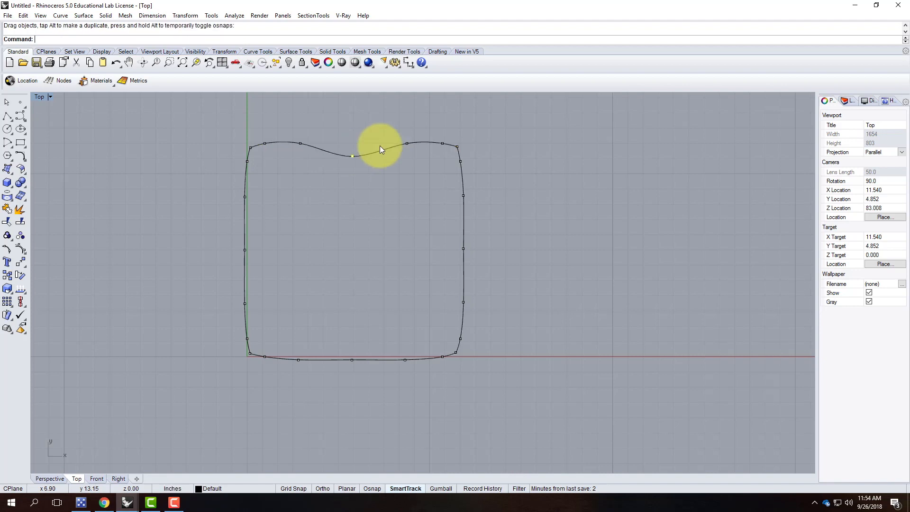
click(391, 181)
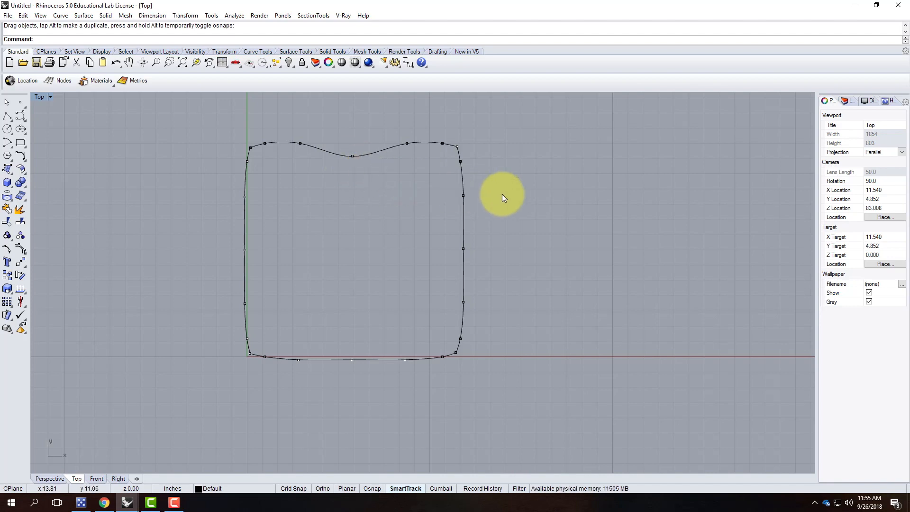
key(Escape)
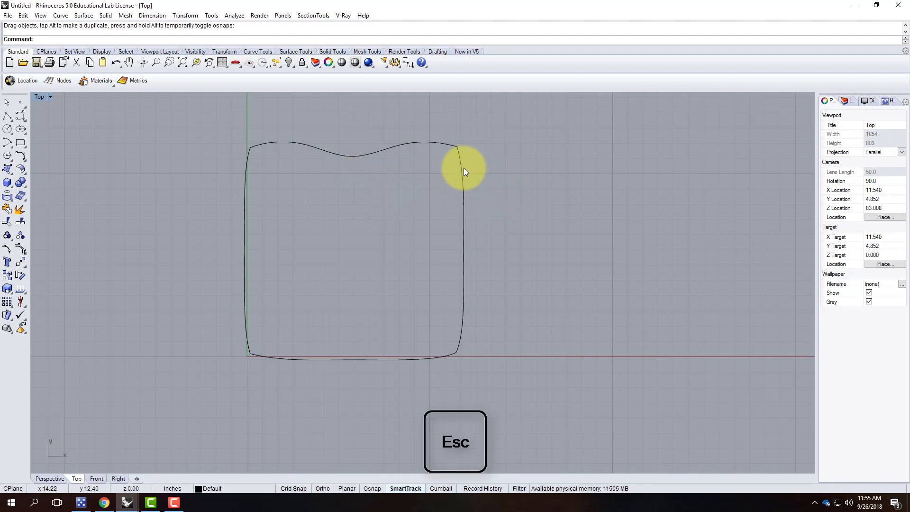
Select the right, top and left edge curves, restore four viewports, and orbit Perspective.
click(463, 167)
click(347, 155)
click(246, 191)
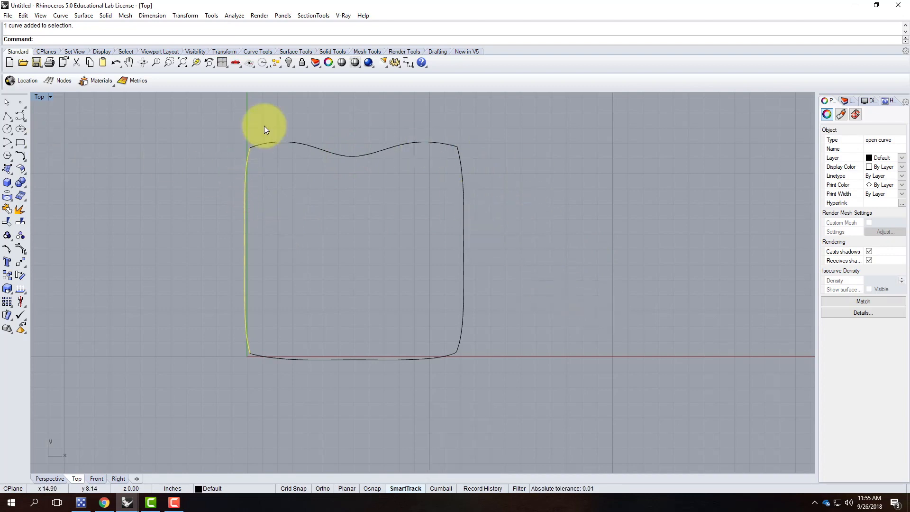
double_click(40, 97)
click(447, 97)
right_drag(528, 142, 629, 209)
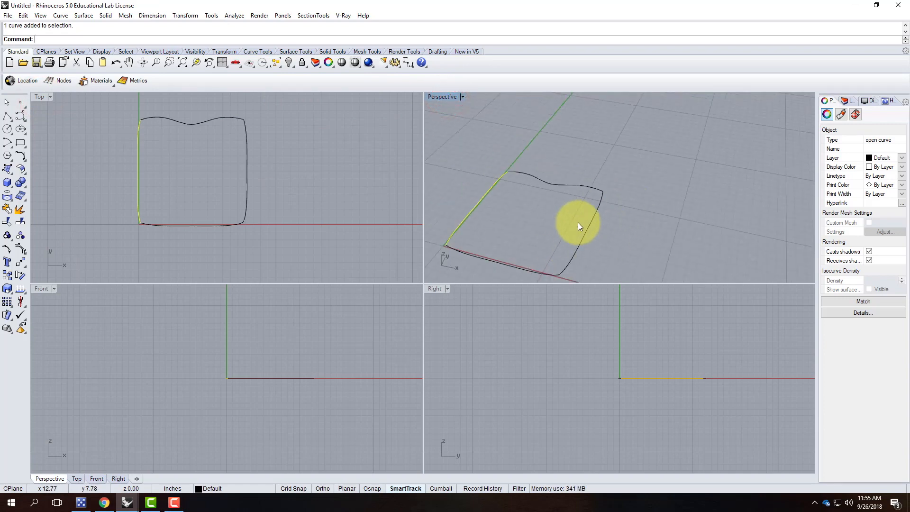
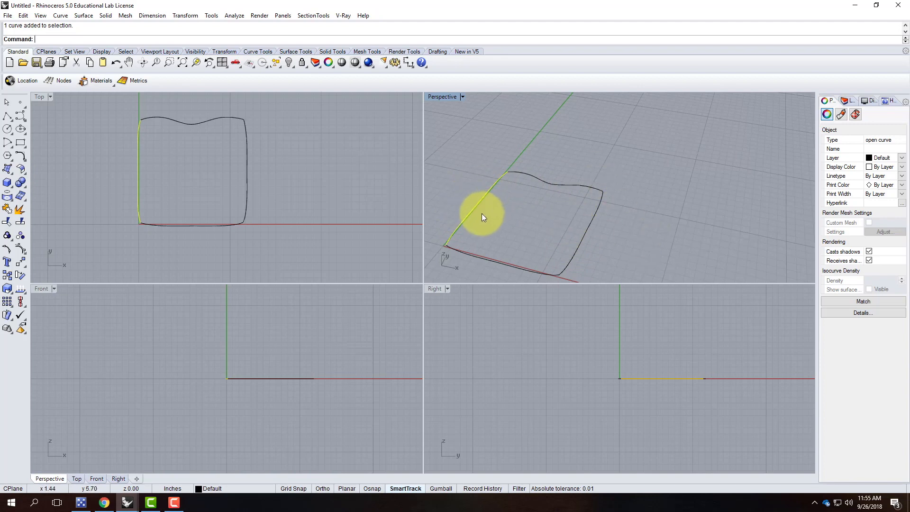
Maximize the Perspective view, window-select all four pillow outline curves and start Copy.
scroll(493, 200, down, 3)
double_click(443, 98)
scroll(269, 272, up, 5)
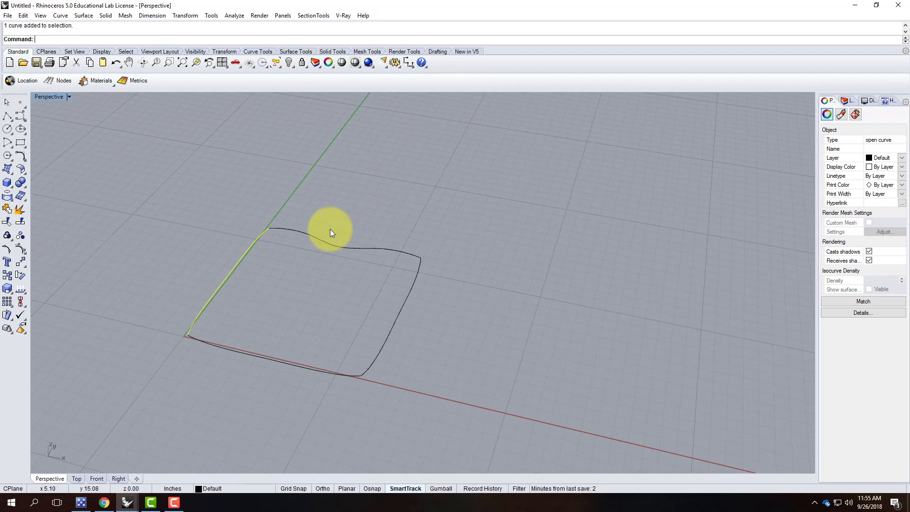
key(Escape)
drag(152, 196, 471, 427)
text(copy)
key(Return)
scroll(329, 382, down, 3)
Place the copied outline to the right of the original along the x-axis.
click(381, 409)
click(554, 446)
key(Escape)
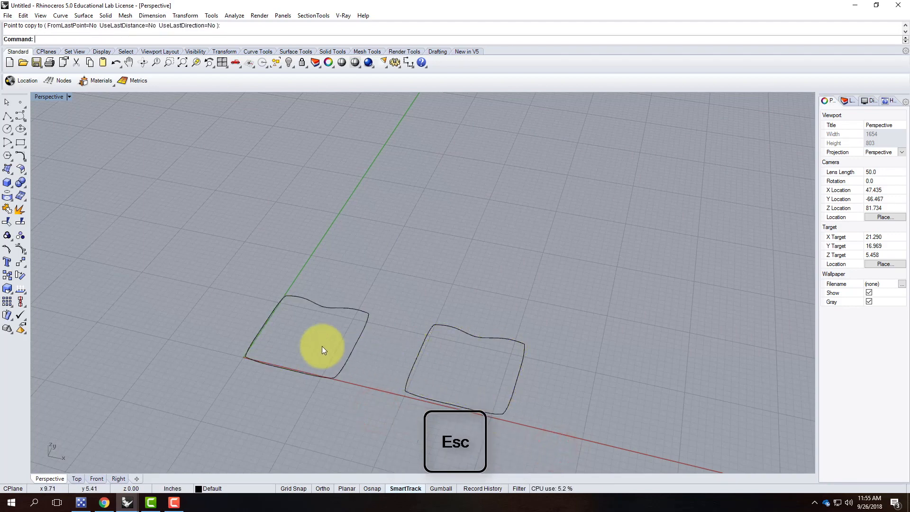
scroll(341, 328, up, 2)
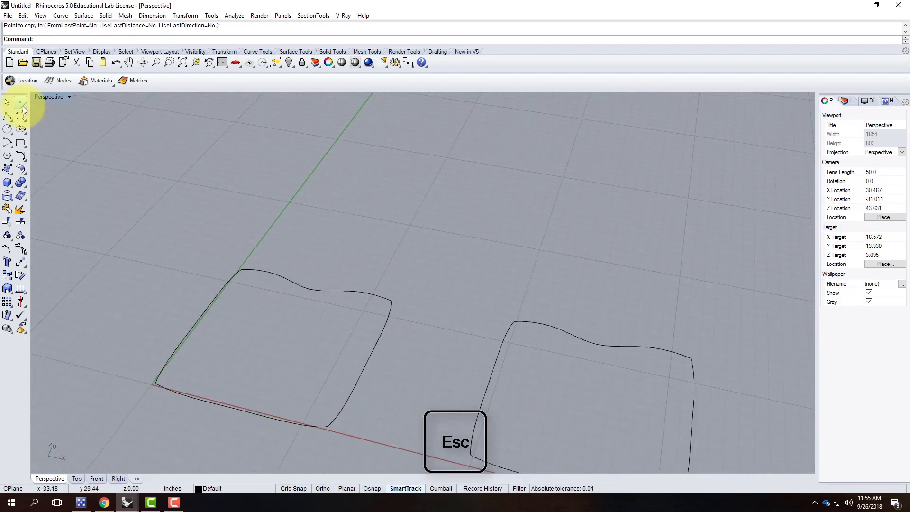
Turn on End osnap and draw the first corner-to-corner diagonal polyline across the outline.
click(11, 117)
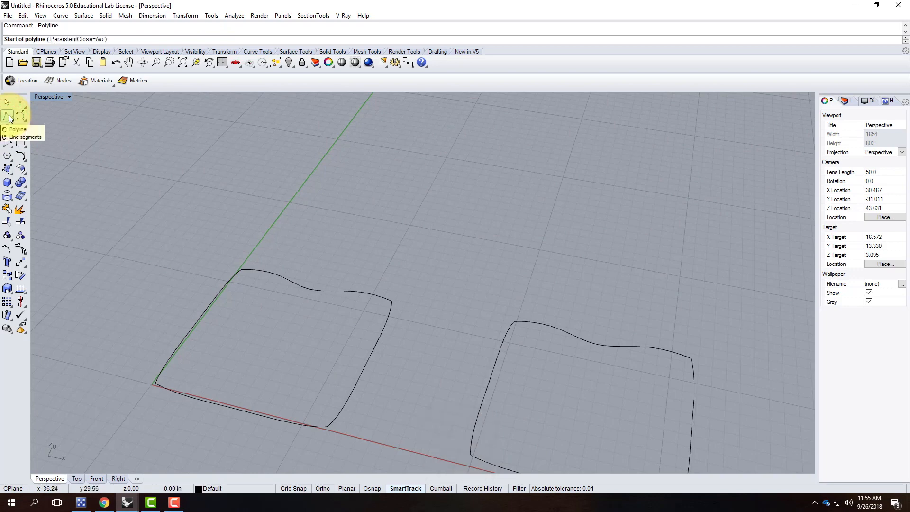
scroll(159, 381, up, 6)
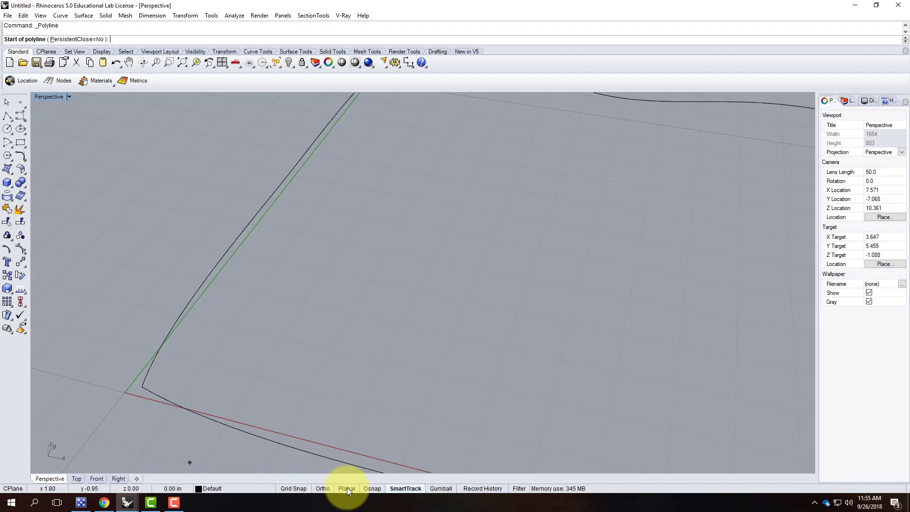
click(380, 488)
click(7, 477)
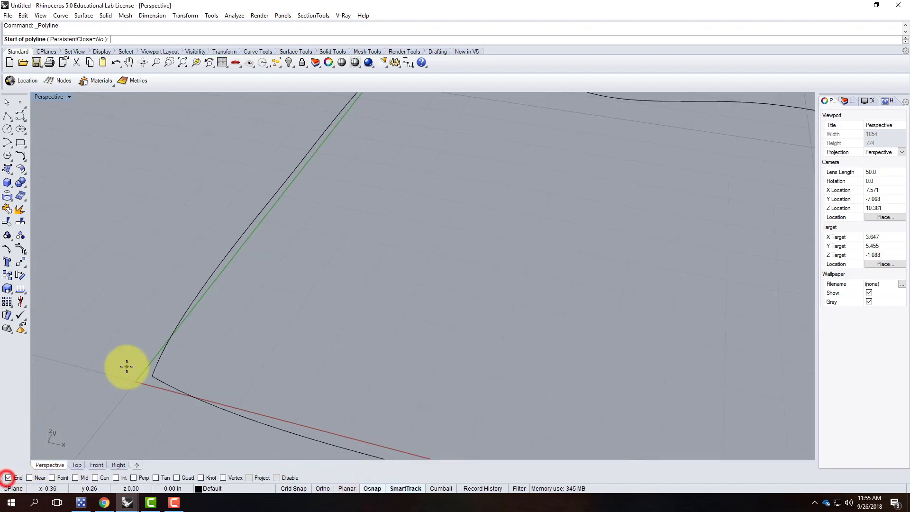
click(152, 373)
scroll(106, 379, down, 5)
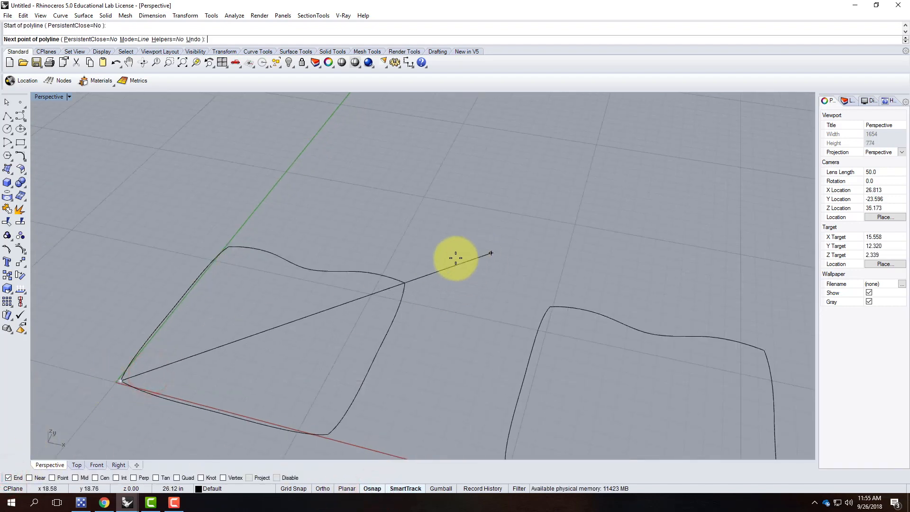
scroll(468, 253, up, 4)
click(355, 307)
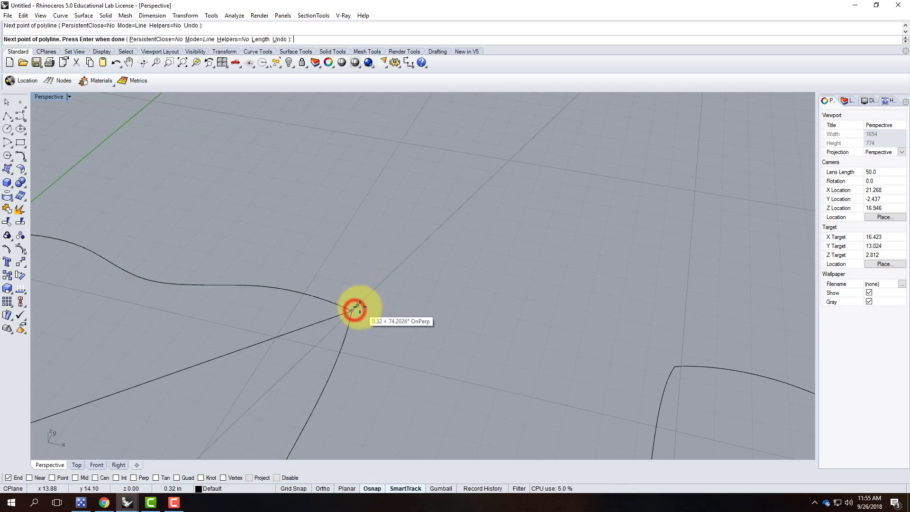
key(Return)
Draw the second diagonal polyline from the top corner to the opposite bottom corner.
scroll(407, 271, down, 5)
key(Return)
click(256, 247)
click(339, 392)
key(Return)
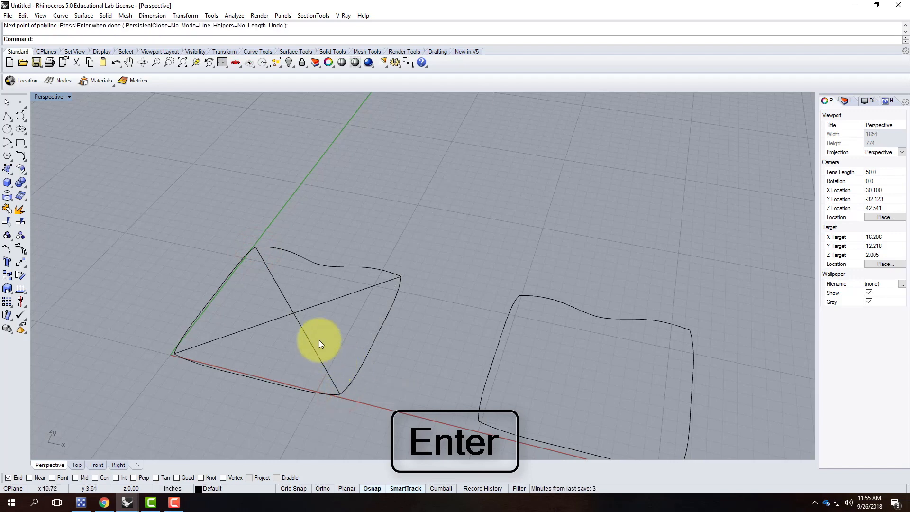
click(280, 287)
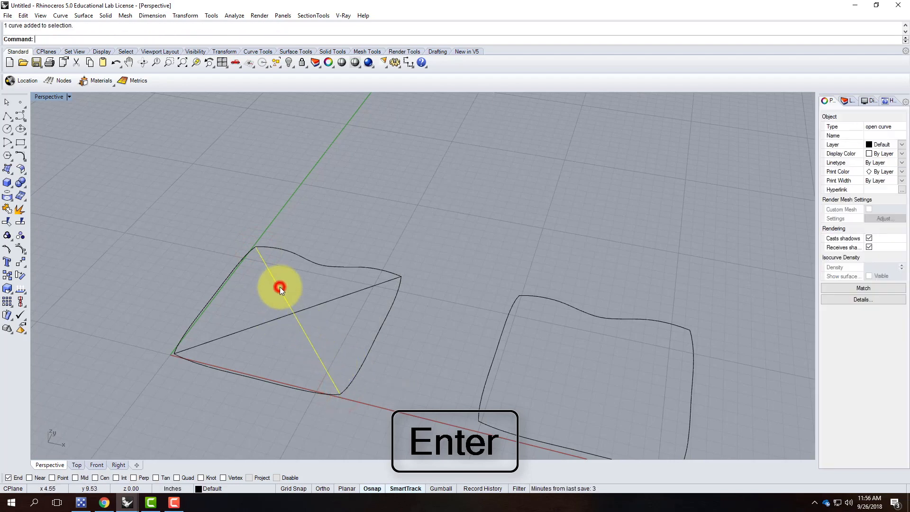
Join the top wavy edge and the left edge into one curve.
click(236, 266)
click(305, 255)
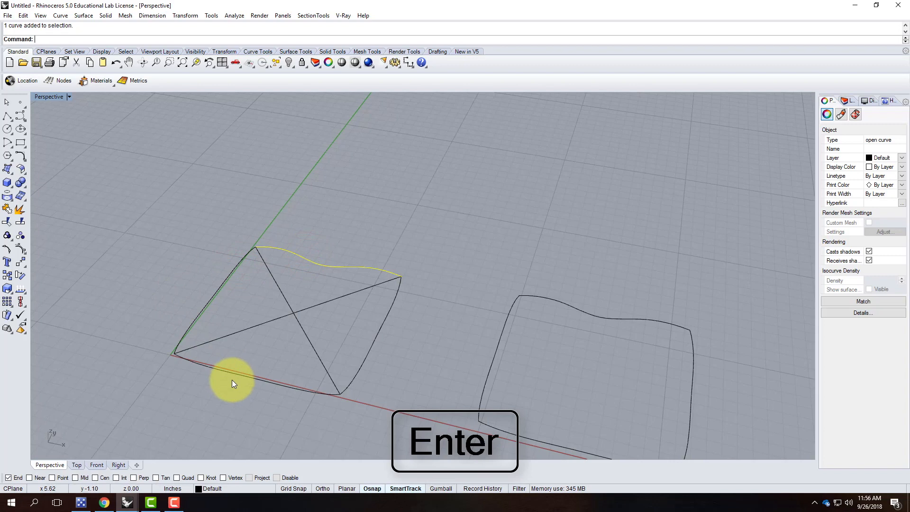
click(234, 375)
click(314, 259)
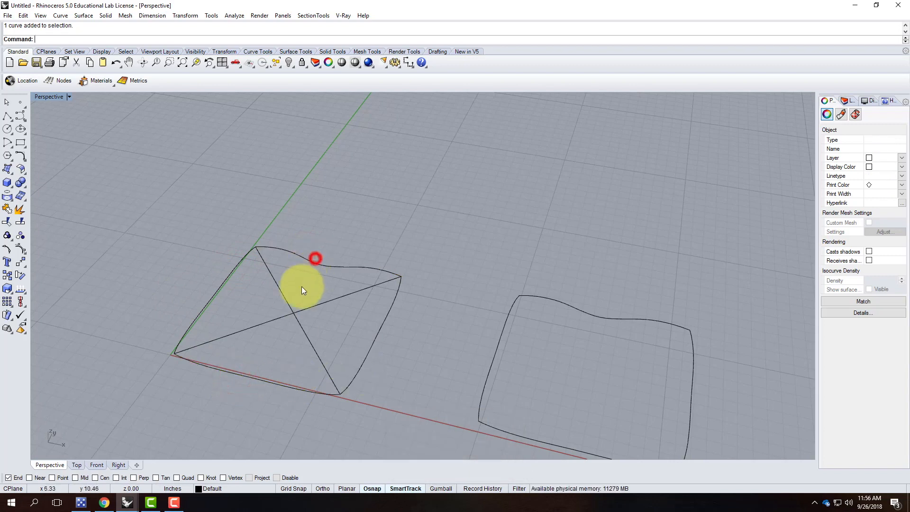
click(258, 257)
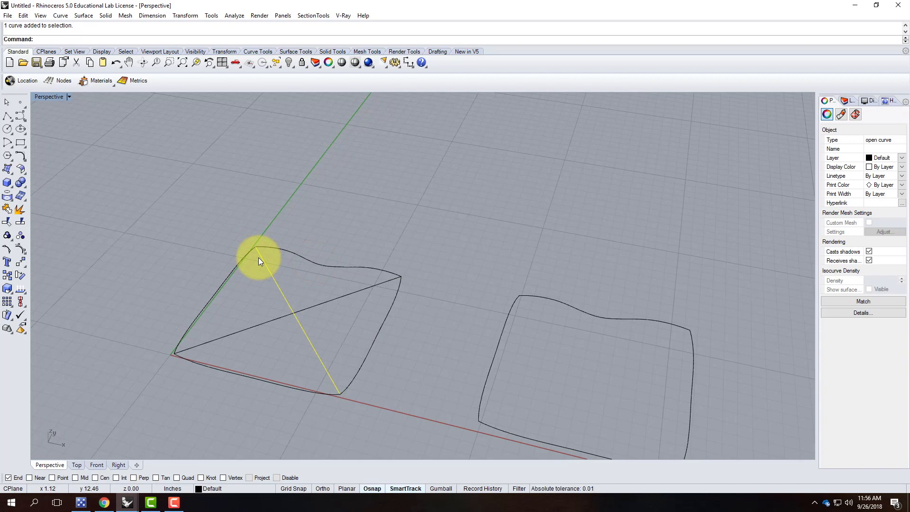
click(289, 260)
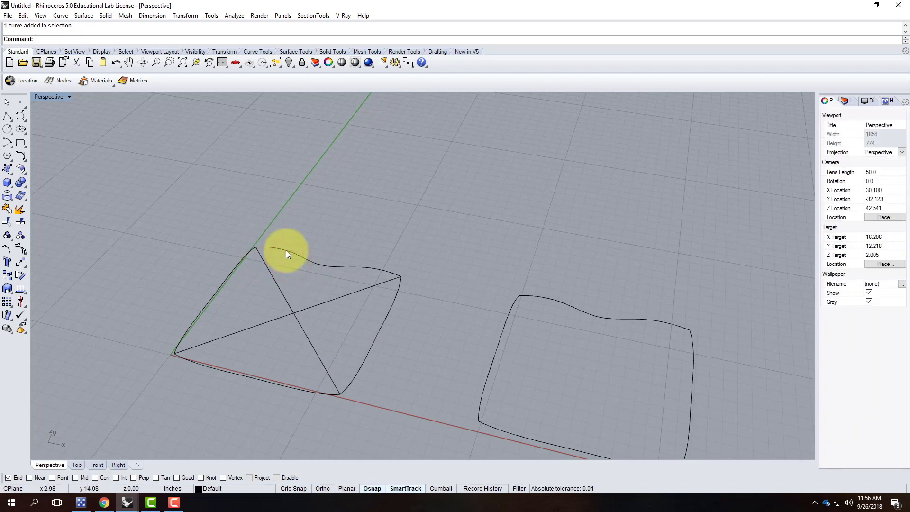
click(286, 250)
shift+click(241, 262)
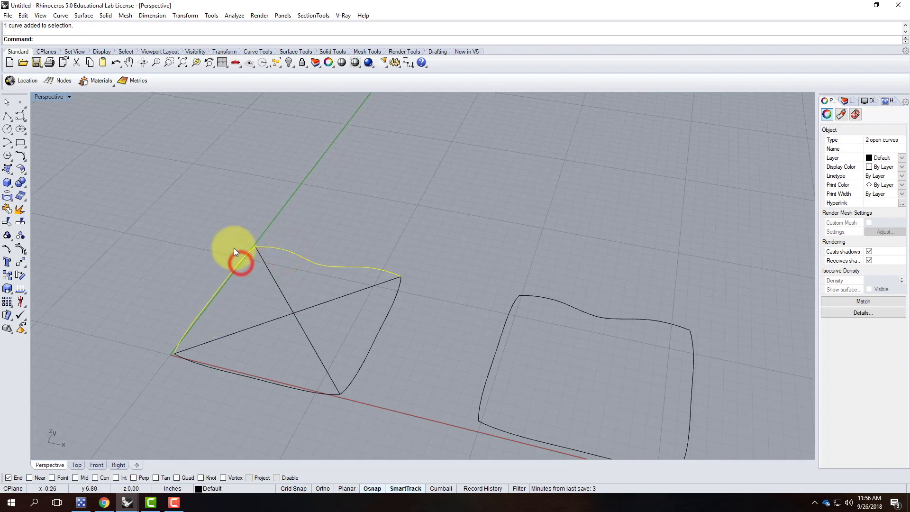
key(Return)
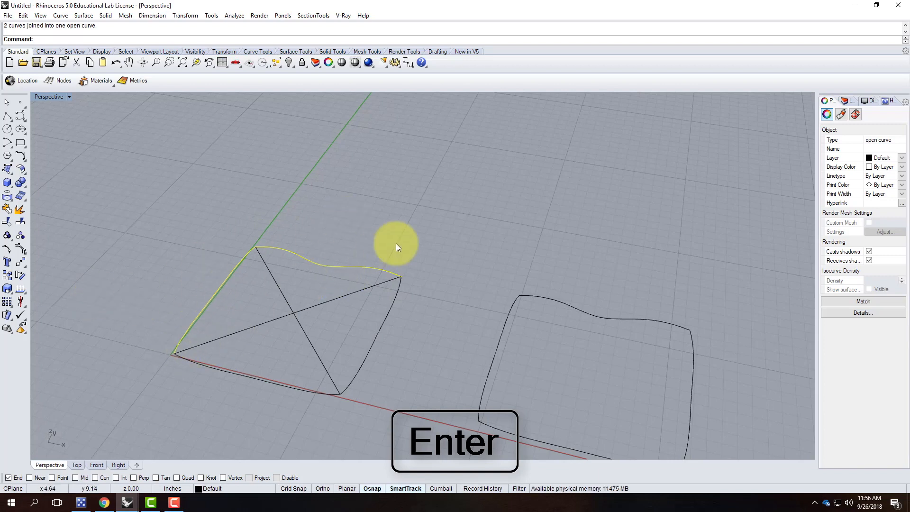
Join the bottom edge and the right edge into one curve.
click(249, 326)
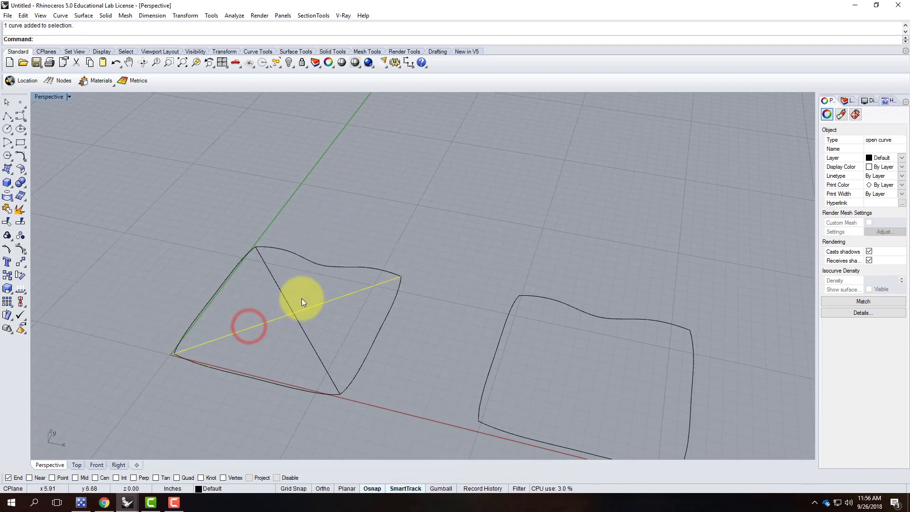
click(264, 377)
click(301, 390)
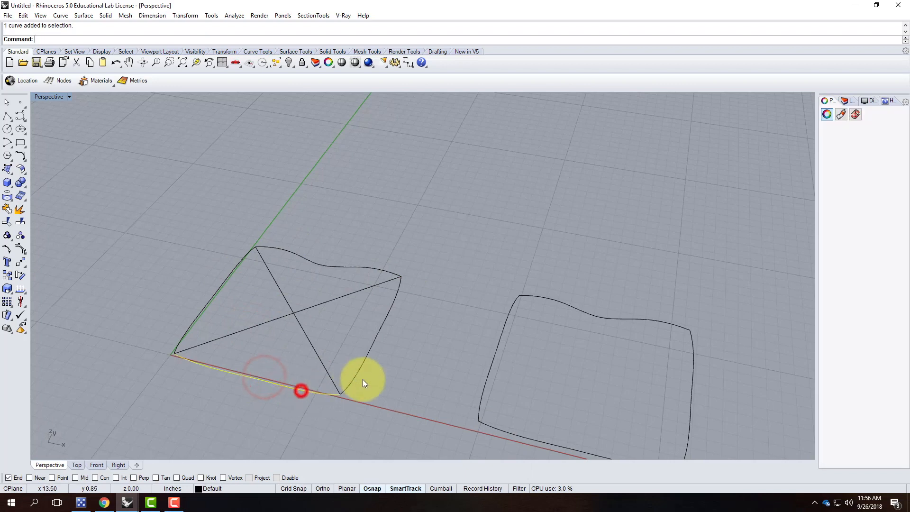
click(360, 371)
key(Return)
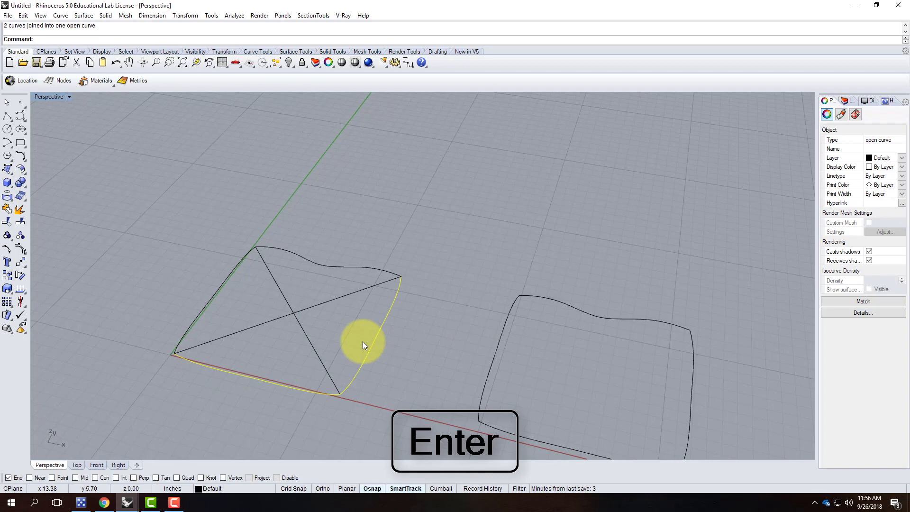
Rebuild both diagonal lines with 7 points at degree 3.
click(313, 345)
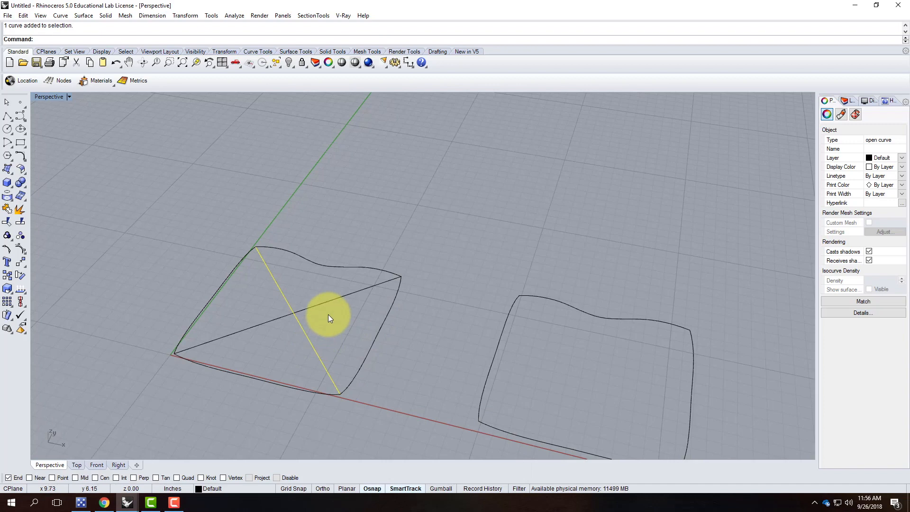
key(Escape)
click(304, 315)
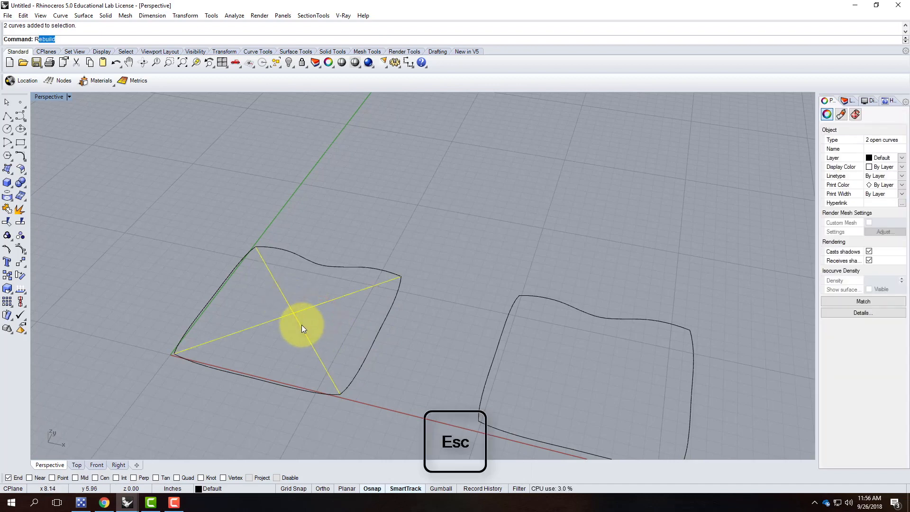
key(Return)
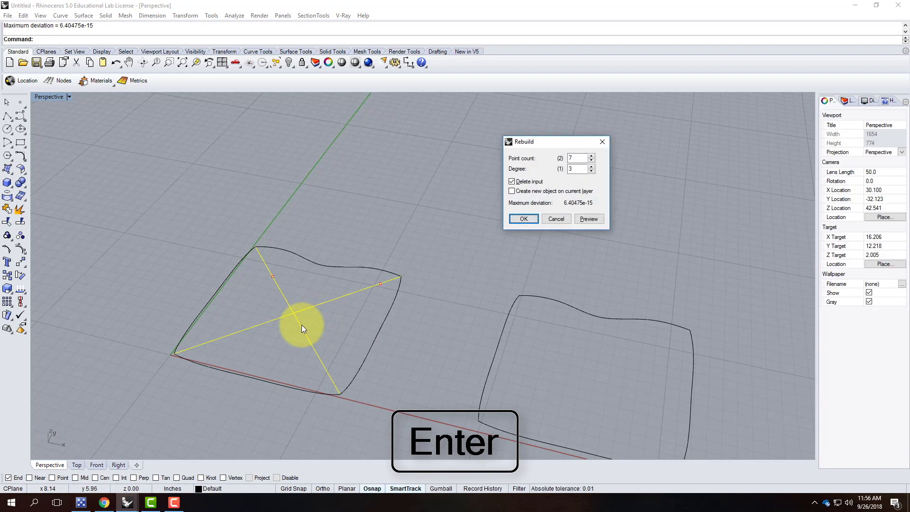
key(Return)
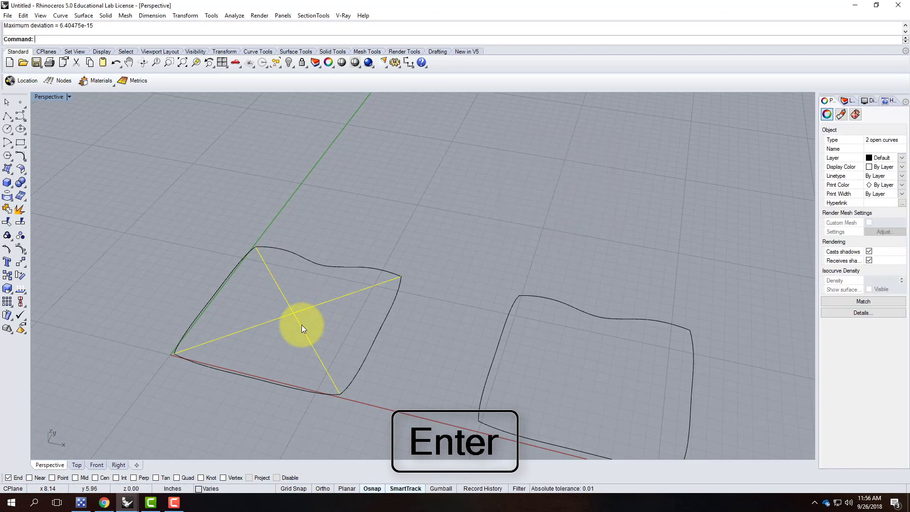
Show control points and raise the points where the diagonals cross 5 inches vertically.
click(21, 248)
scroll(305, 311, up, 3)
scroll(303, 284, down, 2)
mouse_move(291, 296)
right_down()
mouse_move(325, 294)
mouse_move(325, 274)
mouse_move(295, 306)
right_up()
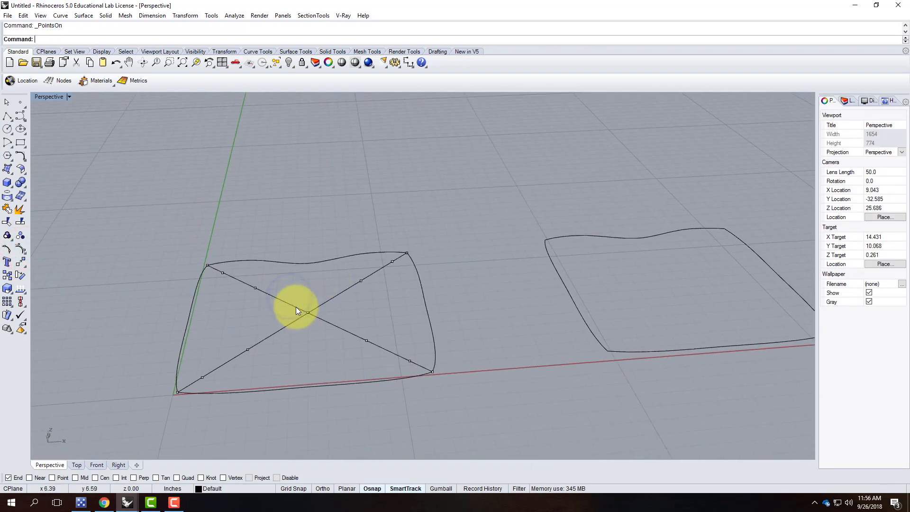
drag(298, 299, 321, 331)
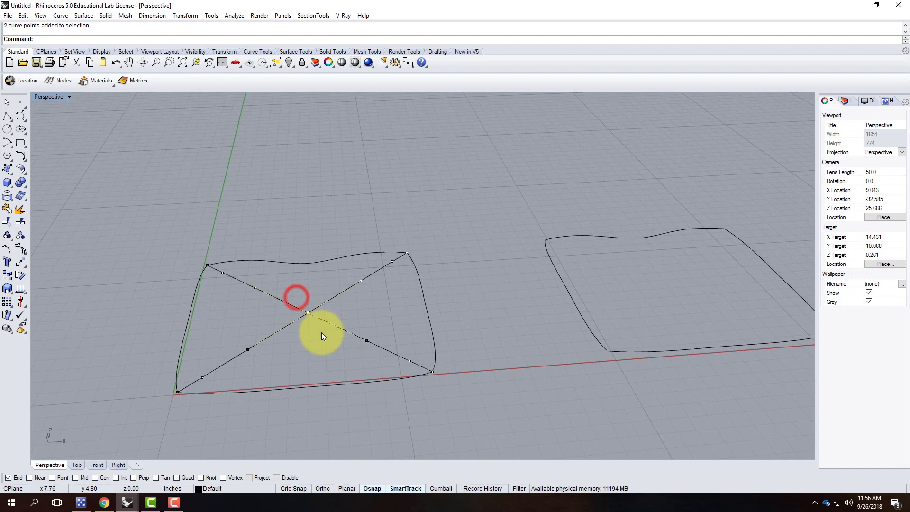
text(move)
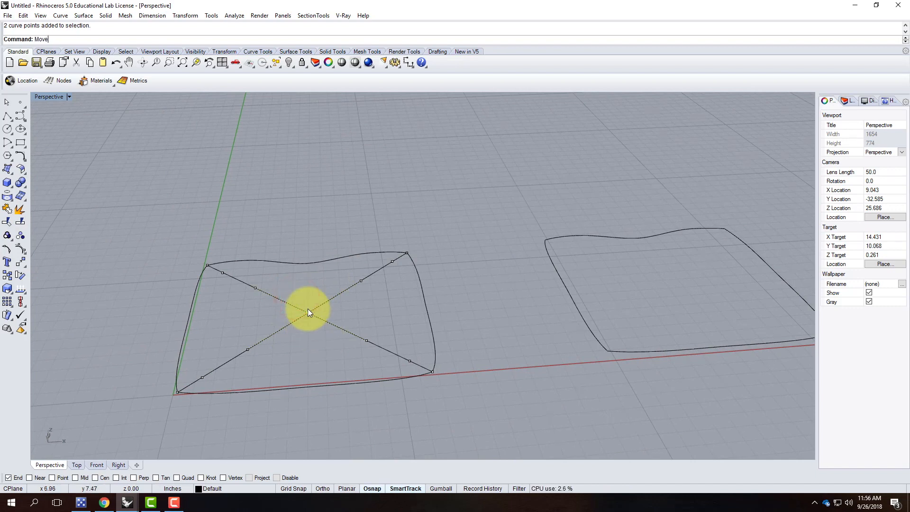
key(Return)
text(v)
key(Return)
click(314, 331)
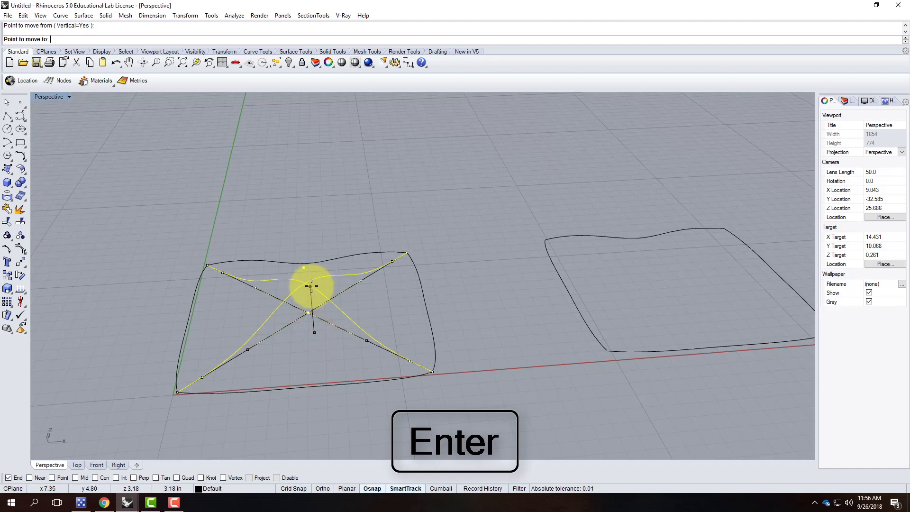
text(5)
key(Return)
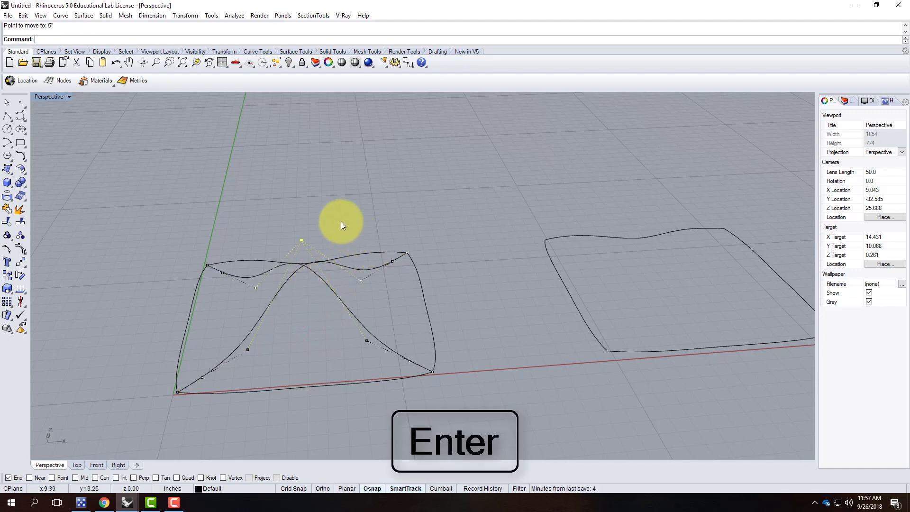
Raise the two right and two left control points 3 inches vertically.
drag(342, 224, 375, 360)
click(308, 207)
drag(333, 213, 370, 358)
shift+drag(239, 243, 272, 361)
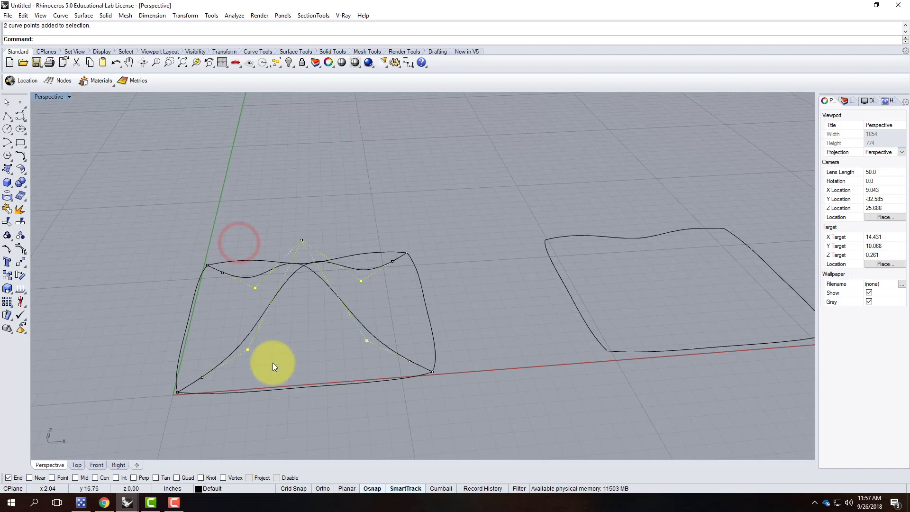
key(Return)
click(488, 305)
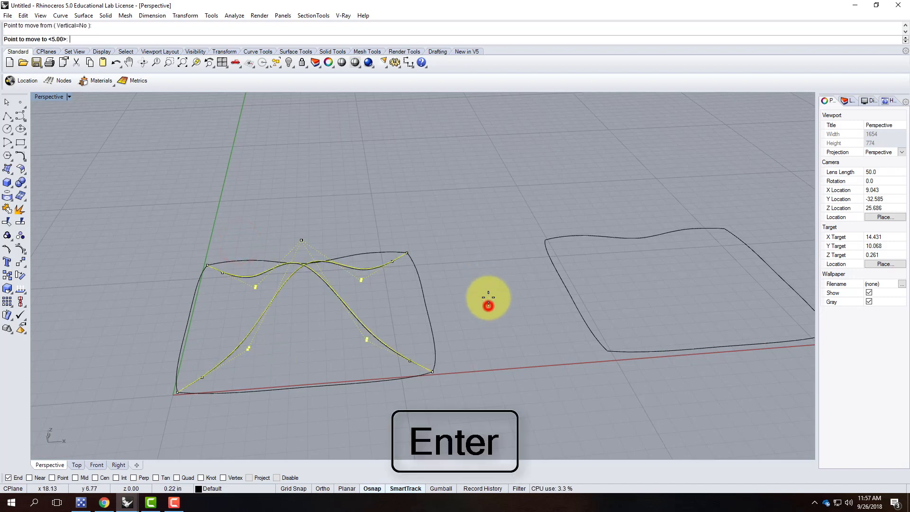
key(Escape)
right_click(484, 296)
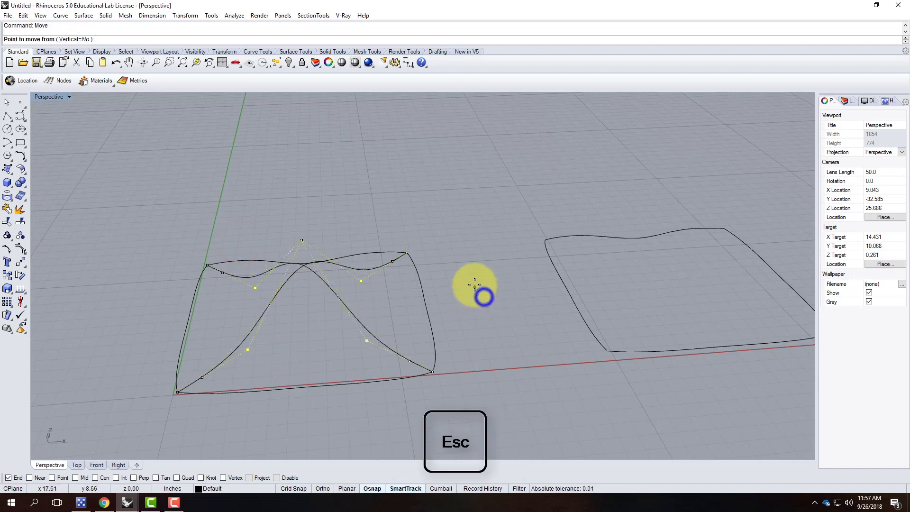
click(72, 39)
click(464, 322)
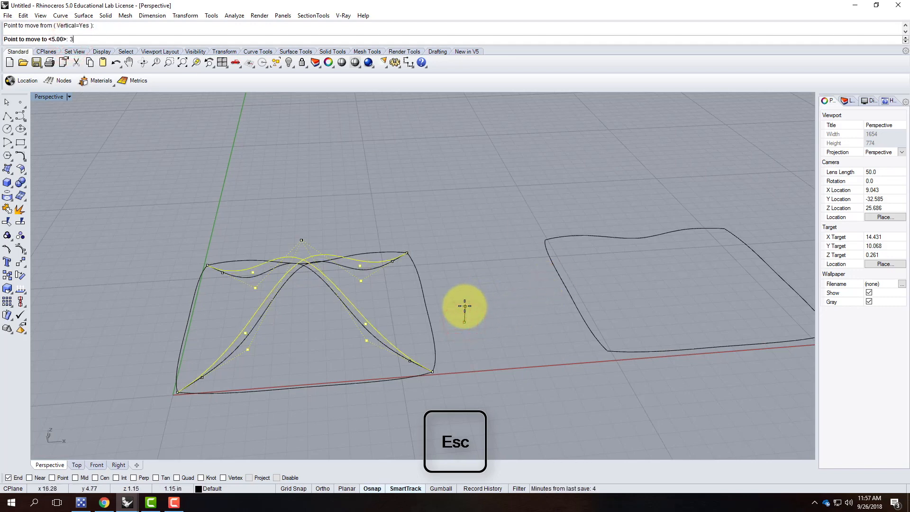
text(3")
key(Return)
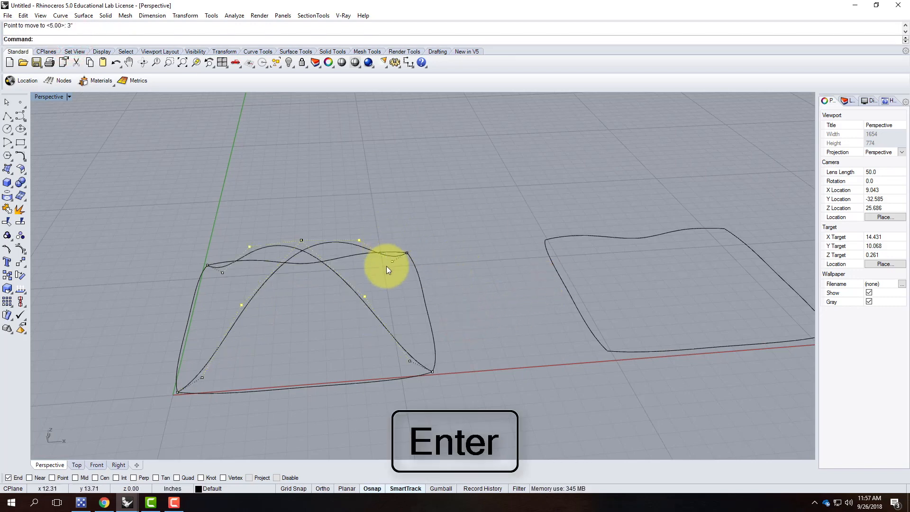
Move three more arch control points, including the lower-left one, to a new height.
click(410, 360)
shift+click(393, 262)
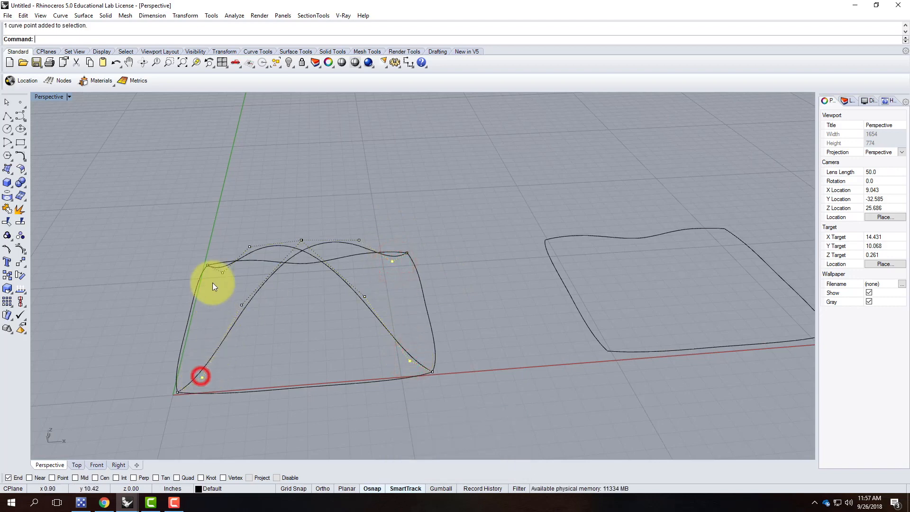
shift+click(221, 273)
text(Mov)
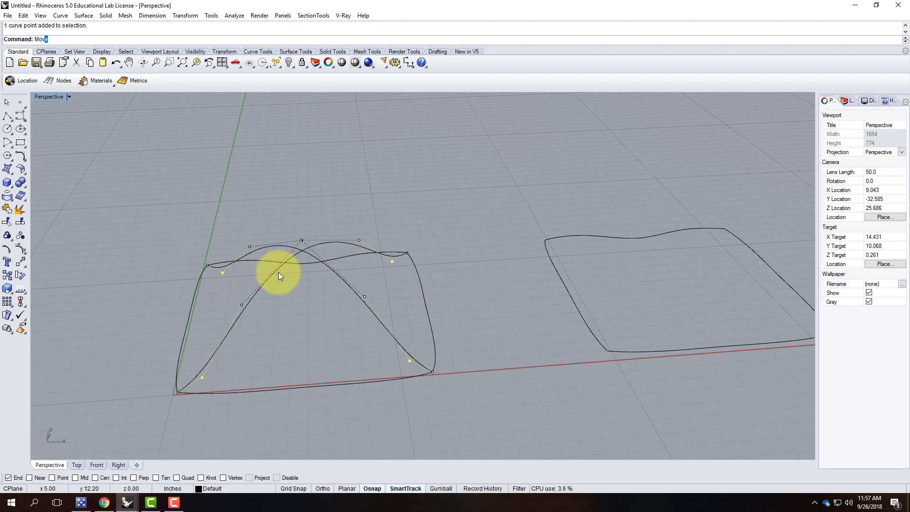
key(Return)
click(496, 330)
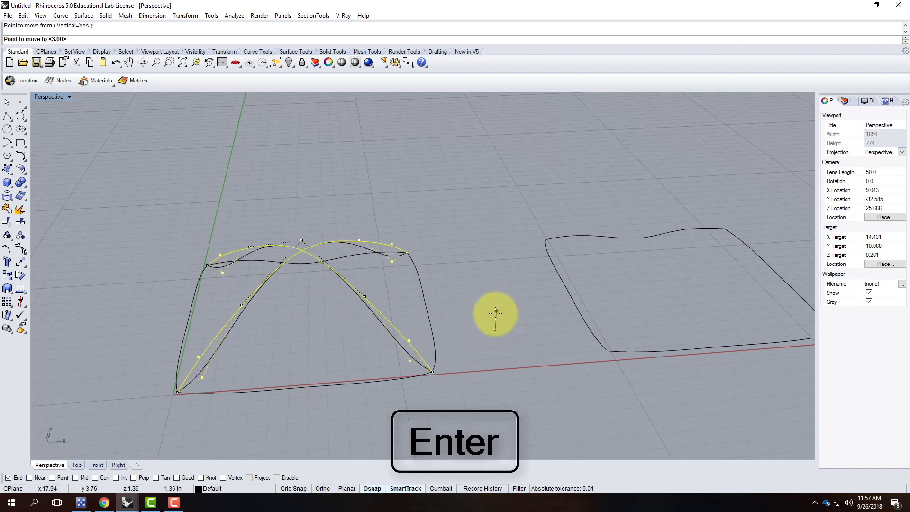
click(496, 314)
Orbit to inspect the arches, hide points, and select both arched curves.
right_drag(522, 385, 563, 368)
right_drag(487, 252, 477, 284)
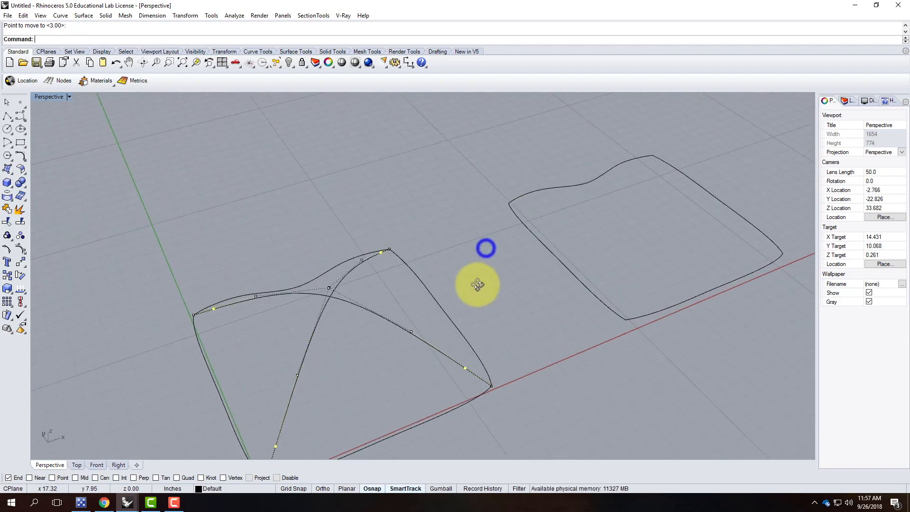
key(Escape)
click(372, 315)
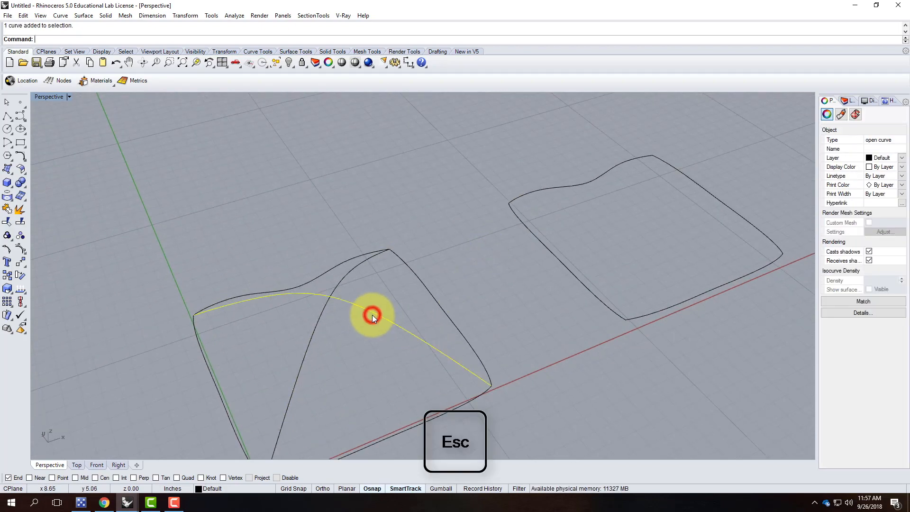
shift+click(305, 348)
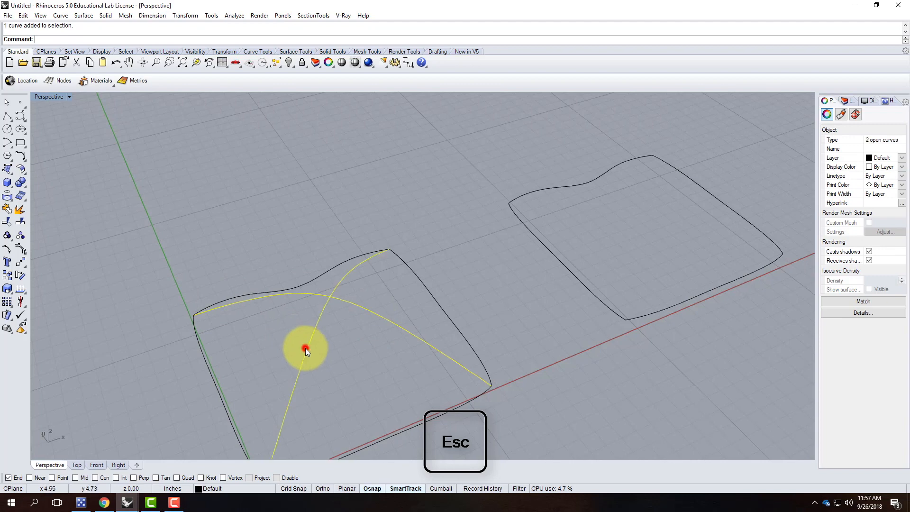
Inspect the arch peaks with control points shown, then reselect both arched curves.
click(22, 251)
scroll(388, 330, up, 3)
right_drag(392, 368, 403, 345)
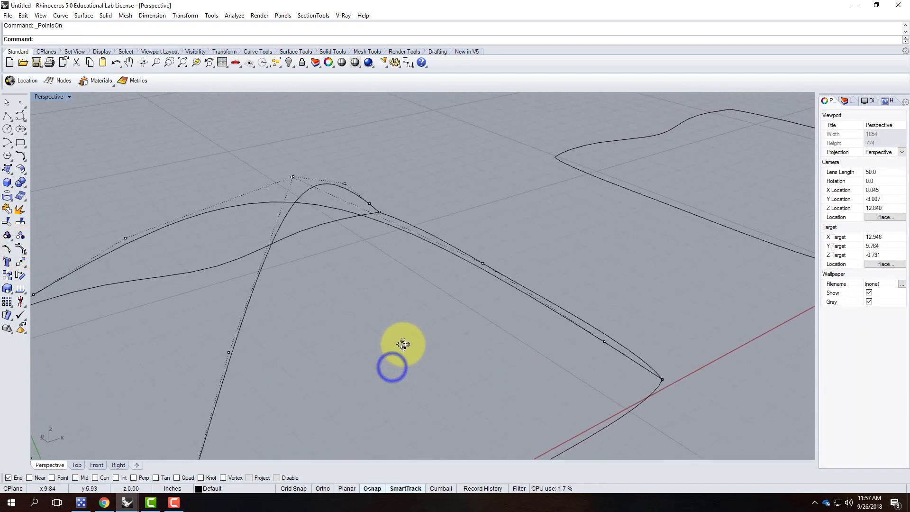
scroll(496, 263, up, 3)
right_drag(488, 269, 384, 308)
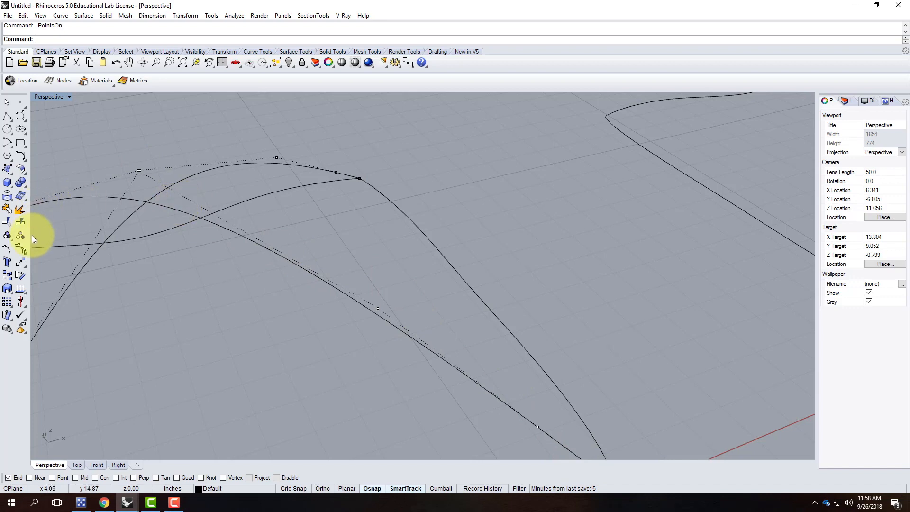
key(Escape)
click(174, 207)
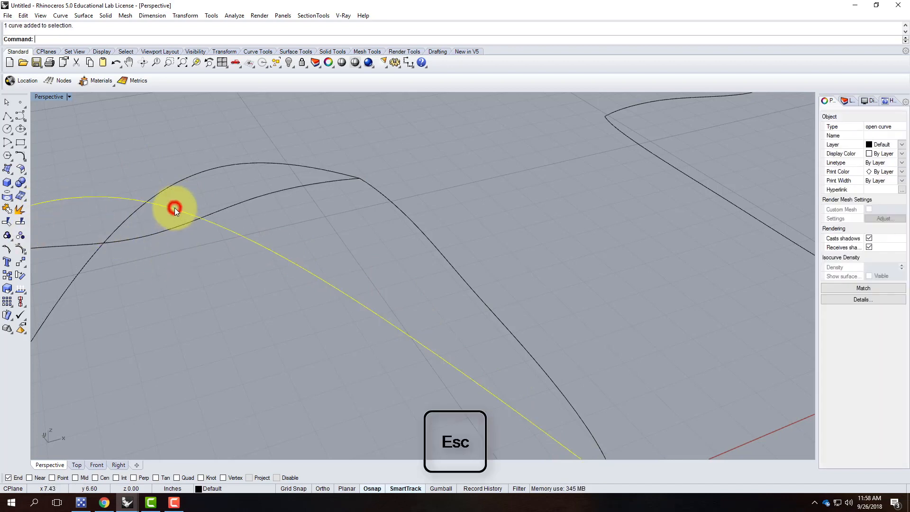
shift+click(169, 190)
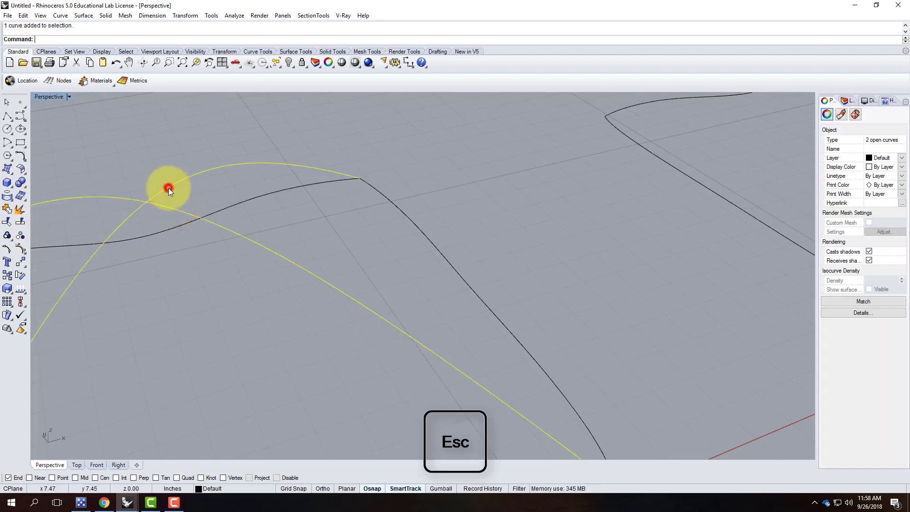
Show edit points on both arches and shift one arch edit point slightly.
click(7, 249)
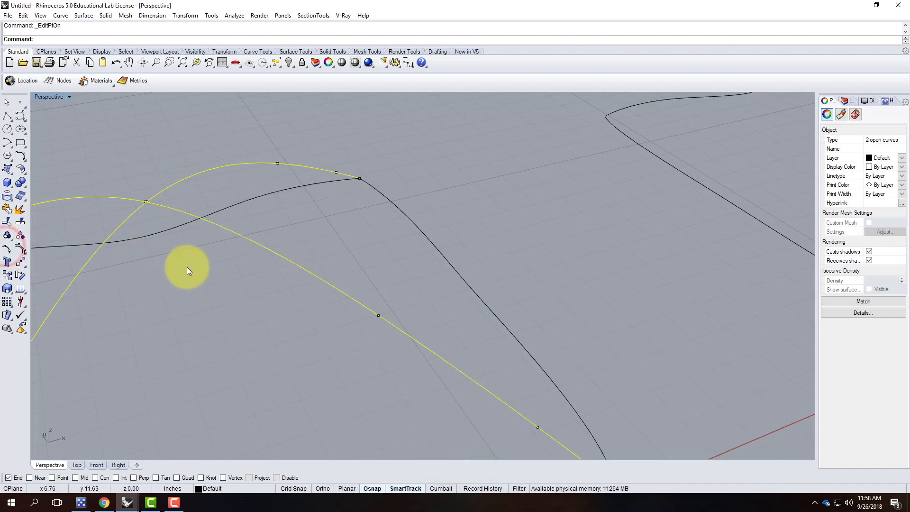
scroll(385, 269, down, 4)
scroll(382, 288, up, 3)
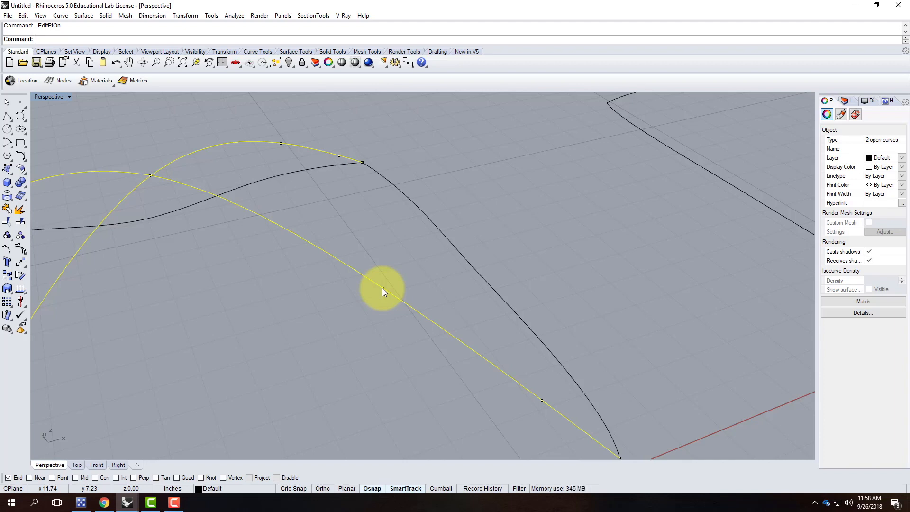
scroll(364, 244, down, 7)
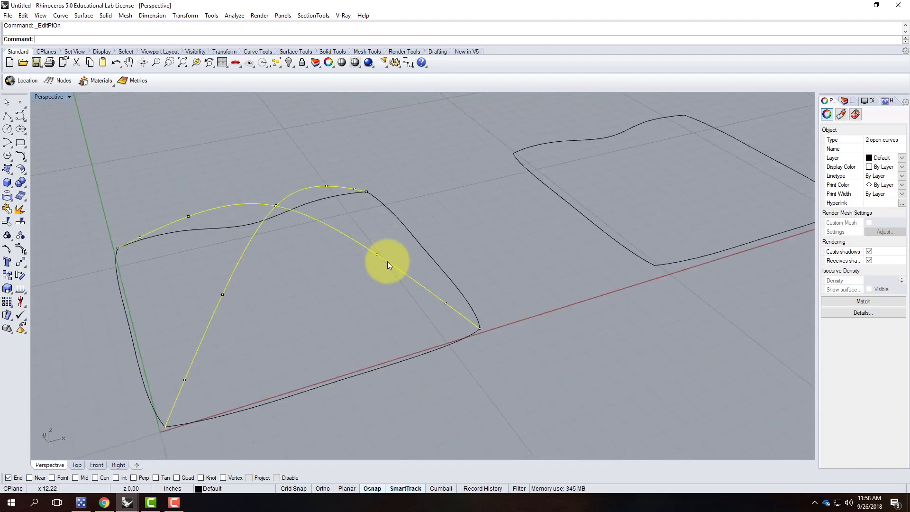
scroll(391, 270, up, 4)
scroll(368, 248, up, 3)
scroll(366, 235, down, 8)
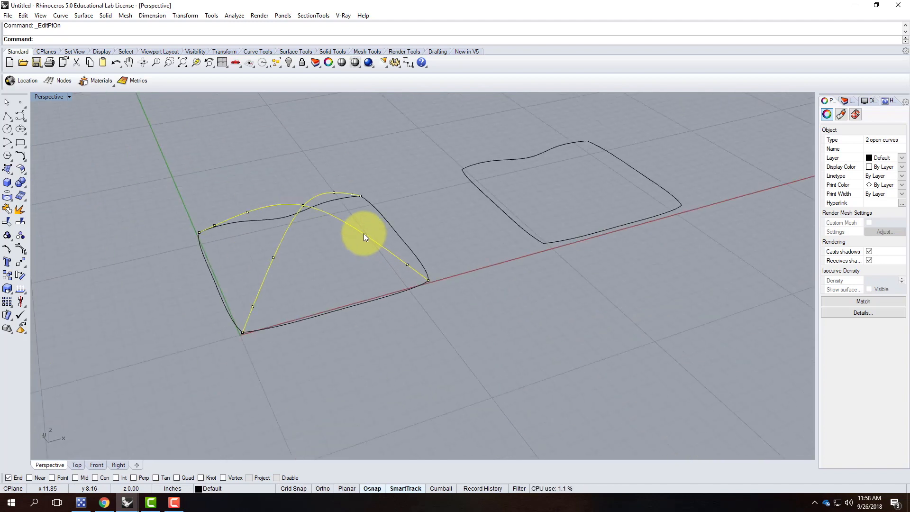
click(365, 235)
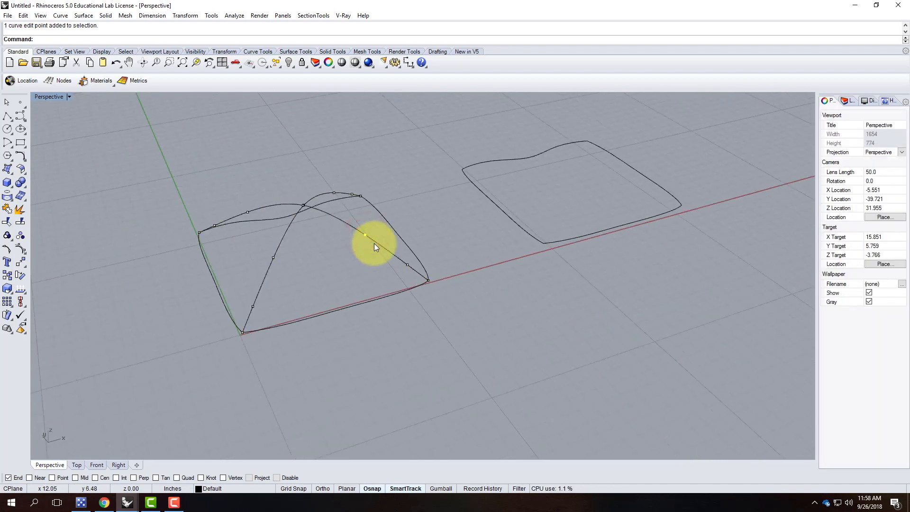
key(Return)
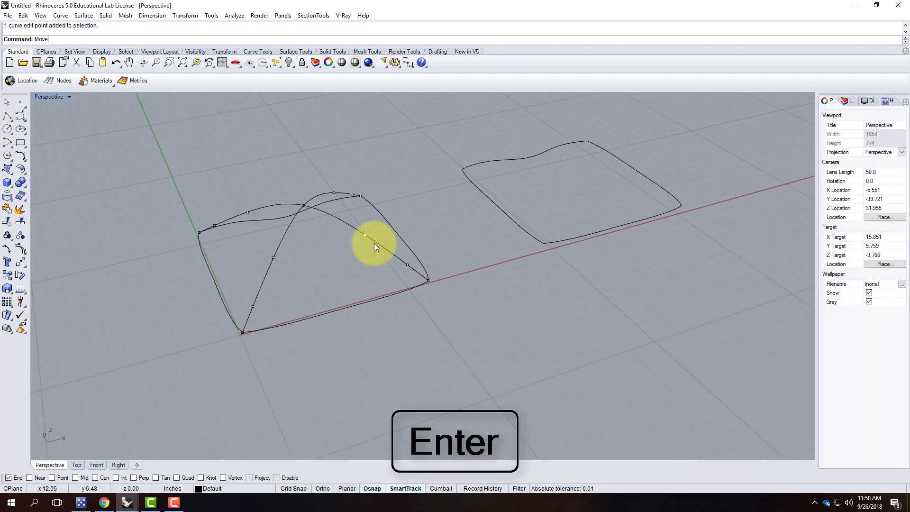
scroll(398, 218, up, 3)
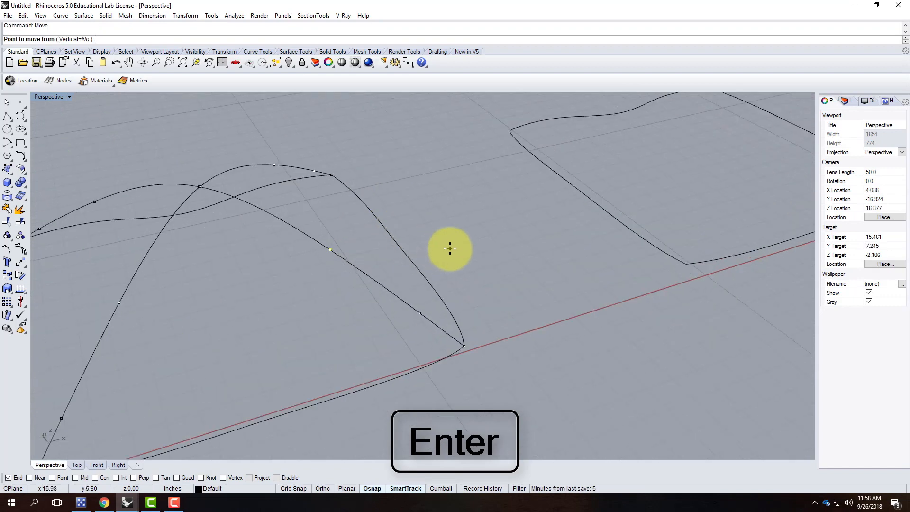
click(489, 271)
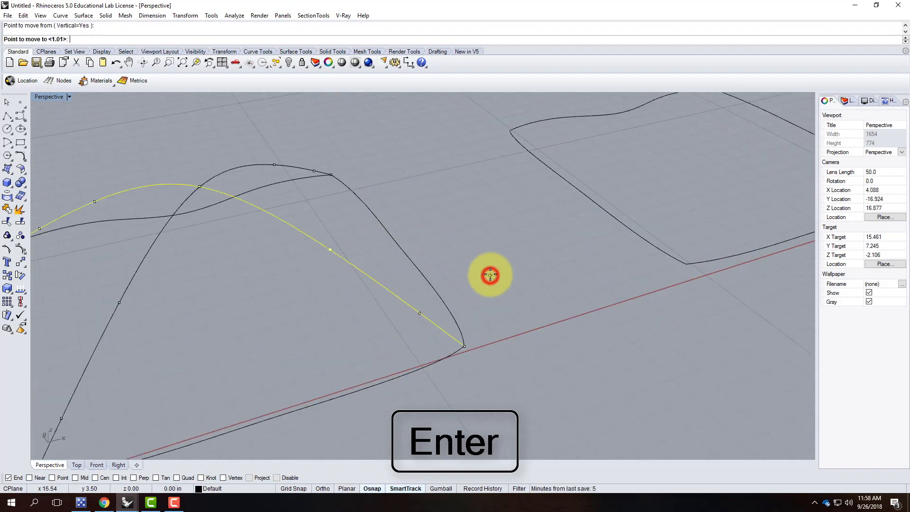
click(490, 270)
scroll(531, 257, down, 3)
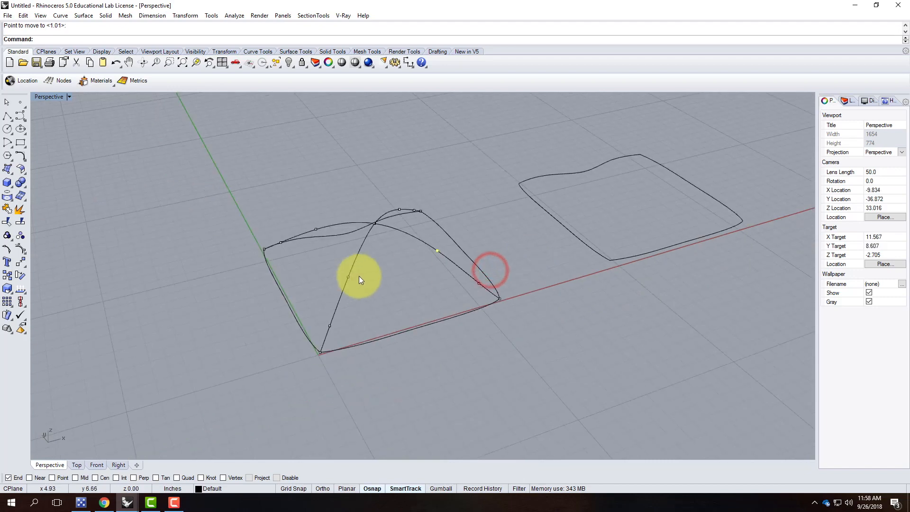
scroll(360, 276, up, 3)
Nudge one edit point each on the other arch and the flatter curve vertically.
drag(348, 290, 348, 290)
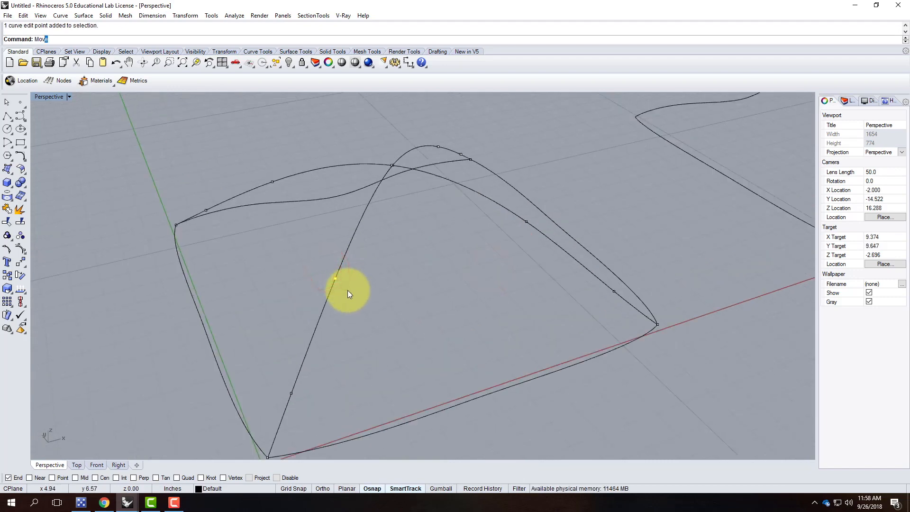
key(Return)
text(v)
key(Return)
click(394, 269)
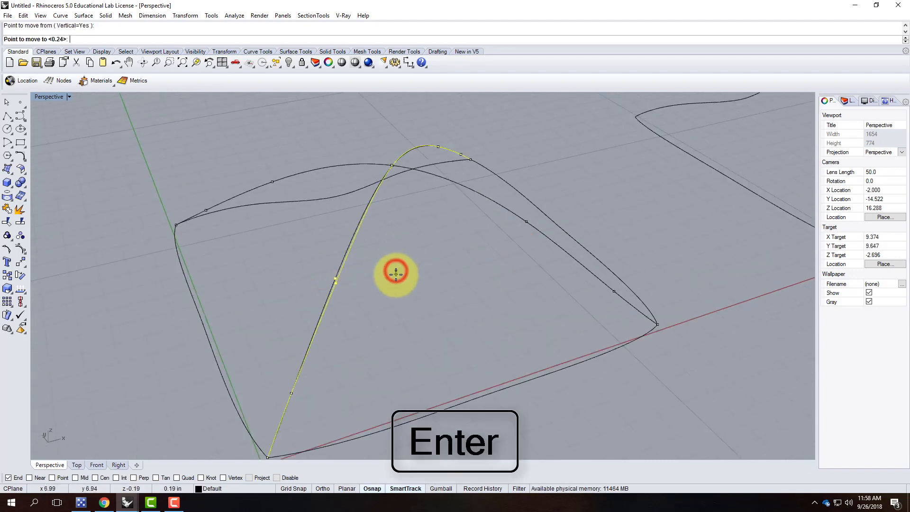
click(396, 277)
click(280, 185)
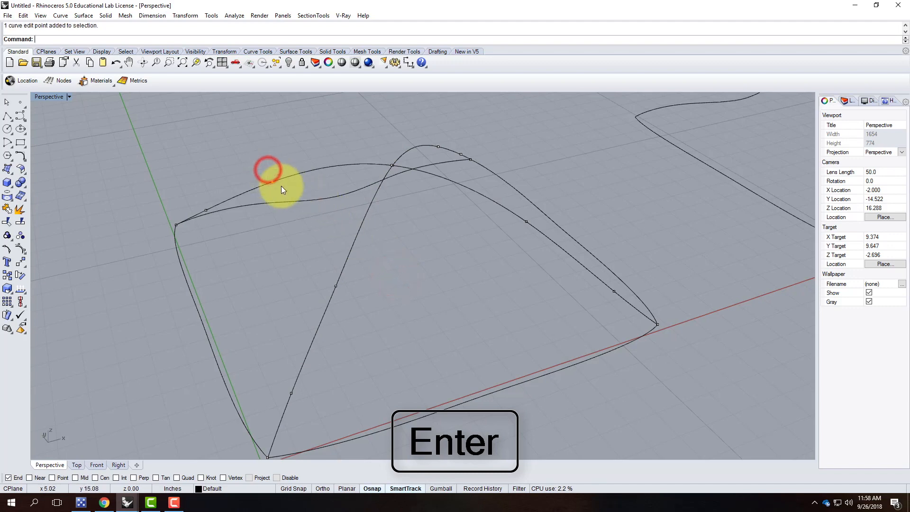
key(Return)
text(v)
key(Return)
click(286, 220)
click(286, 222)
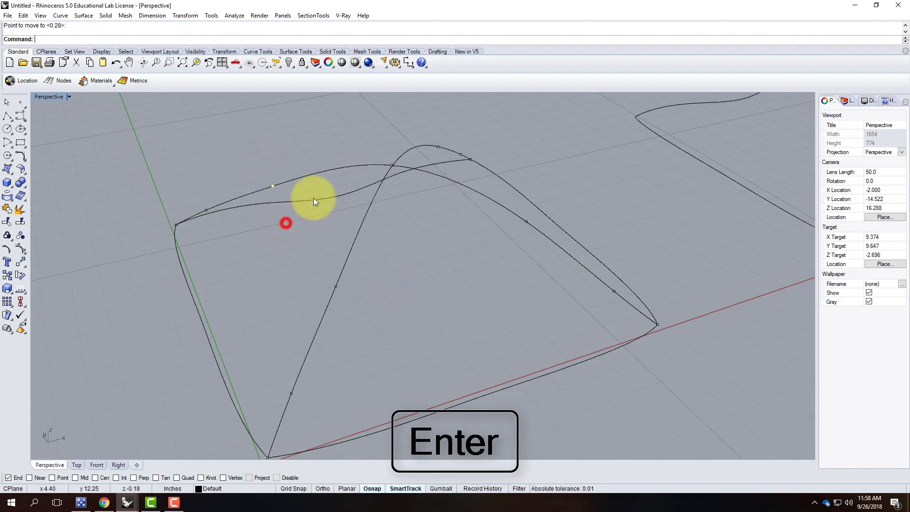
click(424, 137)
Move the edit point near the arch peak to a new spot and clear the selection.
click(441, 149)
key(Return)
click(441, 148)
click(557, 142)
key(Escape)
scroll(399, 172, up, 5)
scroll(396, 176, up, 13)
scroll(391, 175, down, 7)
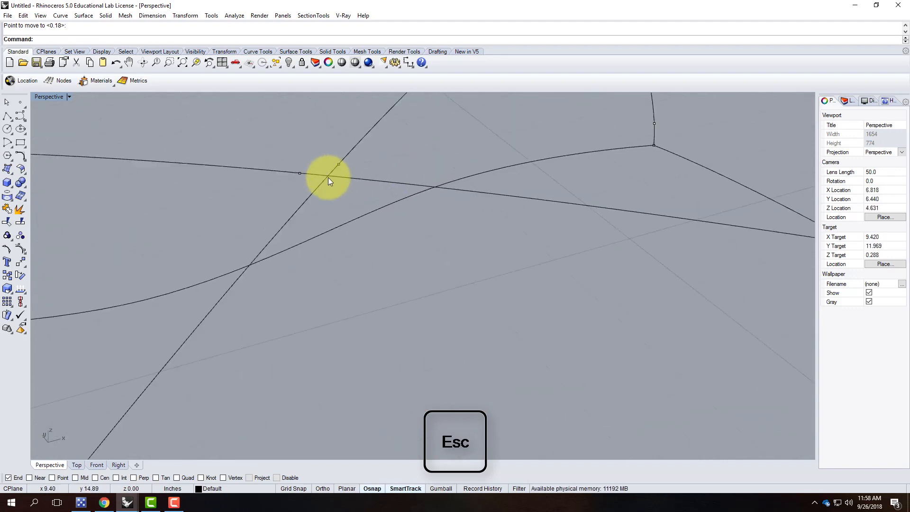
Snap the diagonal curve's crossing edit point onto the horizontal curve's point with Point osnap.
click(350, 178)
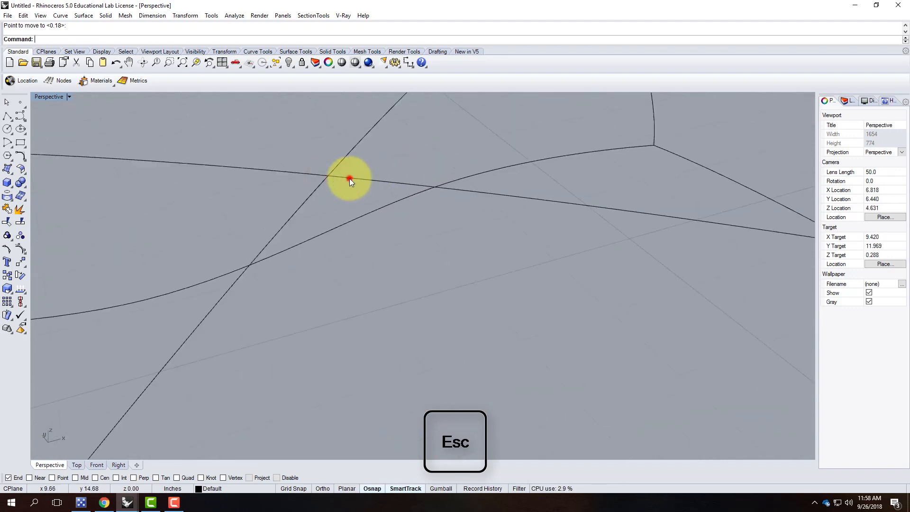
click(317, 184)
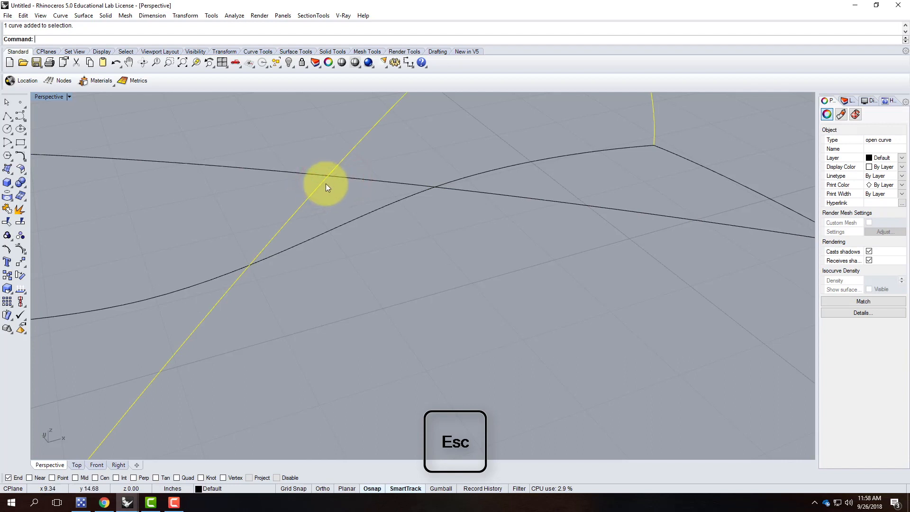
drag(346, 195, 306, 148)
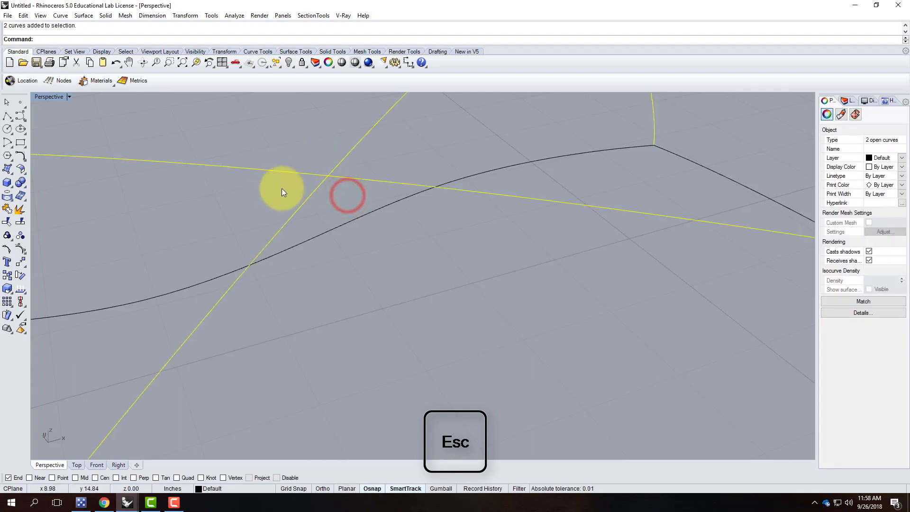
click(8, 238)
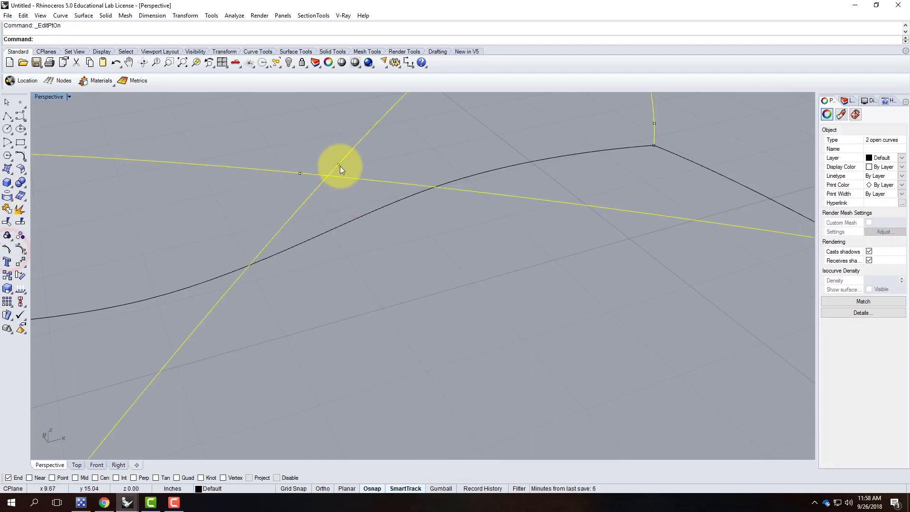
click(340, 167)
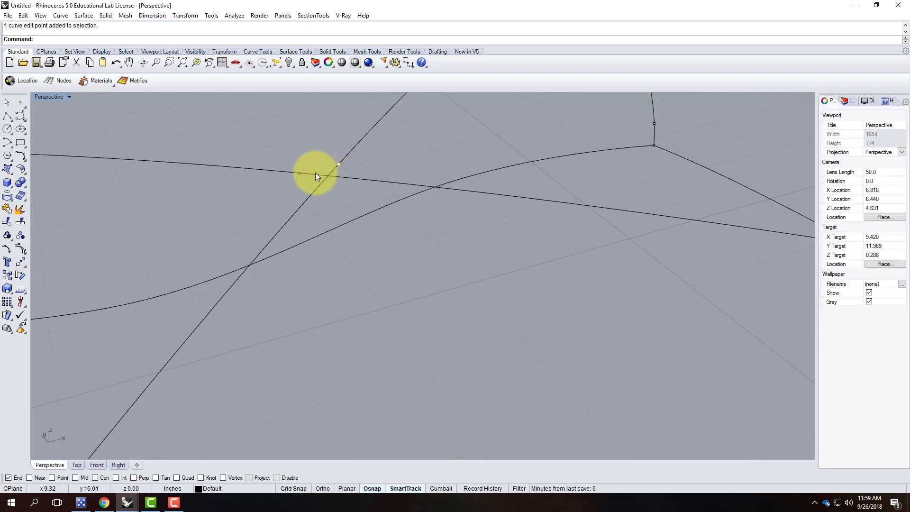
text(M)
key(Return)
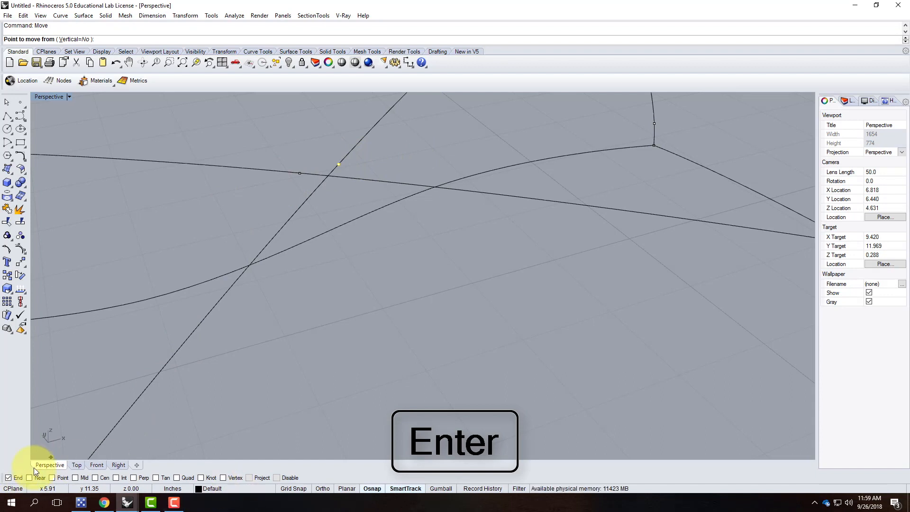
click(54, 476)
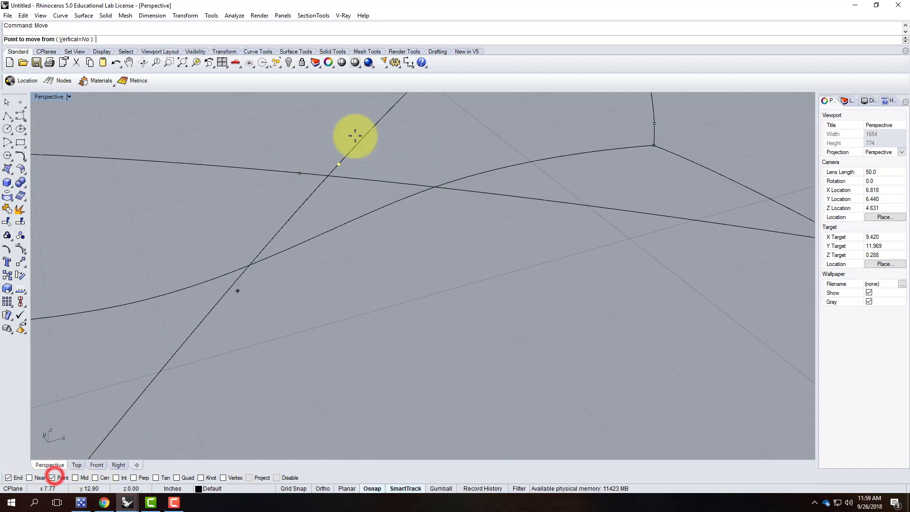
click(339, 162)
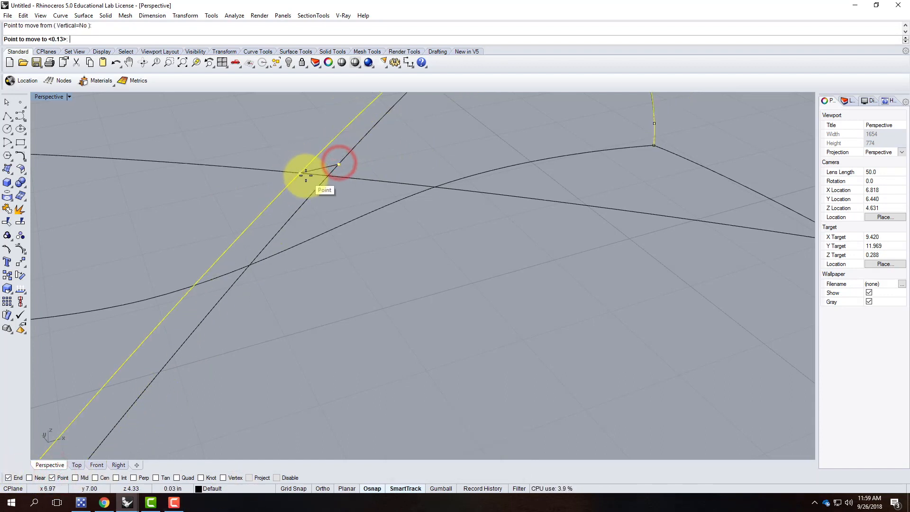
click(306, 176)
scroll(371, 176, down, 8)
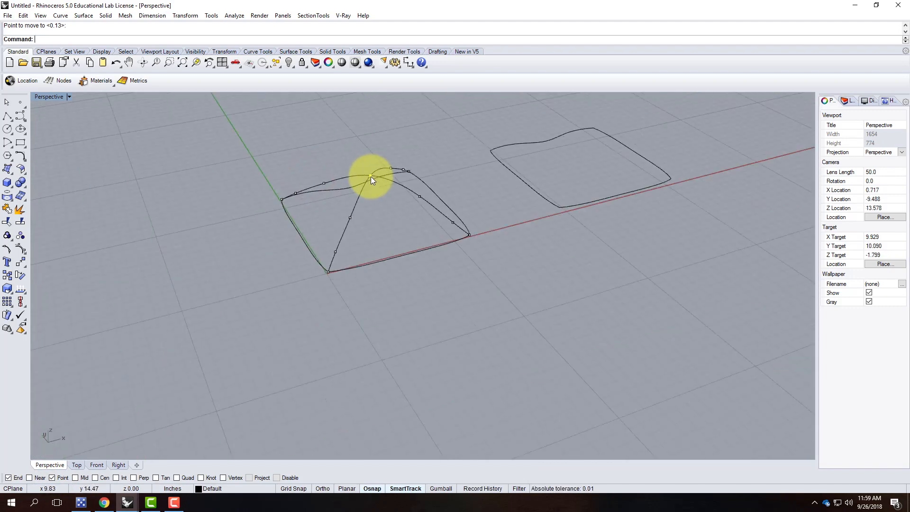
Build a Curve Network surface from the right edge, top and two diagonal curves.
key(Escape)
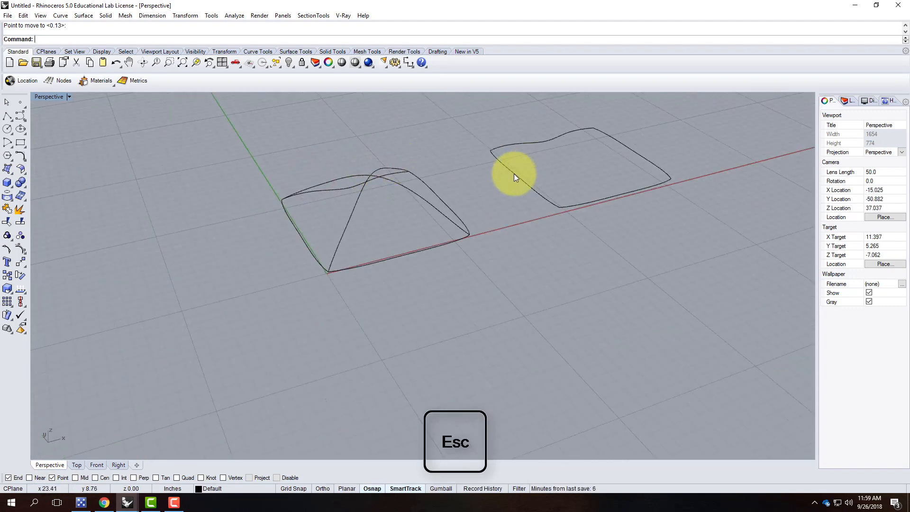
right_drag(530, 181, 480, 211)
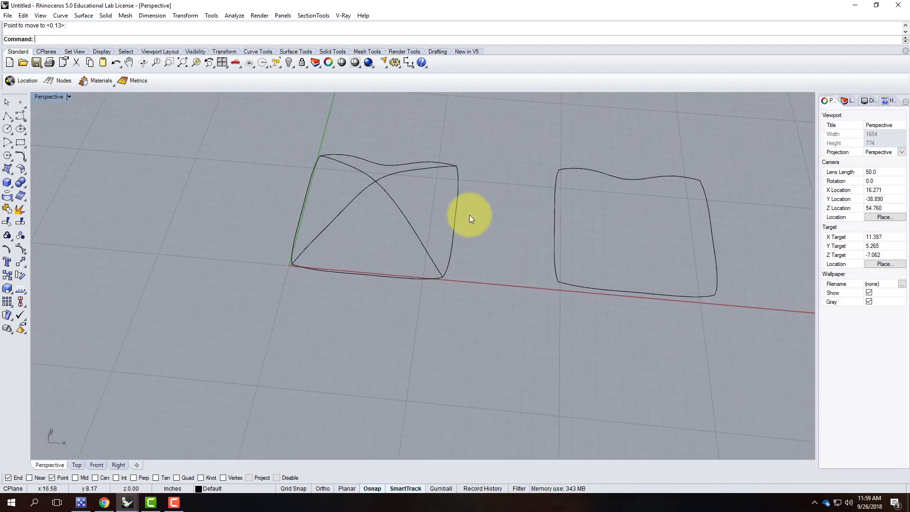
click(457, 228)
click(397, 167)
click(402, 172)
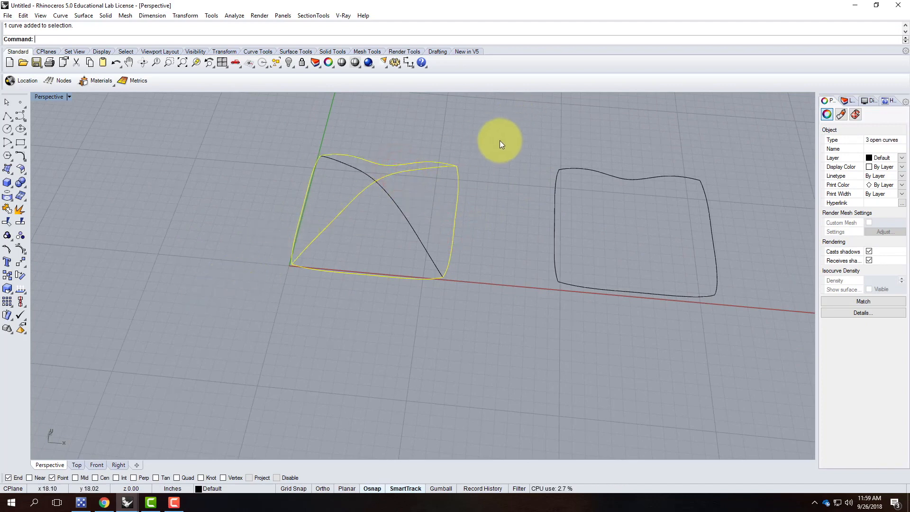
click(402, 209)
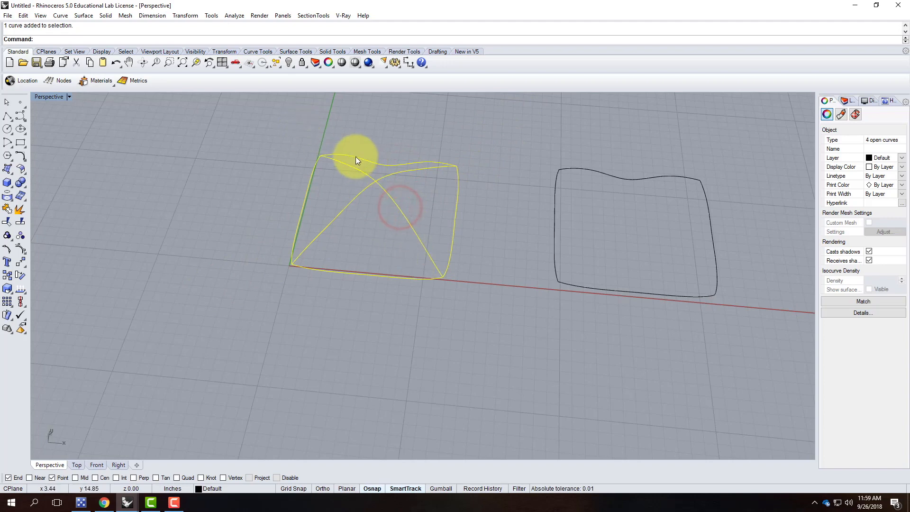
click(84, 18)
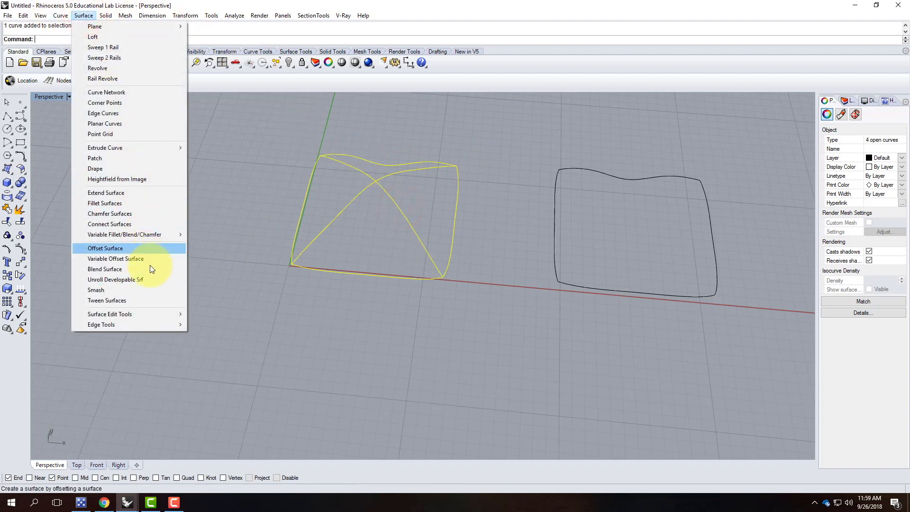
click(136, 93)
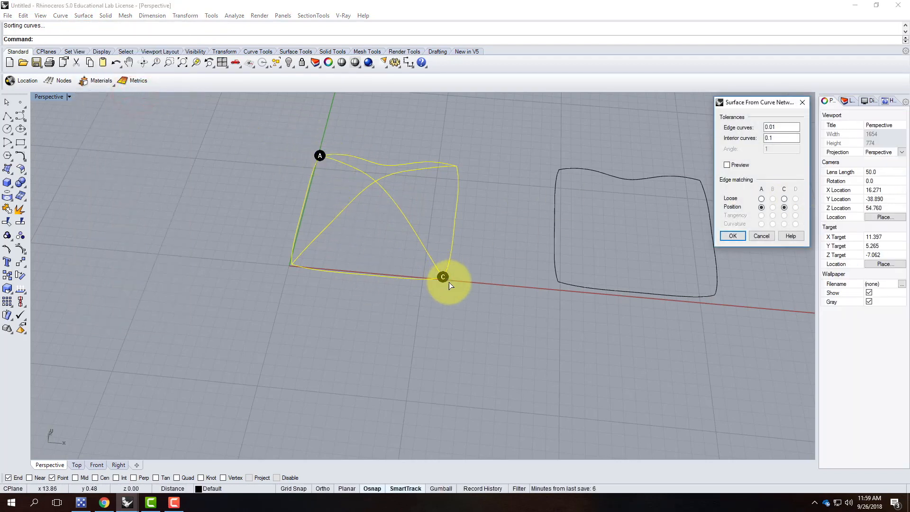
click(731, 236)
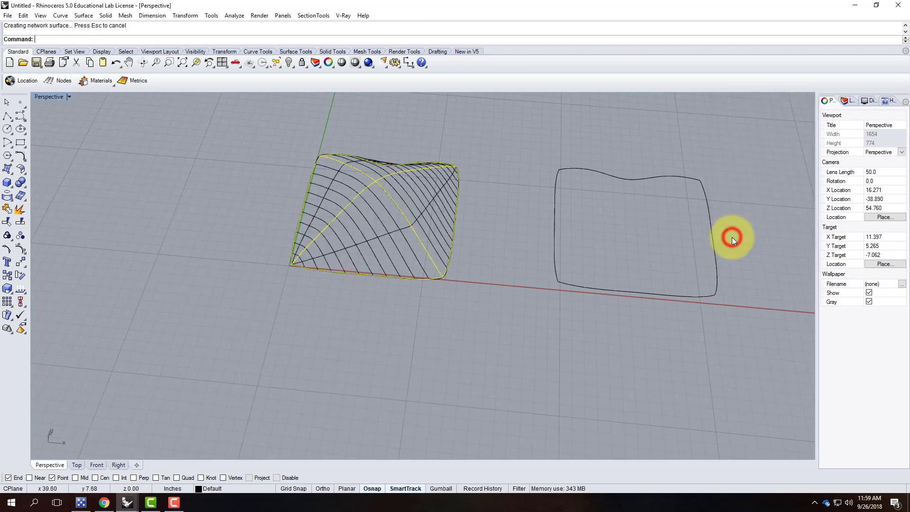
Switch the Perspective viewport to Shaded display and deselect the new surface.
click(69, 97)
click(62, 131)
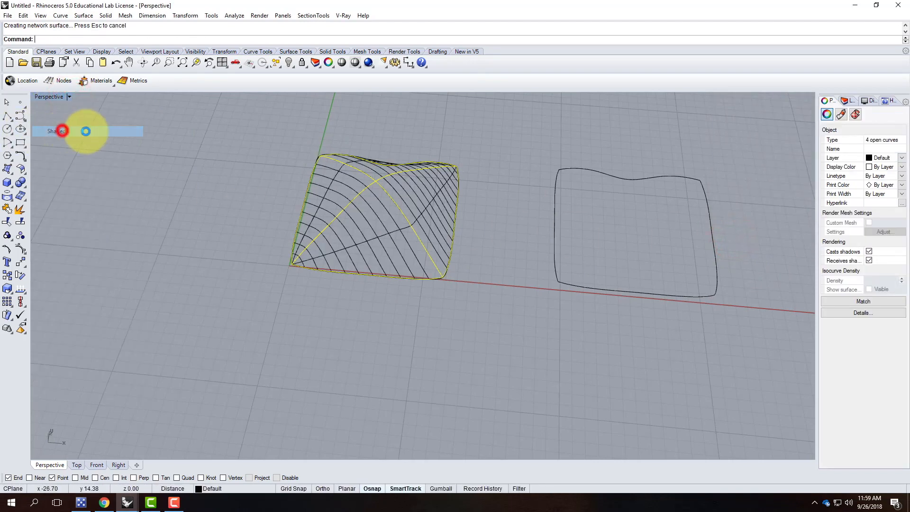
scroll(478, 174, up, 3)
click(501, 185)
right_drag(501, 185, 499, 144)
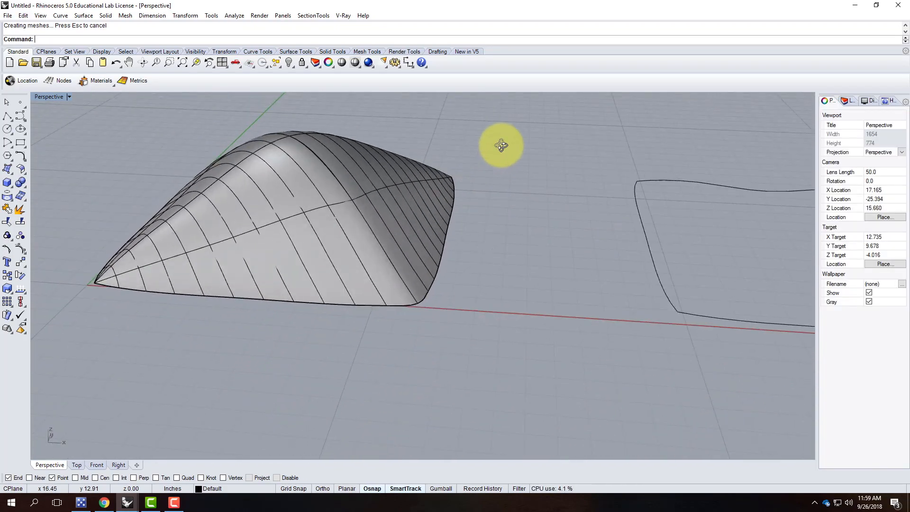
Mirror the surface's two arched edge curves downward across a horizontal plane using Ortho.
click(300, 143)
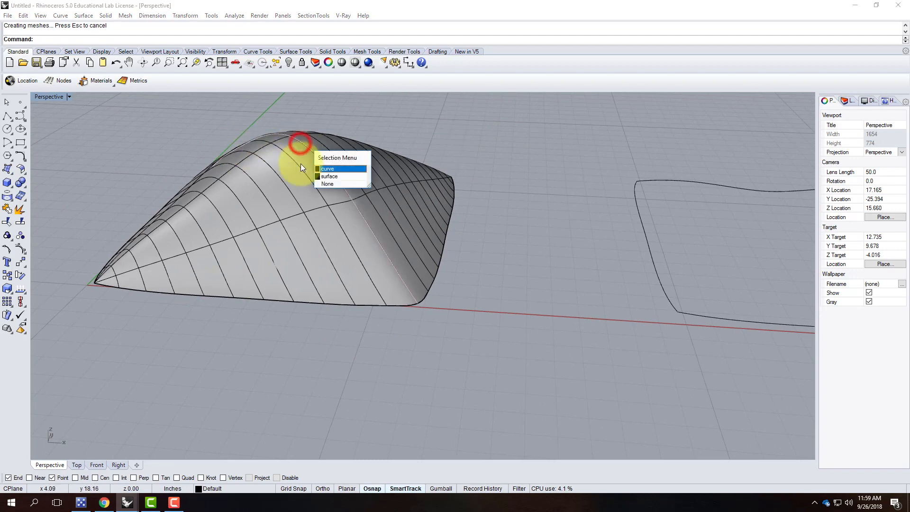
click(336, 172)
click(280, 138)
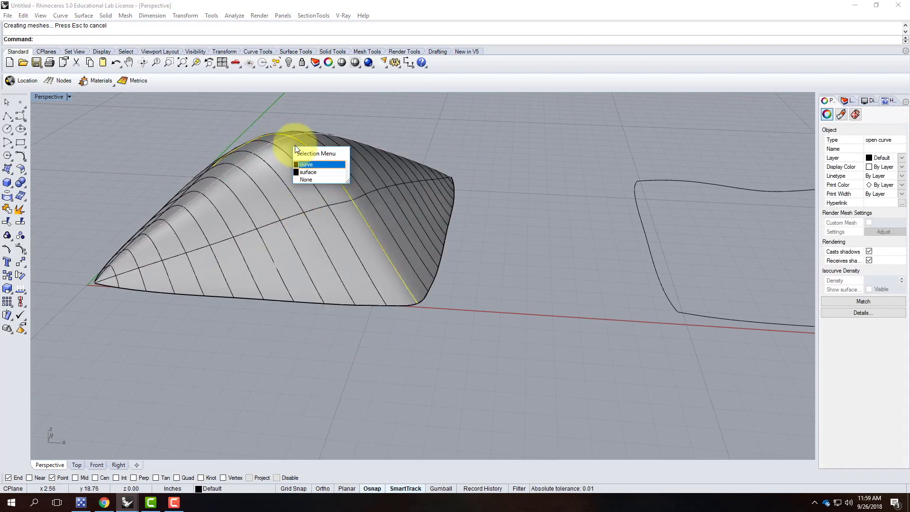
click(308, 164)
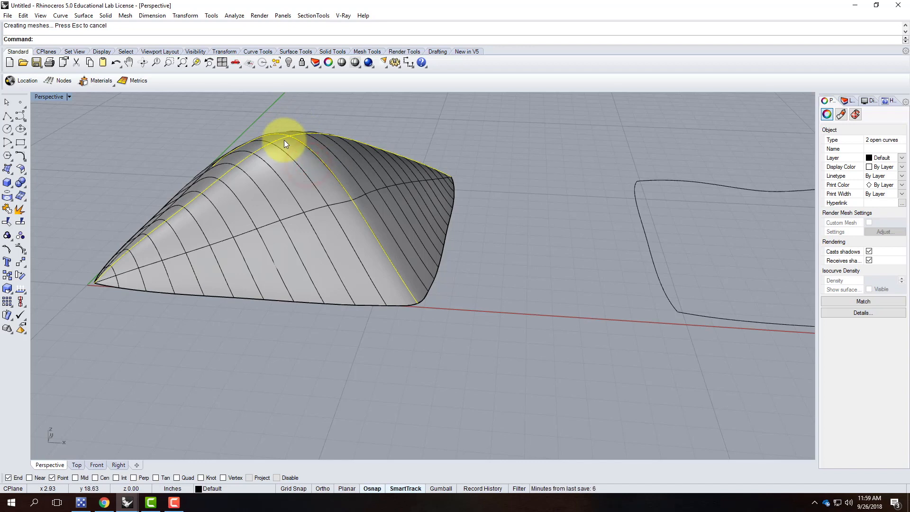
text(mirror)
key(Return)
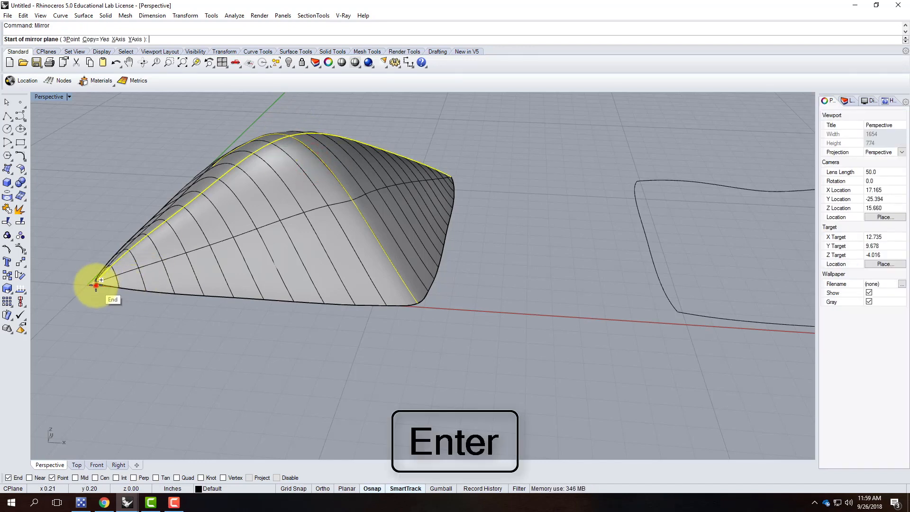
click(98, 284)
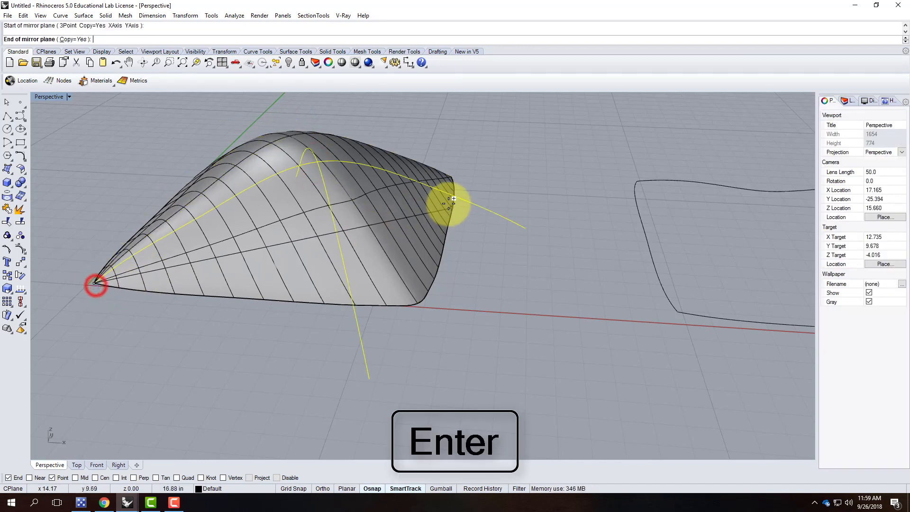
double_click(52, 97)
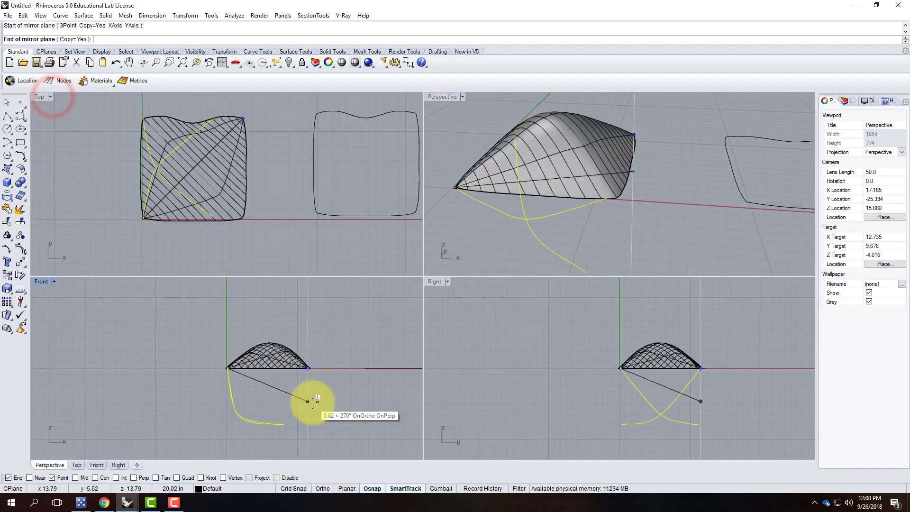
scroll(315, 386, up, 2)
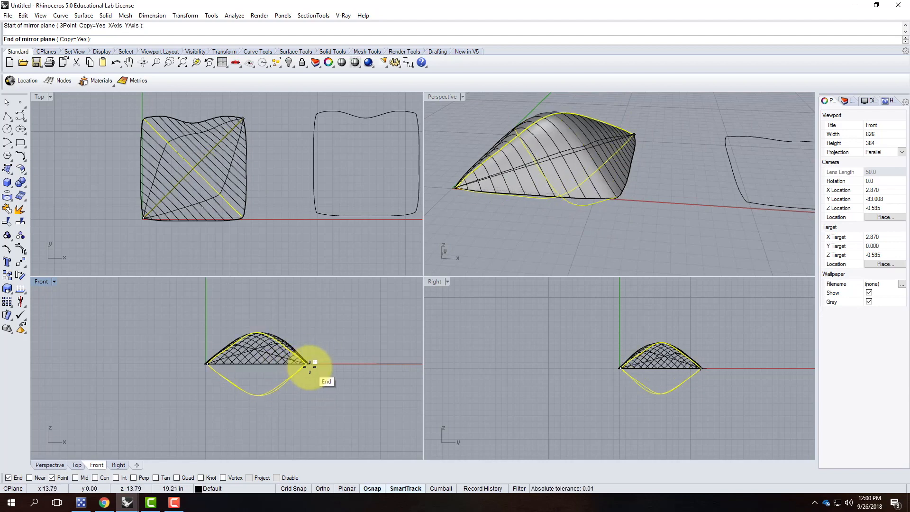
key(shift)
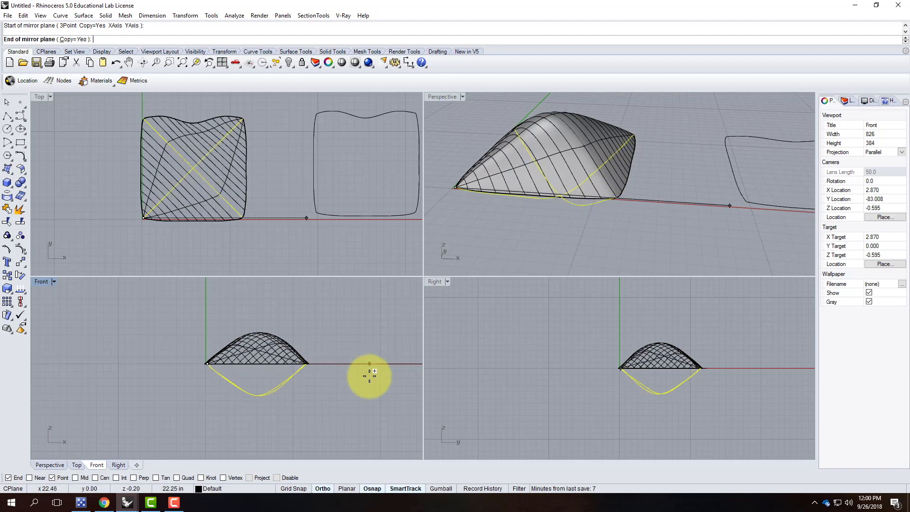
click(377, 372)
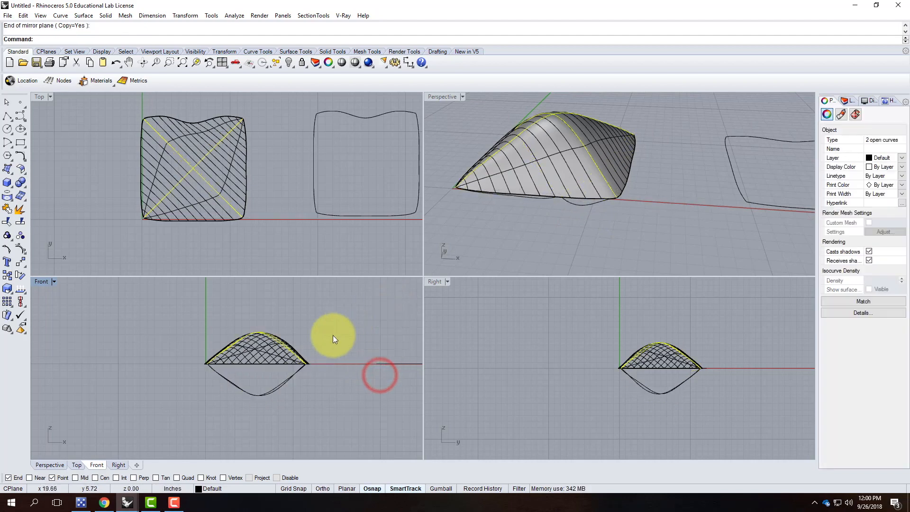
double_click(447, 96)
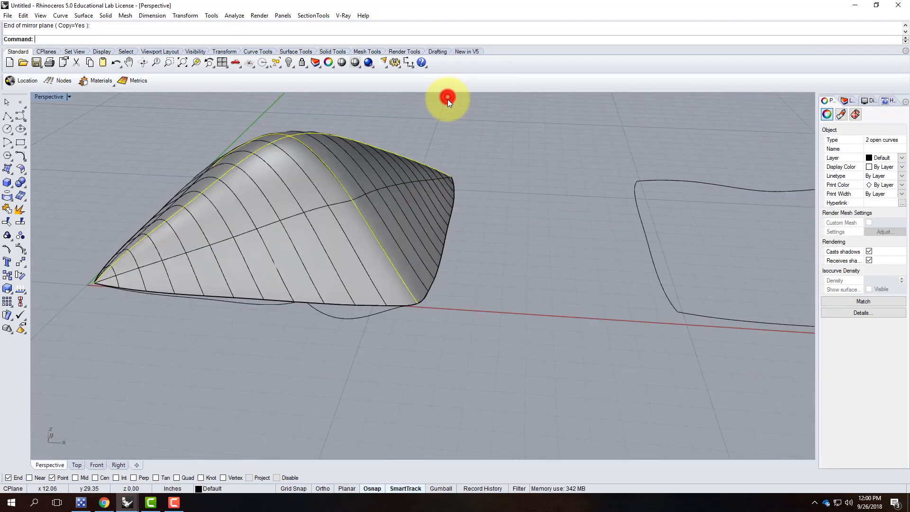
Run NetworkSrf on the two mirrored curves and two edge curves to cover the underside.
right_drag(488, 262, 483, 202)
click(382, 290)
click(369, 264)
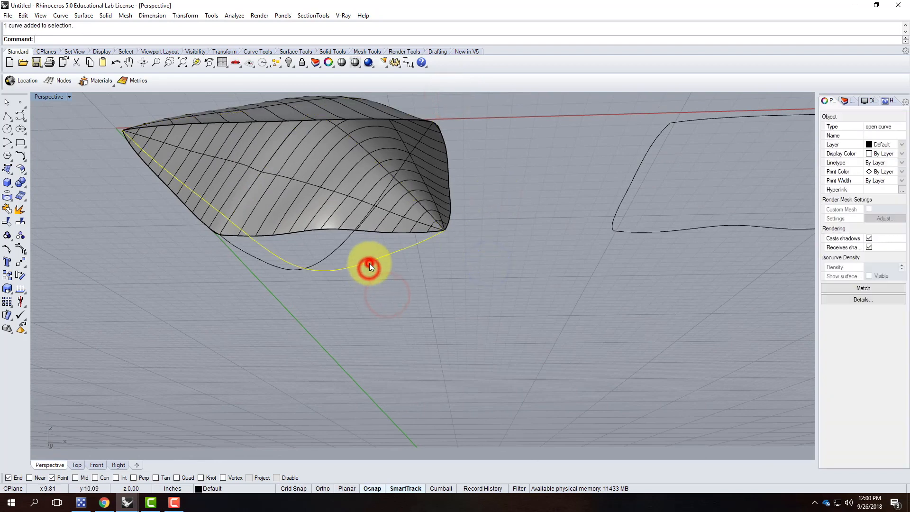
shift+click(329, 256)
shift+click(326, 229)
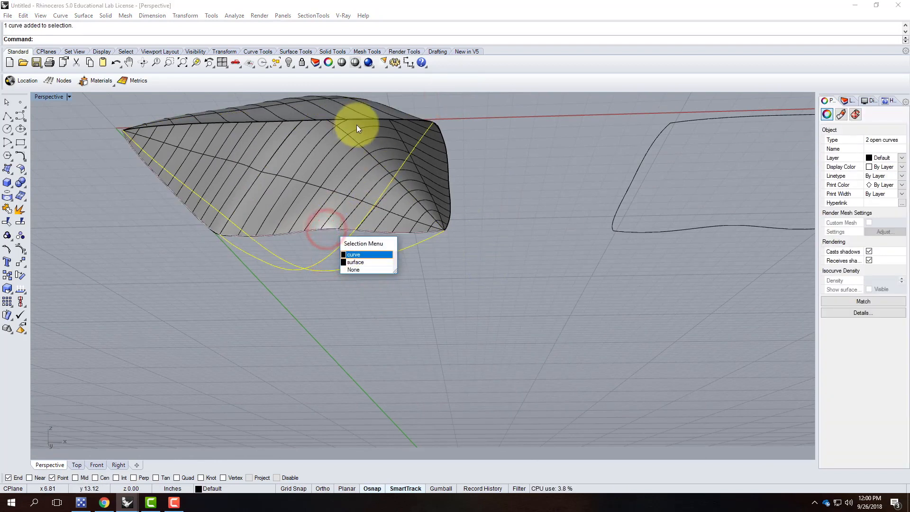
click(356, 255)
shift+click(370, 120)
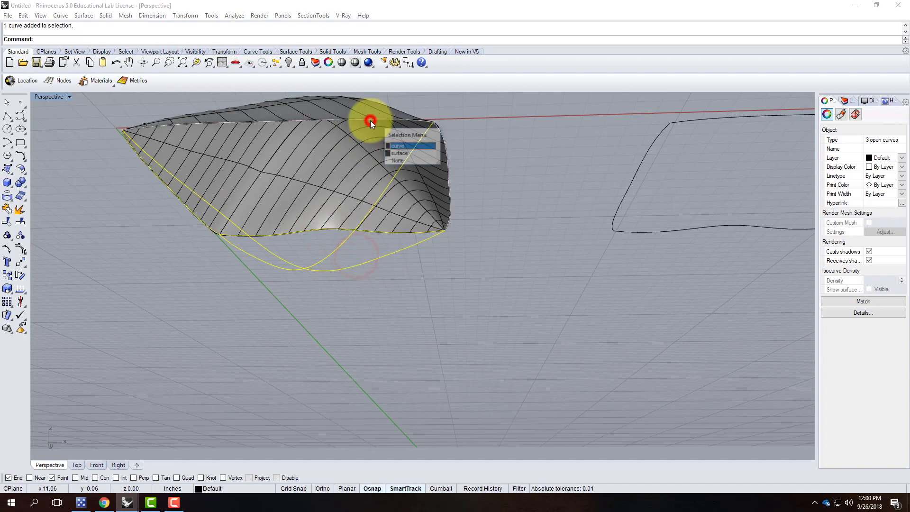
click(393, 145)
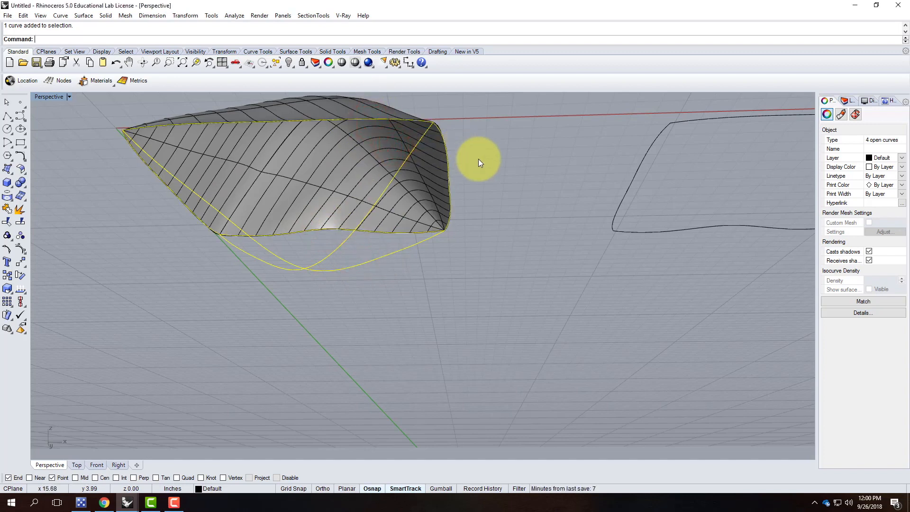
key(Return)
key(Return)
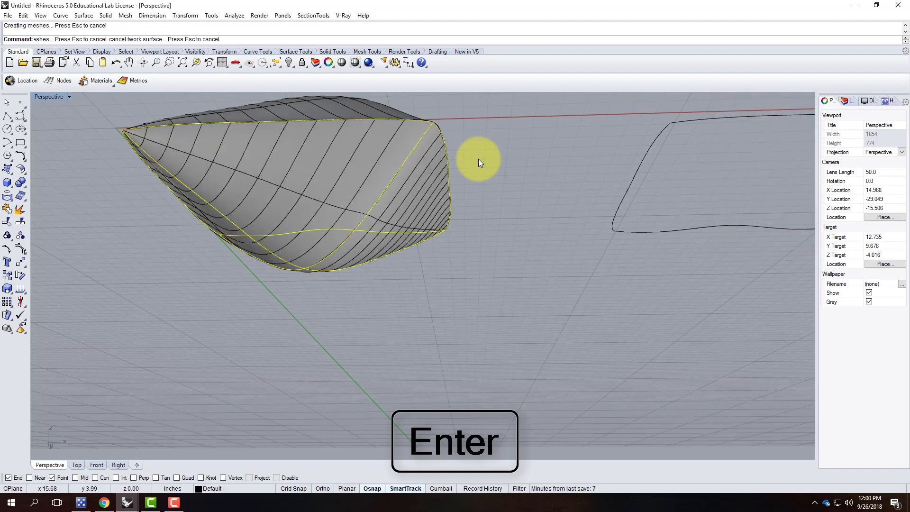
Orbit around the new underside surface and bring the flat outline into view.
click(479, 159)
mouse_move(432, 169)
right_down()
mouse_move(451, 221)
mouse_move(428, 239)
mouse_move(382, 332)
mouse_move(463, 297)
mouse_move(516, 172)
right_up()
scroll(540, 212, up, 5)
mouse_move(601, 213)
right_down()
mouse_move(565, 219)
mouse_move(420, 203)
right_up()
right_drag(499, 189, 301, 192)
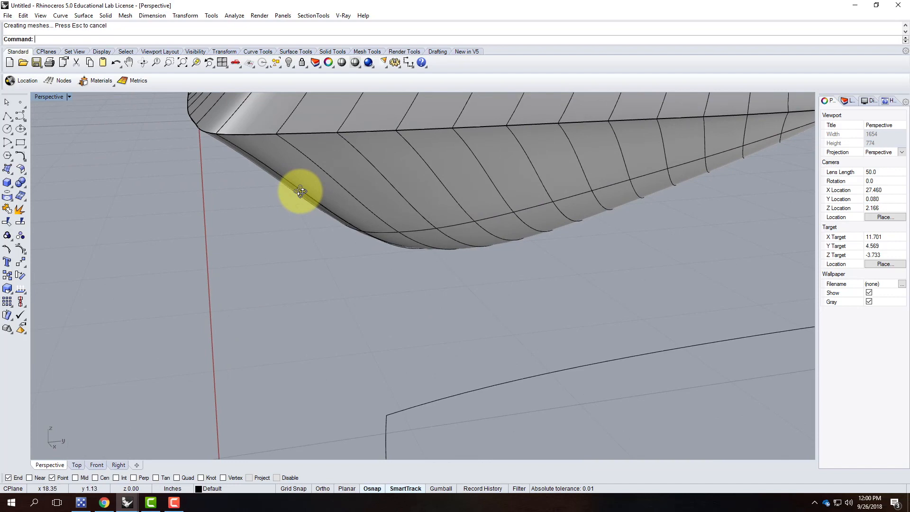
scroll(214, 191, down, 10)
scroll(409, 147, up, 6)
mouse_move(489, 175)
right_down()
mouse_move(444, 181)
mouse_move(329, 156)
mouse_move(368, 147)
mouse_move(382, 93)
mouse_move(515, 195)
mouse_move(483, 244)
right_up()
right_drag(246, 212, 301, 309)
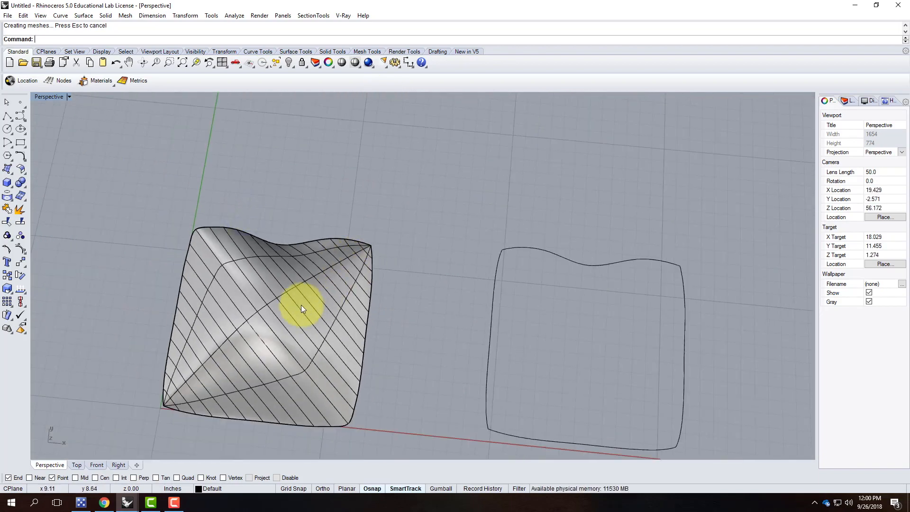
mouse_move(257, 313)
right_down()
mouse_move(299, 285)
mouse_move(310, 246)
mouse_move(281, 296)
mouse_move(362, 295)
right_up()
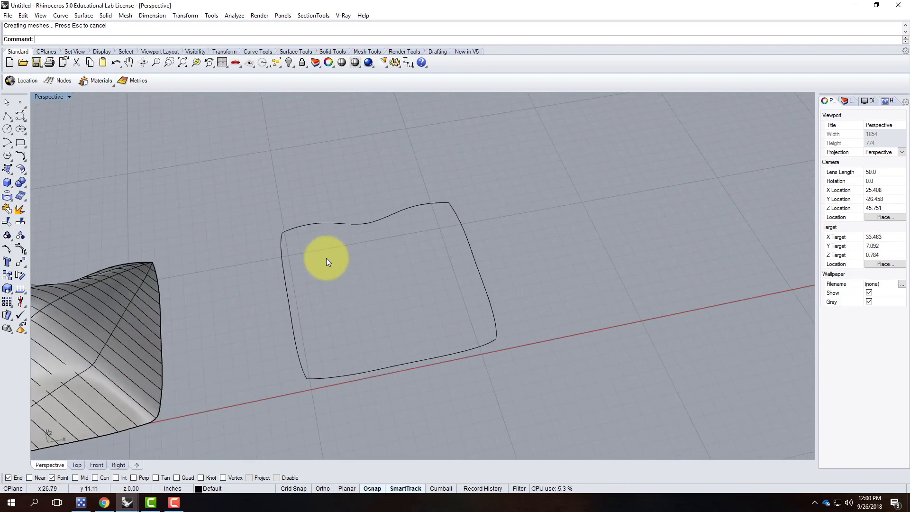
With Mid osnap on, draw a line joining the top and bottom edge midpoints of the outline.
click(286, 284)
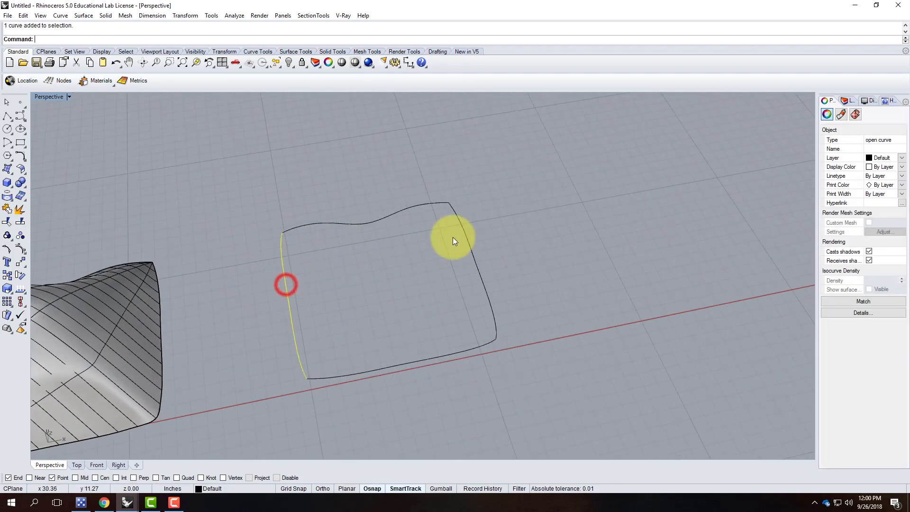
click(472, 256)
right_drag(295, 288, 334, 317)
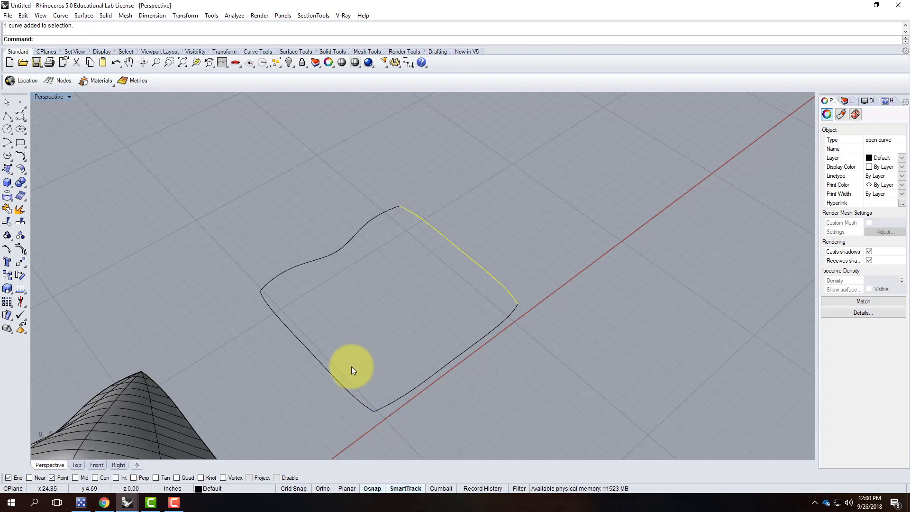
scroll(399, 261, down, 3)
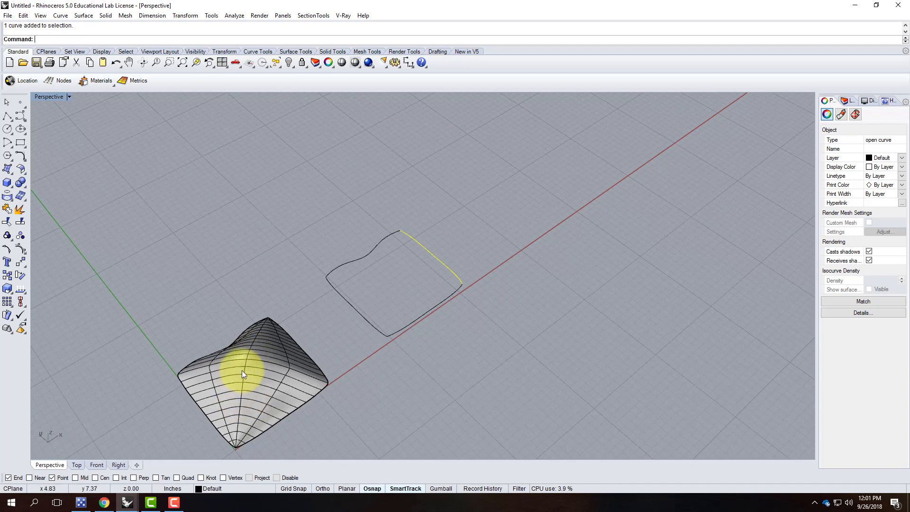
scroll(388, 272, up, 4)
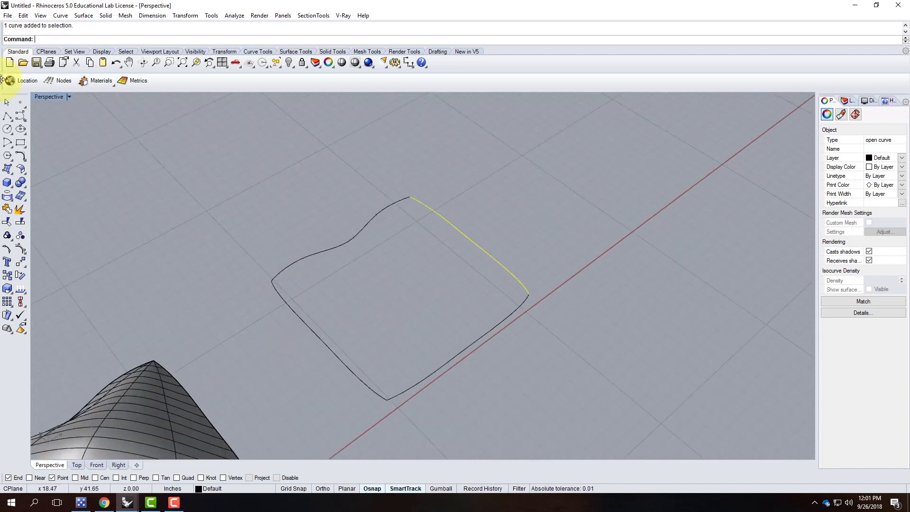
click(8, 116)
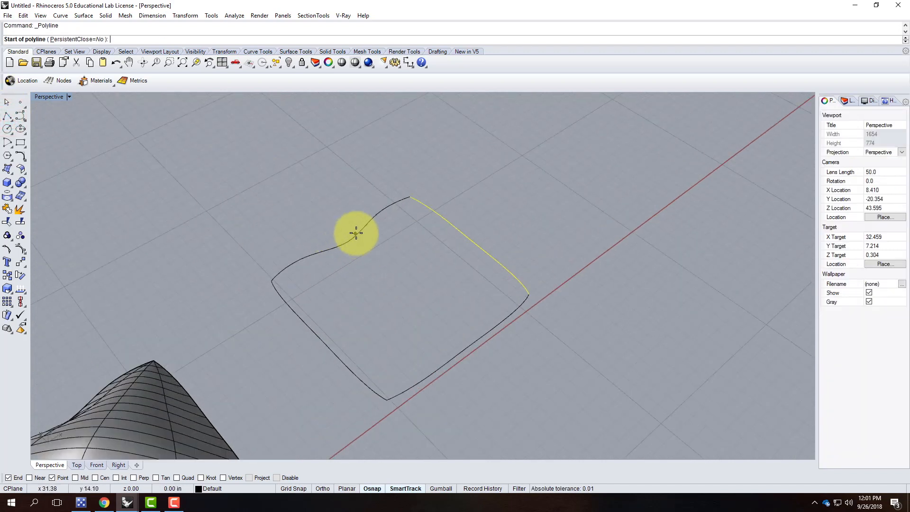
click(76, 478)
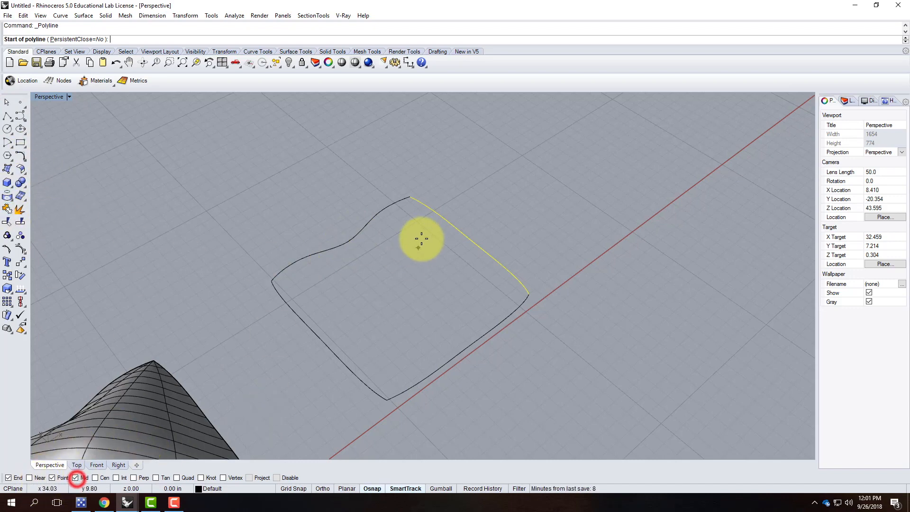
click(351, 247)
click(463, 356)
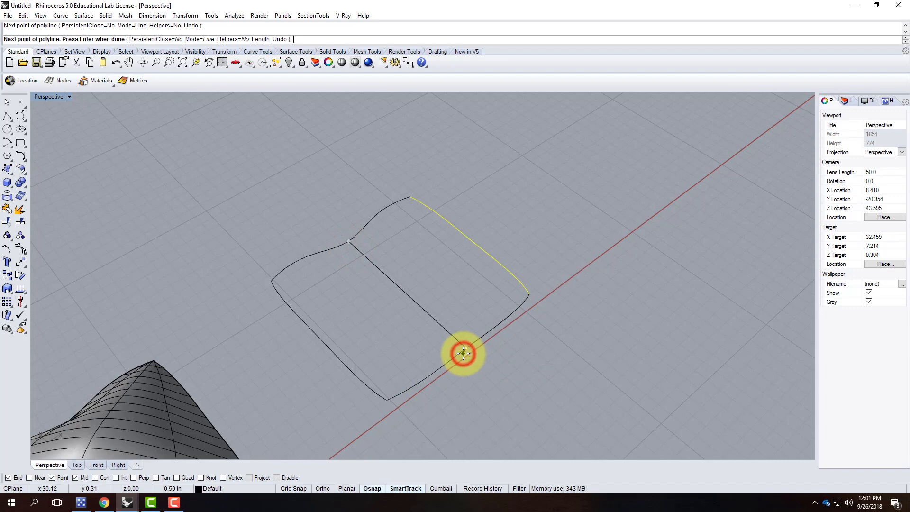
key(Return)
Draw a second line from the left edge midpoint to the right edge, then window-select both.
right_click(345, 322)
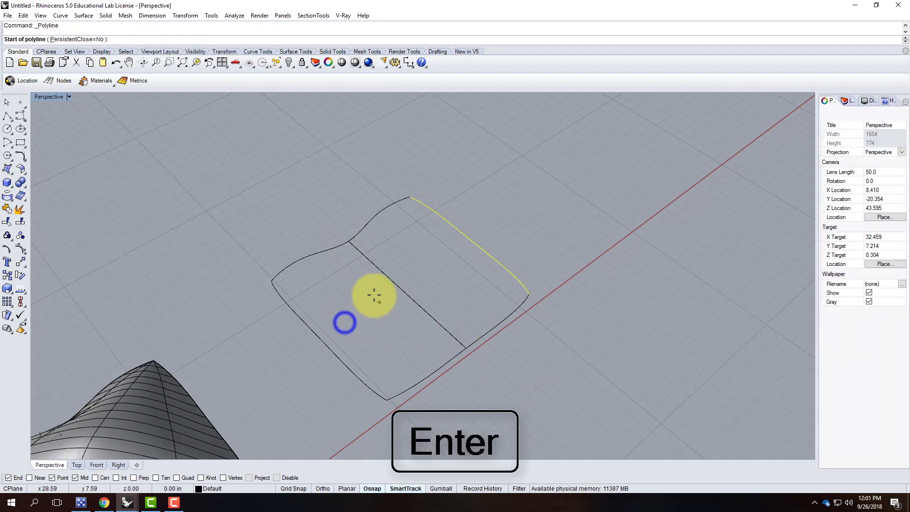
click(321, 339)
click(468, 245)
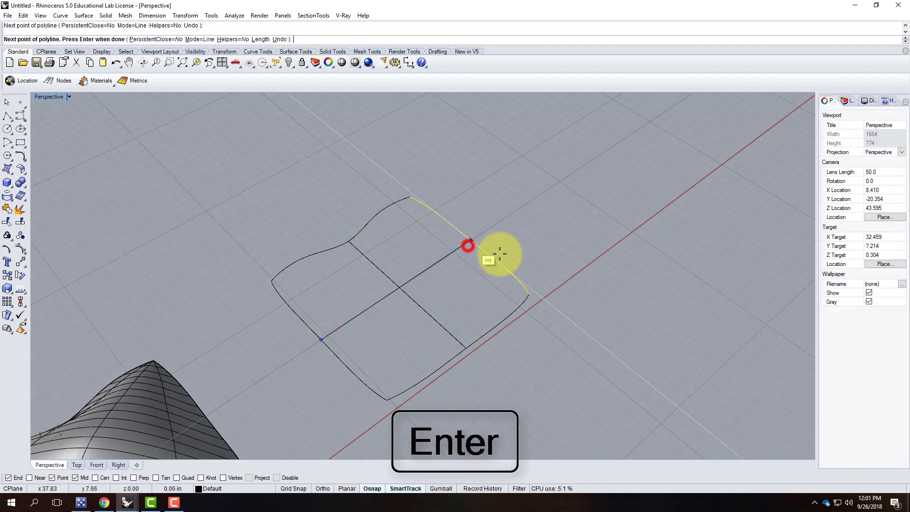
key(Return)
drag(453, 292, 379, 267)
key(Return)
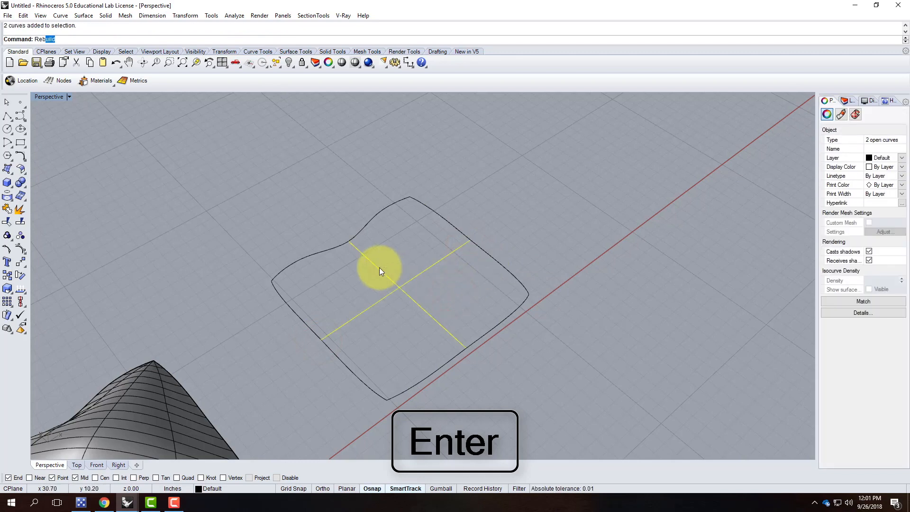
Rebuild both crossing lines as degree-3 curves with a point count of 10.
key(Return)
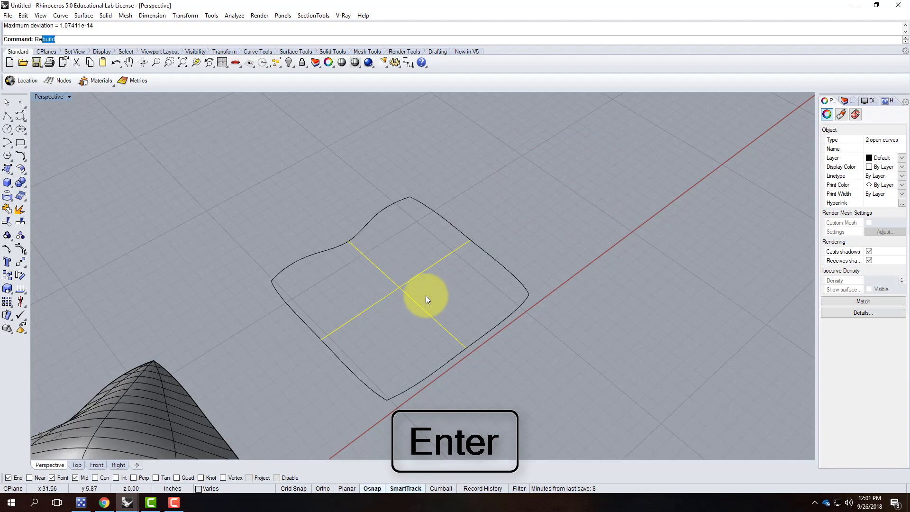
text(Re)
key(Return)
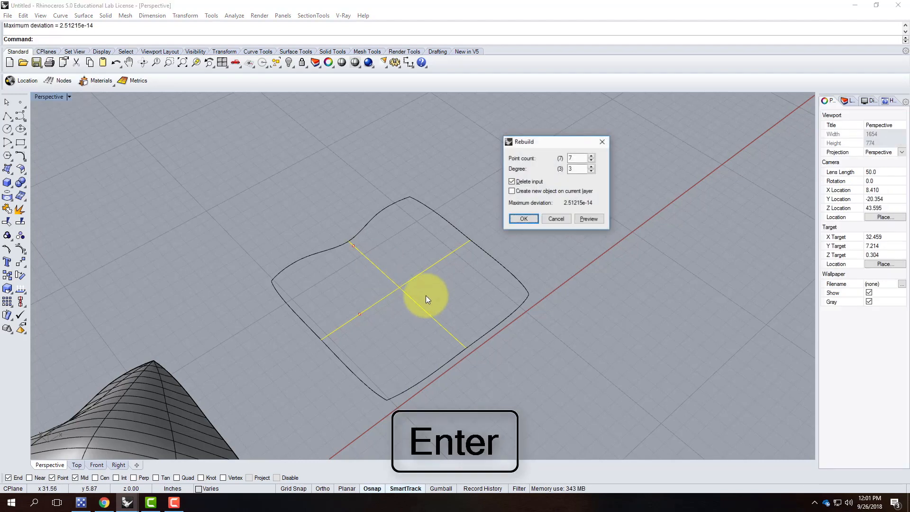
double_click(576, 158)
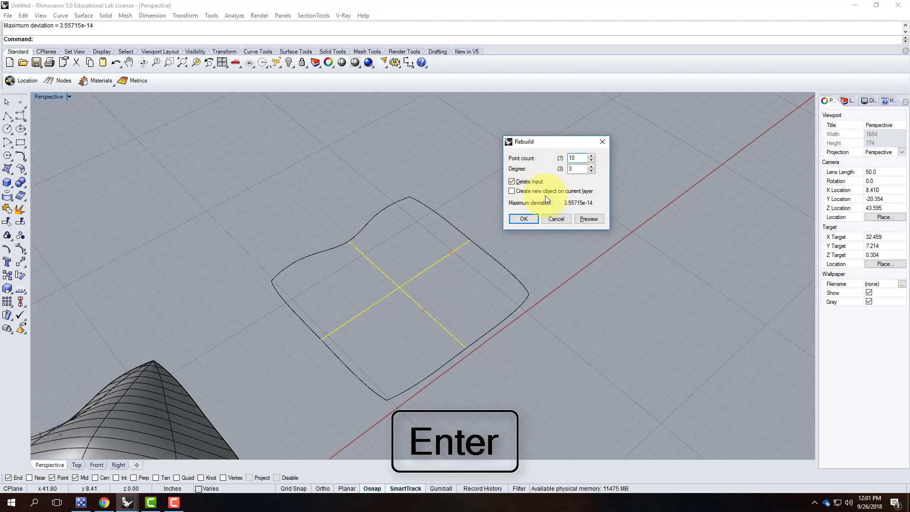
click(529, 217)
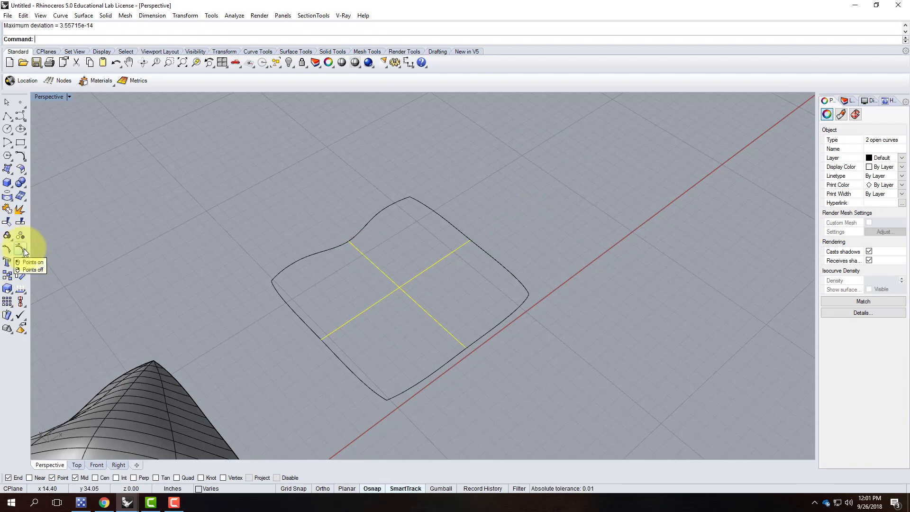
Turn on edit points for both crossing lines.
click(7, 251)
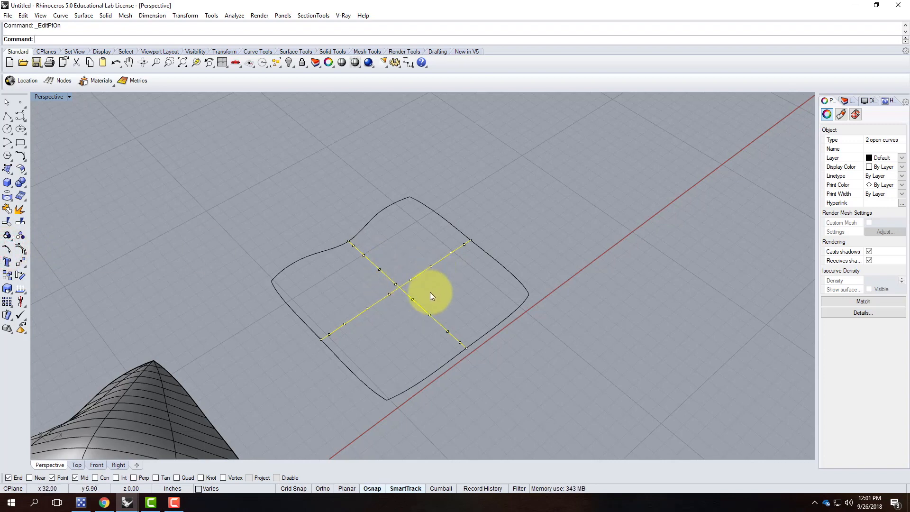
right_drag(442, 275, 520, 308)
click(532, 295)
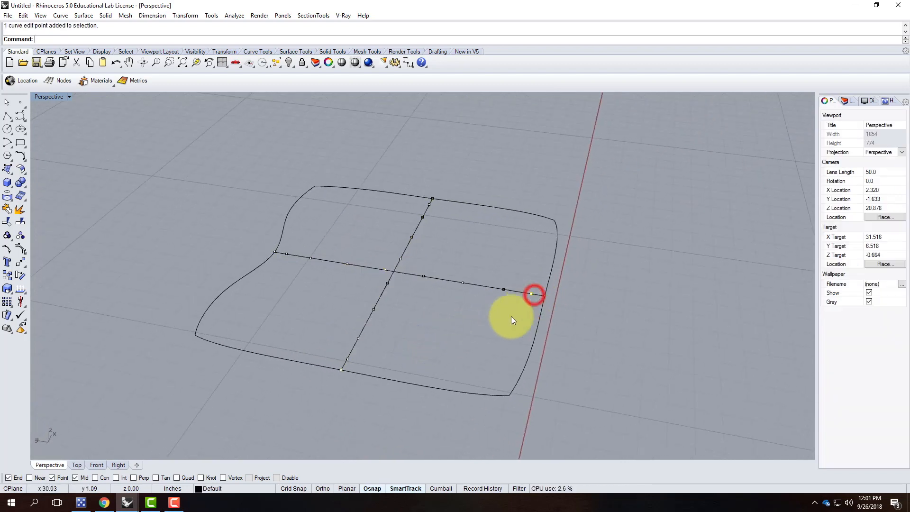
shift+click(347, 358)
shift+click(286, 254)
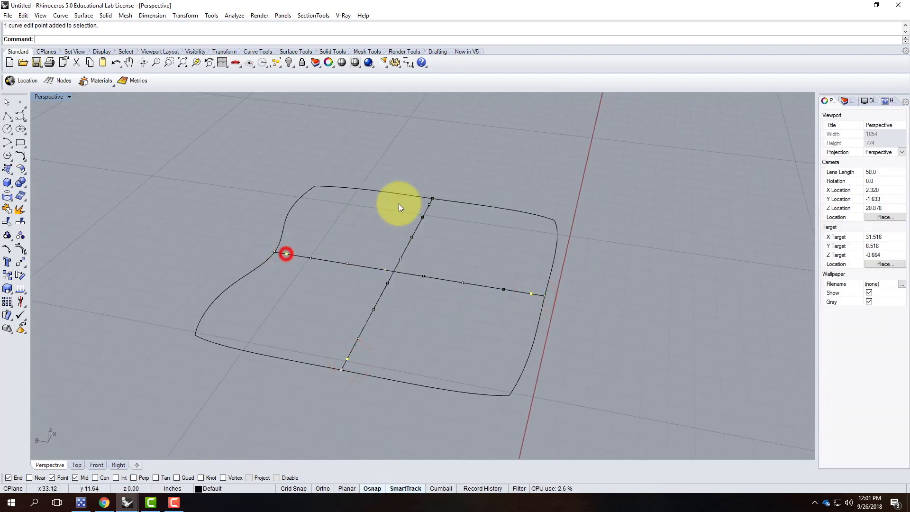
shift+click(429, 204)
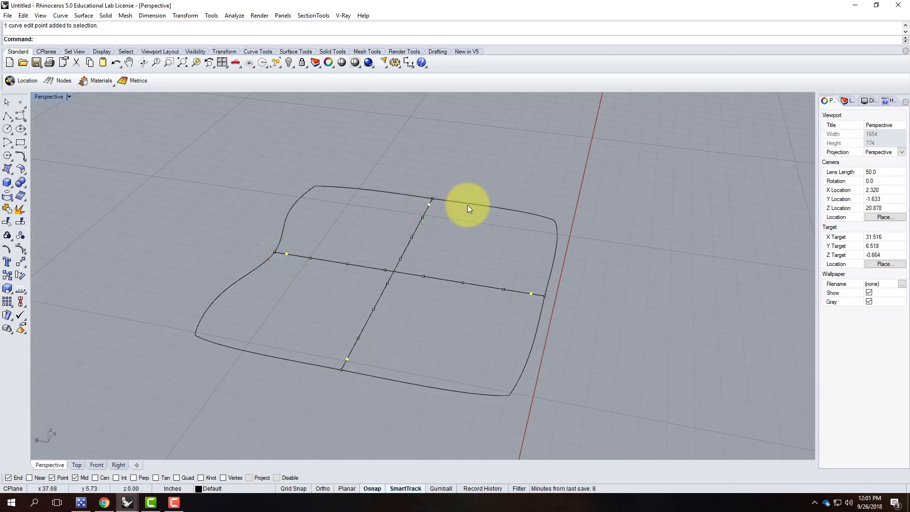
key(Escape)
Lift the three edit points around the crossing by 1 inch.
drag(409, 292, 411, 285)
text(Move)
key(Return)
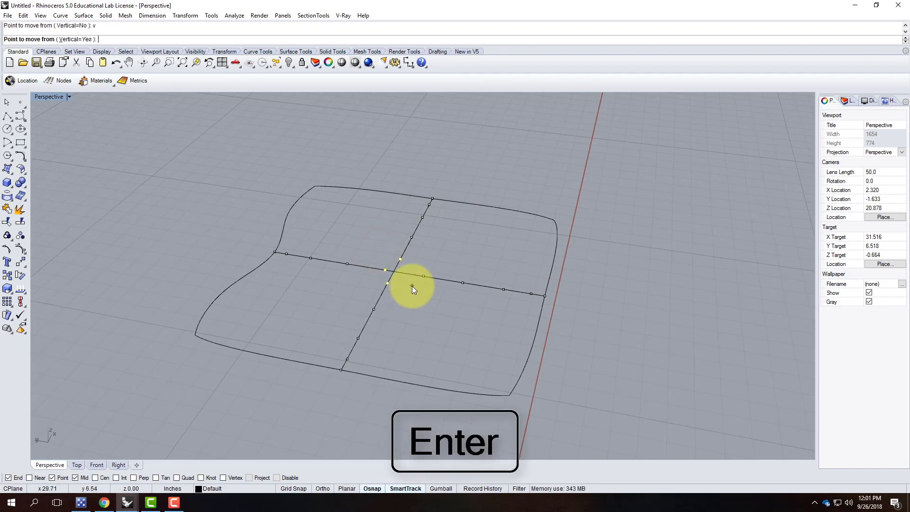
click(411, 286)
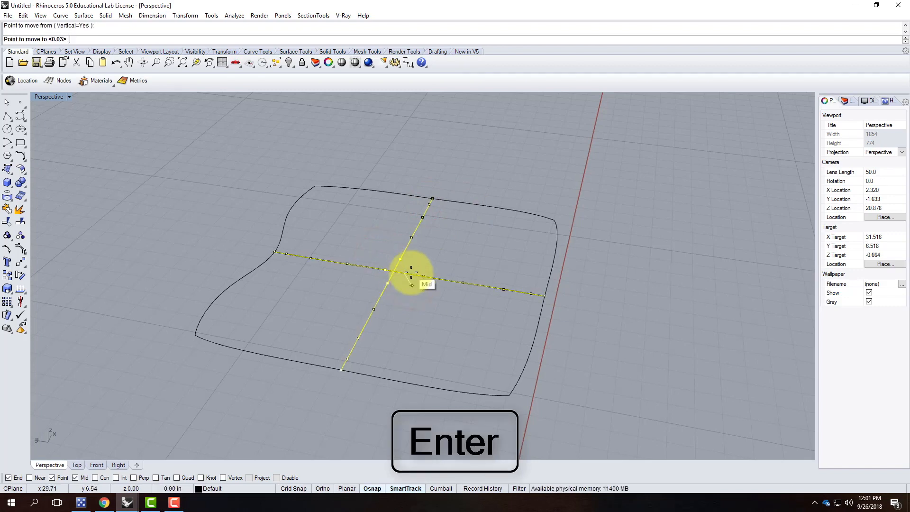
text(1")
key(Return)
Raise the edit points near the crossing a further 1.5 inches.
drag(335, 224, 429, 317)
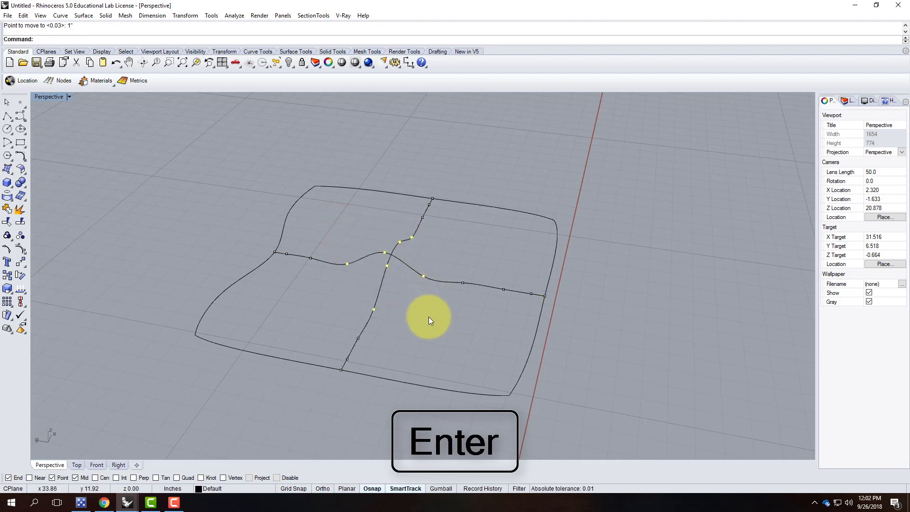
key(Return)
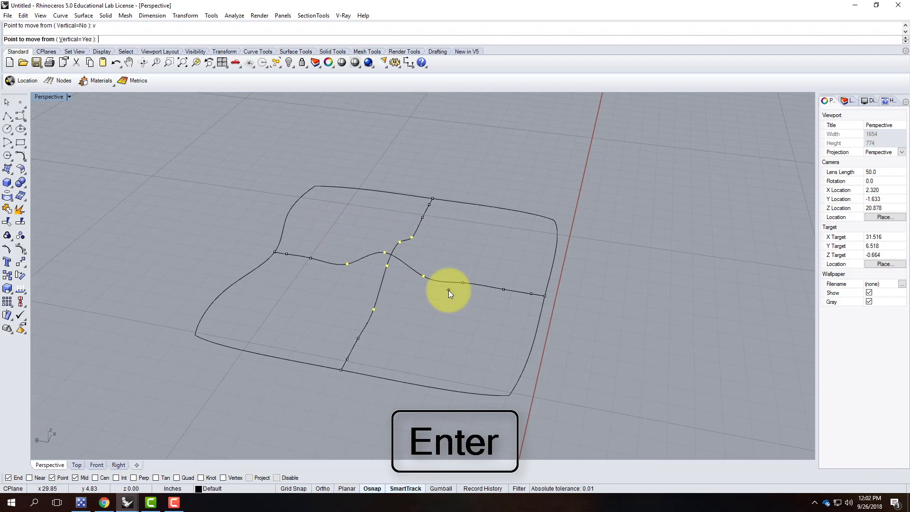
click(448, 295)
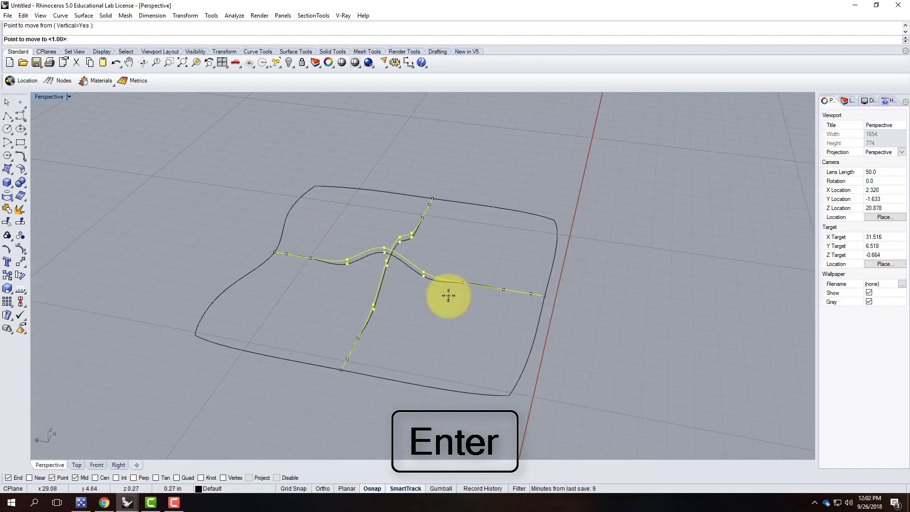
text(1.5")
key(Return)
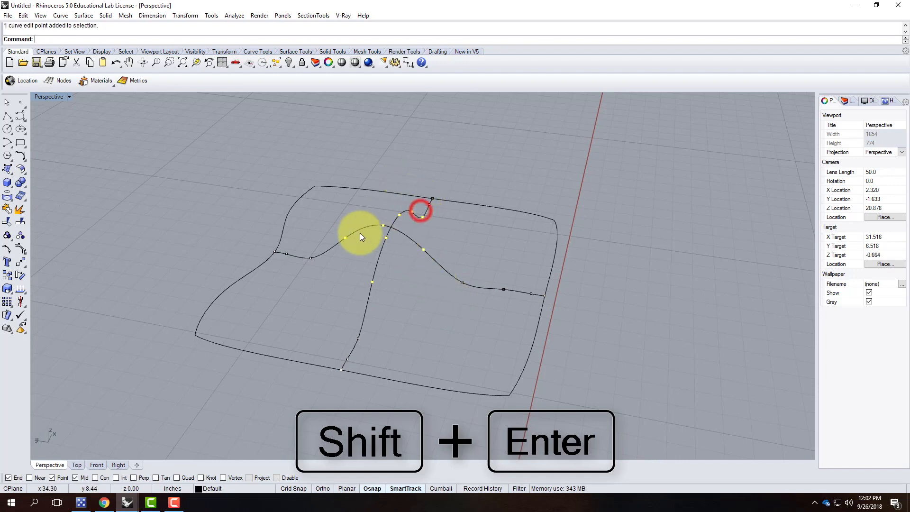
Raise three more curve edit points by 1 inch.
shift+click(309, 256)
shift+click(358, 338)
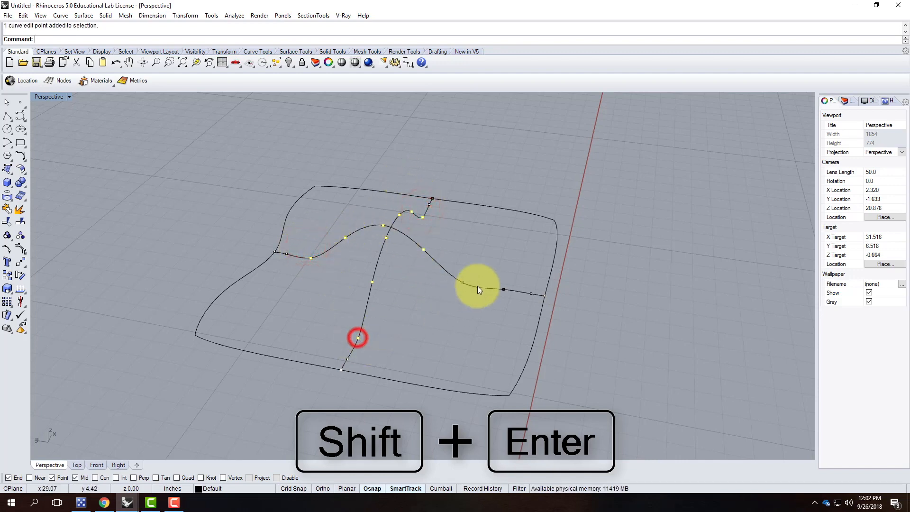
shift+click(464, 270)
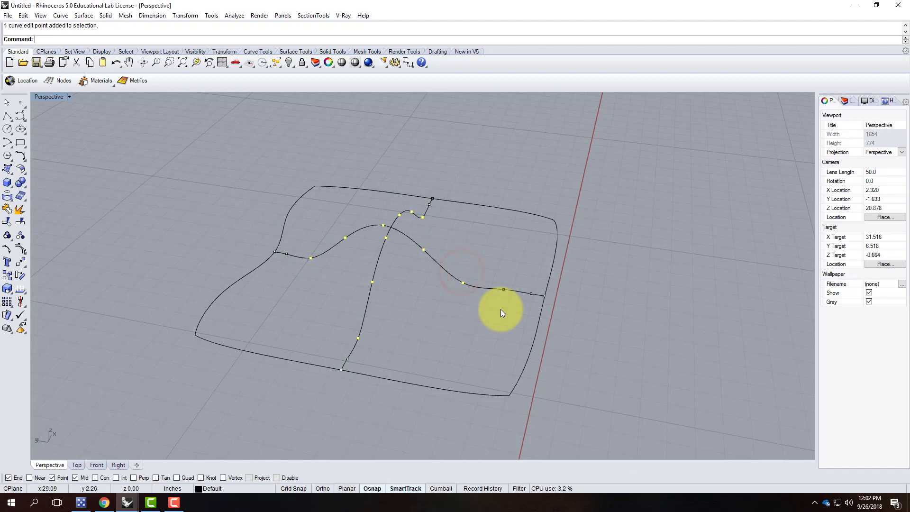
key(Return)
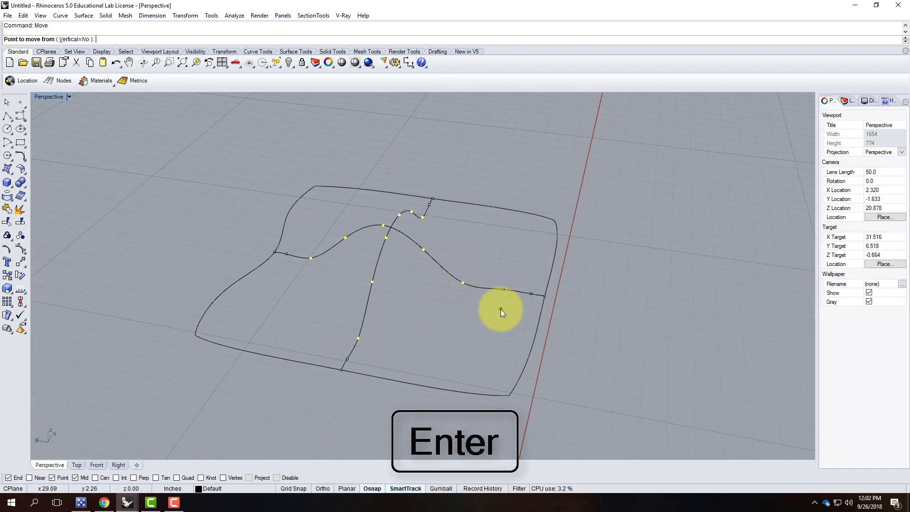
click(458, 320)
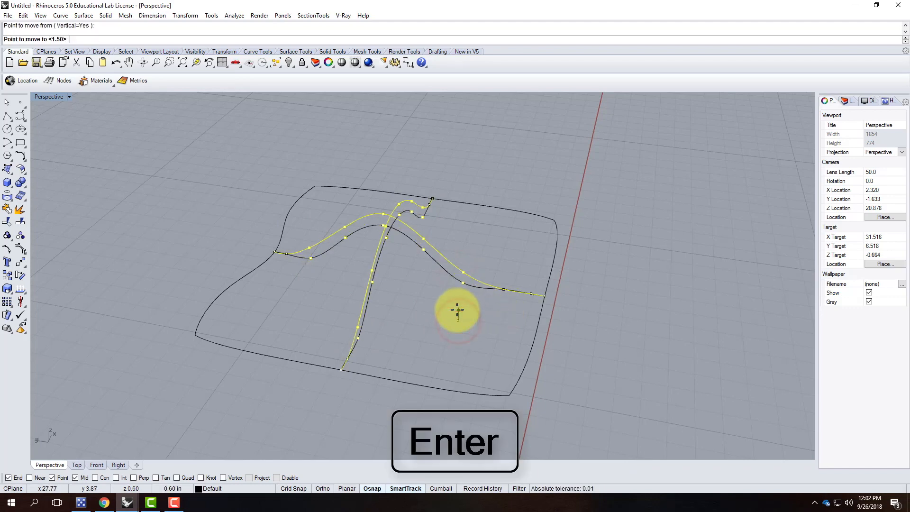
text(1")
key(Return)
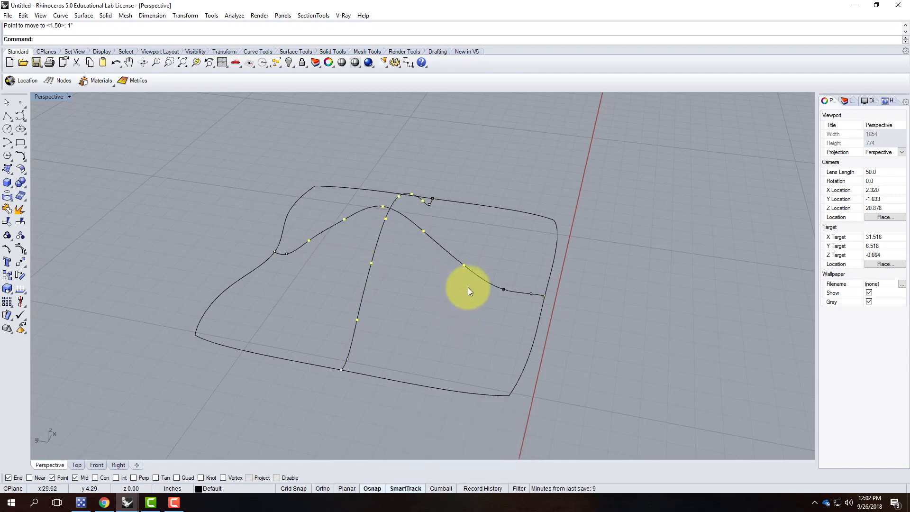
Raise another set of edit points, including the top one, by 1 inch.
drag(501, 269, 517, 304)
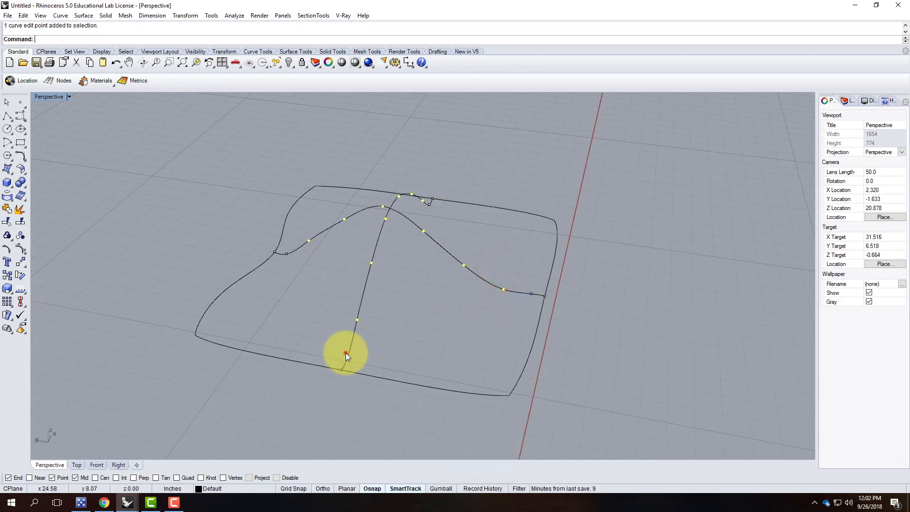
shift+click(286, 251)
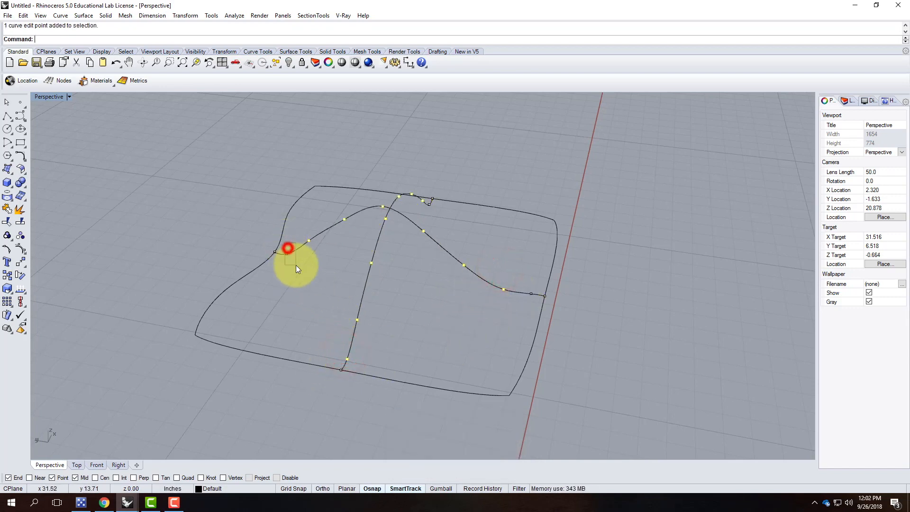
shift+click(429, 205)
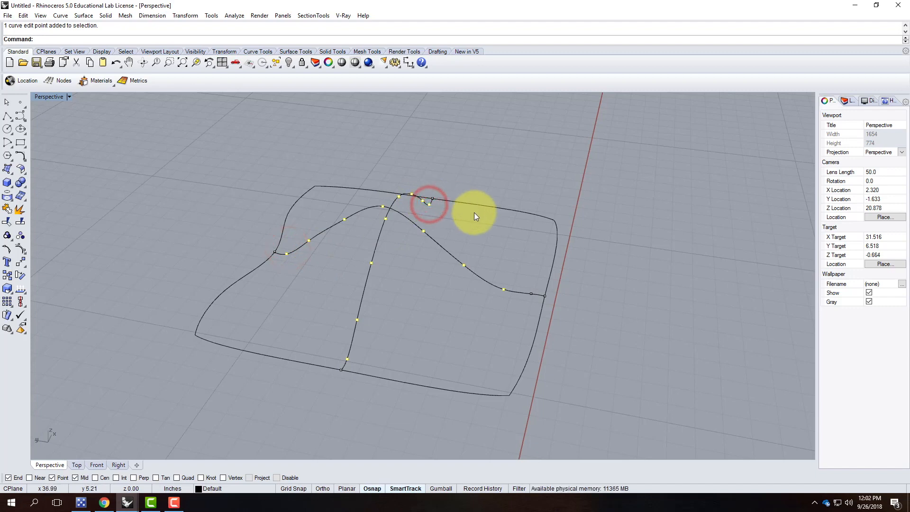
key(Return)
click(474, 213)
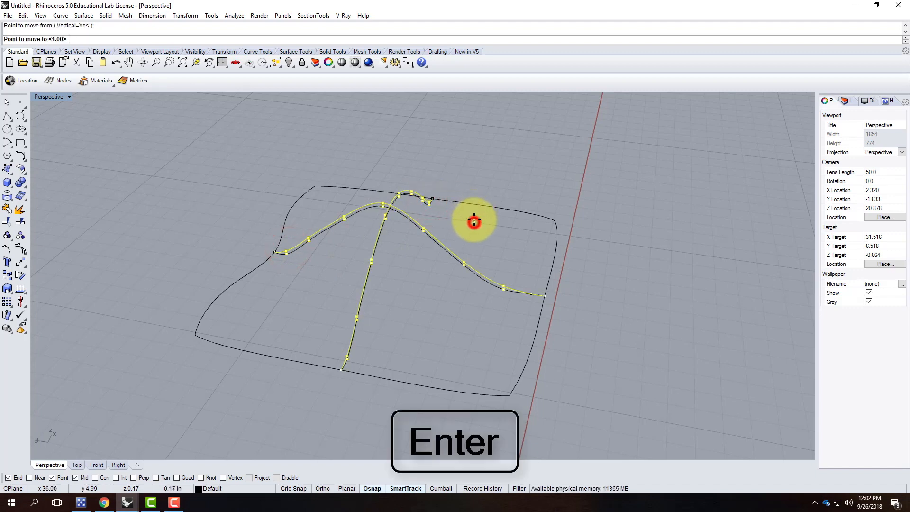
text(1")
key(Return)
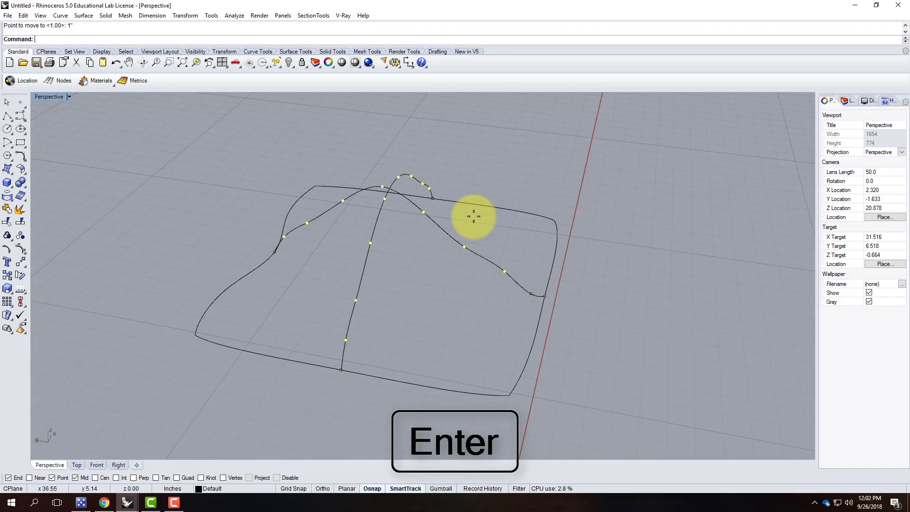
mouse_move(578, 187)
right_down()
mouse_move(500, 173)
mouse_move(564, 177)
right_up()
Delete the selected control point from the crossing curve.
scroll(526, 294, up, 5)
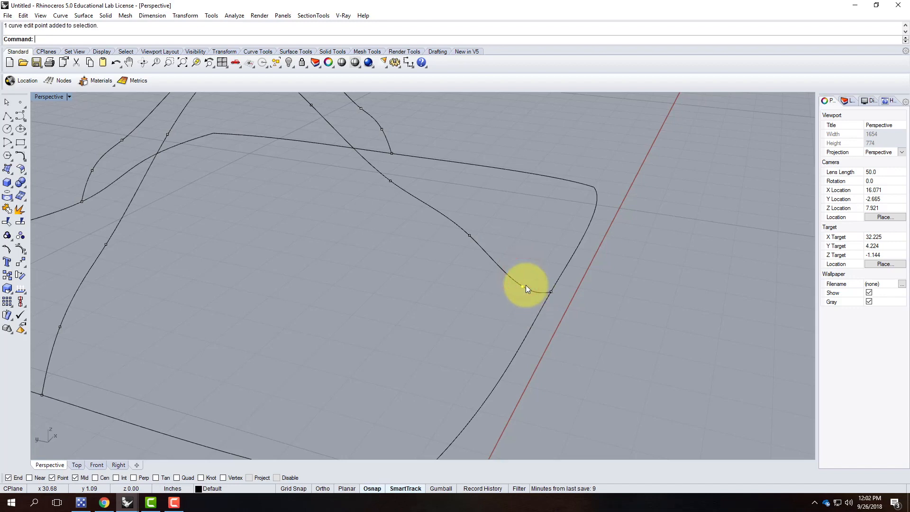
text(v)
key(Return)
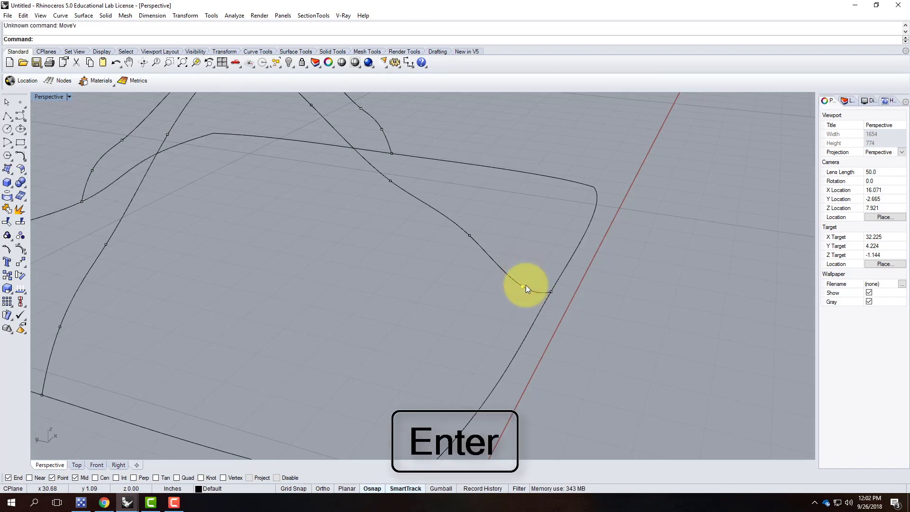
key(BackSpace)
text(Mov)
key(Return)
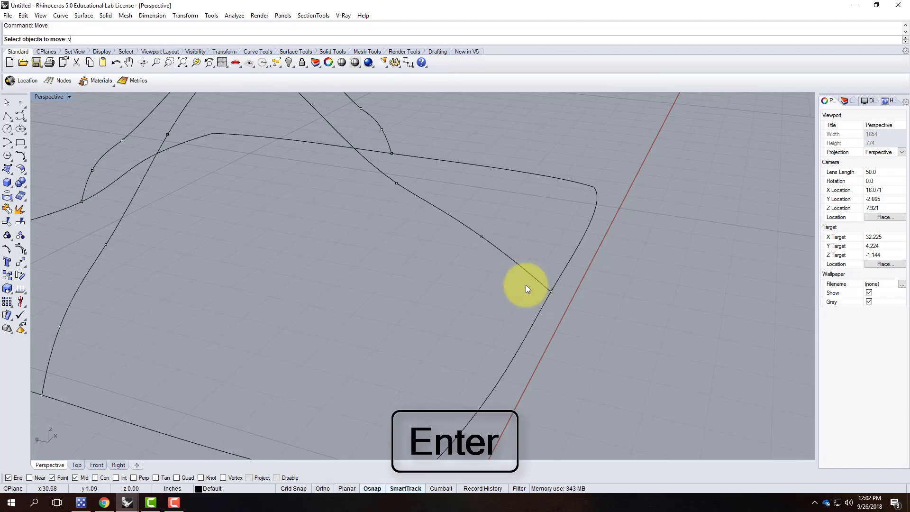
scroll(579, 355, down, 5)
right_drag(579, 355, 386, 272)
key(Escape)
Move one arch's top edit point onto the other arch so both peaks meet.
scroll(472, 161, up, 2)
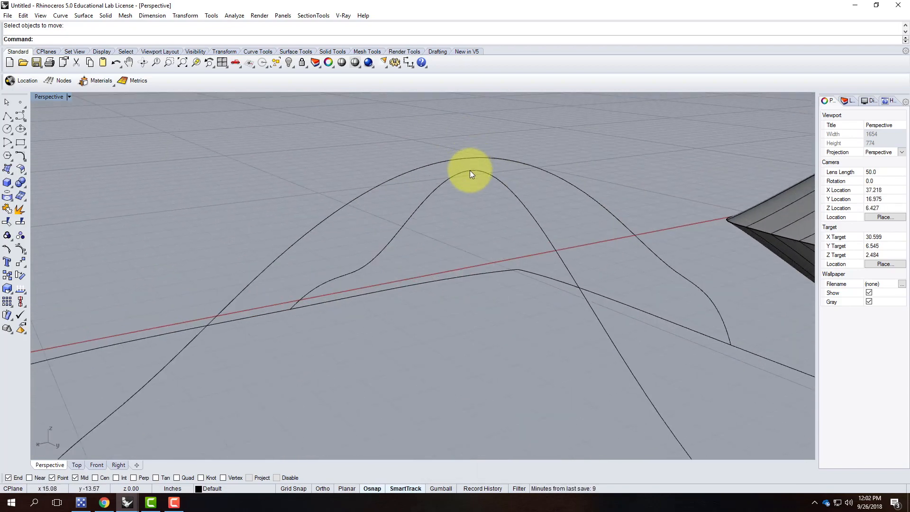
click(480, 174)
click(479, 157)
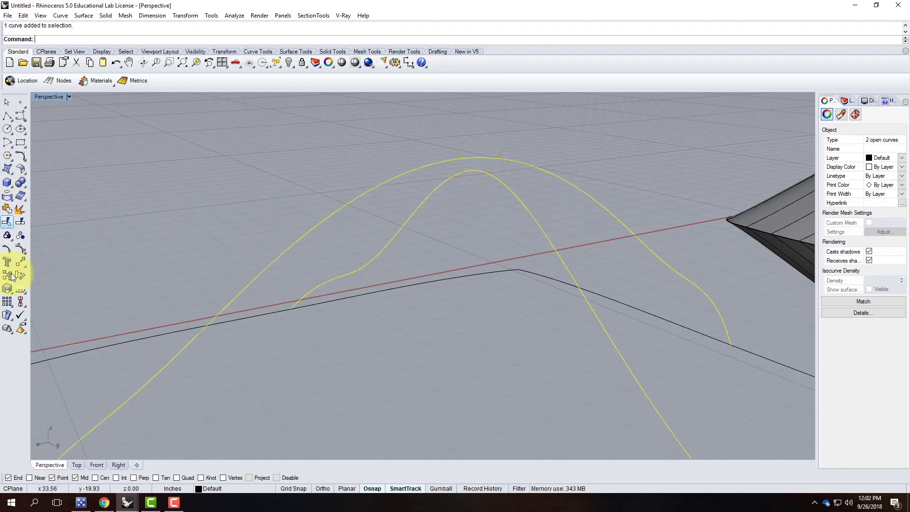
click(9, 250)
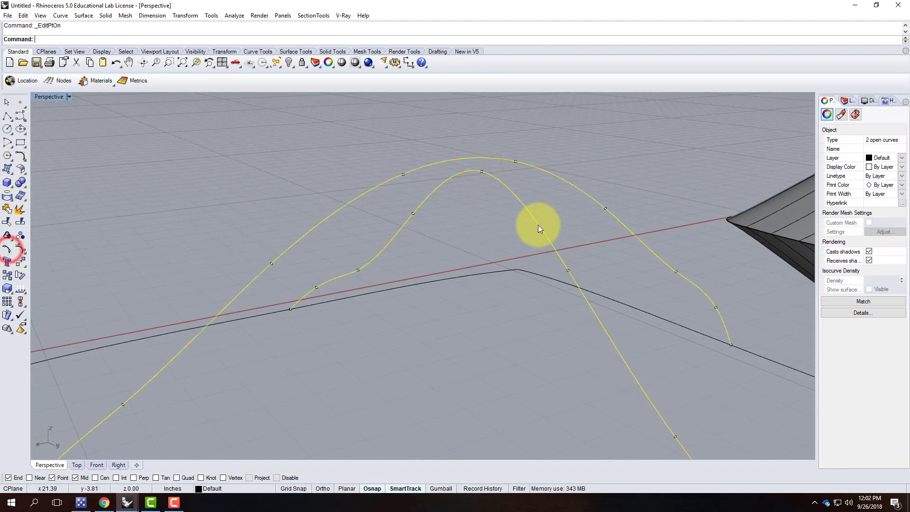
click(481, 172)
key(Return)
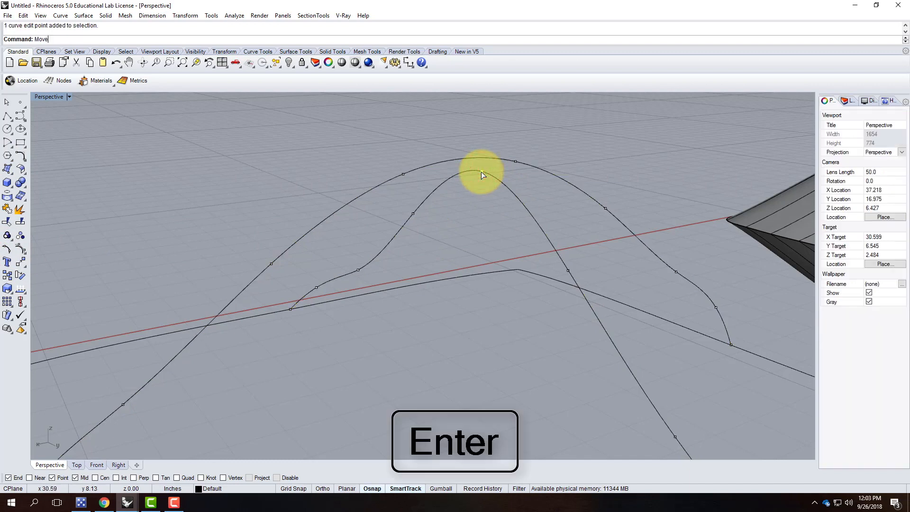
click(481, 172)
click(515, 161)
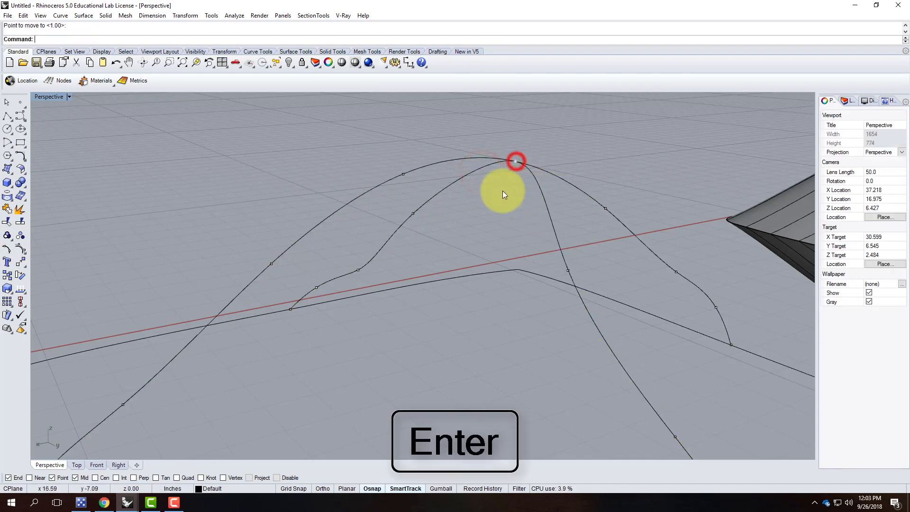
key(Escape)
right_drag(613, 187, 532, 209)
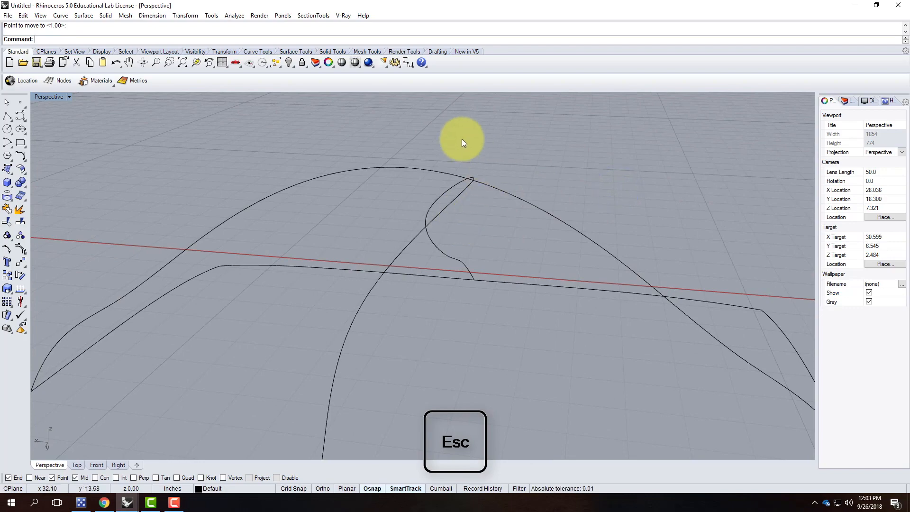
right_drag(494, 182, 758, 223)
click(378, 258)
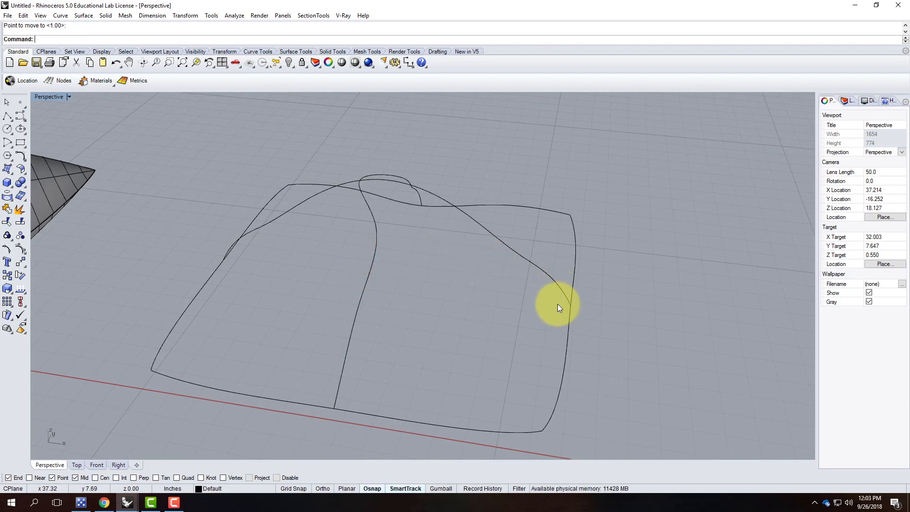
key(Escape)
scroll(448, 251, down, 8)
mouse_move(399, 213)
right_down()
mouse_move(398, 285)
mouse_move(404, 245)
mouse_move(471, 181)
mouse_move(638, 172)
mouse_move(403, 223)
right_up()
drag(326, 175, 530, 383)
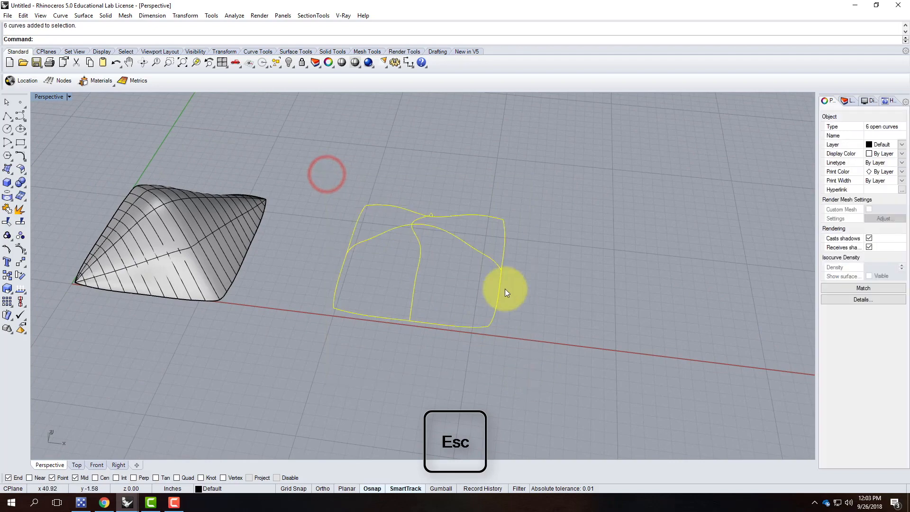
click(58, 16)
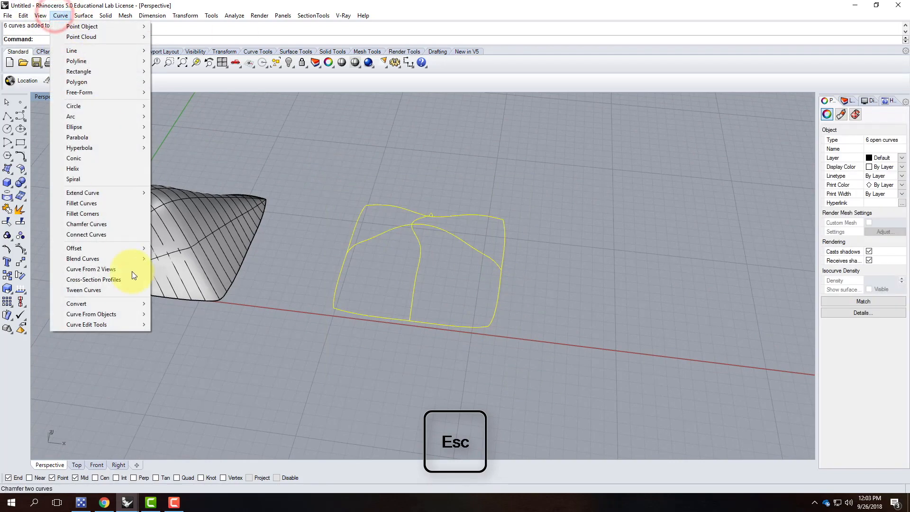
mouse_move(84, 15)
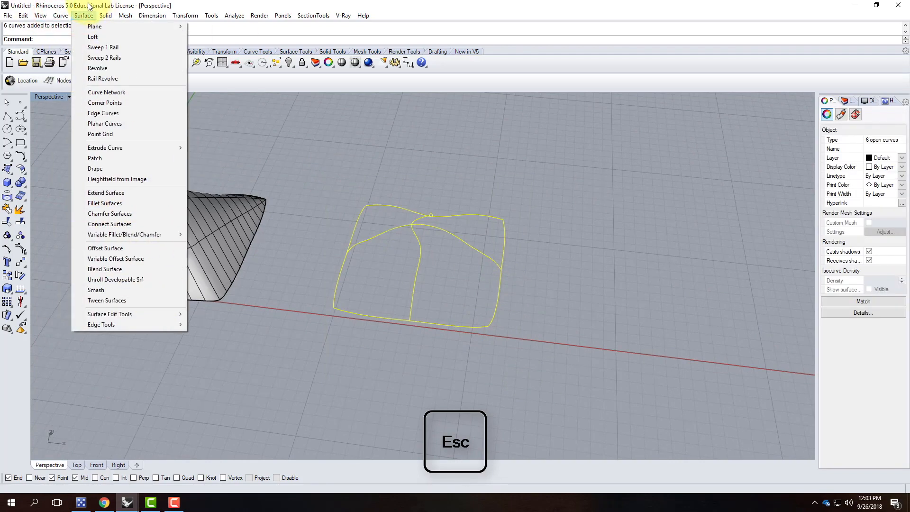
click(103, 92)
click(731, 235)
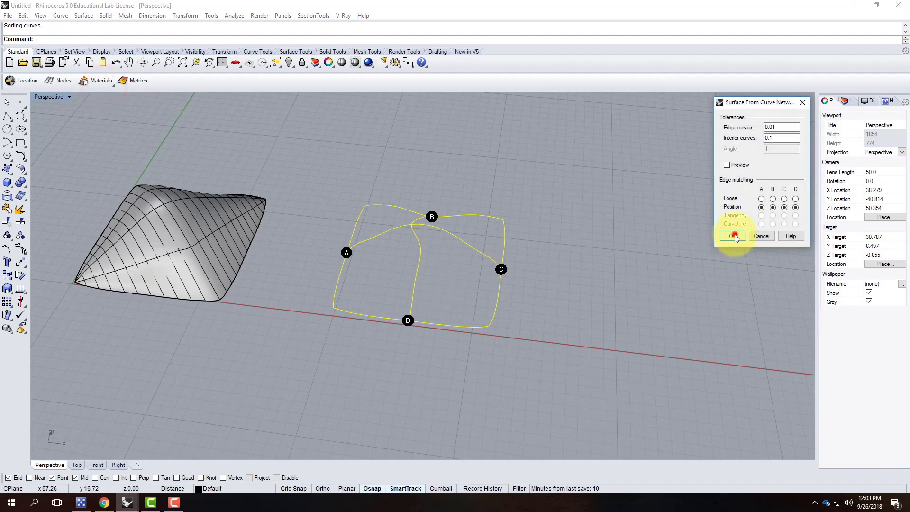
click(576, 224)
right_drag(620, 187, 241, 345)
scroll(242, 343, down, 6)
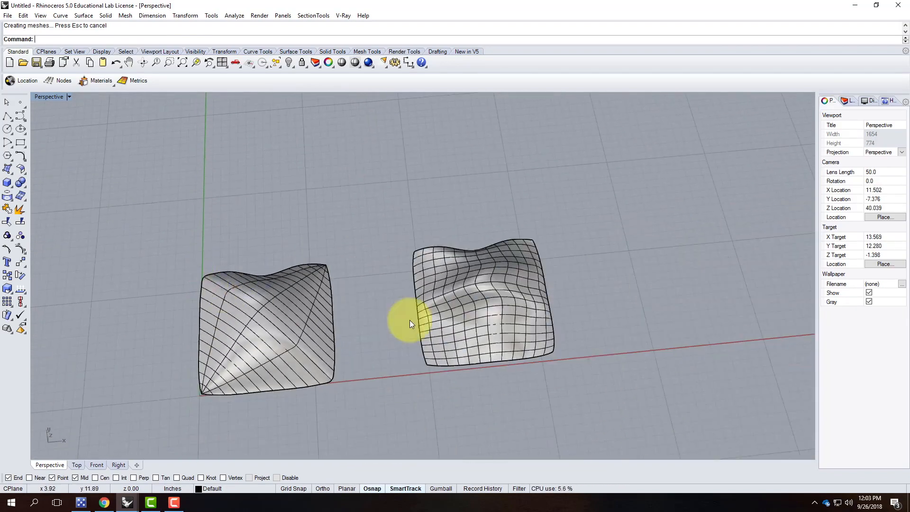
scroll(465, 305, up, 10)
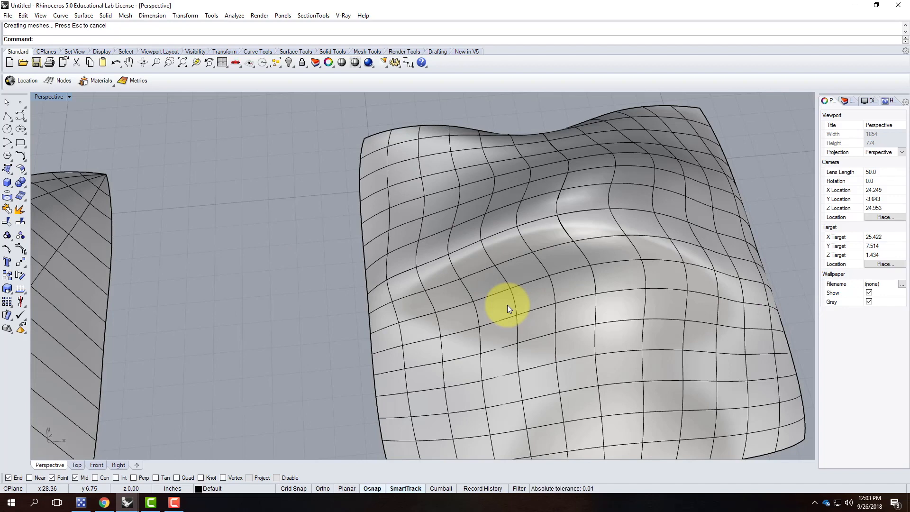
scroll(503, 285, down, 5)
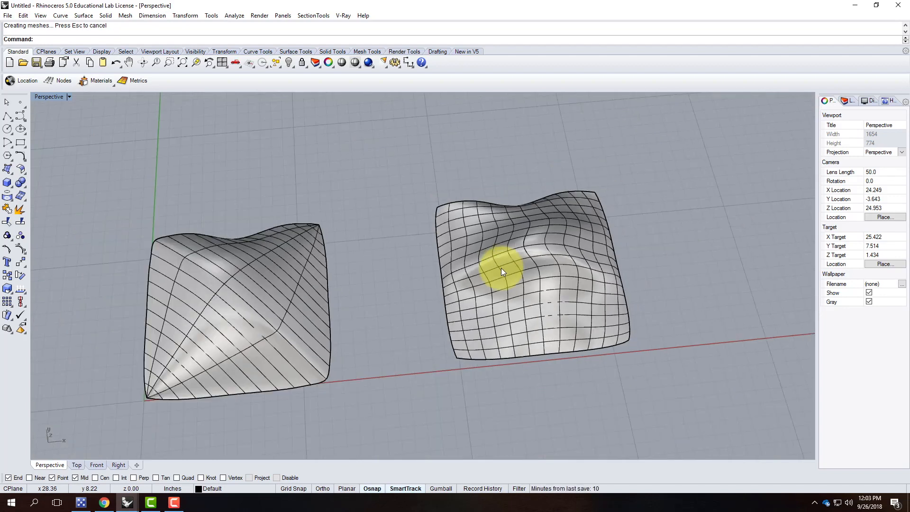
right_drag(558, 288, 513, 349)
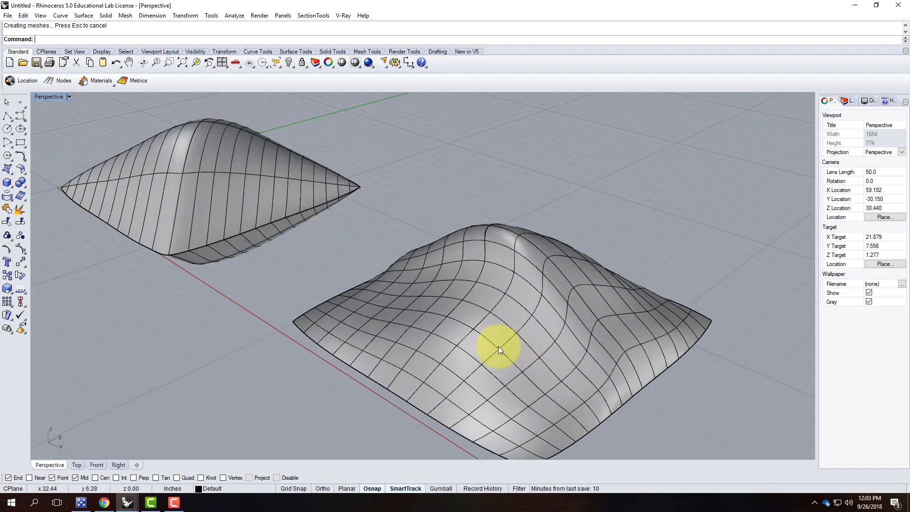
scroll(391, 311, down, 5)
right_drag(443, 326, 392, 288)
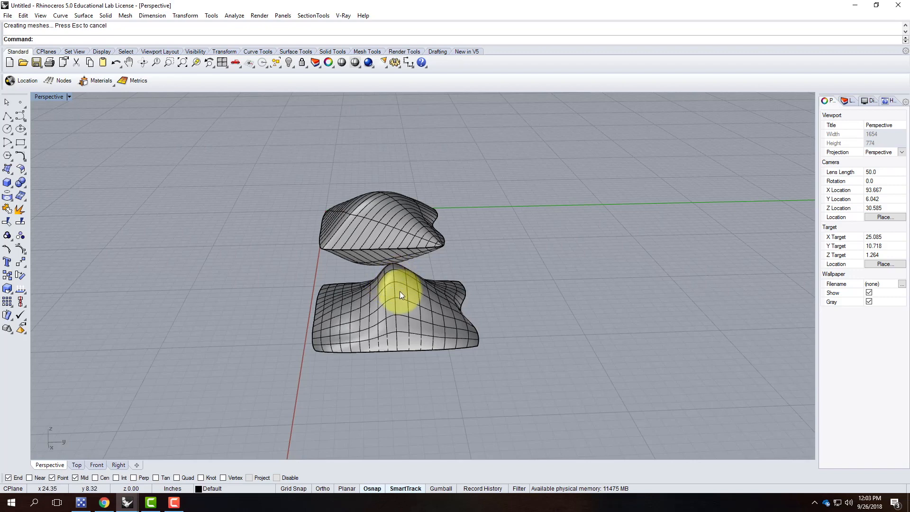
Delete the lower pillow surface, leaving its outline curves.
click(410, 294)
key(Delete)
scroll(409, 253, up, 5)
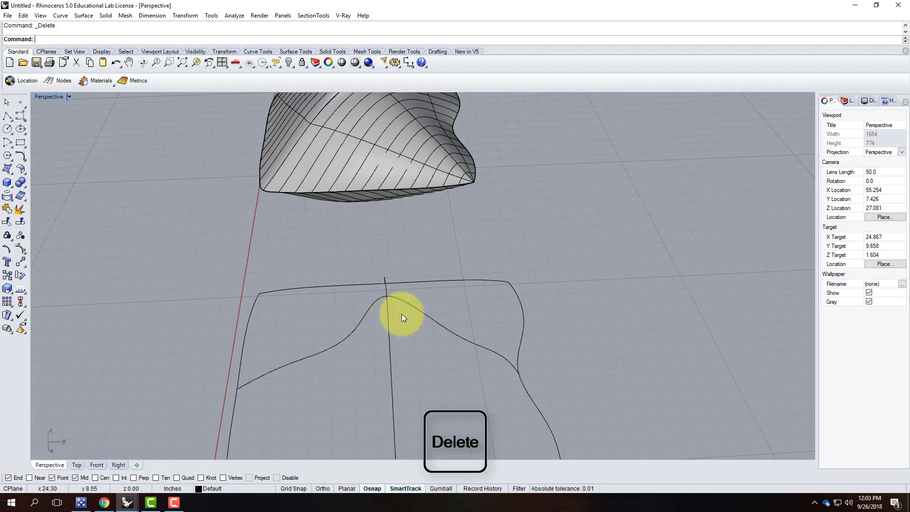
scroll(282, 322, down, 4)
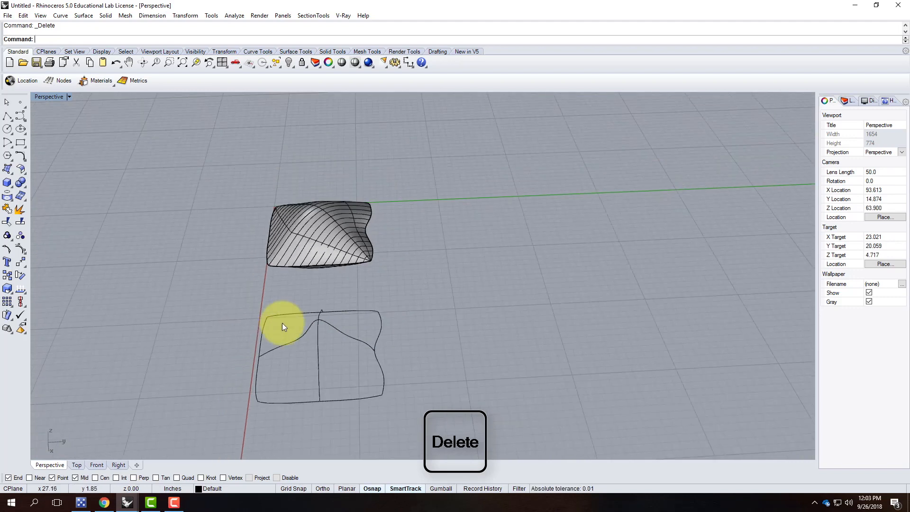
scroll(295, 205, up, 5)
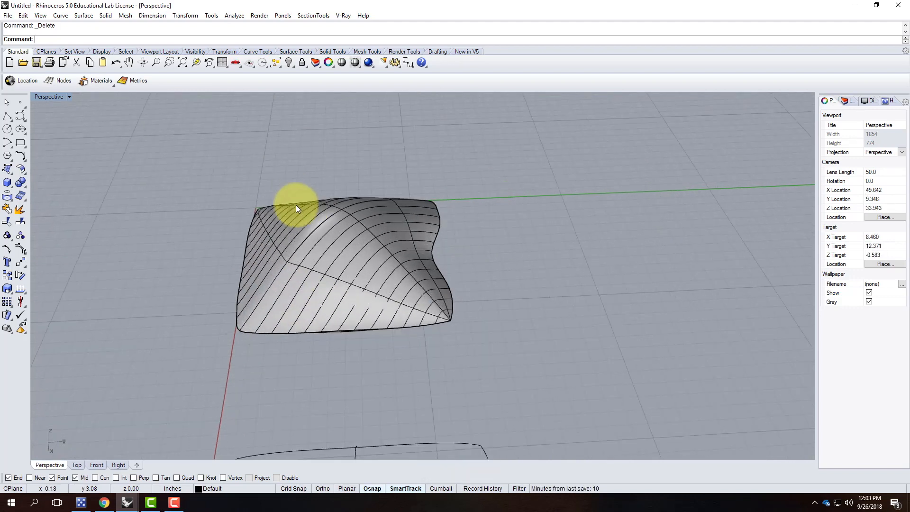
scroll(228, 206, down, 8)
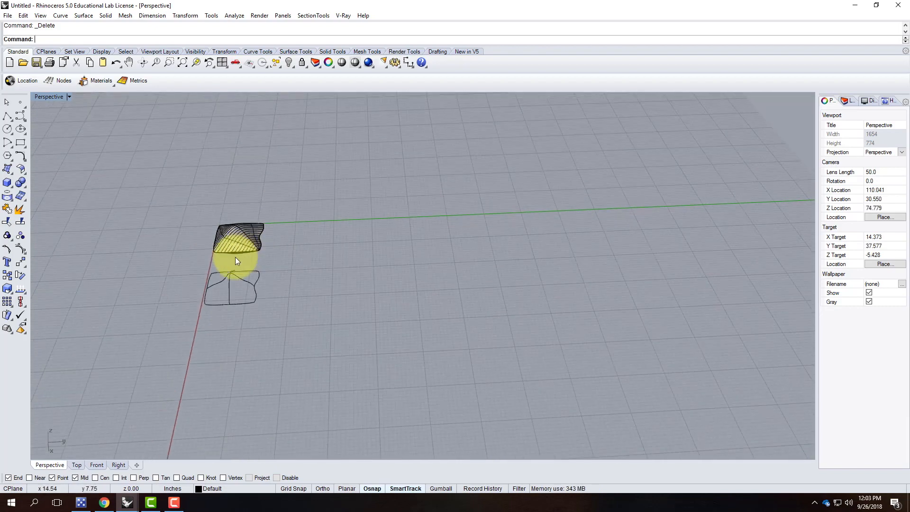
scroll(302, 205, up, 4)
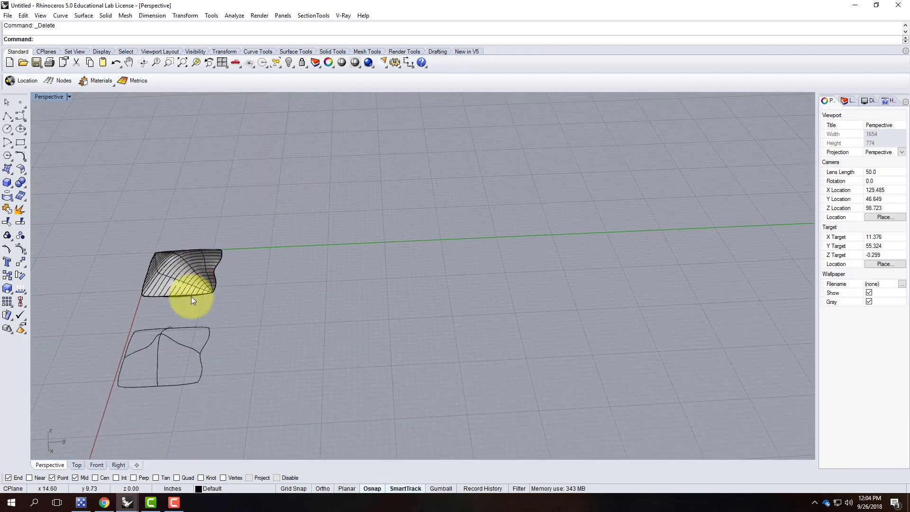
scroll(177, 275, up, 6)
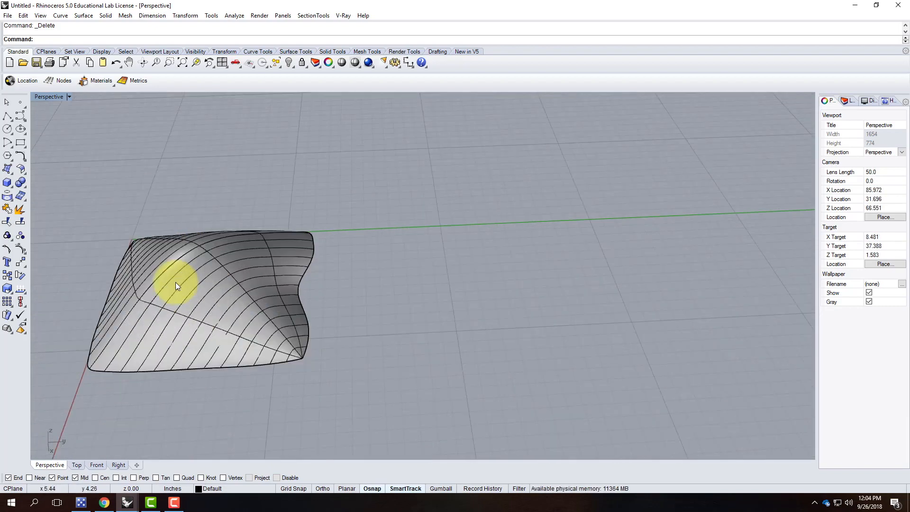
Select and orbit around the remaining peaked pillow surface, then deselect it.
click(169, 282)
right_drag(147, 295, 294, 269)
scroll(323, 307, down, 5)
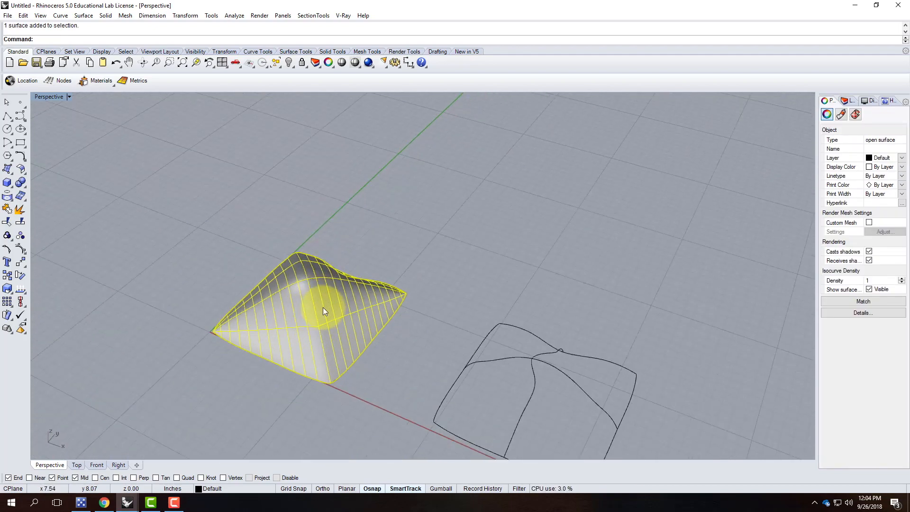
click(345, 239)
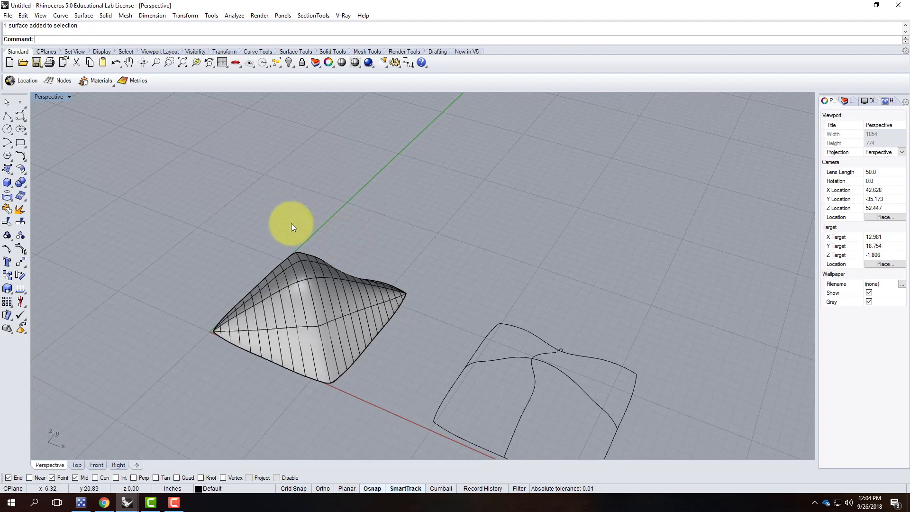
Open the V-Ray material editor.
click(328, 15)
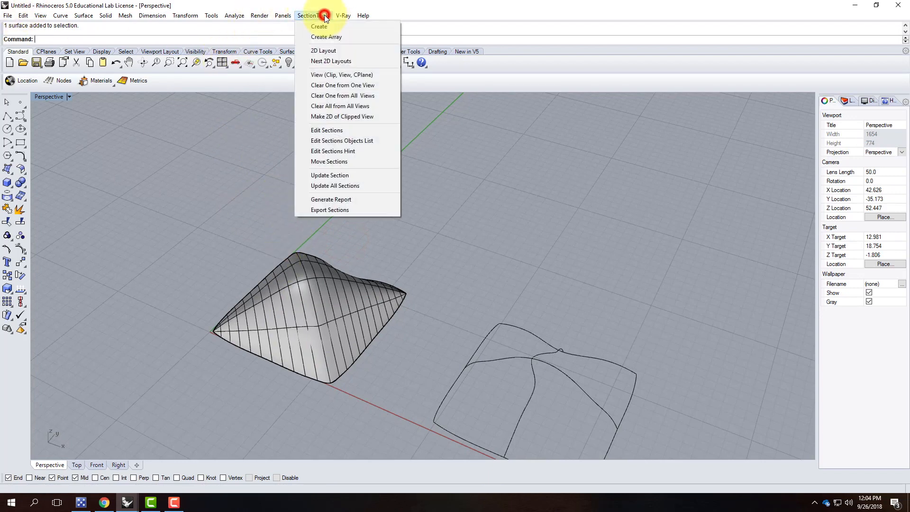
mouse_move(351, 16)
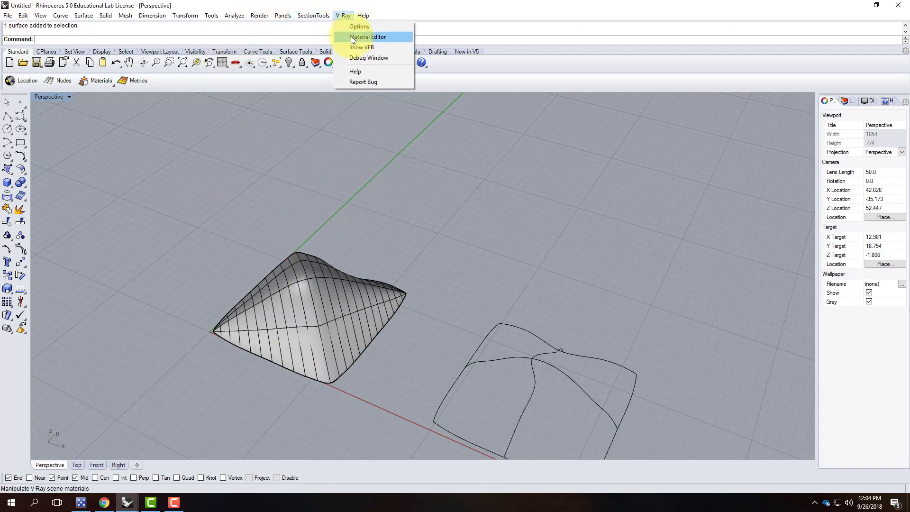
click(350, 37)
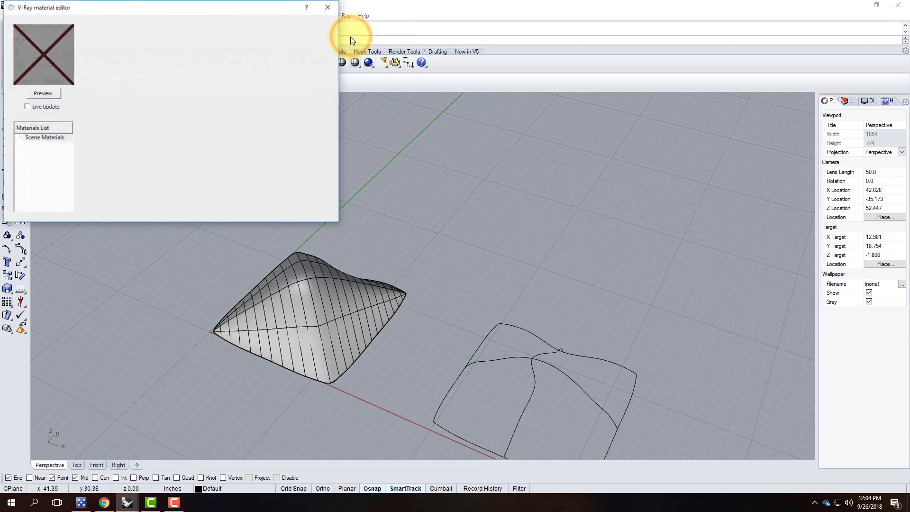
Load the Fabric - Grey Stripes Bedding .vismat from Resources > V-Ray > V-Ray Materials > Fabric into scene materials.
right_click(57, 142)
click(93, 159)
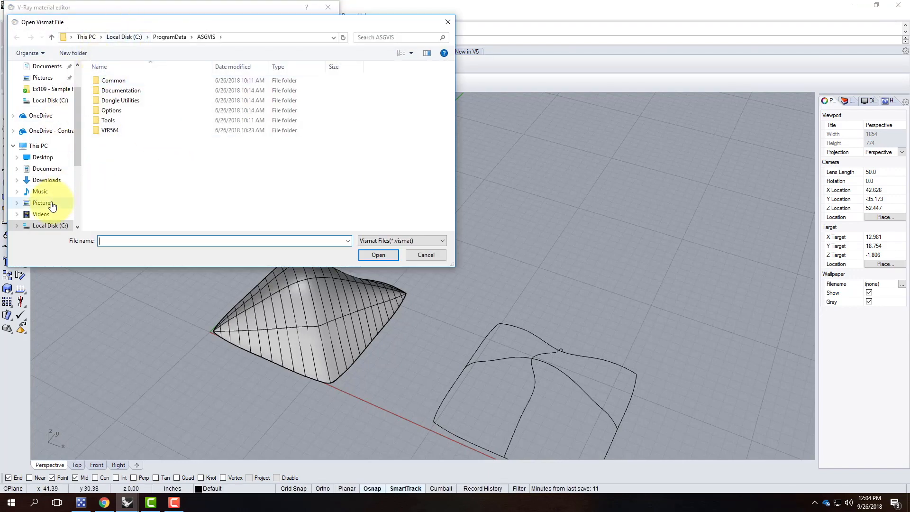
click(39, 131)
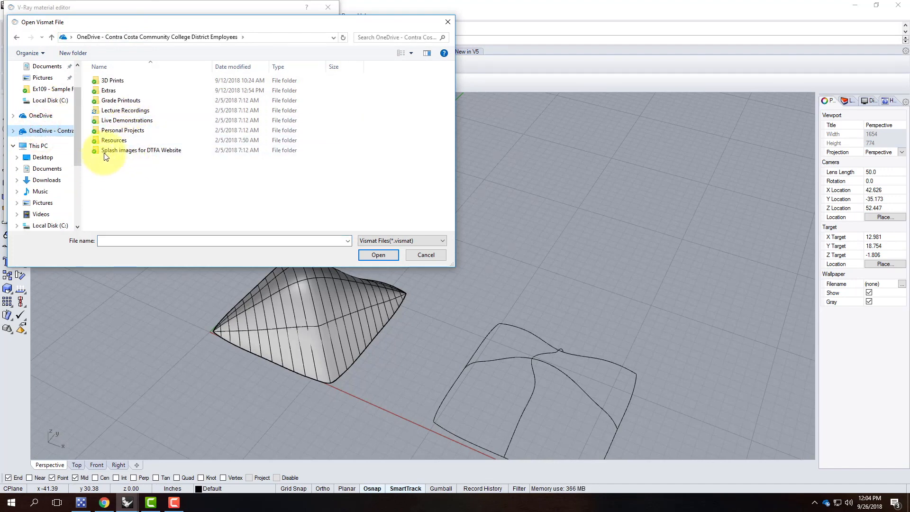
double_click(111, 139)
double_click(110, 200)
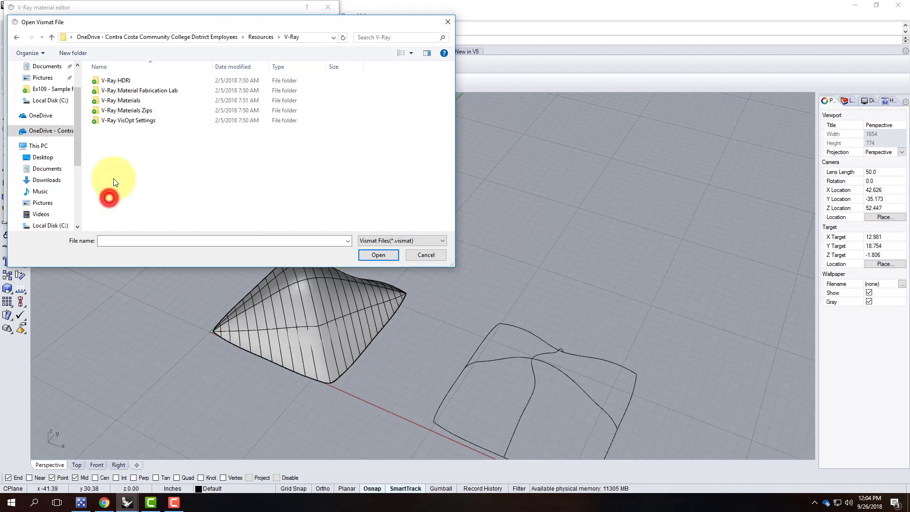
double_click(121, 101)
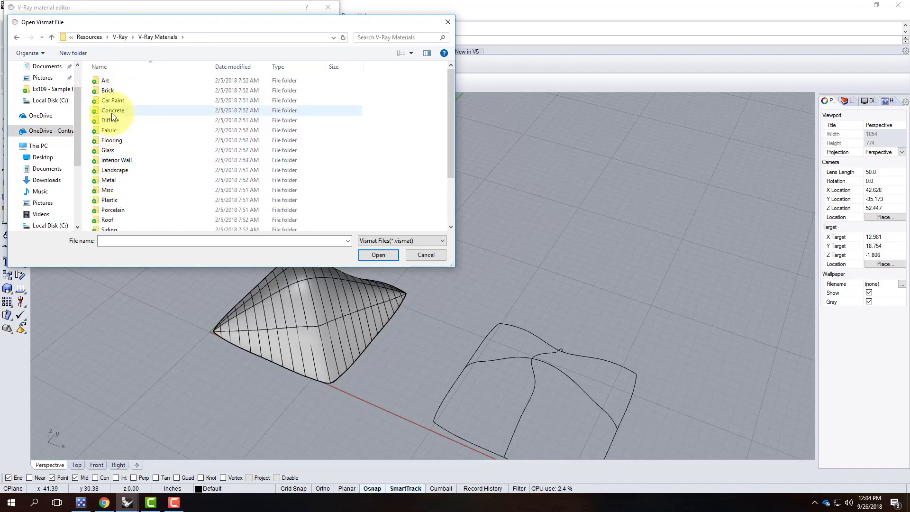
double_click(109, 131)
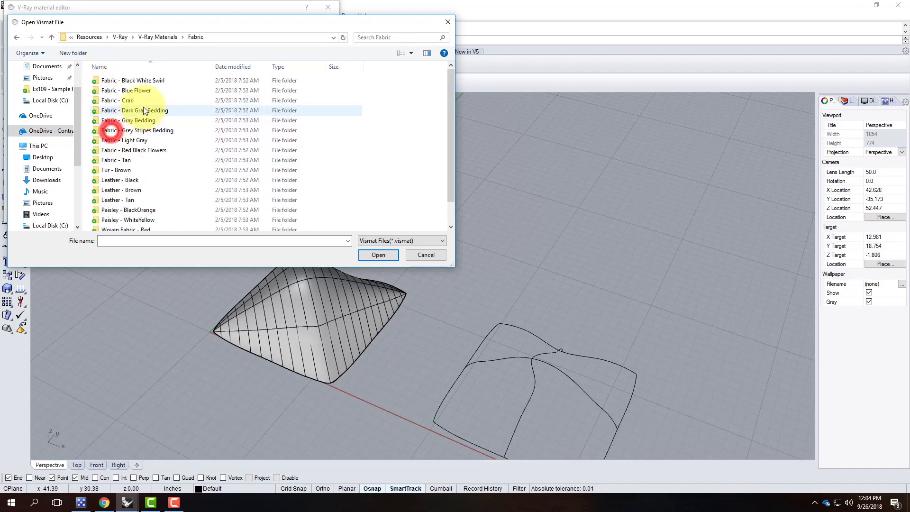
click(144, 131)
click(377, 253)
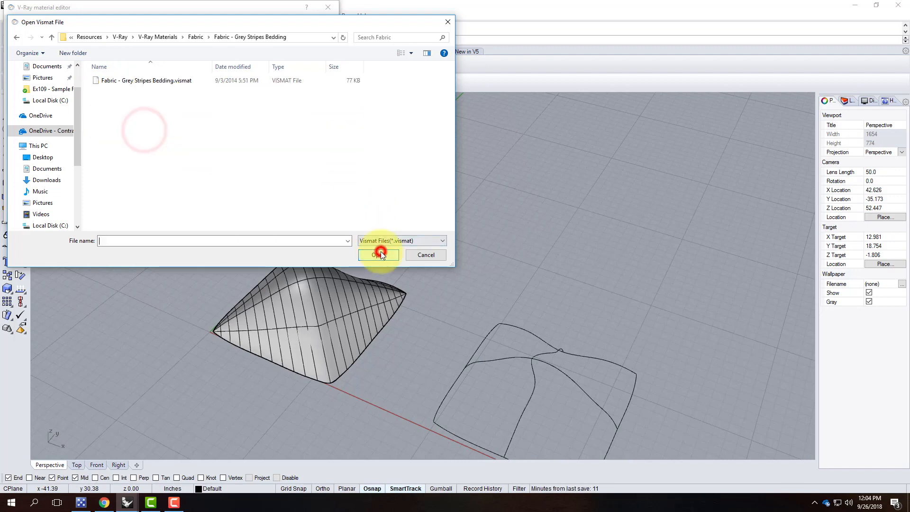
double_click(156, 82)
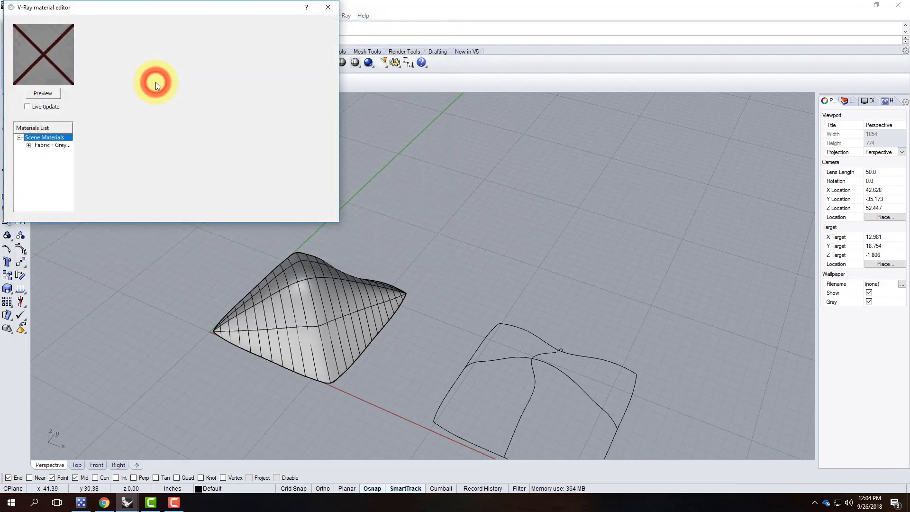
Apply the Fabric - Grey Stripes Bedding material to both the upper and lower pillow surfaces.
click(42, 148)
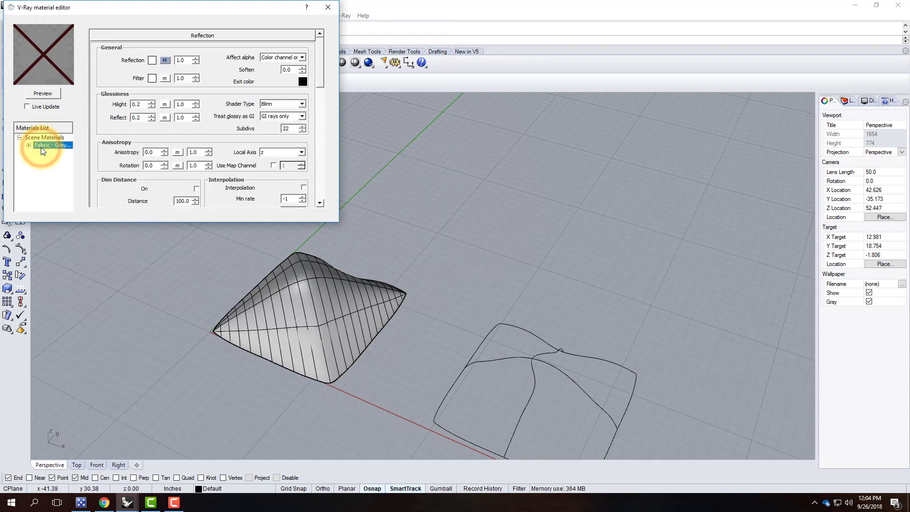
right_click(53, 145)
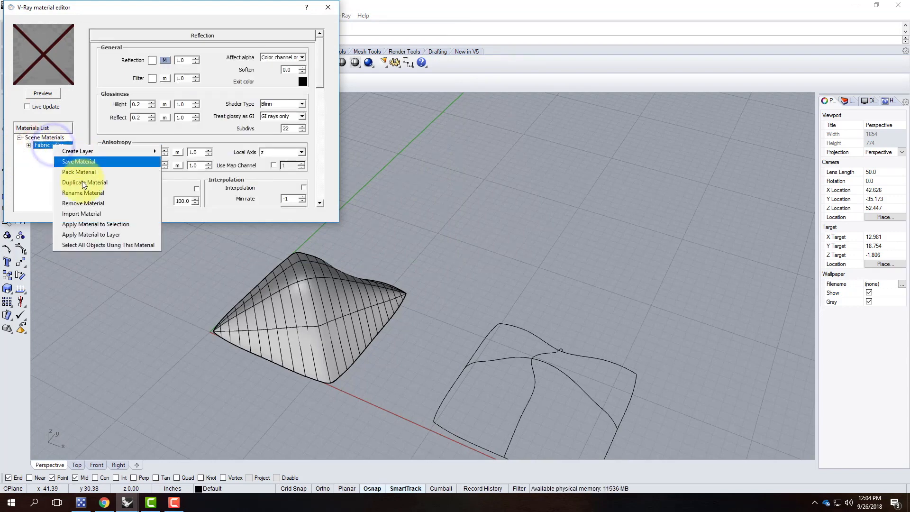
click(105, 224)
click(301, 309)
click(311, 333)
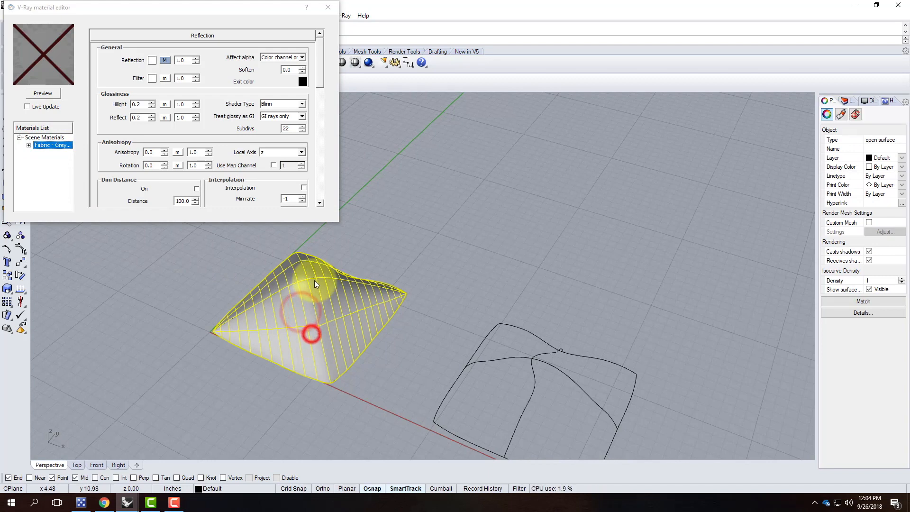
right_drag(361, 329, 346, 284)
click(304, 270)
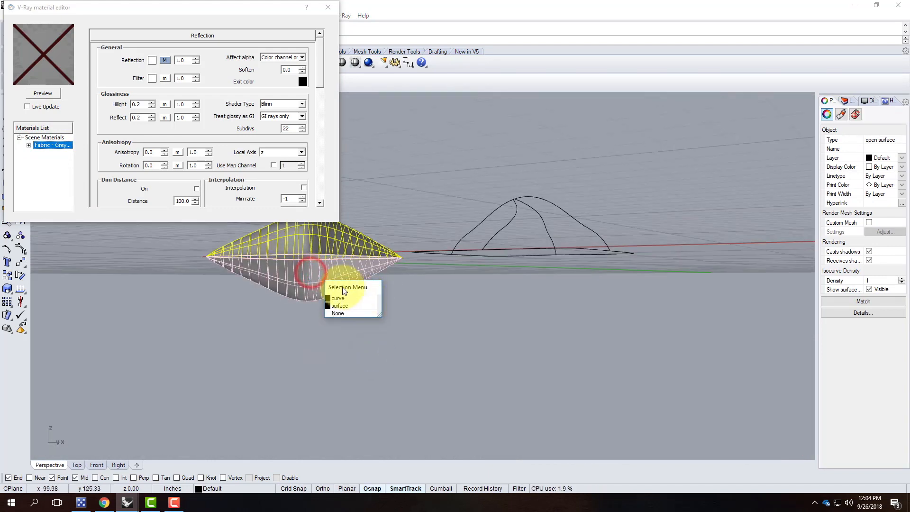
click(334, 272)
shift+click(330, 243)
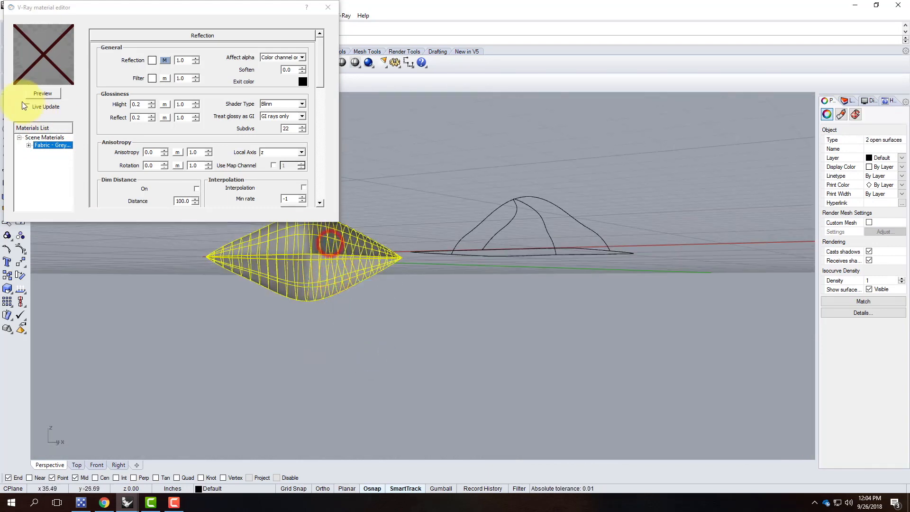
right_click(41, 144)
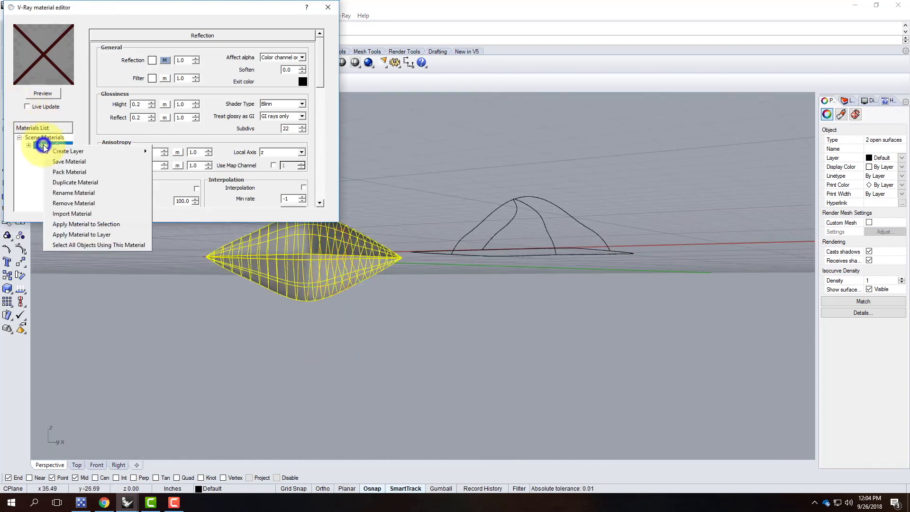
click(104, 227)
Close the material editor and switch the Perspective viewport to Rendered display.
click(330, 10)
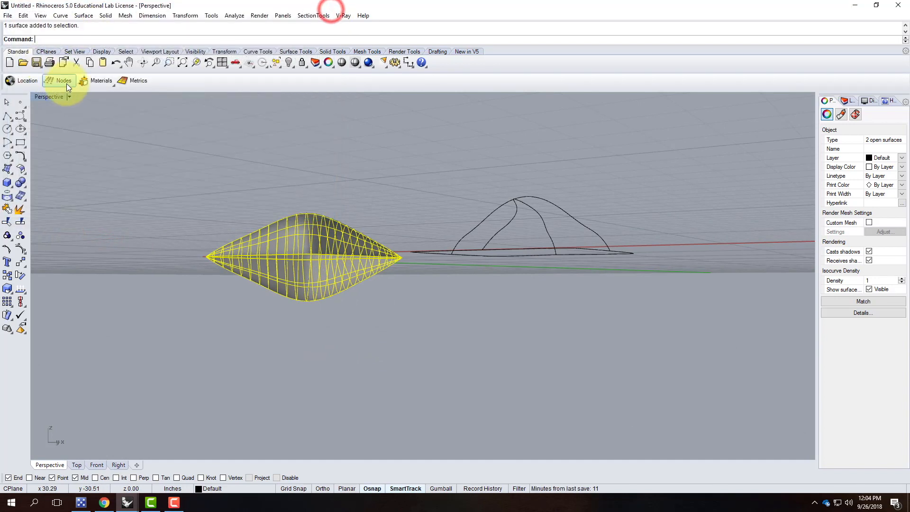
click(69, 97)
click(64, 143)
click(164, 169)
right_drag(140, 157, 197, 221)
Run a V-Ray render of the striped pillow, close the result, and orbit around the pillow.
scroll(196, 222, down, 4)
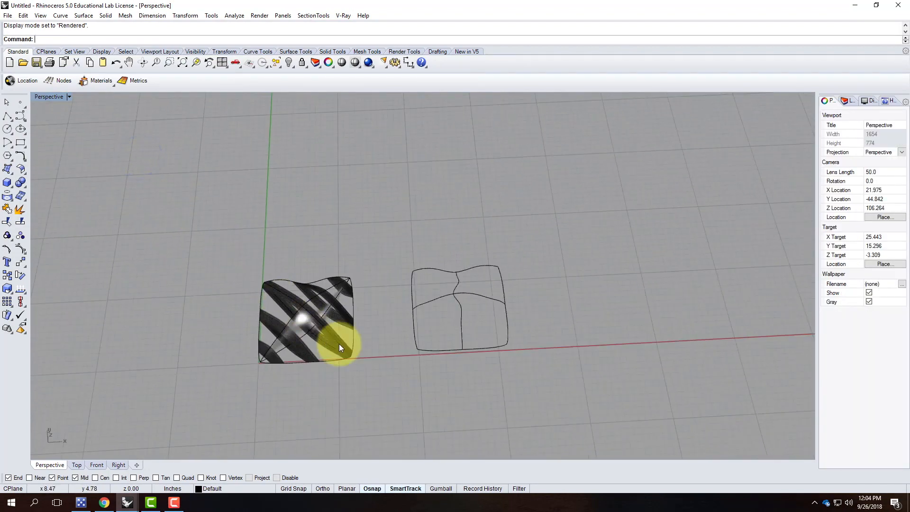
scroll(332, 334, up, 8)
right_drag(329, 324, 314, 264)
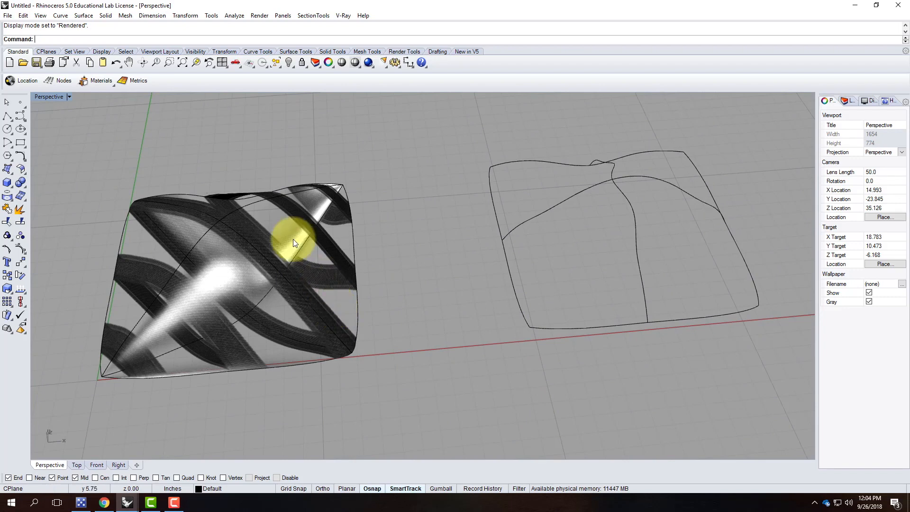
click(368, 63)
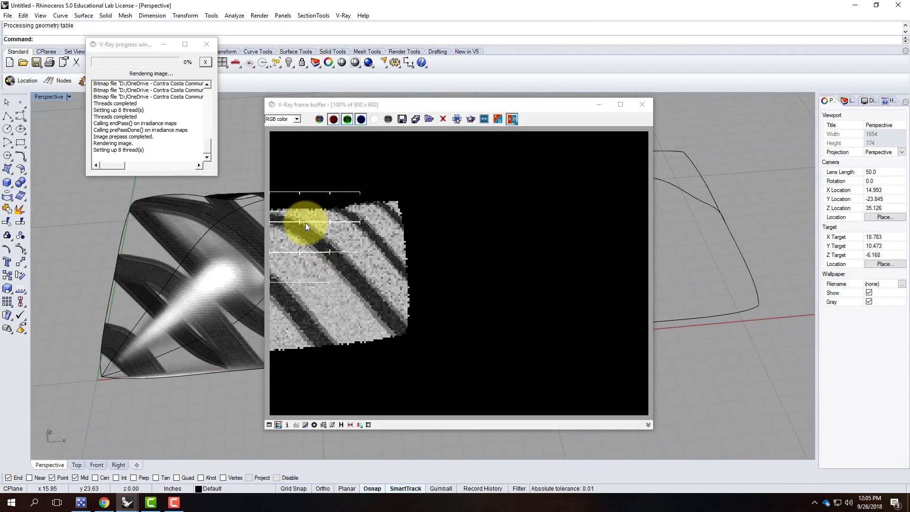
click(642, 105)
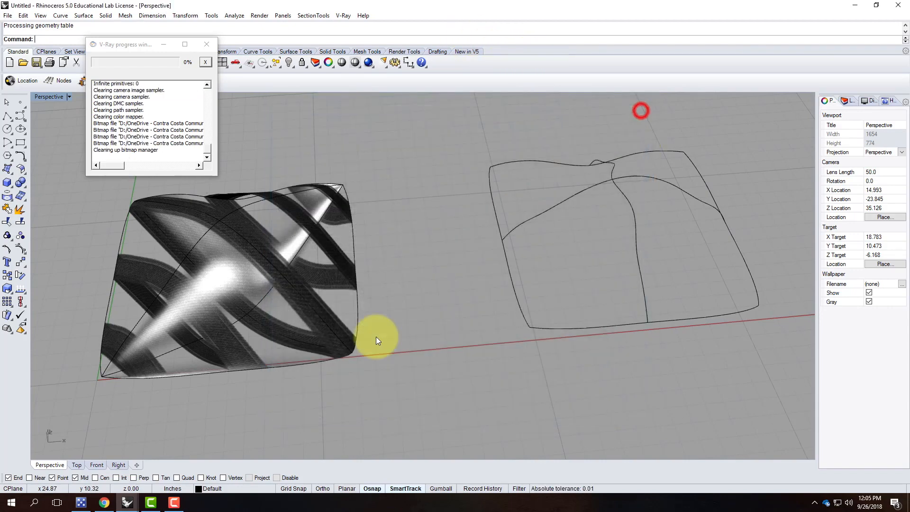
right_drag(295, 300, 381, 312)
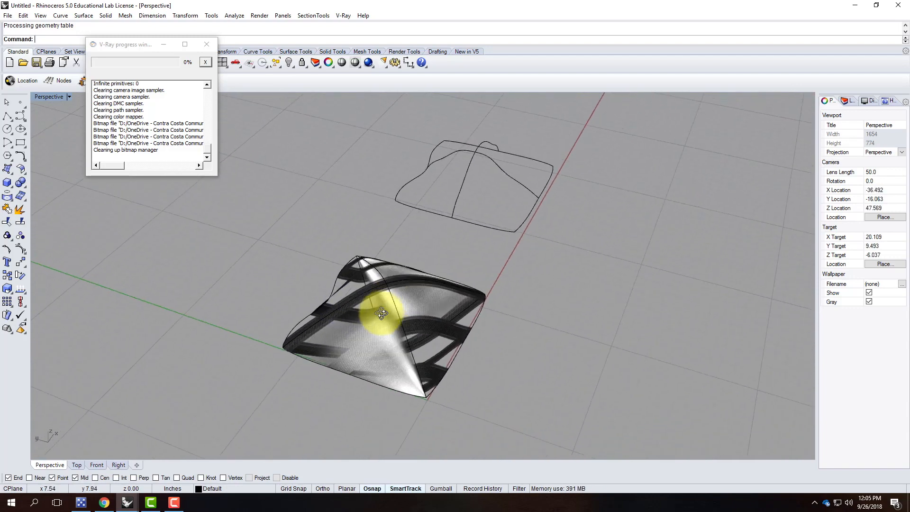
Apply surface texture mapping to the pillow's textured surface.
click(419, 298)
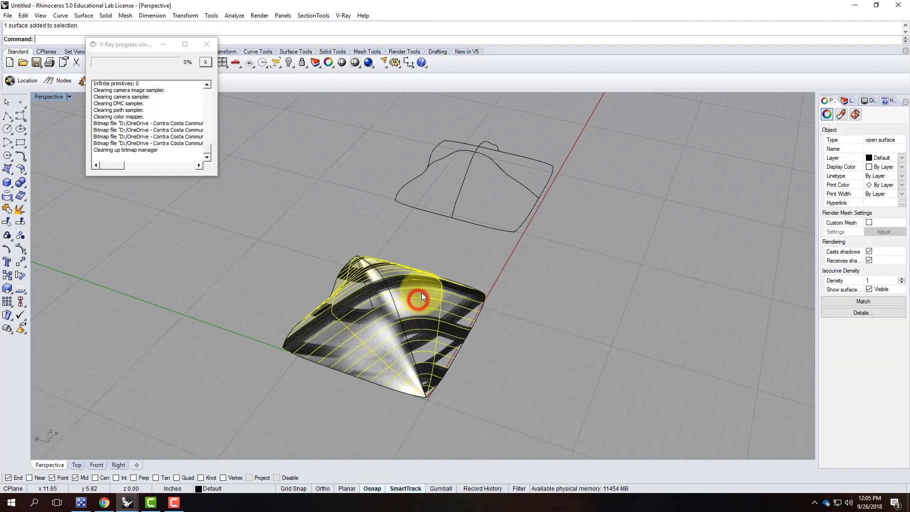
click(855, 116)
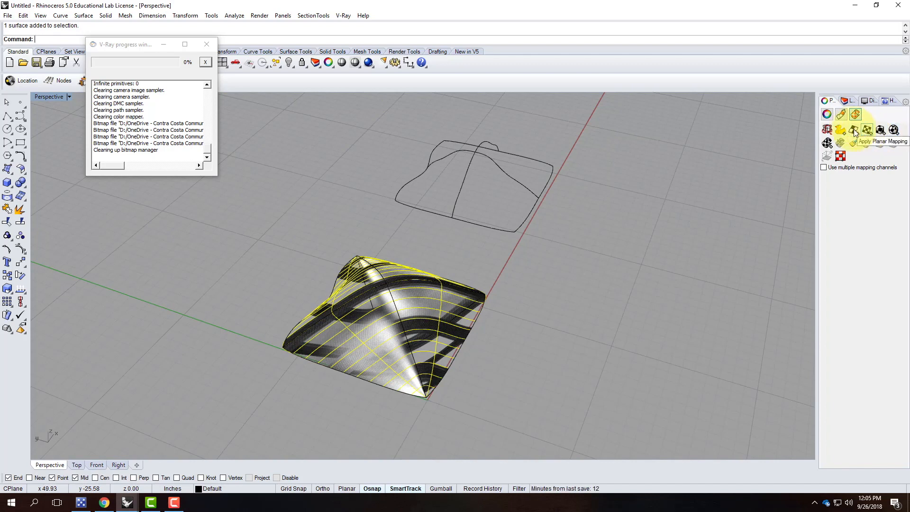
click(853, 132)
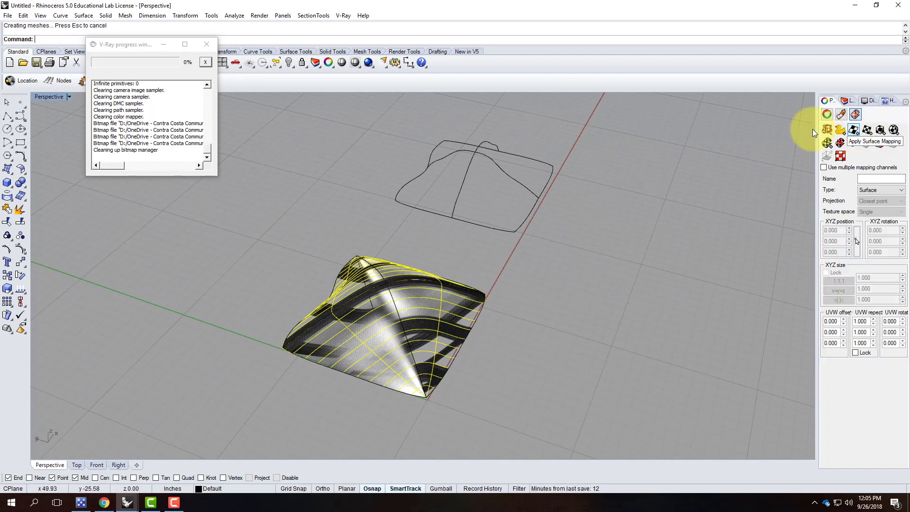
click(427, 331)
right_drag(495, 323, 666, 274)
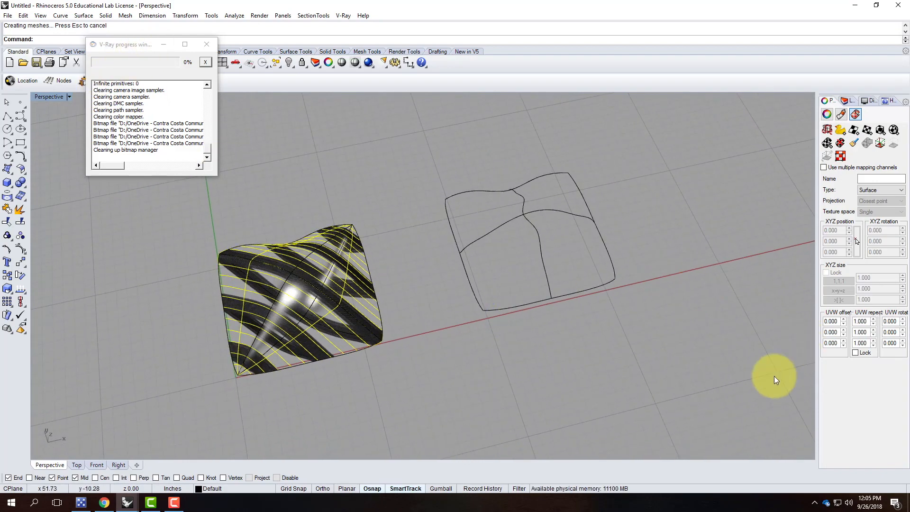
Lock the UVW repeat values and set them all to 2.5.
click(855, 352)
double_click(862, 322)
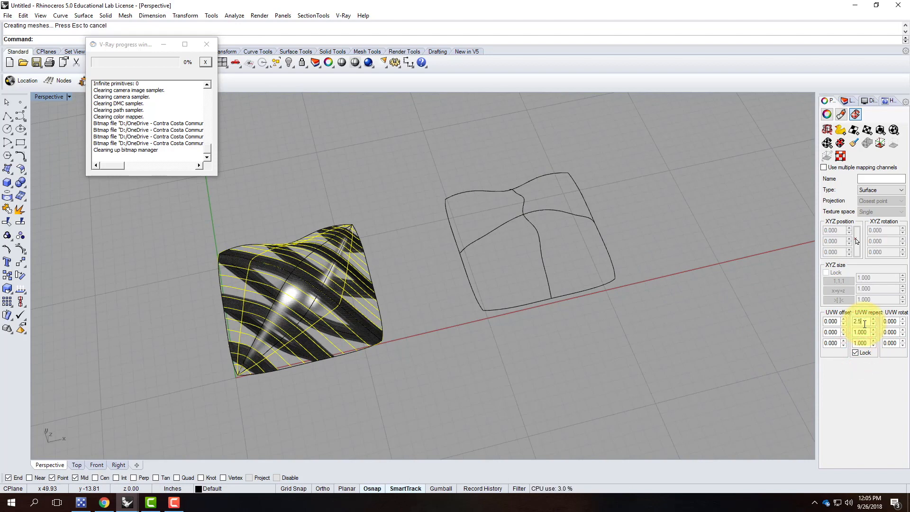
key(Tab)
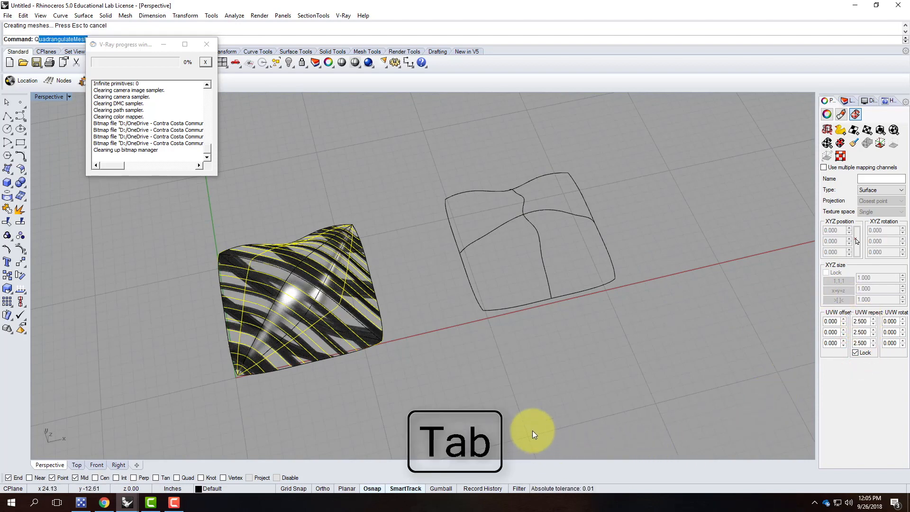
click(407, 280)
scroll(407, 280, up, 7)
right_drag(422, 302, 450, 259)
right_drag(357, 370, 344, 278)
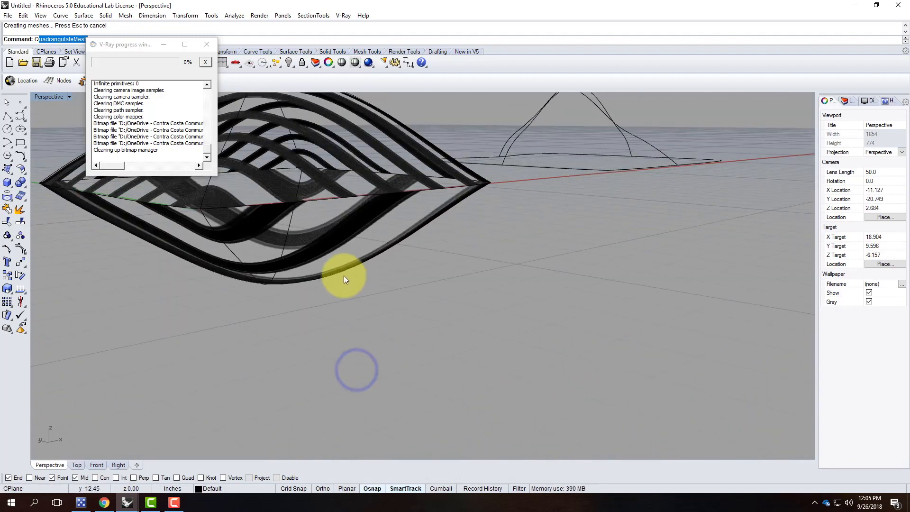
Match the other pillow surface's mapping to the already-mapped 2.5-repeat surface.
click(337, 236)
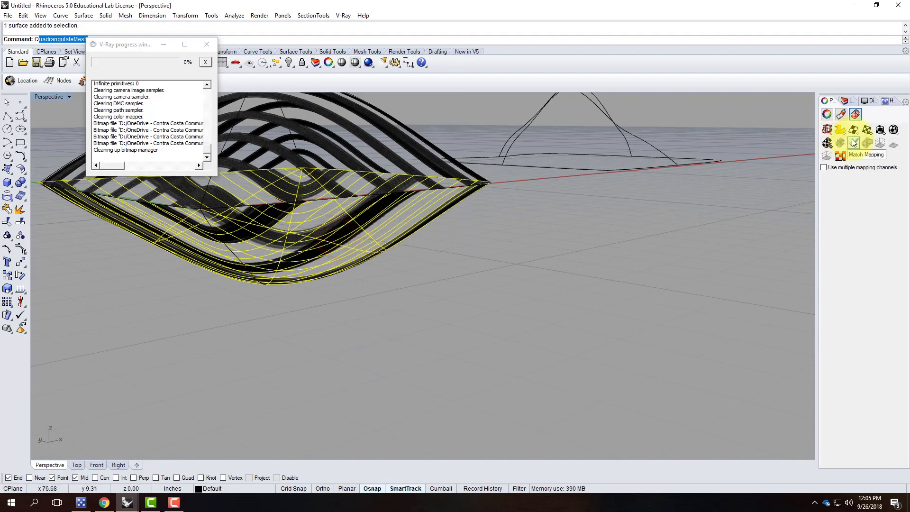
click(855, 142)
click(387, 127)
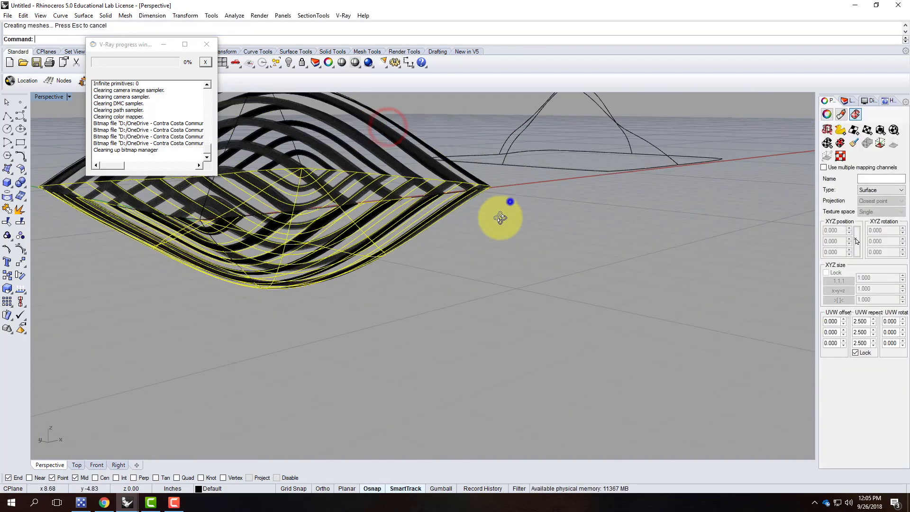
right_drag(500, 218, 465, 252)
click(464, 252)
right_drag(471, 290, 442, 311)
Rotate the whole pillow upright with Rotate3D, starting the axis at 0,0.
drag(269, 178, 474, 395)
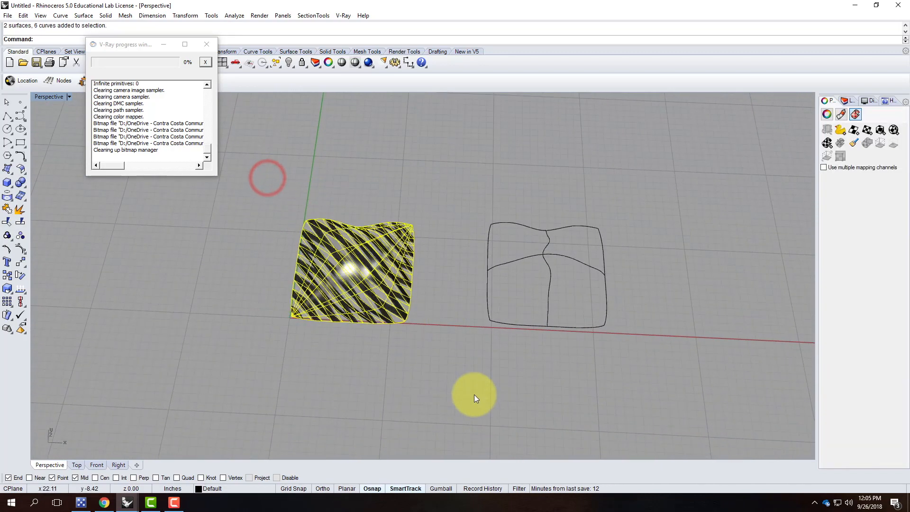
key(Return)
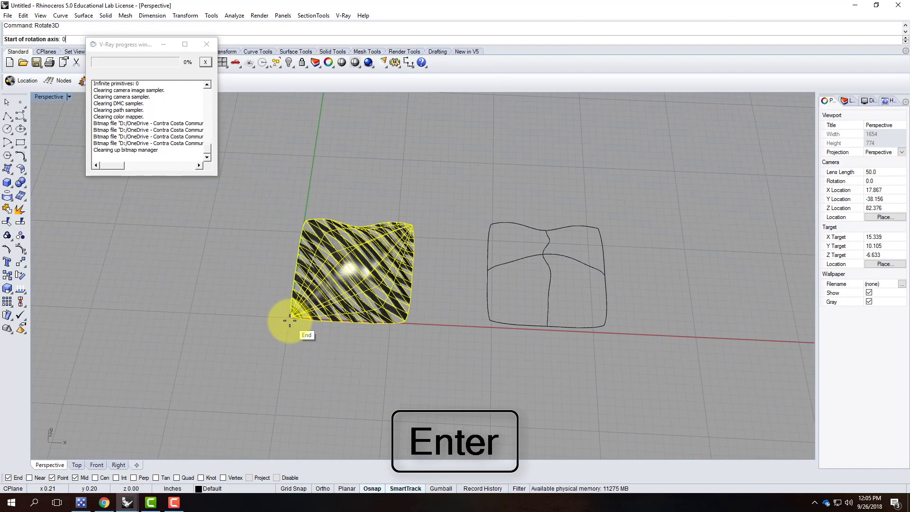
text(0,0)
key(Return)
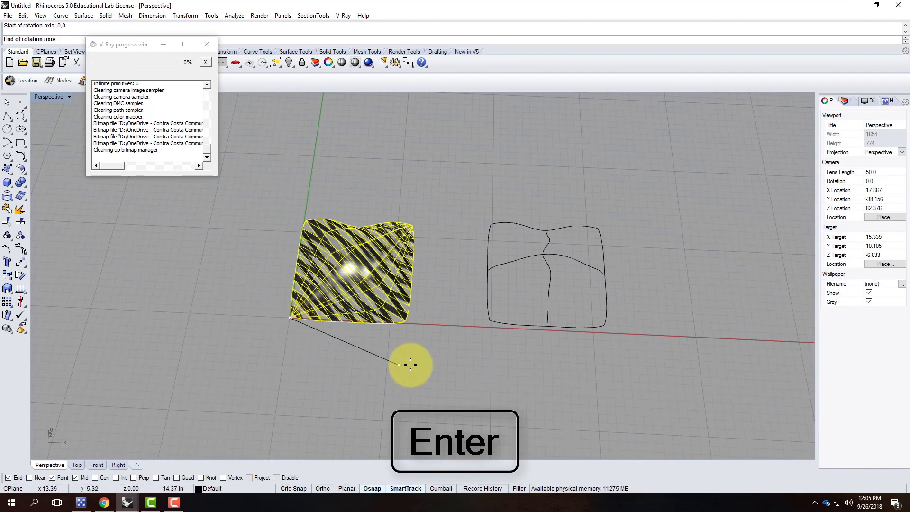
click(522, 348)
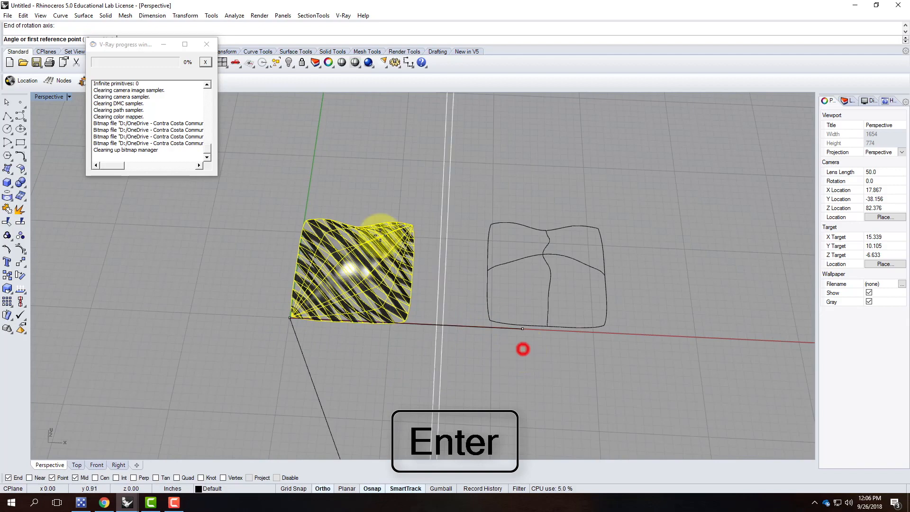
click(303, 196)
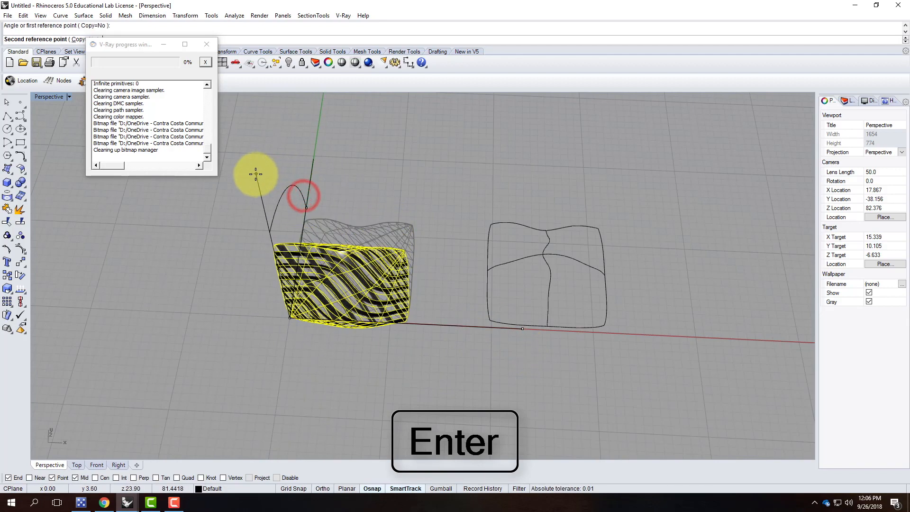
right_drag(252, 191, 432, 213)
click(432, 213)
key(Escape)
right_drag(626, 334, 370, 183)
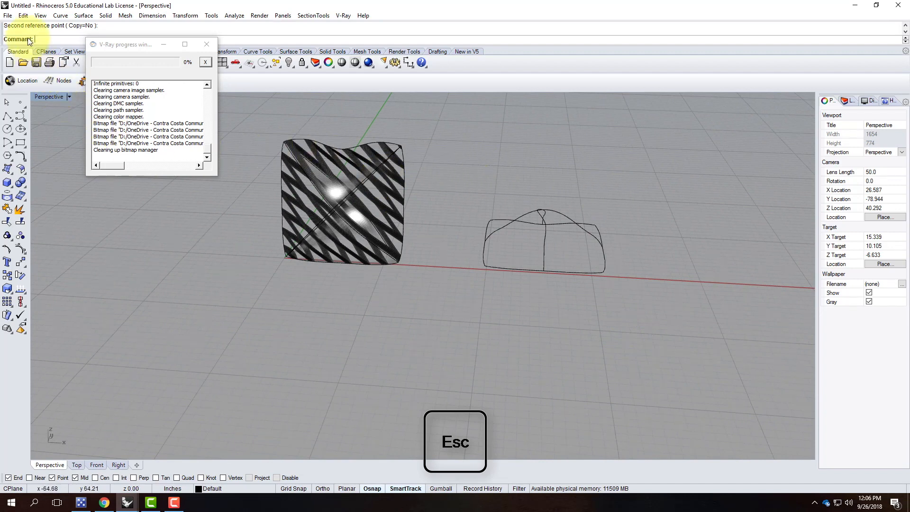
click(8, 15)
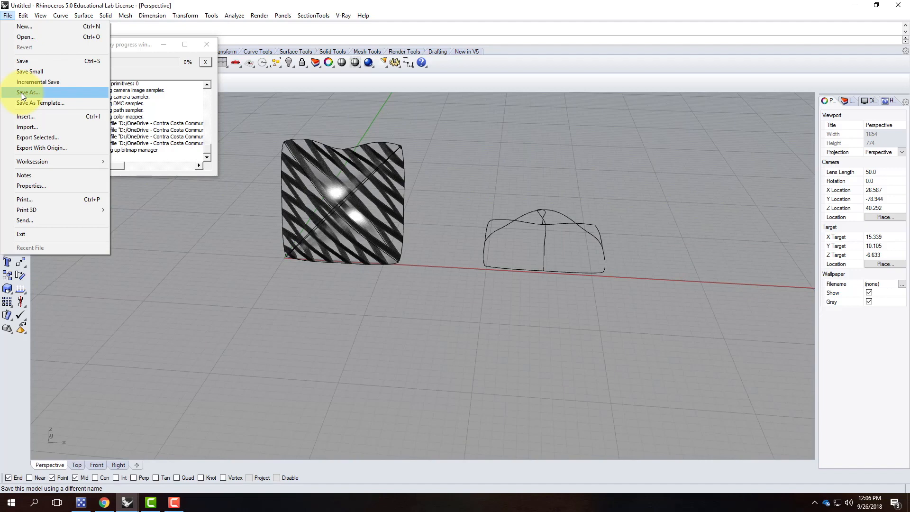
Save the model as ThrowPillow in OneDrive > Live Demonstrations > A136 Exercises > Ex209 - Organic Shapes.
click(28, 61)
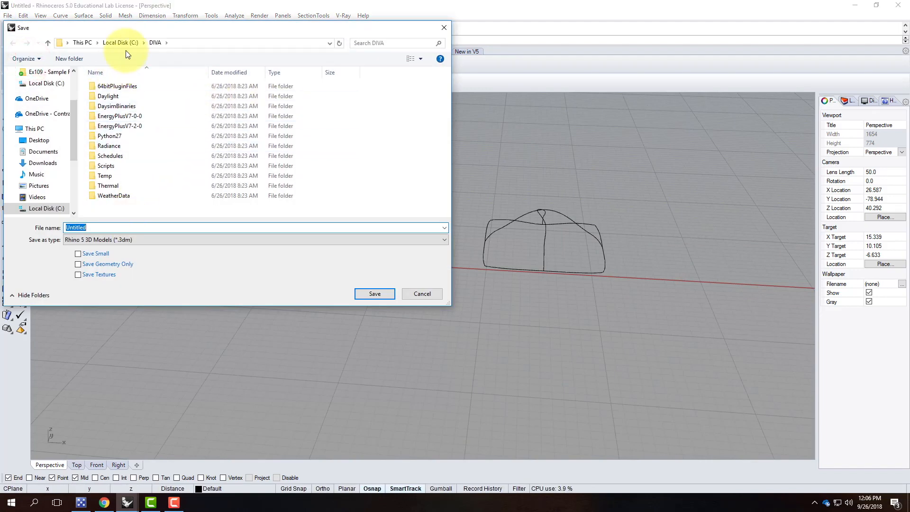
click(43, 113)
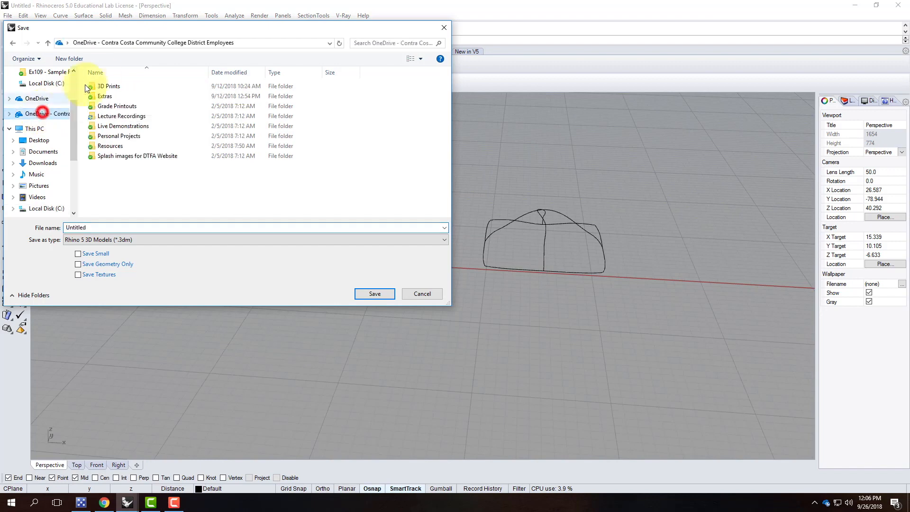
double_click(104, 126)
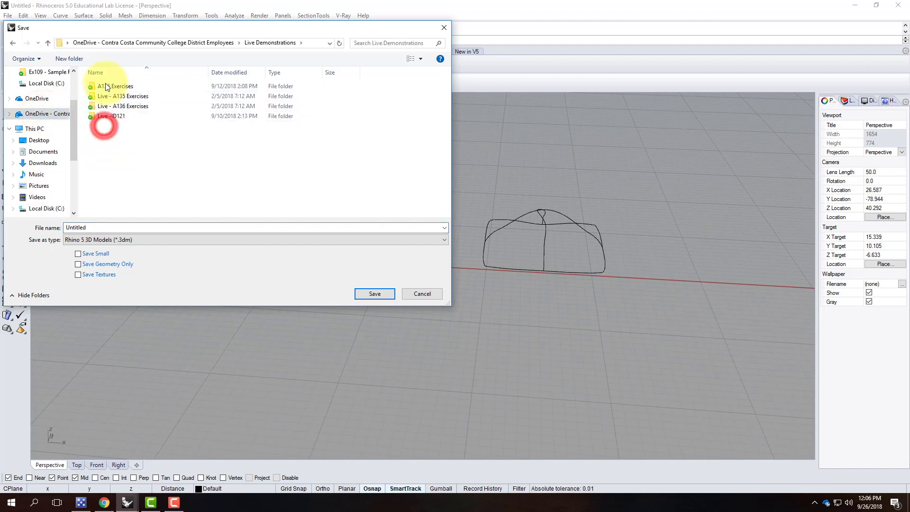
click(106, 85)
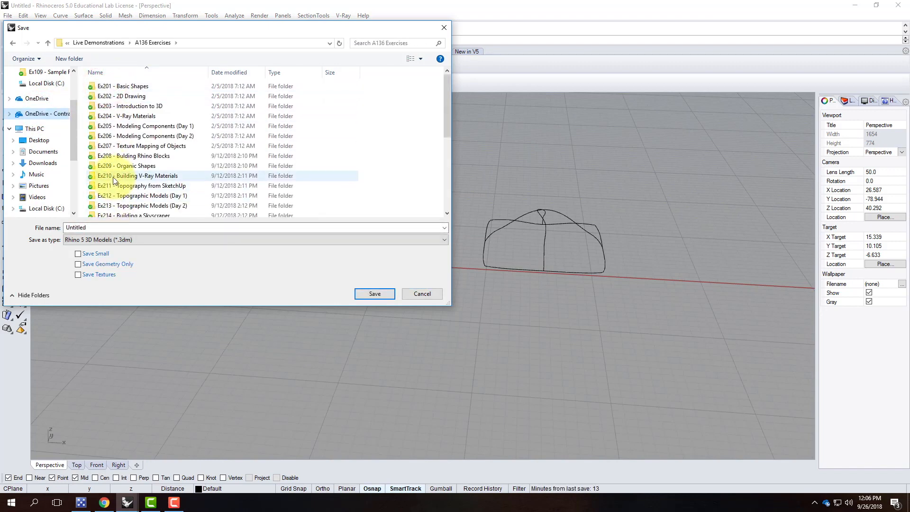
double_click(117, 169)
double_click(95, 227)
text(ThrowPi)
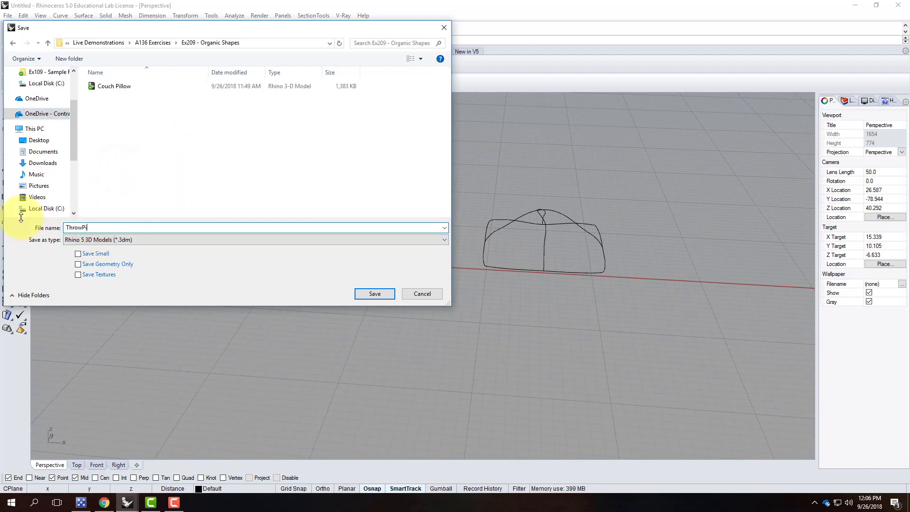
text(llow)
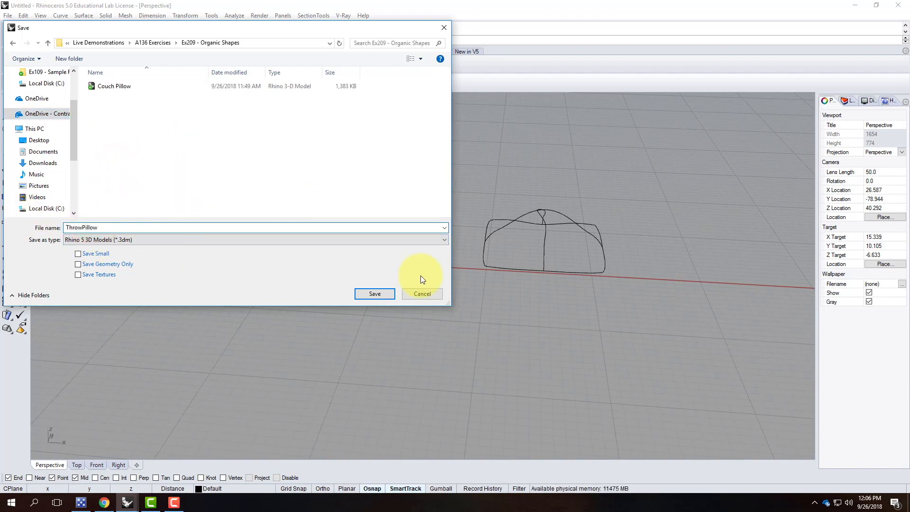
click(379, 292)
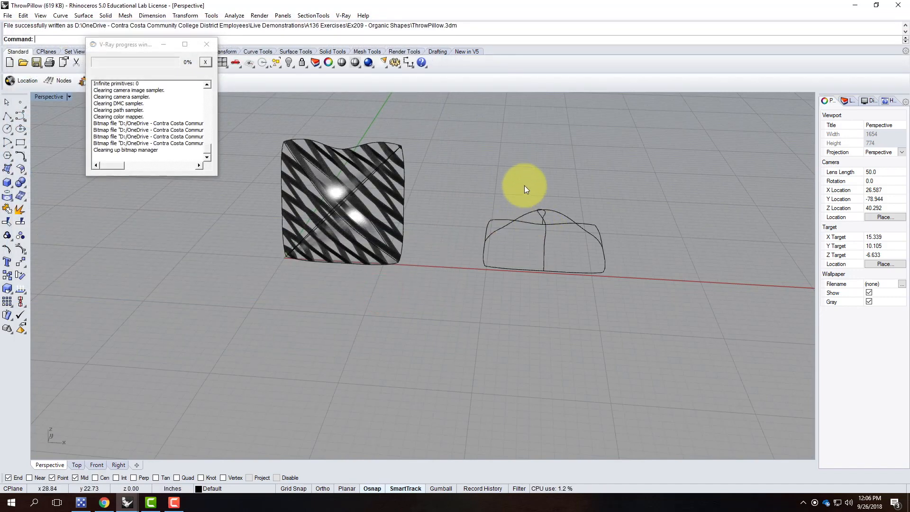
click(854, 6)
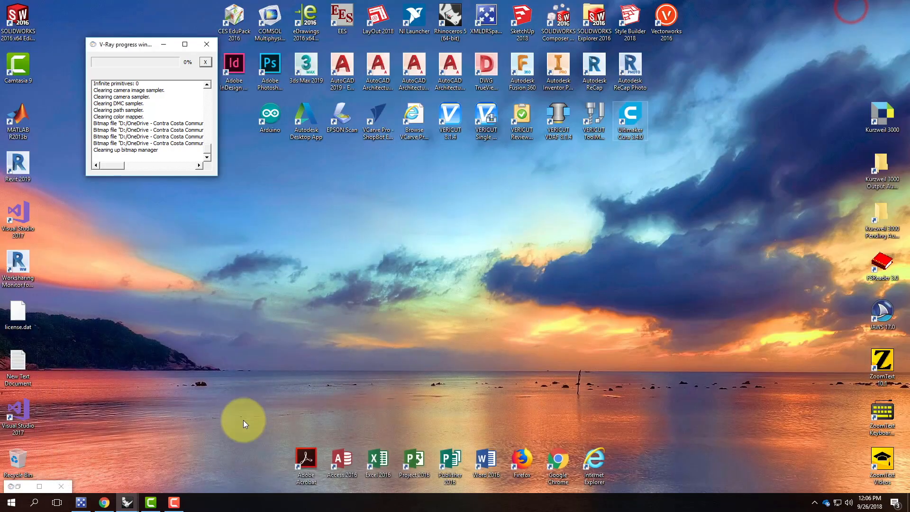
Bring the Ex208 base rendering file to the front and orbit around the couch cushion.
mouse_move(127, 501)
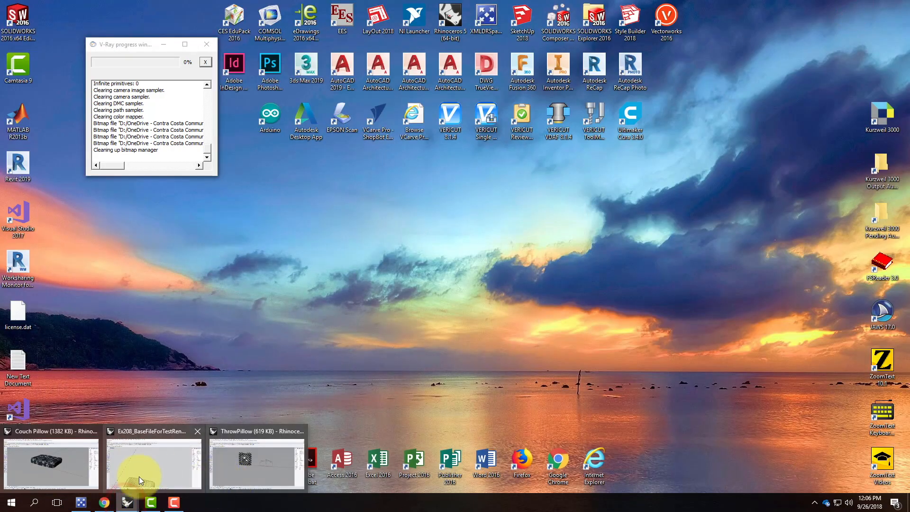
click(75, 468)
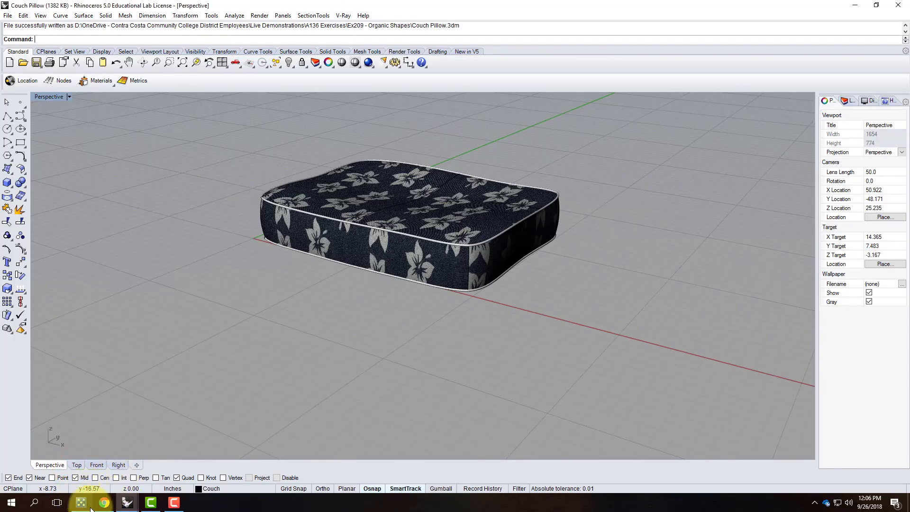
mouse_move(127, 501)
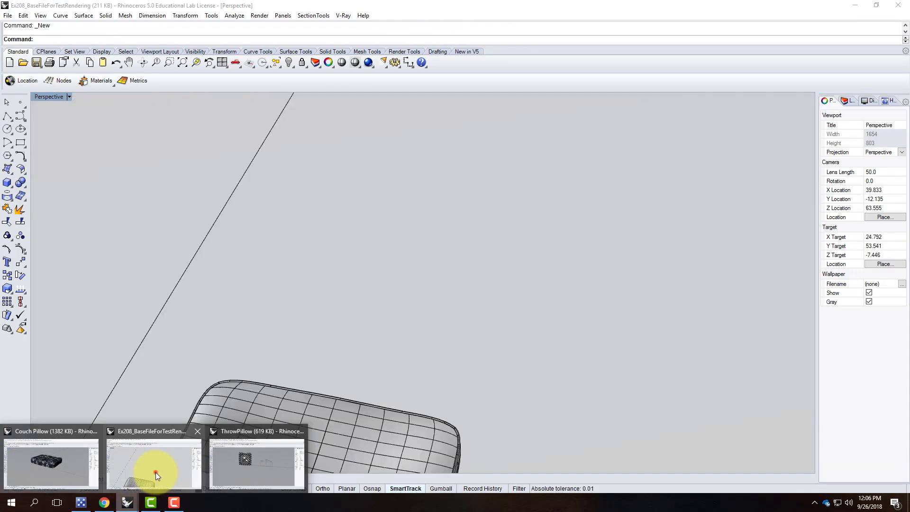
click(156, 472)
scroll(364, 267, down, 10)
right_drag(399, 302, 362, 282)
scroll(362, 282, up, 7)
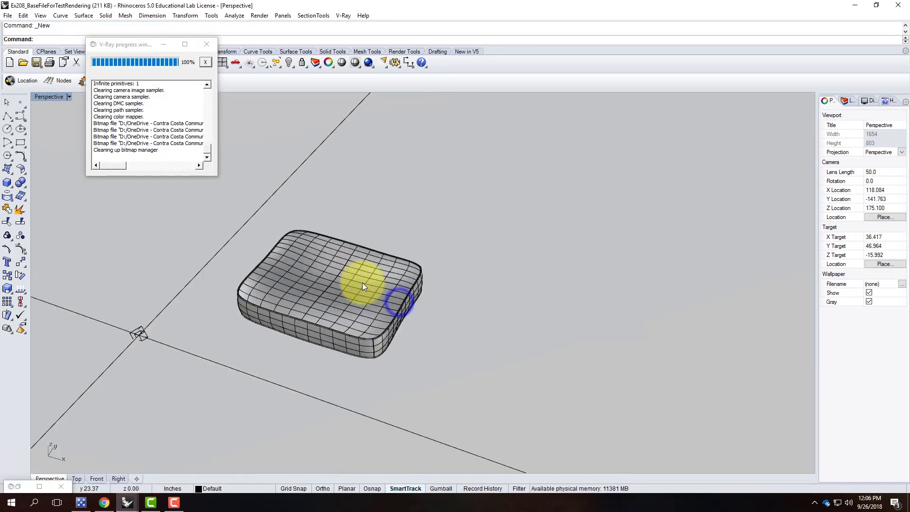
Start the Insert Block Instance command from the Blocks menu.
click(8, 16)
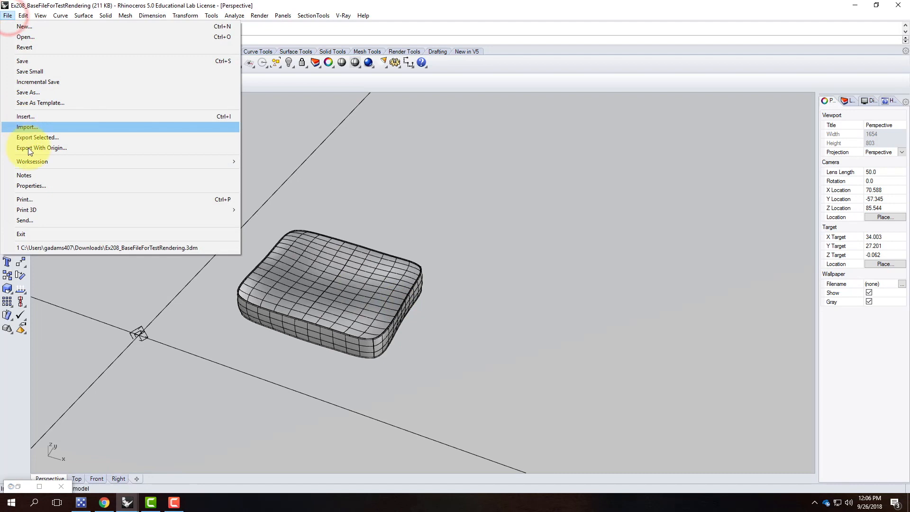
mouse_move(24, 14)
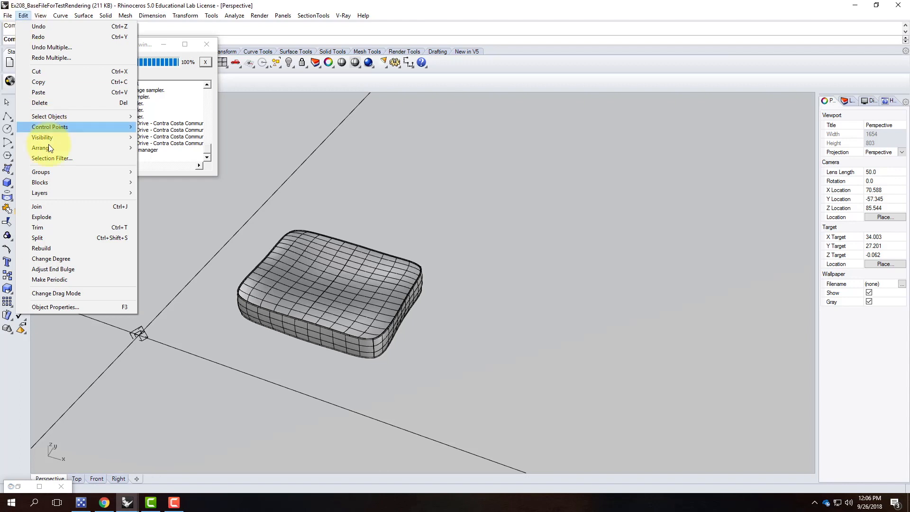
mouse_move(73, 181)
click(166, 193)
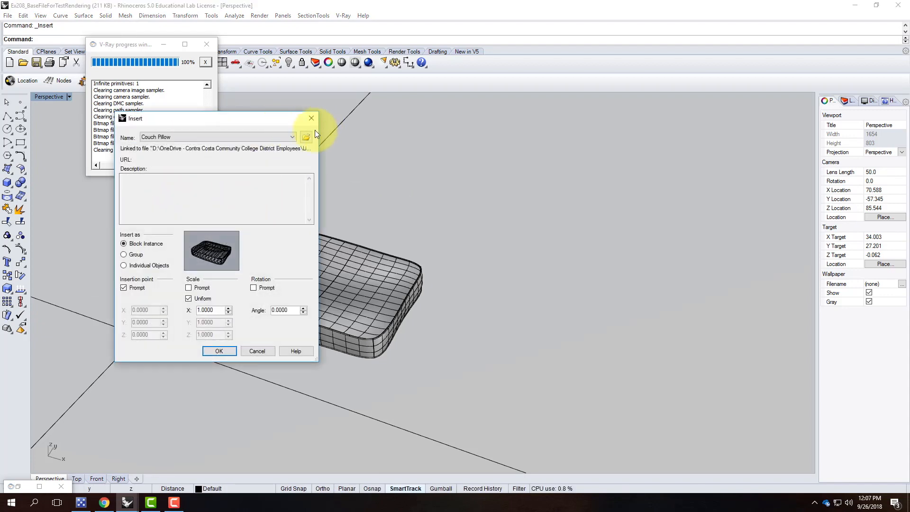
Choose ThrowPillow.3dm as the block file to insert and accept the block definition options.
click(309, 138)
click(223, 201)
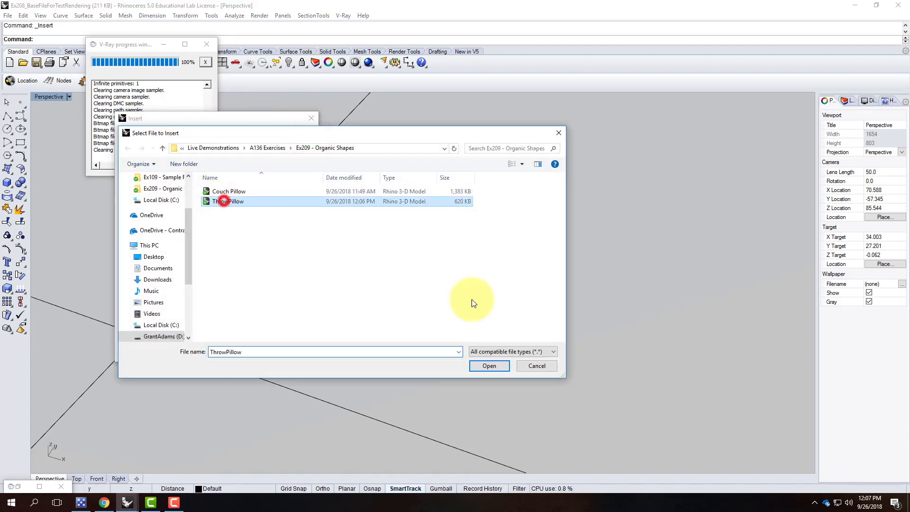
click(494, 368)
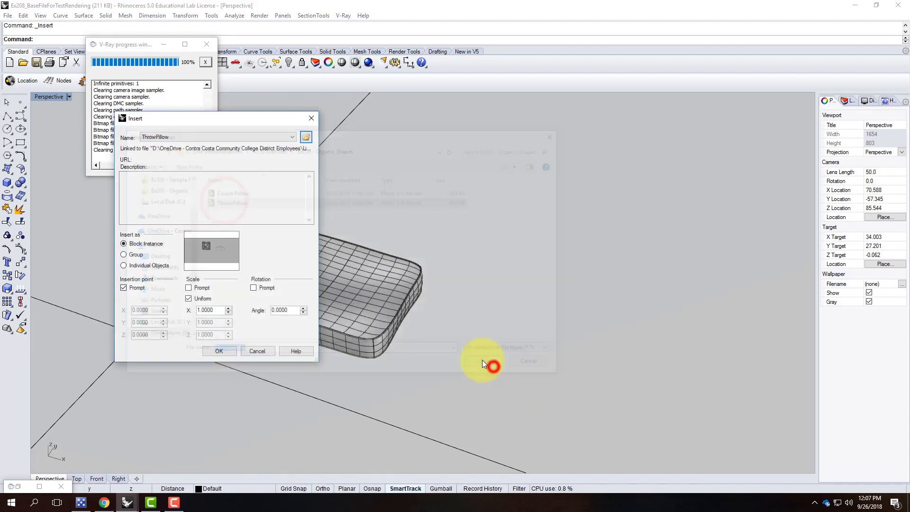
click(222, 351)
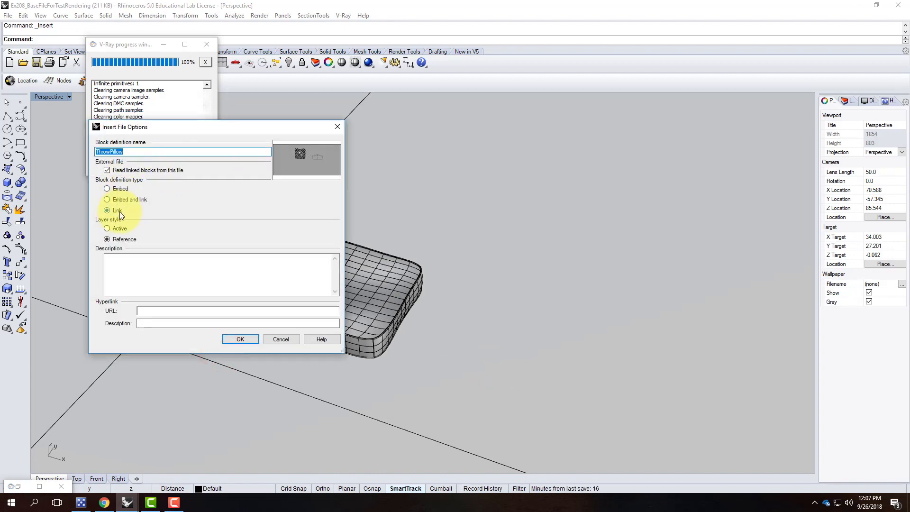
click(238, 341)
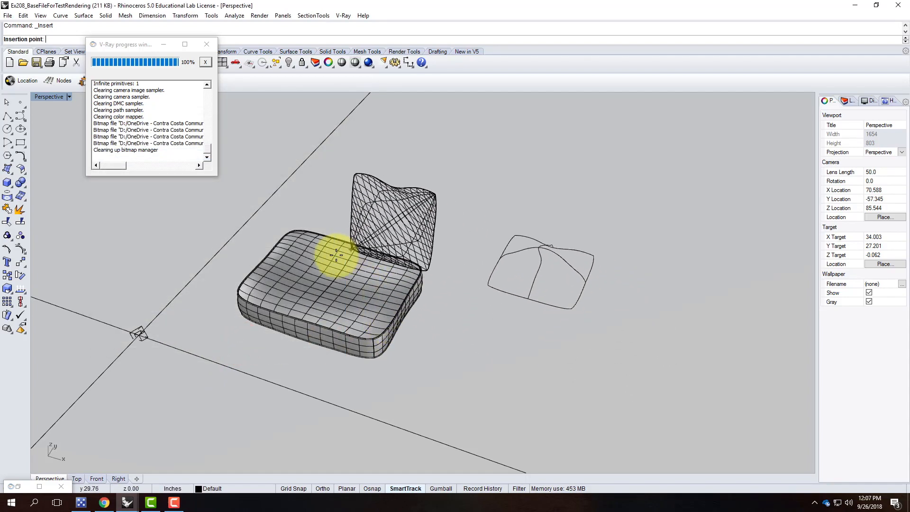
Place the ThrowPillow block beside the cushion and move it over the cushion.
click(277, 264)
right_drag(454, 297, 343, 253)
scroll(380, 246, up, 5)
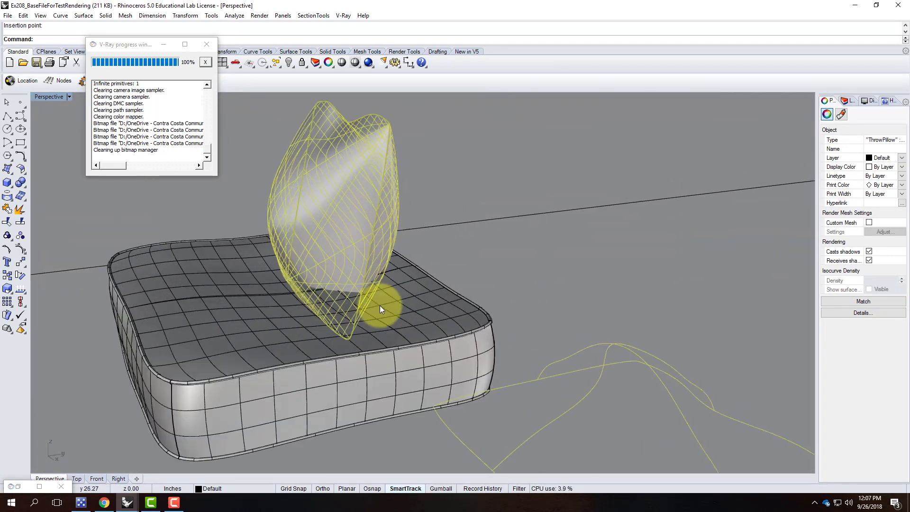
key(Return)
click(463, 333)
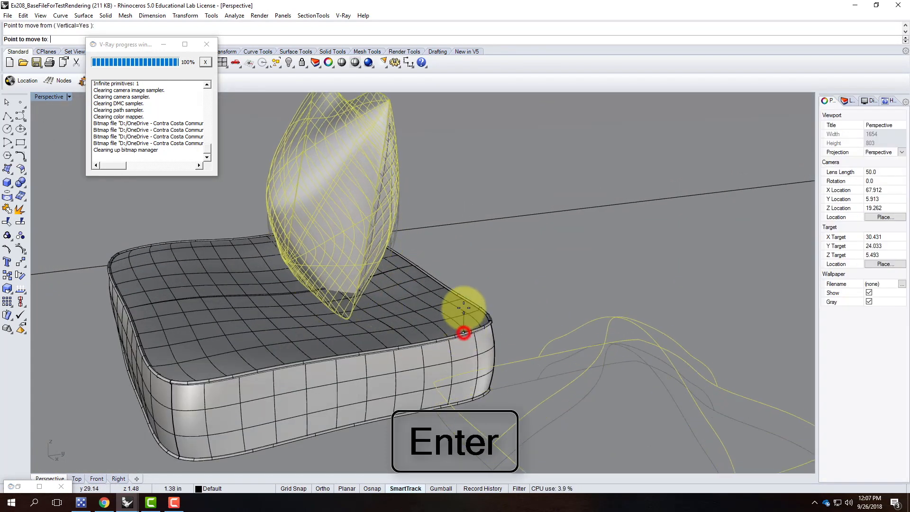
click(458, 290)
Lower the pillow vertically onto the cushion with Move.
scroll(343, 319, up, 5)
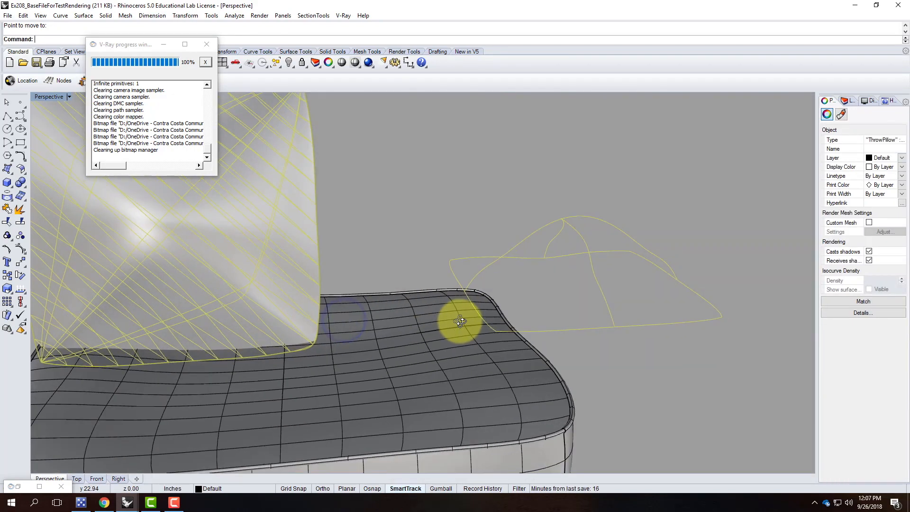
right_drag(459, 321, 463, 322)
scroll(307, 350, down, 3)
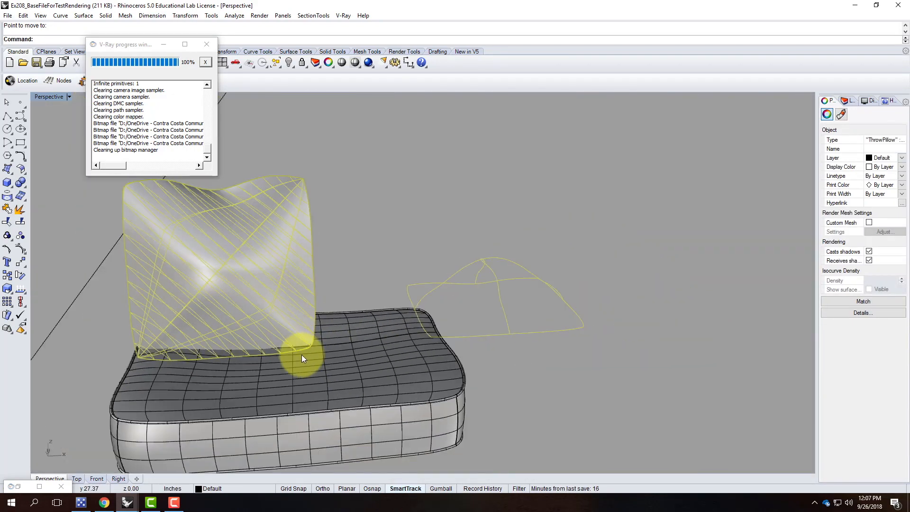
text(mp)
key(BackSpace)
text(ove)
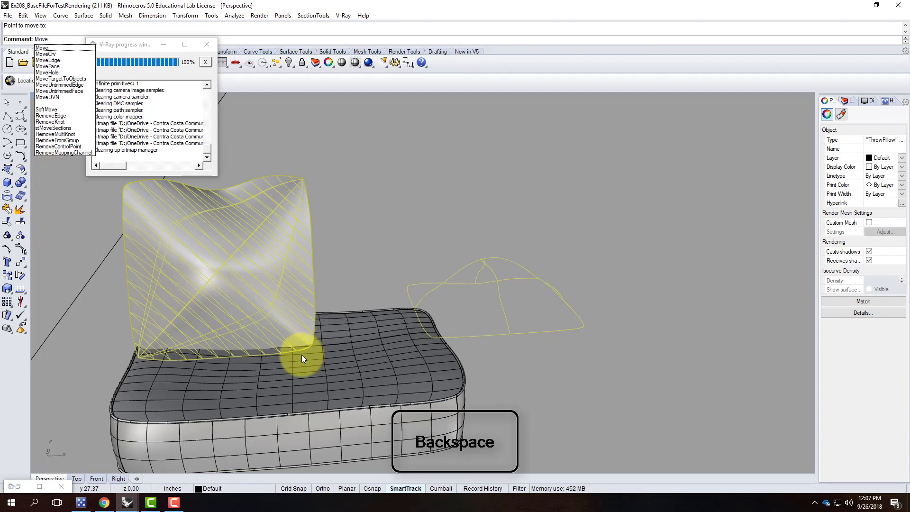
key(Return)
text(v)
key(Return)
click(346, 368)
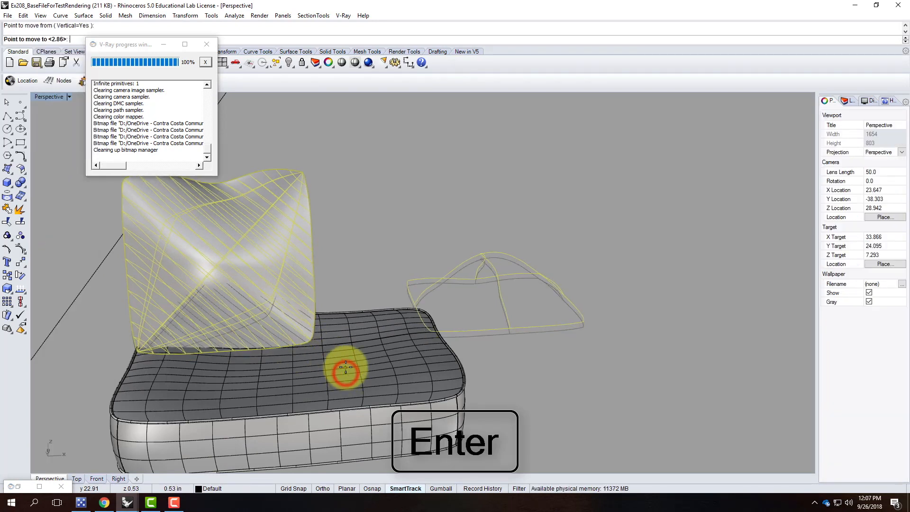
key(Return)
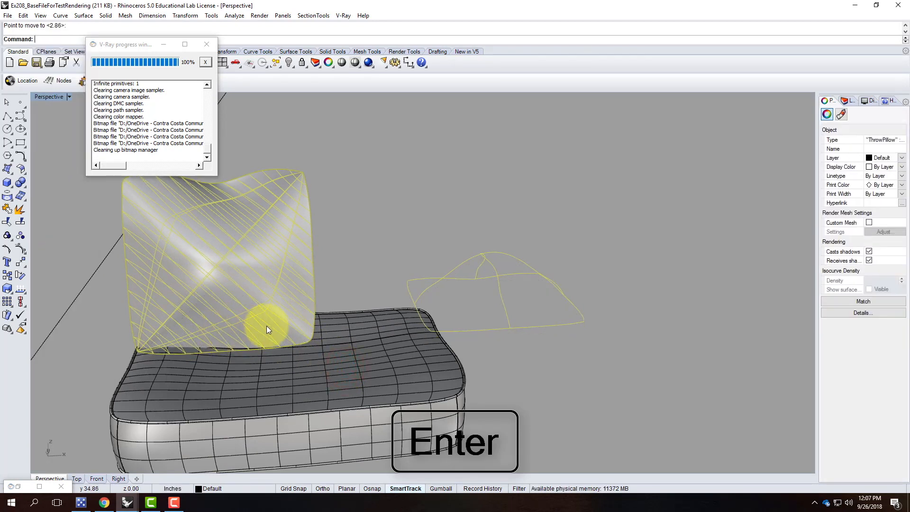
Stand the pillow upright with Rotate3D about an axis at its corner, with Osnap on.
text(Rotate3D)
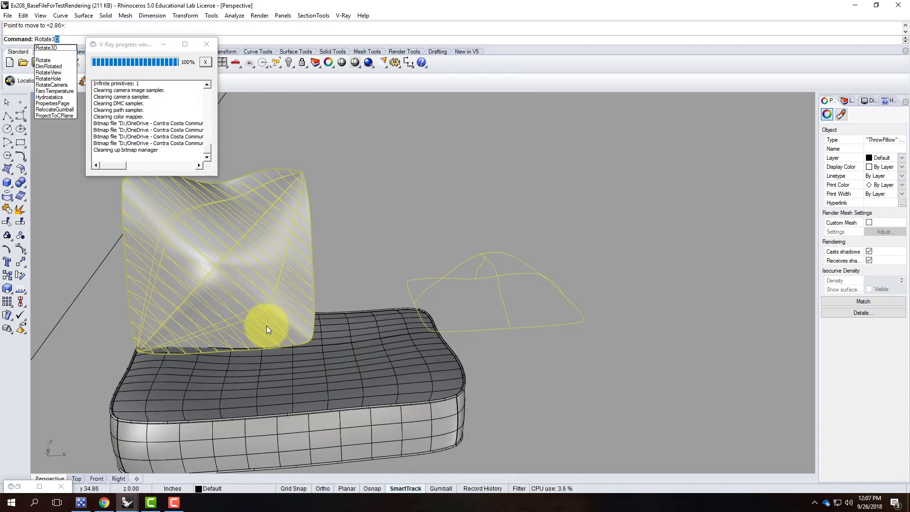
key(Return)
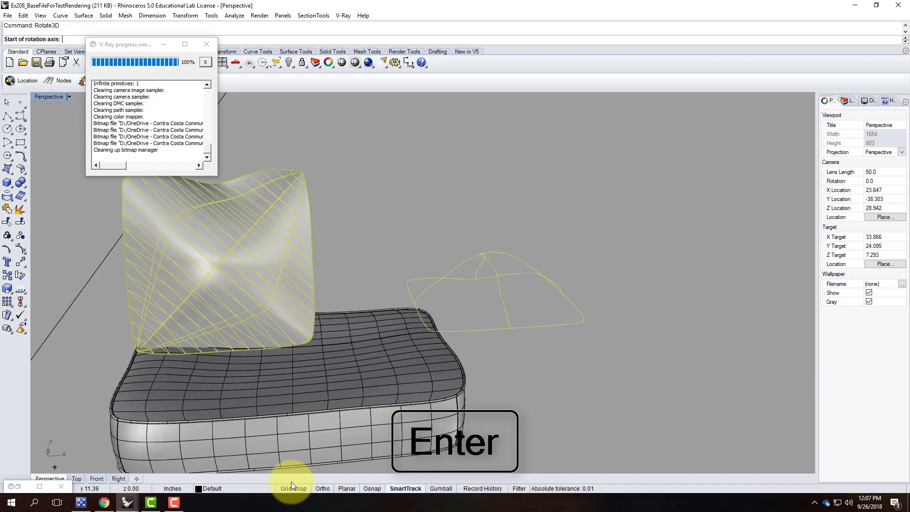
click(376, 488)
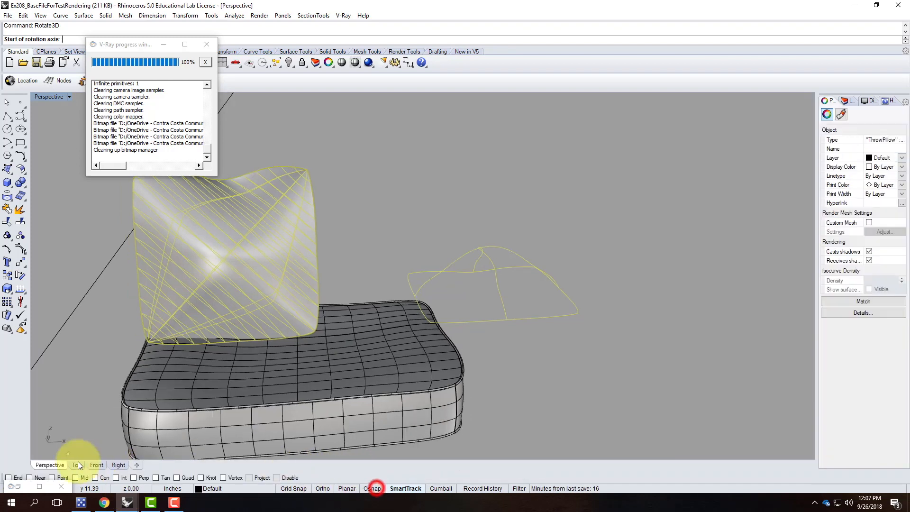
click(317, 333)
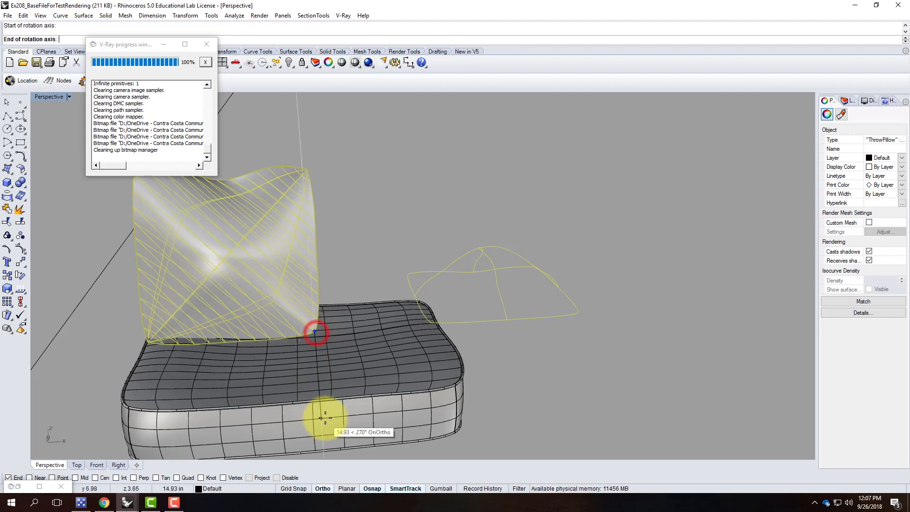
click(322, 423)
key(F8)
click(116, 339)
key(F8)
click(117, 333)
key(Escape)
right_drag(545, 342, 337, 237)
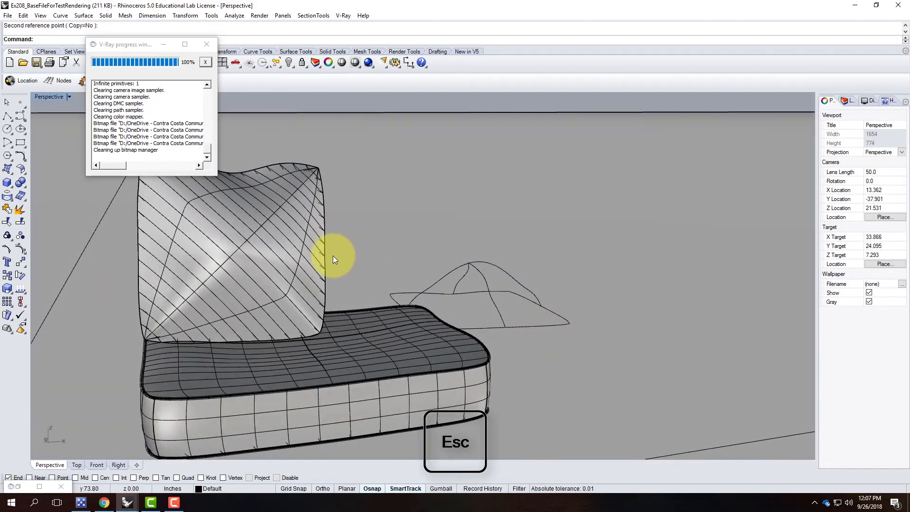
Rotate the pillow about its bottom corner so it tilts back at an angle.
click(180, 317)
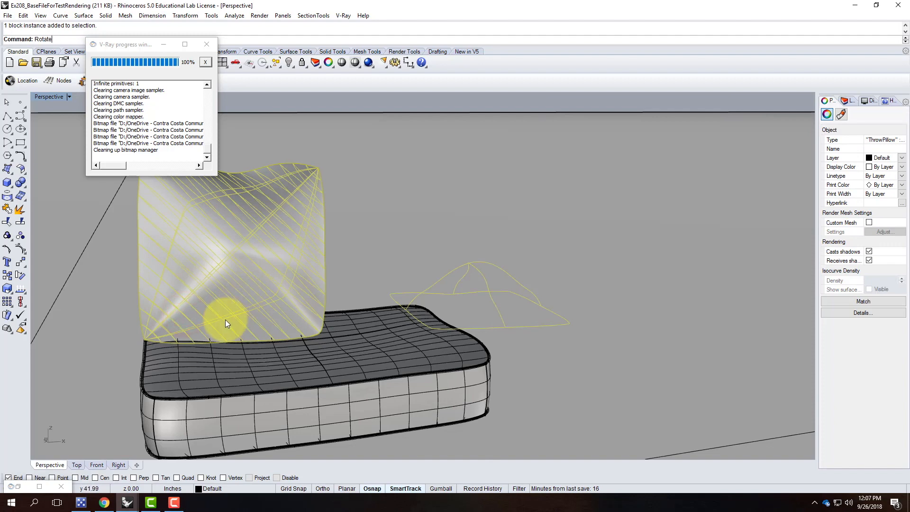
key(Return)
click(142, 339)
click(657, 326)
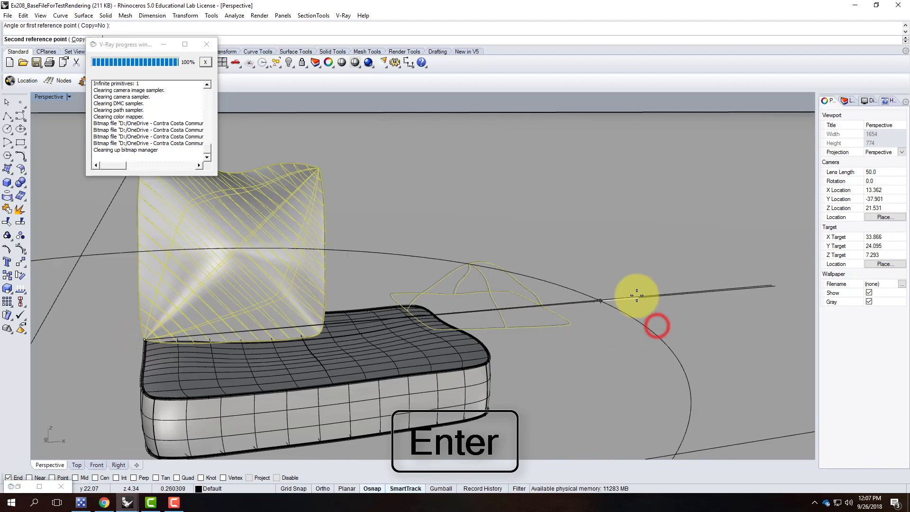
click(635, 281)
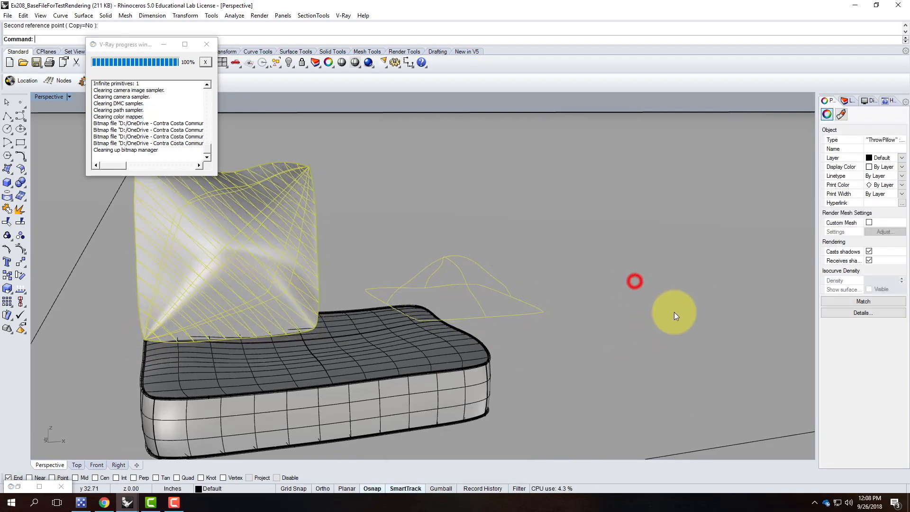
key(Escape)
Orbit and zoom around the cushion to inspect the leaning pillow.
right_drag(688, 368, 623, 360)
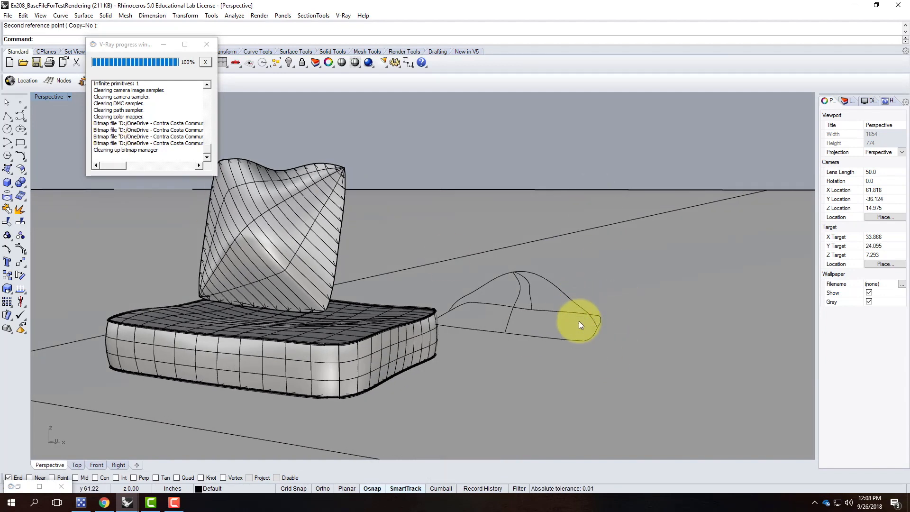
scroll(578, 311, down, 4)
scroll(307, 203, up, 3)
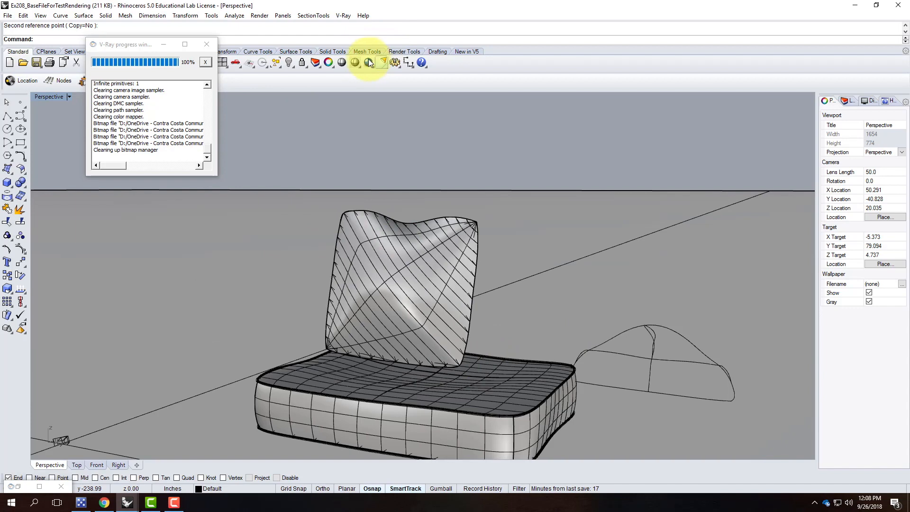
scroll(263, 197, down, 5)
scroll(328, 260, up, 4)
scroll(303, 198, up, 4)
right_drag(313, 193, 309, 219)
scroll(310, 194, down, 3)
scroll(299, 282, up, 3)
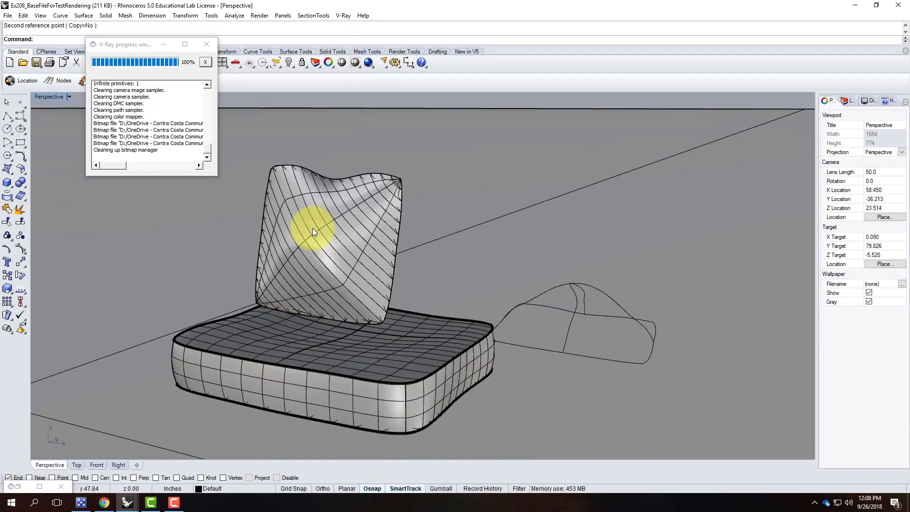
Render the striped pillow leaning on the dark cushion in V-Ray and view it full screen.
click(365, 66)
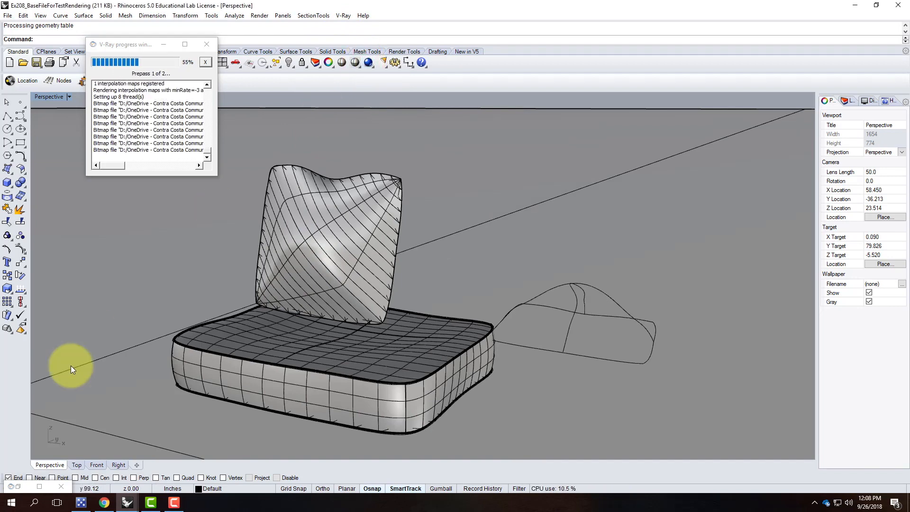
click(40, 486)
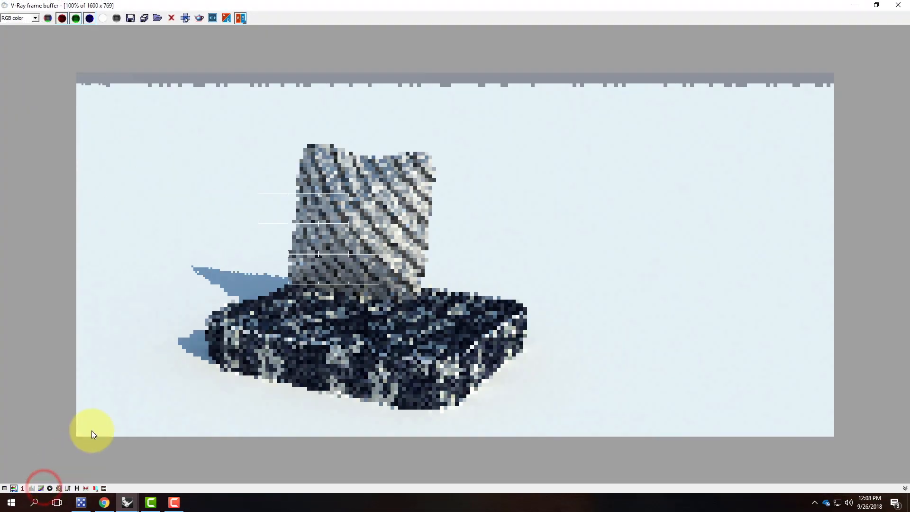
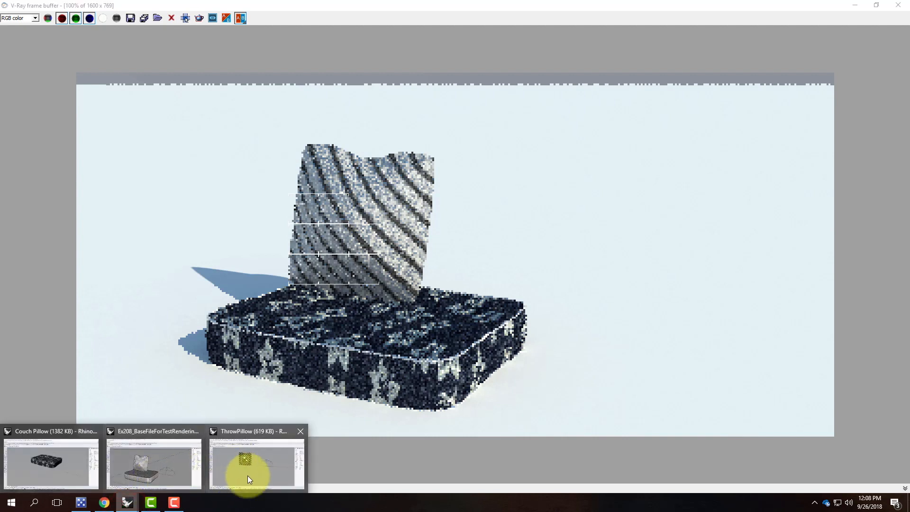
Minimize the V-Ray render window, the render-progress model window and the Couch Pillow model window.
click(858, 7)
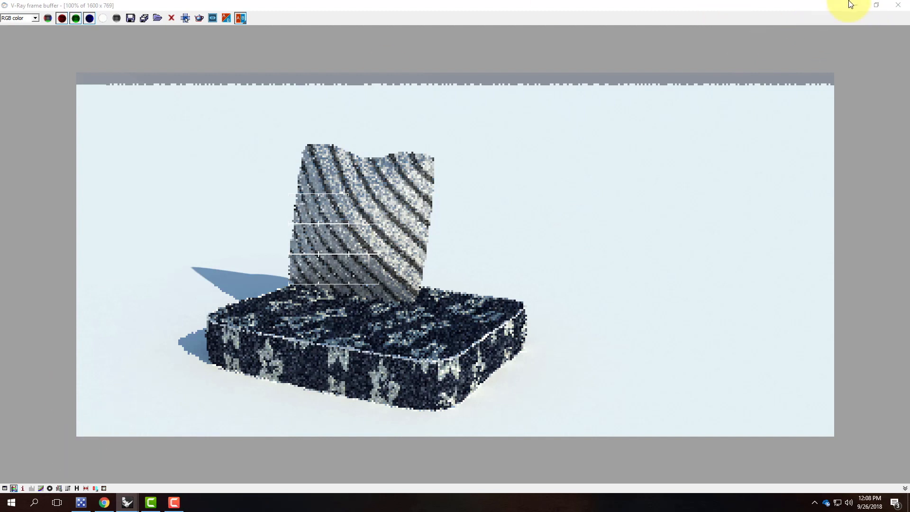
click(857, 9)
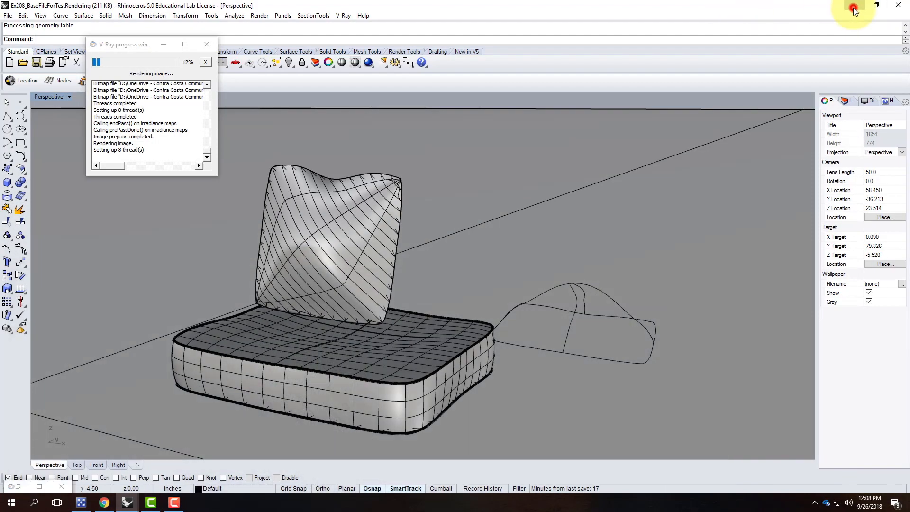
click(854, 7)
click(854, 6)
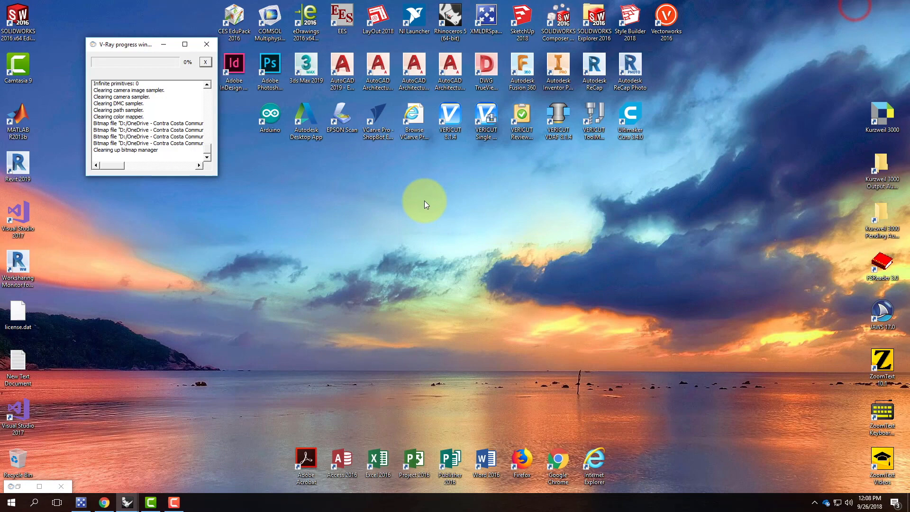
Start Rhinoceros 5 from the Large Objects - Inches template, answer No to All on the V-Ray warning, and maximize it.
double_click(453, 14)
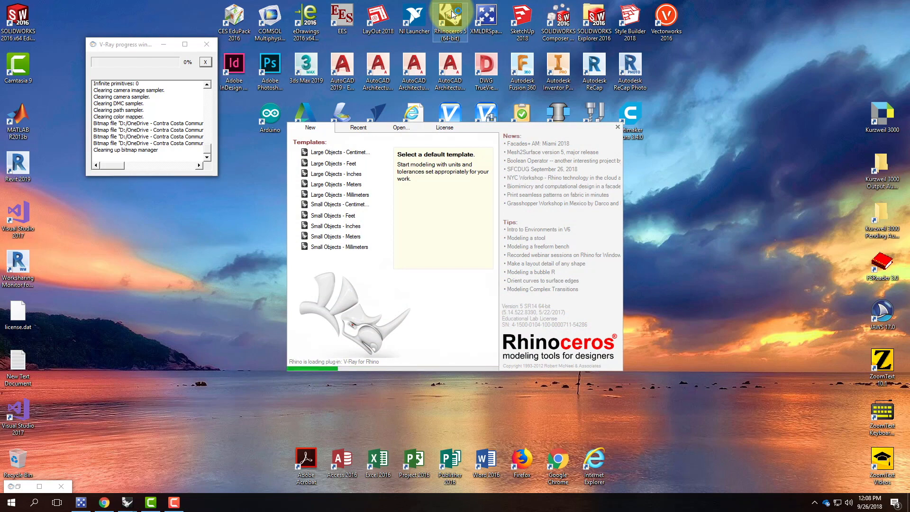
click(337, 174)
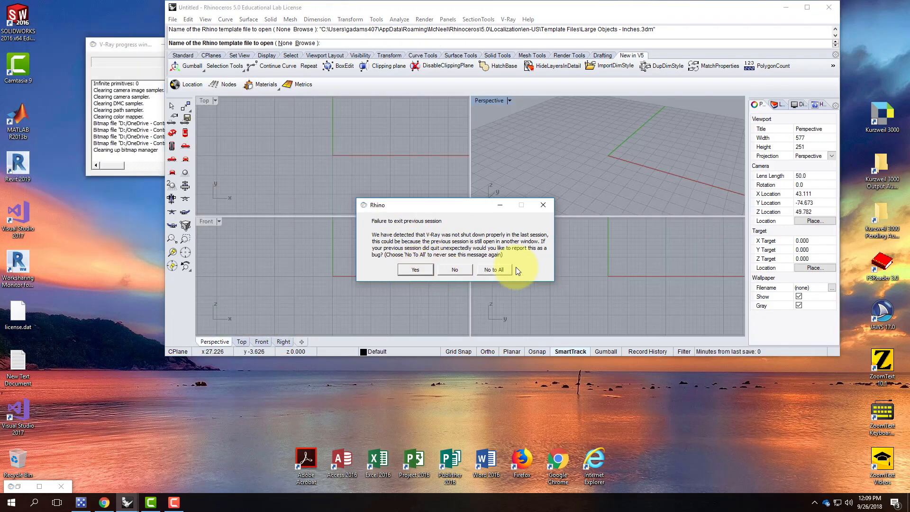
click(485, 271)
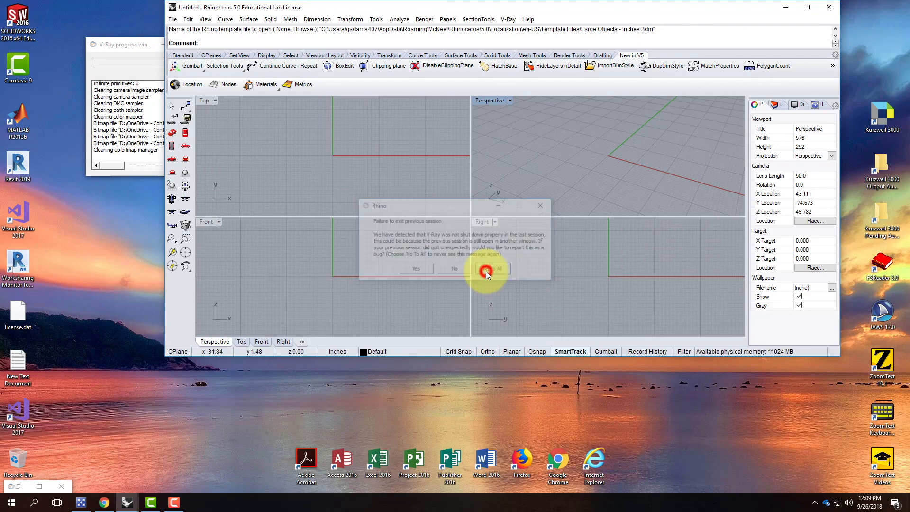
click(808, 8)
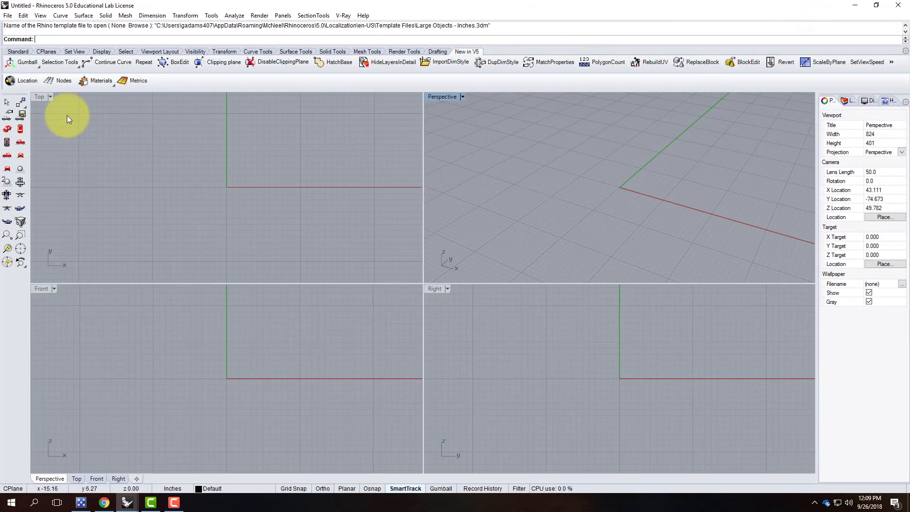
Show the Standard toolbar, then maximize and orbit the Perspective viewport.
click(24, 53)
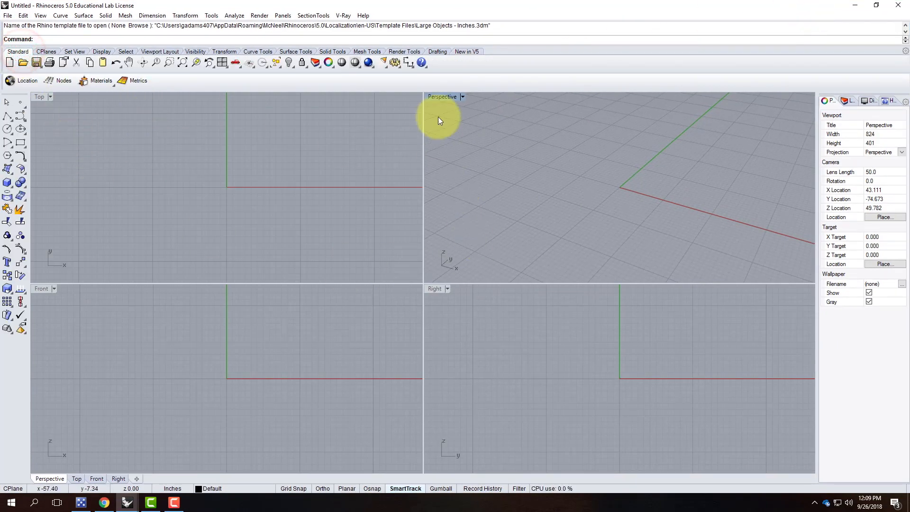
double_click(445, 97)
scroll(311, 329, down, 7)
scroll(339, 303, up, 5)
right_drag(448, 318, 331, 325)
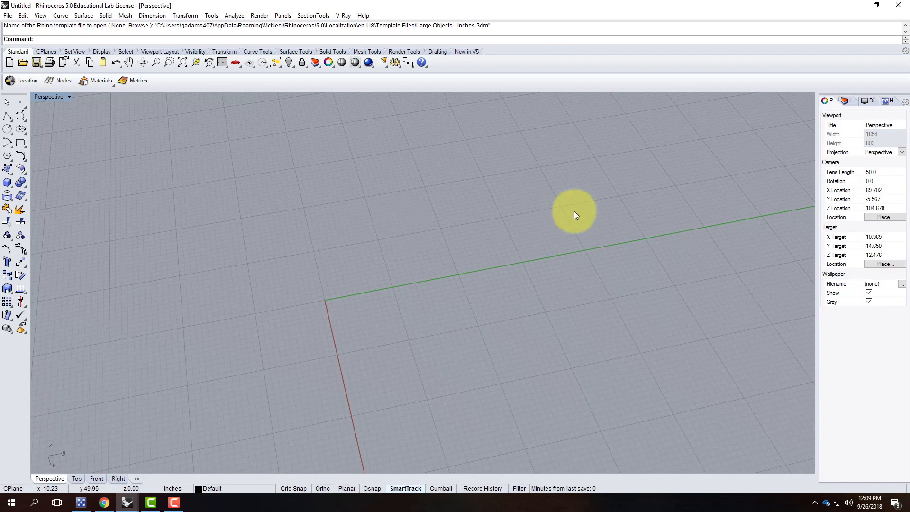
text(g)
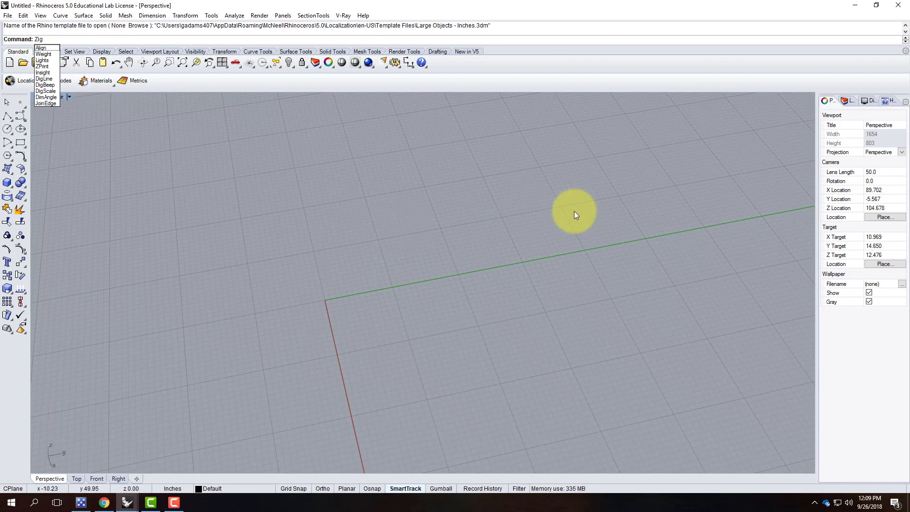
key(BackSpace)
key(BackSpace)
key(BackSpace)
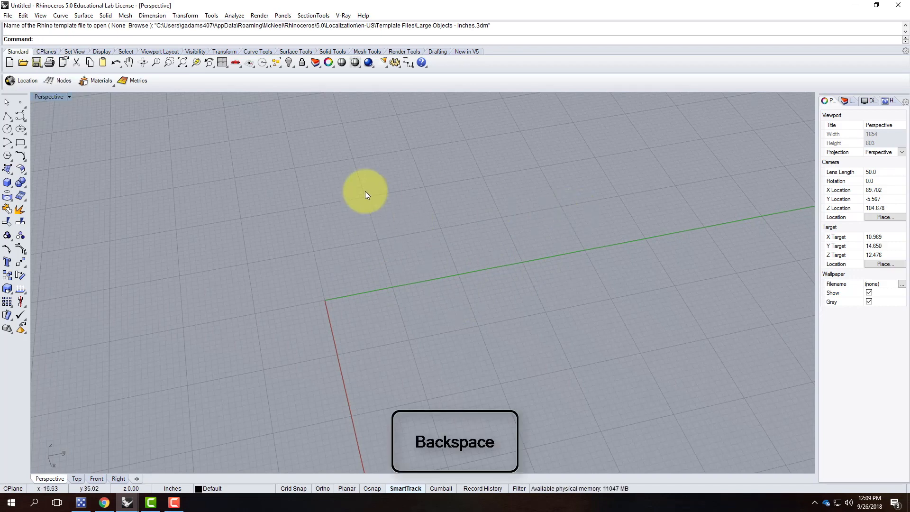
click(240, 219)
Draw a 4-unit polyline from the origin 0,0 along the Y axis and select it.
click(7, 116)
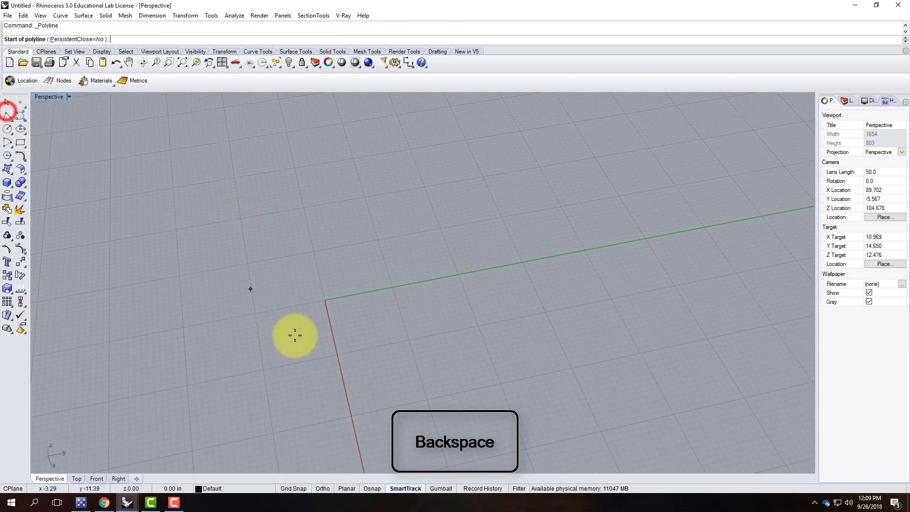
text(0,0)
key(Return)
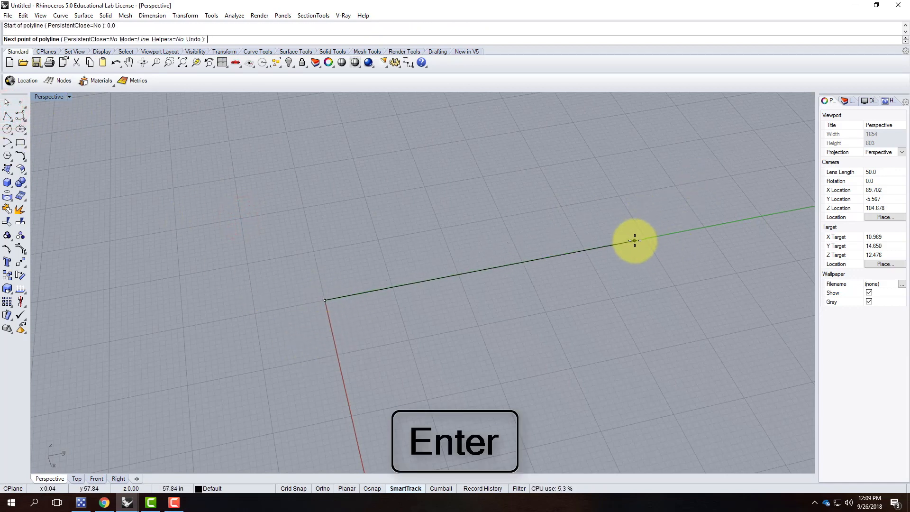
text(4)
key(Return)
click(664, 246)
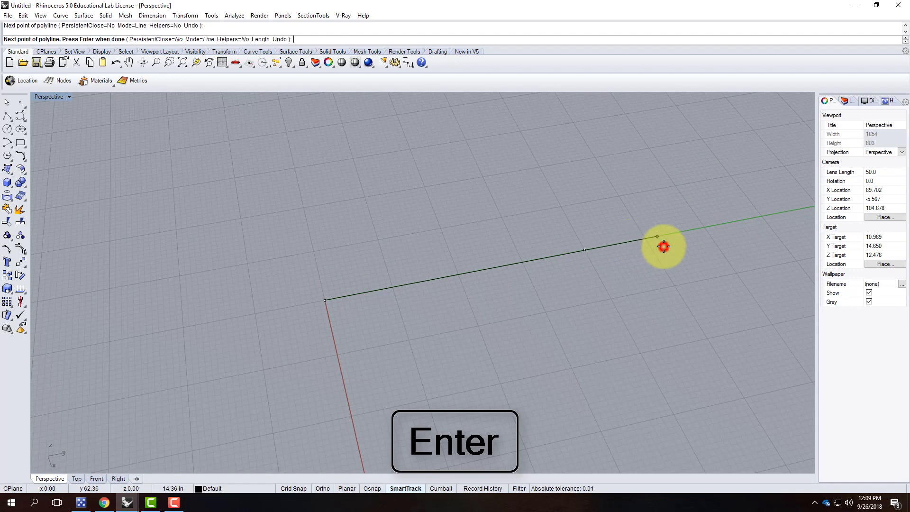
key(Return)
click(551, 257)
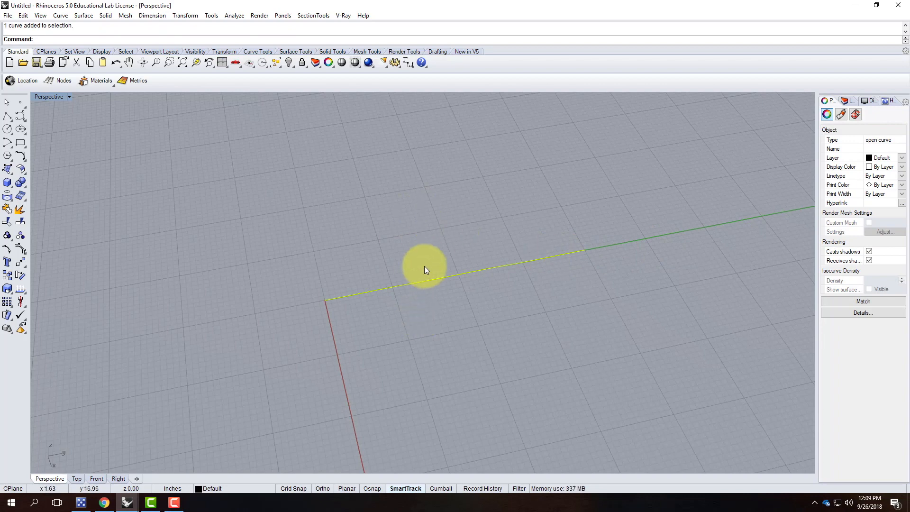
Rebuild the line with 20 points at degree 3 and turn on its edit points.
text(Rebuild)
key(Return)
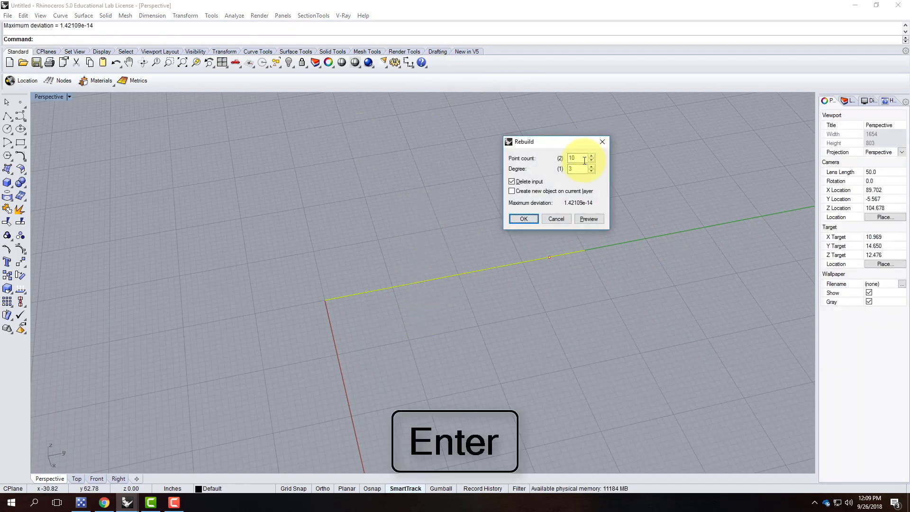
double_click(576, 158)
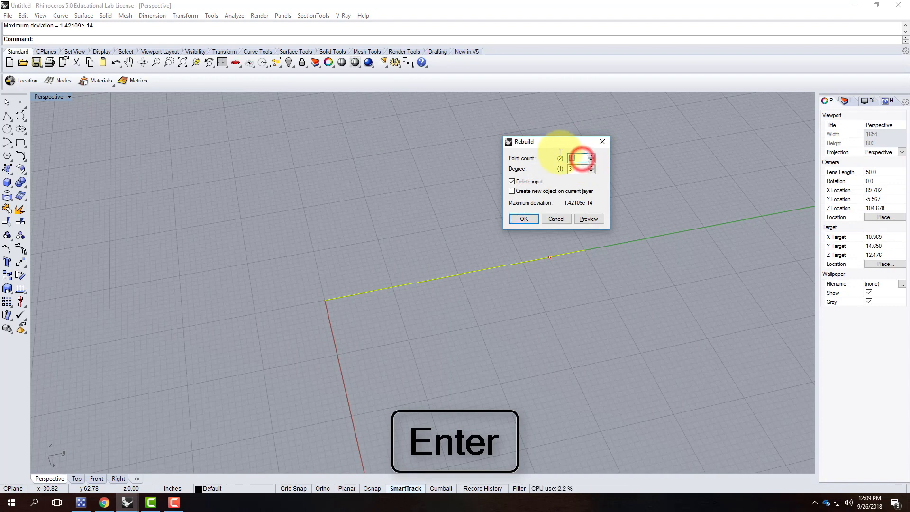
text(20)
click(588, 219)
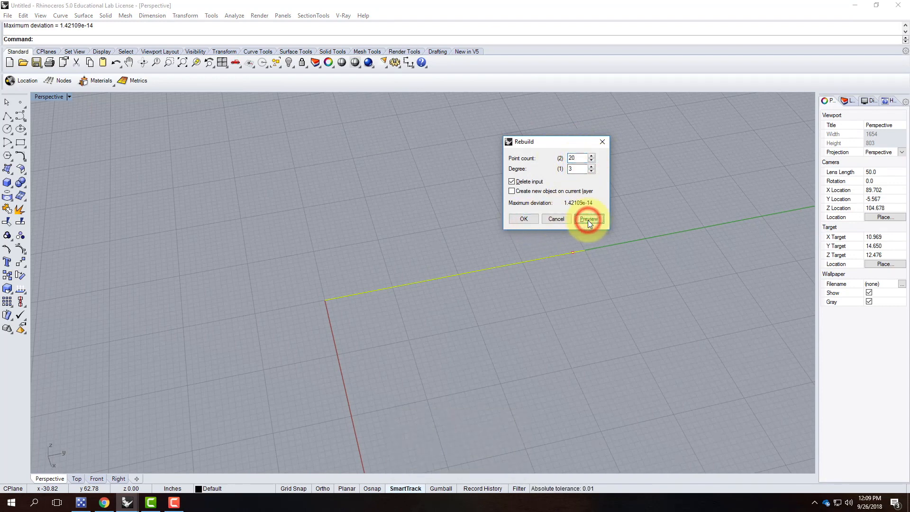
click(525, 218)
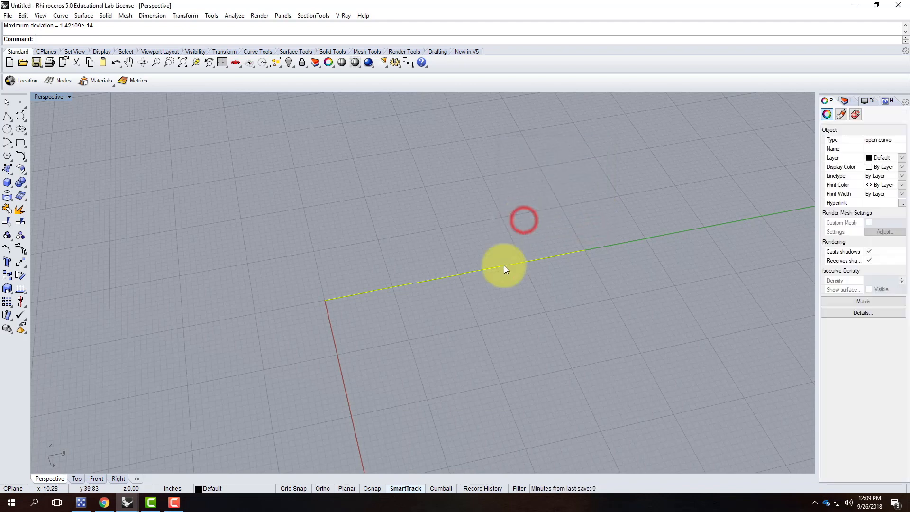
right_click(7, 235)
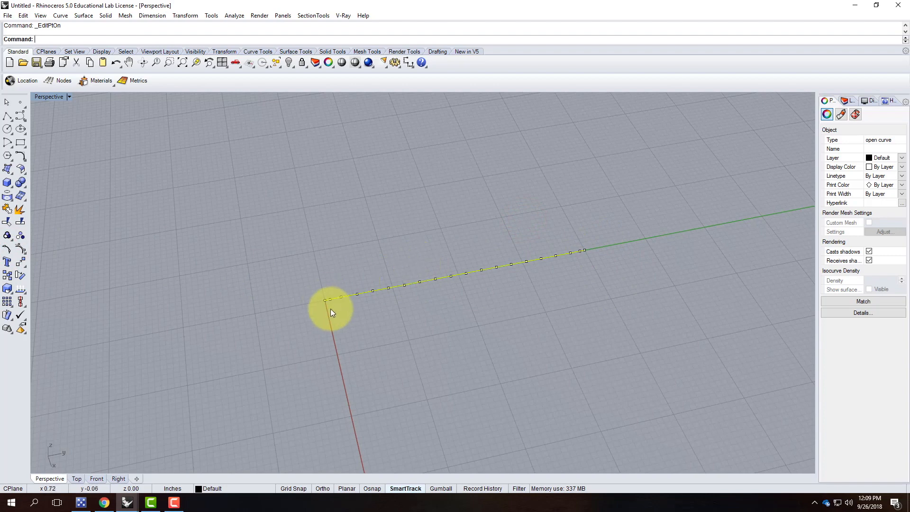
Select every other edit point along the curve, eight points in all.
scroll(358, 303, up, 2)
click(376, 303)
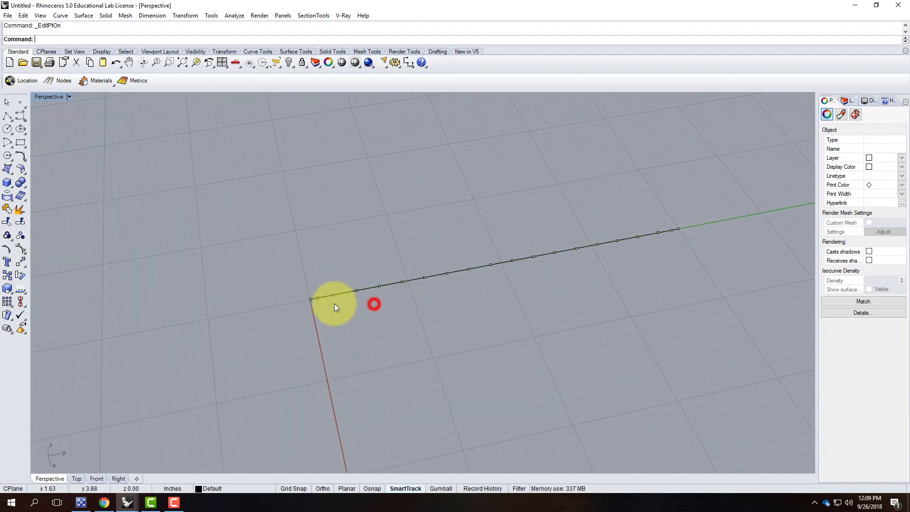
click(356, 291)
shift+click(403, 281)
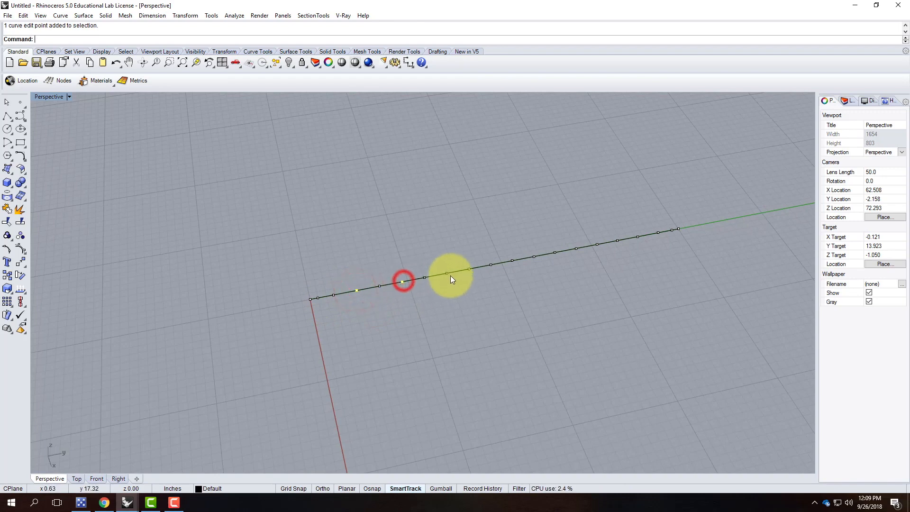
shift+click(446, 273)
shift+click(491, 264)
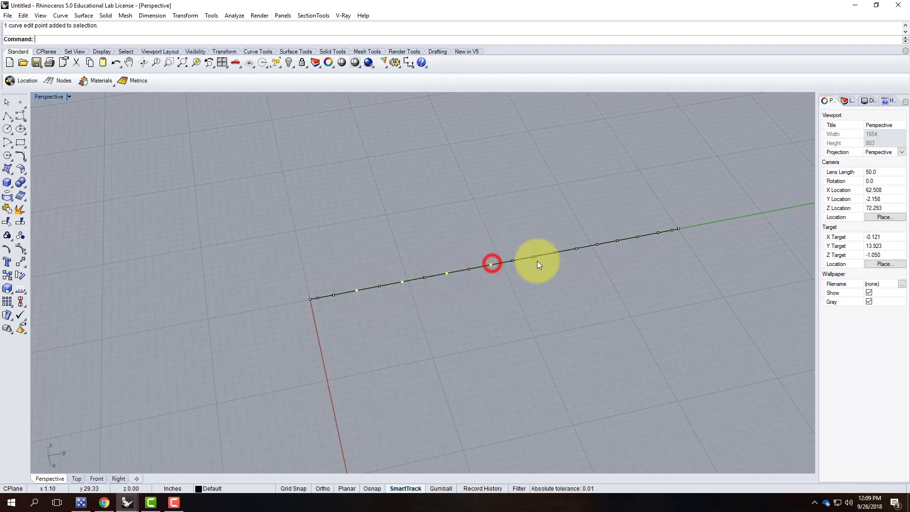
shift+click(534, 256)
shift+click(577, 249)
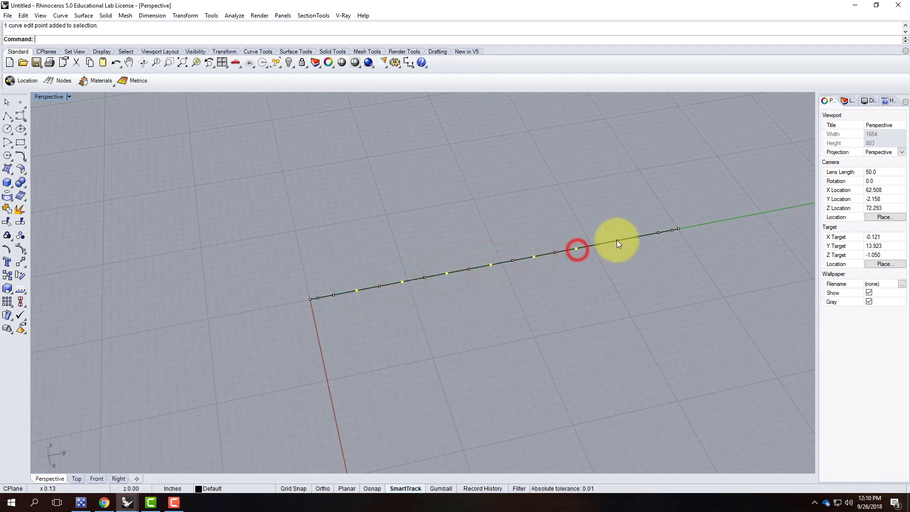
shift+click(617, 240)
shift+click(659, 232)
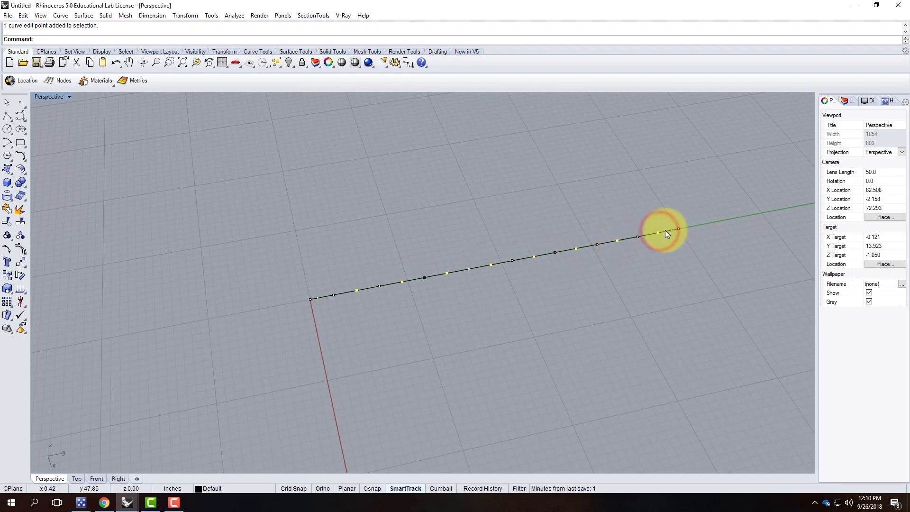
Move the selected points sideways to form wave peaks, then select the curve's two end points.
key(Return)
click(564, 292)
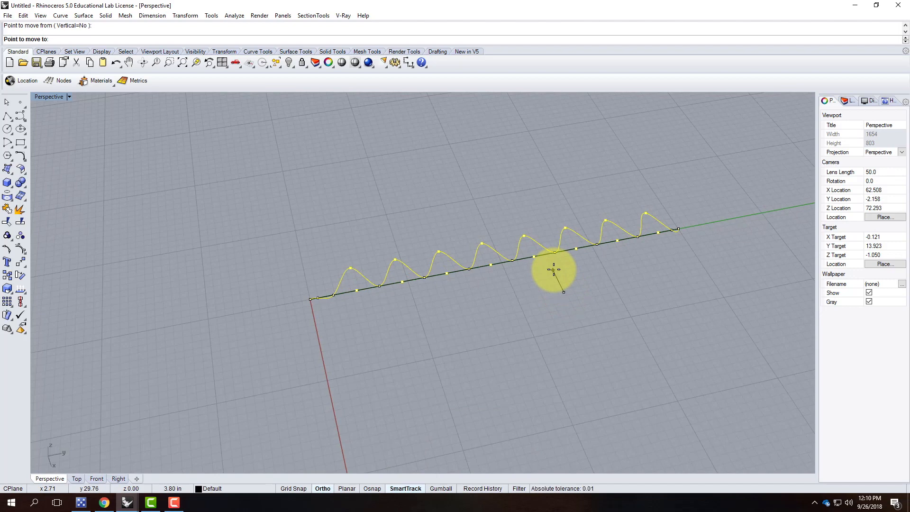
click(554, 269)
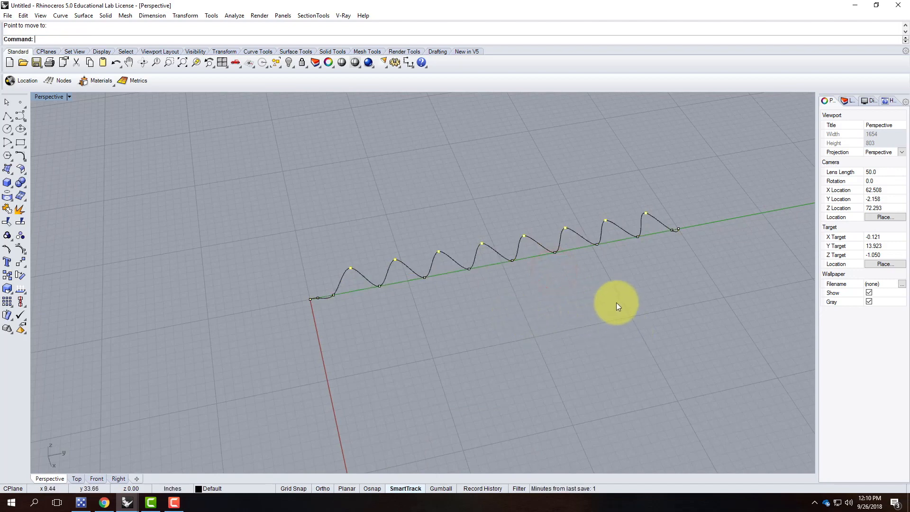
mouse_move(617, 321)
right_down()
mouse_move(583, 305)
mouse_move(548, 251)
mouse_move(605, 328)
right_up()
scroll(258, 278, up, 3)
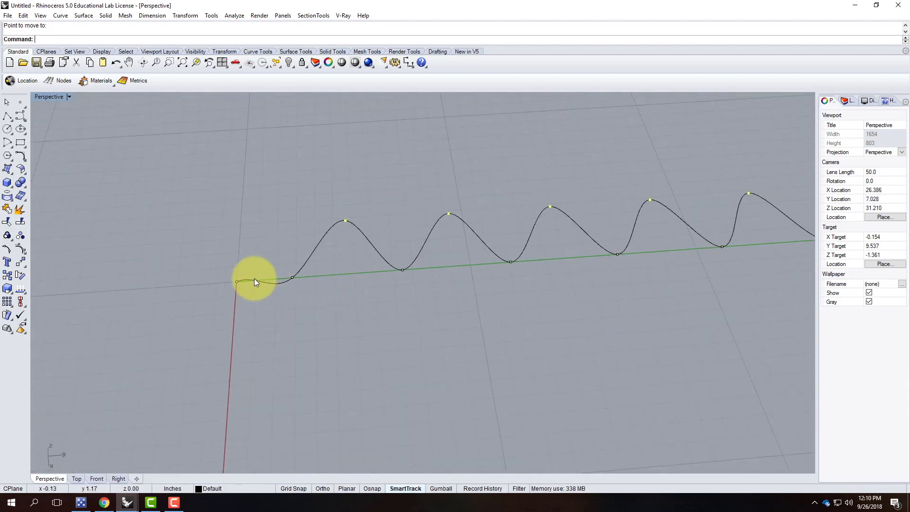
click(240, 288)
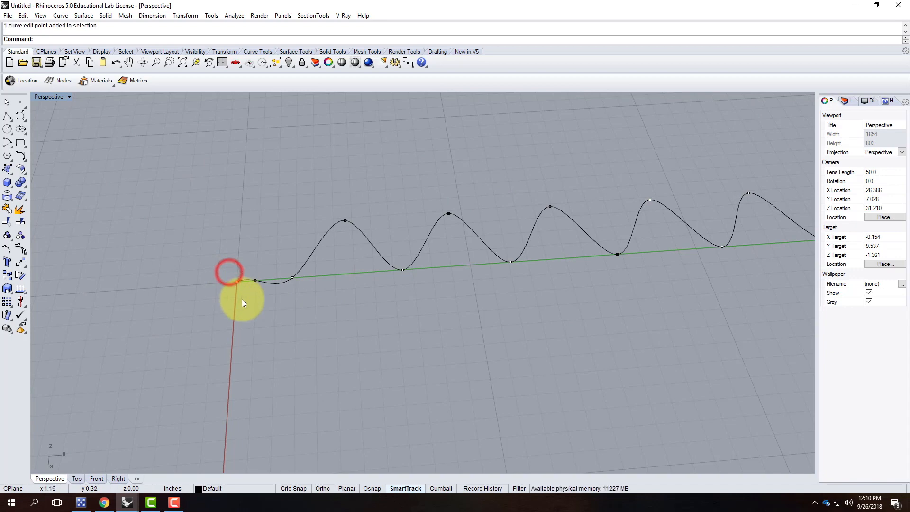
scroll(203, 303, down, 4)
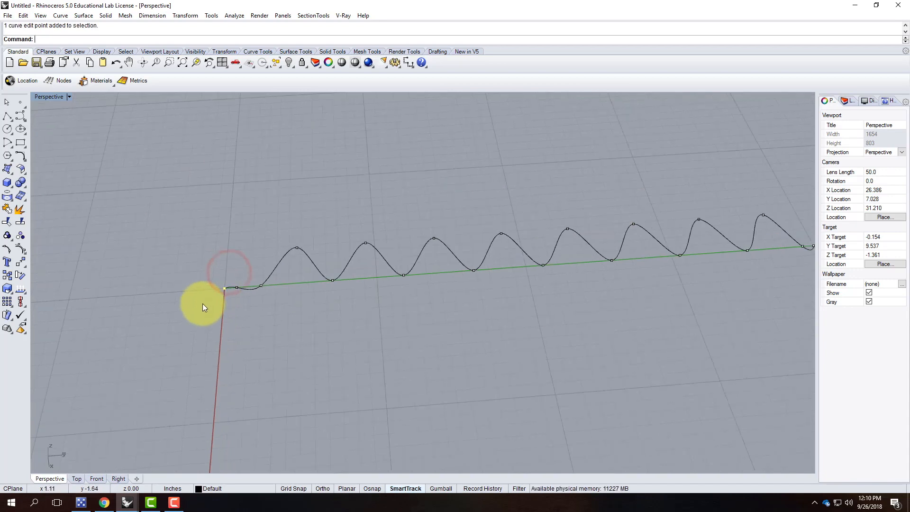
shift+click(703, 258)
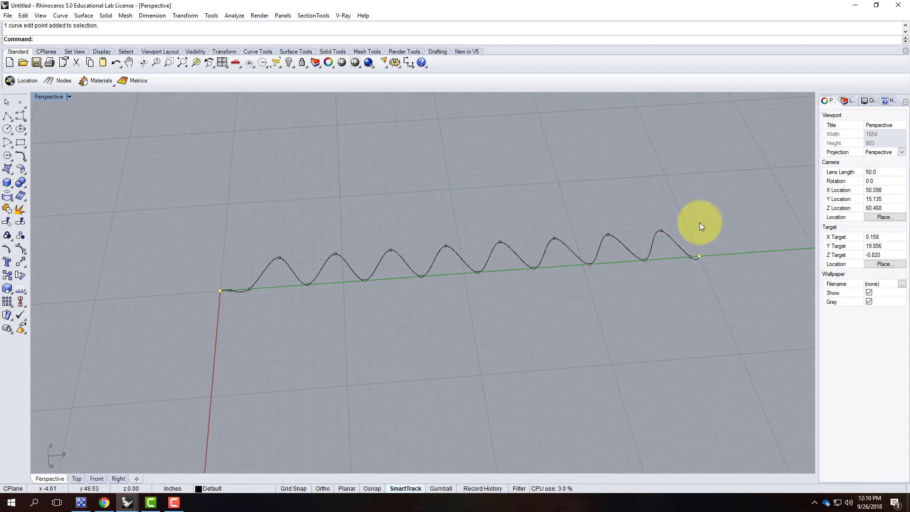
Move the wavy curve in the four-view layout so its end sits at the origin.
key(Return)
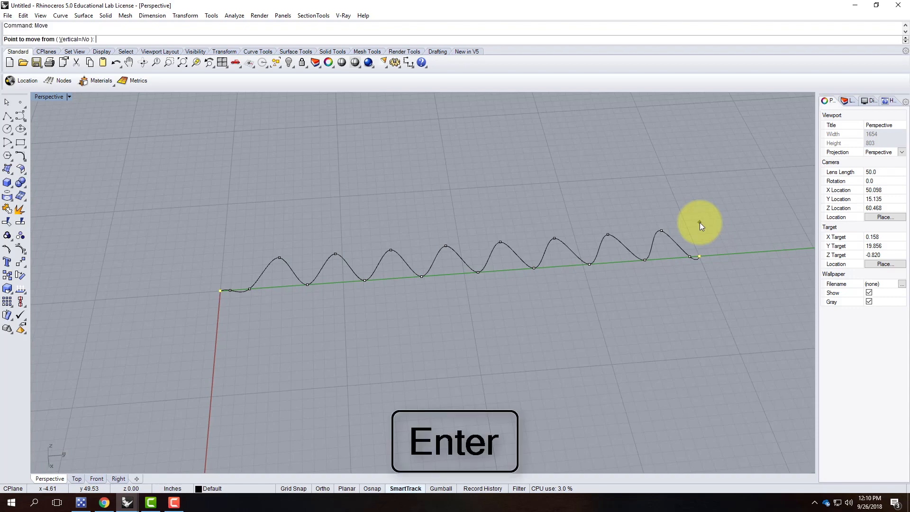
click(734, 273)
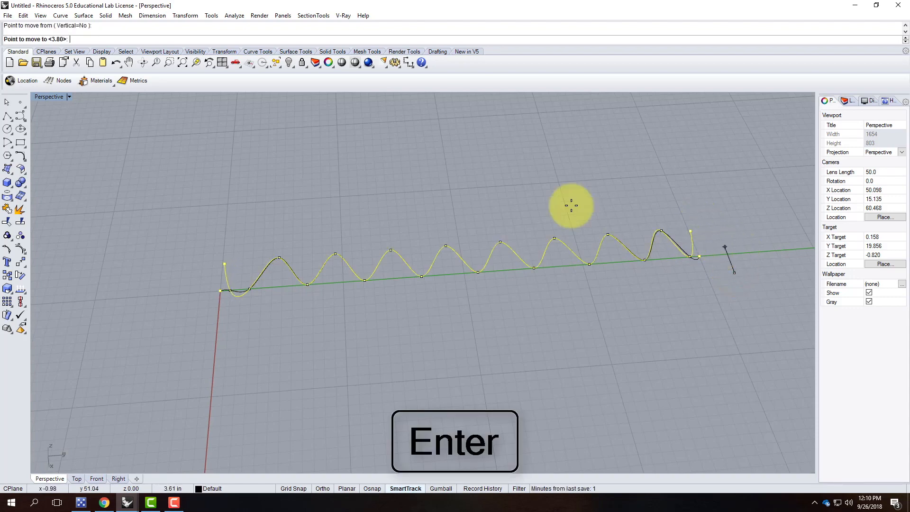
double_click(47, 95)
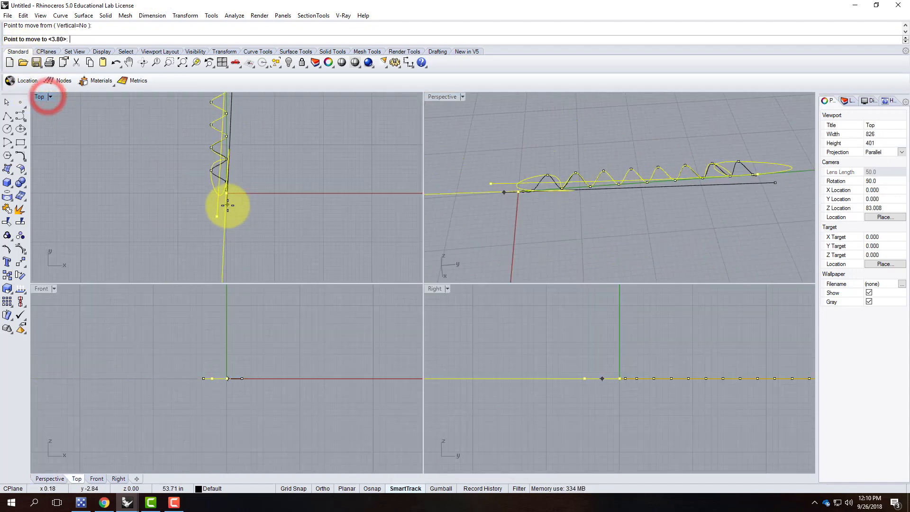
scroll(261, 163, up, 5)
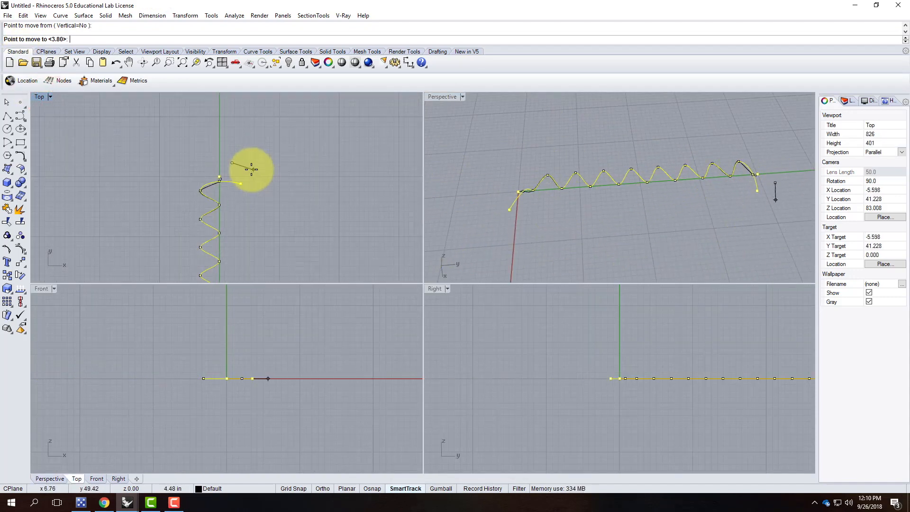
click(213, 162)
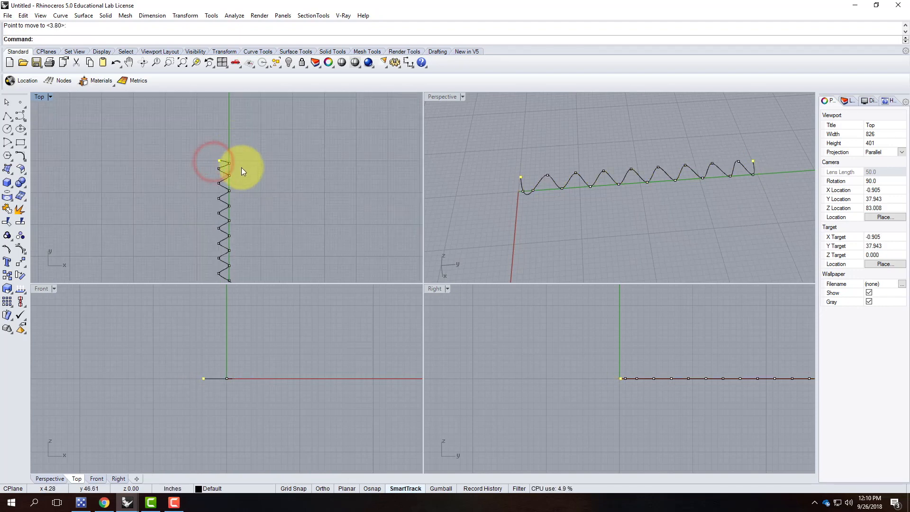
scroll(241, 167, down, 4)
scroll(237, 246, up, 3)
scroll(237, 245, up, 2)
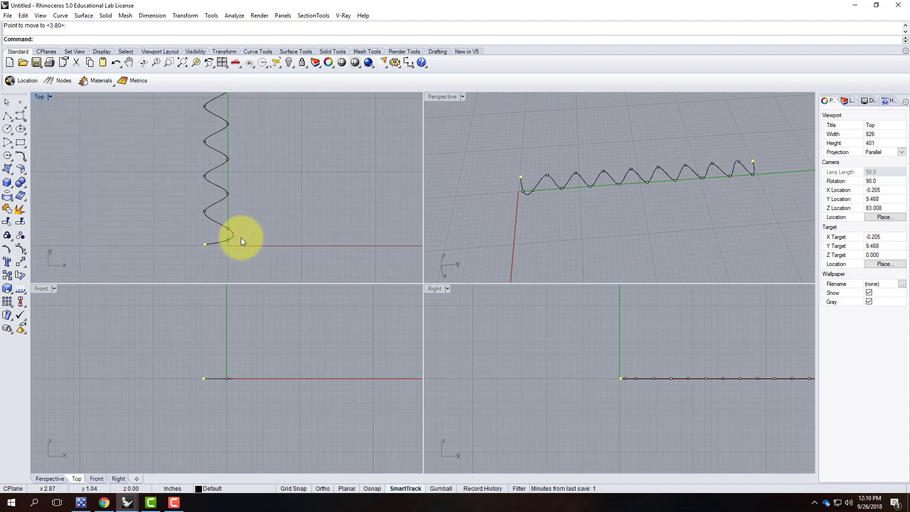
scroll(238, 233, down, 3)
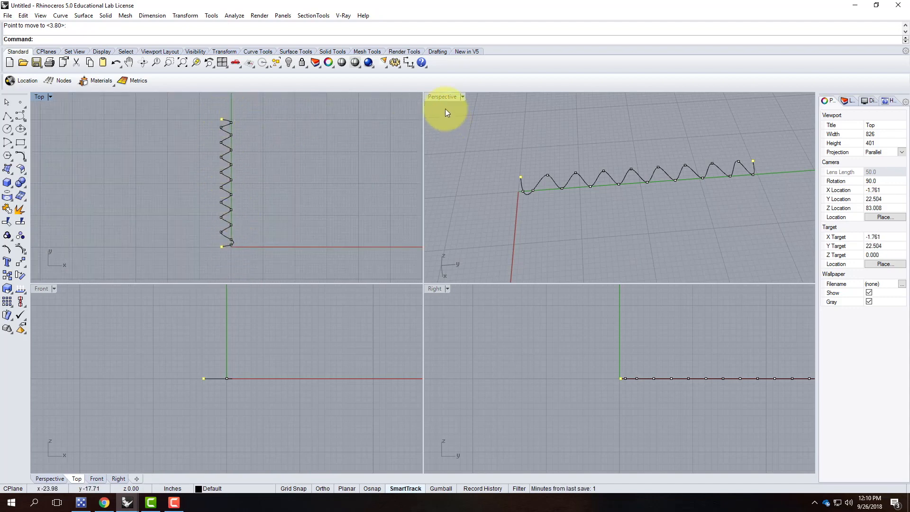
Maximize the Perspective view again and turn off the curve's control points.
double_click(445, 97)
click(488, 341)
scroll(257, 327, down, 4)
click(396, 294)
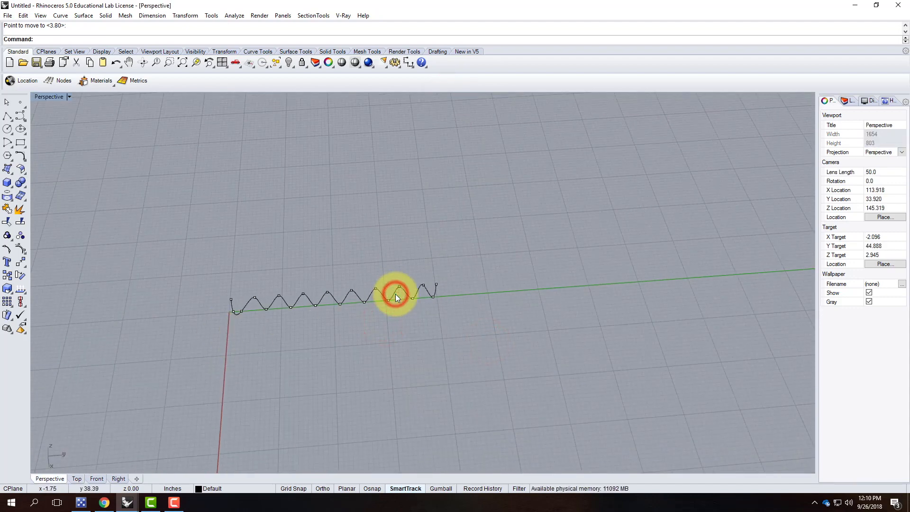
key(Escape)
Copy the wavy curve vertically 8' above the original, then window-select both curves.
click(392, 295)
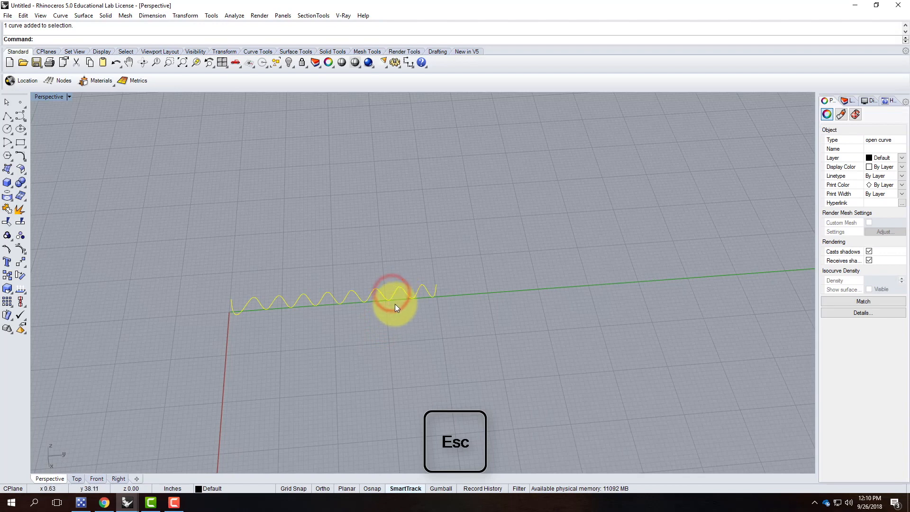
text(copy)
key(Return)
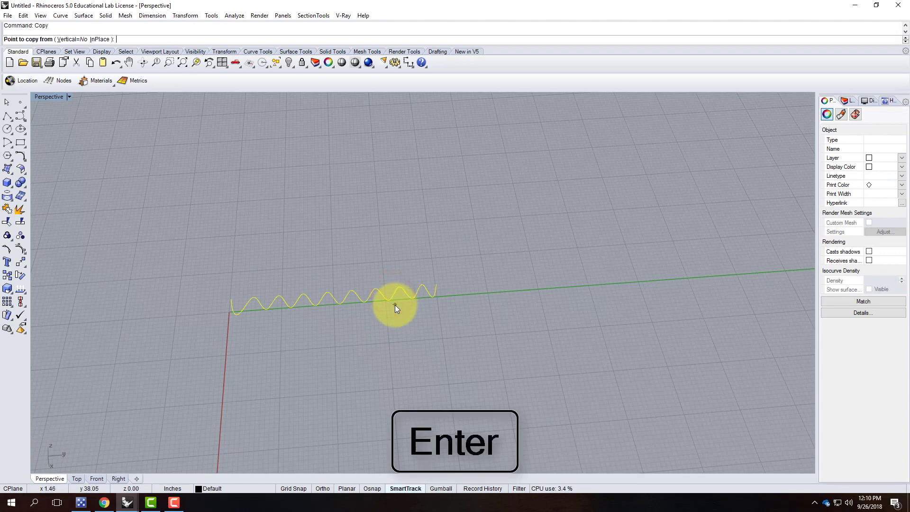
click(70, 40)
click(466, 315)
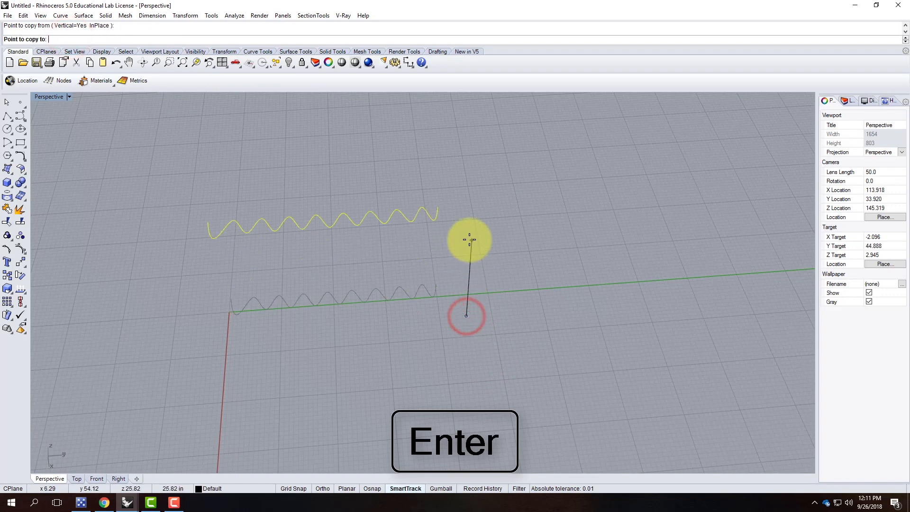
text(8')
key(Return)
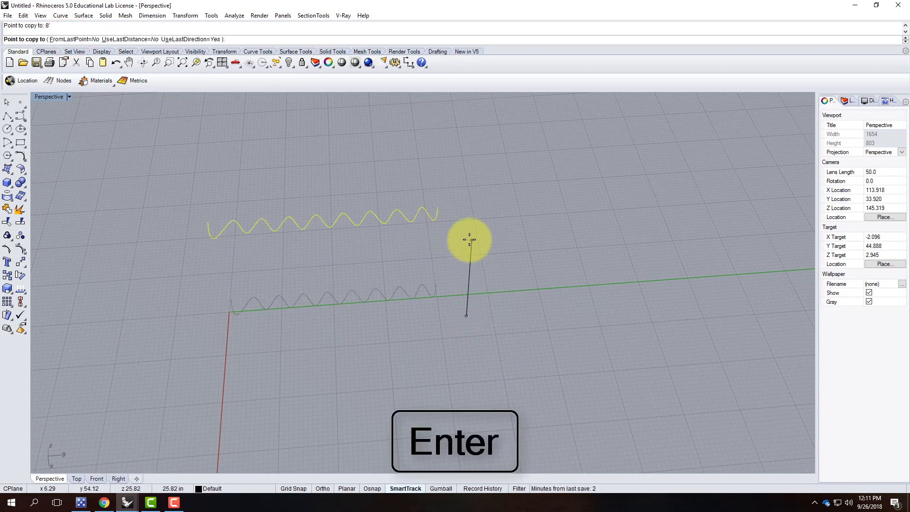
scroll(479, 237, down, 5)
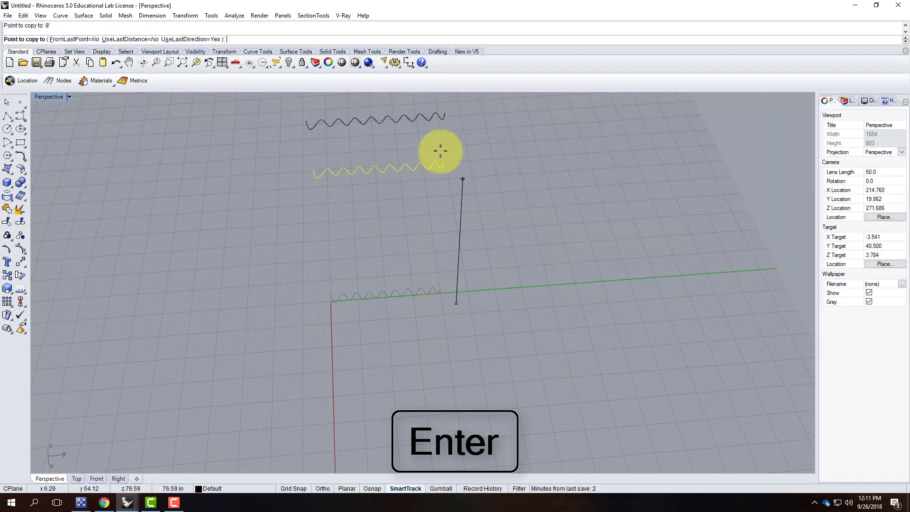
key(Return)
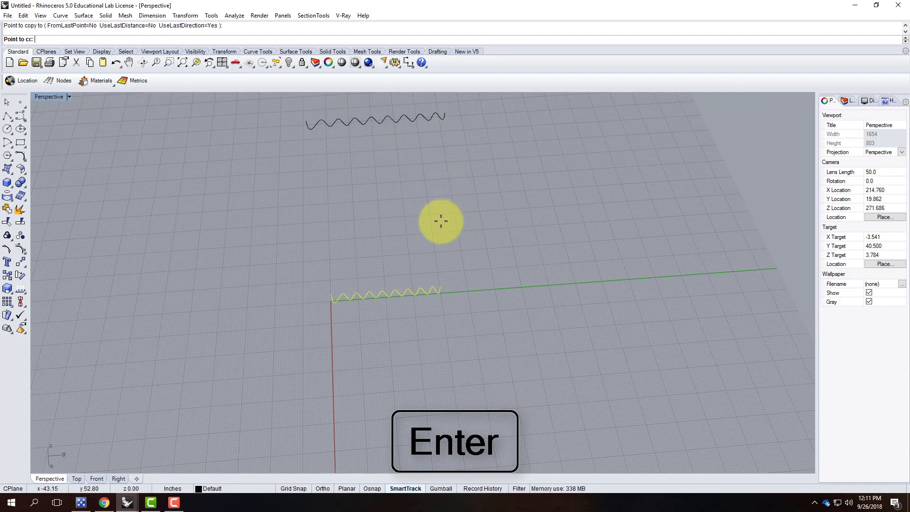
click(452, 220)
drag(455, 101, 406, 291)
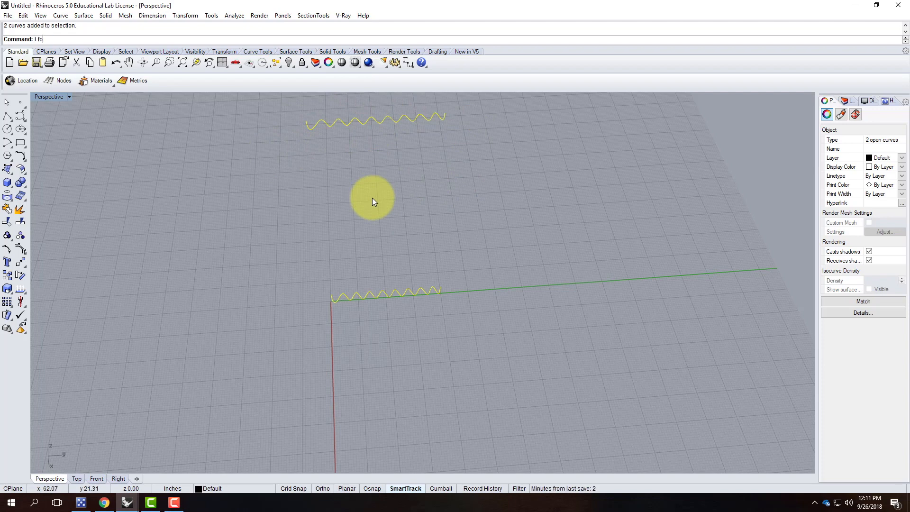
Loft a trial surface between the two stacked wavy curves.
text(t)
key(Return)
text(Loft)
key(Return)
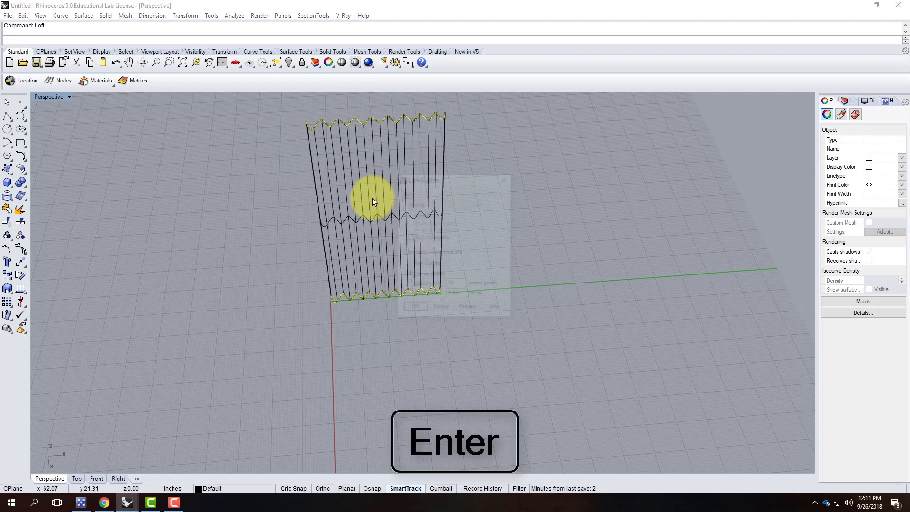
click(408, 310)
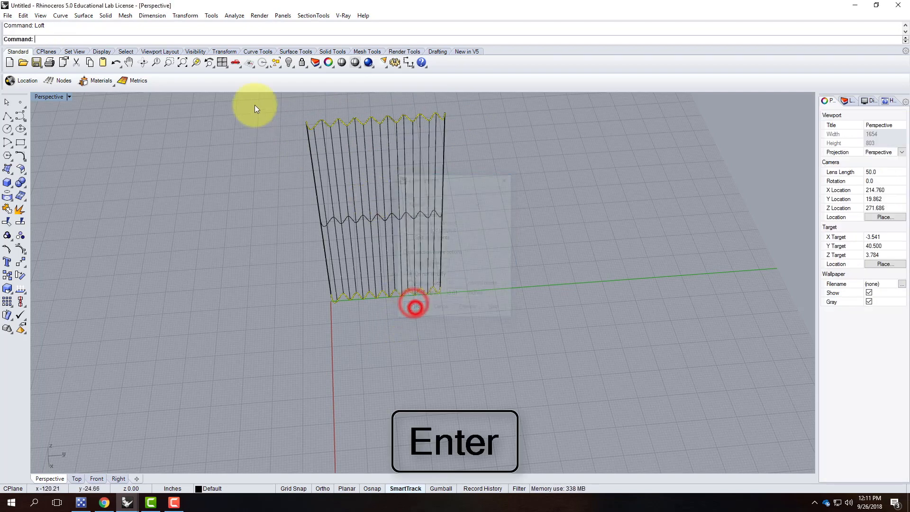
Set the Perspective view to Shaded display and delete the trial loft surface.
click(69, 97)
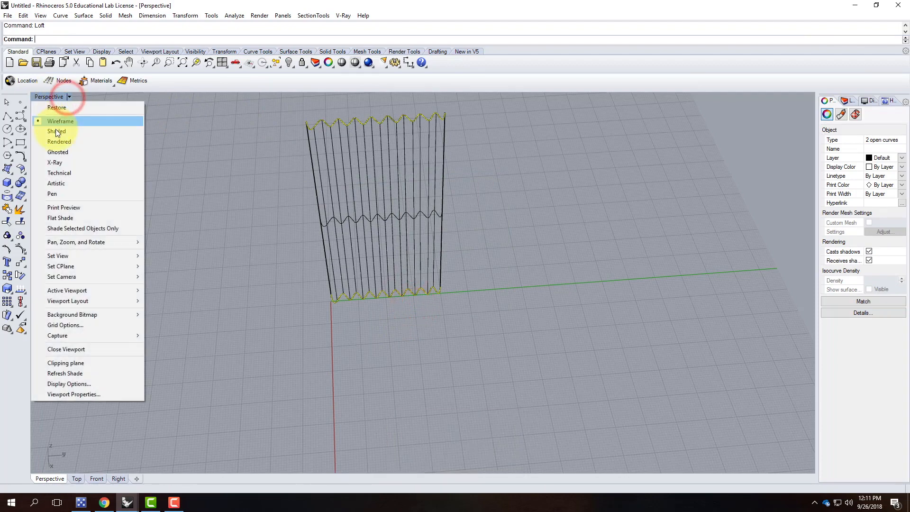
click(55, 128)
right_drag(488, 217, 499, 183)
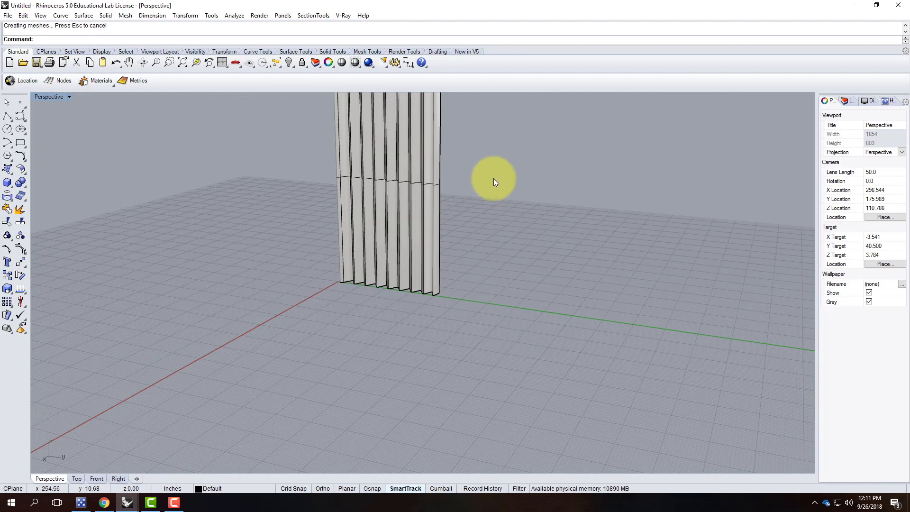
click(388, 159)
key(Delete)
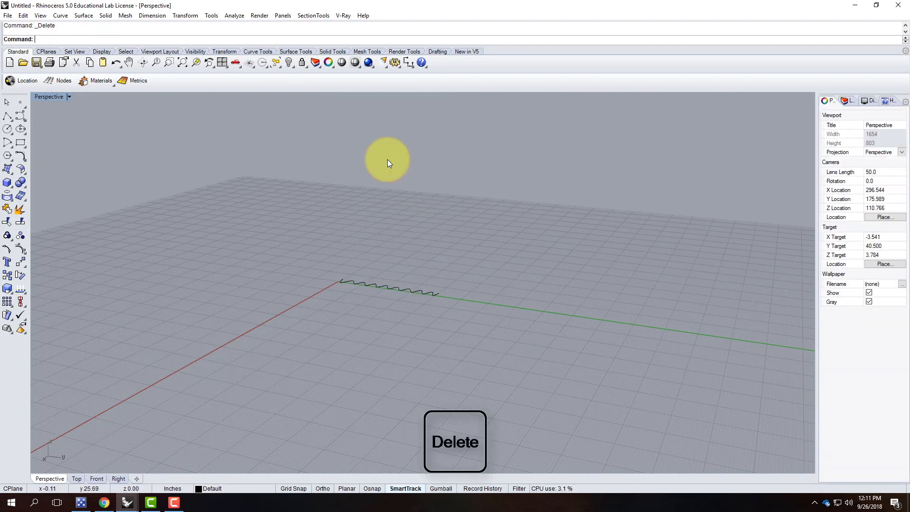
mouse_move(404, 213)
right_down()
mouse_move(412, 266)
mouse_move(388, 272)
right_up()
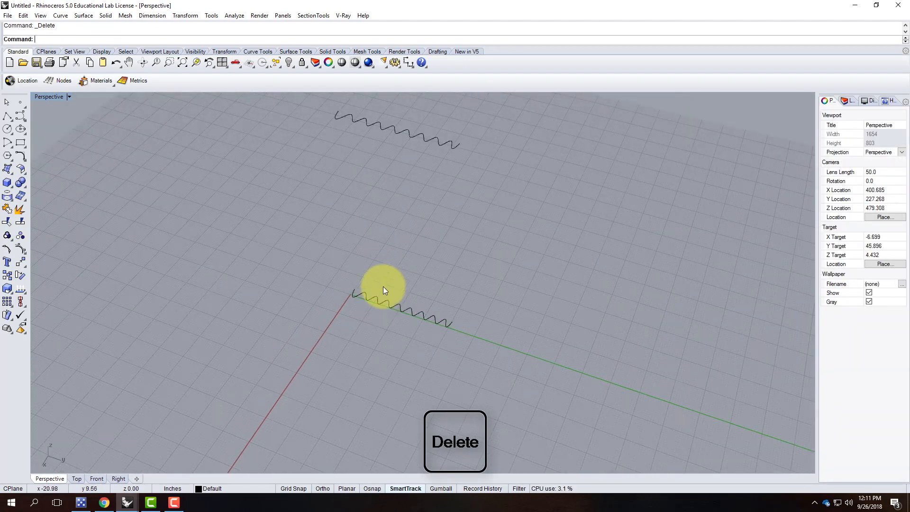
Copy the lower curve 4' straight up and delete the upper 8' curve.
click(383, 306)
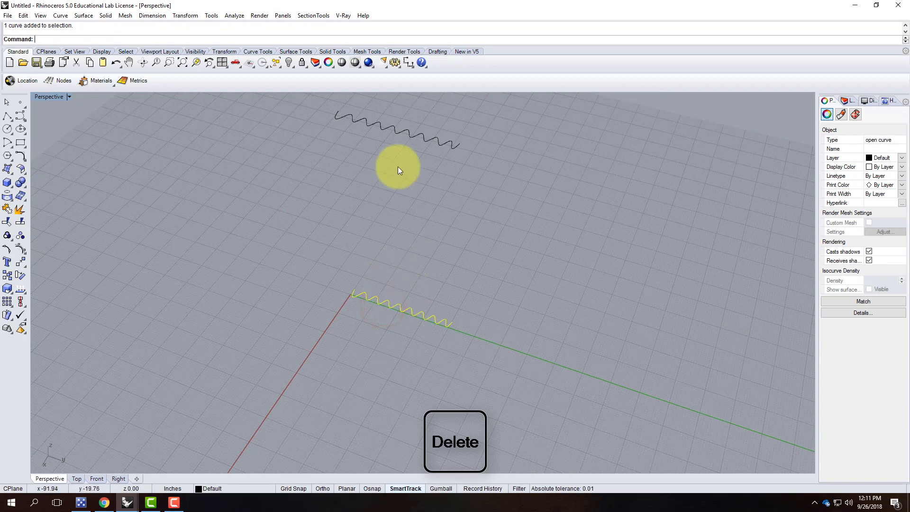
text(copy)
key(Return)
text(v)
key(Return)
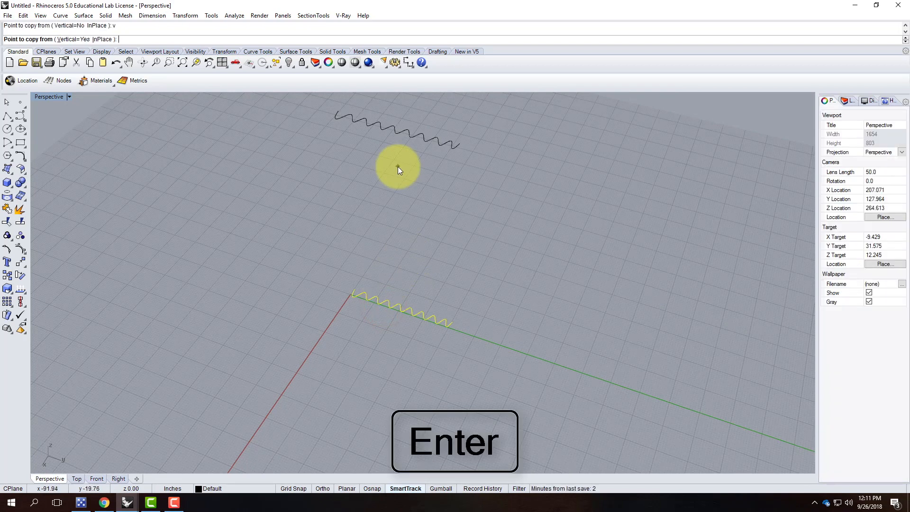
click(501, 318)
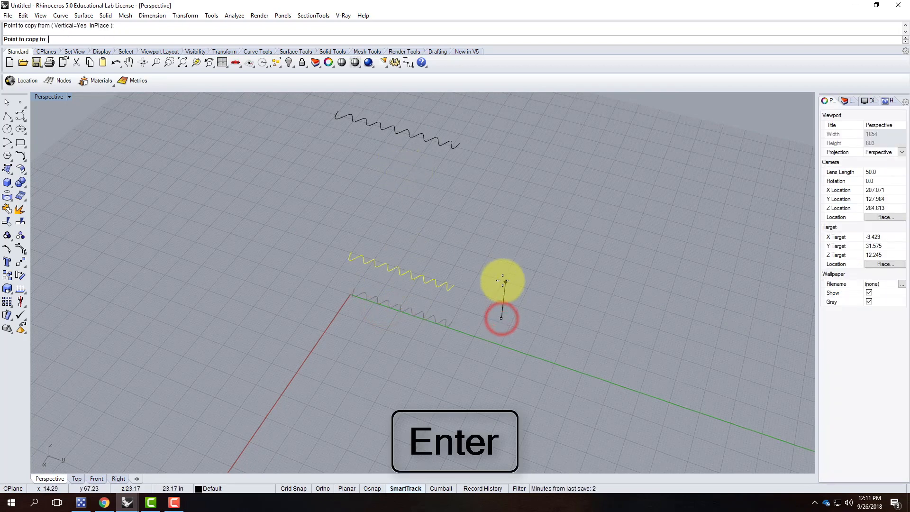
text(4')
key(Return)
key(Return)
key(Escape)
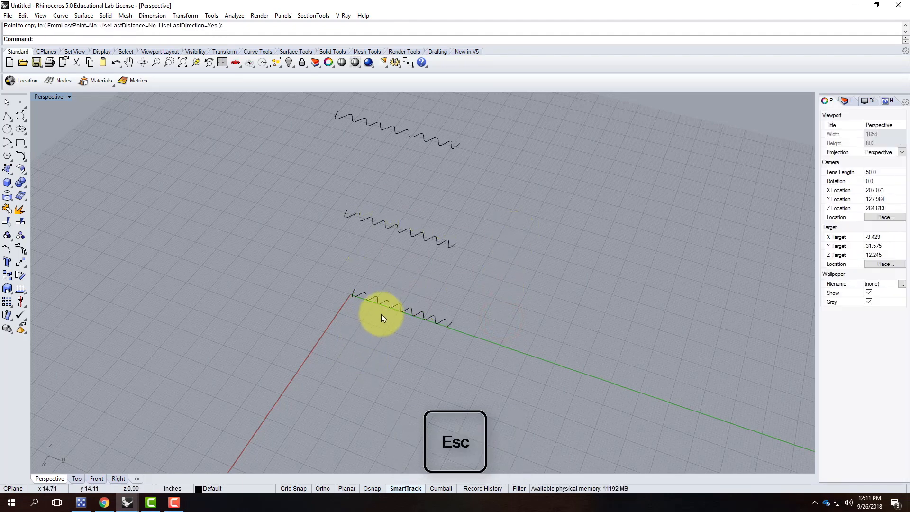
scroll(387, 328, up, 2)
click(404, 300)
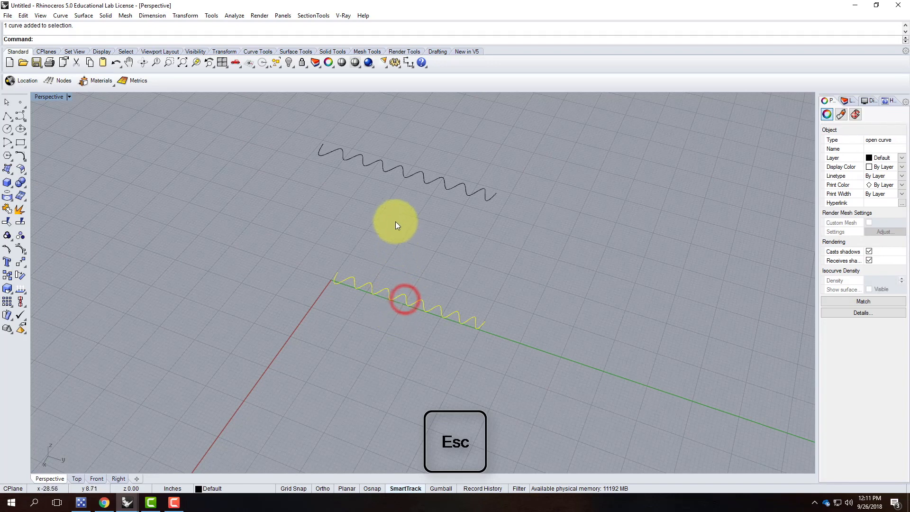
click(436, 178)
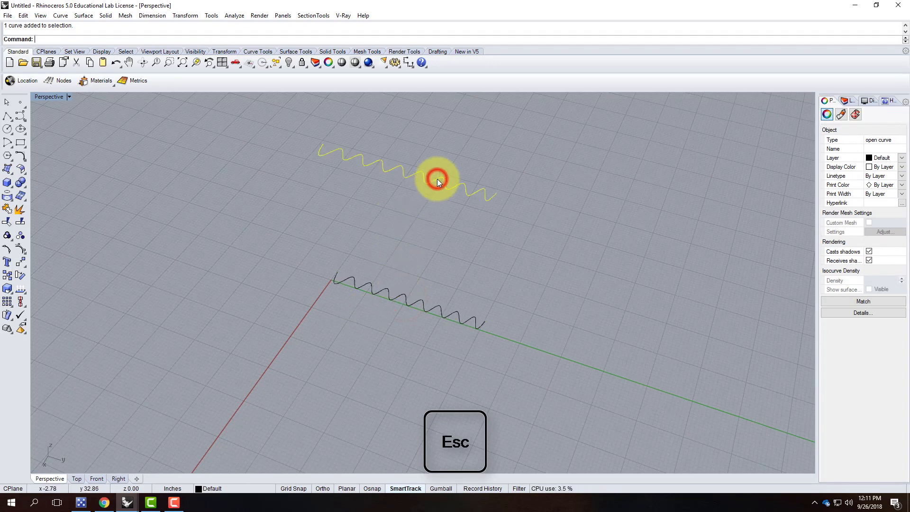
key(Delete)
Copy the stacked curve pair farther along the Y axis, then select the lower original curve.
scroll(390, 359, down, 2)
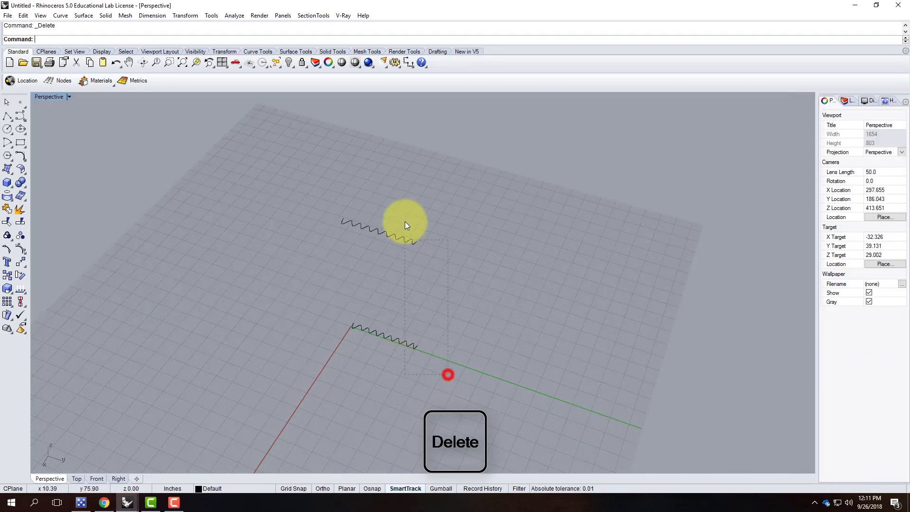
drag(405, 221, 398, 214)
text(copy)
key(Return)
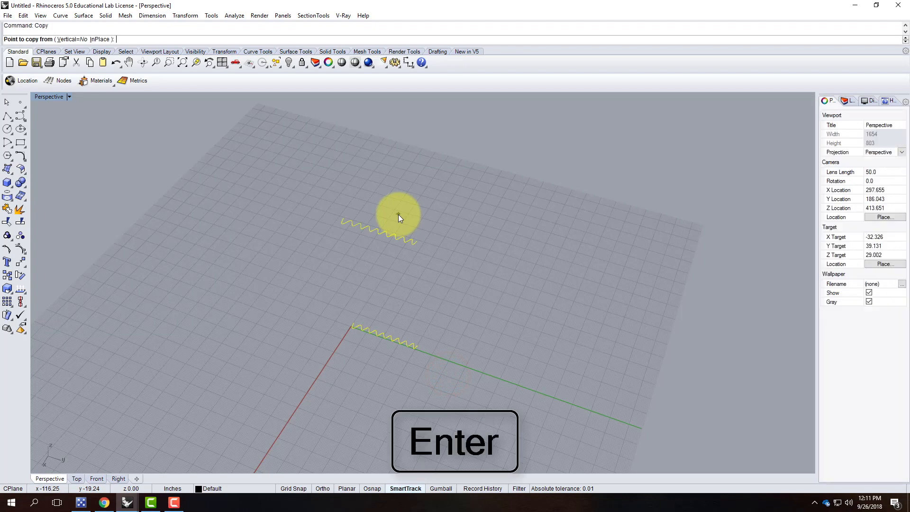
click(307, 353)
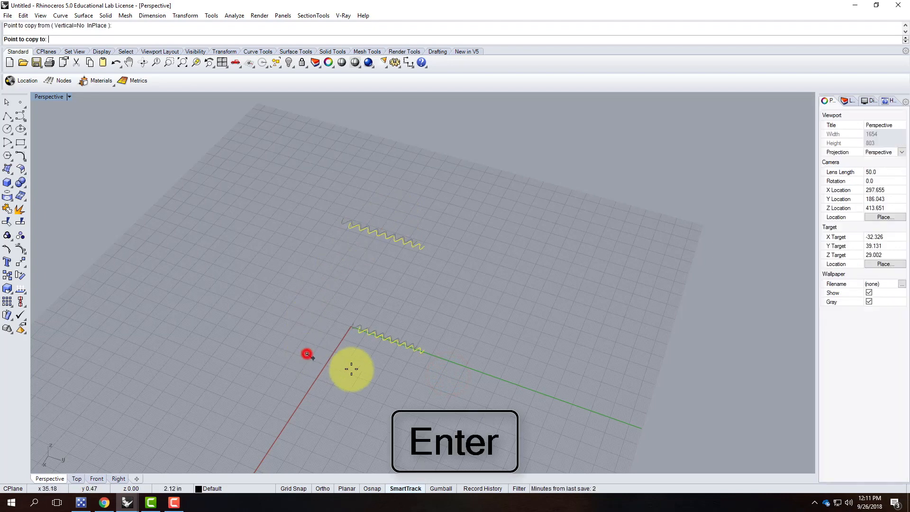
click(419, 395)
key(Escape)
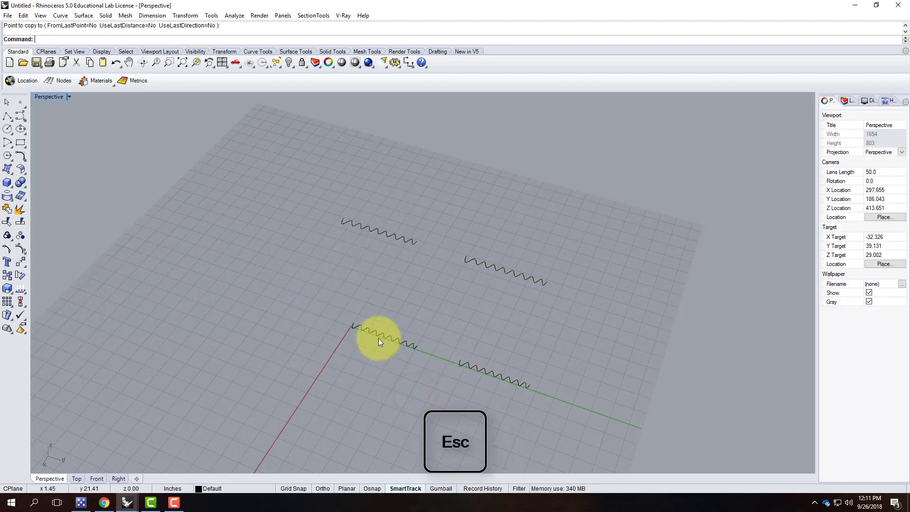
click(378, 337)
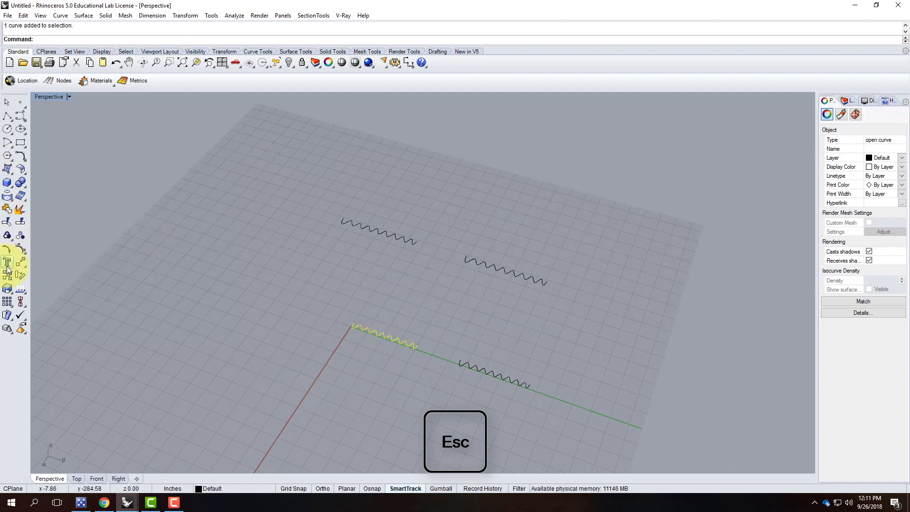
Show the front curve's control points and move a group of them to deepen a fold.
click(7, 251)
drag(364, 306, 397, 353)
text(move)
key(Return)
click(410, 361)
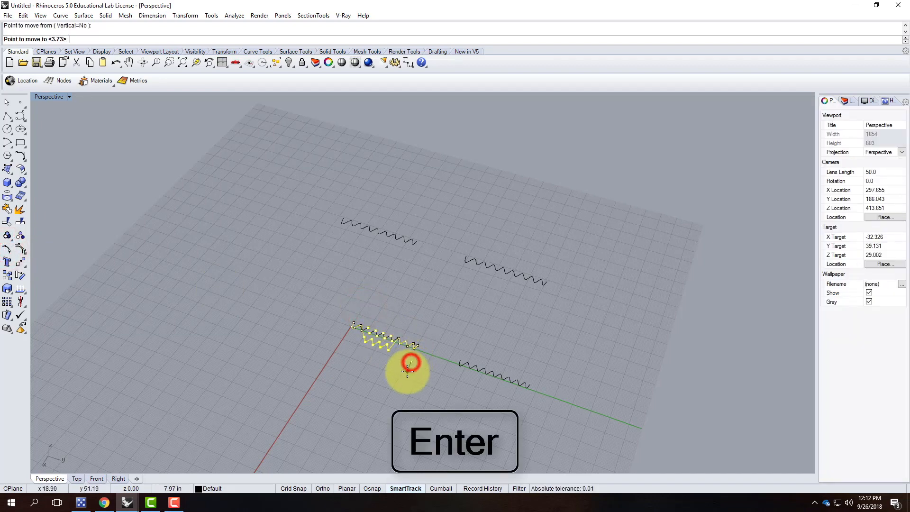
click(402, 375)
scroll(397, 356, up, 5)
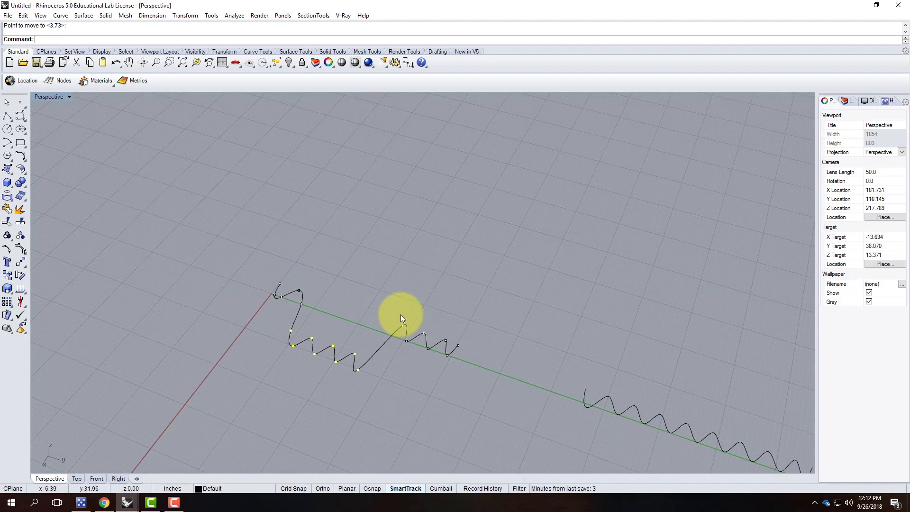
Move two more pairs of edit points near the left end to make the pleats irregular.
drag(403, 305, 414, 357)
text(mov)
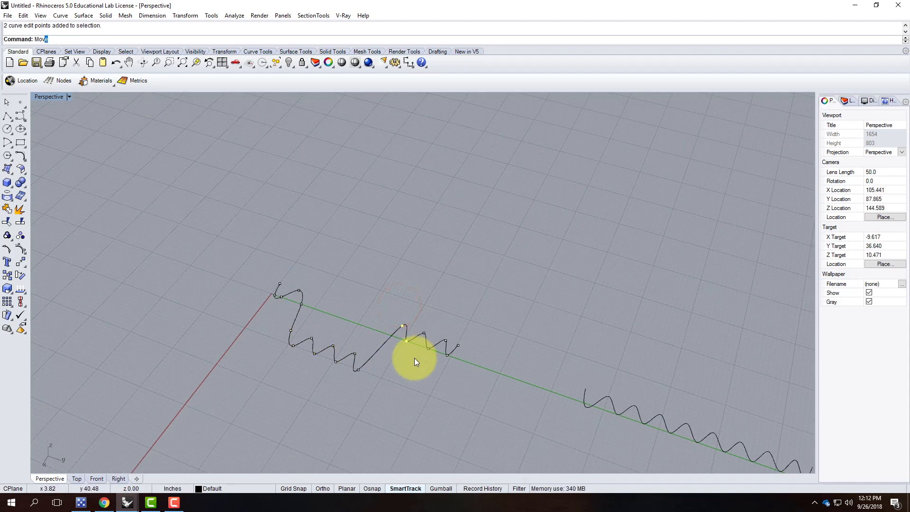
key(Return)
click(417, 375)
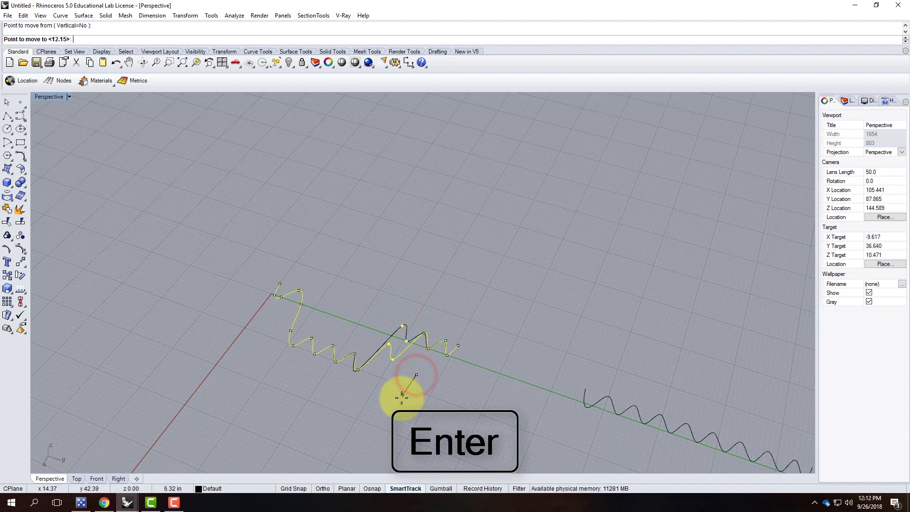
click(308, 323)
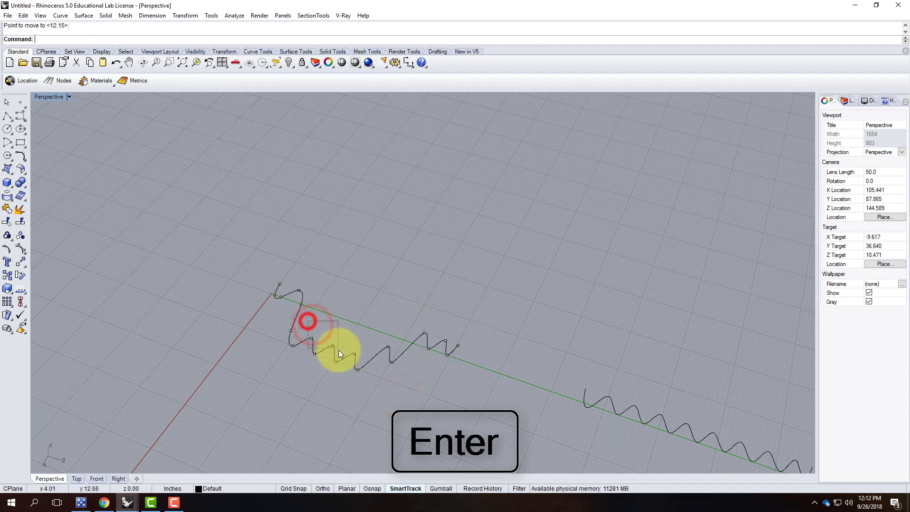
click(304, 348)
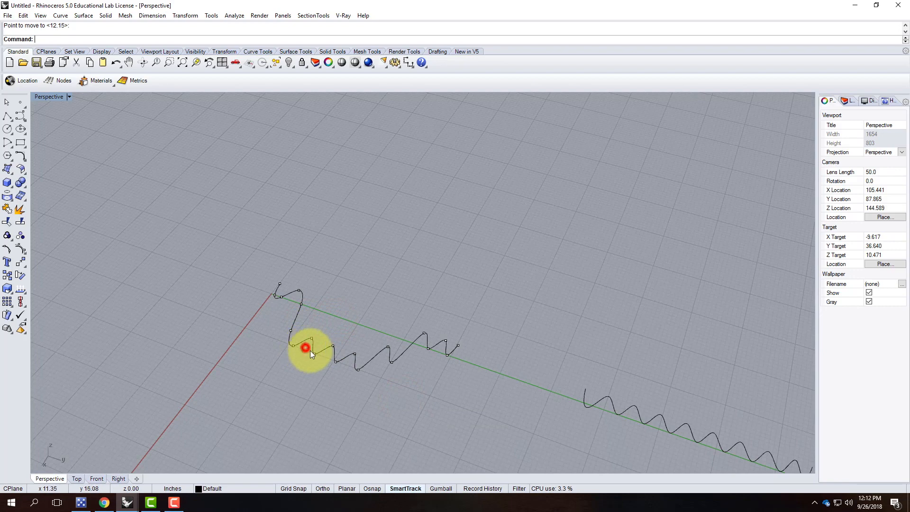
shift+click(333, 346)
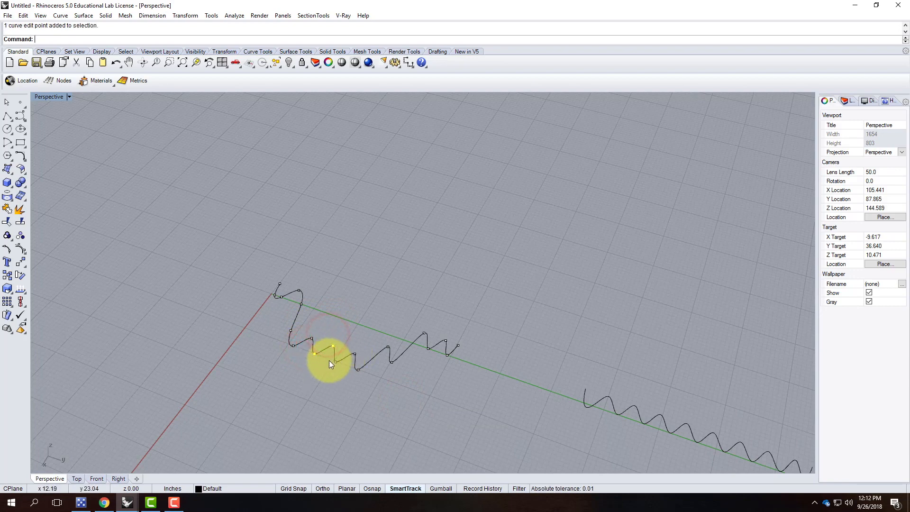
key(Return)
click(364, 384)
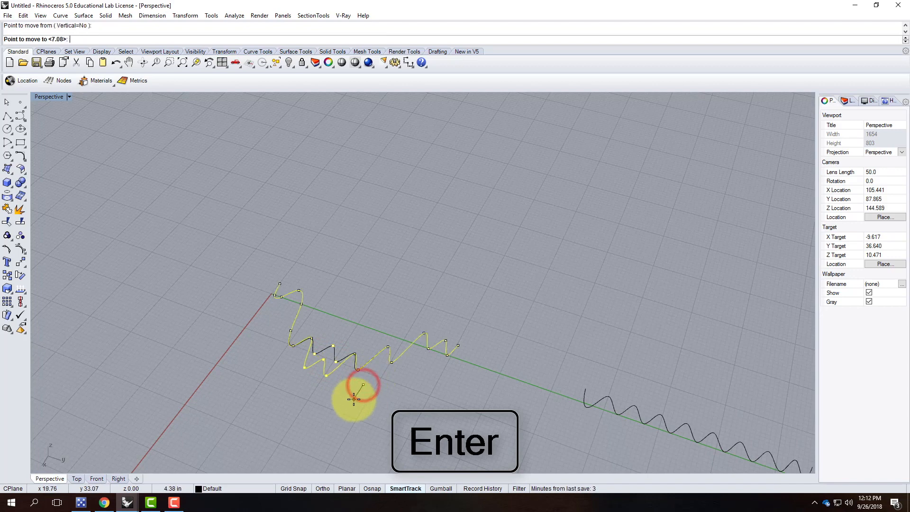
click(352, 400)
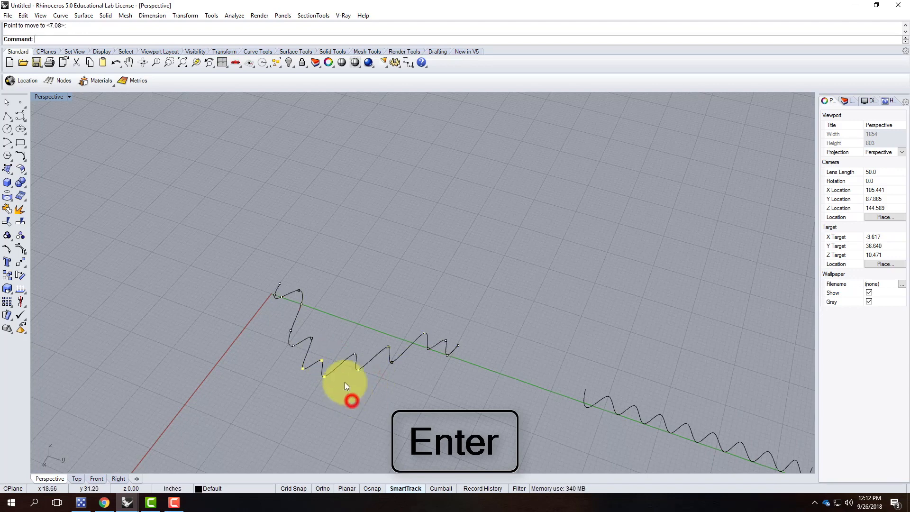
scroll(389, 351, down, 5)
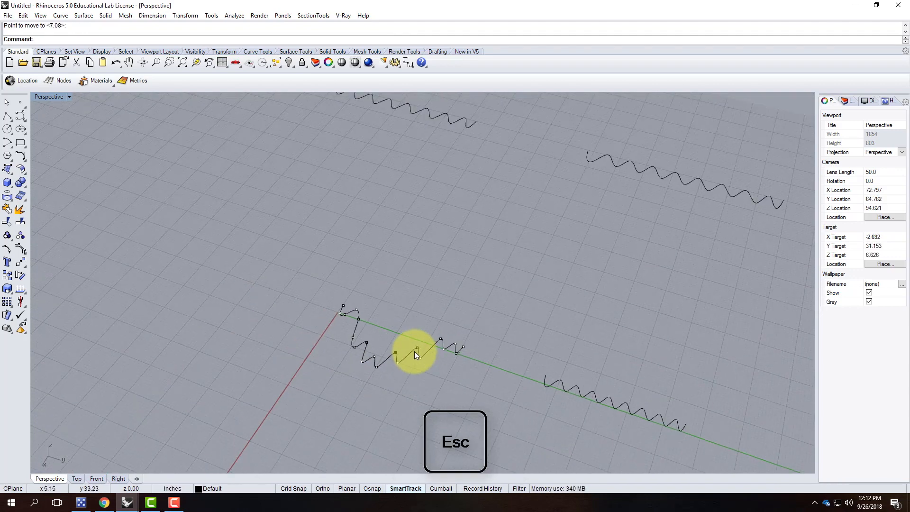
right_drag(471, 393, 427, 367)
With Mid snap on, draw a straight line from the lower wave's midpoint to the upper wave's midpoint.
click(7, 116)
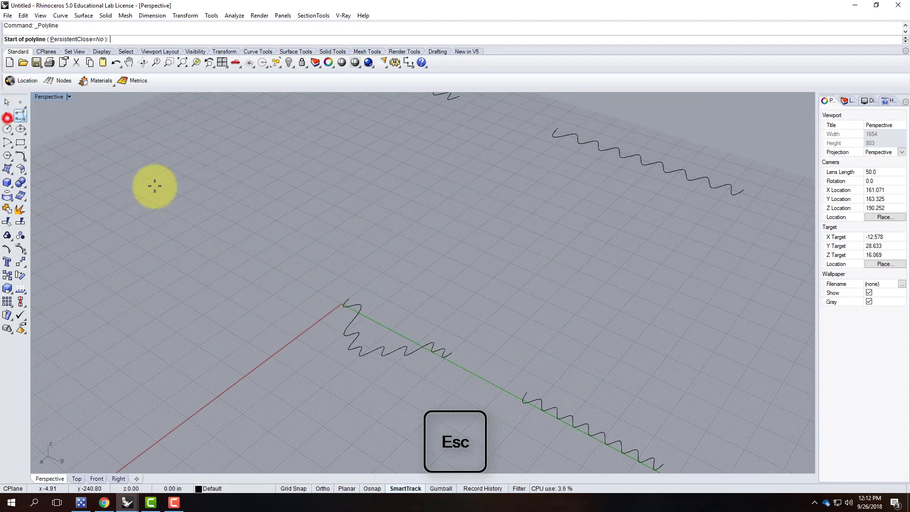
scroll(407, 360, down, 5)
scroll(384, 347, up, 5)
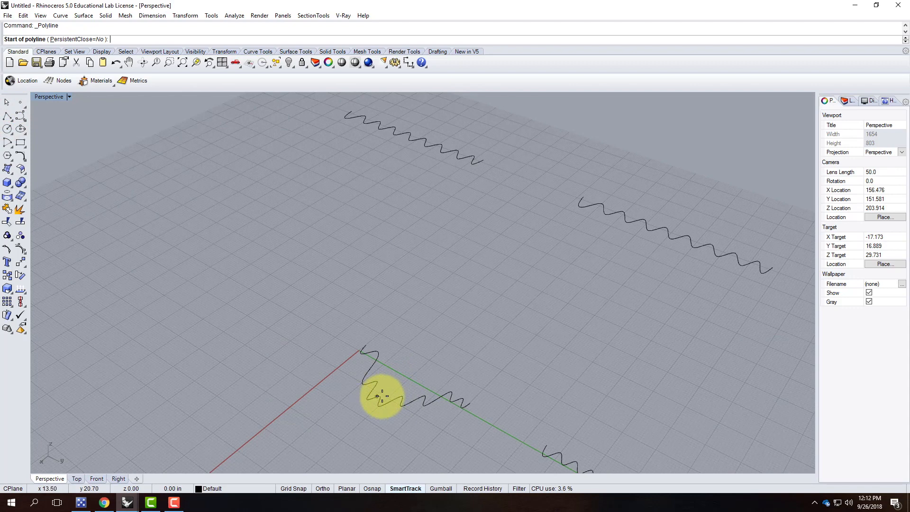
click(372, 488)
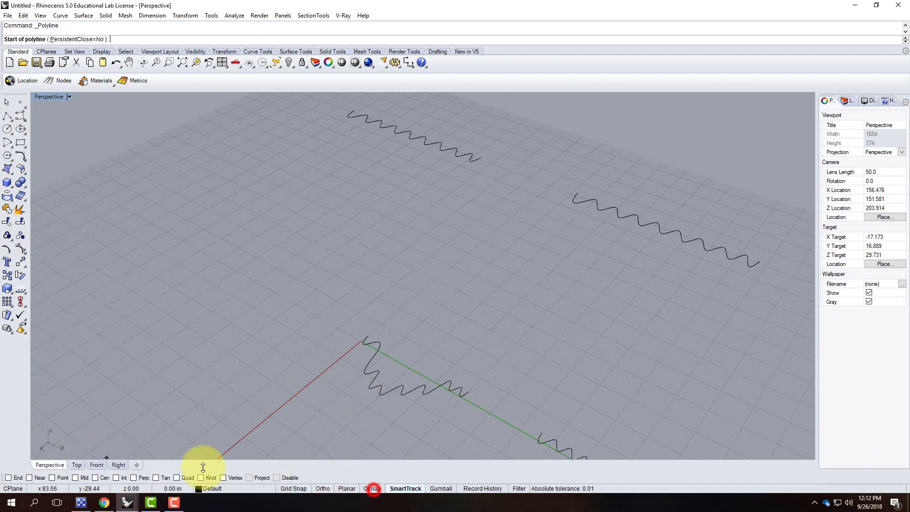
click(76, 478)
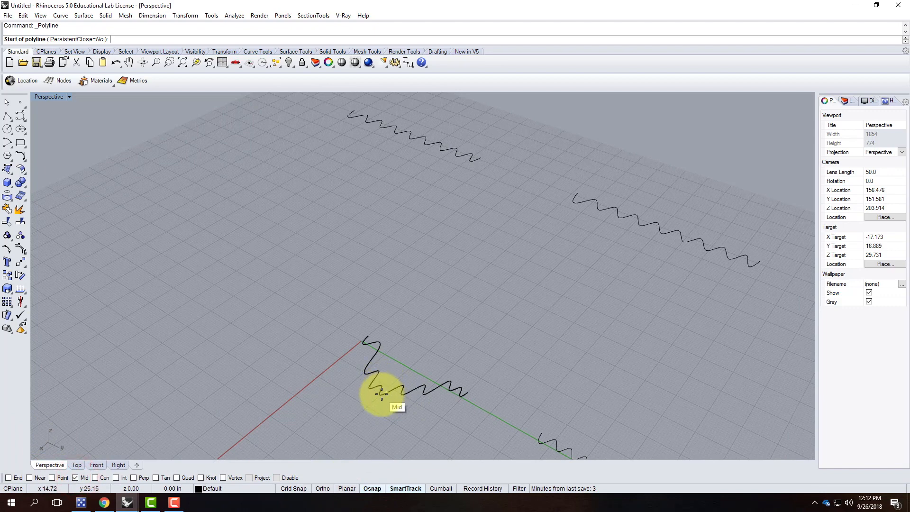
click(383, 393)
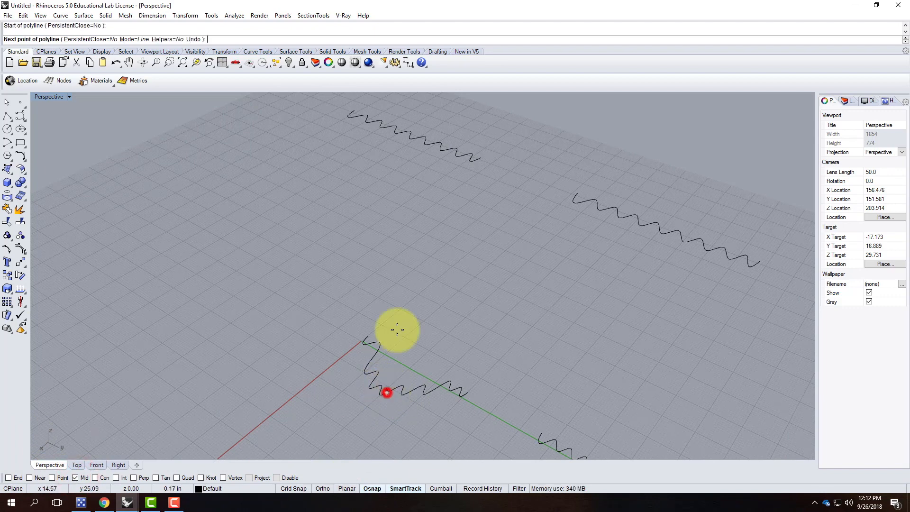
click(410, 138)
key(Return)
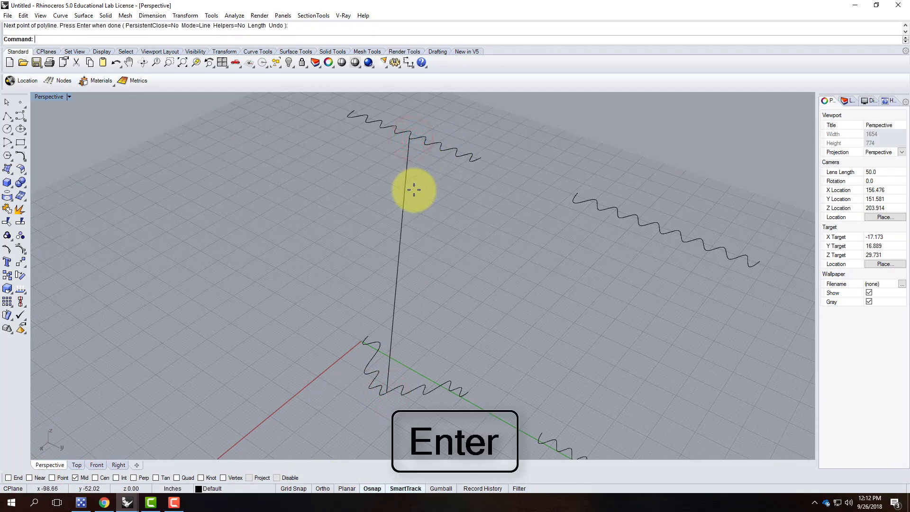
With End snap on, join both pairs of matching wave ends with straight lines, then select the middle line.
key(Return)
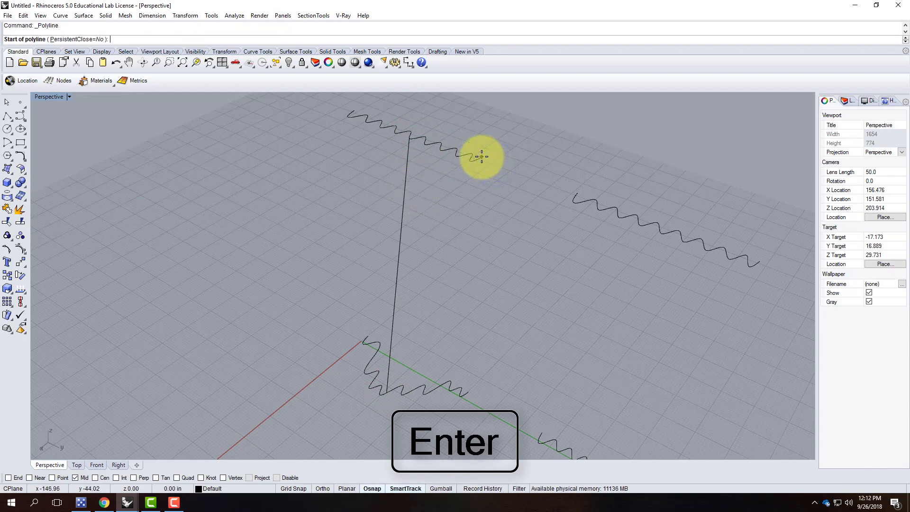
click(8, 477)
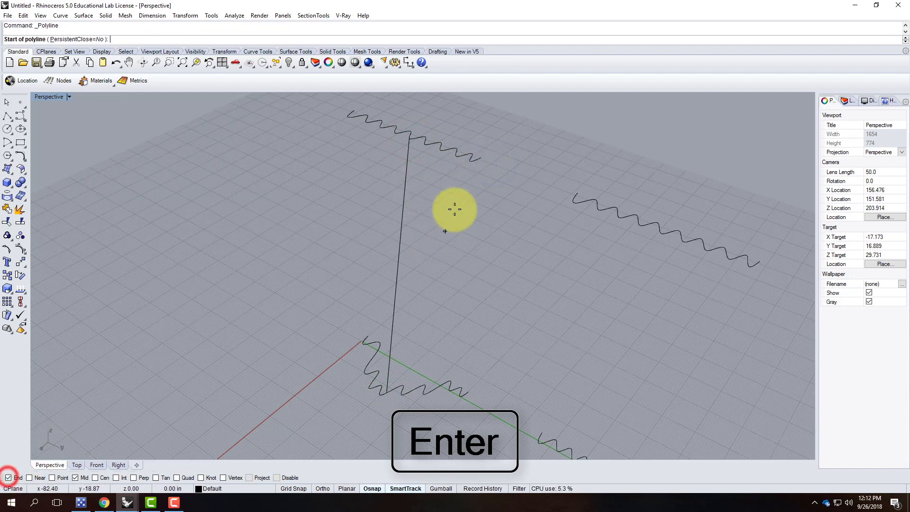
click(481, 157)
click(467, 391)
key(Return)
right_click(355, 163)
click(354, 112)
click(372, 336)
key(Return)
click(400, 271)
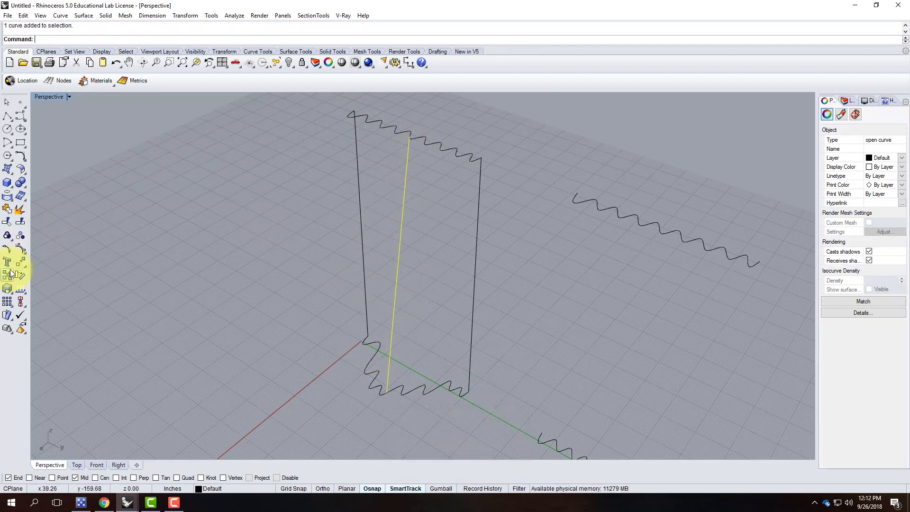
Rebuild the middle line and move two of its edit points so it bows slightly.
key(Return)
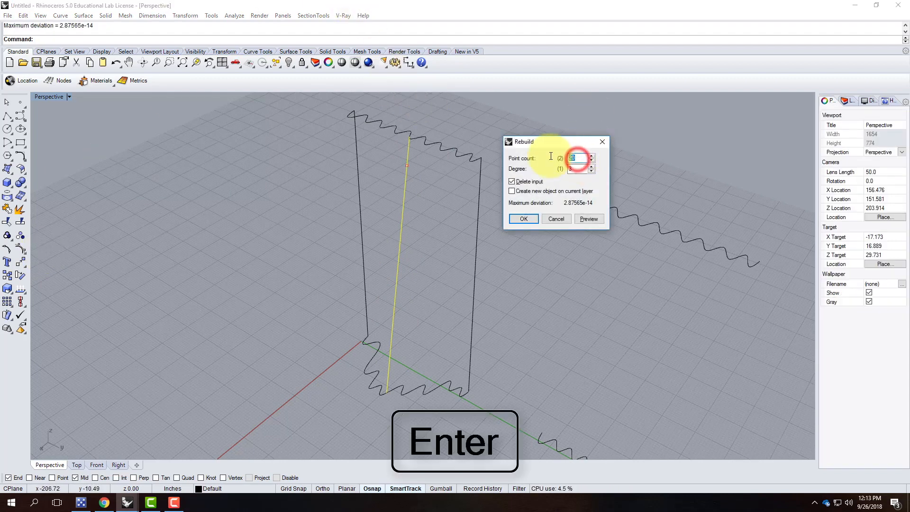
click(525, 218)
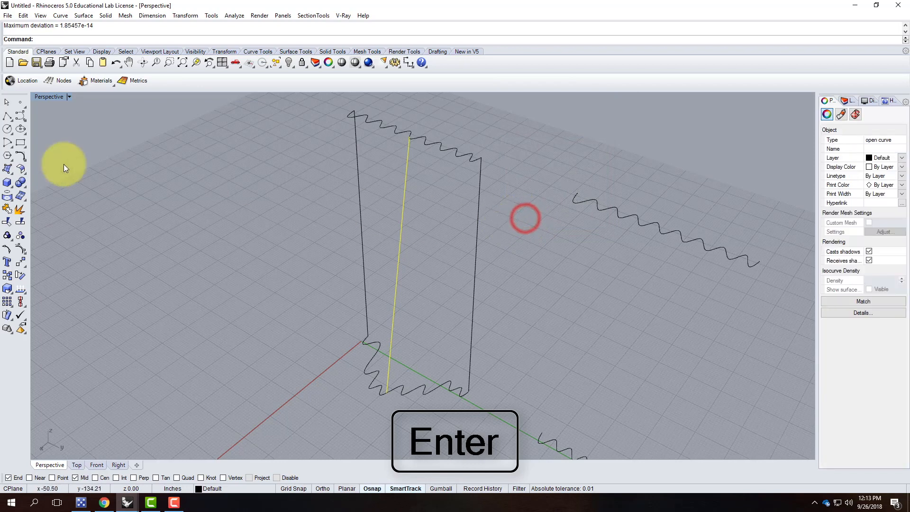
click(8, 249)
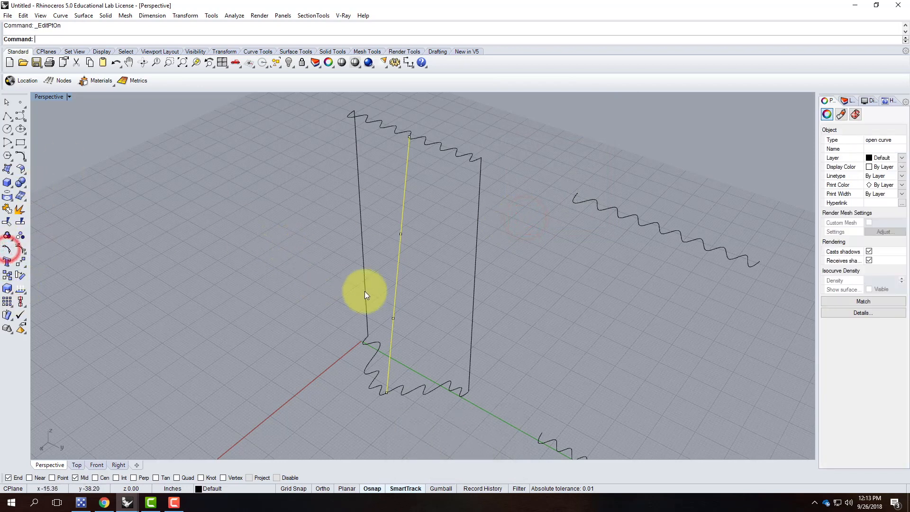
click(383, 309)
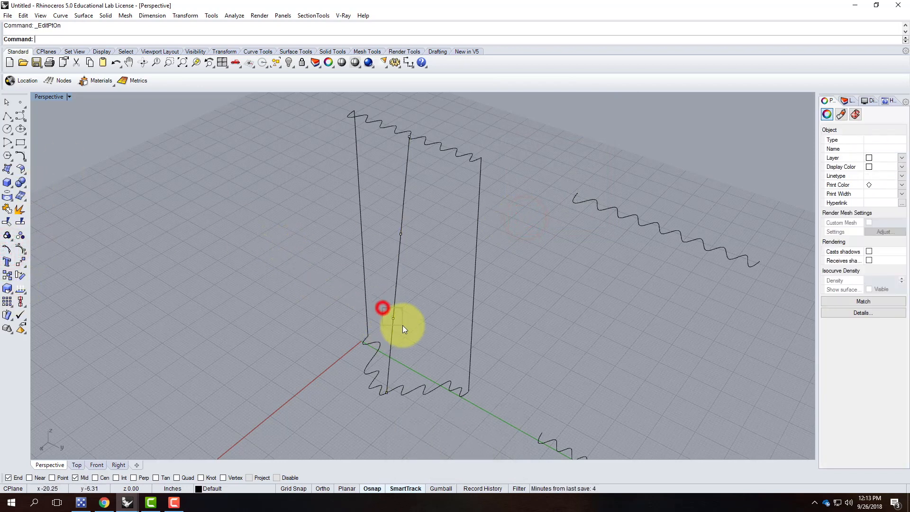
shift+click(393, 224)
text(Move)
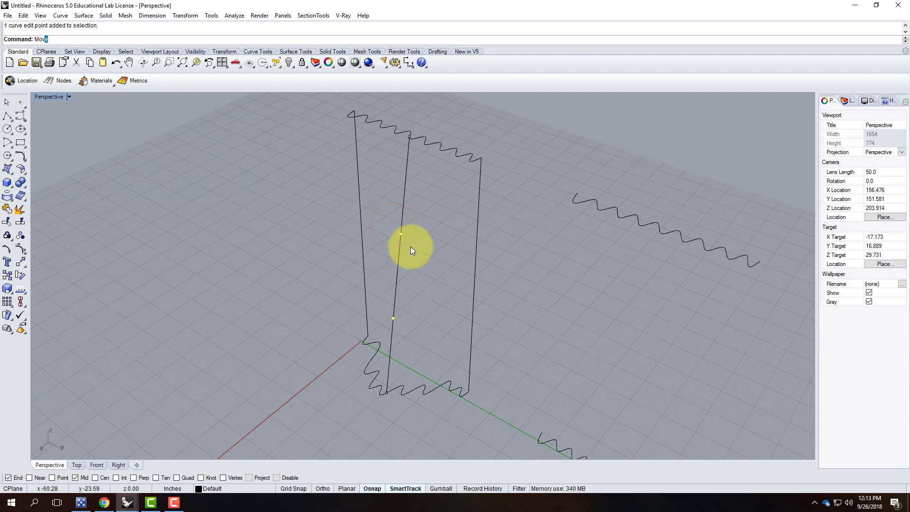
key(Return)
click(531, 380)
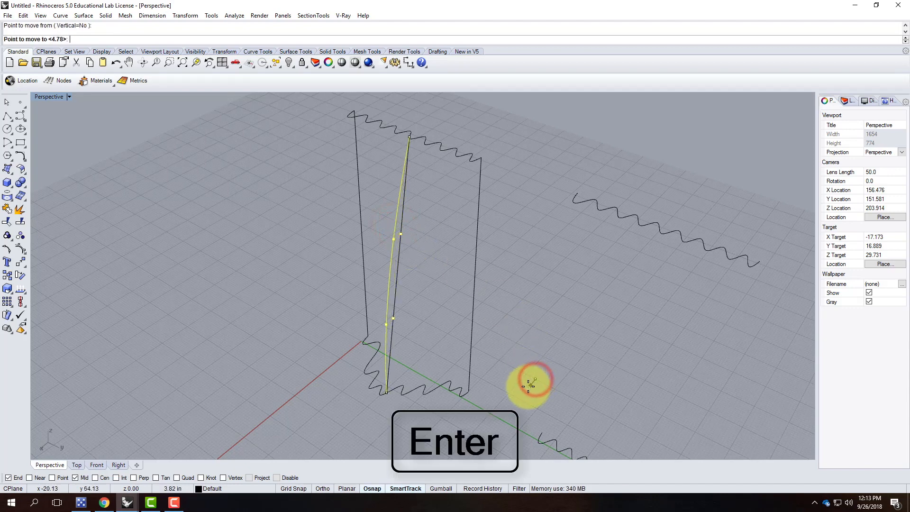
click(529, 385)
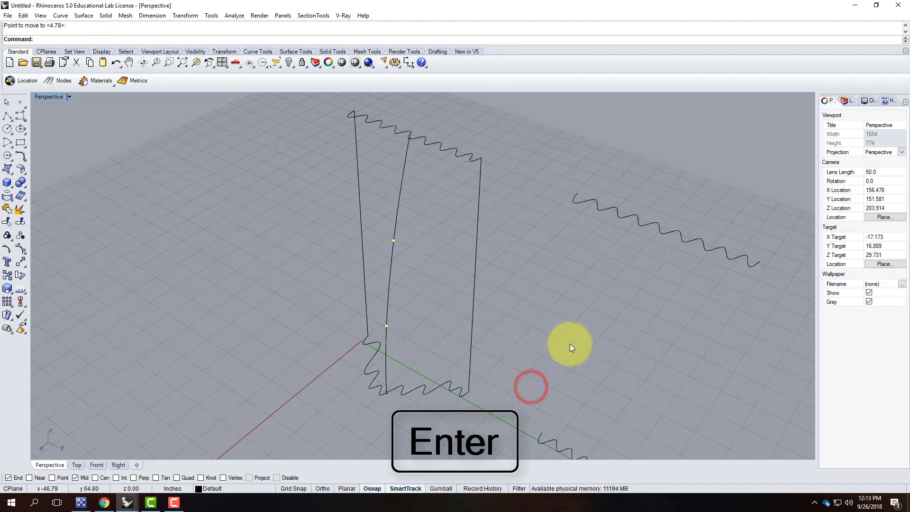
key(Escape)
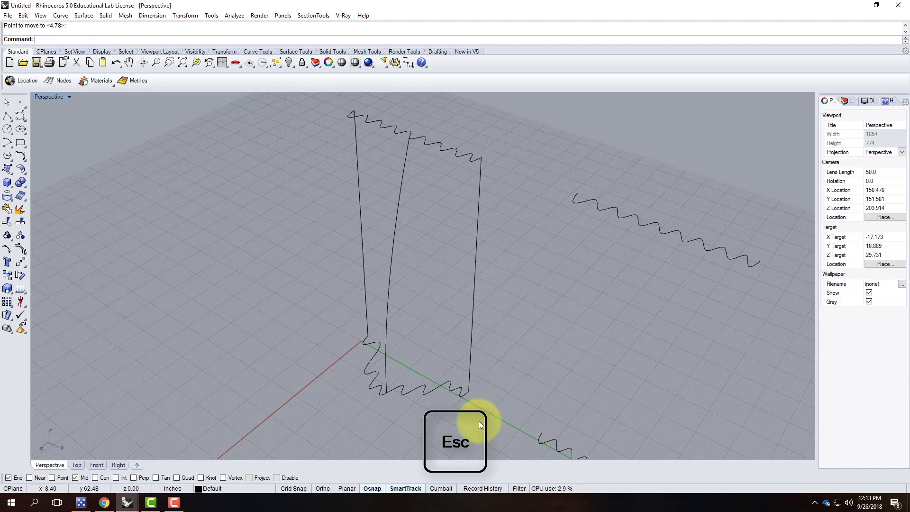
Build a Curve Network surface from the two waves and three connecting lines.
drag(339, 121, 340, 120)
click(60, 15)
mouse_move(88, 17)
click(110, 92)
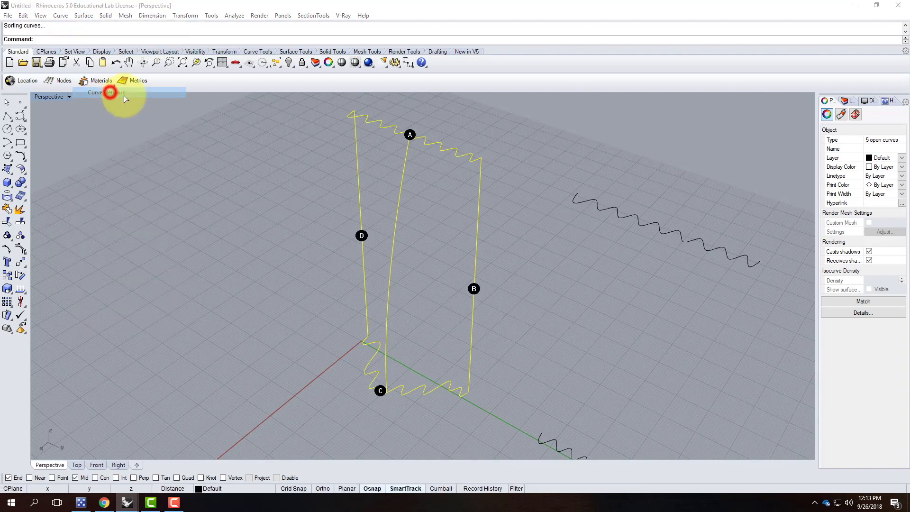
click(732, 236)
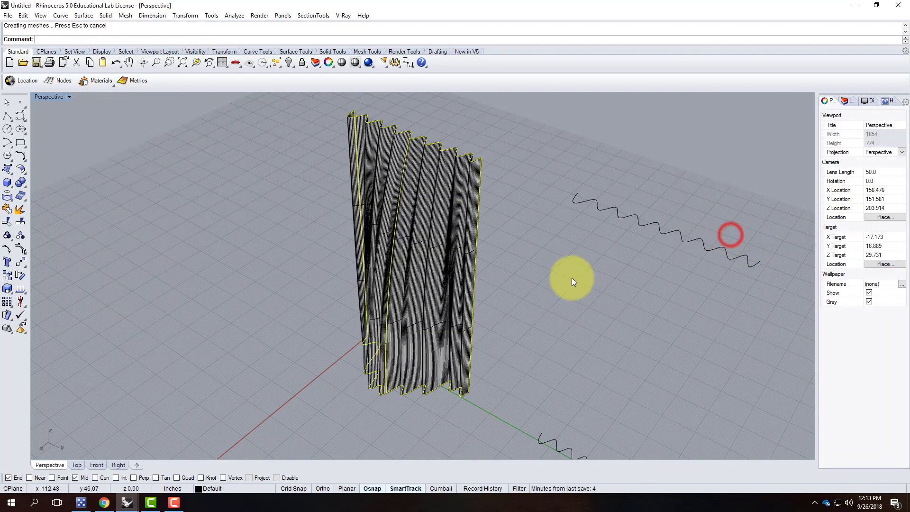
right_drag(512, 317, 589, 286)
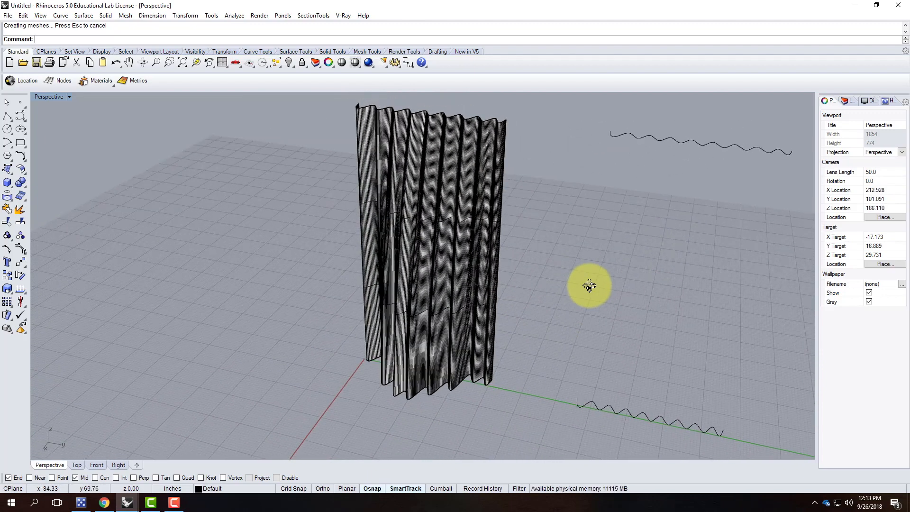
right_drag(589, 285, 661, 215)
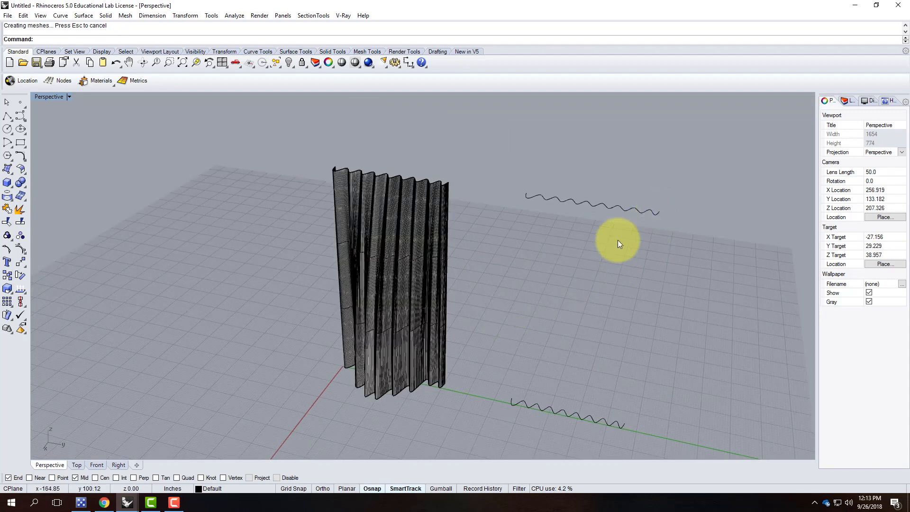
Copy the lower wavy curve 4 feet straight up with Vertical=Yes.
click(579, 416)
text(Copy)
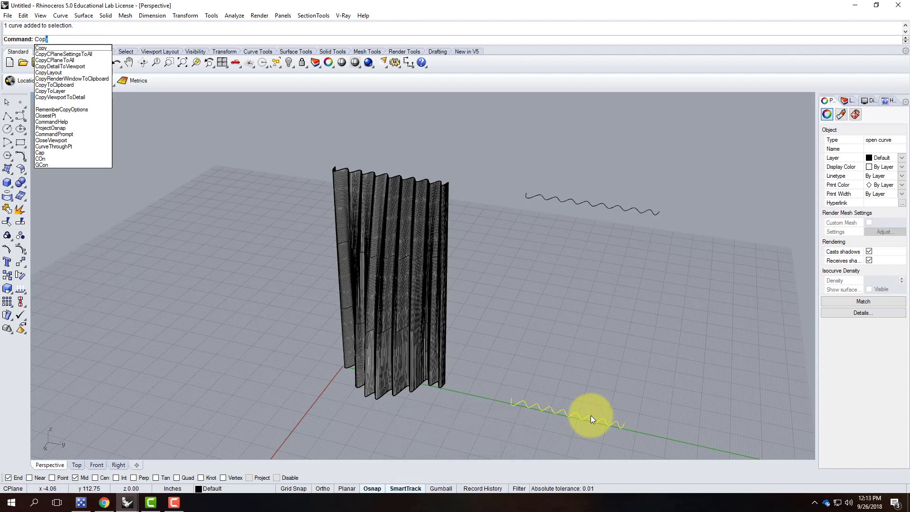
key(Return)
text(v)
key(Return)
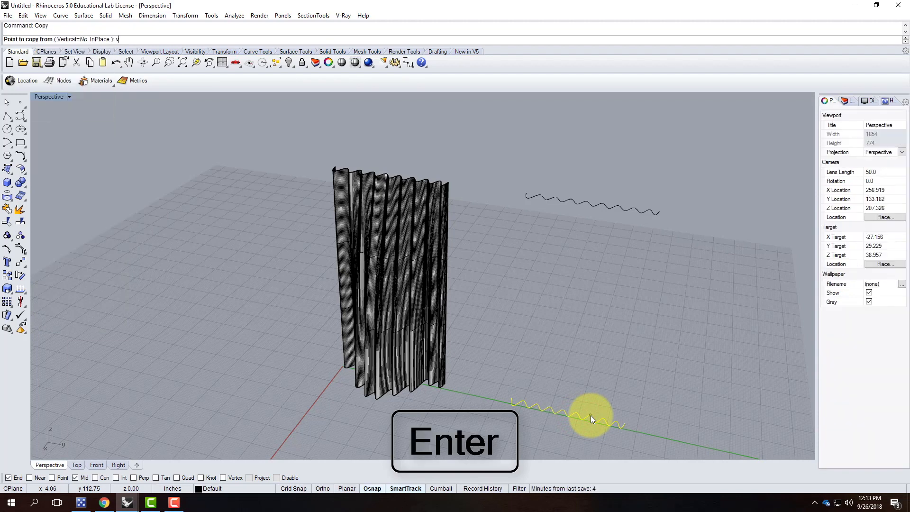
click(645, 428)
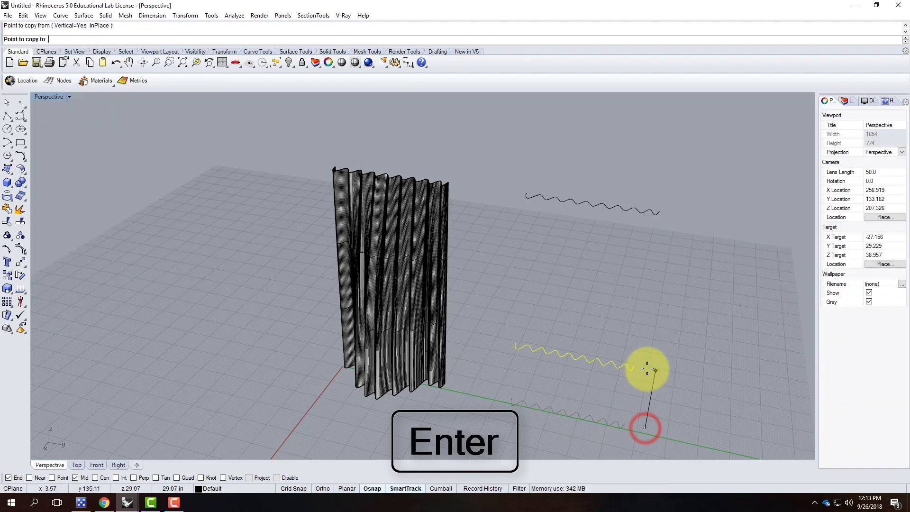
key(Return)
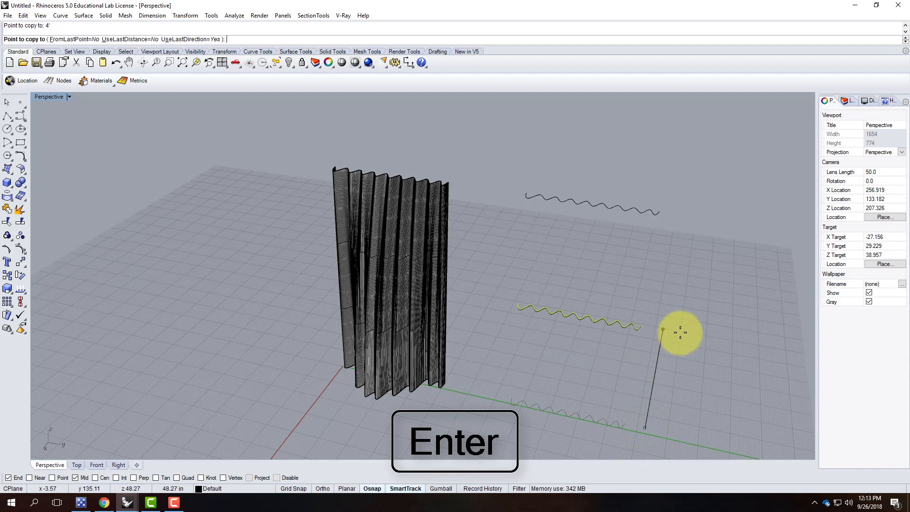
key(Escape)
Shorten the copied and middle zigzags with Scale1D, using their end points as references.
drag(657, 402, 448, 412)
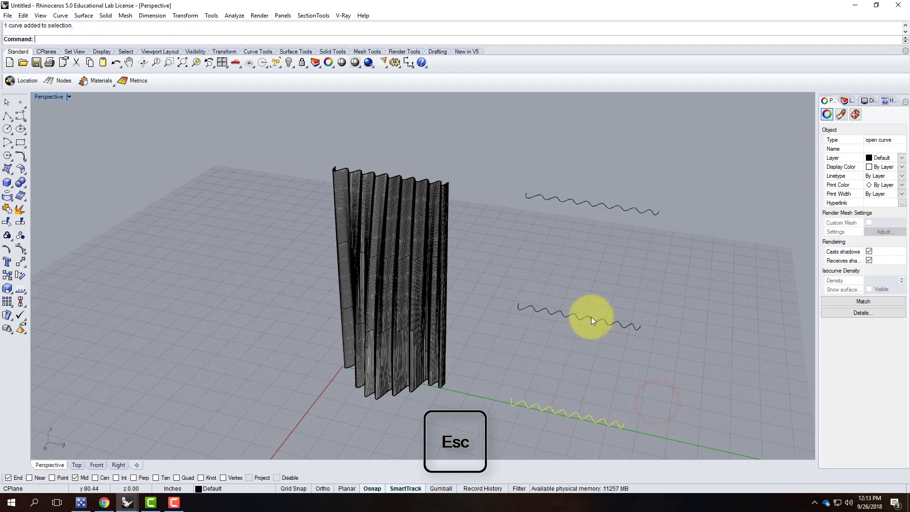
drag(533, 402, 522, 433)
text(S)
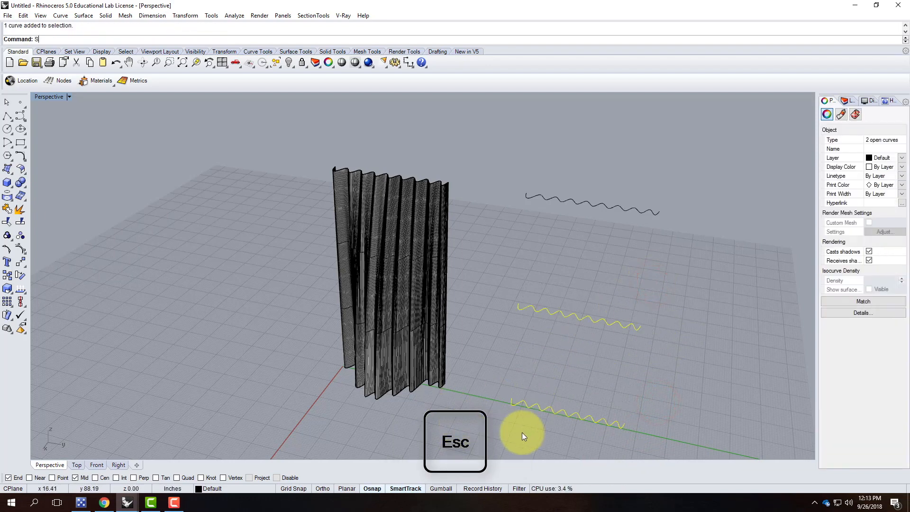
text(cale1D)
key(Return)
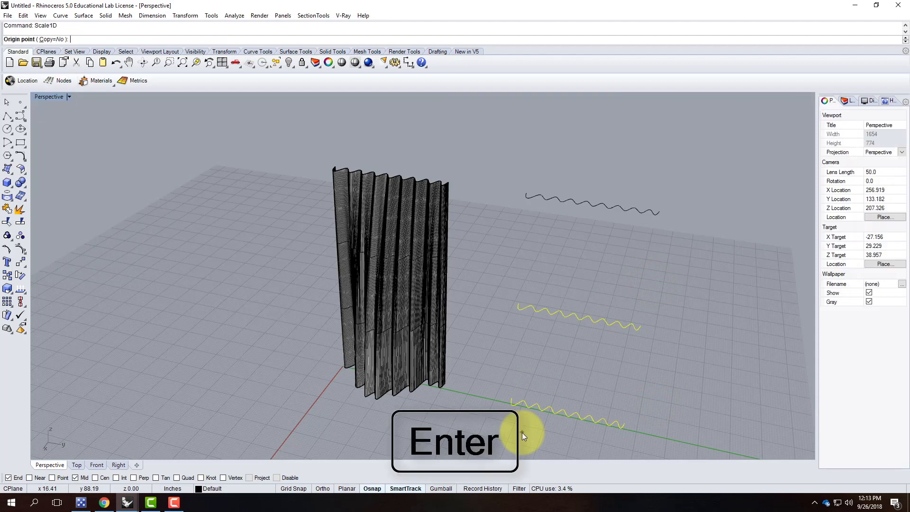
click(519, 304)
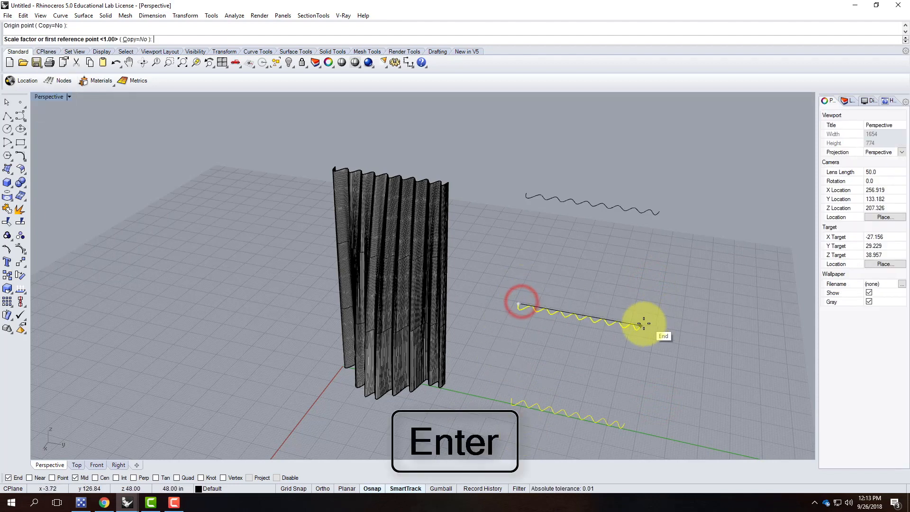
click(642, 325)
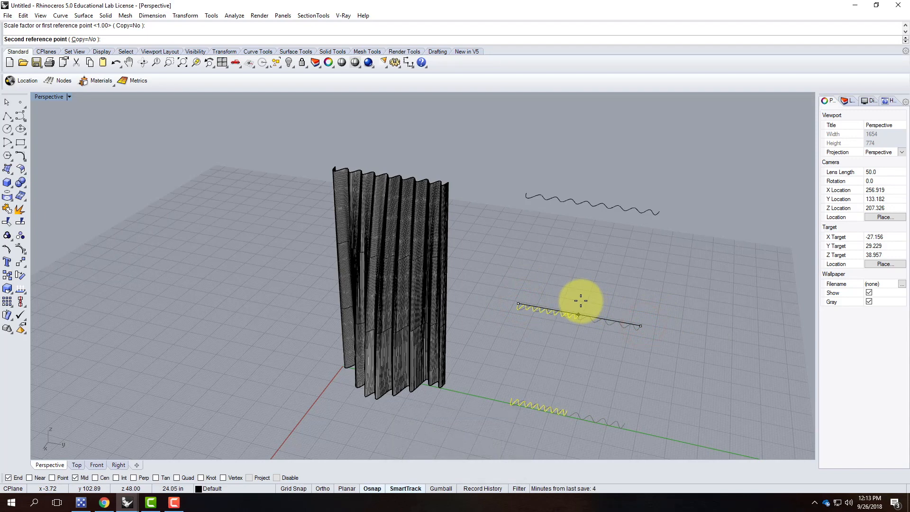
click(580, 301)
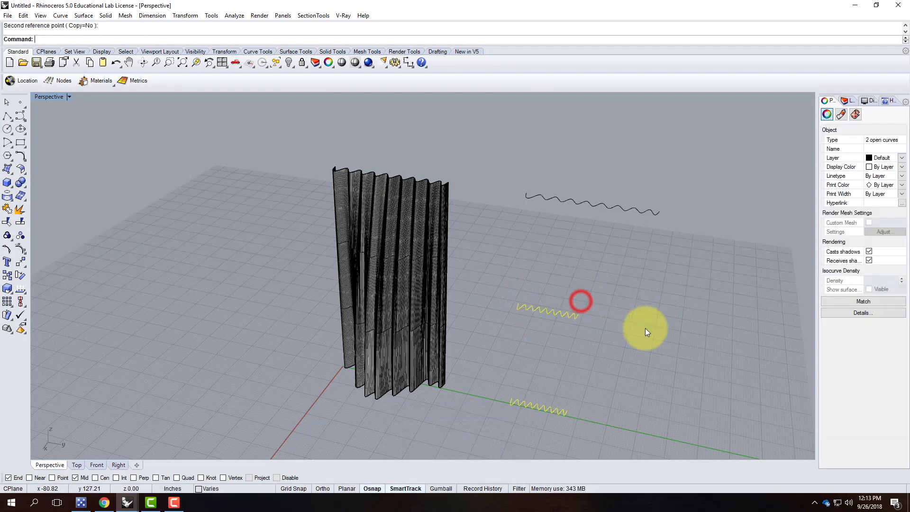
key(Escape)
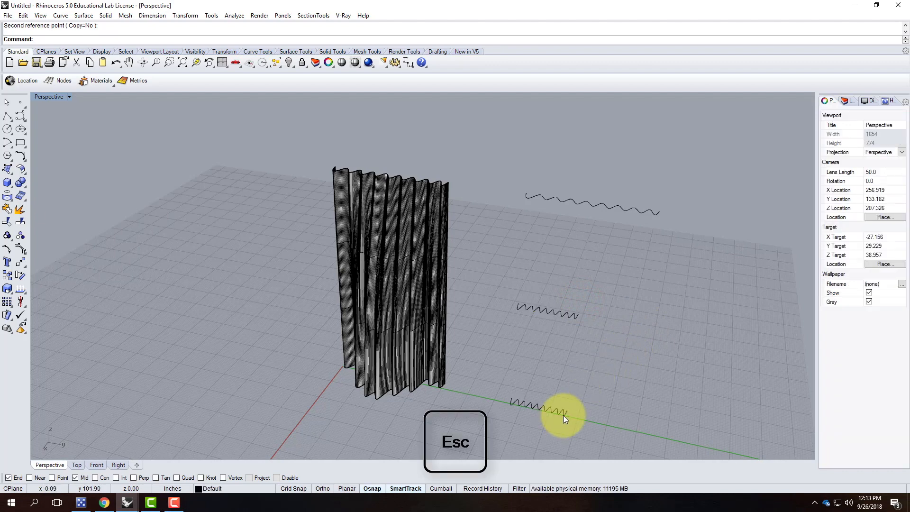
Start a Scale1D on the bottom zigzag, then cancel it.
click(563, 415)
text(Scale1D)
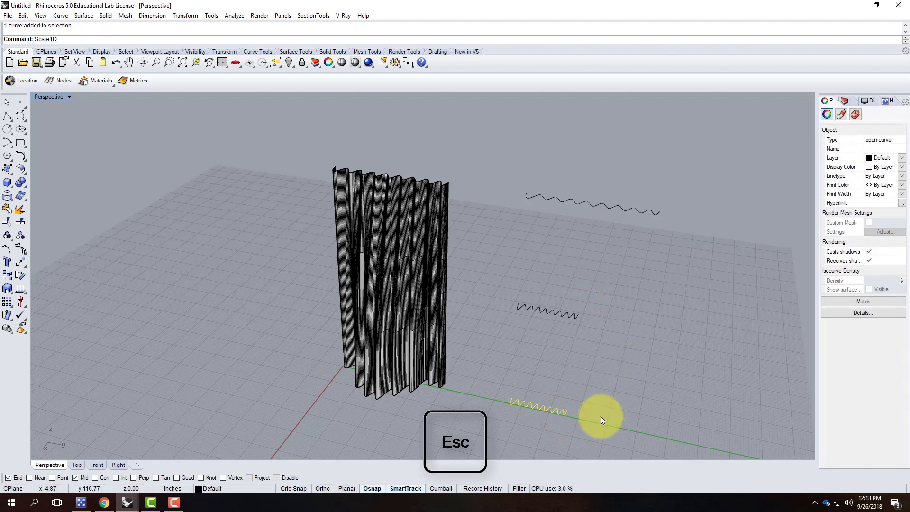
key(Return)
click(510, 400)
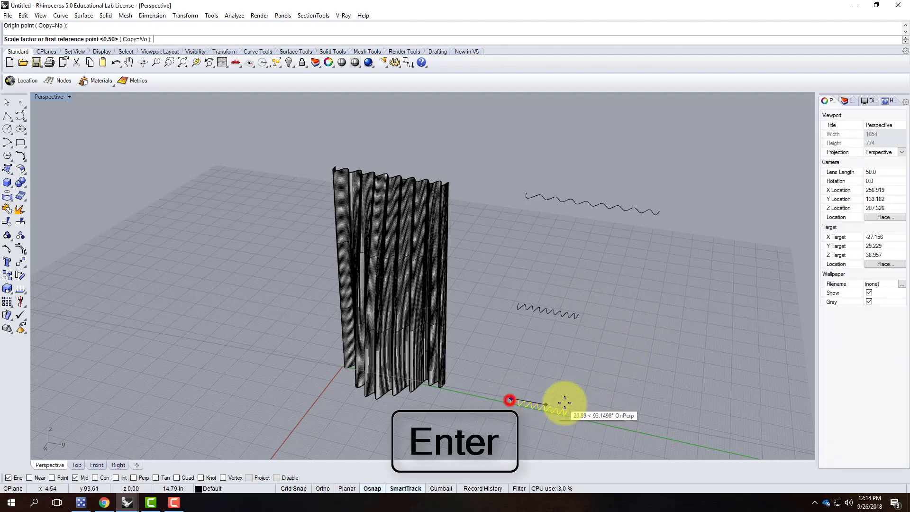
click(568, 408)
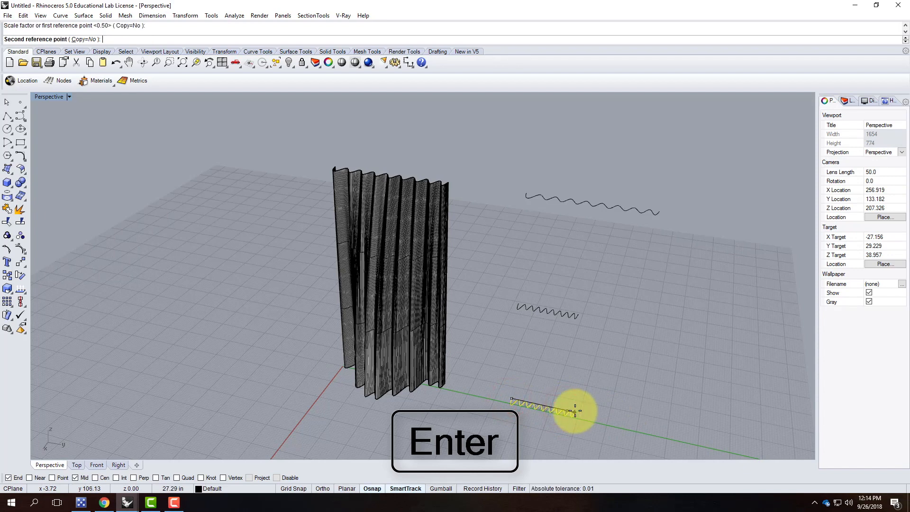
key(Escape)
click(20, 117)
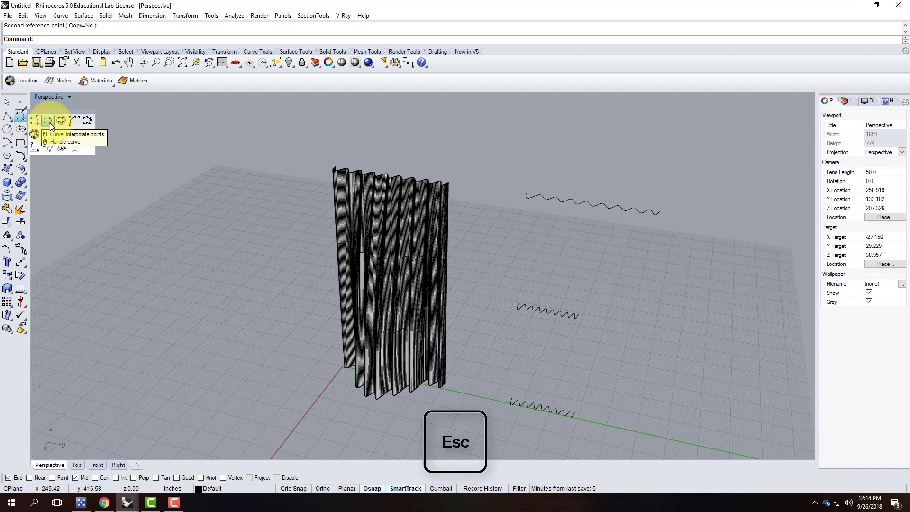
Draw a smooth interpolated curve through the right ends of the three wavy curves.
click(51, 124)
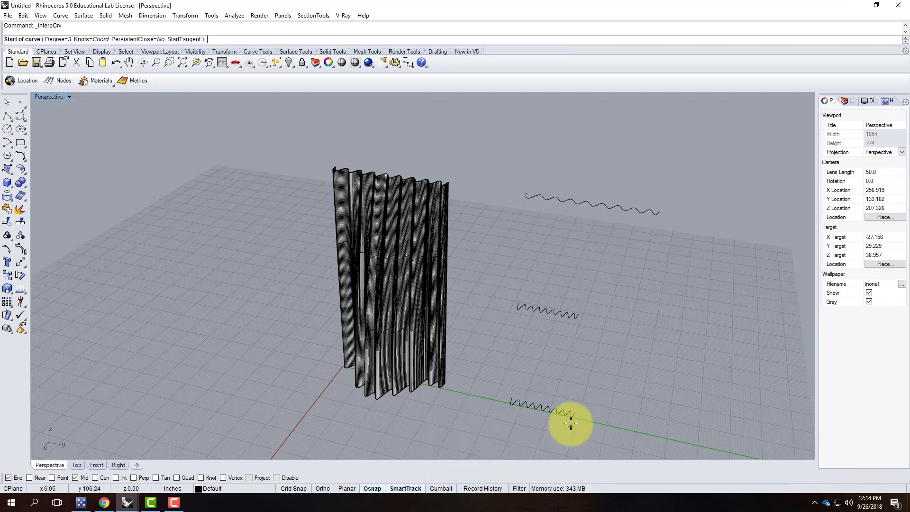
click(579, 411)
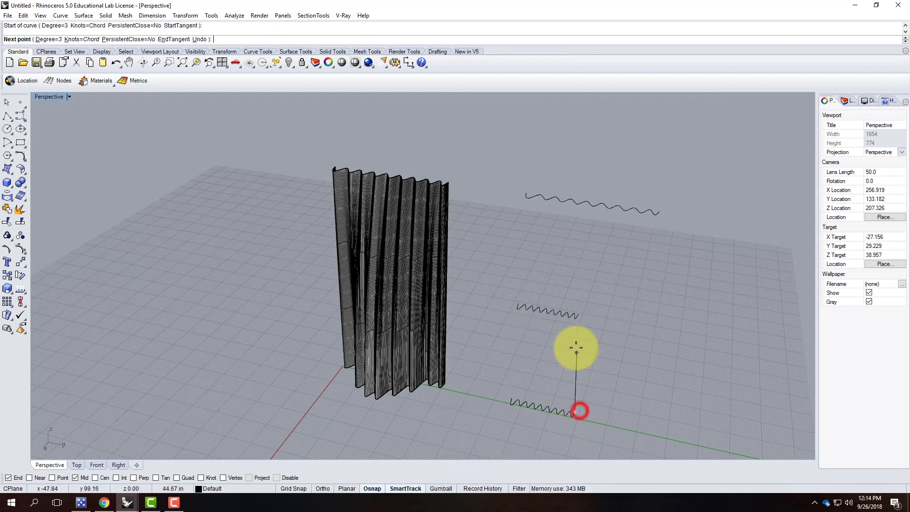
click(578, 314)
click(665, 217)
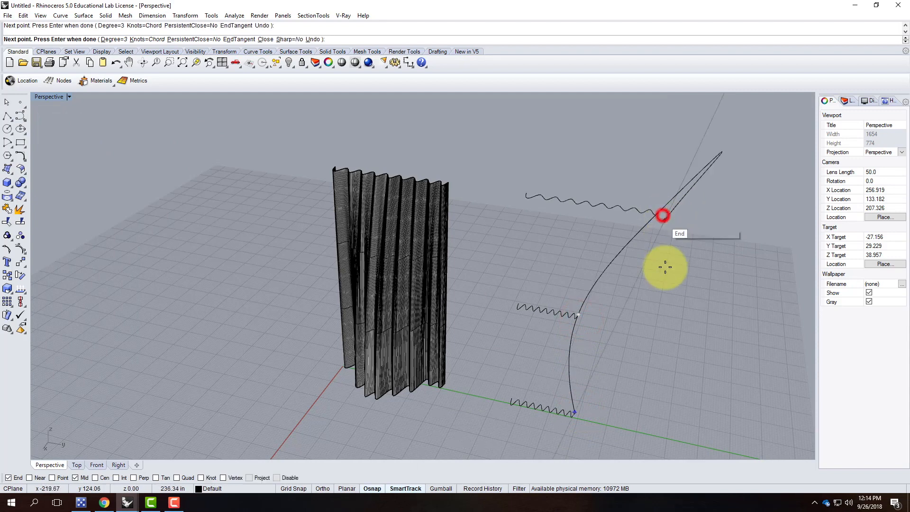
key(Return)
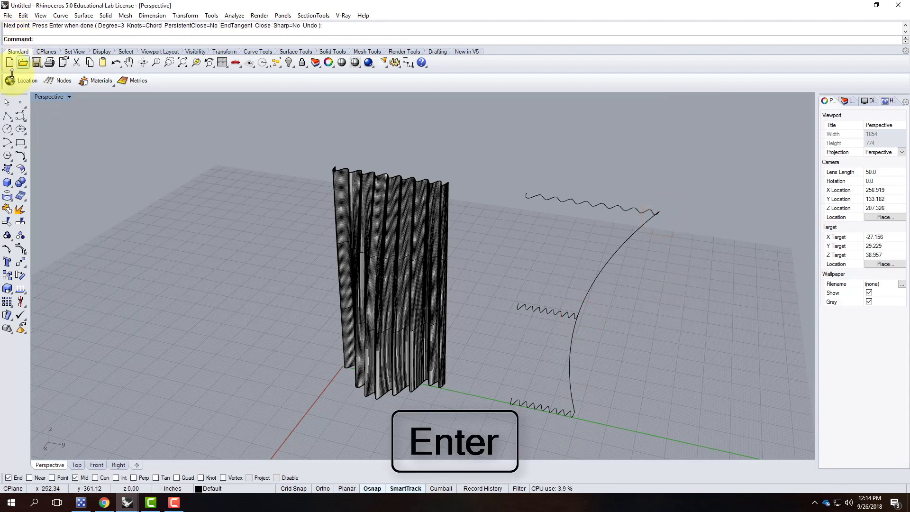
Draw a straight polyline through the three left ends, then select all five network curves.
click(7, 116)
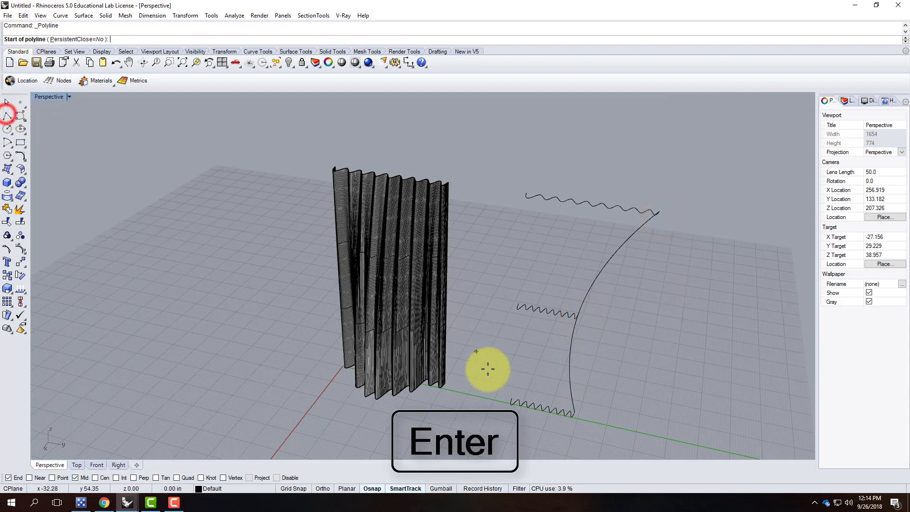
click(512, 396)
click(518, 304)
click(526, 197)
key(Return)
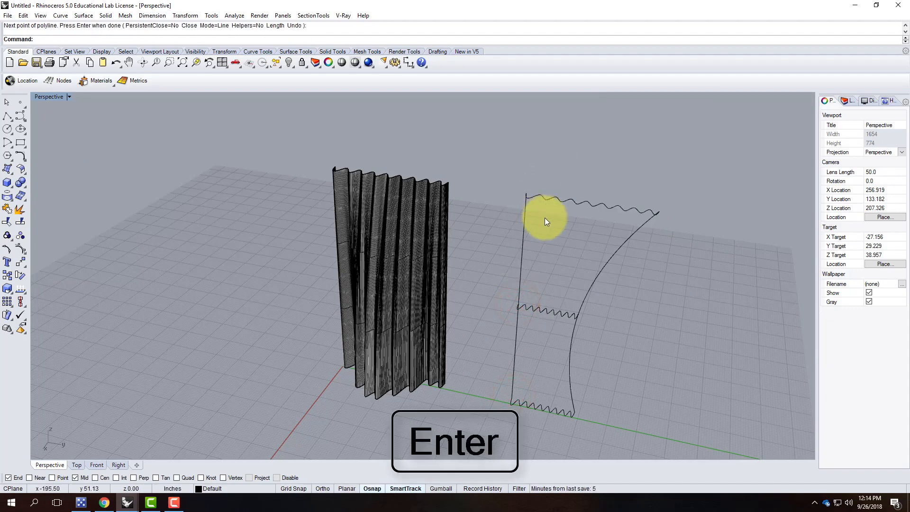
key(Escape)
right_drag(677, 292, 680, 274)
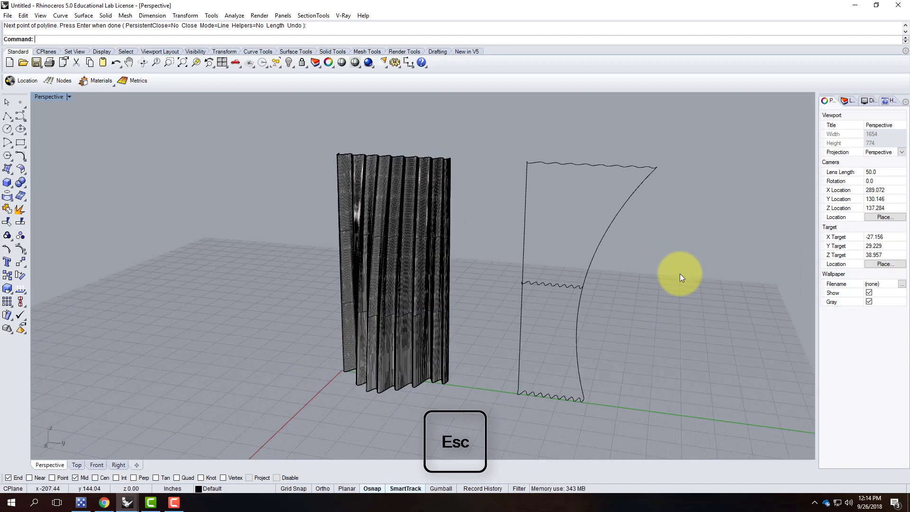
drag(567, 212, 666, 435)
Build a second Curve Network surface from the five selected curves and orbit to inspect it.
click(66, 17)
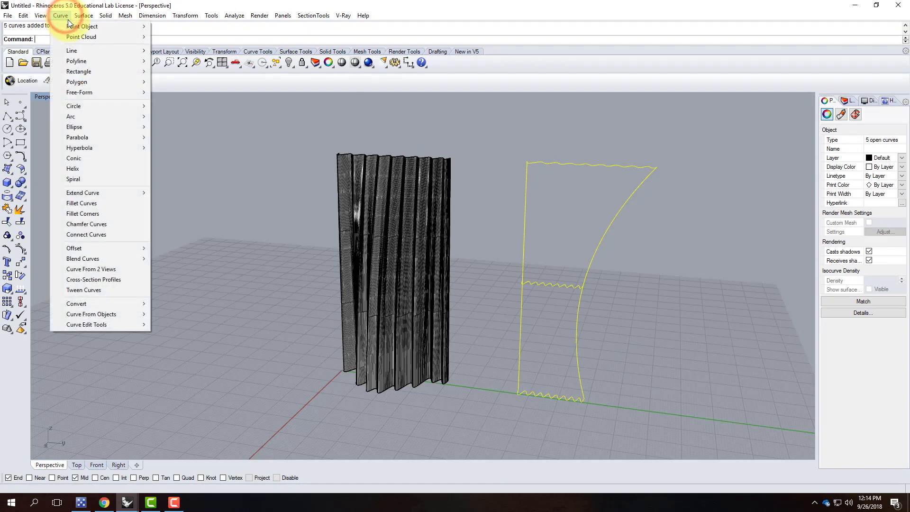
click(83, 16)
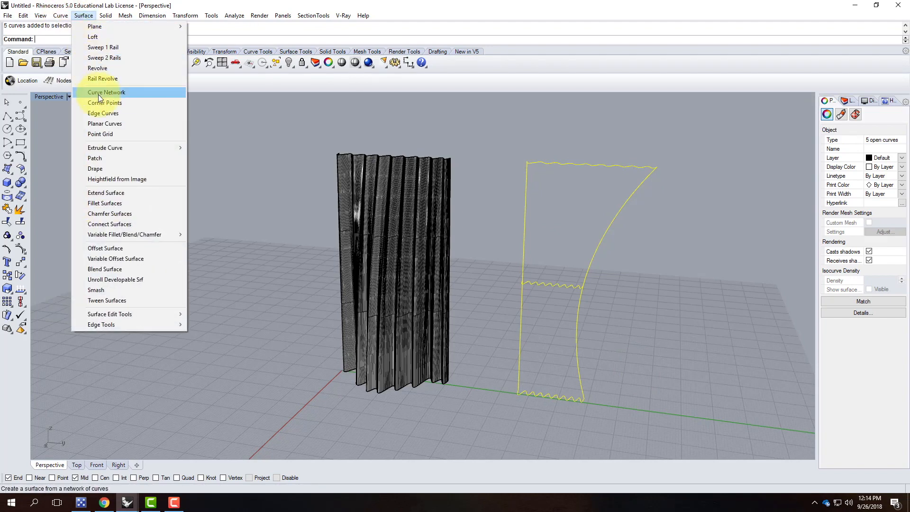
click(98, 93)
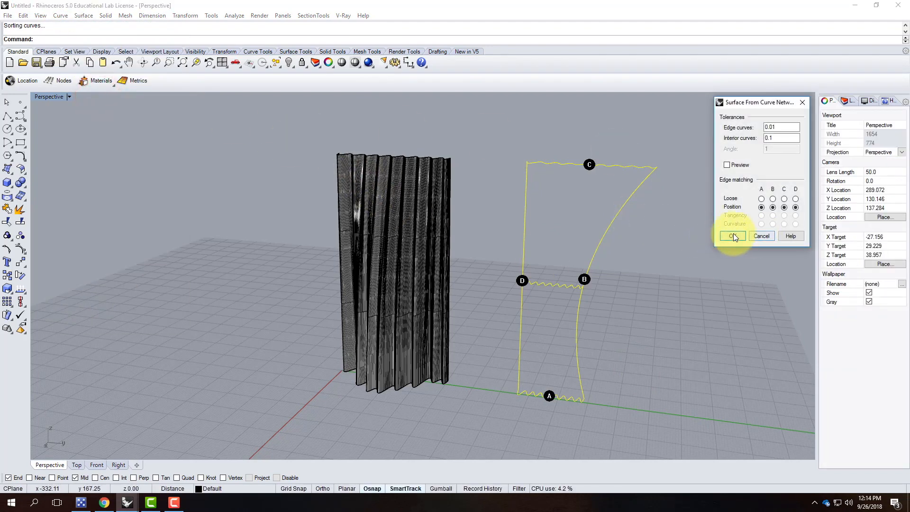
click(733, 235)
right_drag(664, 258, 713, 223)
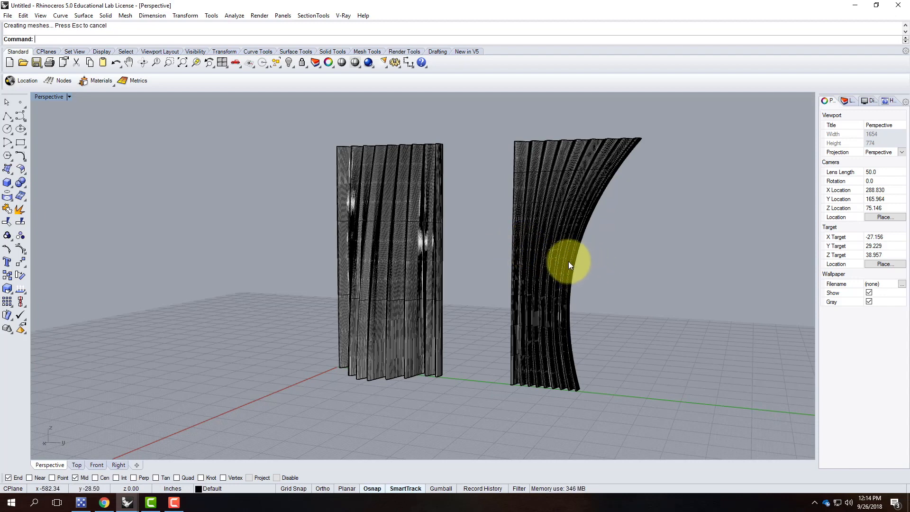
right_drag(539, 162, 592, 190)
scroll(566, 172, up, 6)
right_drag(552, 228, 608, 242)
scroll(602, 134, up, 5)
right_drag(662, 196, 603, 207)
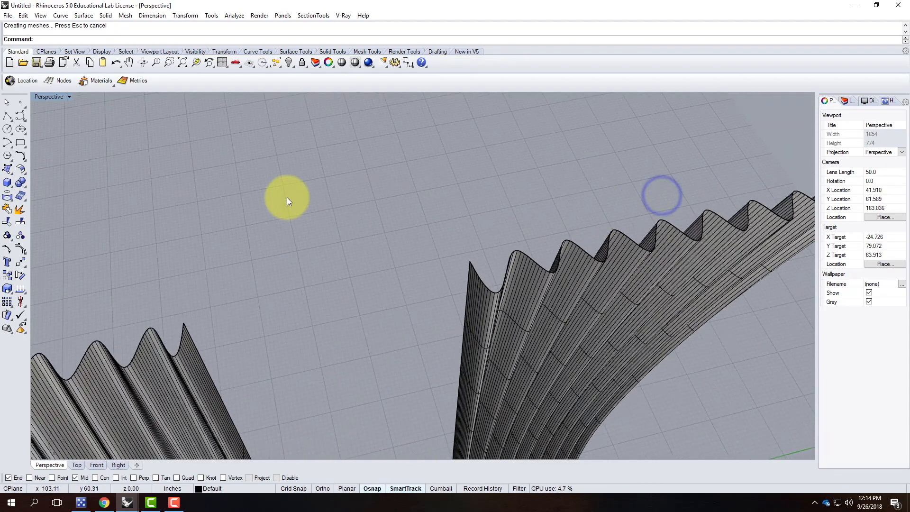
Draw a 60-unit polyline starting at the origin along the base of the walls.
click(6, 116)
scroll(426, 185, down, 5)
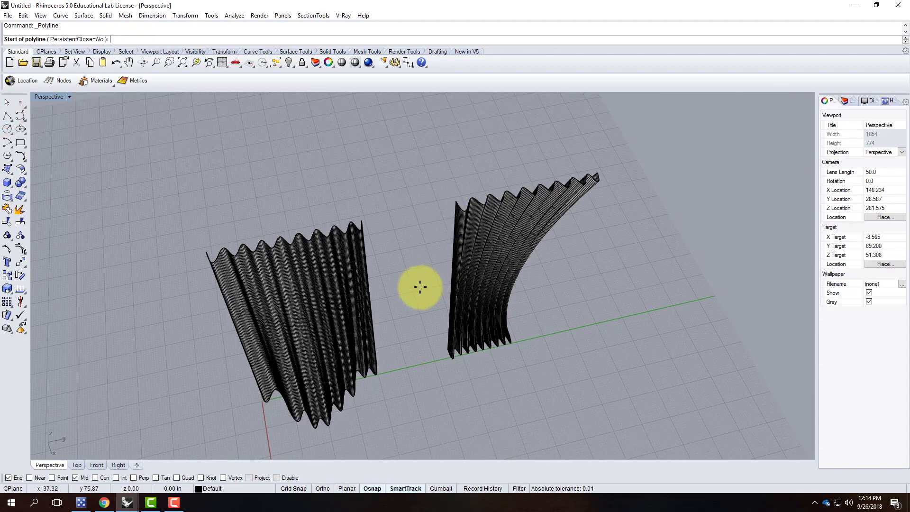
scroll(439, 358, up, 3)
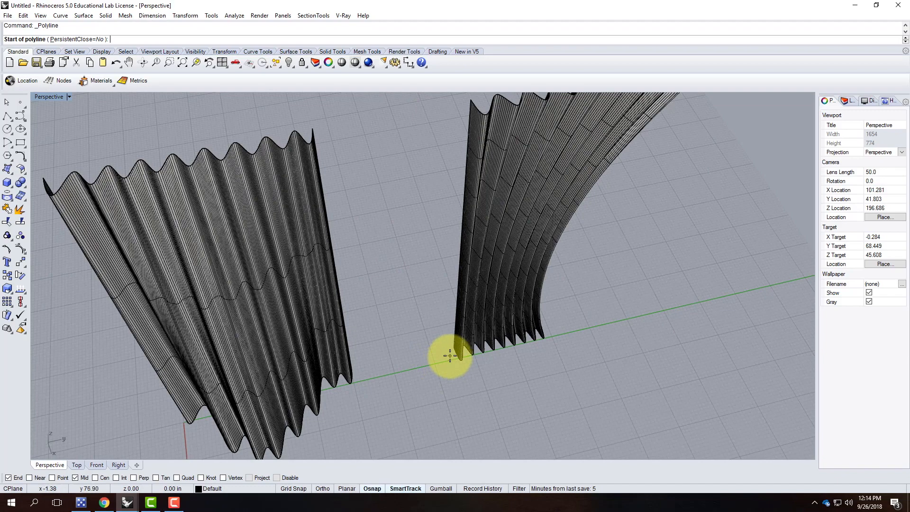
scroll(447, 354, up, 2)
scroll(250, 386, down, 6)
right_drag(284, 408, 365, 332)
scroll(354, 344, up, 4)
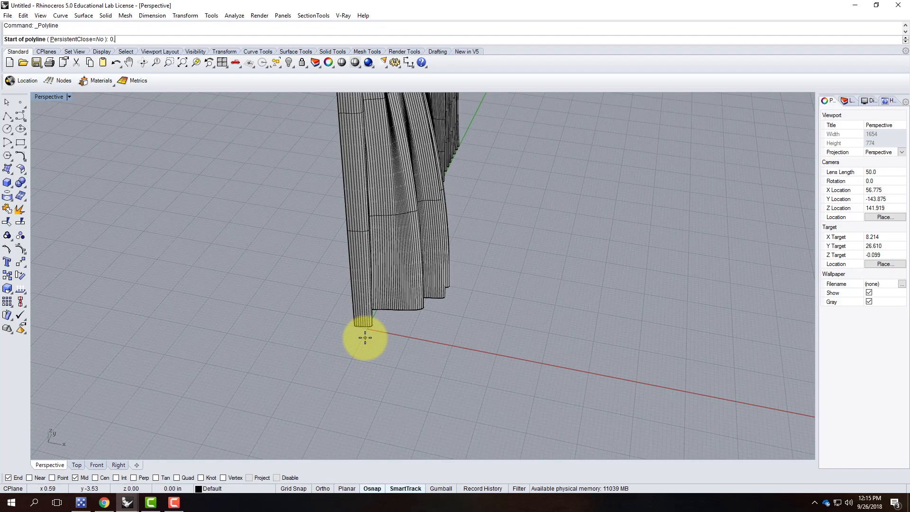
text(0)
key(Return)
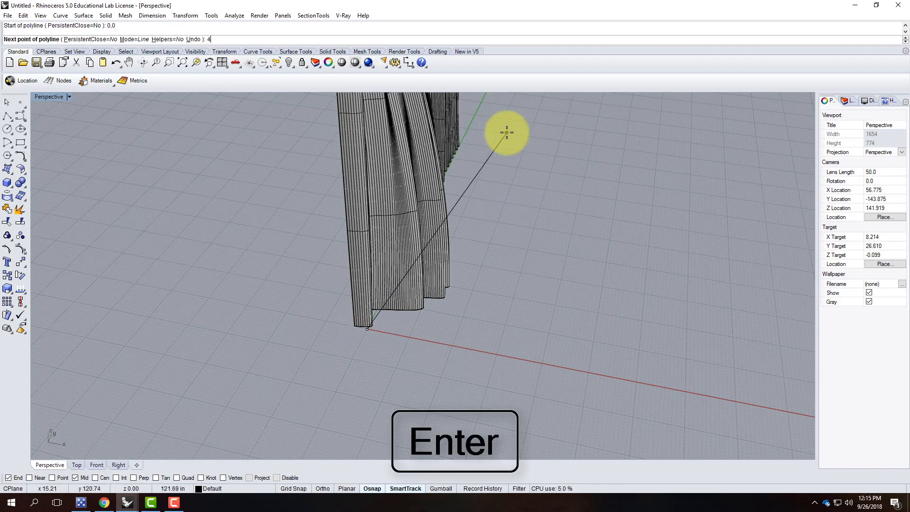
key(BackSpace)
text(60)
key(Return)
click(506, 112)
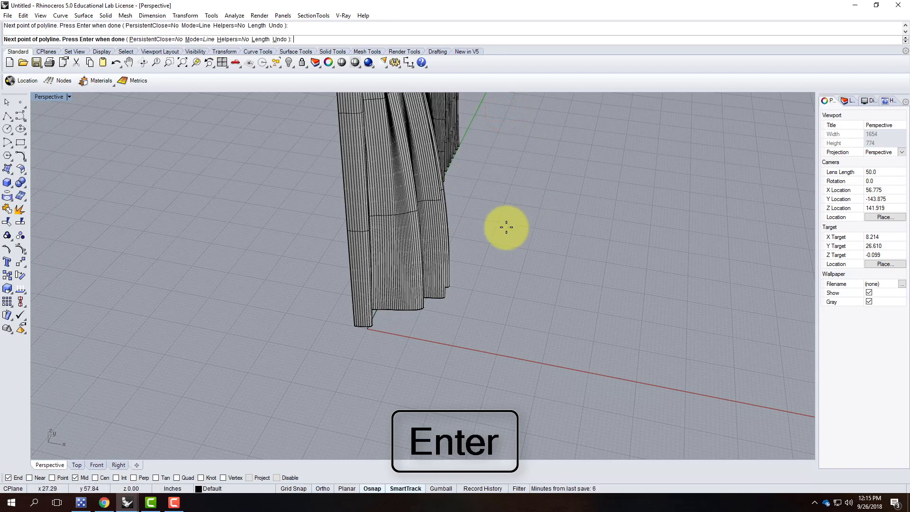
key(Return)
Move the new polyline straight up 7'8" with Vertical=Yes.
click(376, 315)
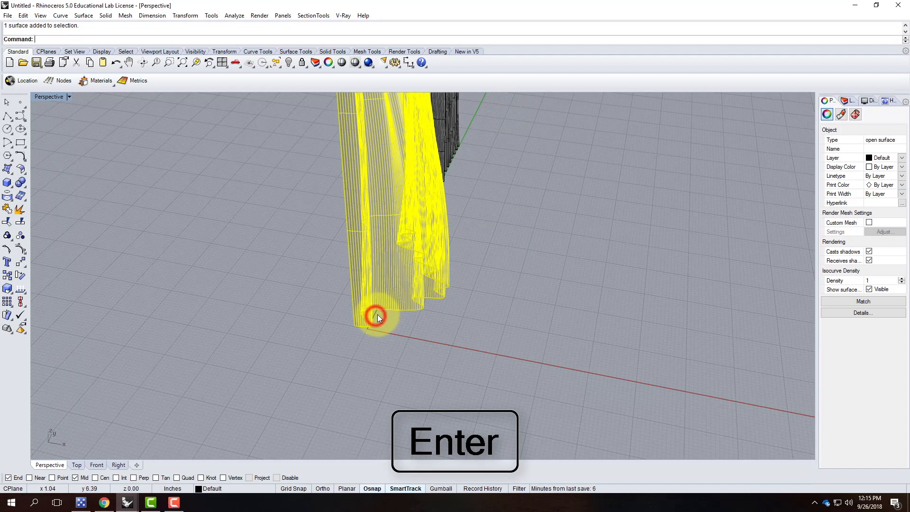
text(move)
key(Return)
text(v)
key(Return)
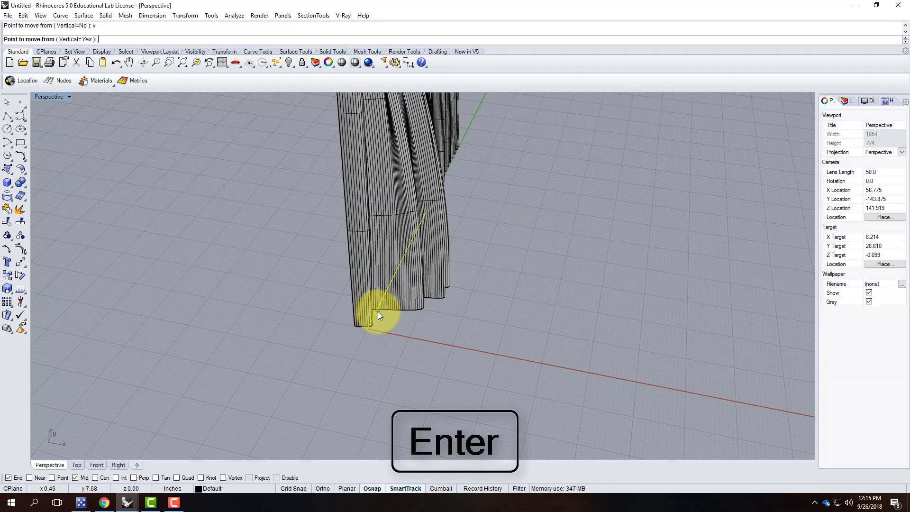
click(403, 337)
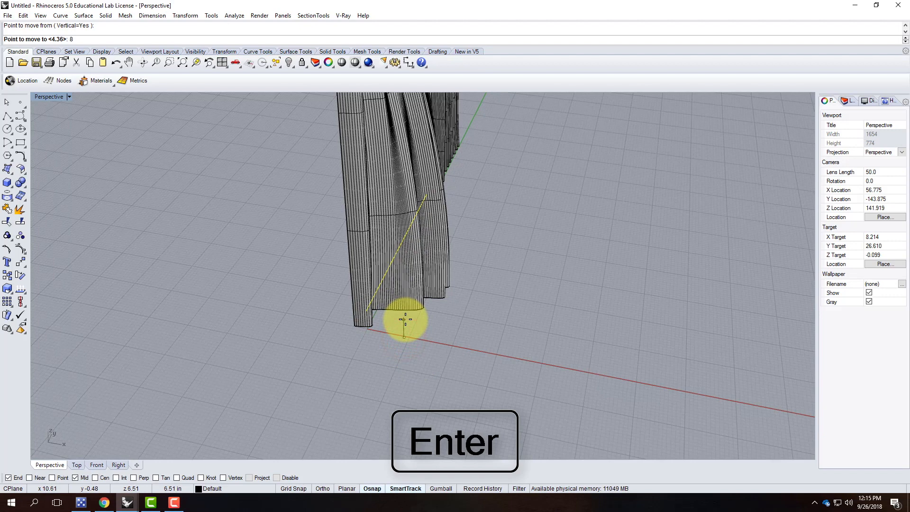
key(BackSpace)
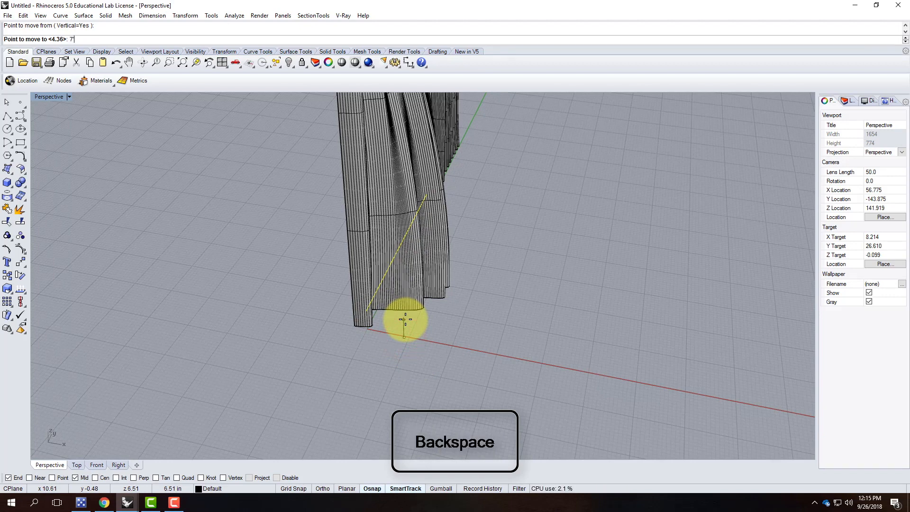
text(7'8")
key(Return)
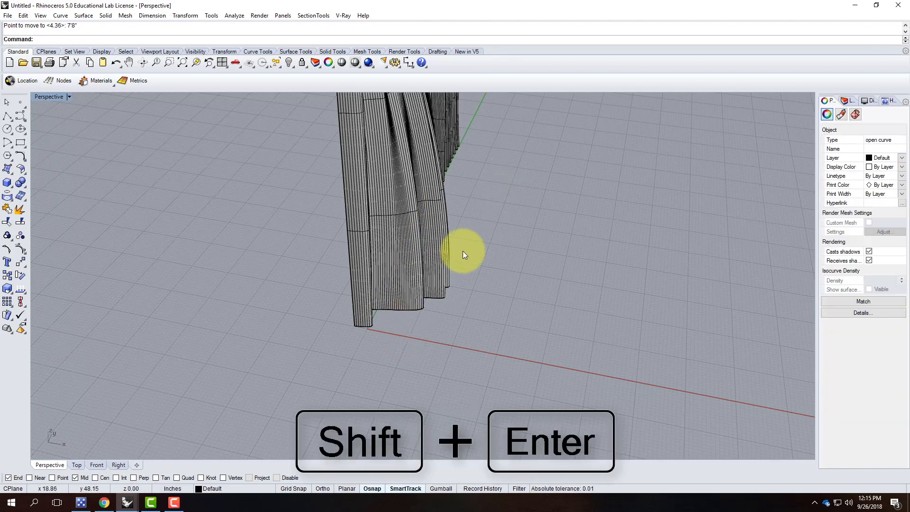
Orbit around the curtain surfaces and restore the four-viewport layout.
scroll(468, 246, down, 7)
scroll(424, 163, up, 6)
right_drag(544, 190, 408, 199)
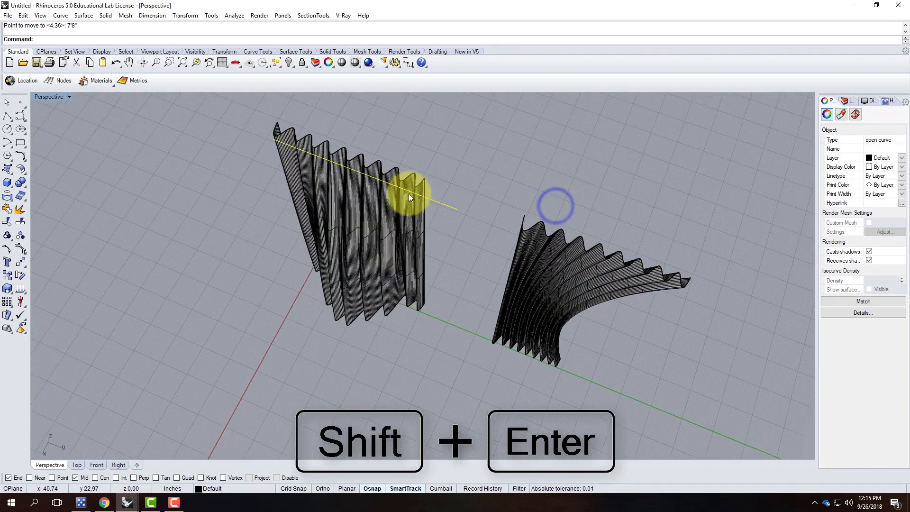
right_drag(474, 198, 408, 157)
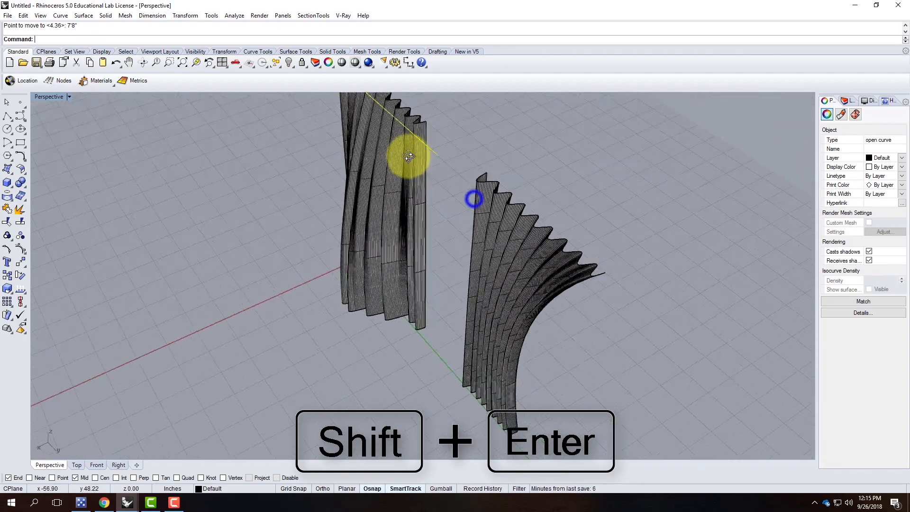
double_click(39, 96)
scroll(220, 131, up, 4)
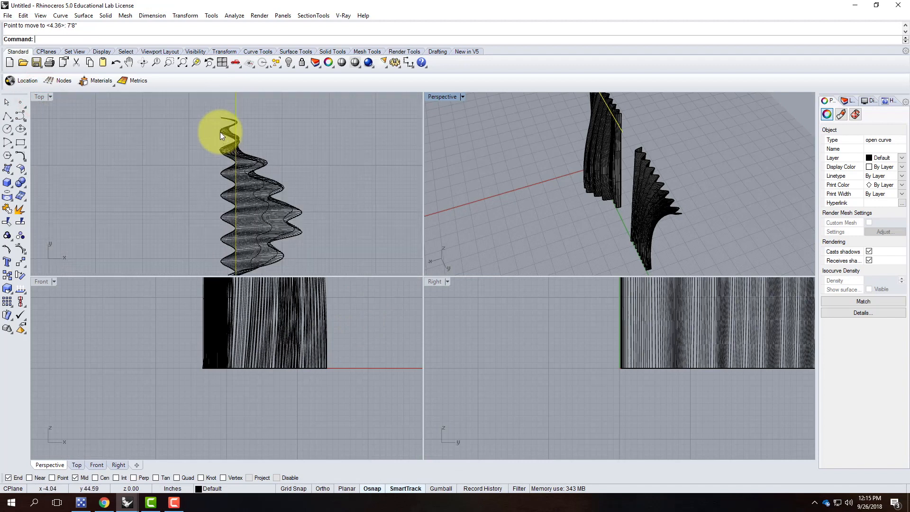
Move the curve again to a new position picked in the Top view.
text(Move)
key(Return)
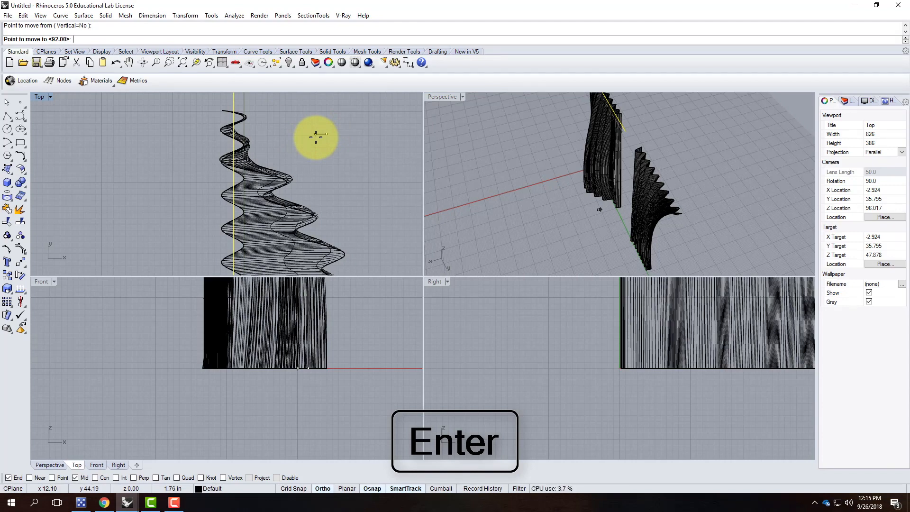
click(314, 136)
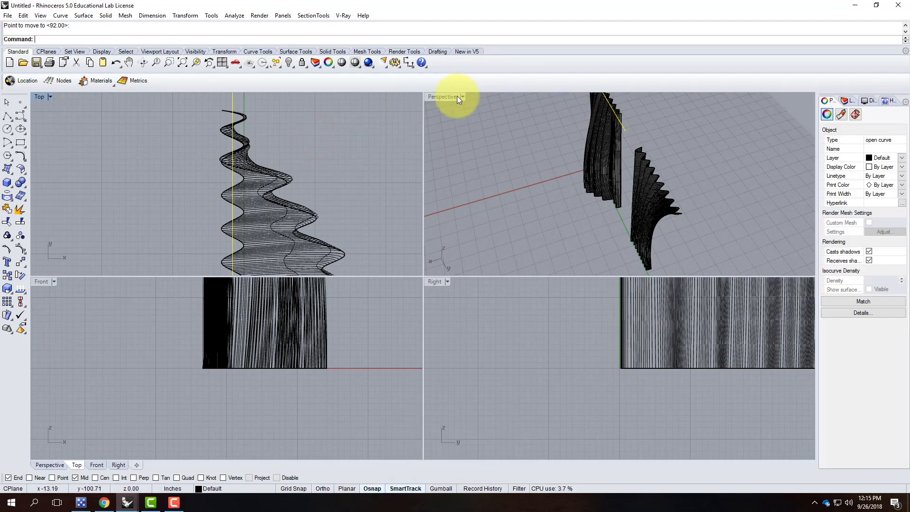
key(Escape)
right_drag(540, 117, 524, 185)
Draw a 1.5" diameter circle centred on the pleated surface near its top edge.
click(8, 128)
click(532, 183)
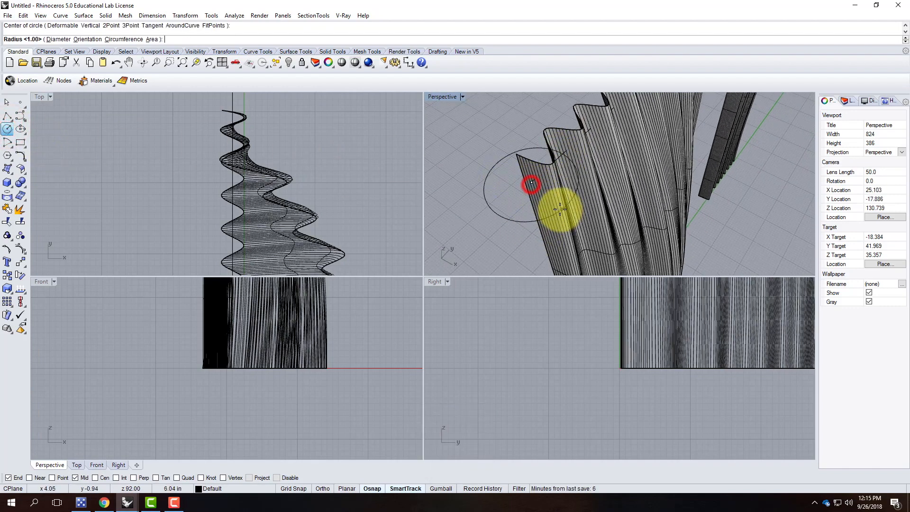
scroll(214, 403, down, 5)
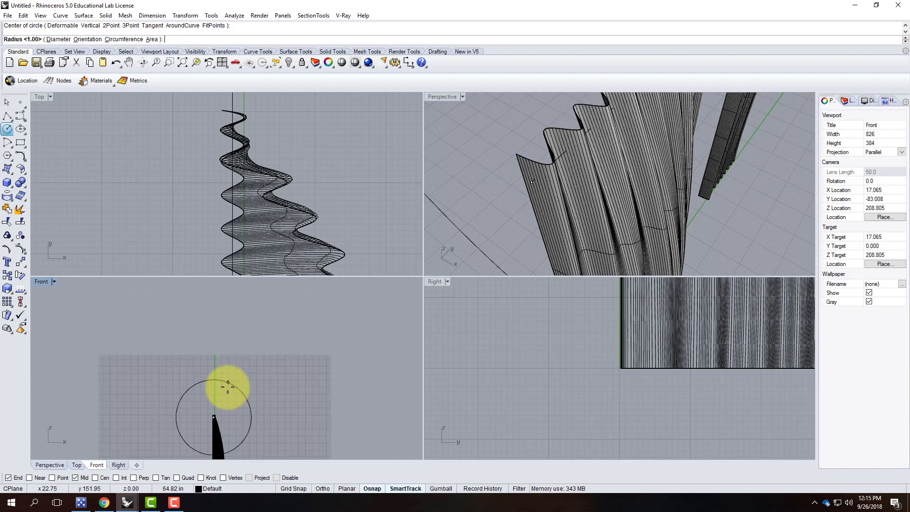
scroll(251, 402, down, 3)
text(d)
key(Return)
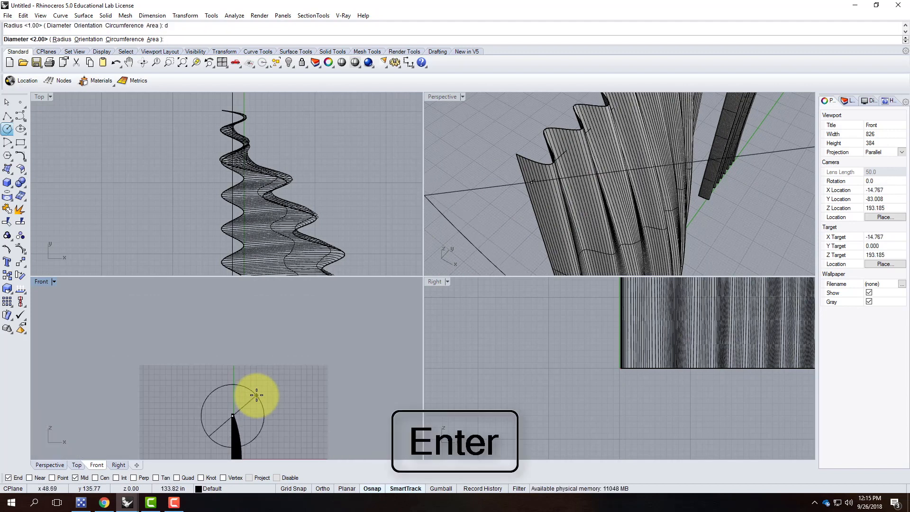
text(1.5")
key(Return)
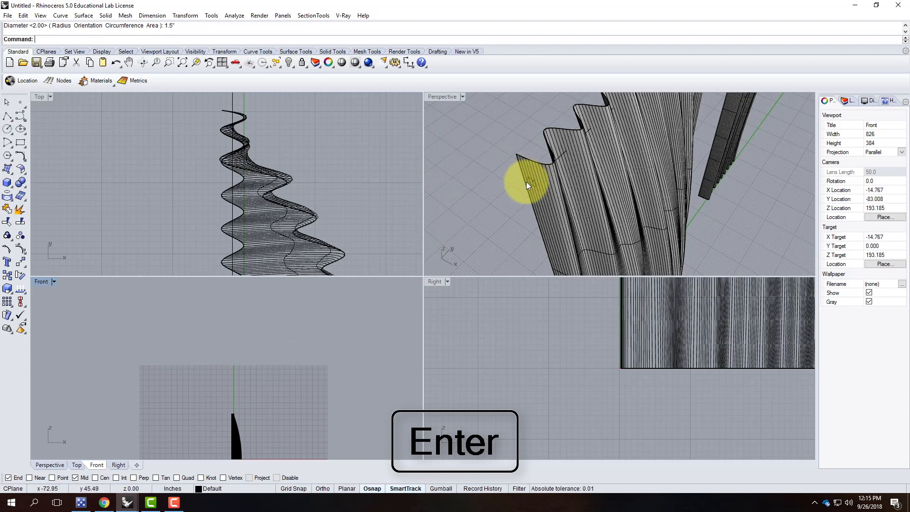
Select the new circle to check it, then clear the selection in the Front view.
scroll(530, 179, up, 5)
click(533, 172)
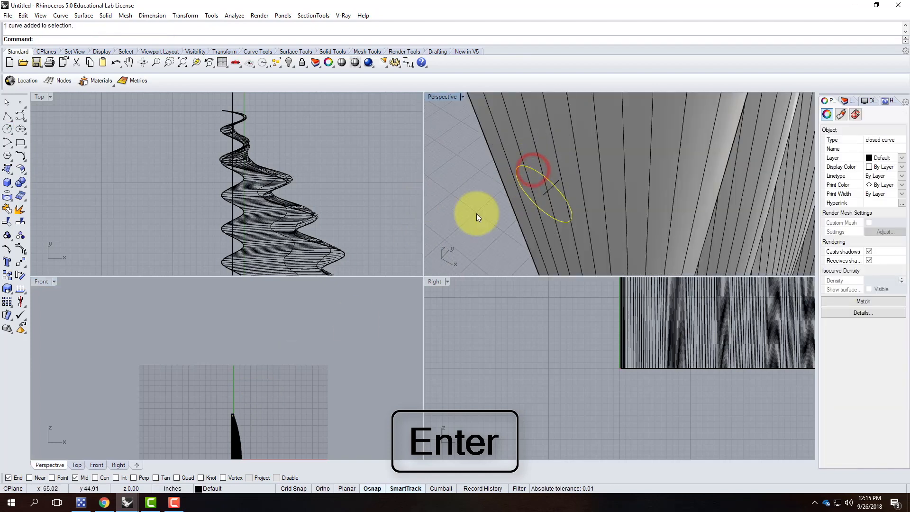
scroll(206, 402, up, 2)
scroll(205, 400, up, 5)
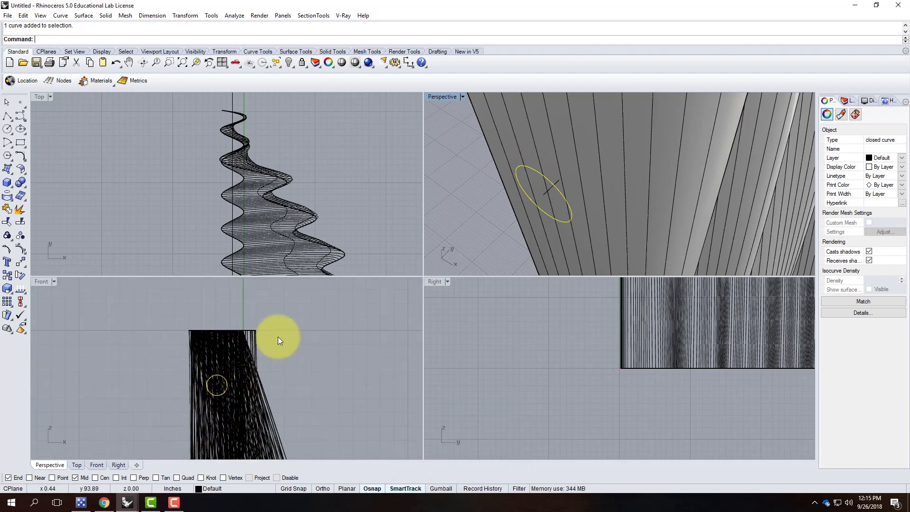
scroll(278, 310, down, 3)
scroll(297, 312, down, 1)
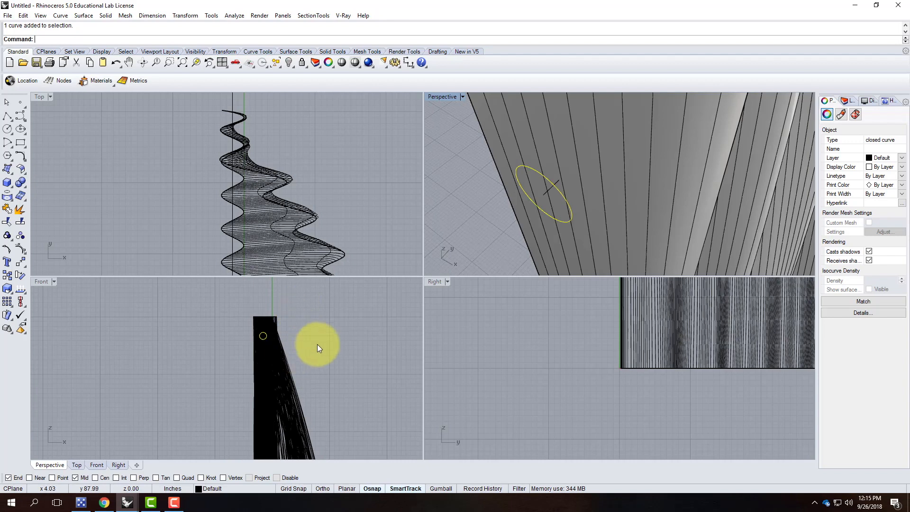
click(317, 342)
Project the circle onto both pleated surfaces with Project, producing 32 closed curves.
text(Pro)
key(Return)
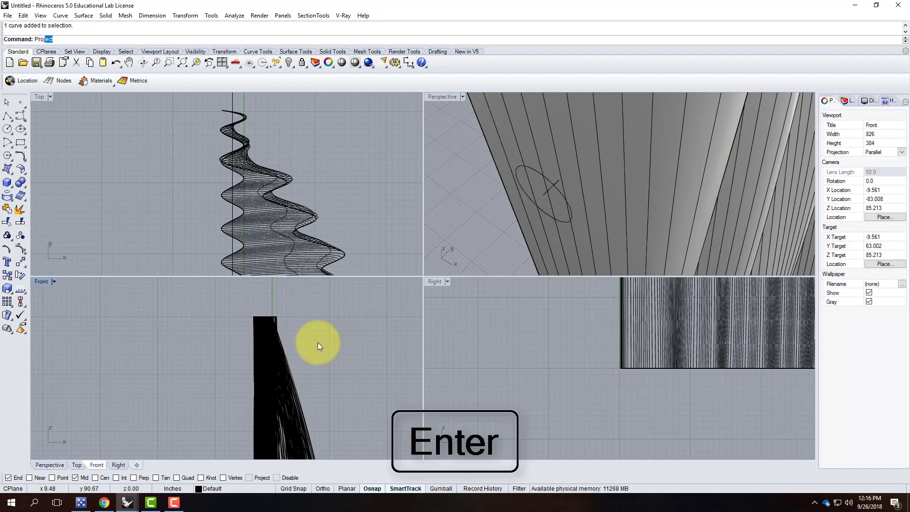
drag(228, 321, 294, 357)
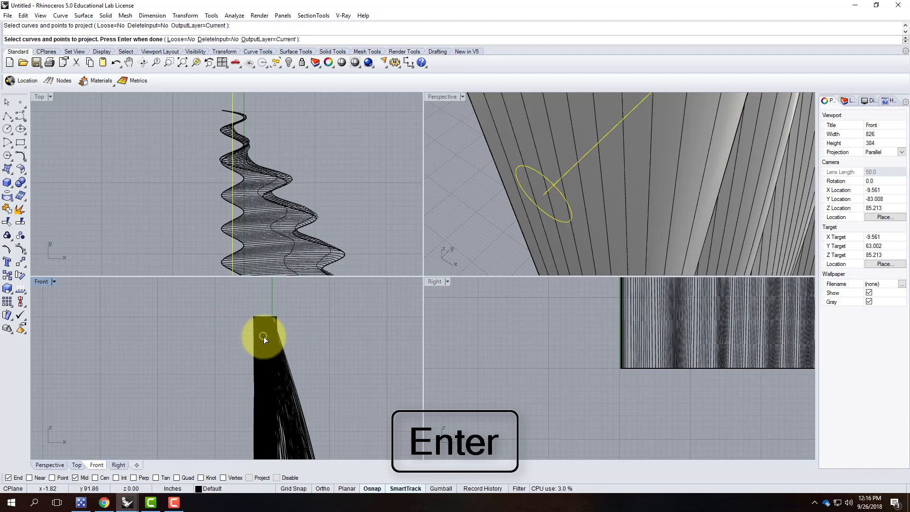
key(Return)
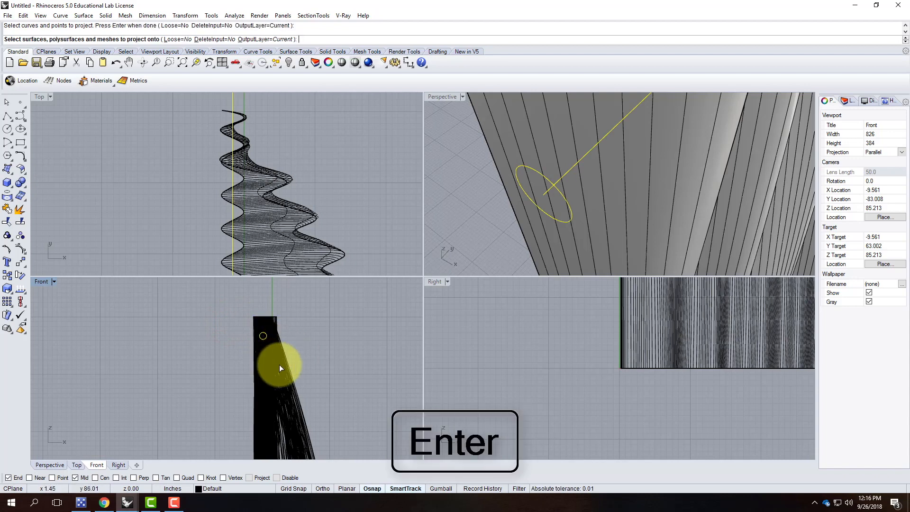
click(280, 365)
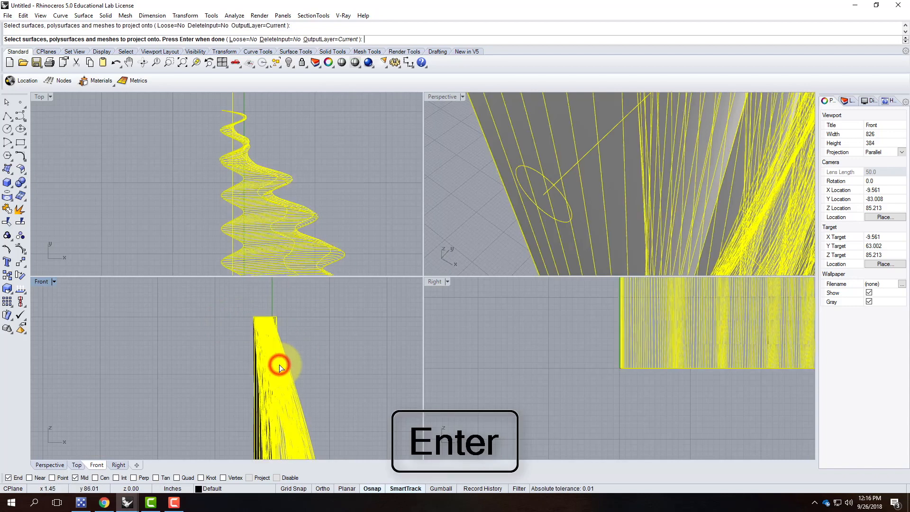
click(254, 374)
key(Return)
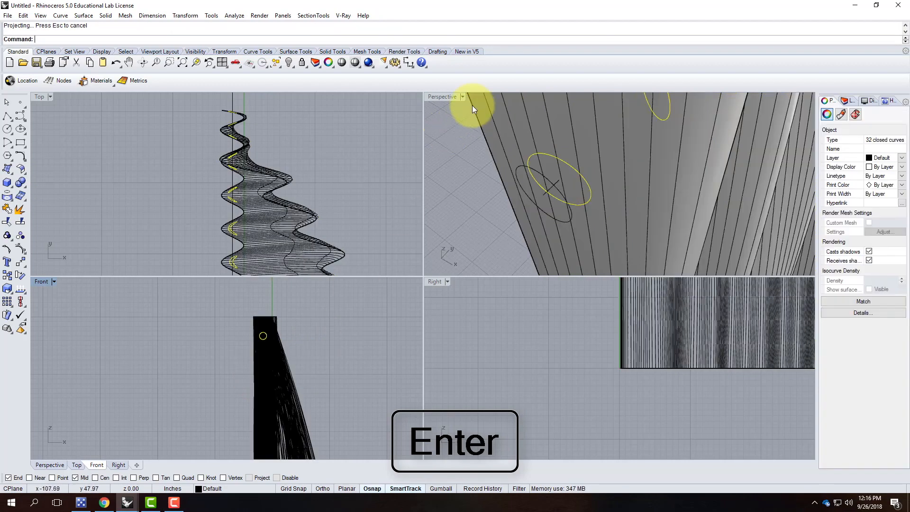
Inspect the projected circles along the pleats in a maximized Perspective view.
double_click(450, 95)
right_drag(298, 334, 472, 237)
right_drag(548, 204, 507, 234)
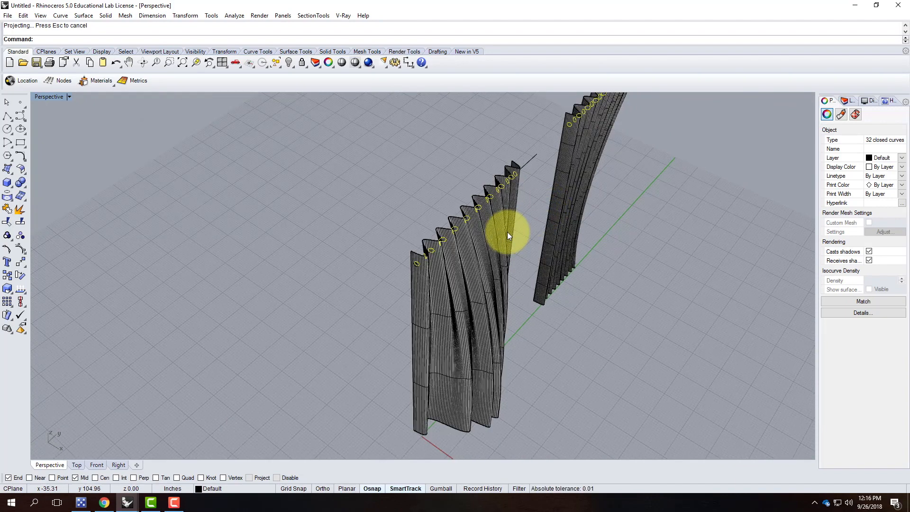
right_drag(370, 272, 519, 117)
scroll(498, 142, up, 5)
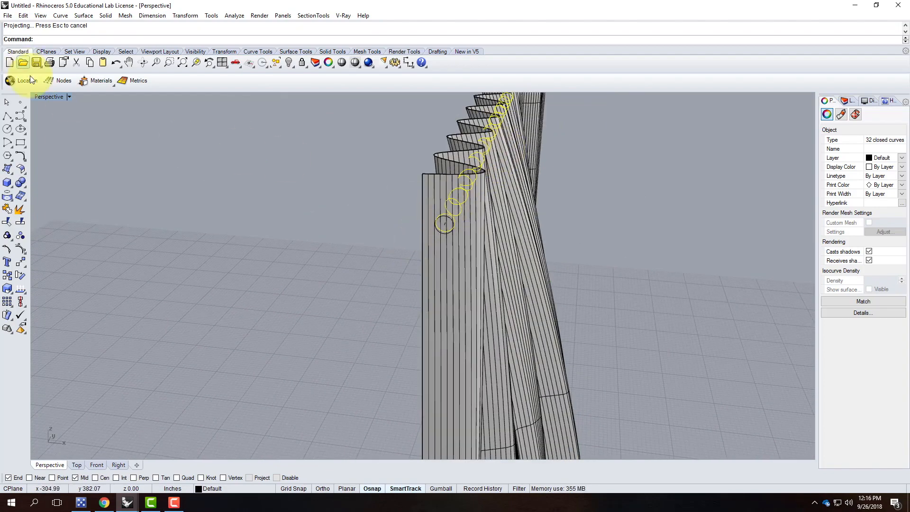
double_click(40, 96)
scroll(268, 335, up, 5)
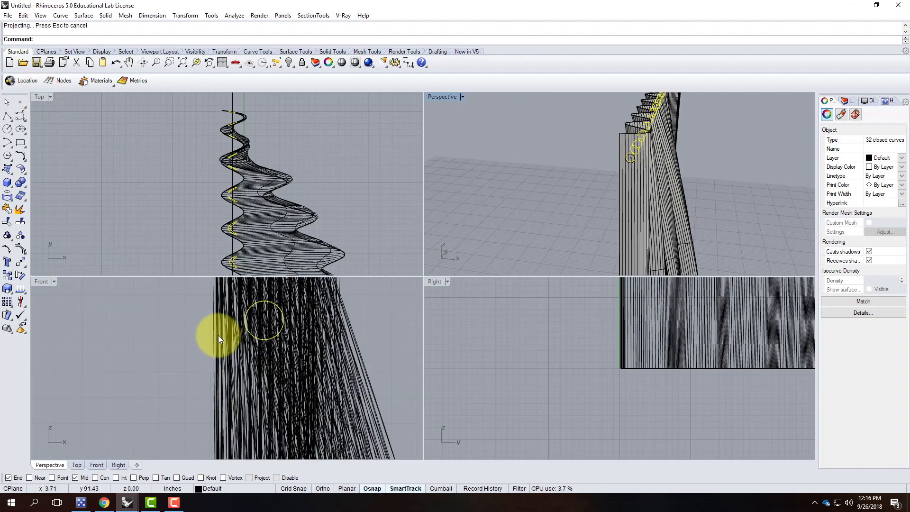
Trim the pleated surface inside the projected circle, choosing Surface among overlapping objects.
key(Return)
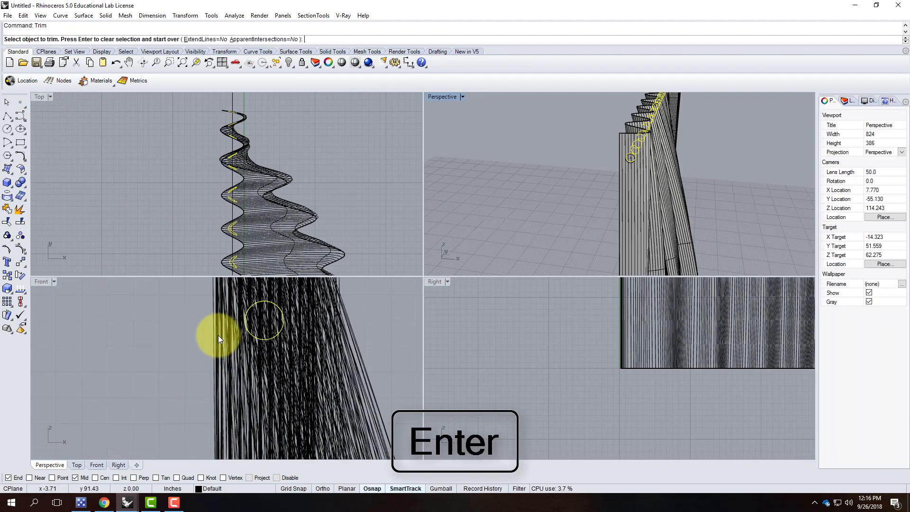
click(263, 322)
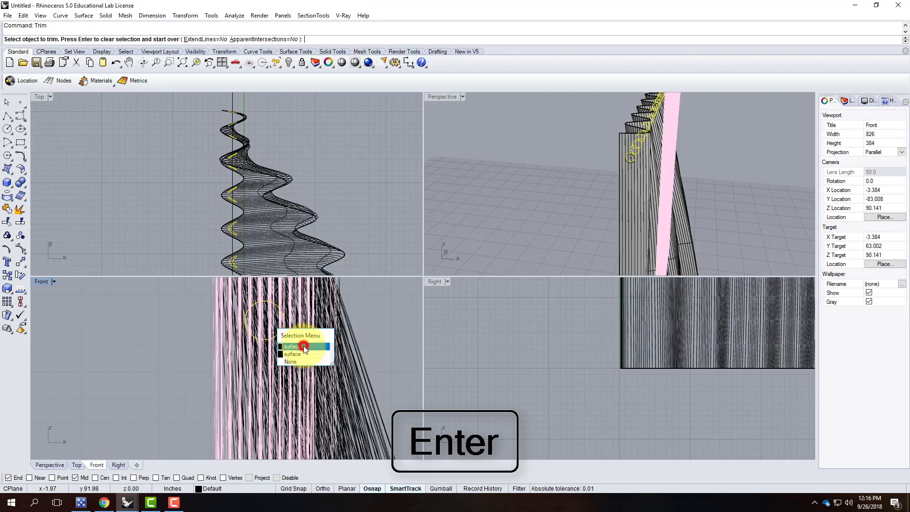
click(298, 347)
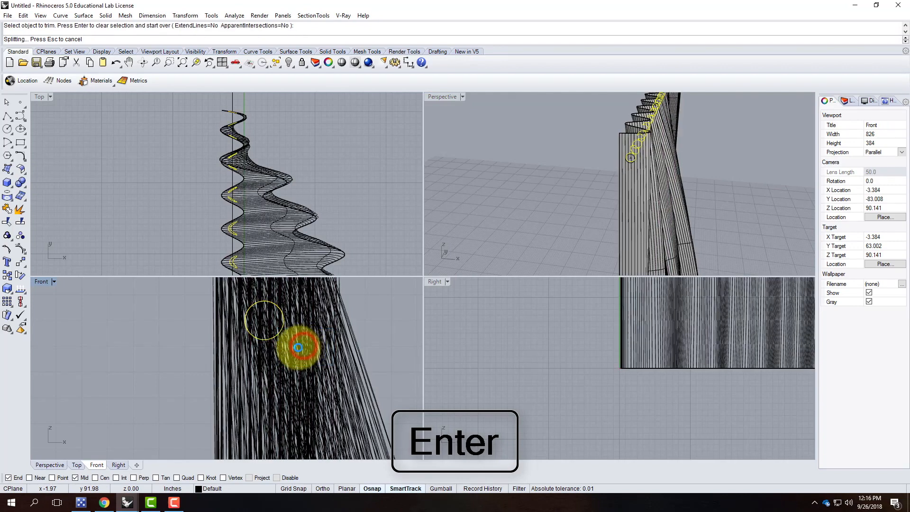
click(270, 320)
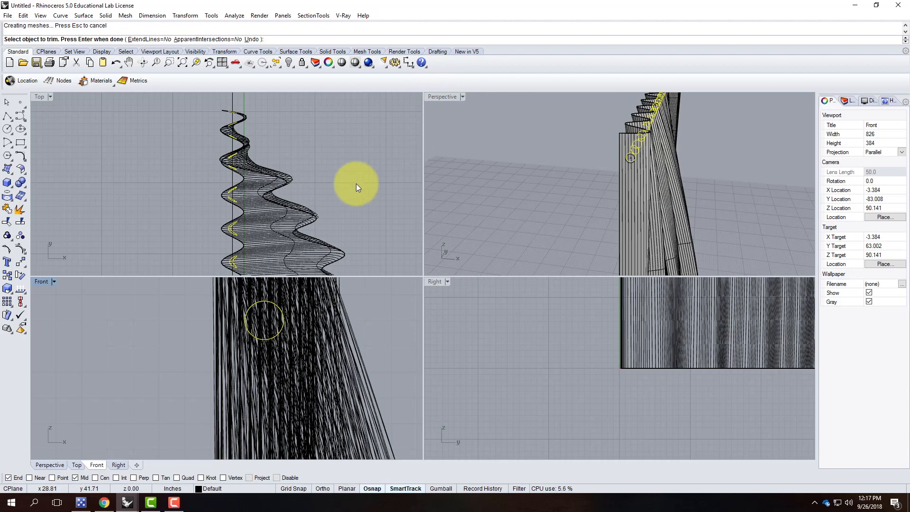
scroll(249, 166, down, 3)
scroll(252, 169, down, 6)
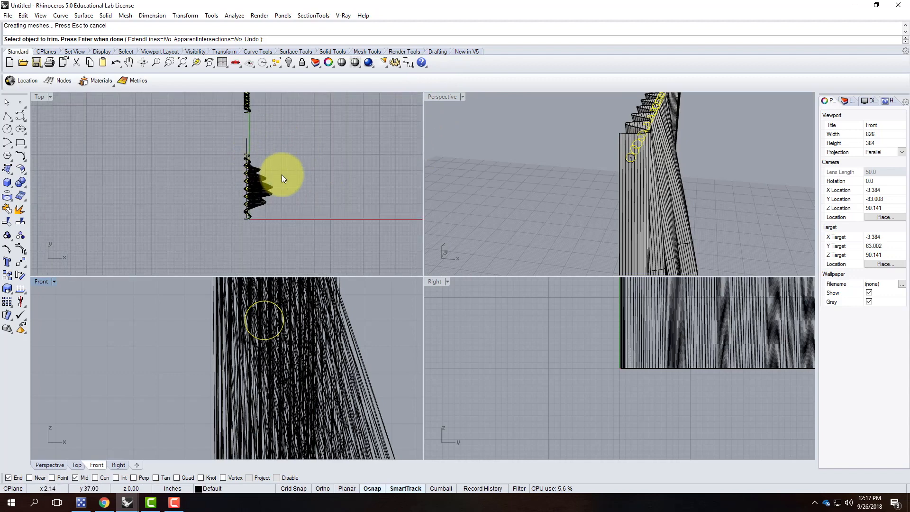
scroll(671, 177, down, 4)
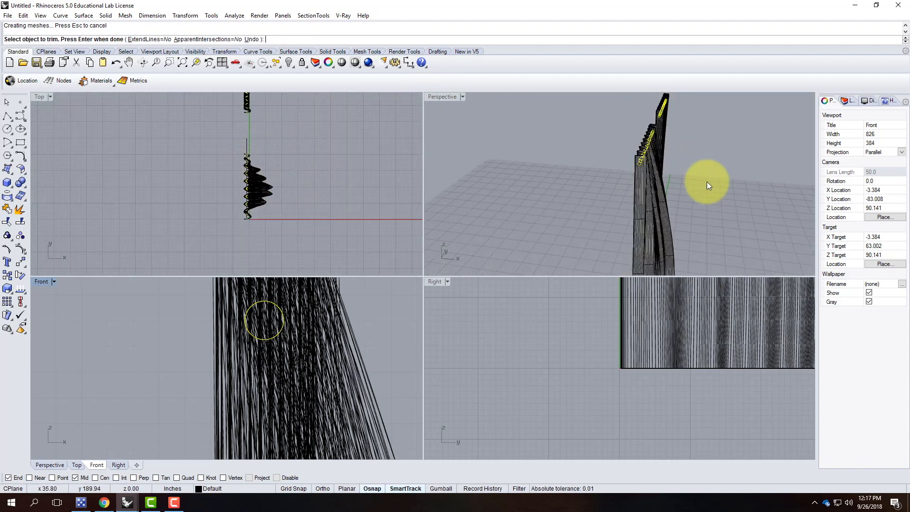
scroll(681, 194, up, 3)
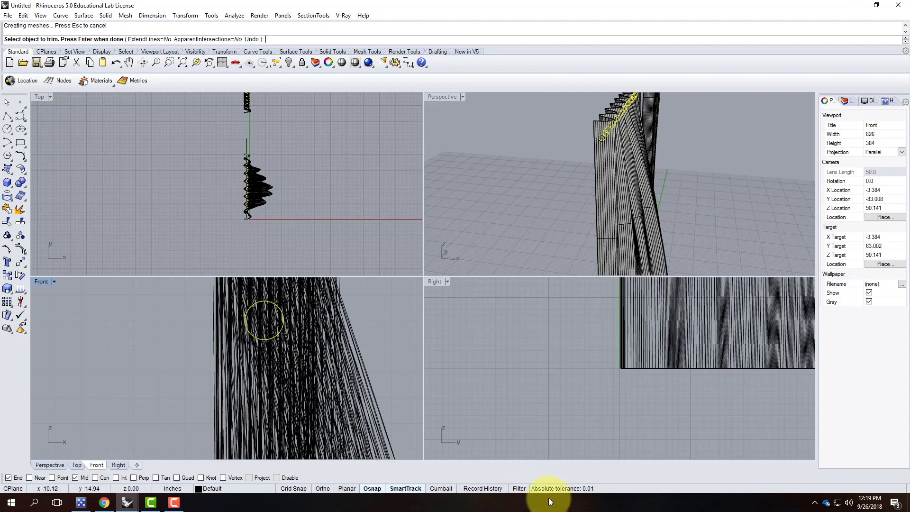
click(174, 503)
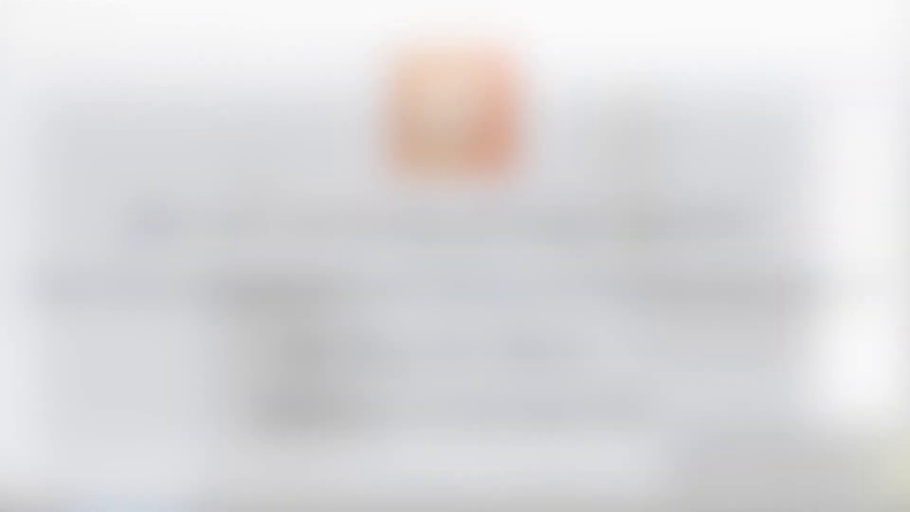